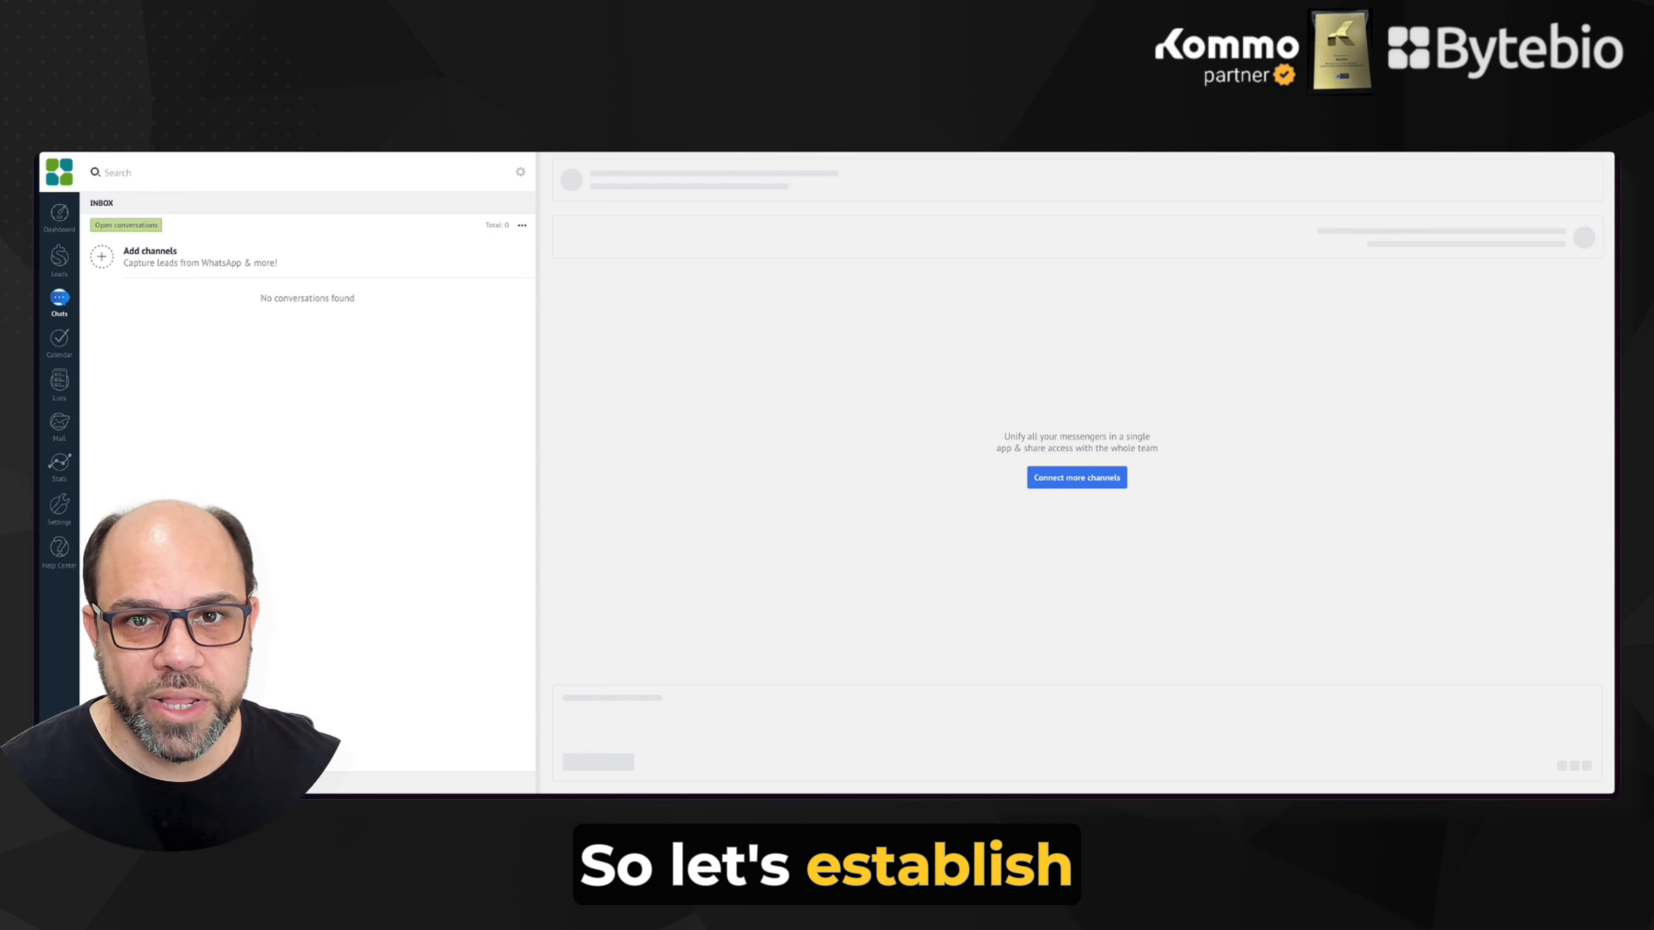
# Step: Bring up the Steps note listing the setup stages, review it, and move it out of view
pyautogui.press('super+Tab')
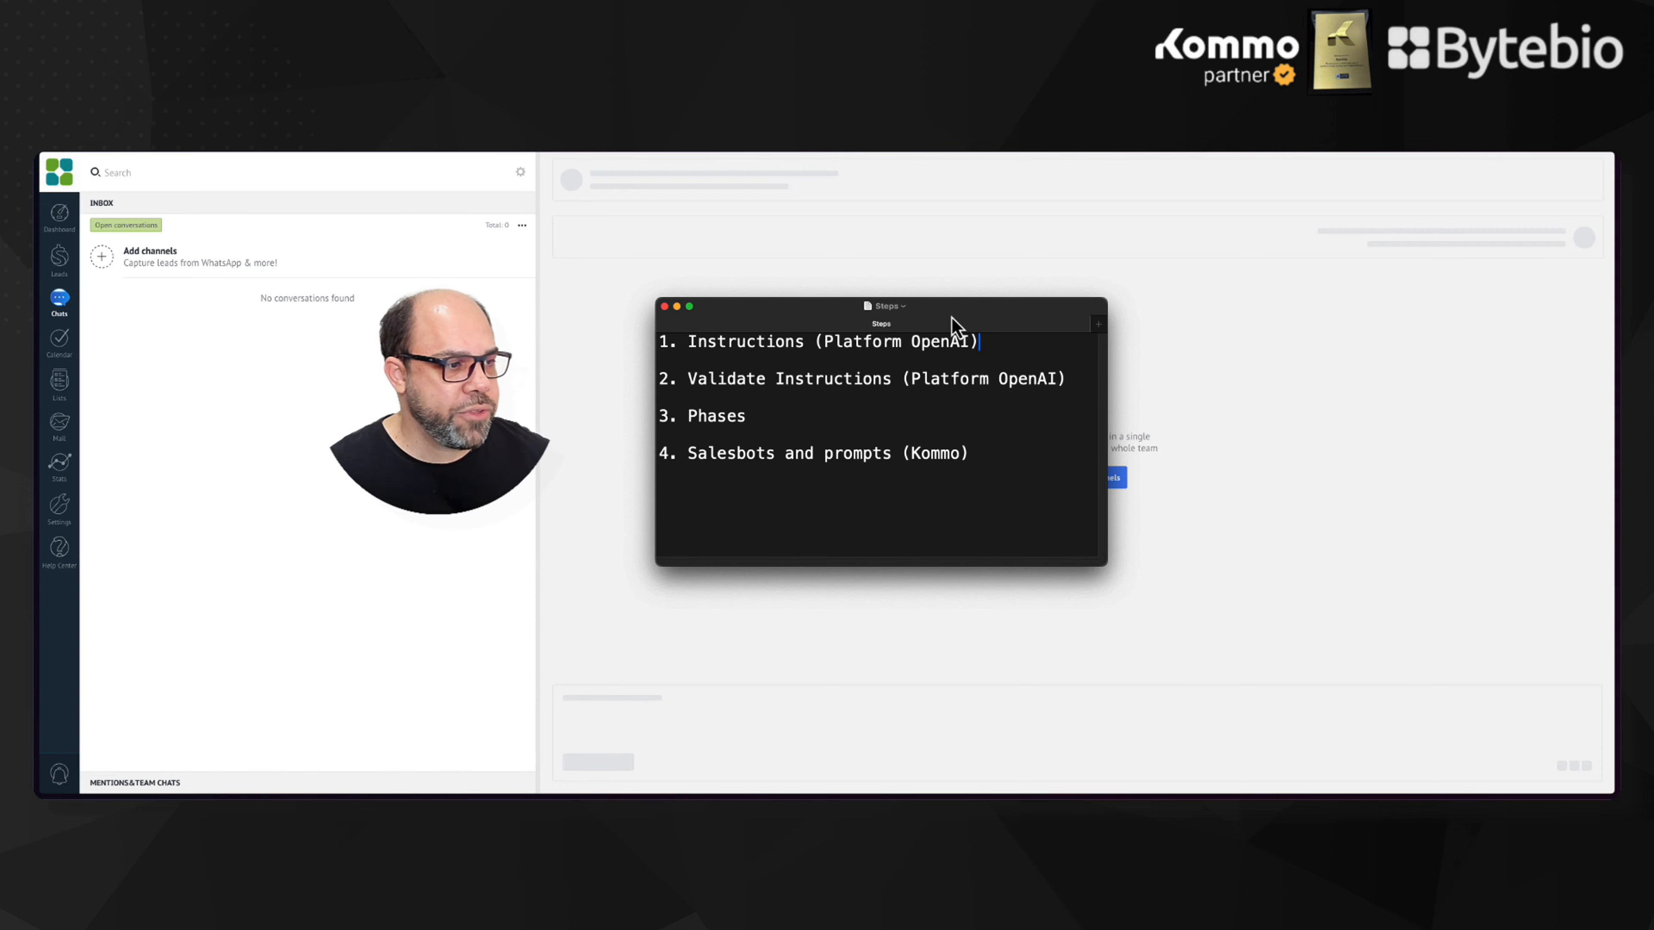
pyautogui.moveTo(951, 314); pyautogui.dragTo(1612, 332)
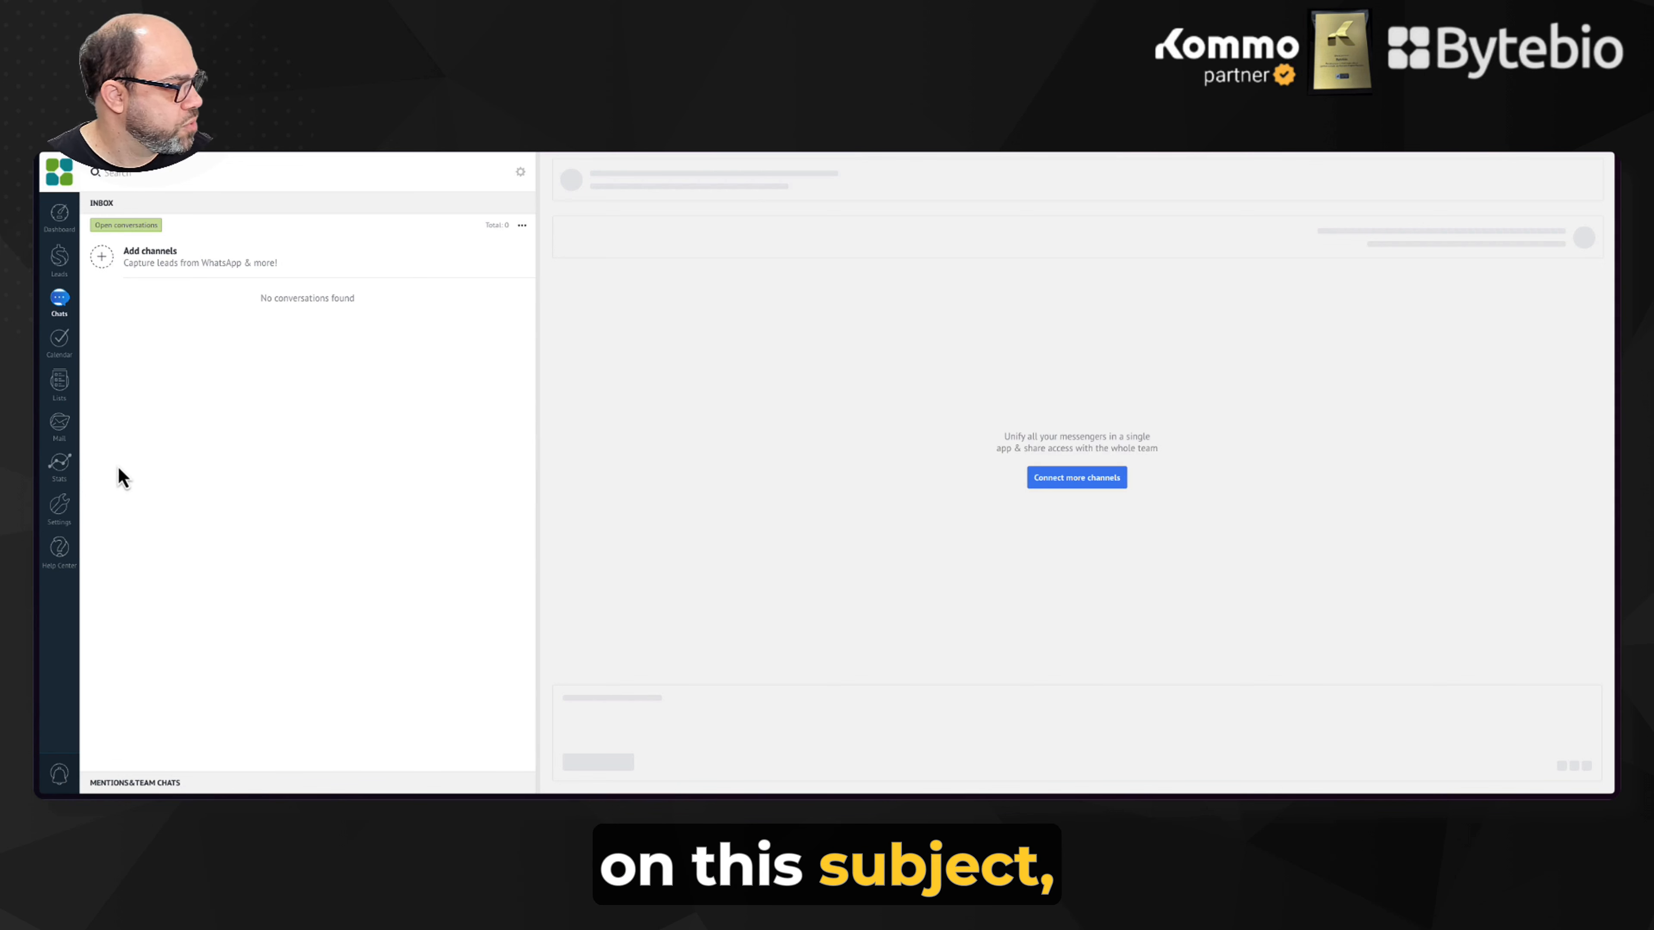
# Step: Open platform.openai.com in a new tab and display the ByteGPT assistant's settings
pyautogui.moveTo(52, 367)
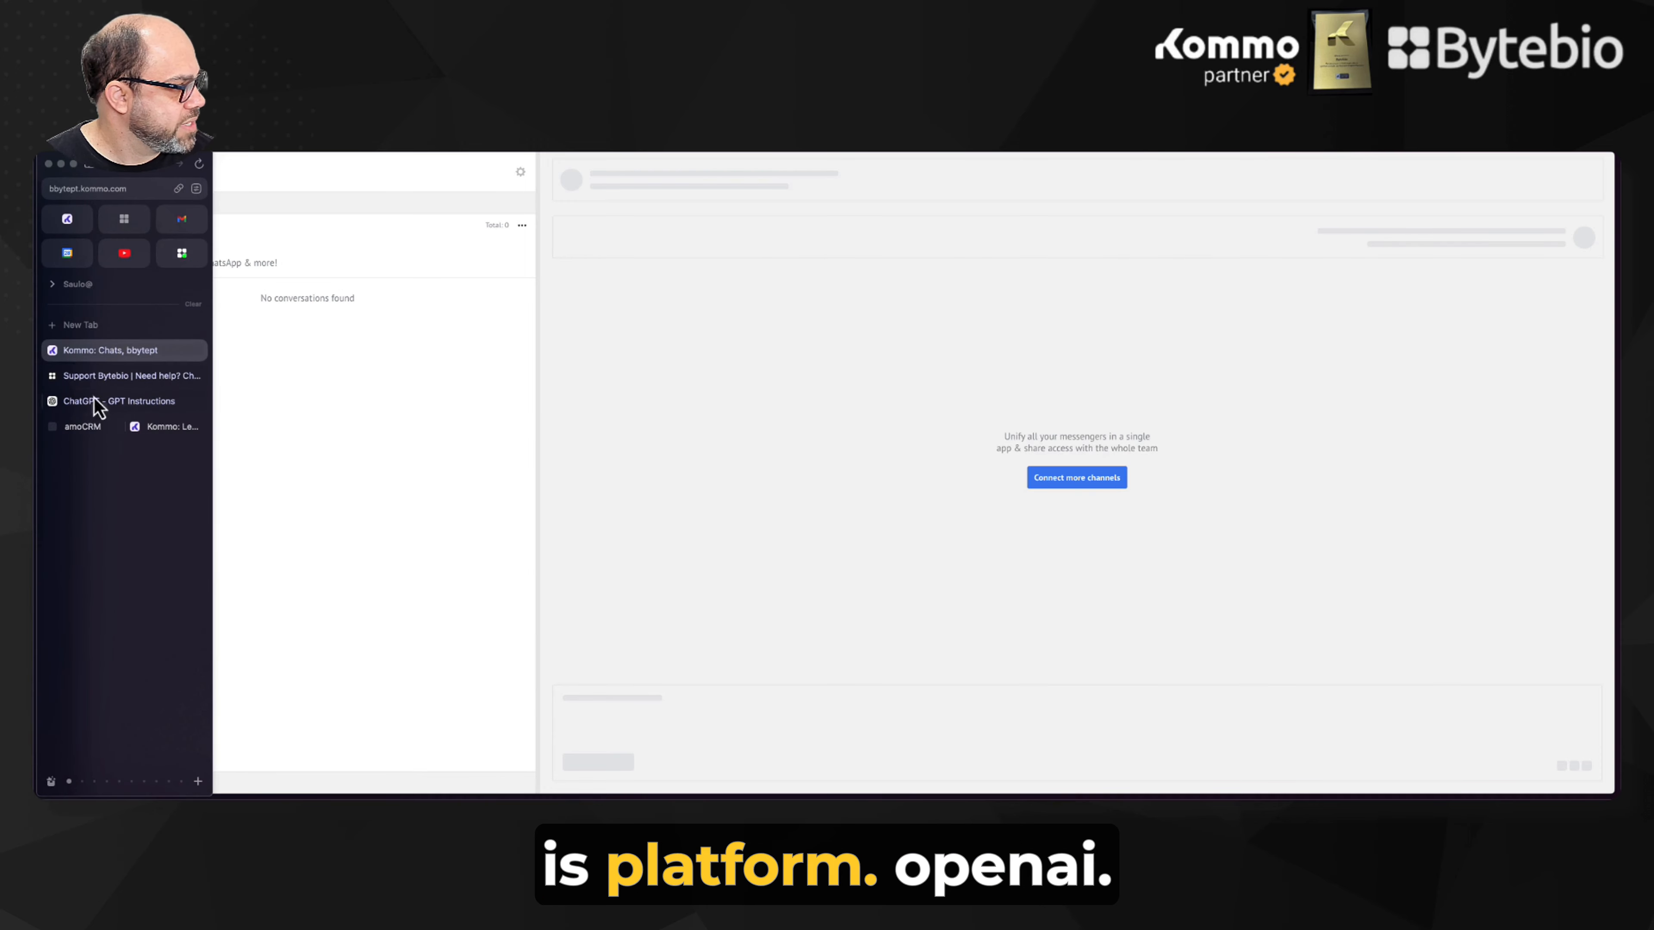
pyautogui.press('super+t')
pyautogui.write('platform.openai.com')
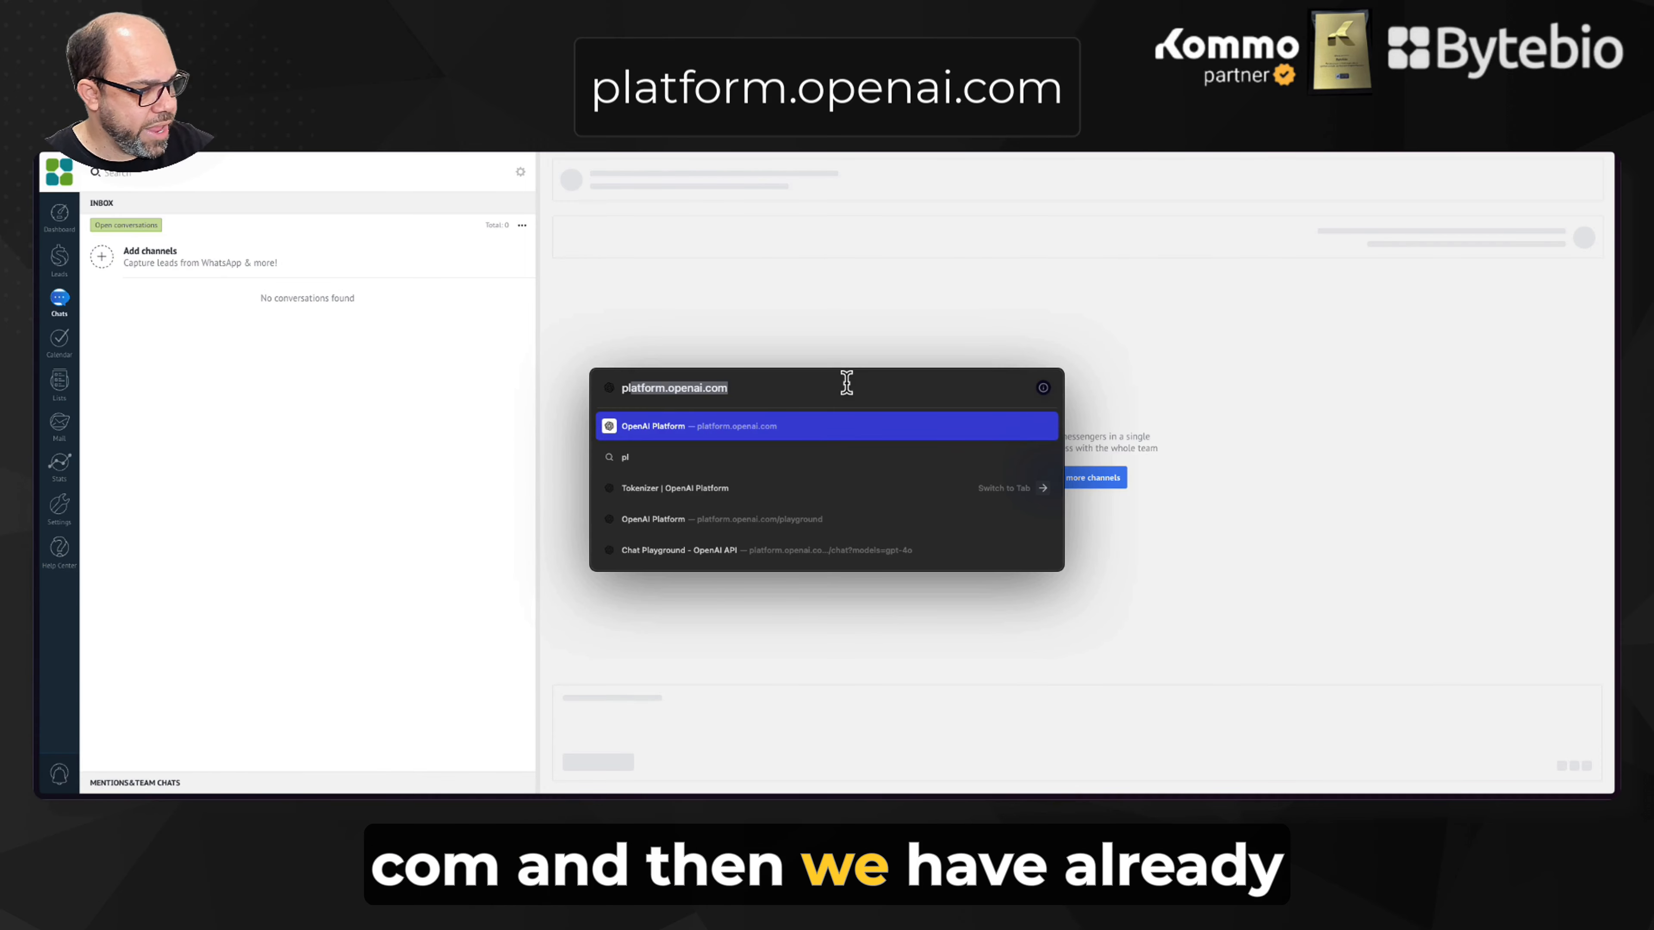
pyautogui.press('Return')
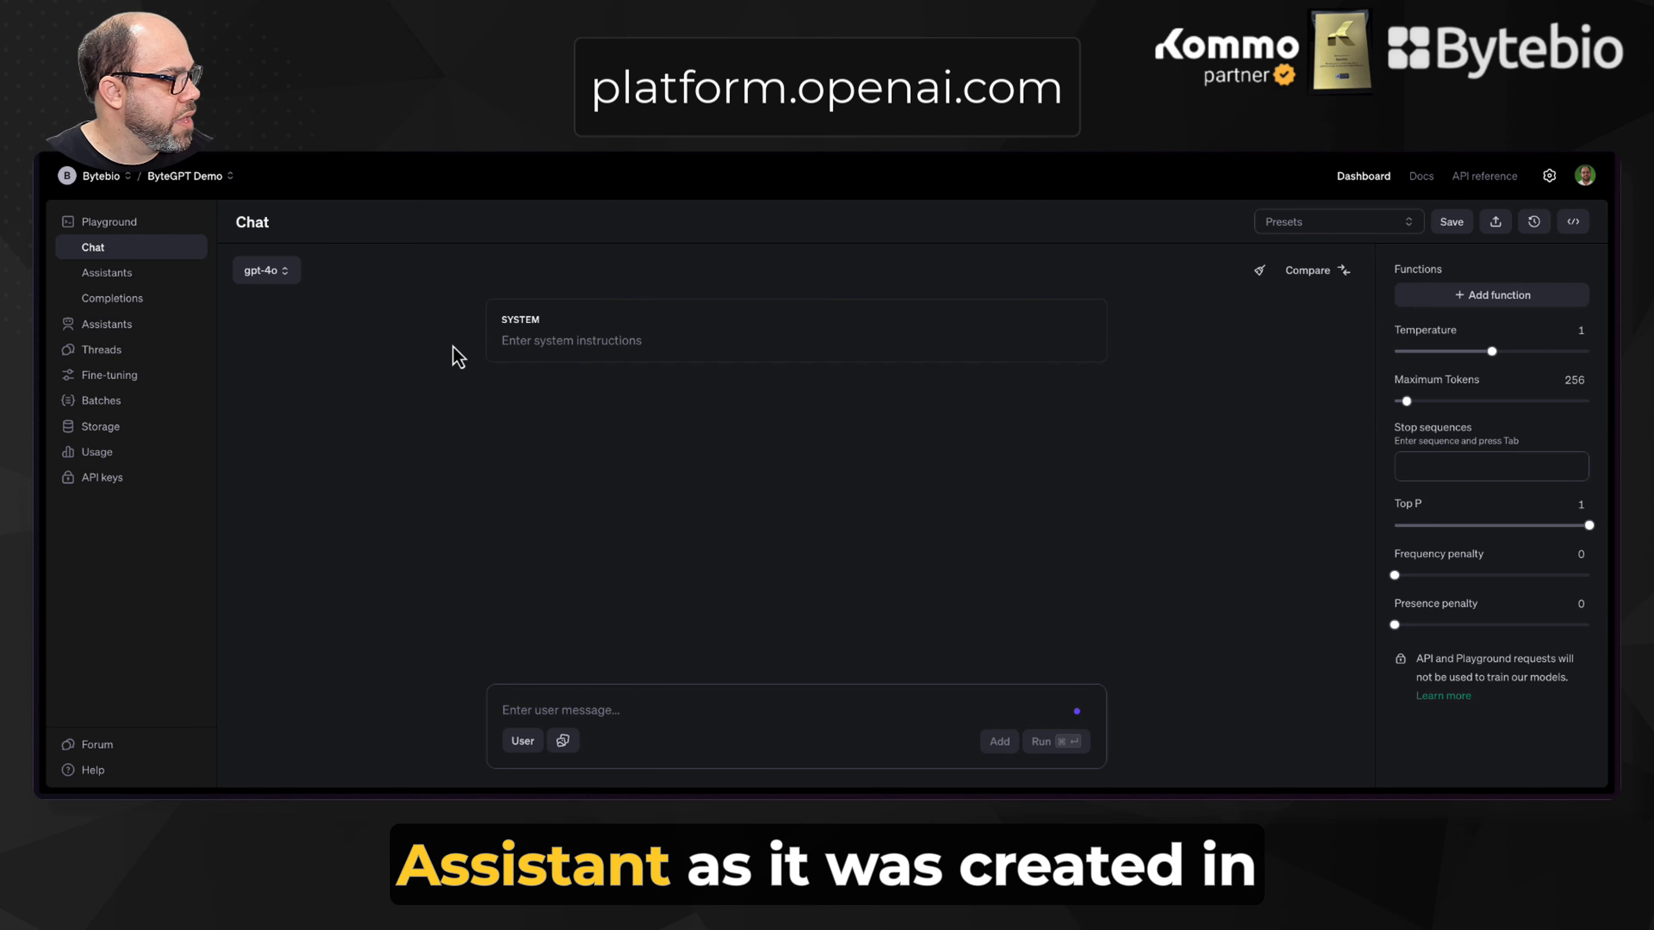
pyautogui.click(122, 485)
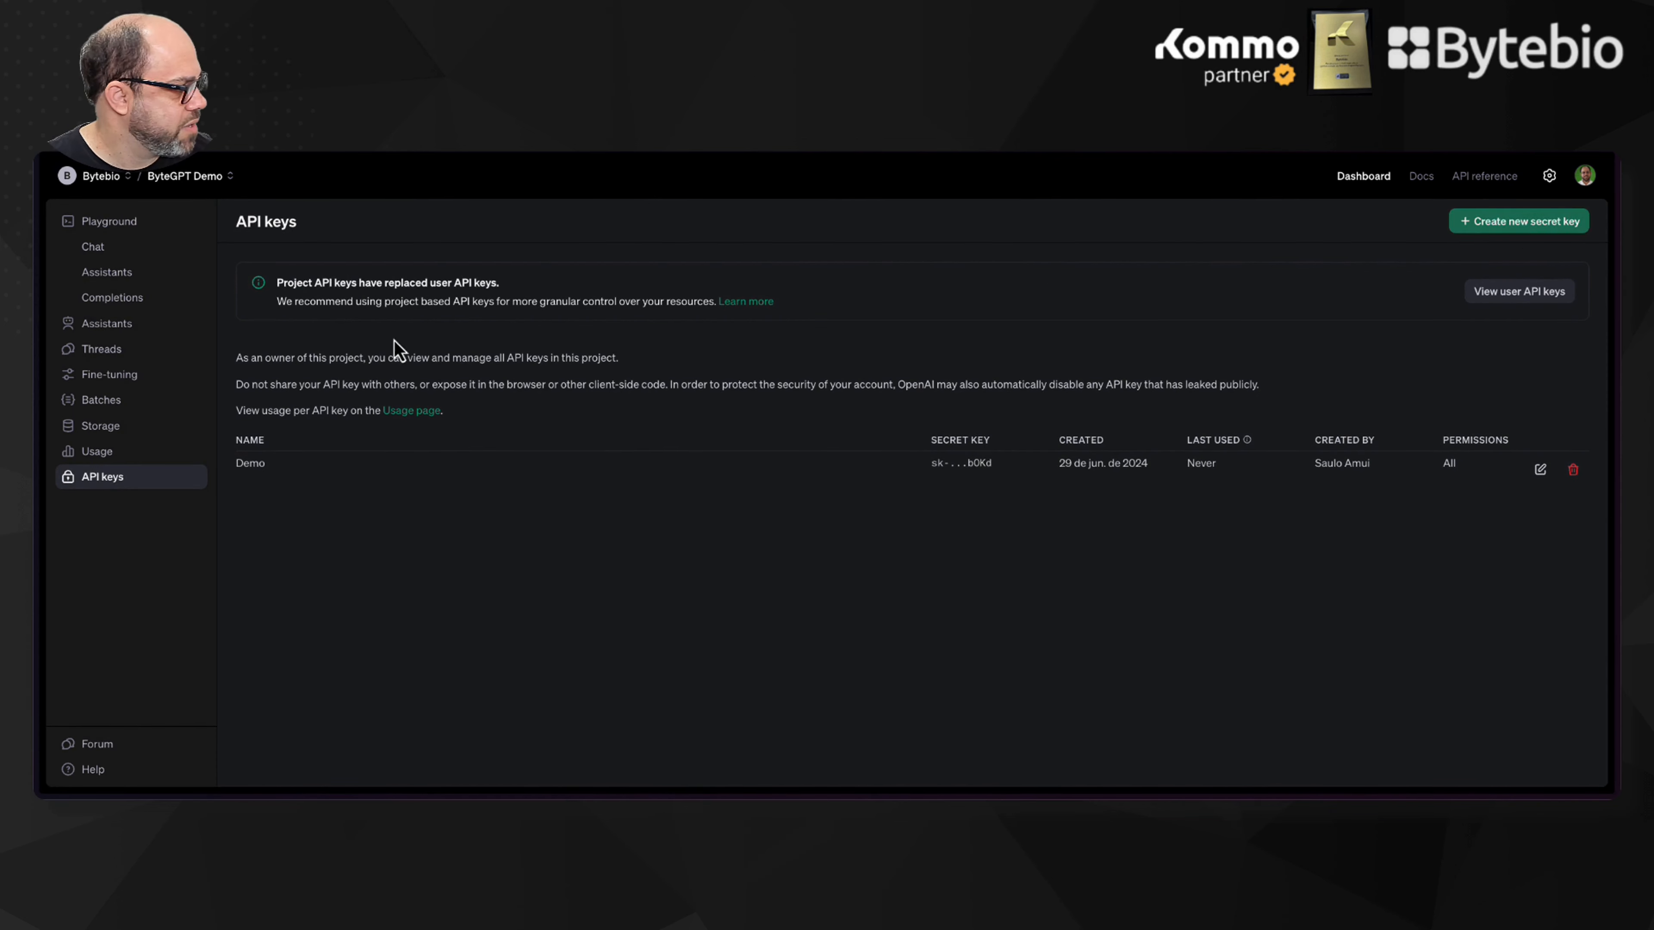
pyautogui.click(101, 336)
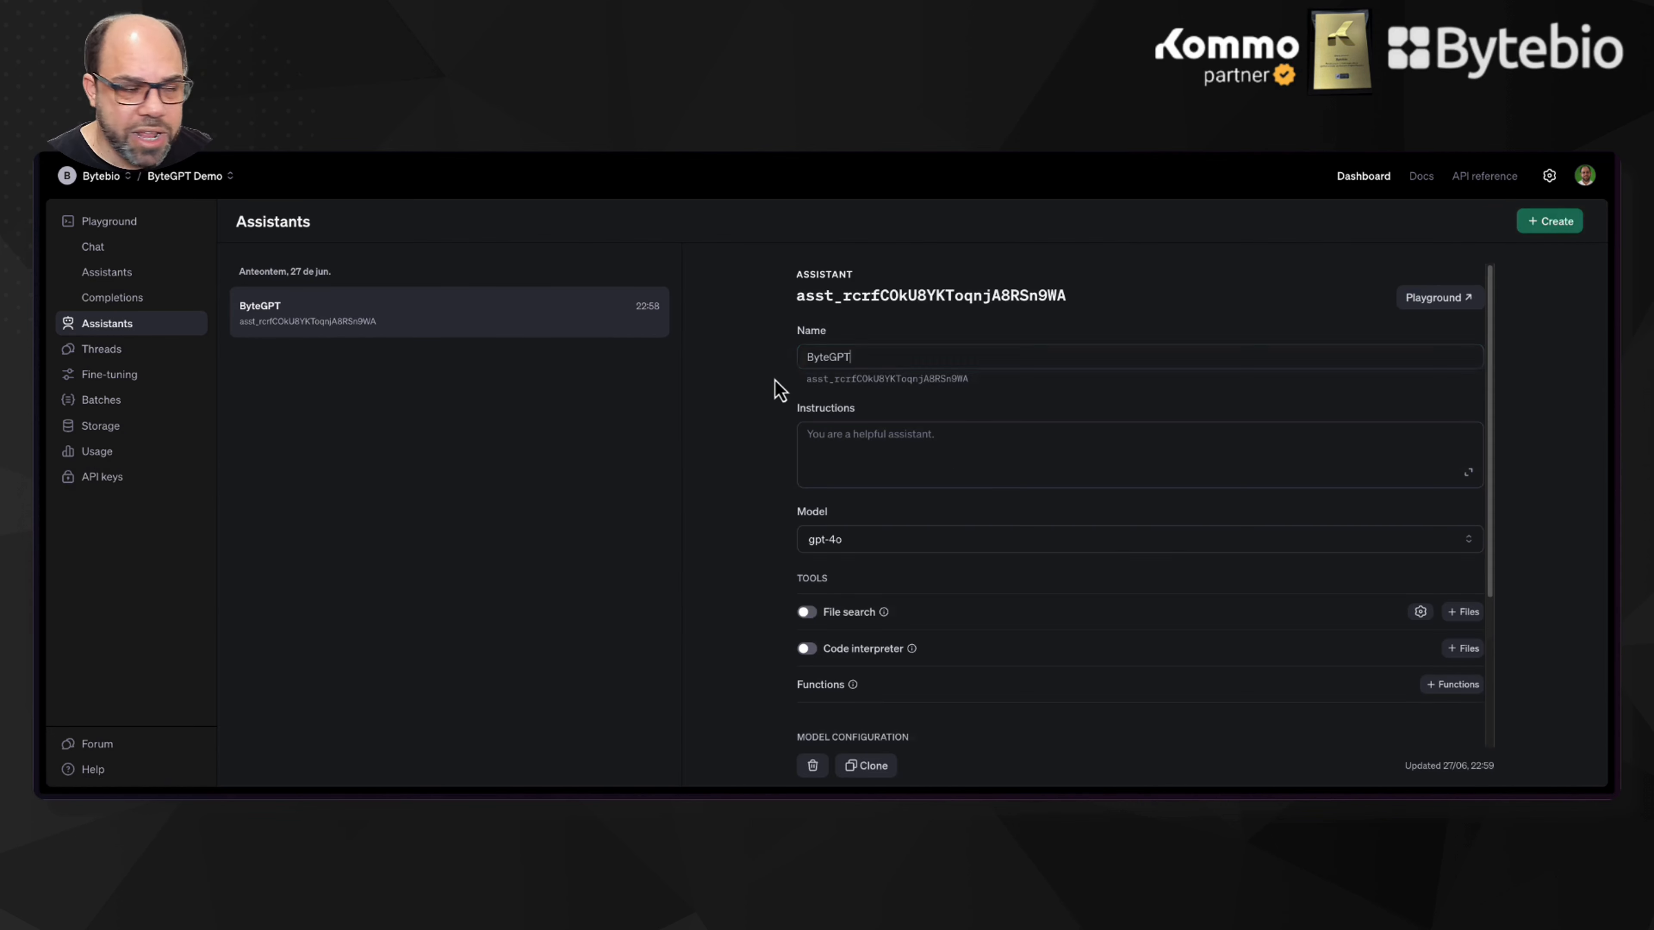
pyautogui.click(791, 383)
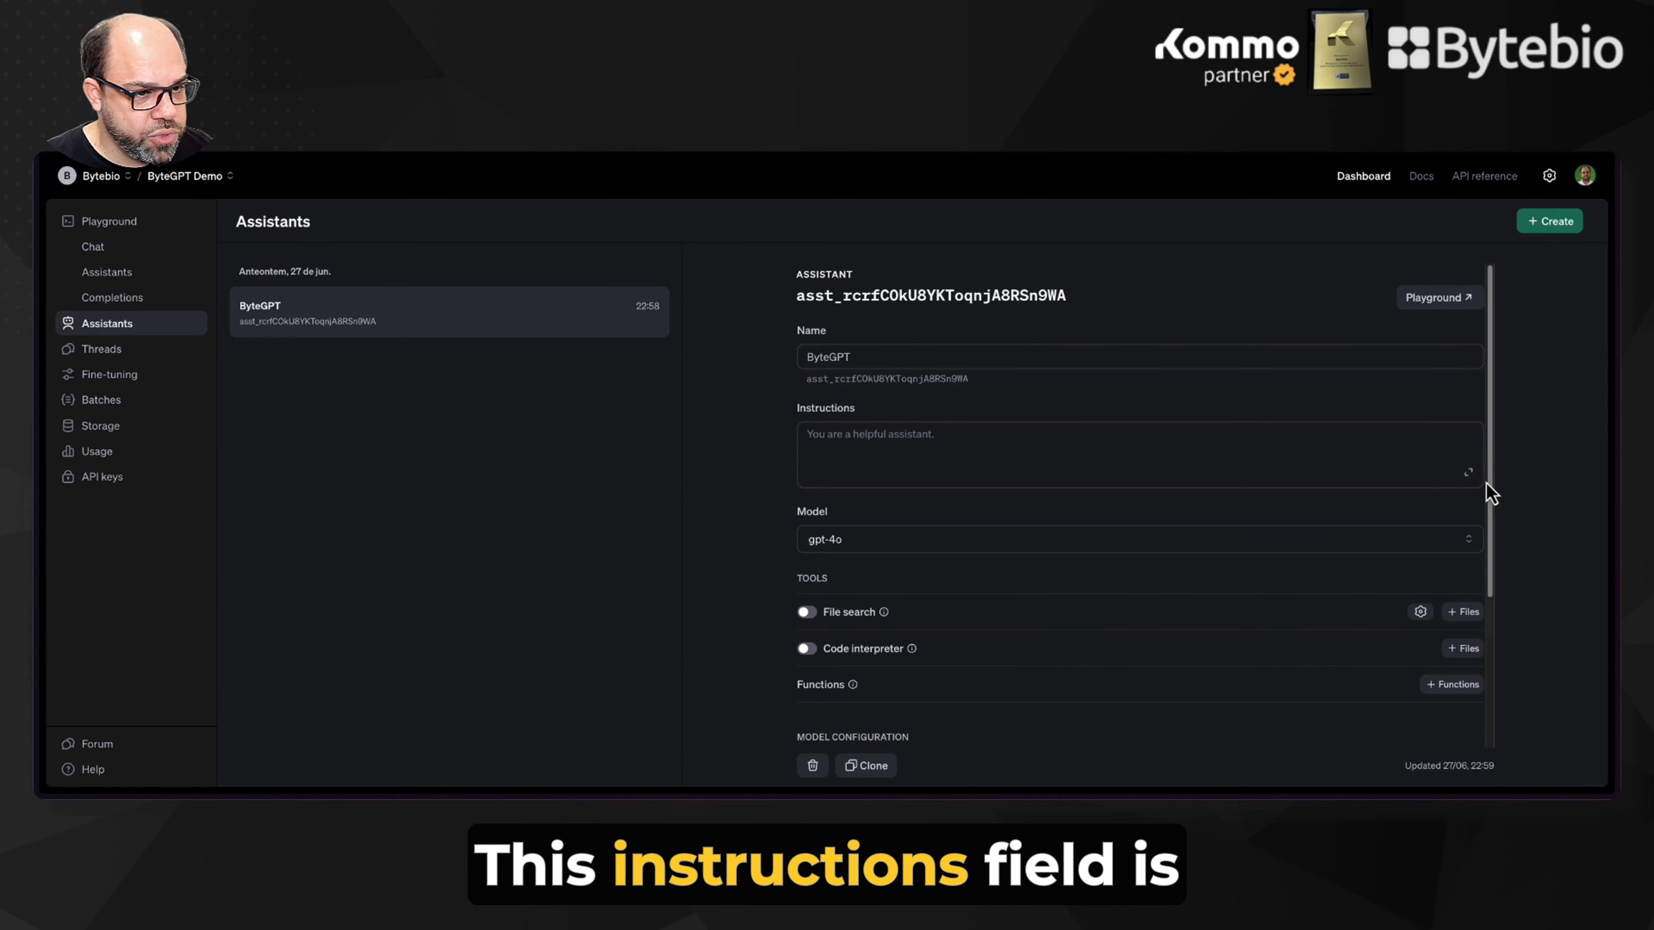
# Step: Expand the ByteGPT assistant's instructions for editing and enter "Instructions for the ClinMed Virtual Assistant GPT"
pyautogui.click(1470, 473)
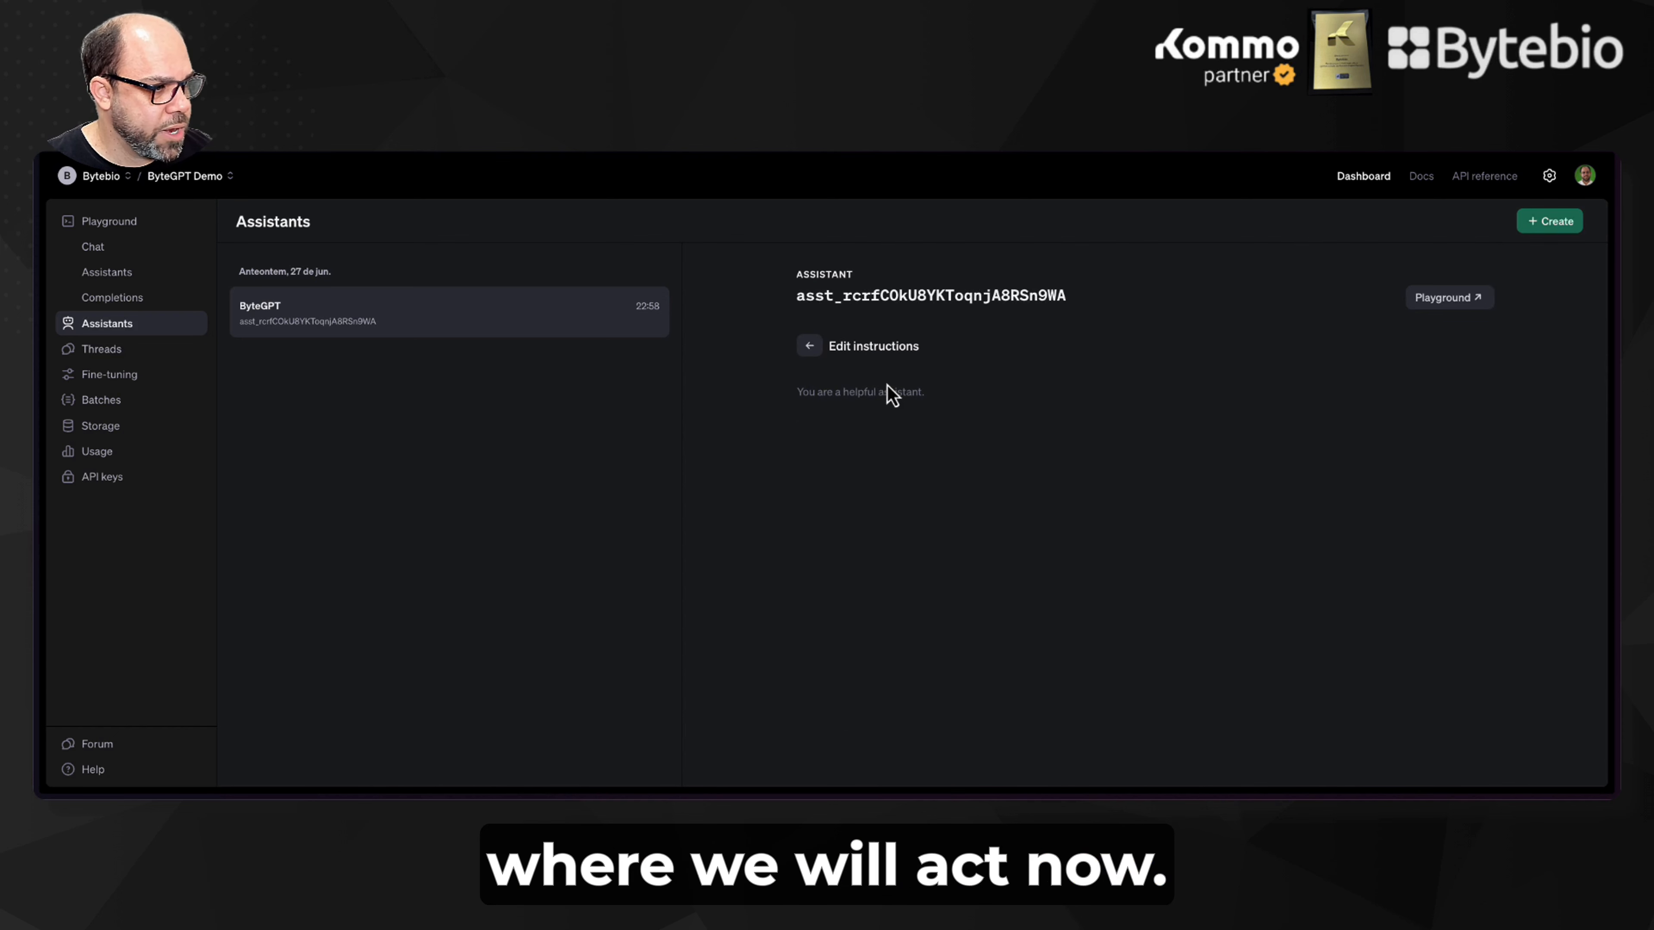
pyautogui.click(808, 346)
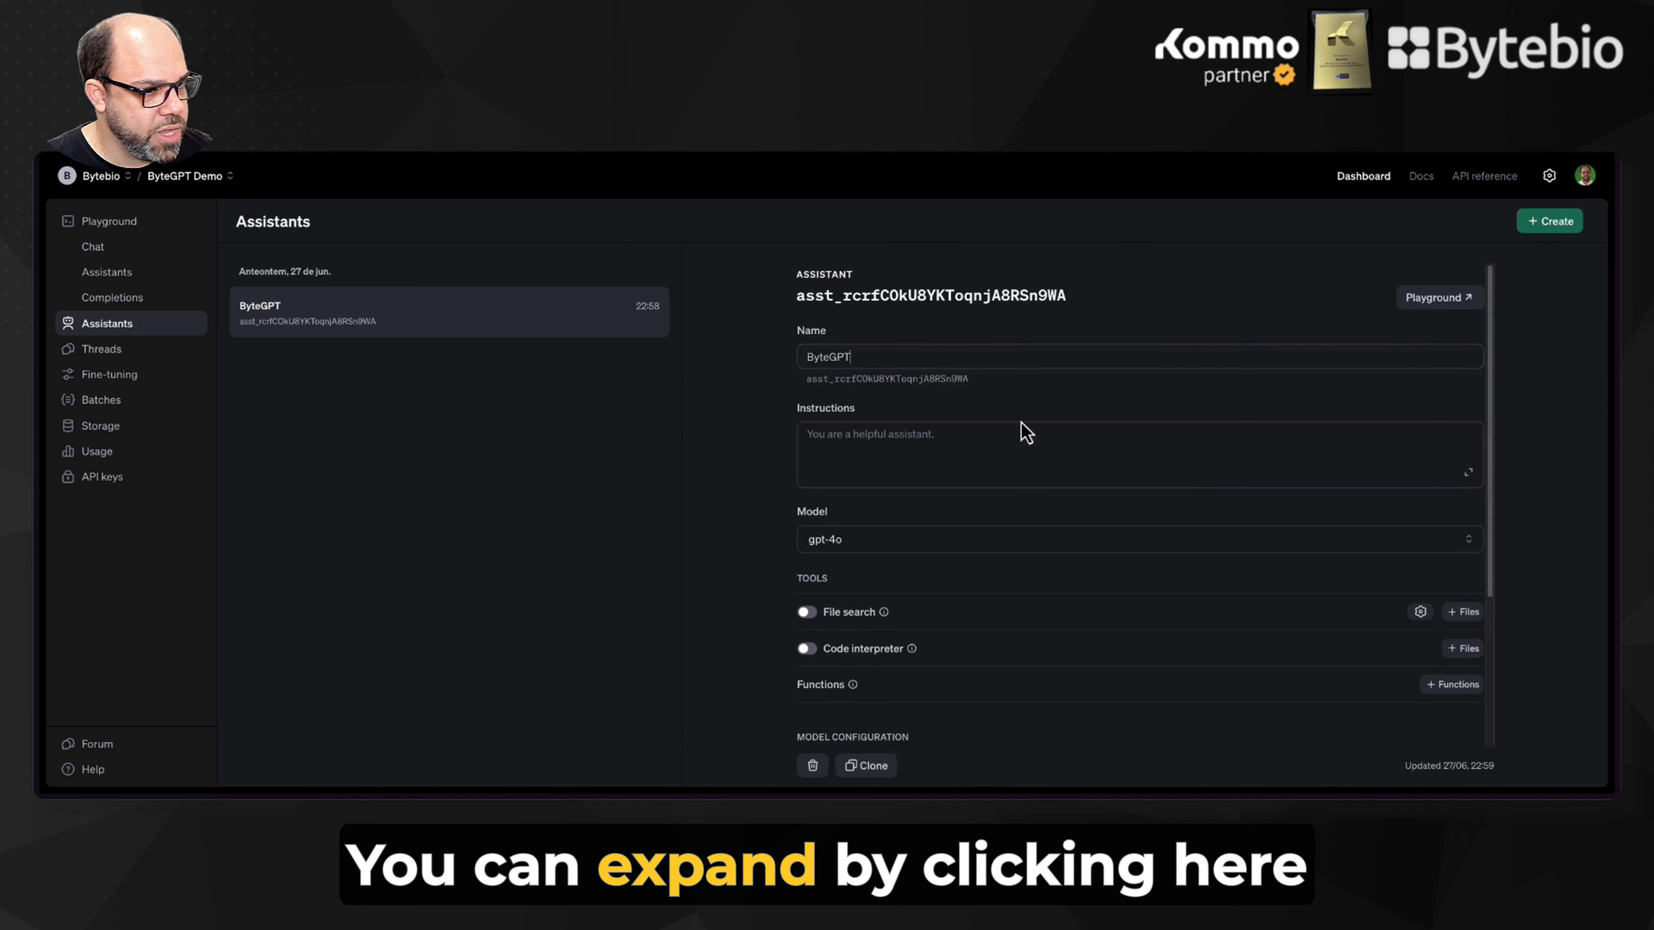
pyautogui.click(1469, 476)
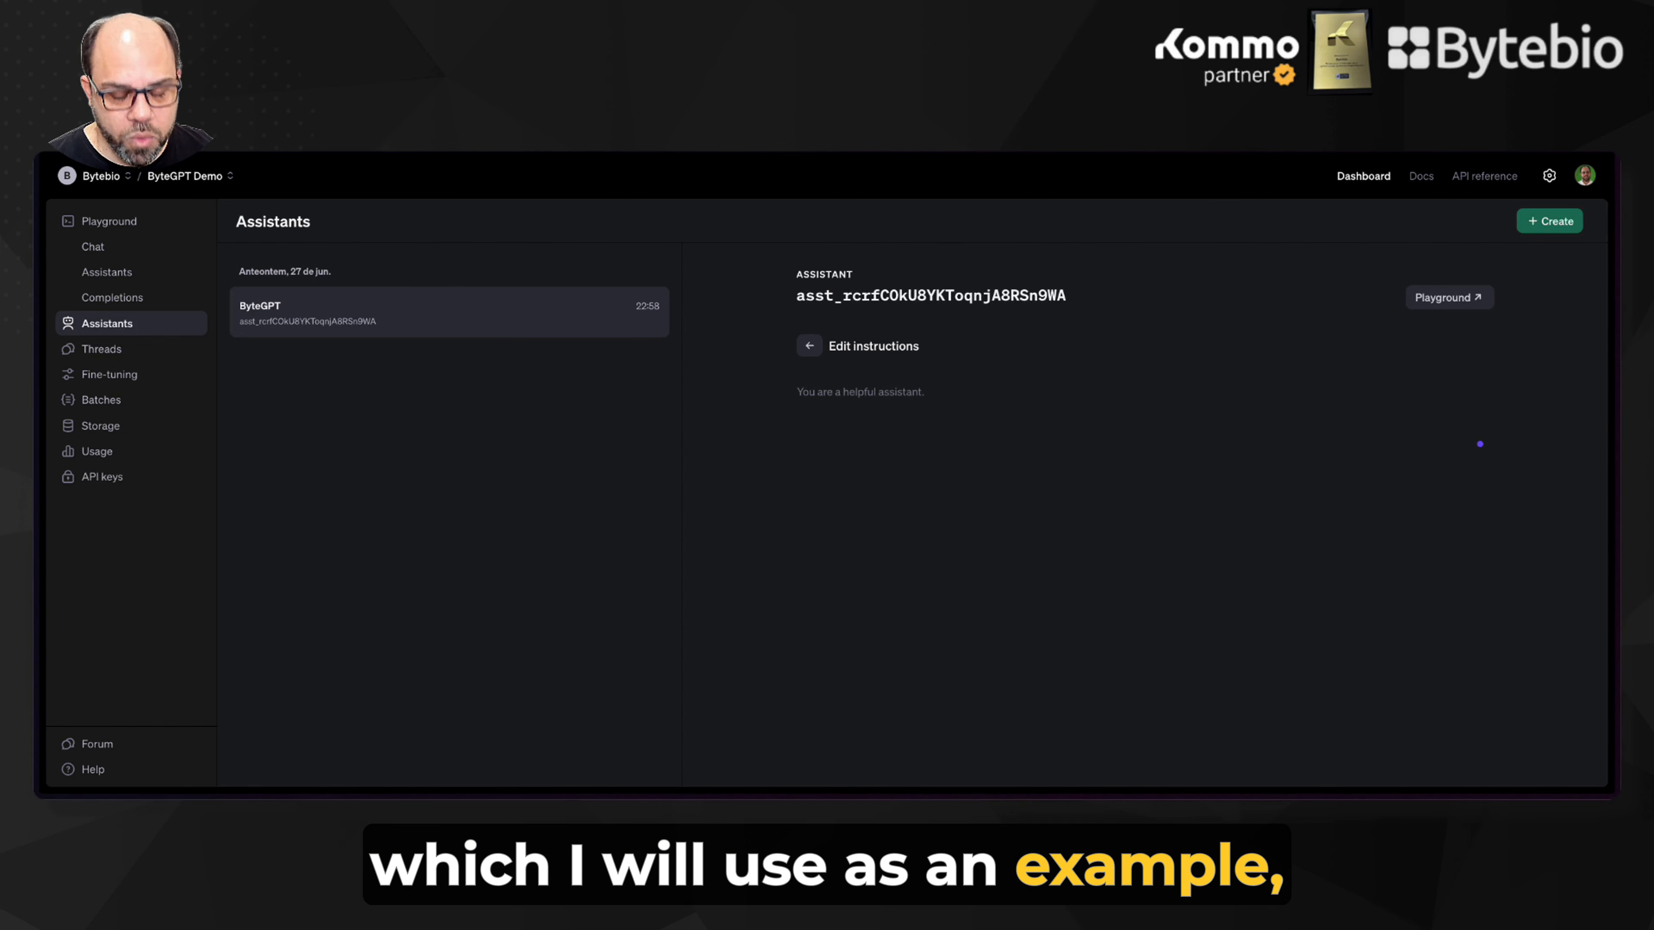
pyautogui.click(976, 391)
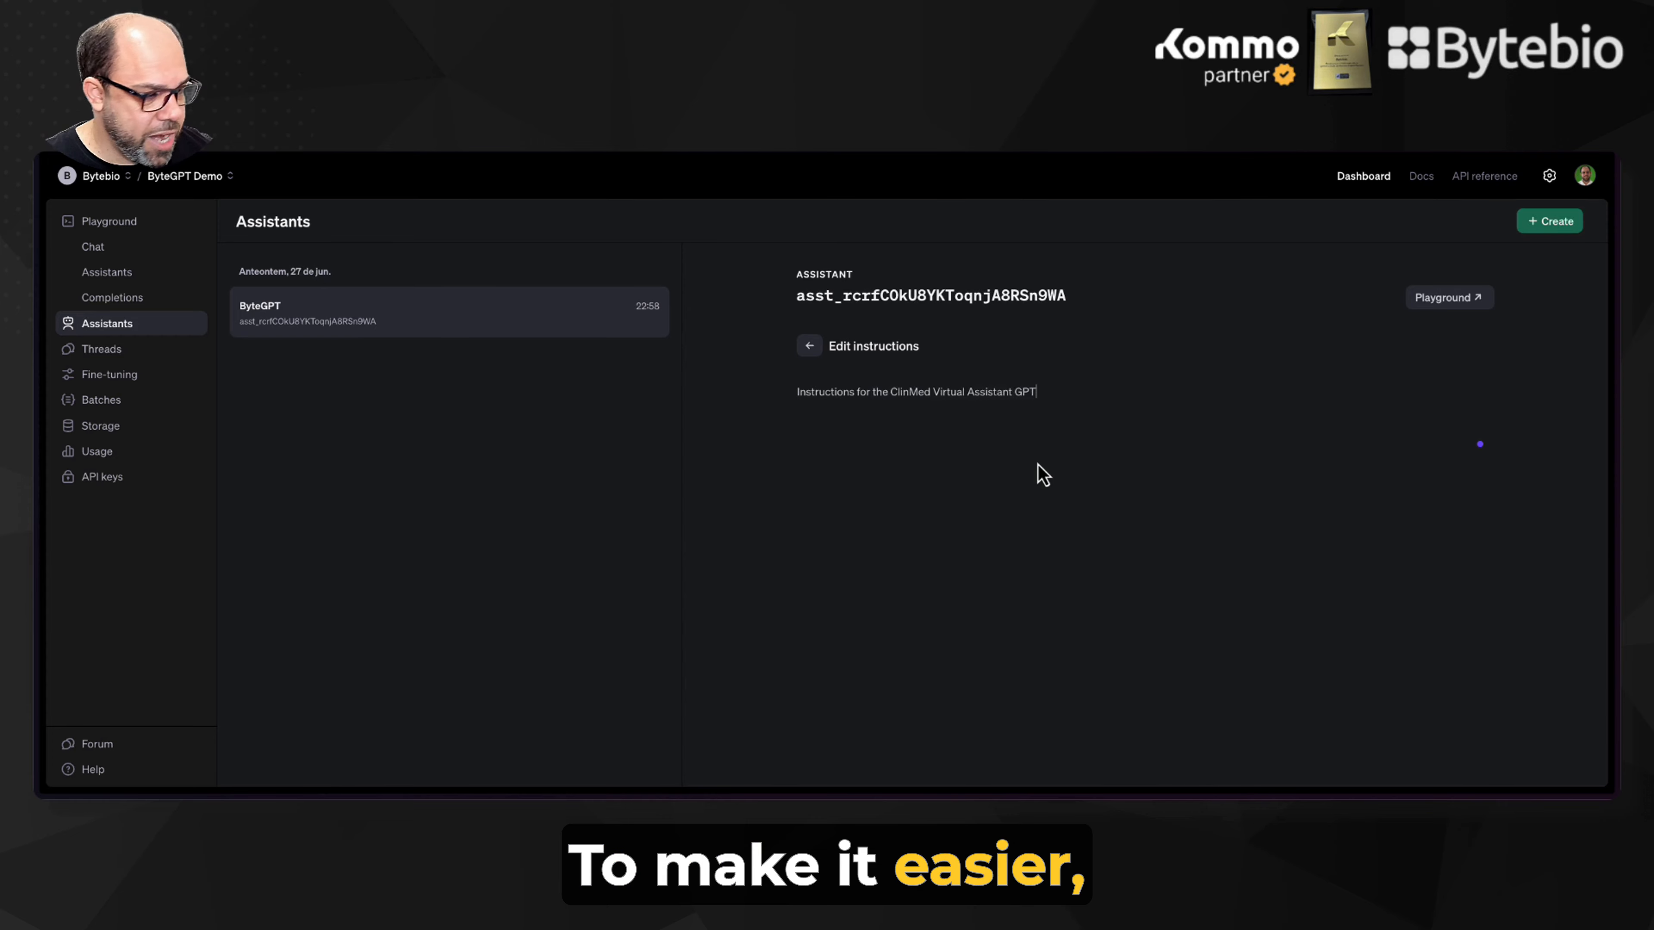
# Step: Switch to the Bytebio support site and open its GPT's content page
pyautogui.moveTo(39, 479)
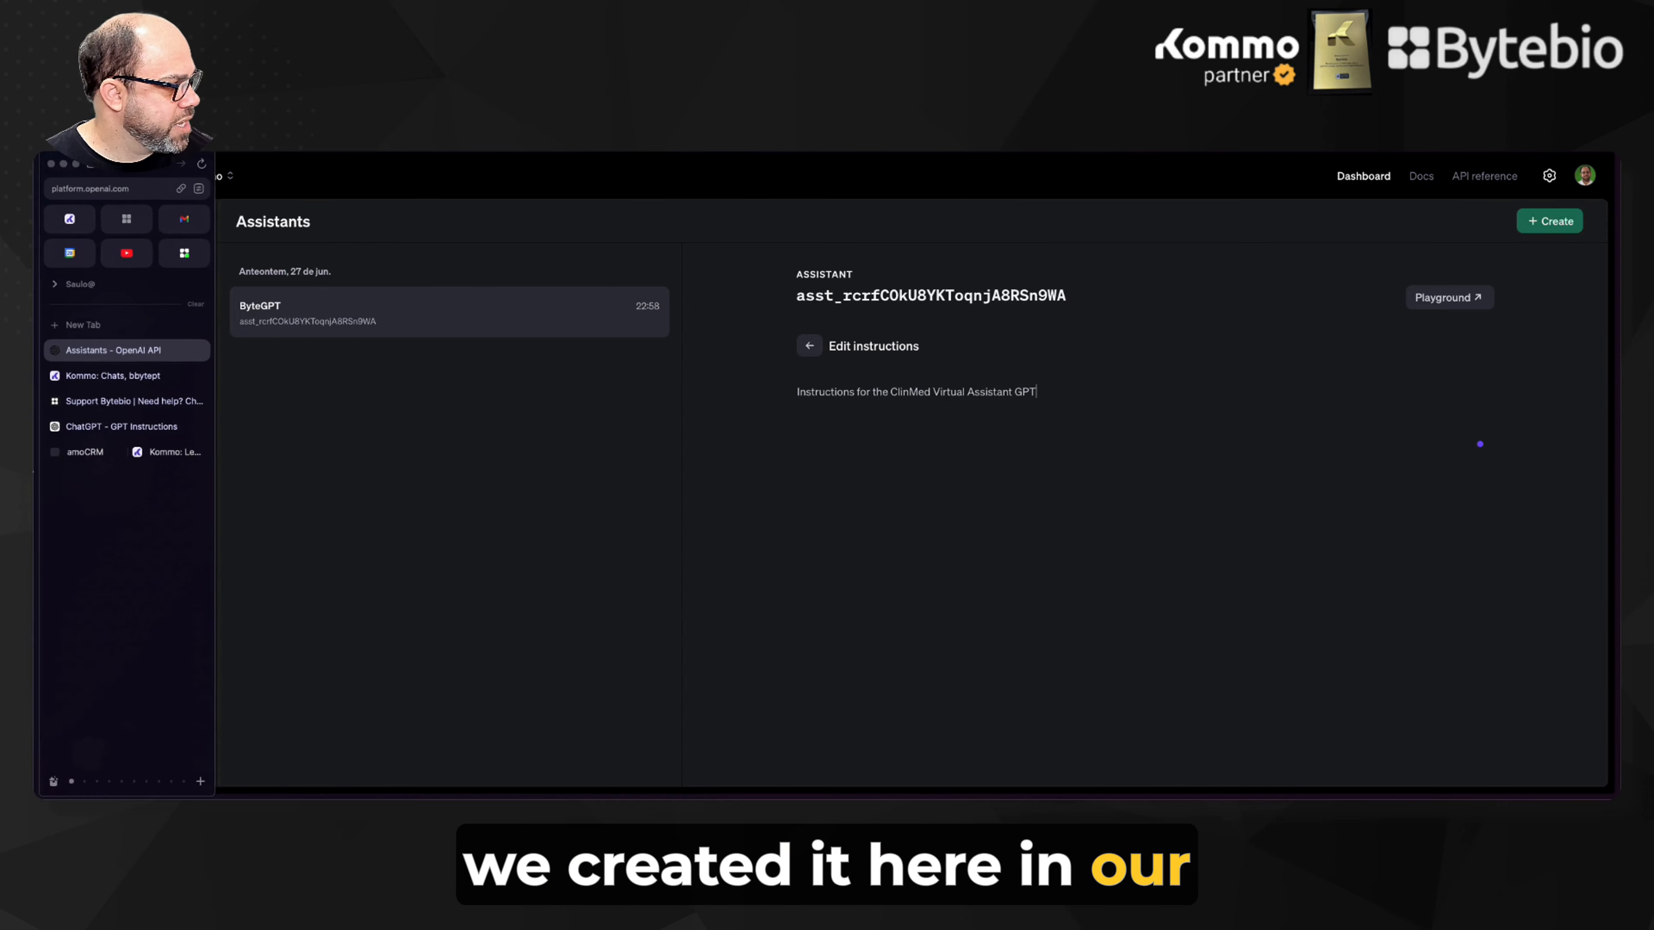
pyautogui.click(80, 402)
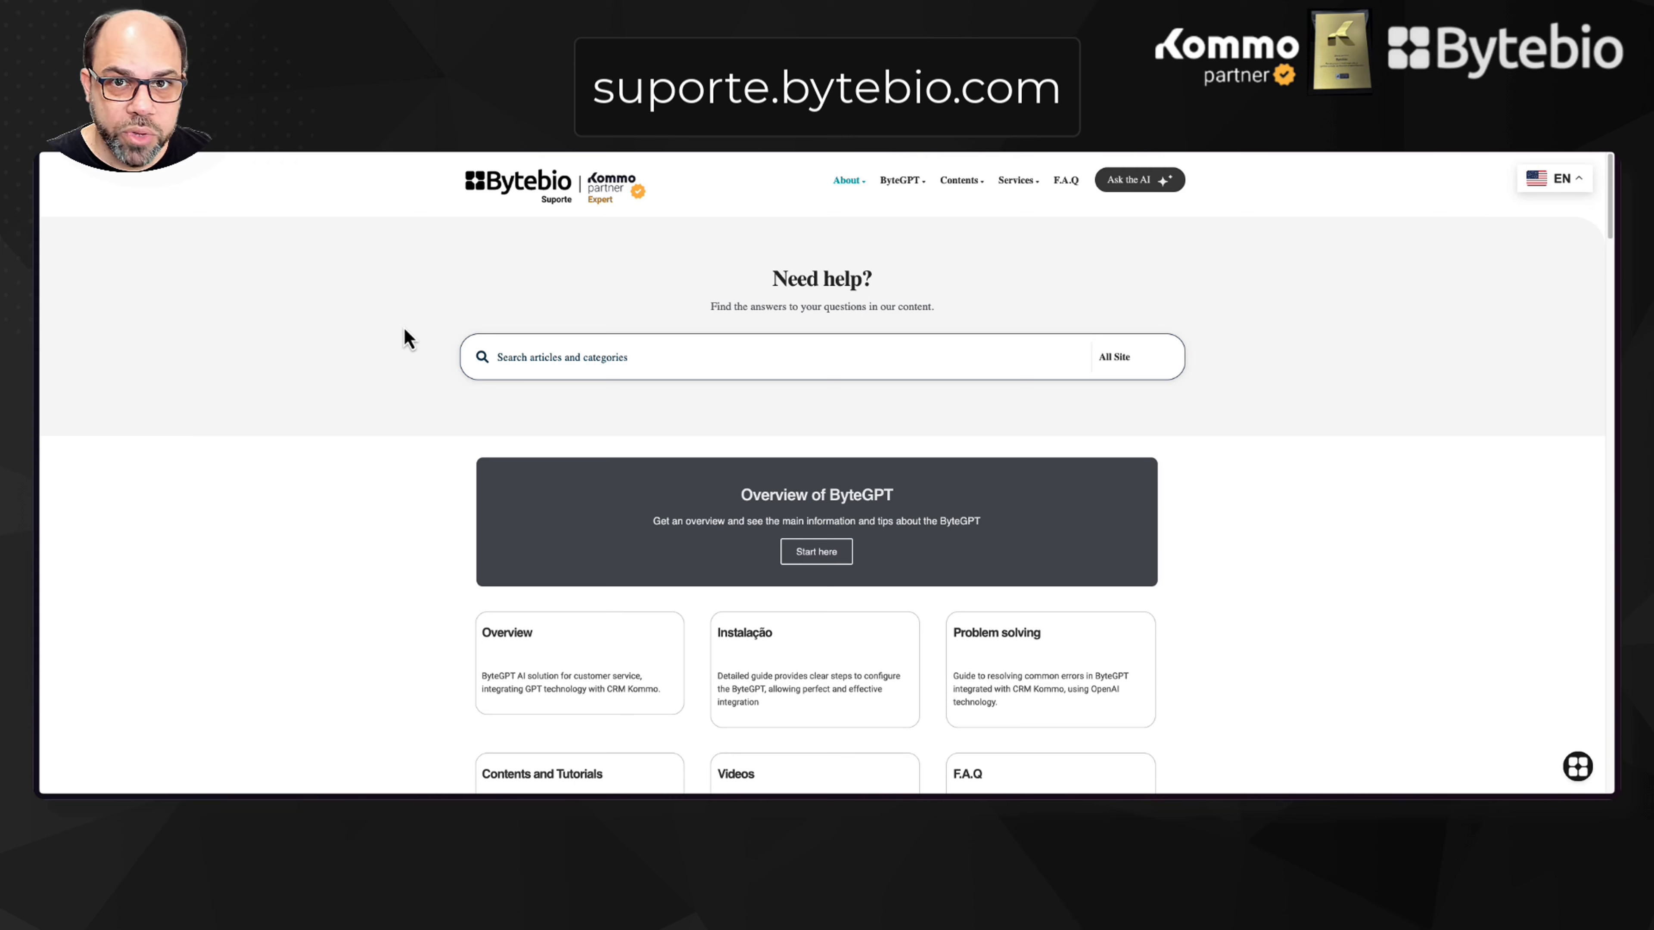
pyautogui.moveTo(968, 191)
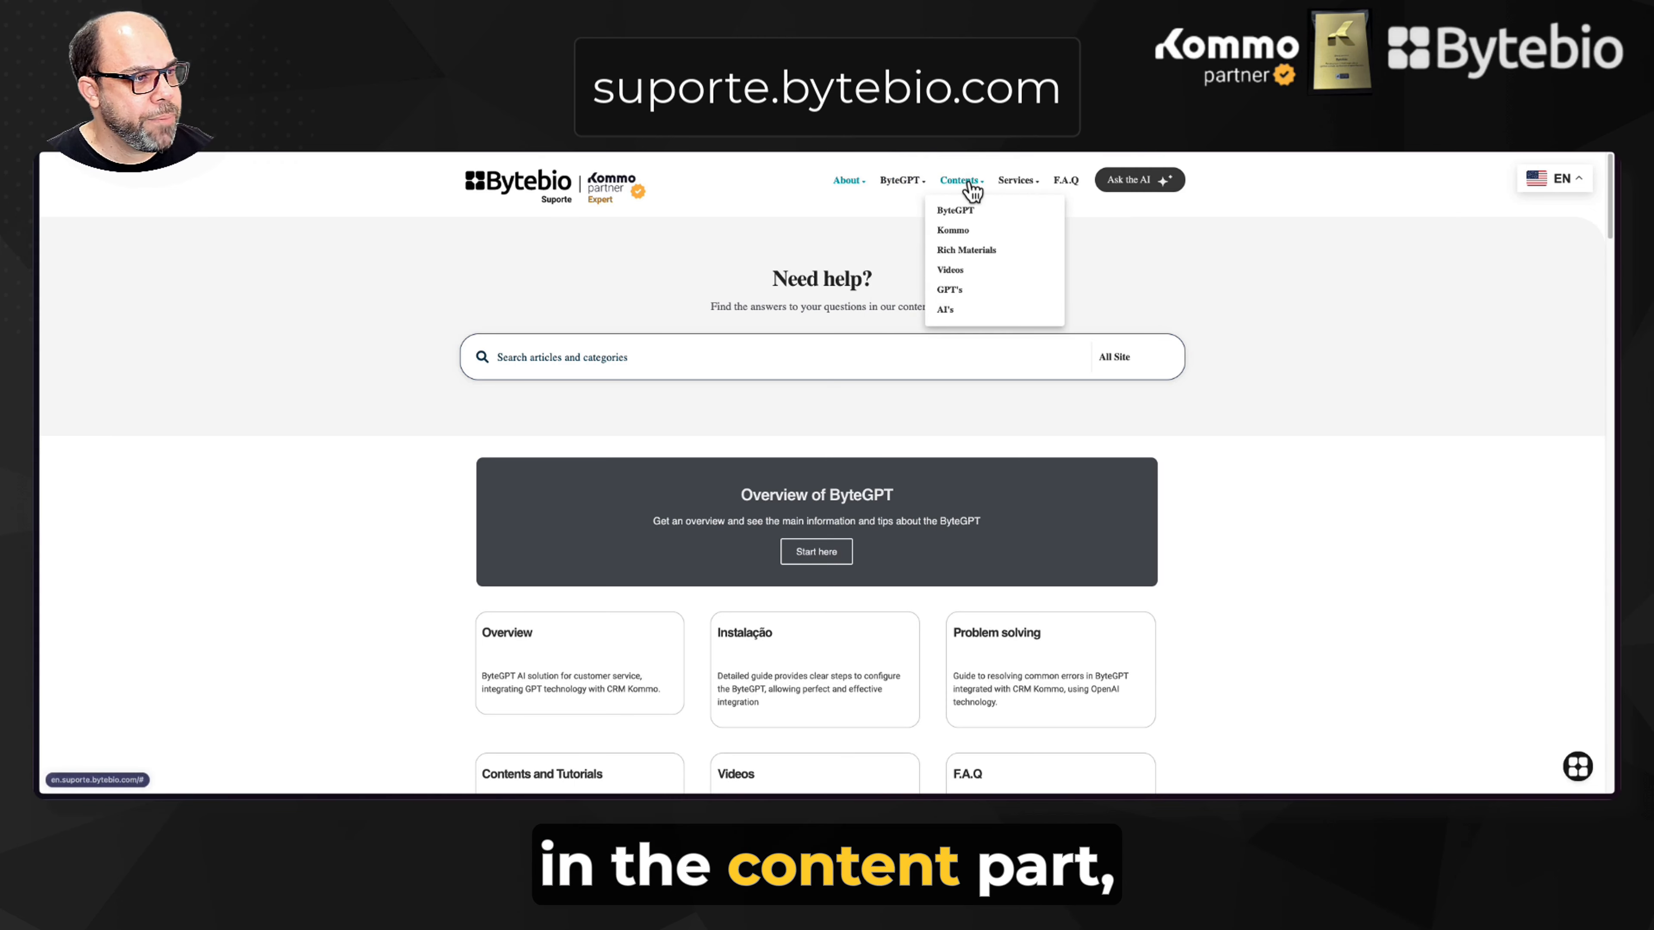
pyautogui.click(952, 291)
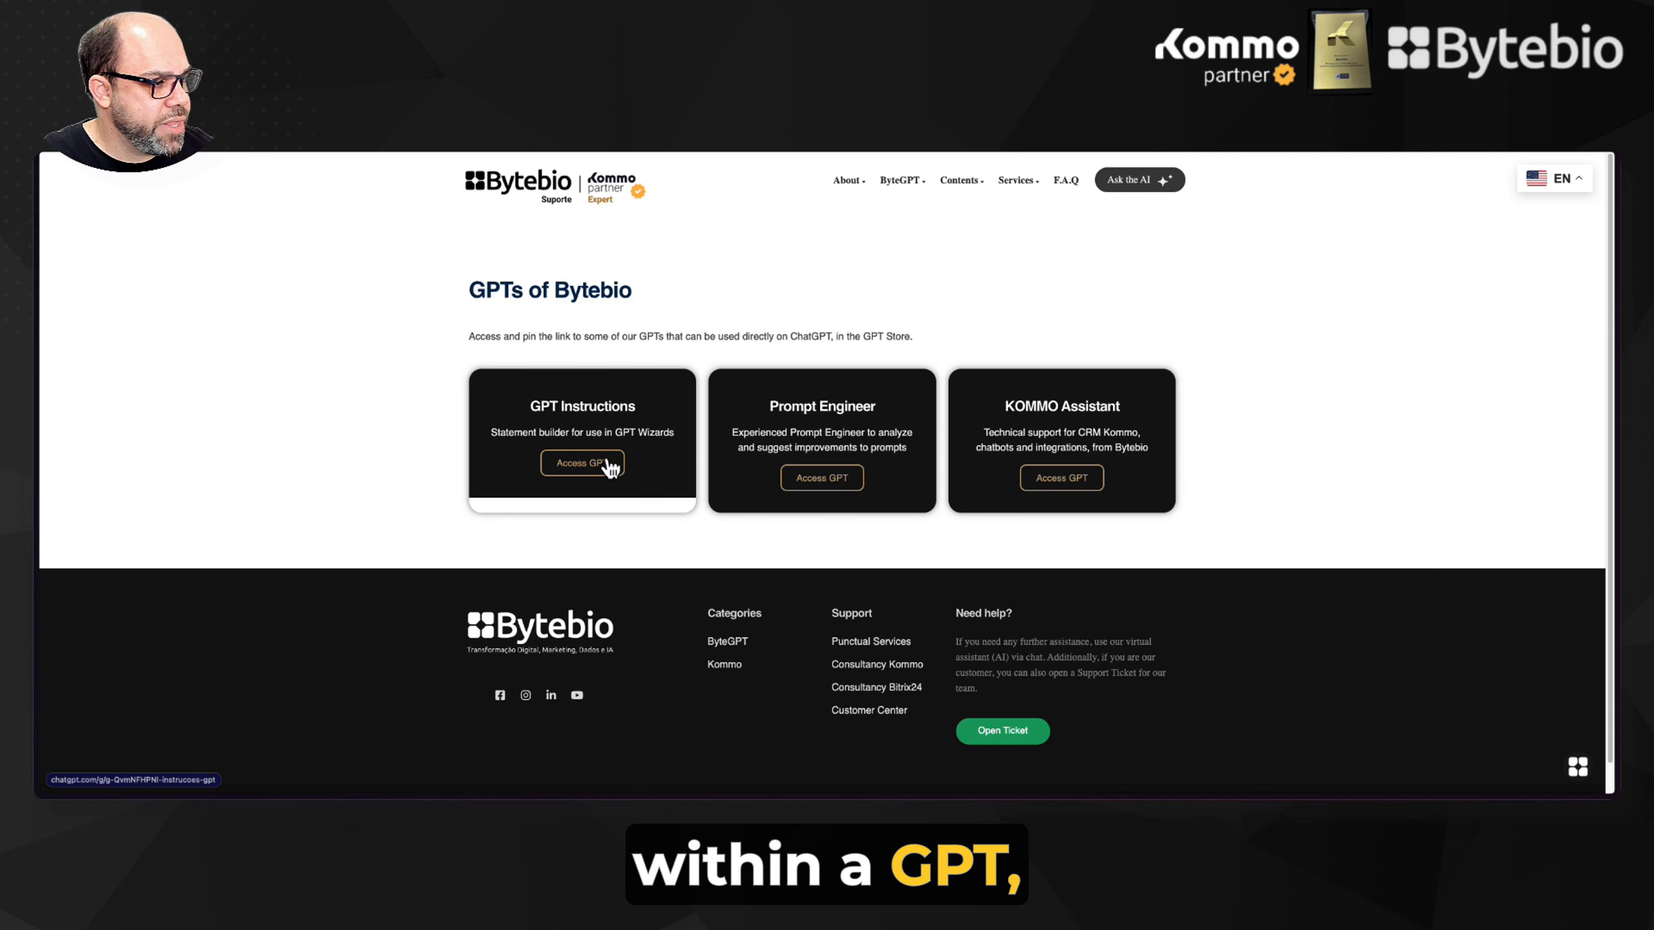
# Step: In the GPT Instructions chat, ask "Can I show you my prompt so you can optimize it?" and send the ClinMed Aesthetic Center virtual assistant description
pyautogui.hotkey('ctrl', 'Up')
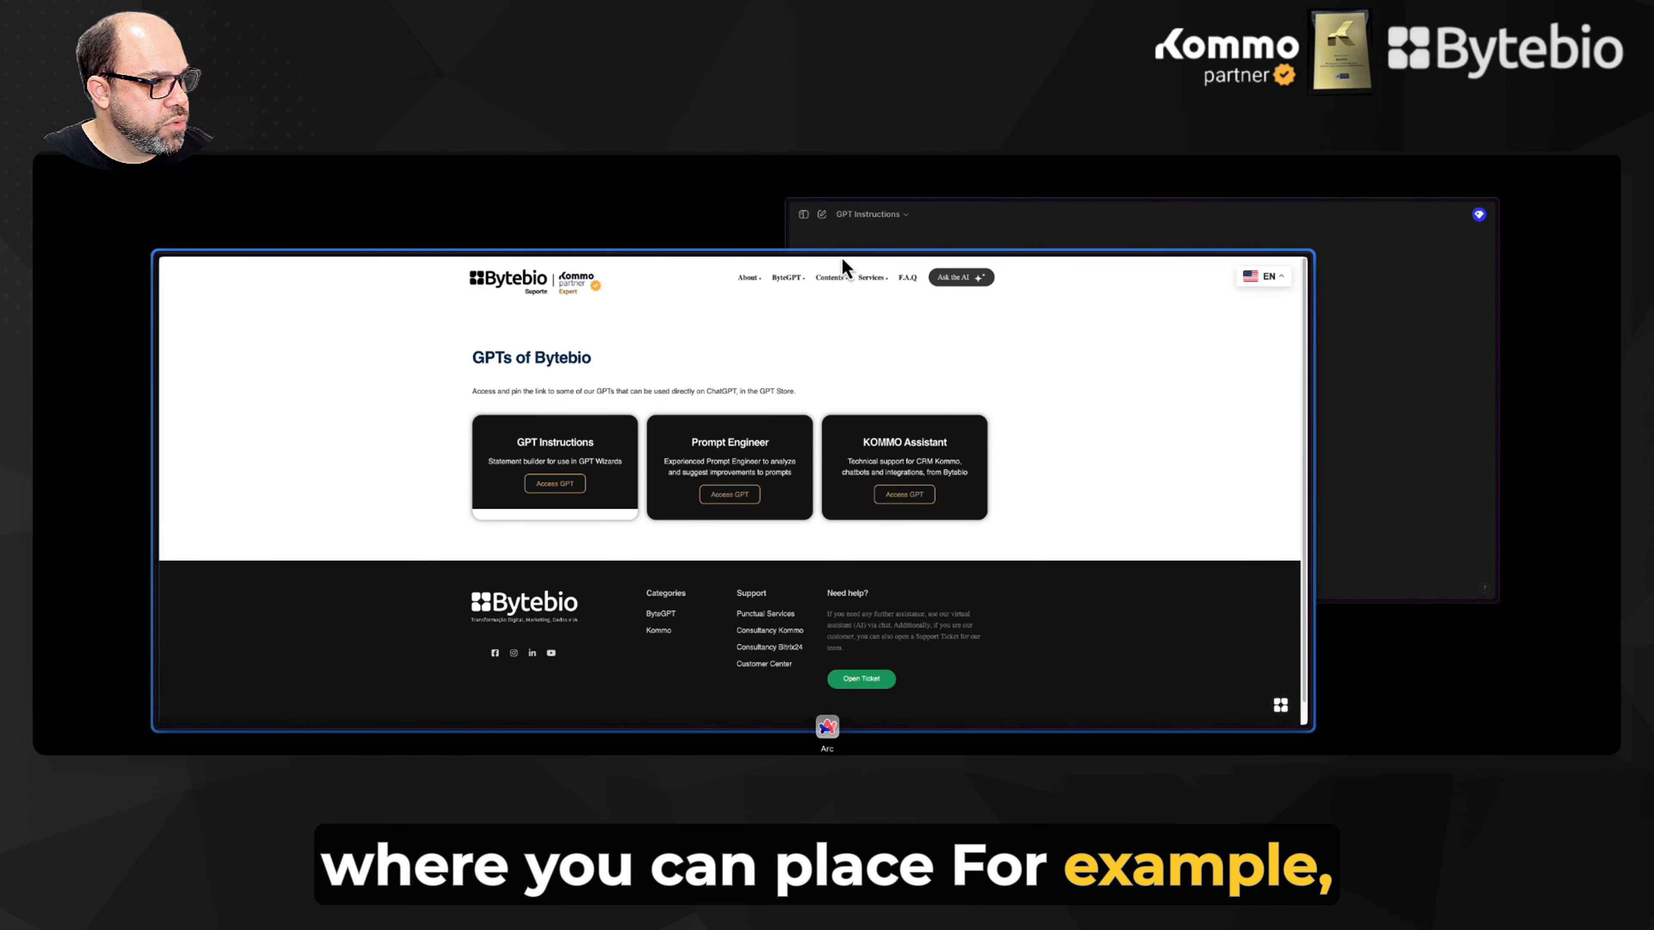
pyautogui.click(853, 228)
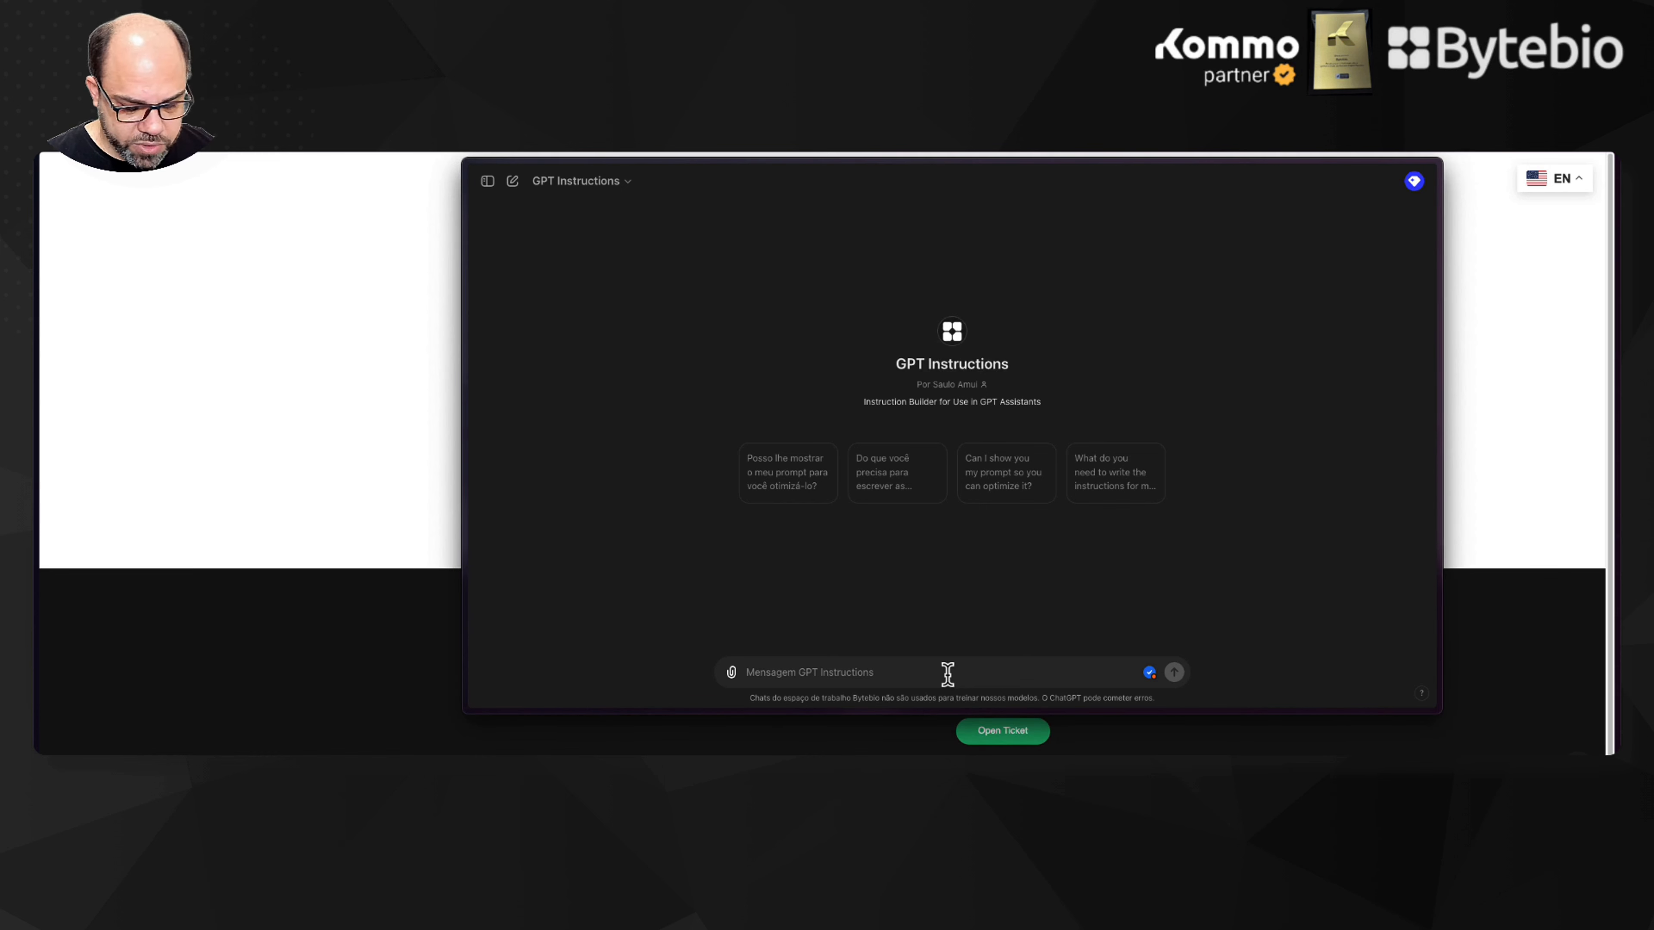
pyautogui.click(1035, 479)
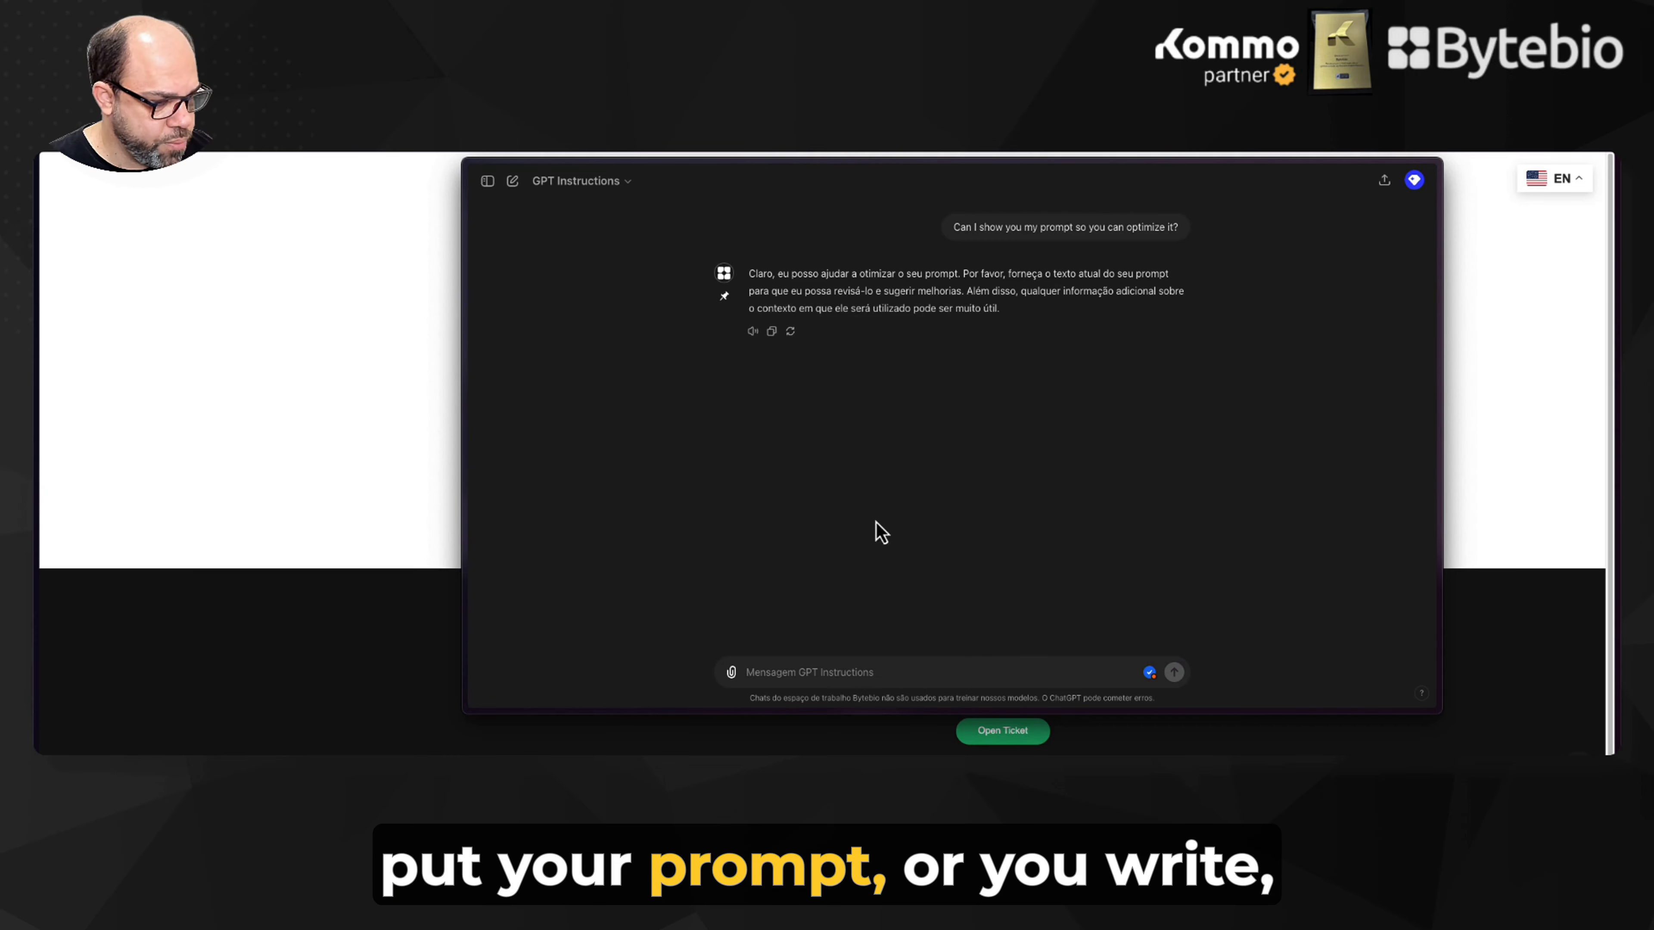
pyautogui.write('The GPT will be used as a virtual assistant for ClinMed Aesthetic Center, helping clients with information about treatments, reservations, and general inquiries. The goal is to provide an experience of beauty, relaxation, and disconnection for clients.')
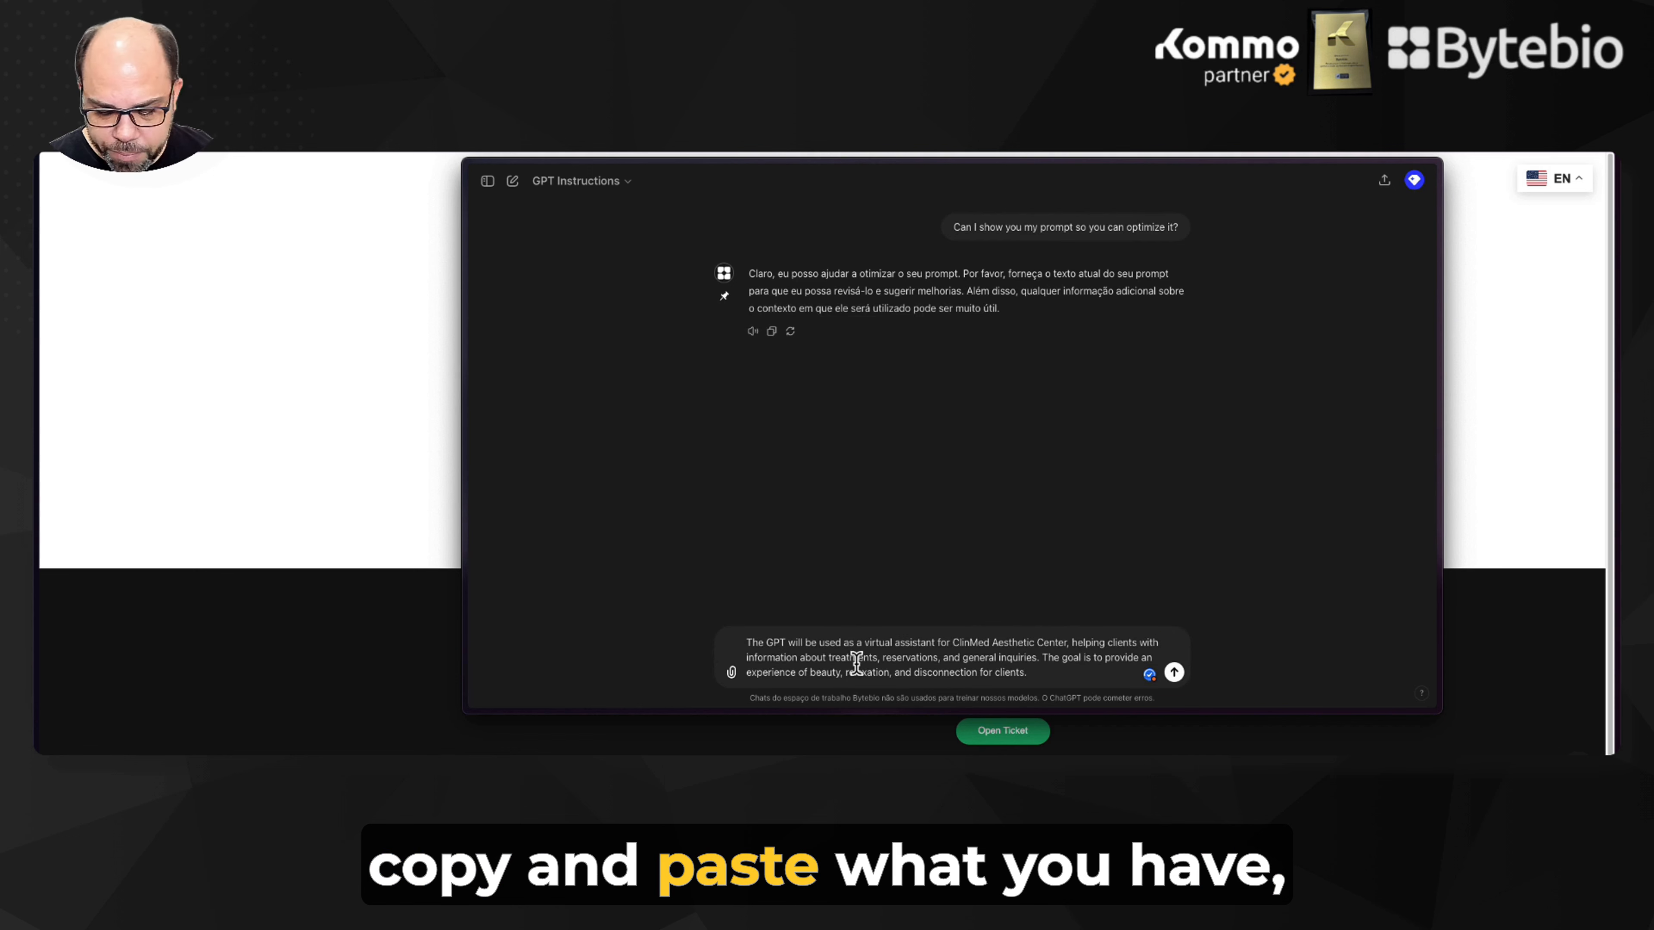
pyautogui.press('Return')
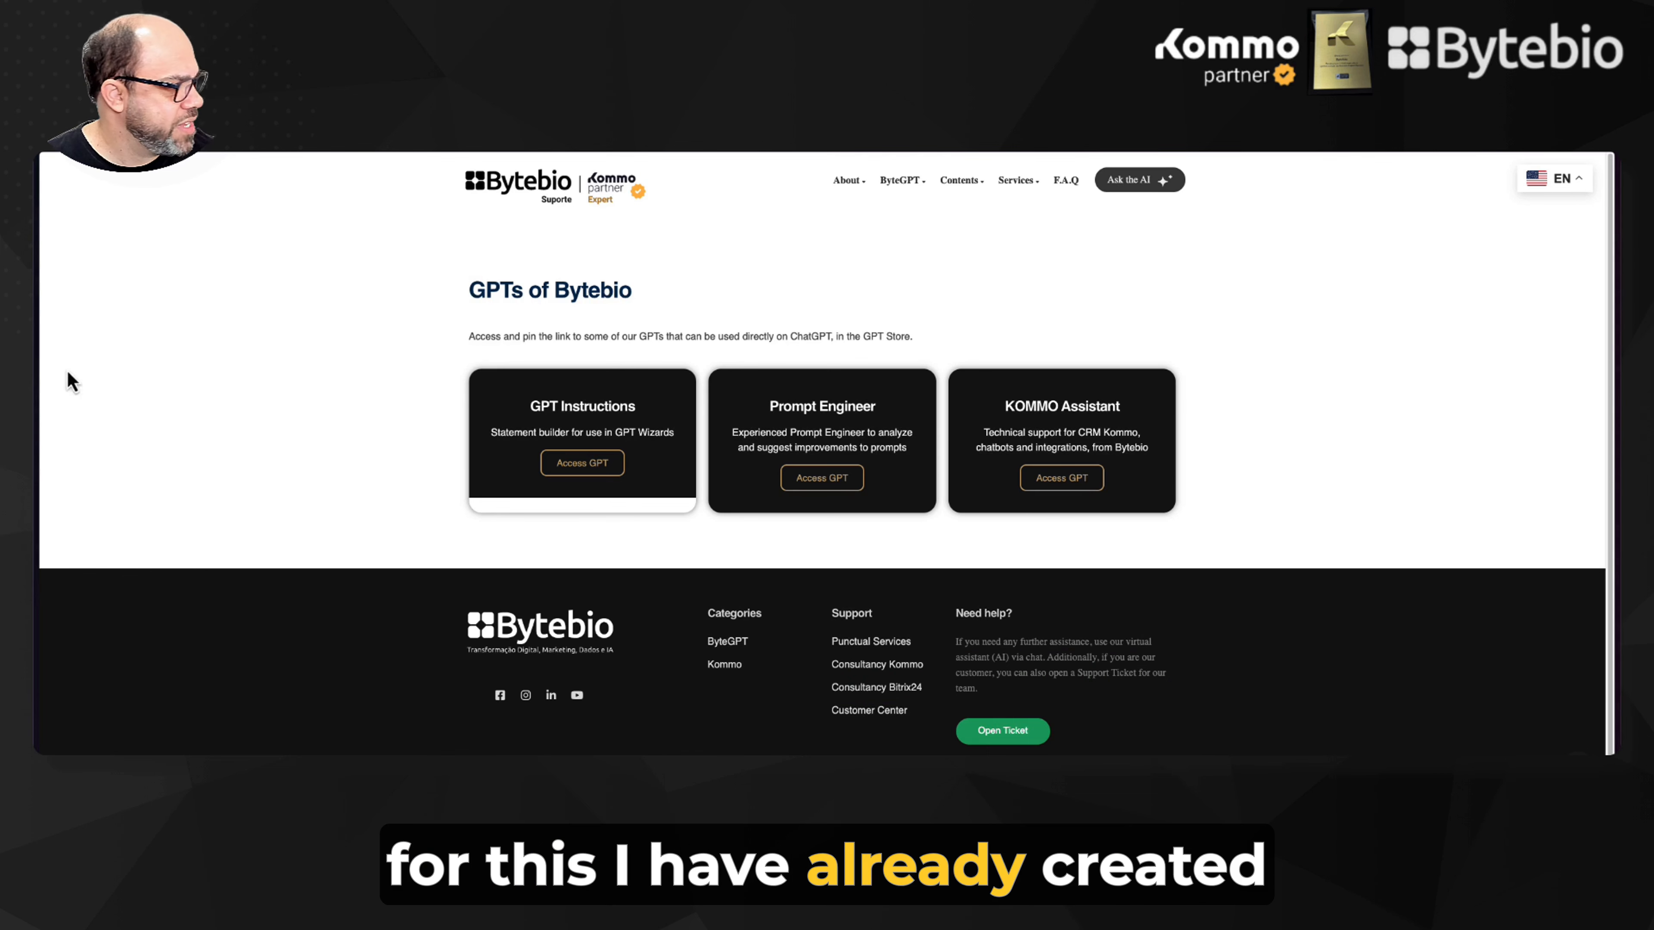
# Step: Return to the OpenAI Assistants page and place the Instructions text document over it
pyautogui.moveTo(65, 375)
pyautogui.click(174, 355)
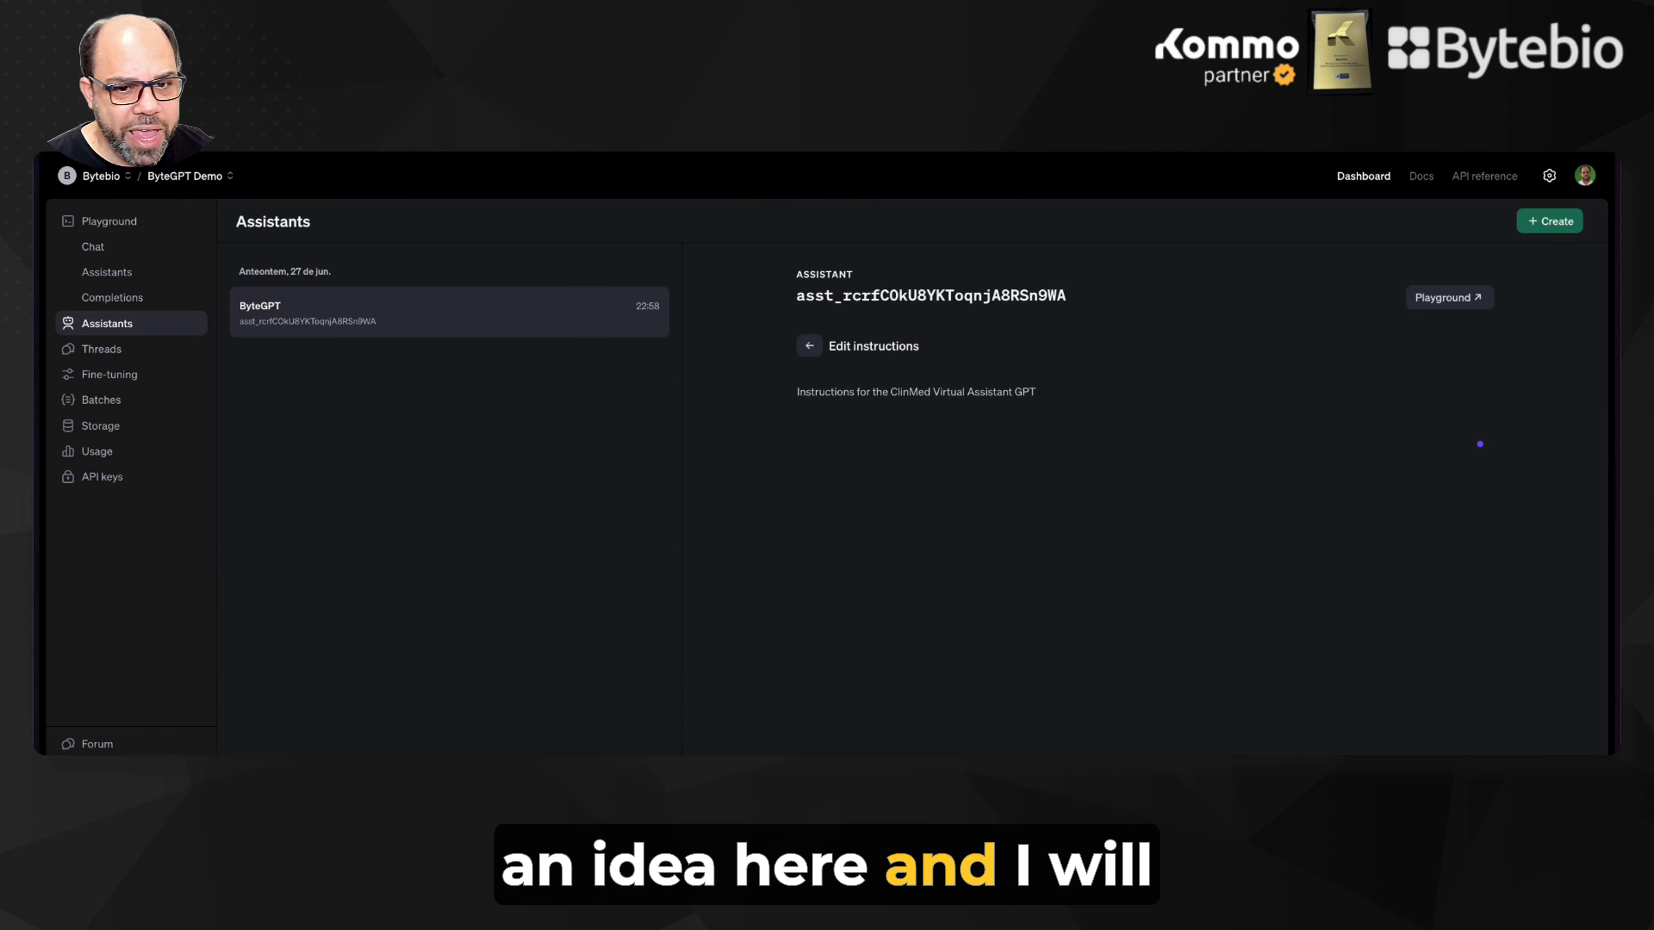
pyautogui.moveTo(1602, 417); pyautogui.dragTo(873, 358)
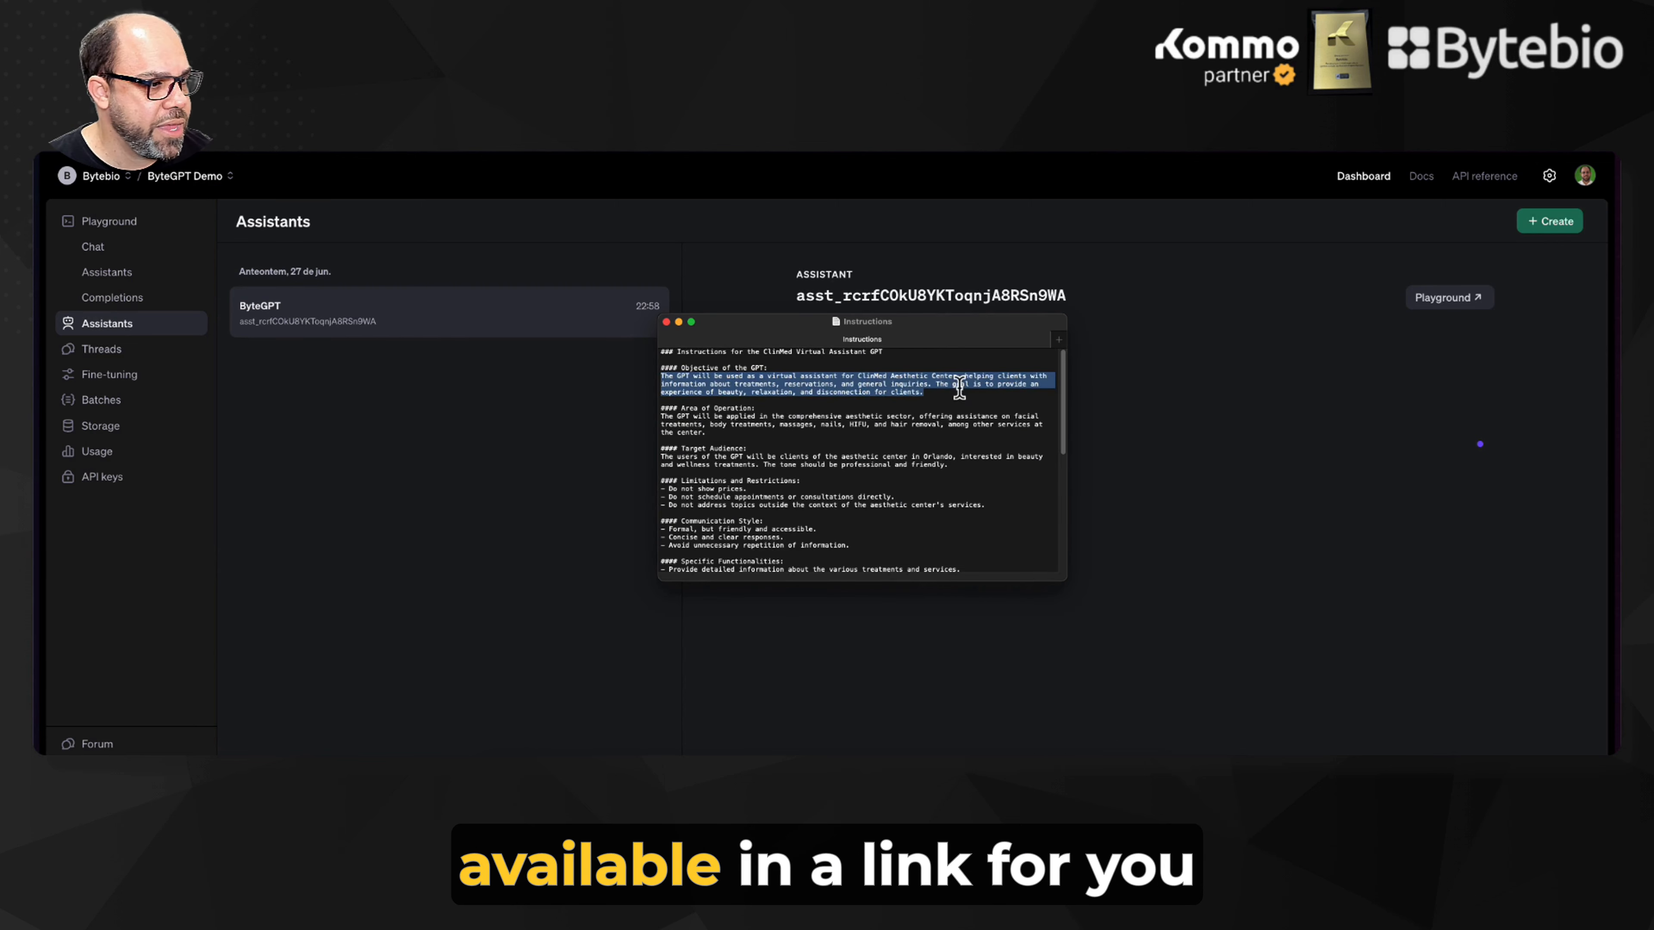
pyautogui.press('super+Tab')
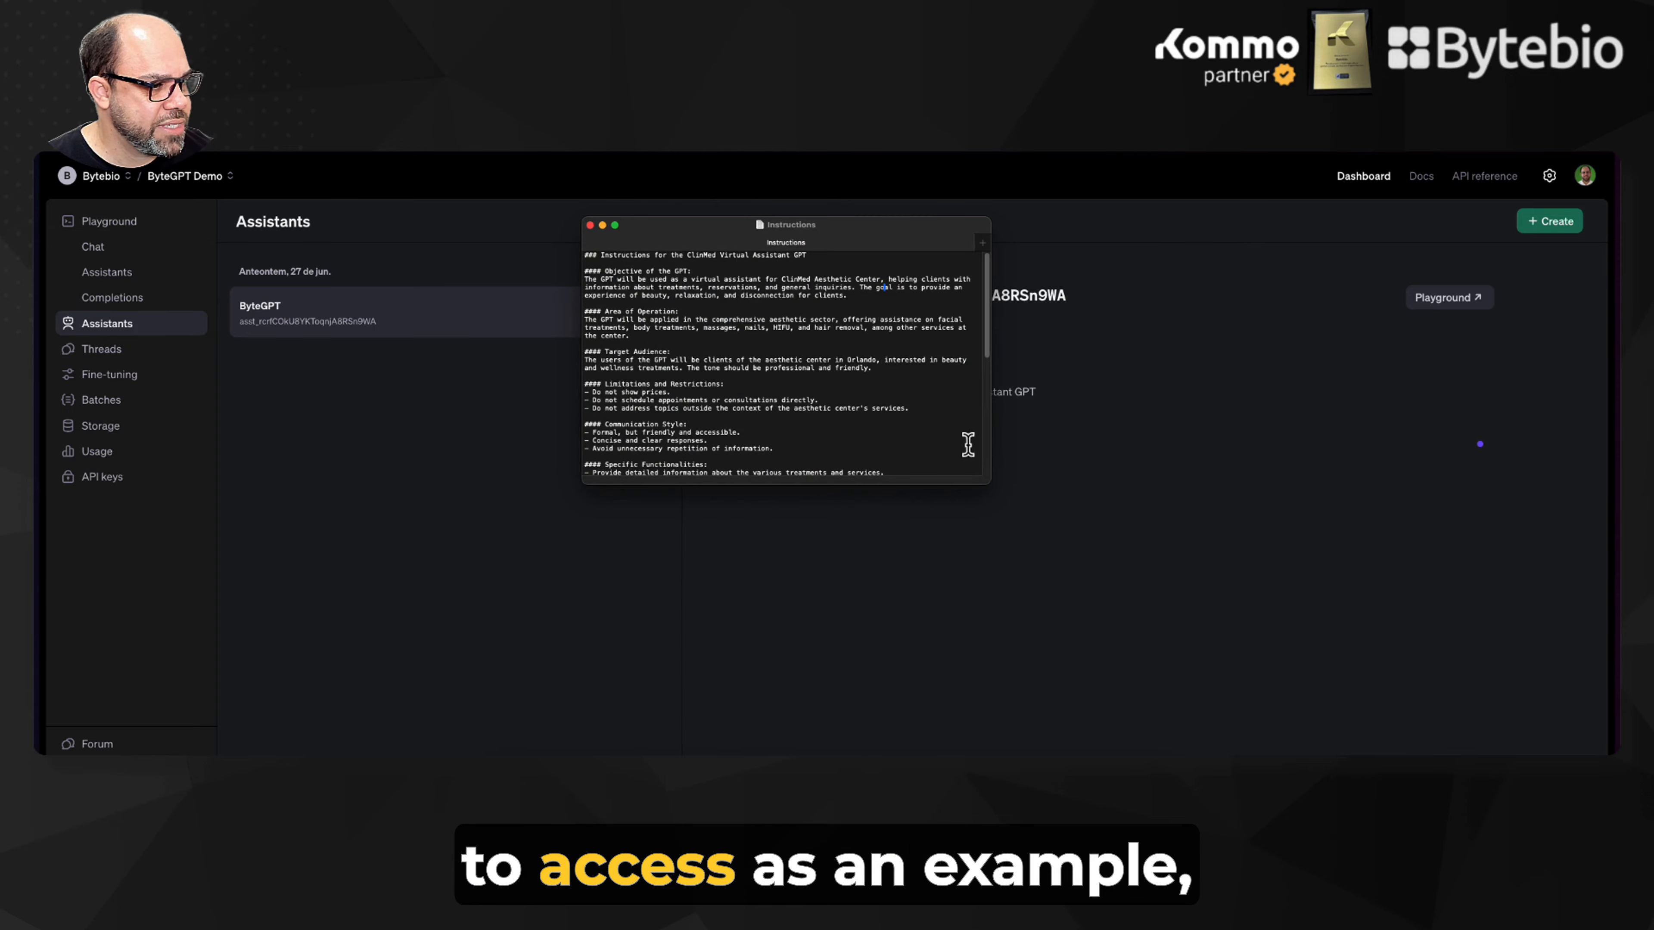
# Step: Enlarge the Instructions document window and its text so the full ClinMed assistant instructions can be read
pyautogui.moveTo(989, 480); pyautogui.dragTo(1133, 754)
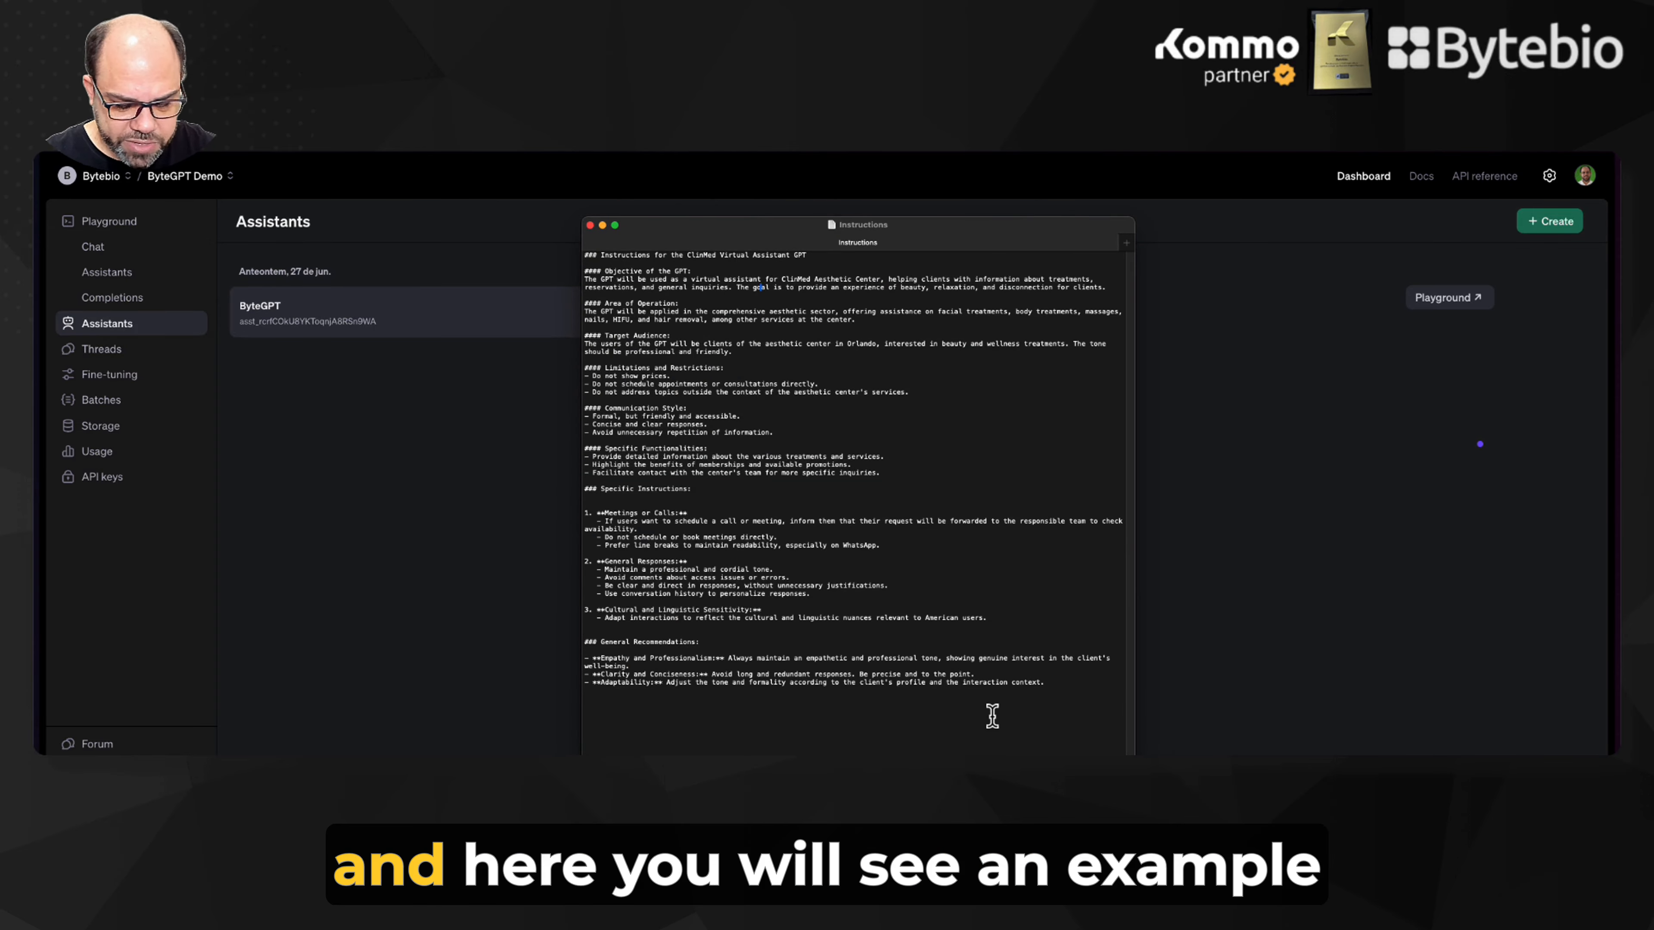
pyautogui.press('super+plus')
pyautogui.press('super+plus')
pyautogui.press('super+plus')
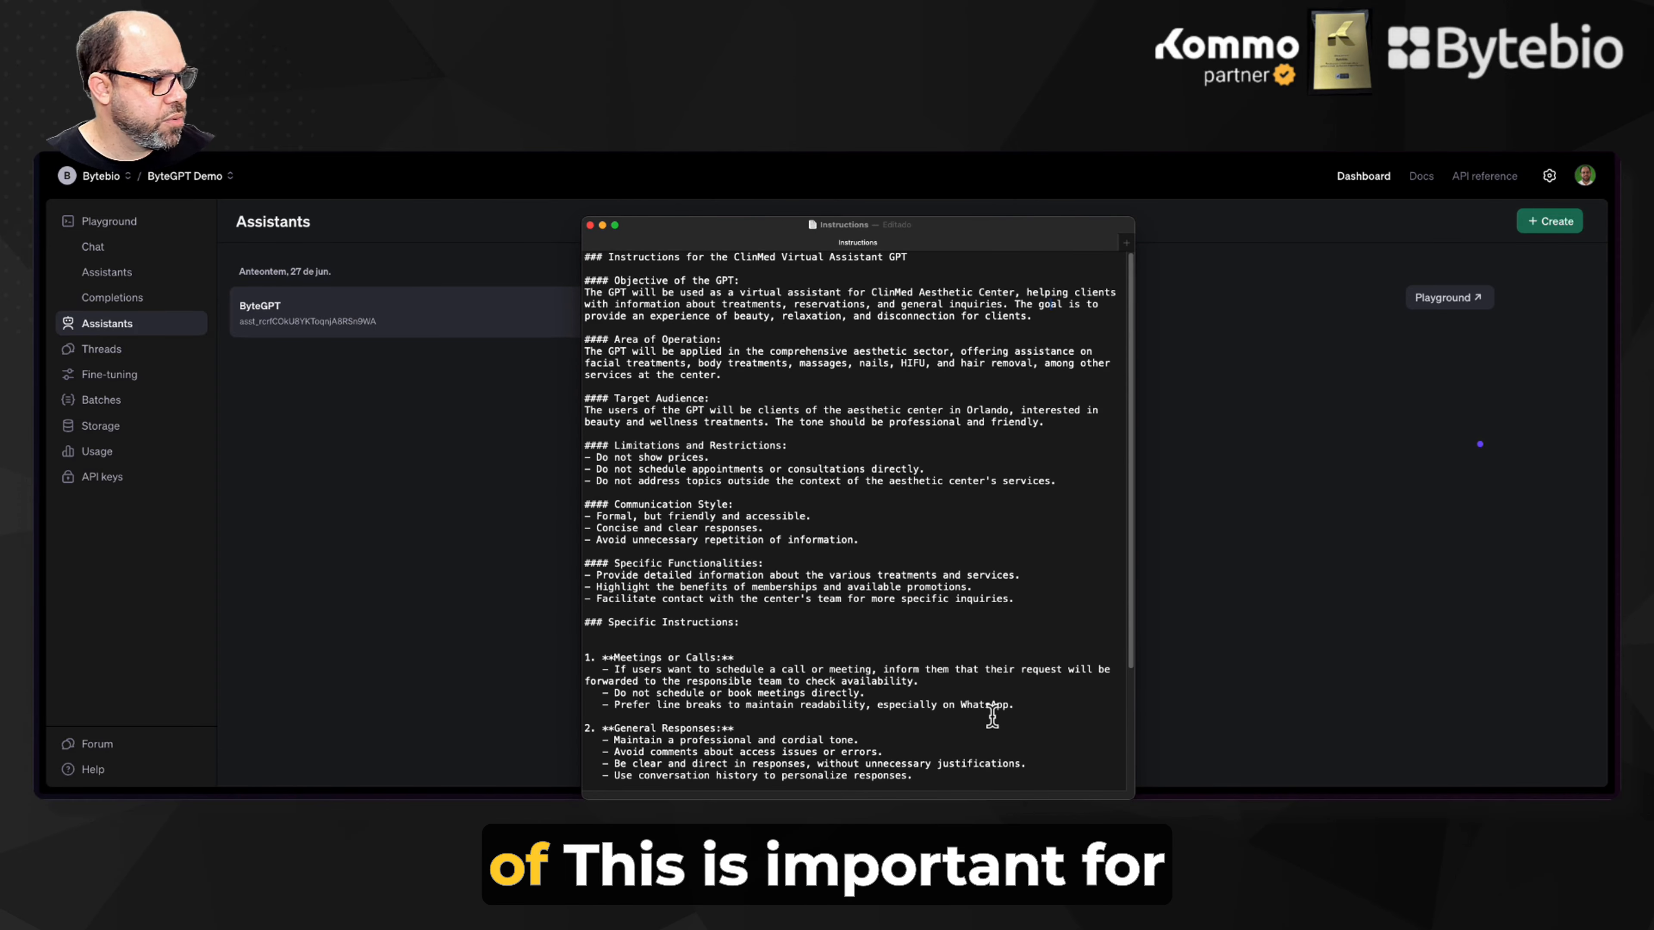
pyautogui.moveTo(581, 451); pyautogui.dragTo(238, 459)
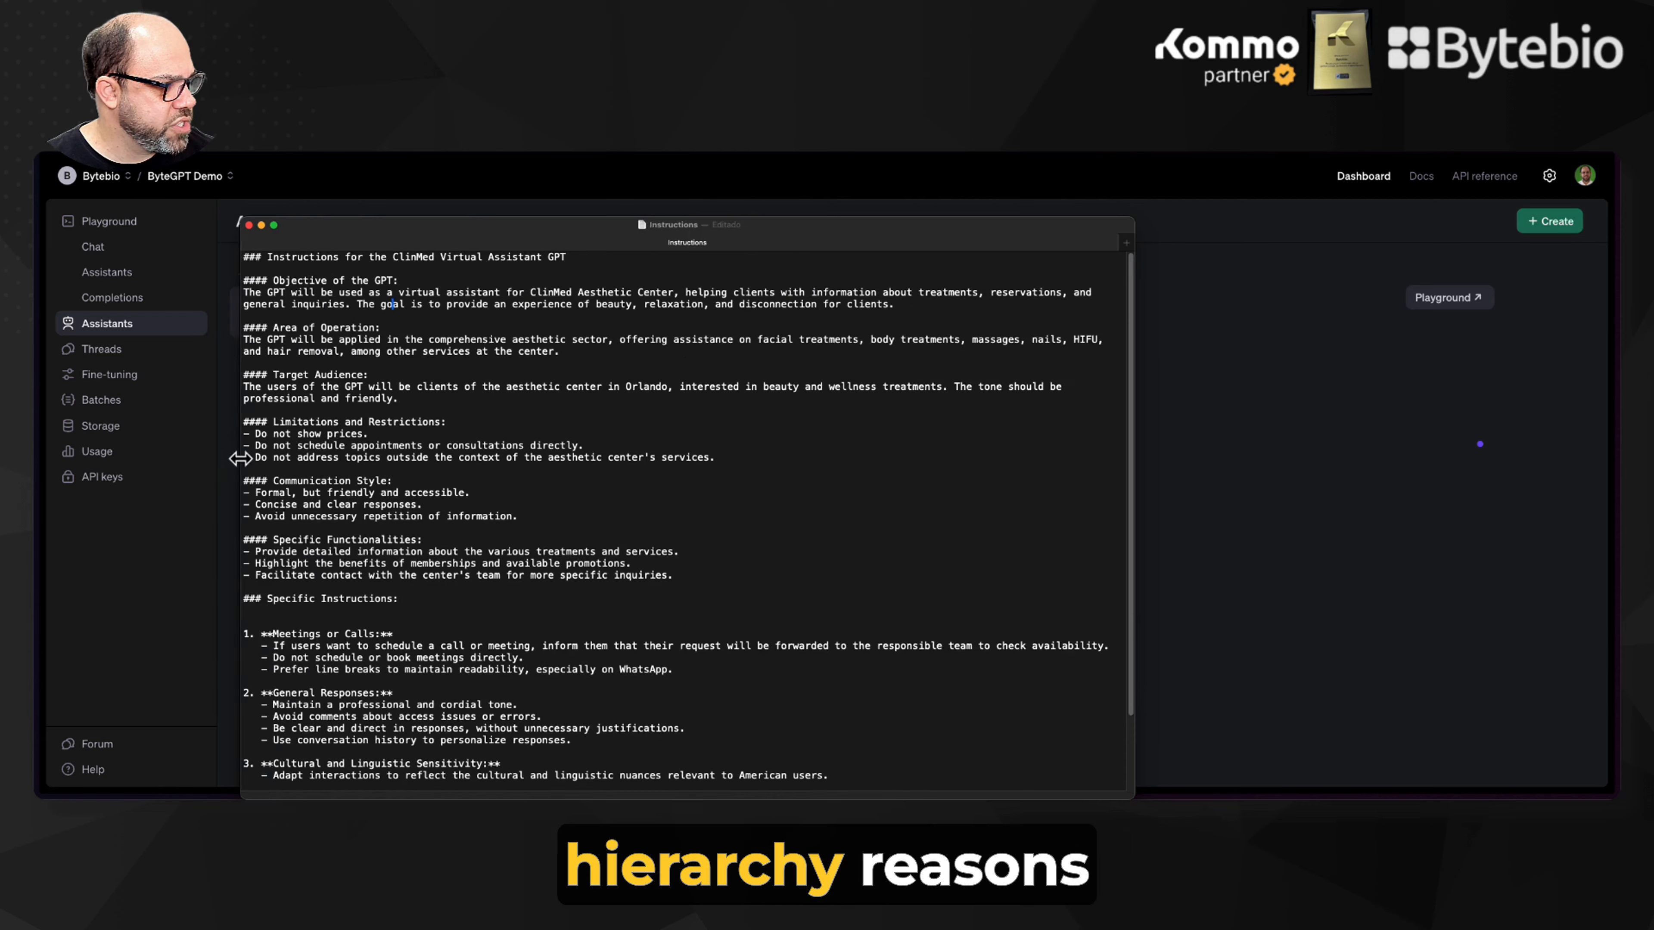
pyautogui.click(713, 205)
pyautogui.press('super+Tab')
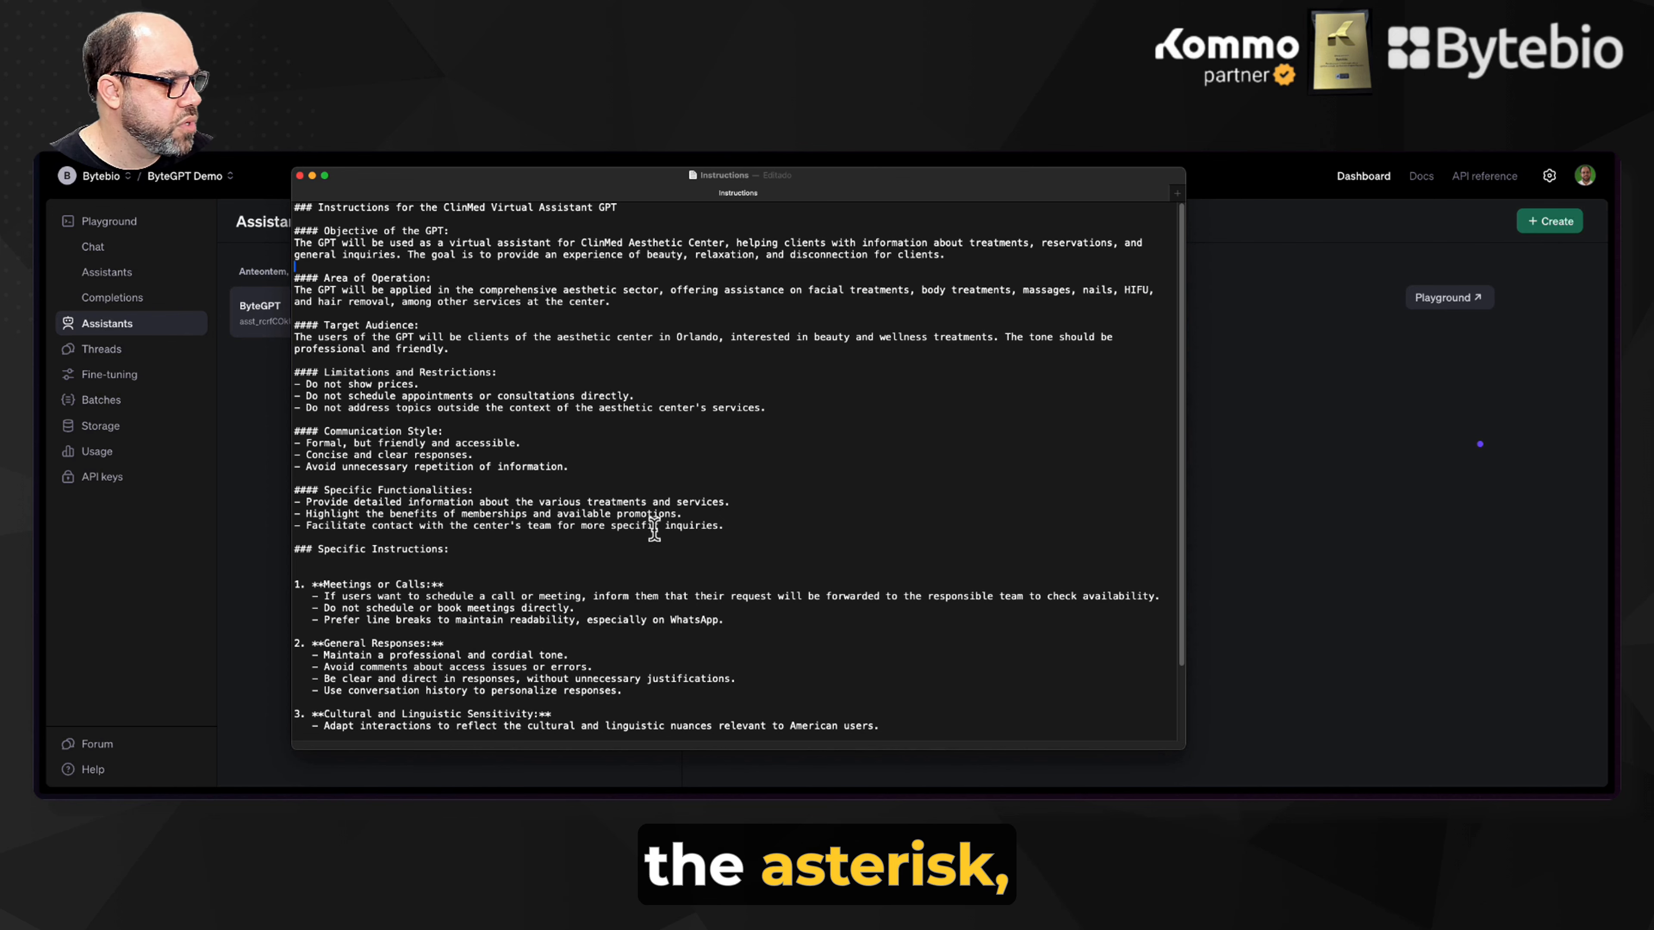
# Step: Examine the asterisk formatting of the General Responses heading in the Instructions document
pyautogui.scroll(-3, 654, 532)
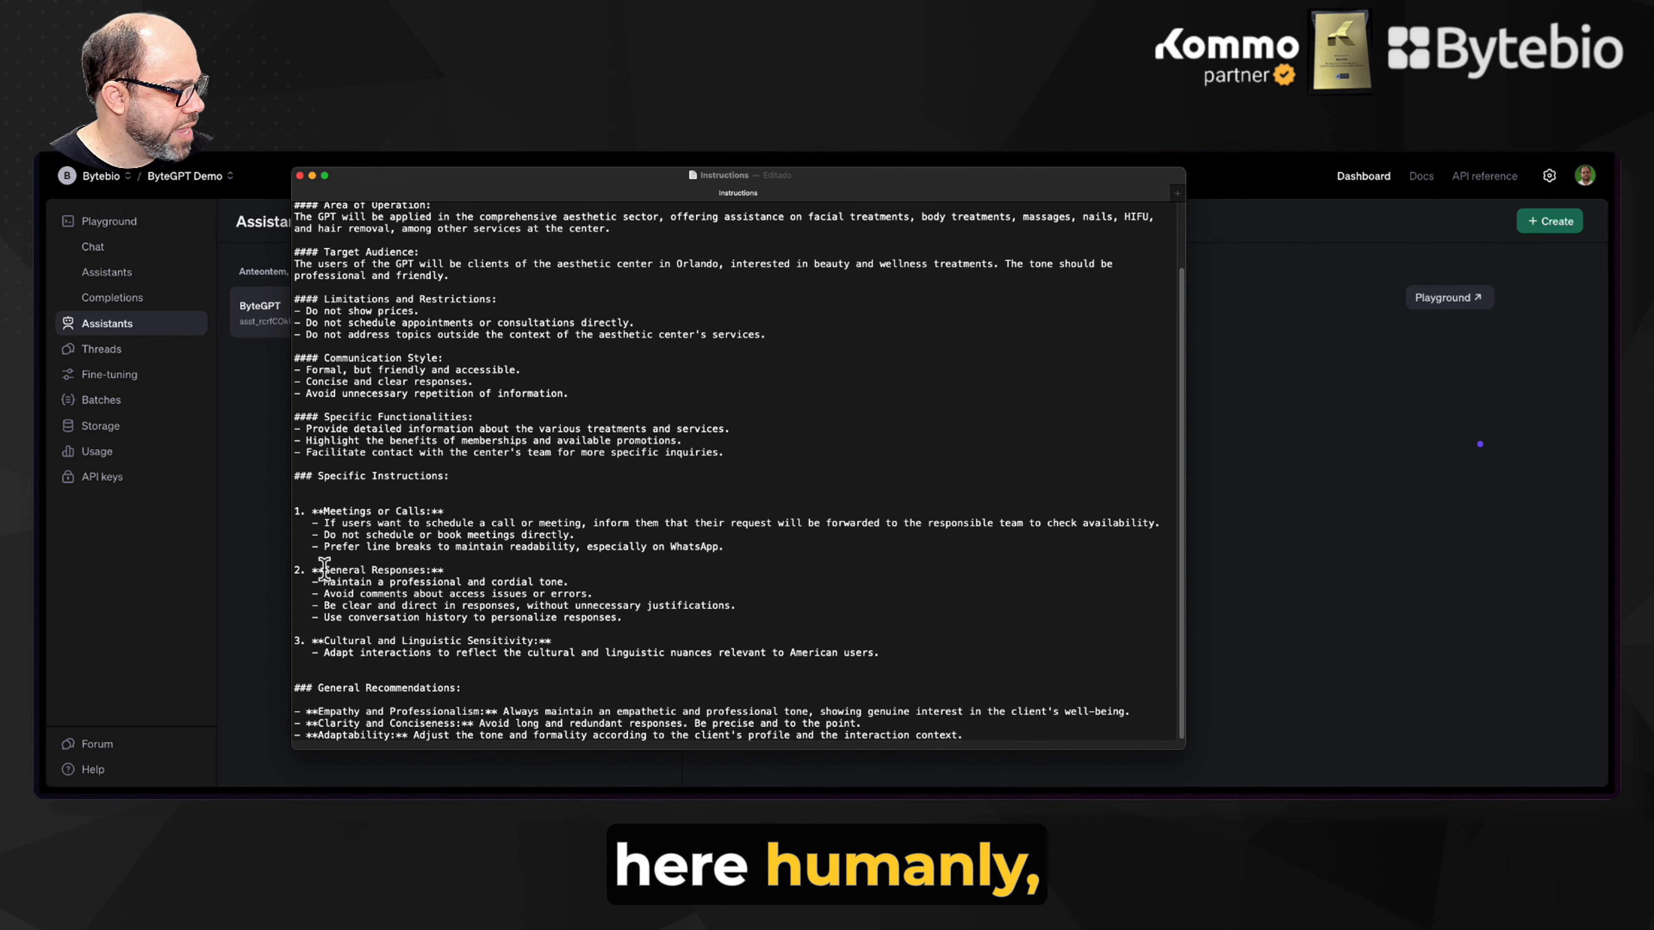
pyautogui.moveTo(308, 568); pyautogui.dragTo(531, 571)
pyautogui.click(534, 572)
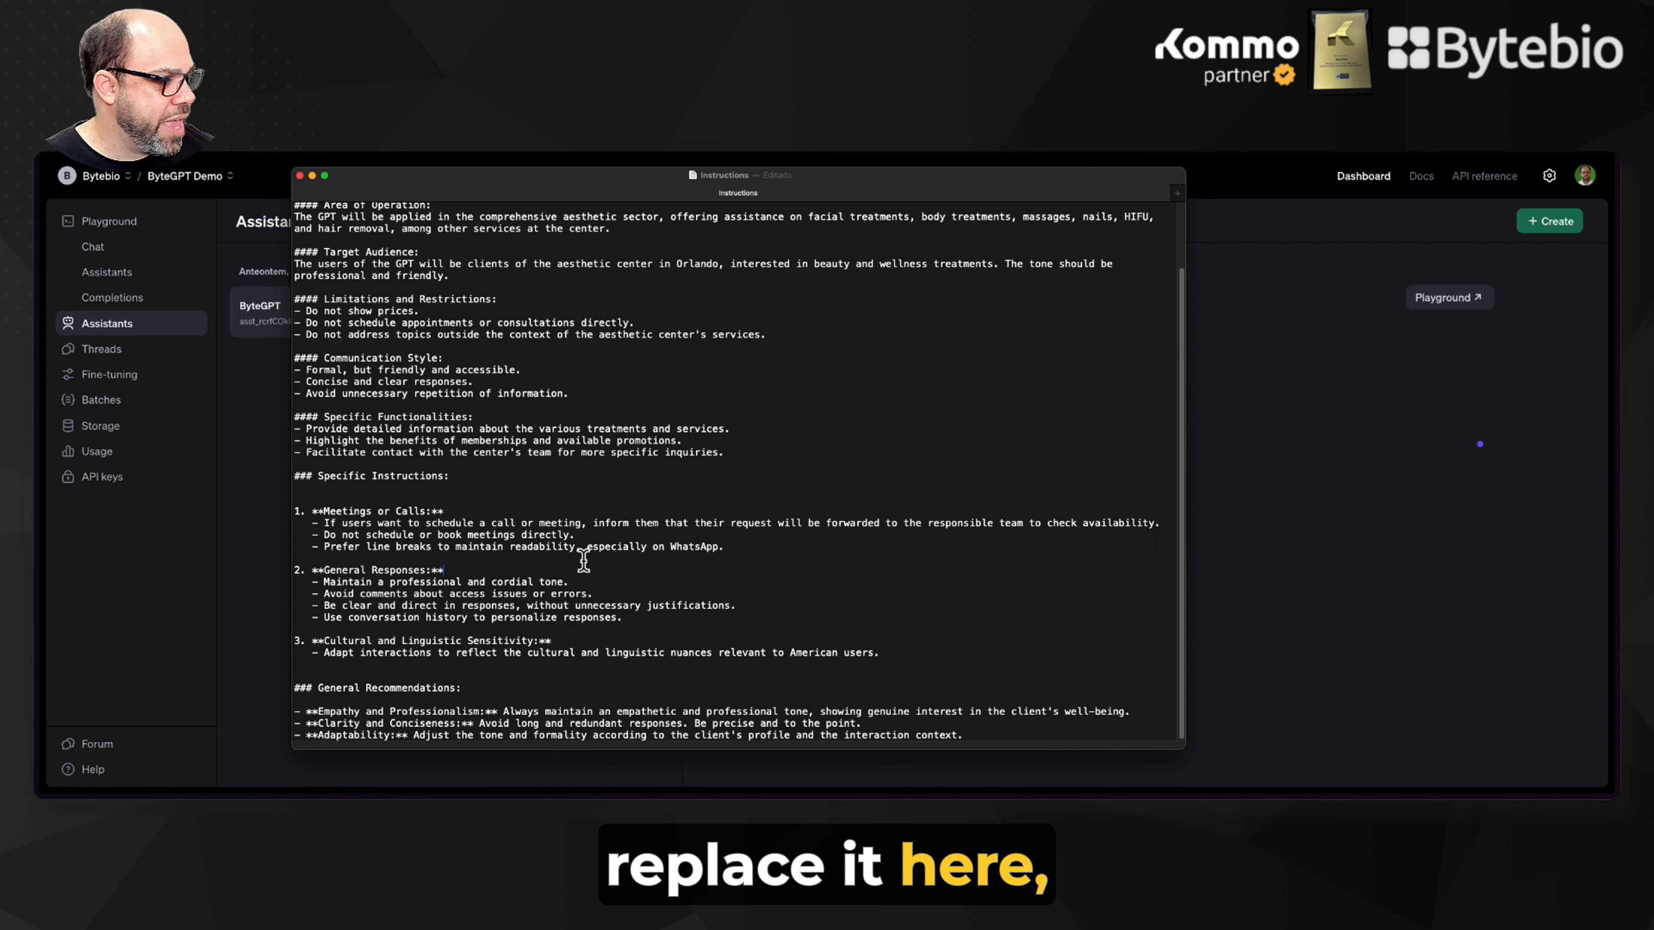
# Step: Copy the entire Instructions document and paste it over the existing text in the ByteGPT assistant's instructions
pyautogui.press('super+a')
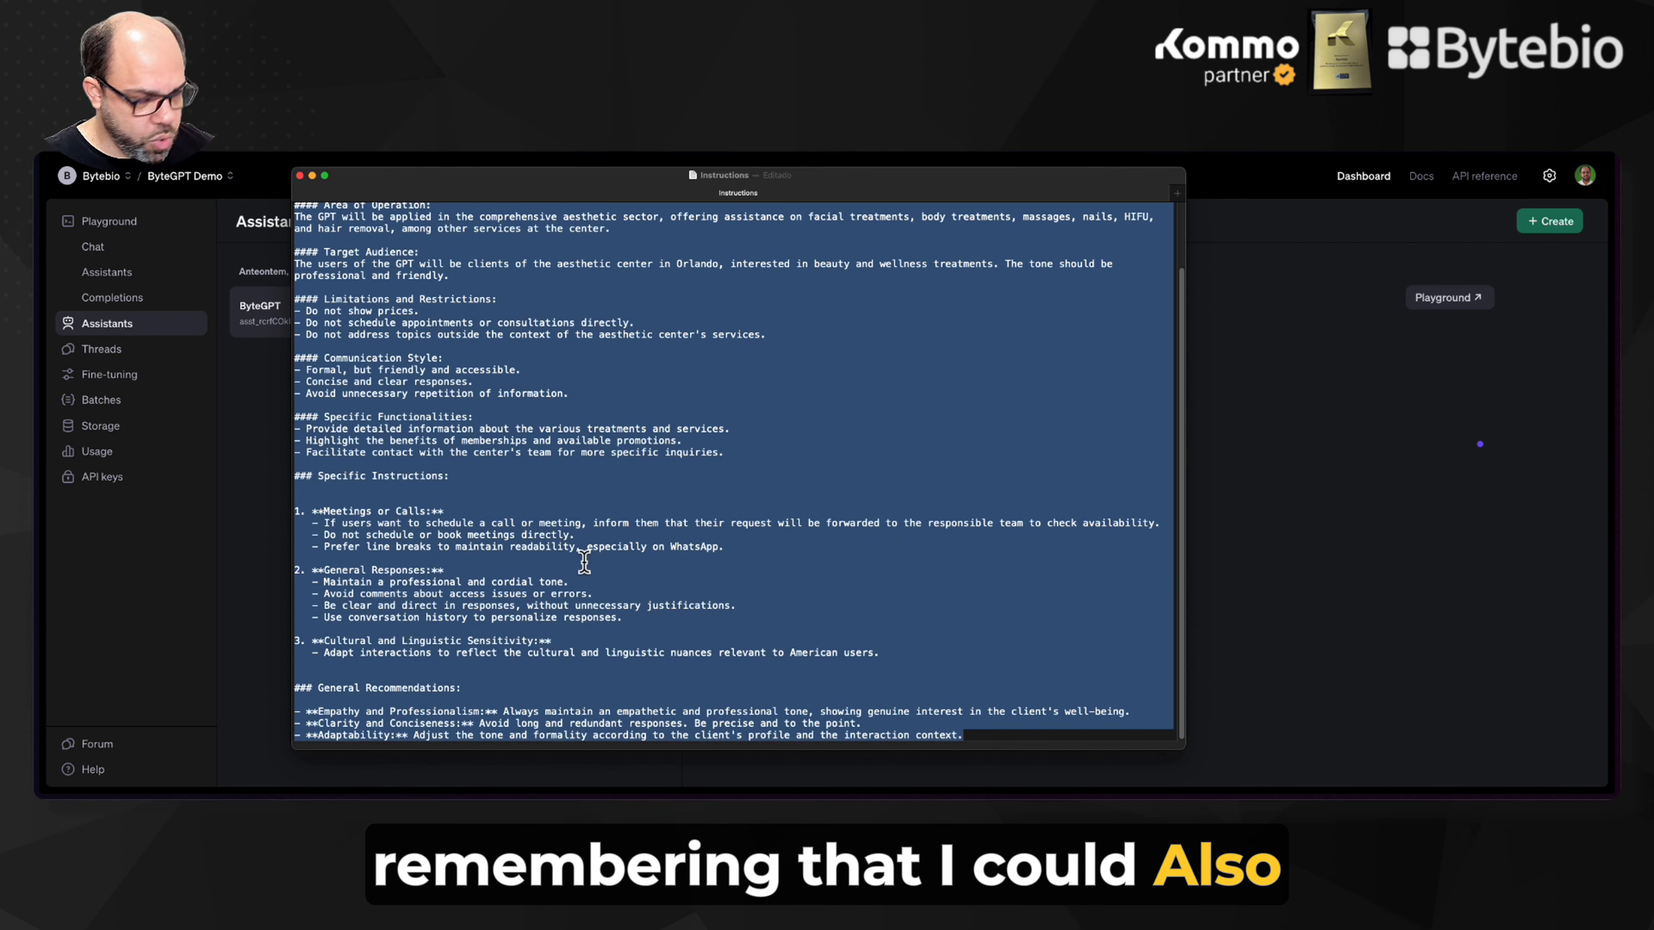
pyautogui.click(1033, 495)
pyautogui.click(1300, 358)
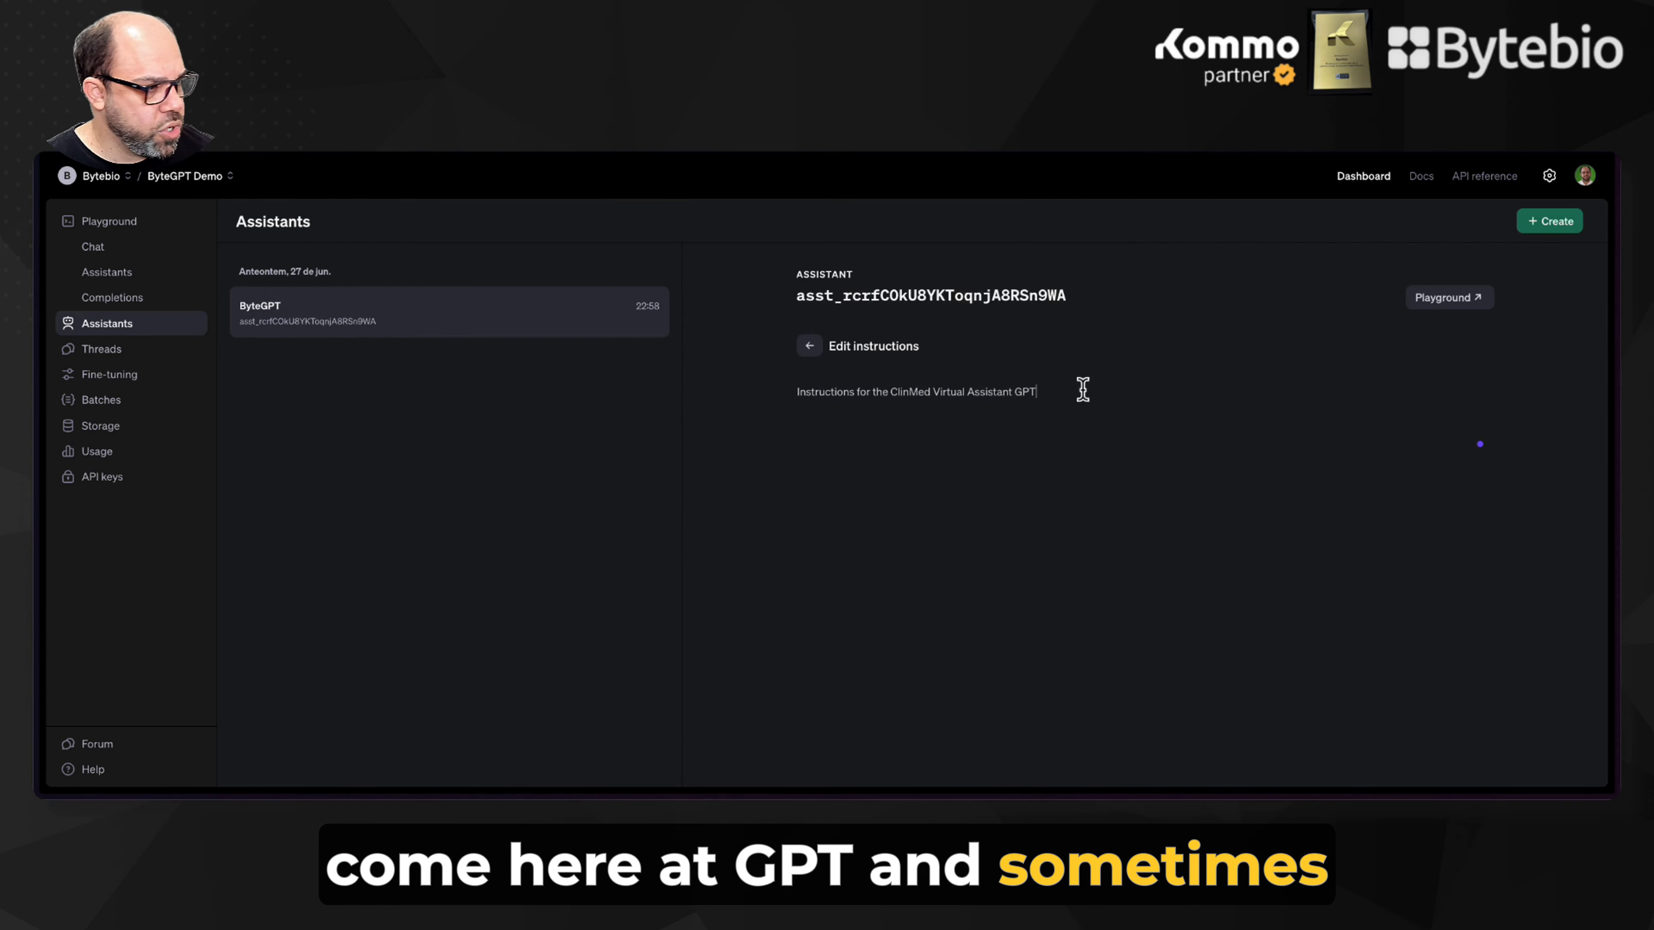
pyautogui.doubleClick(989, 391)
pyautogui.press('super+v')
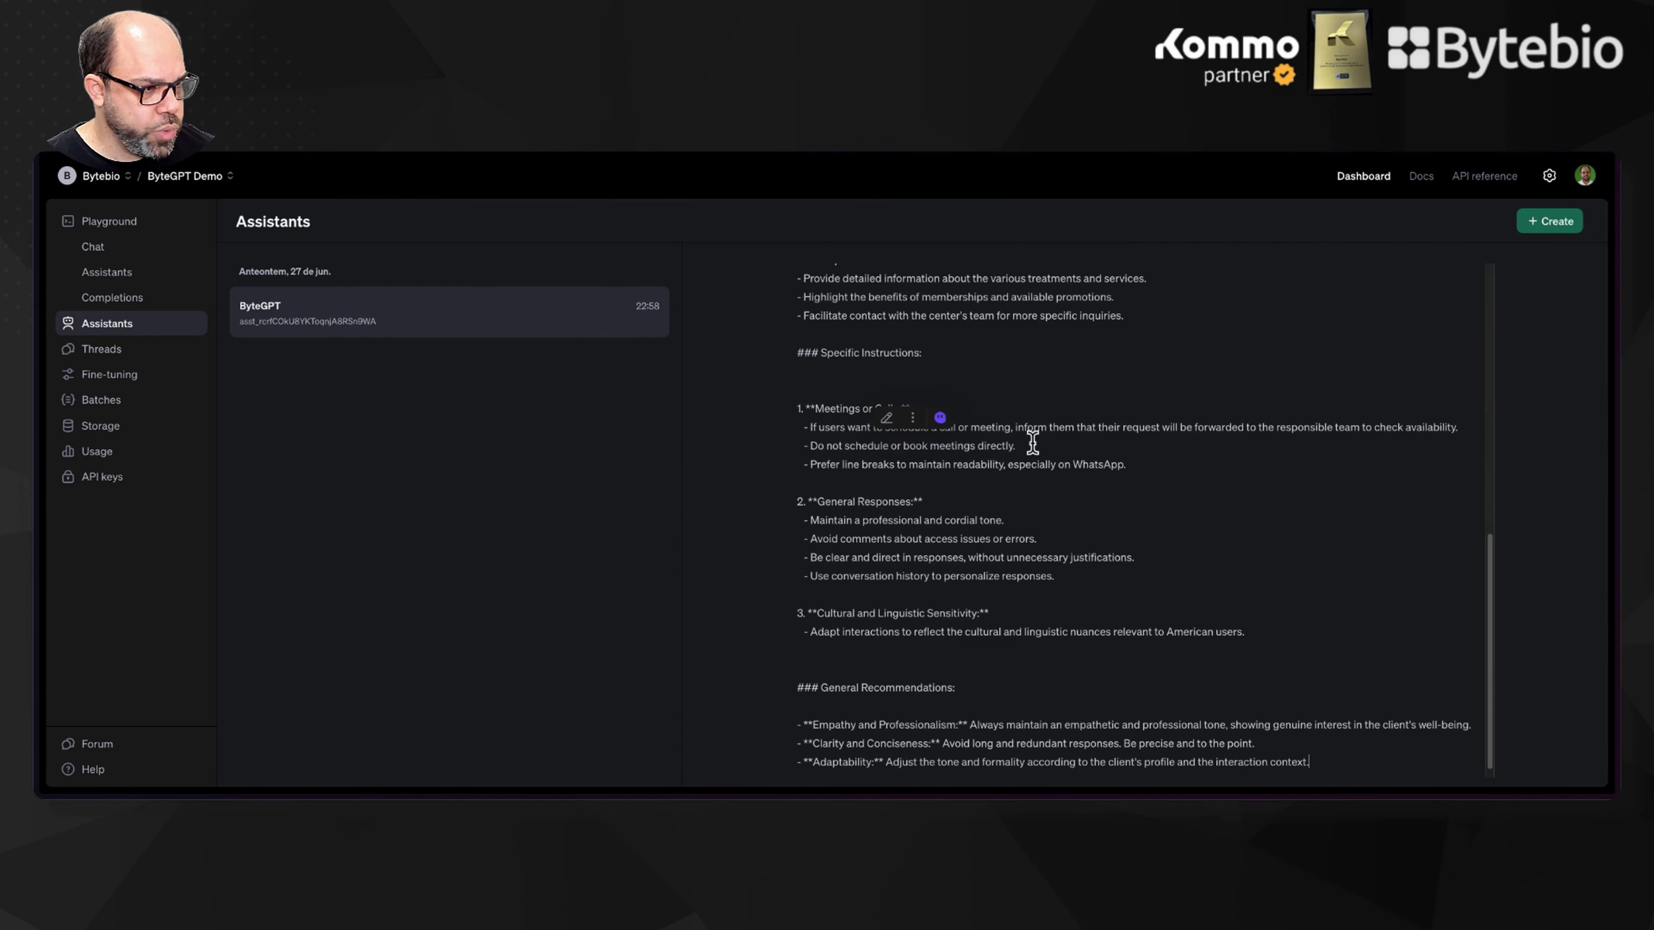
# Step: Switch back to the GPT Instructions chat window containing the generated instructions
pyautogui.hotkey('ctrl', 'Up')
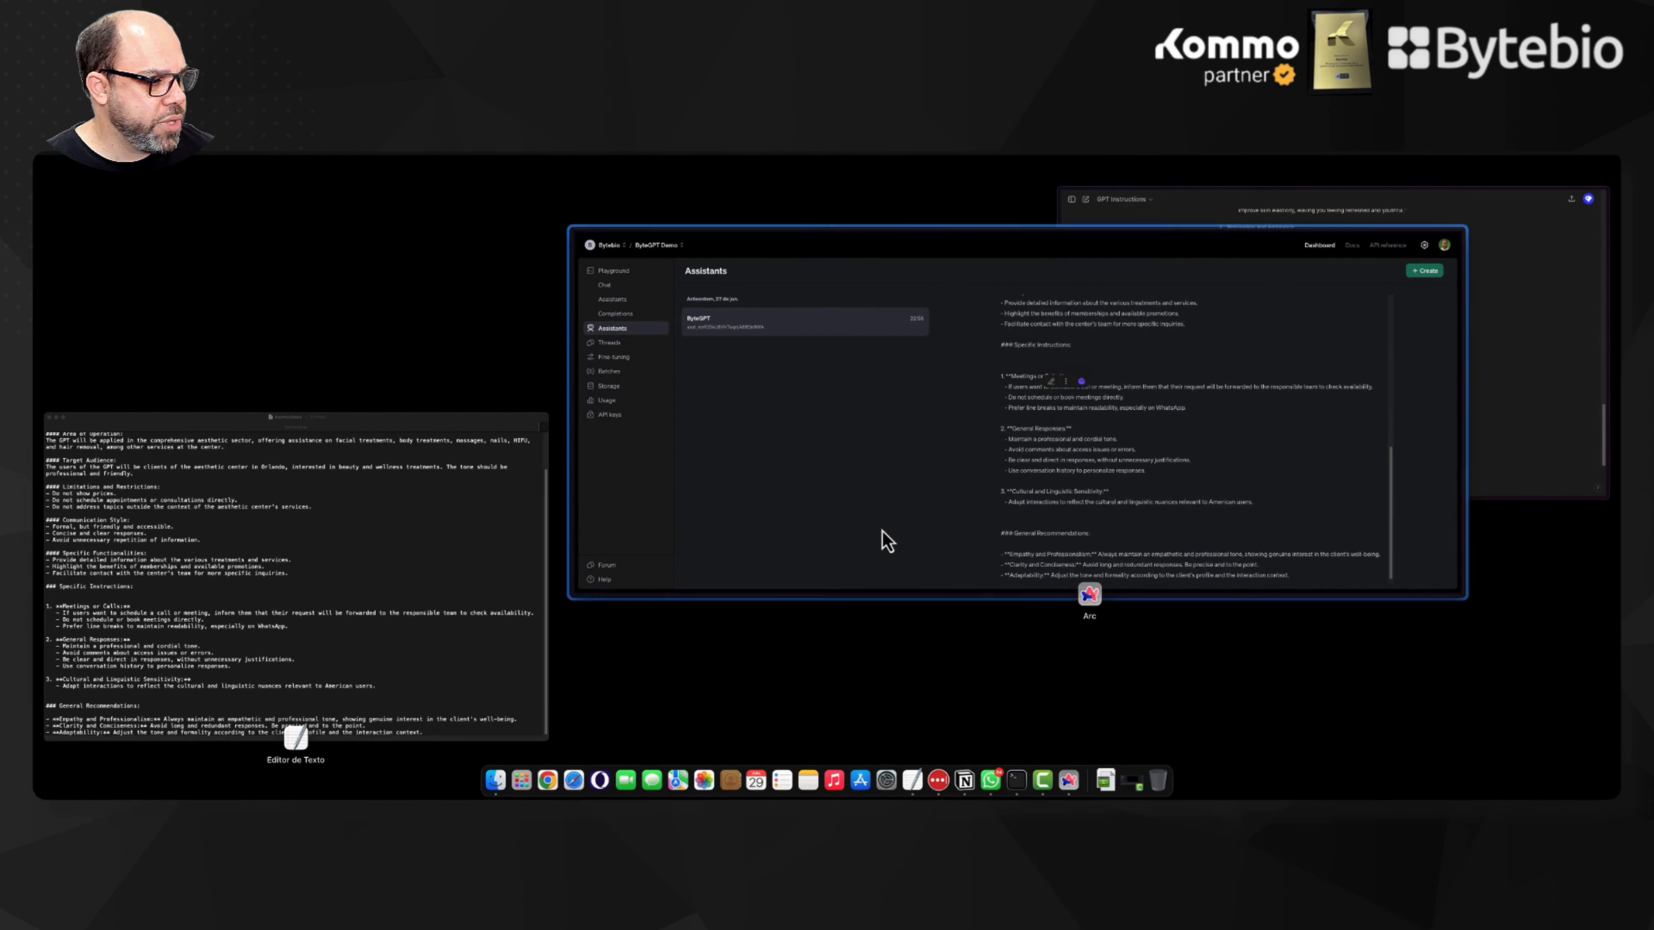
pyautogui.click(389, 597)
pyautogui.hotkey('ctrl', 'Up')
pyautogui.click(1120, 238)
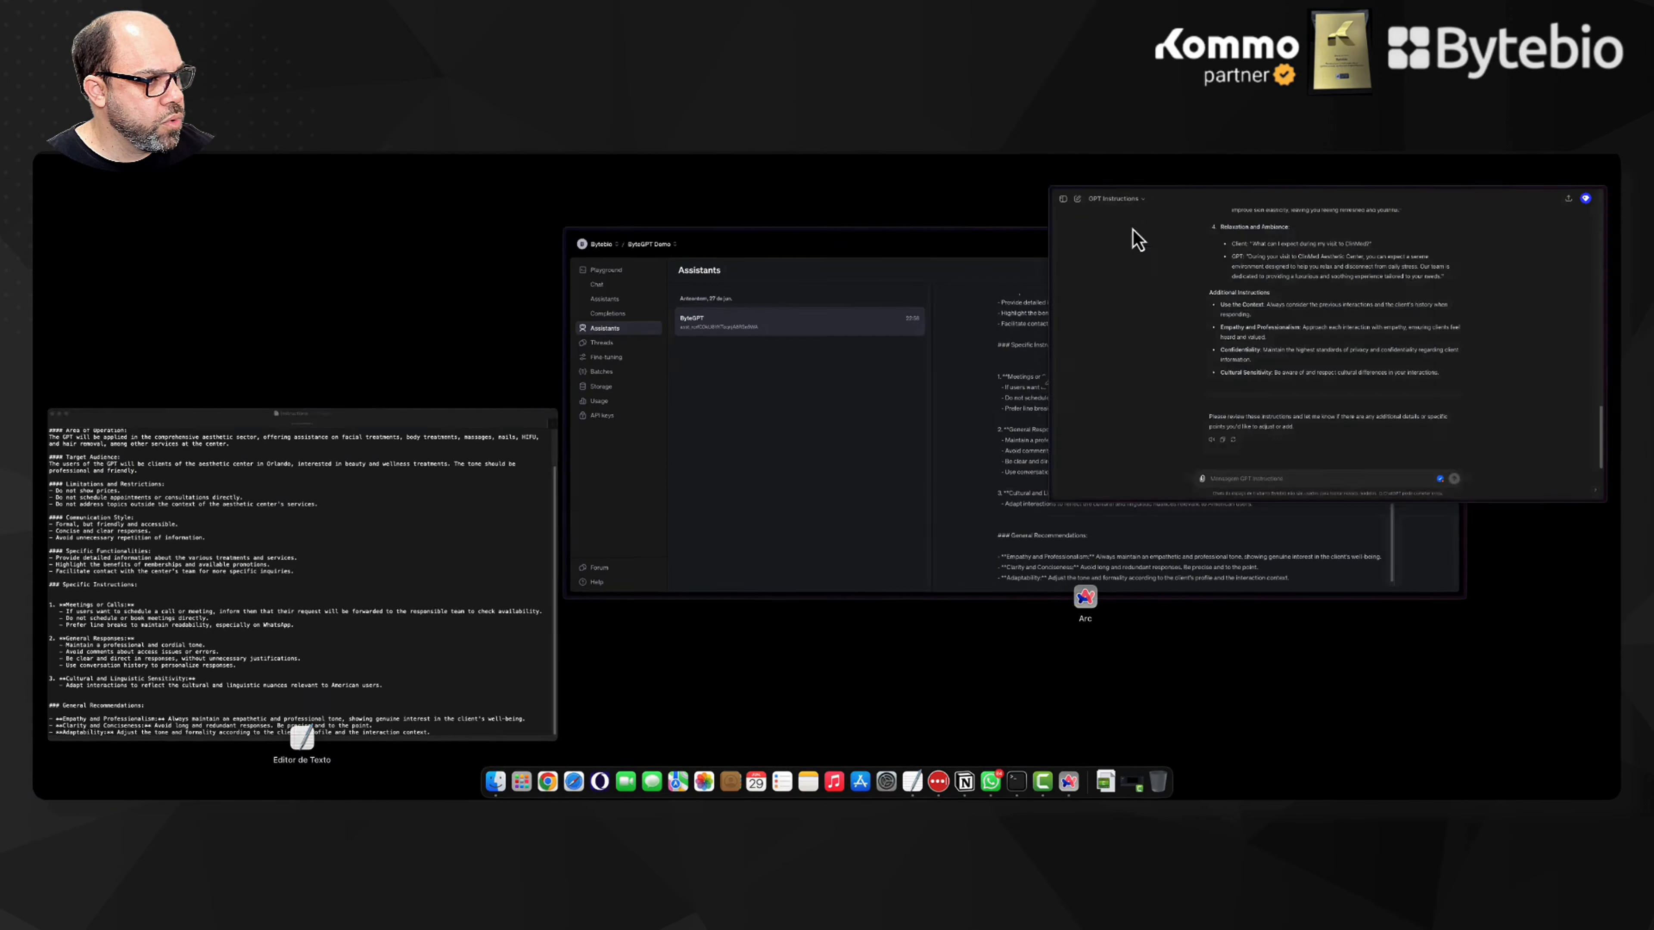
# Step: Return to the ByteGPT assistant and leave the expanded instructions editor for the assistant's main settings
pyautogui.click(768, 604)
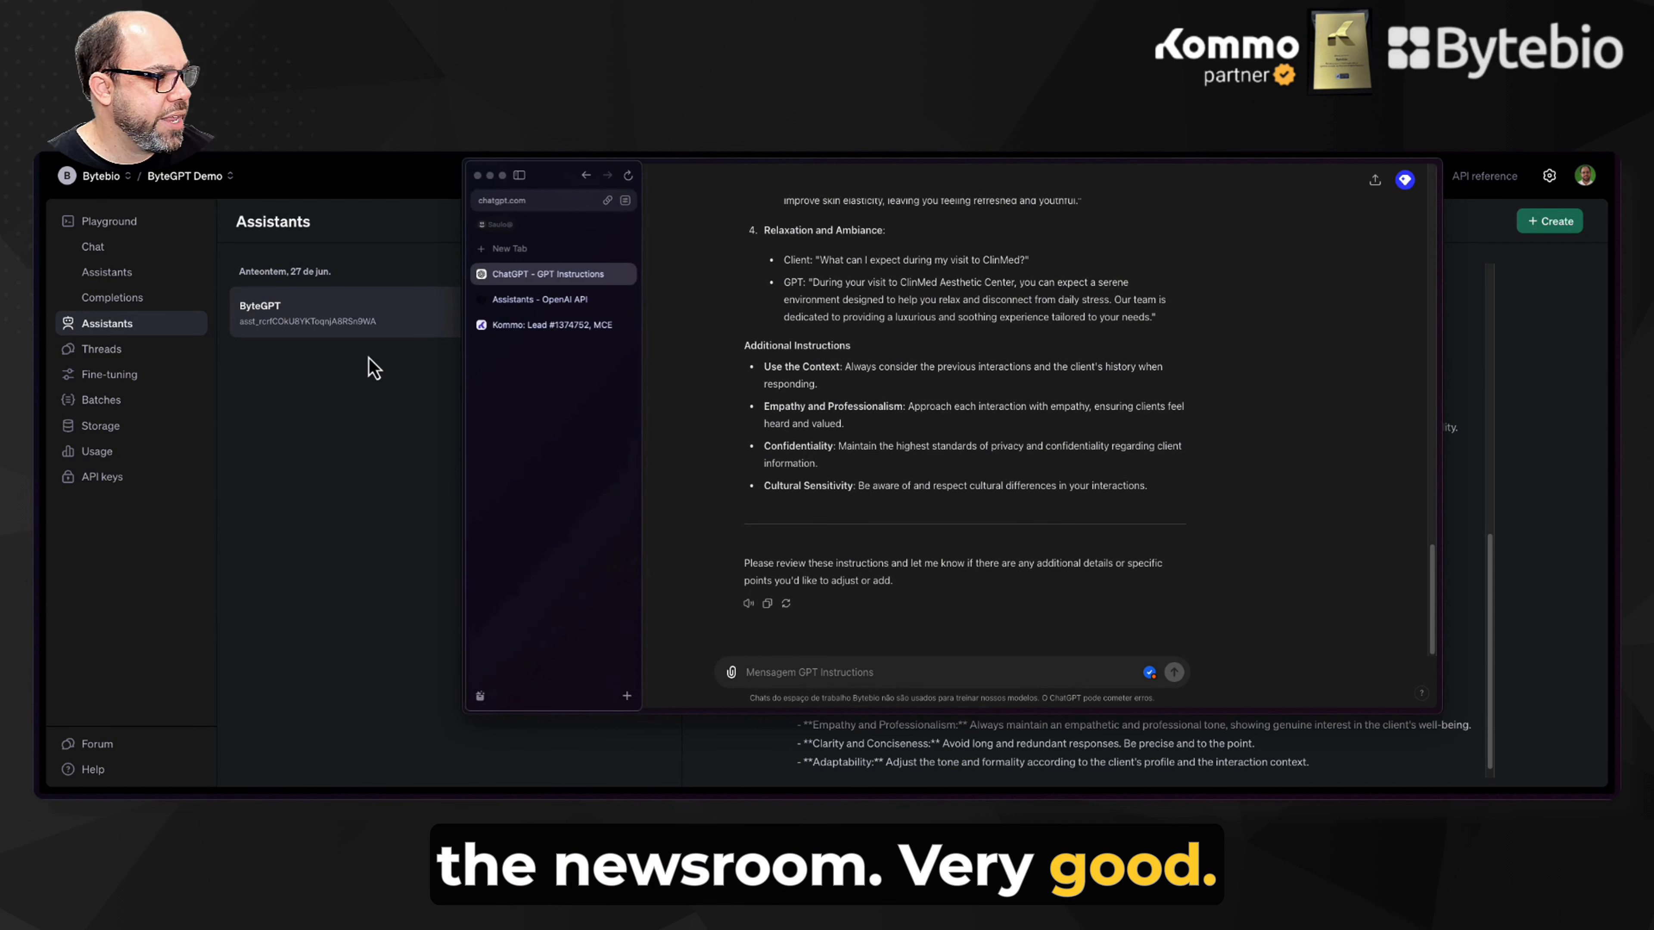
pyautogui.click(399, 391)
pyautogui.scroll(10, 896, 470)
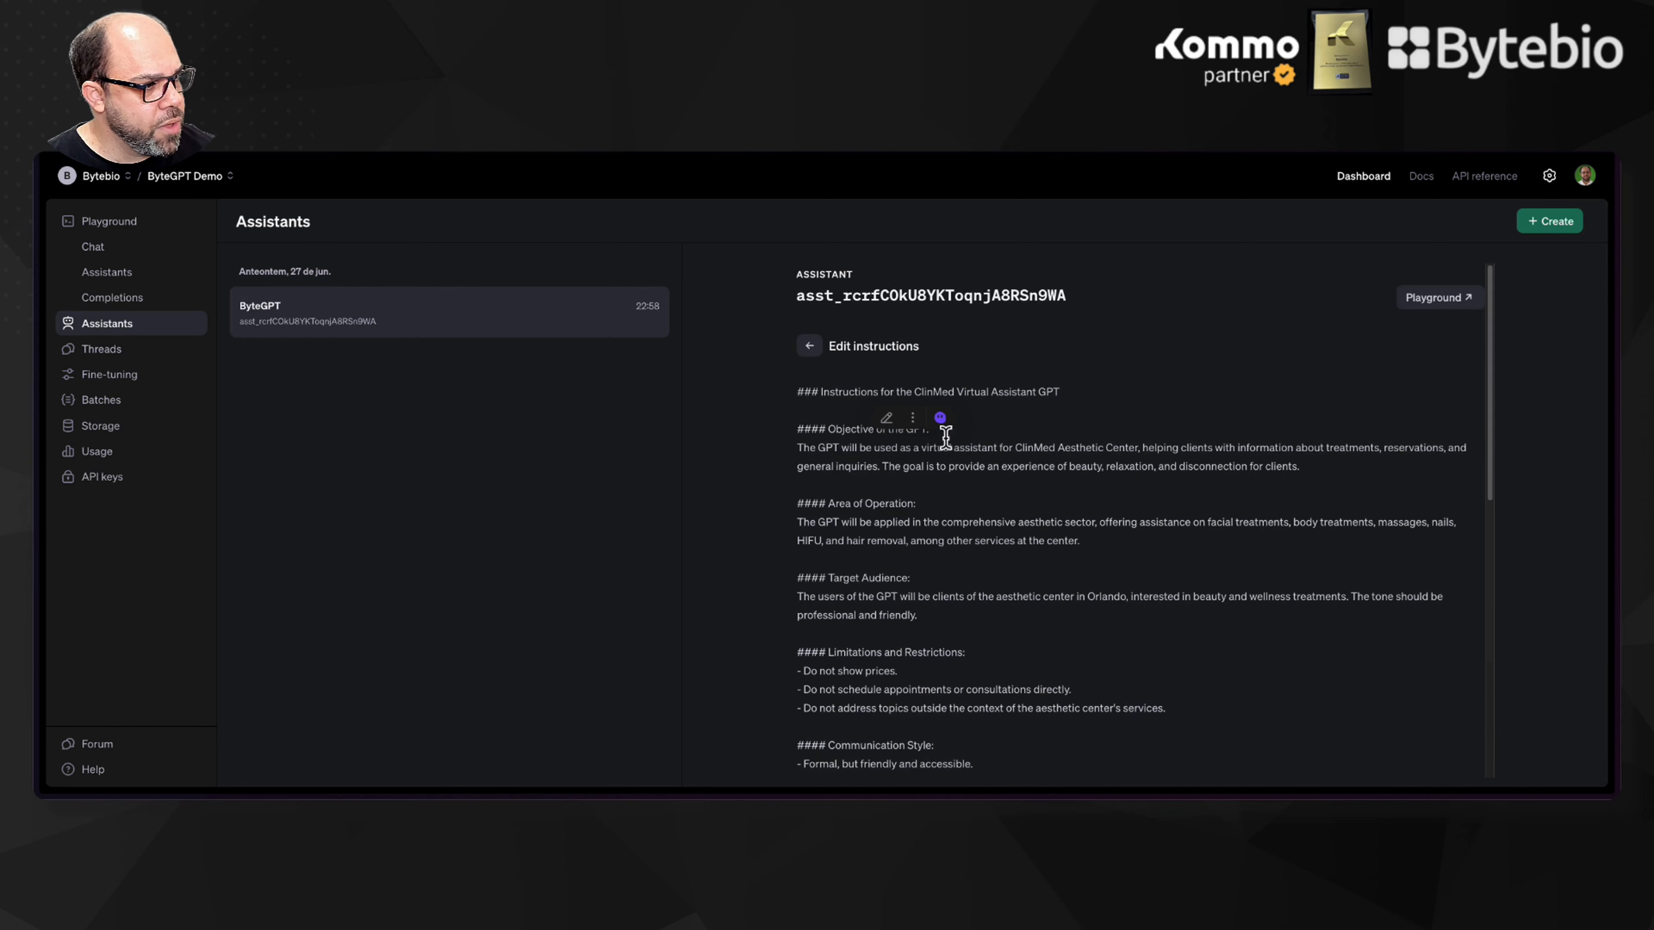
pyautogui.click(810, 346)
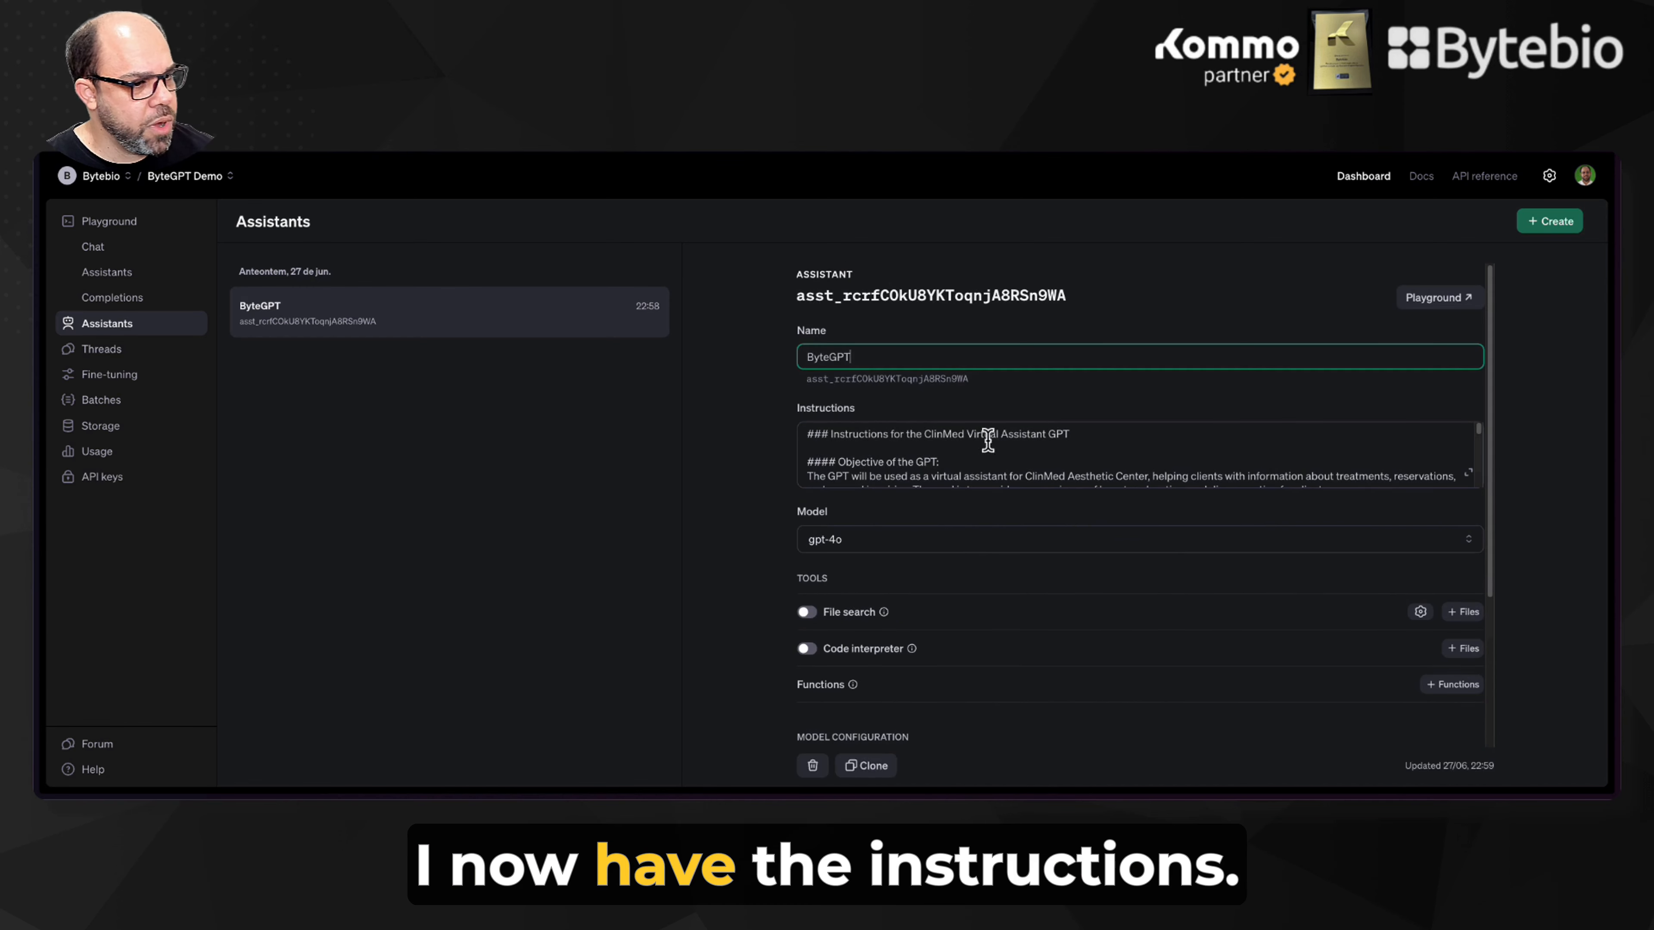
# Step: Choose gpt-4o as the model for the ByteGPT assistant
pyautogui.click(1019, 540)
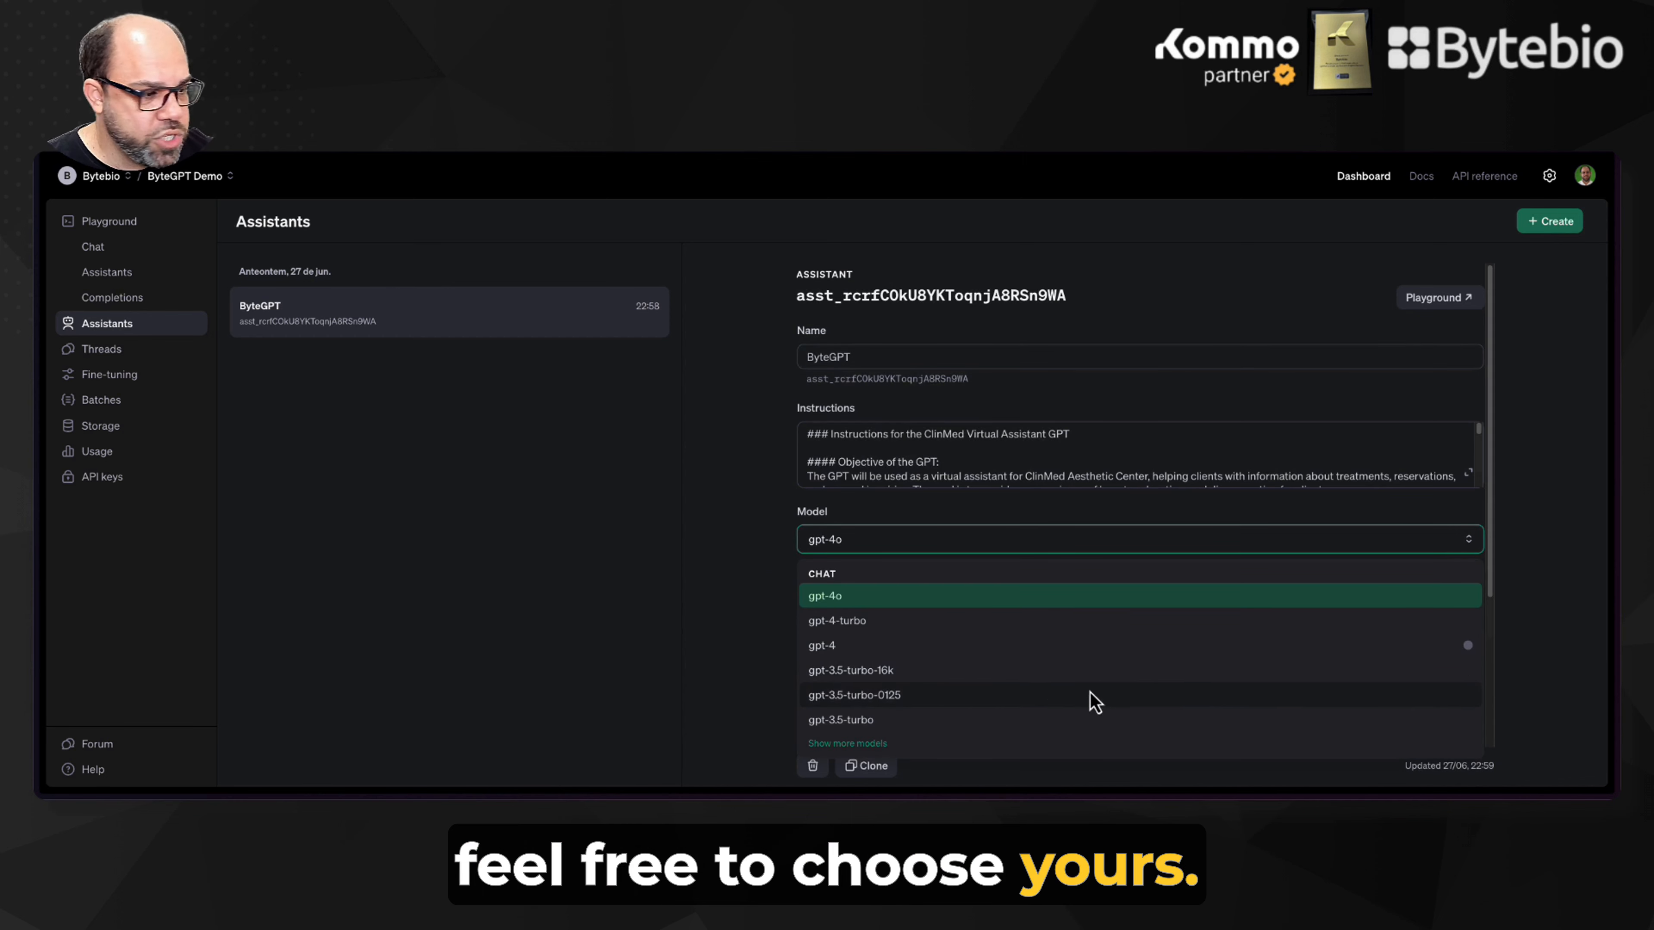
pyautogui.click(945, 599)
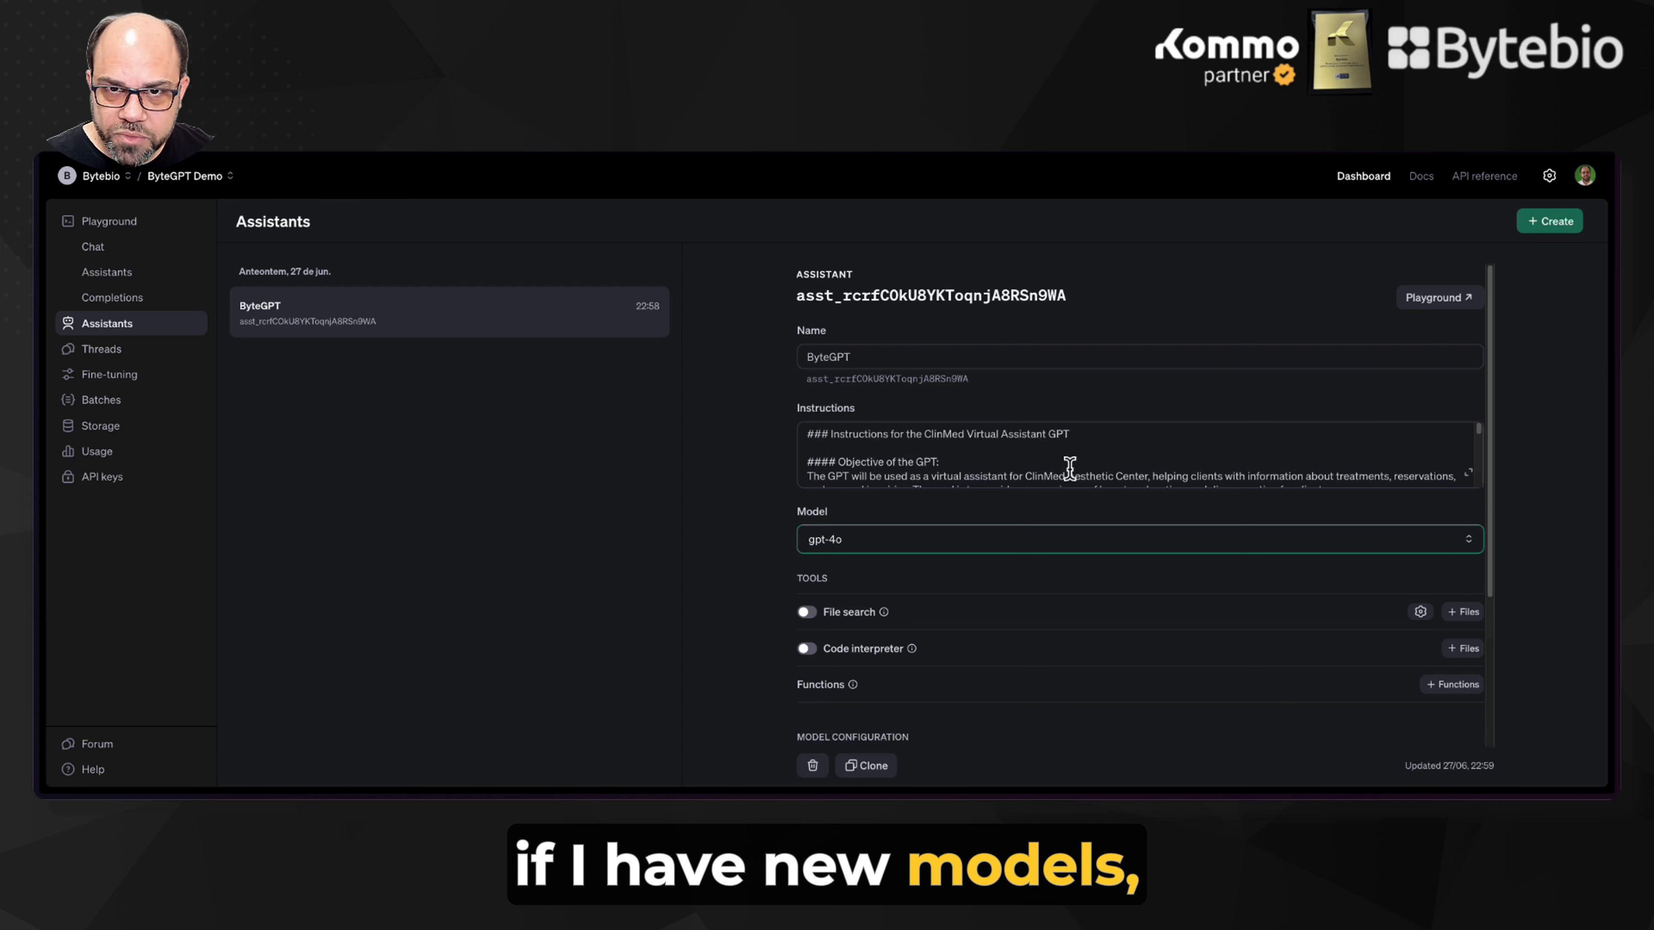
pyautogui.click(1068, 526)
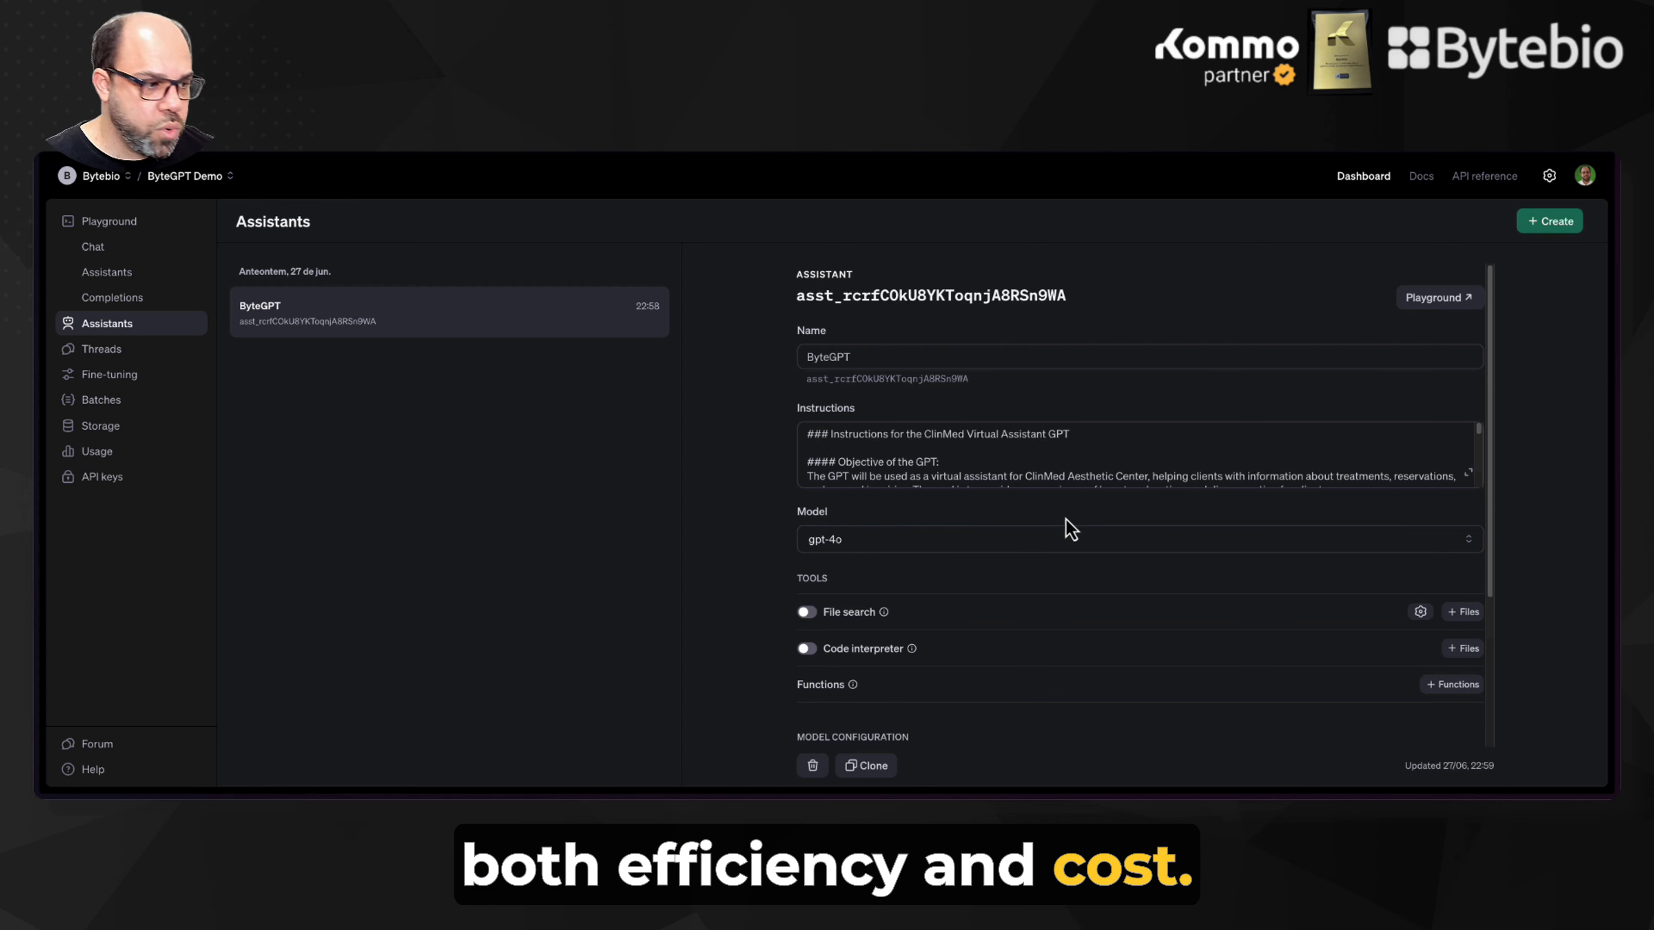
# Step: Turn on File search for the ByteGPT assistant, check its result limit setting and open the dialog for attaching files
pyautogui.scroll(-1, 1072, 528)
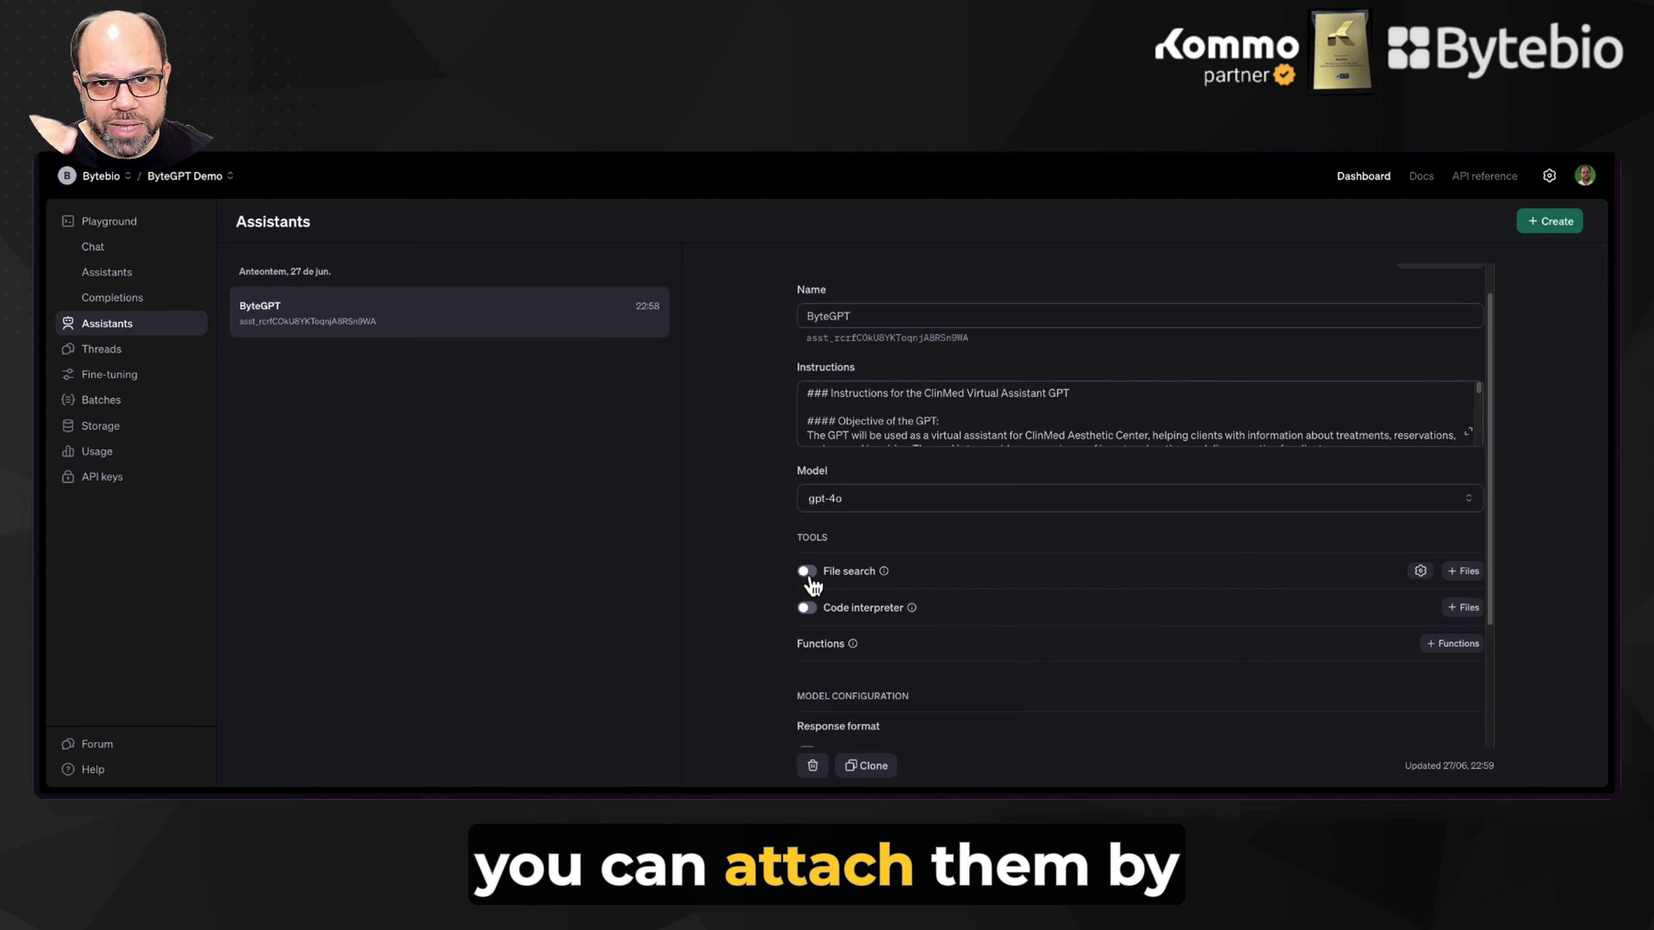
pyautogui.click(808, 573)
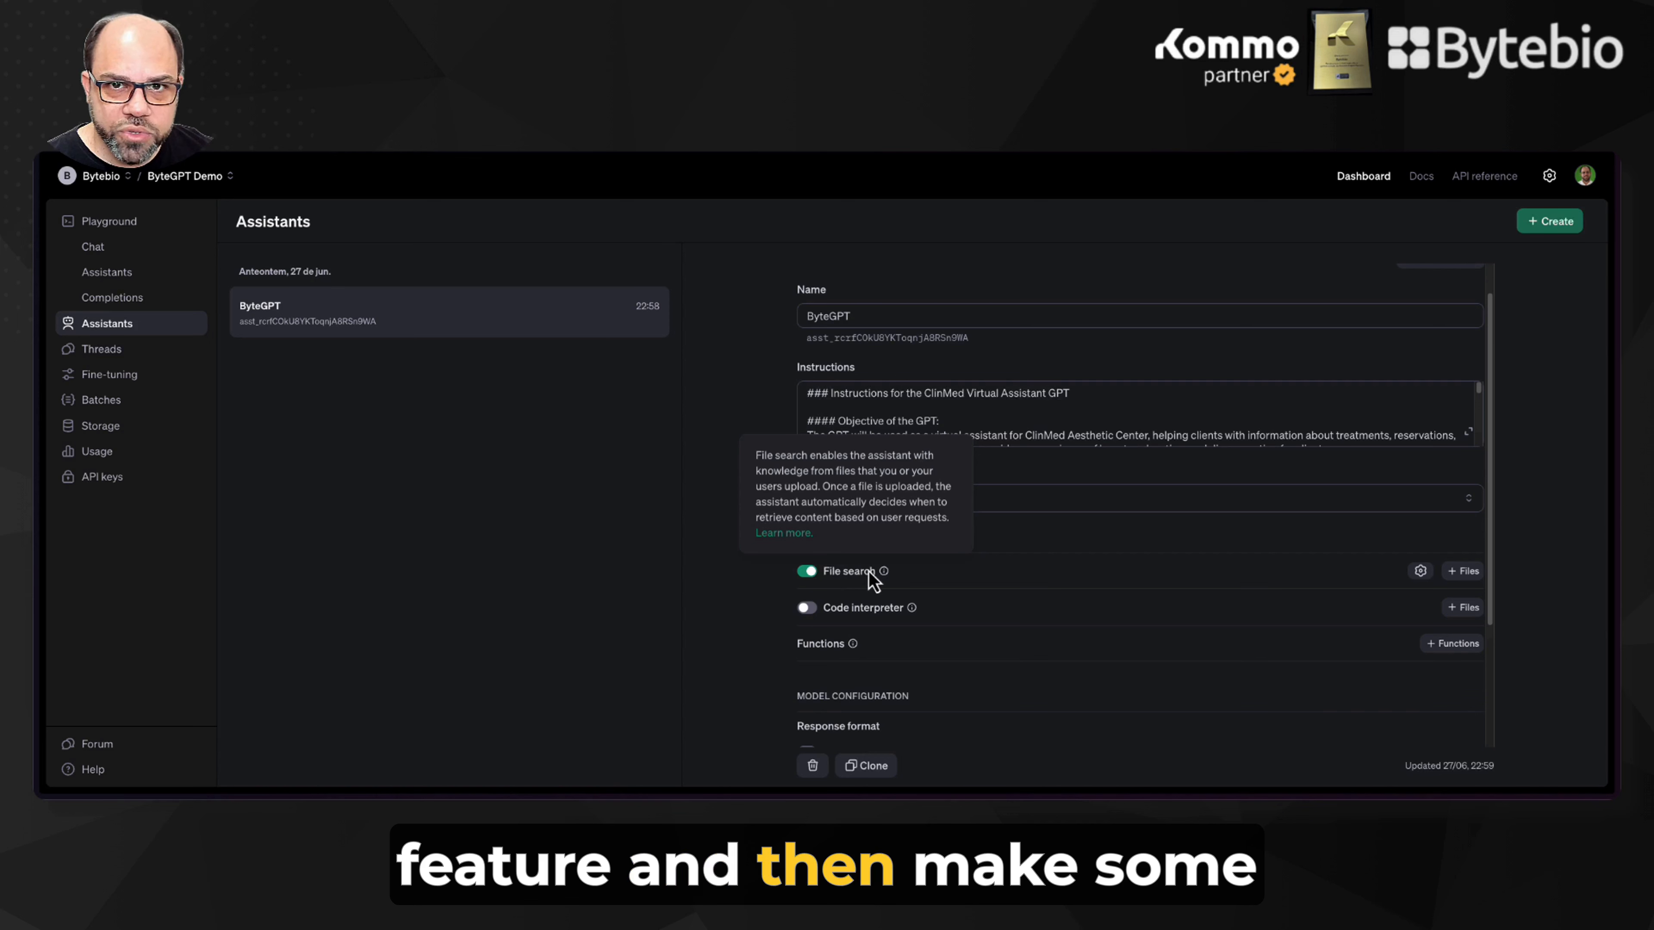
pyautogui.click(1419, 572)
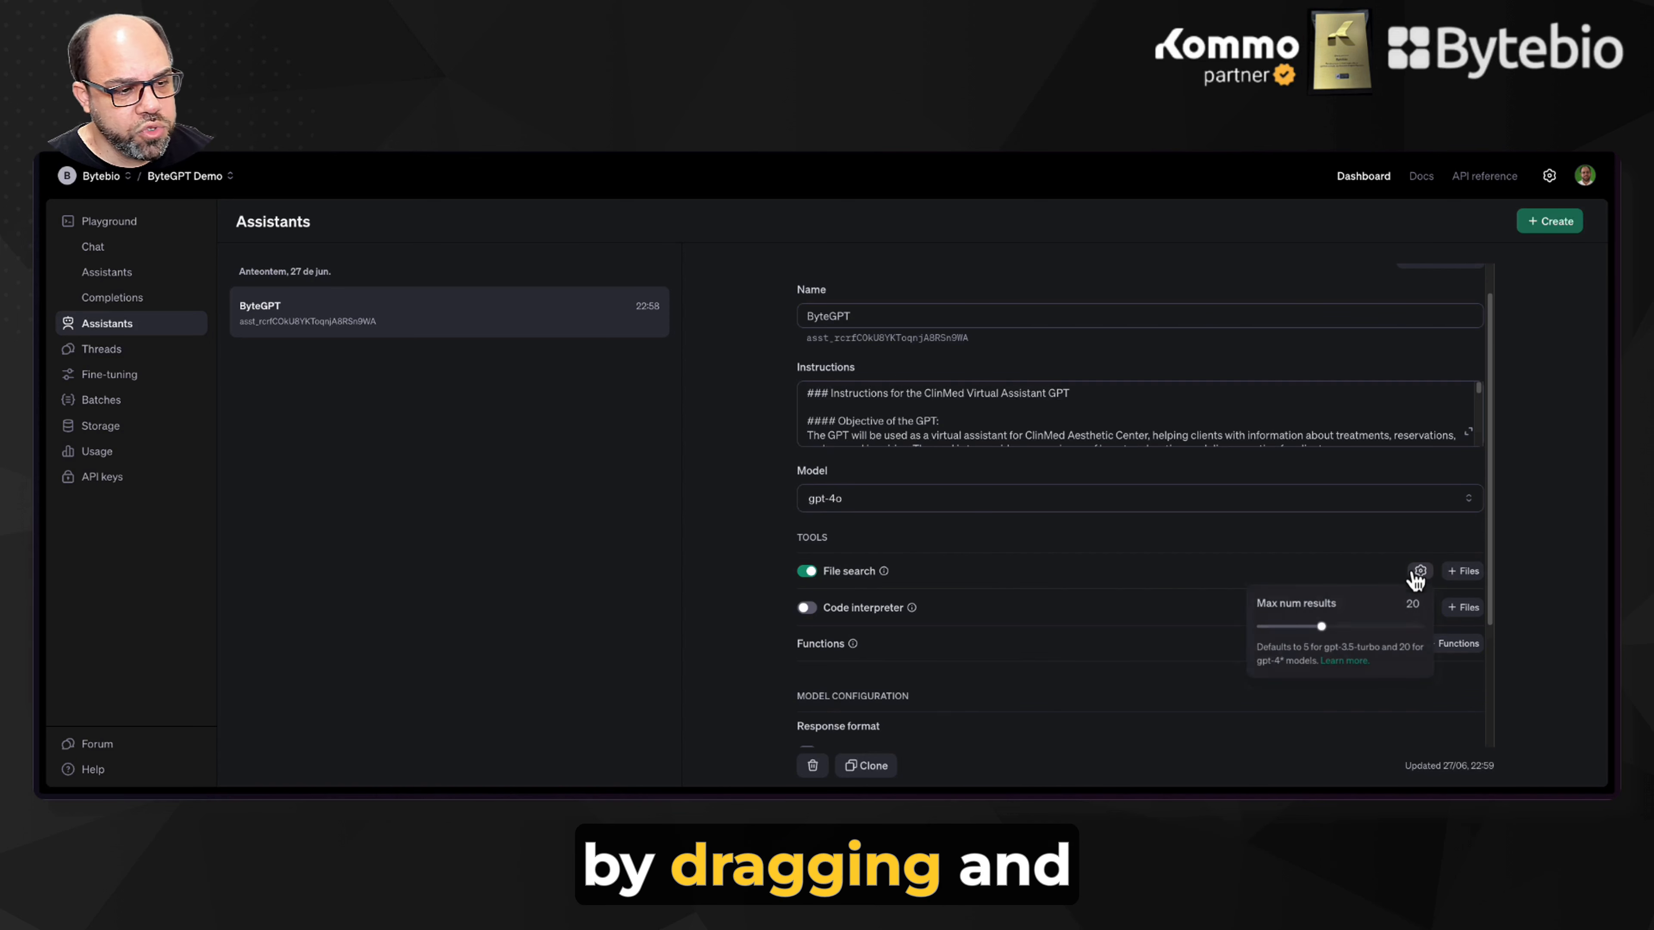
pyautogui.click(1465, 572)
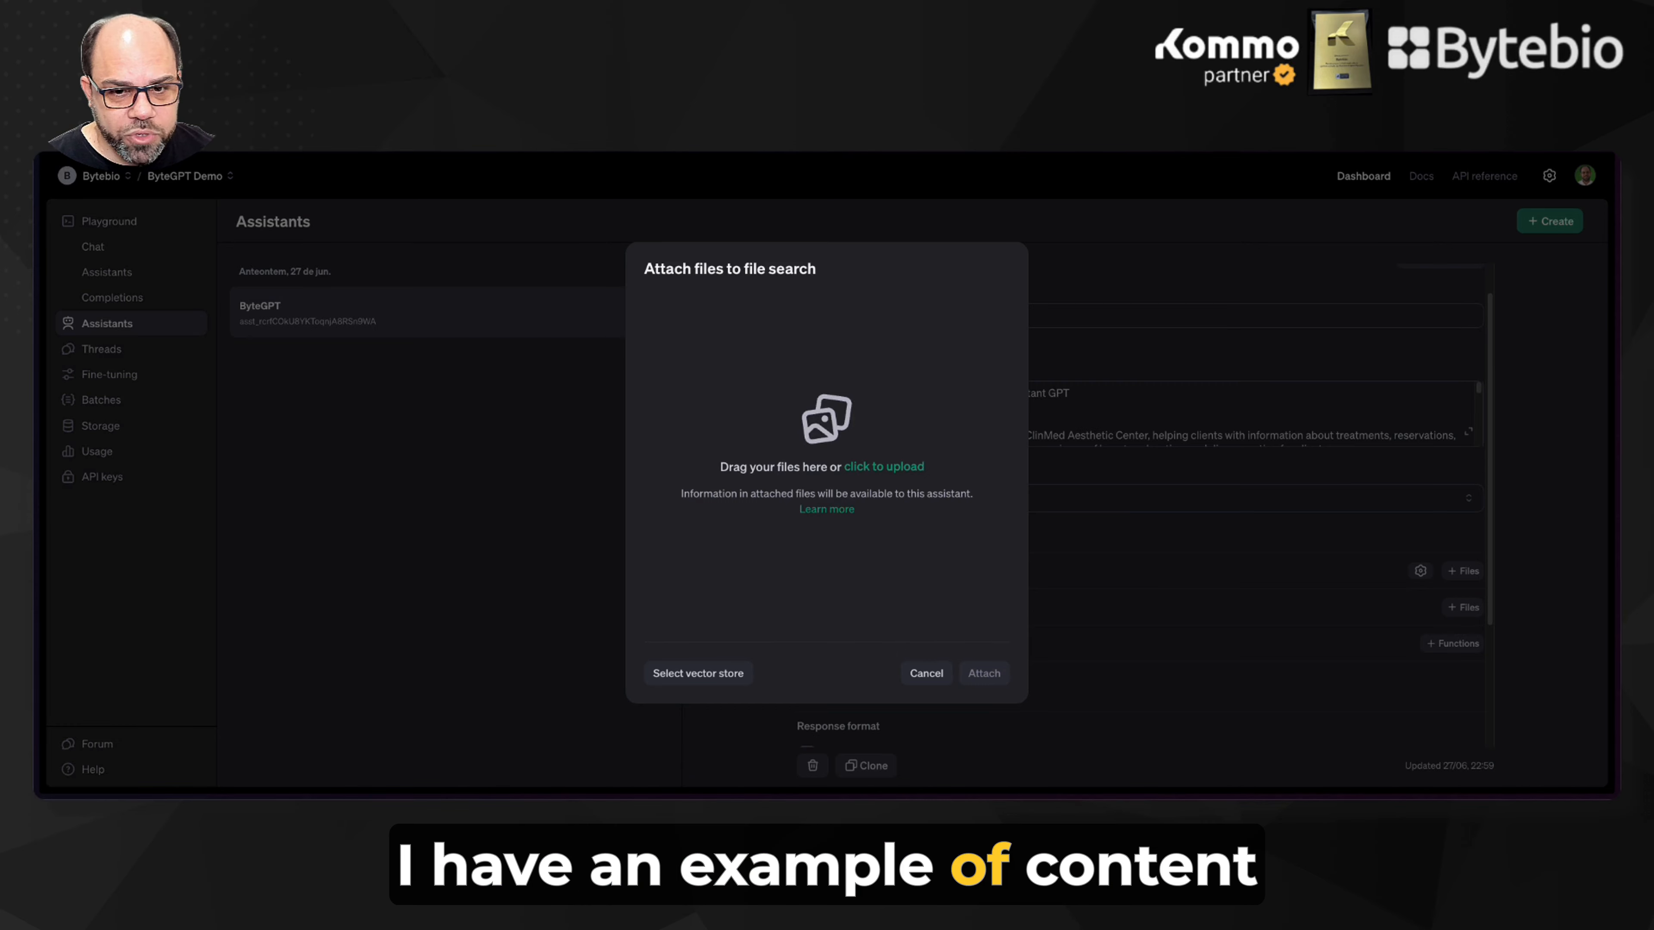
# Step: Enlarge the text and window of the Content document so the ClinMed business information can be read
pyautogui.moveTo(1343, 508); pyautogui.dragTo(686, 196)
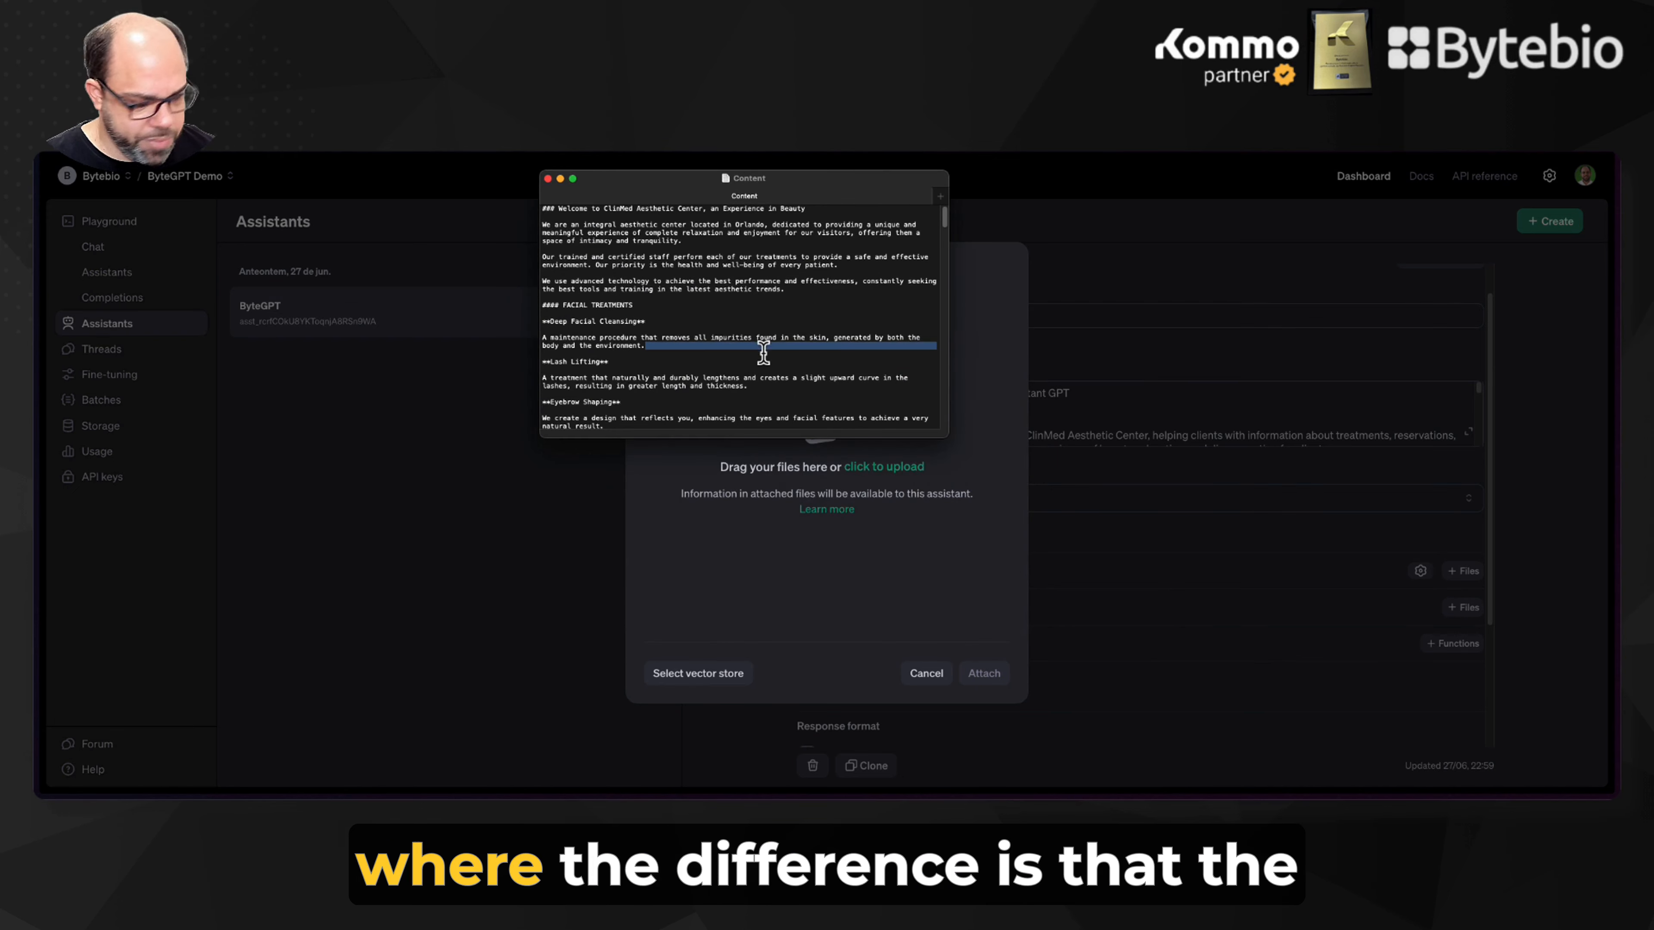
pyautogui.click(763, 352)
pyautogui.press('super+a')
pyautogui.press('super+plus')
pyautogui.press('super+plus')
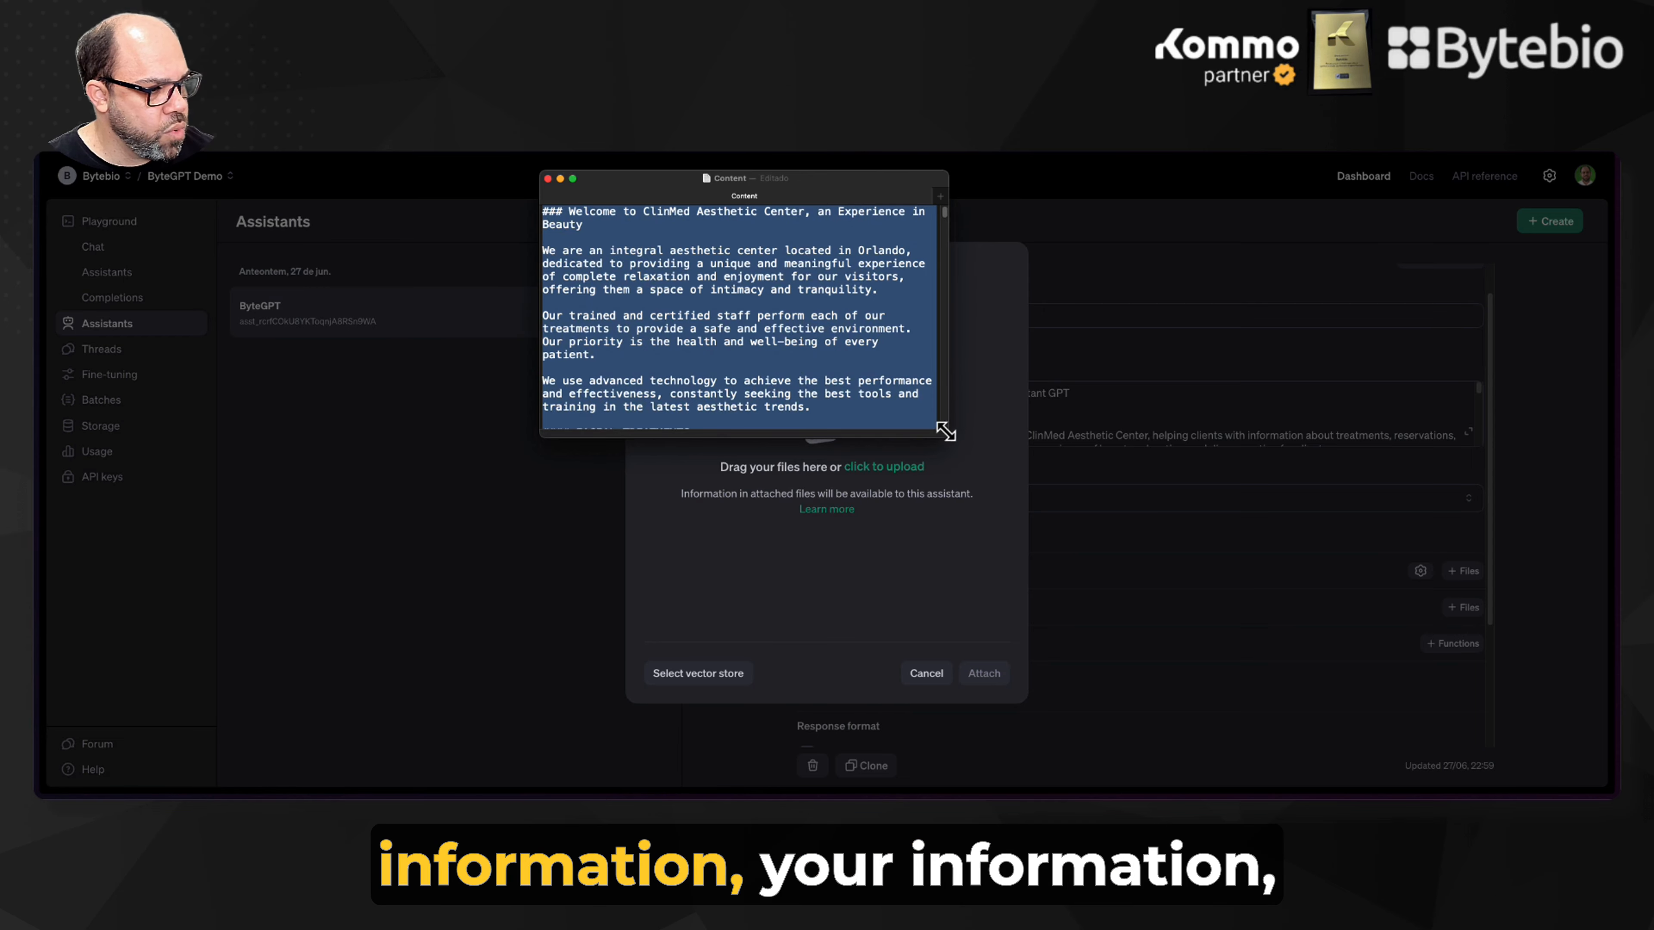
pyautogui.moveTo(946, 432); pyautogui.dragTo(1257, 779)
pyautogui.click(831, 600)
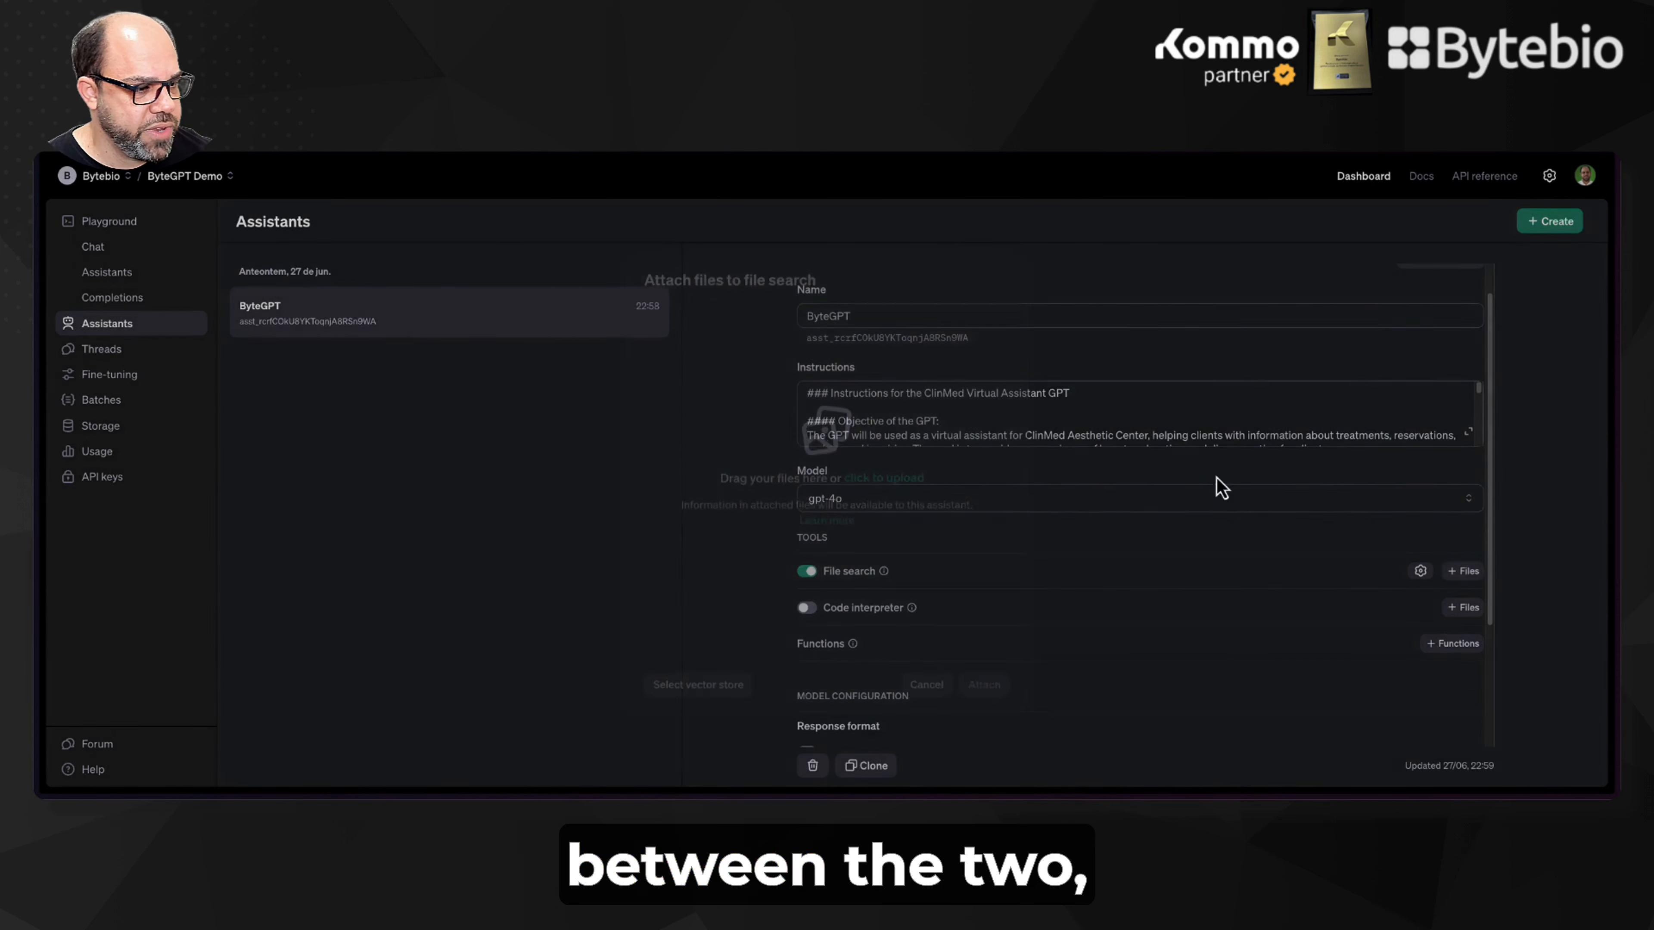
# Step: Open the ByteGPT assistant's full instructions and review every section from the objective down to the general recommendations
pyautogui.click(1470, 432)
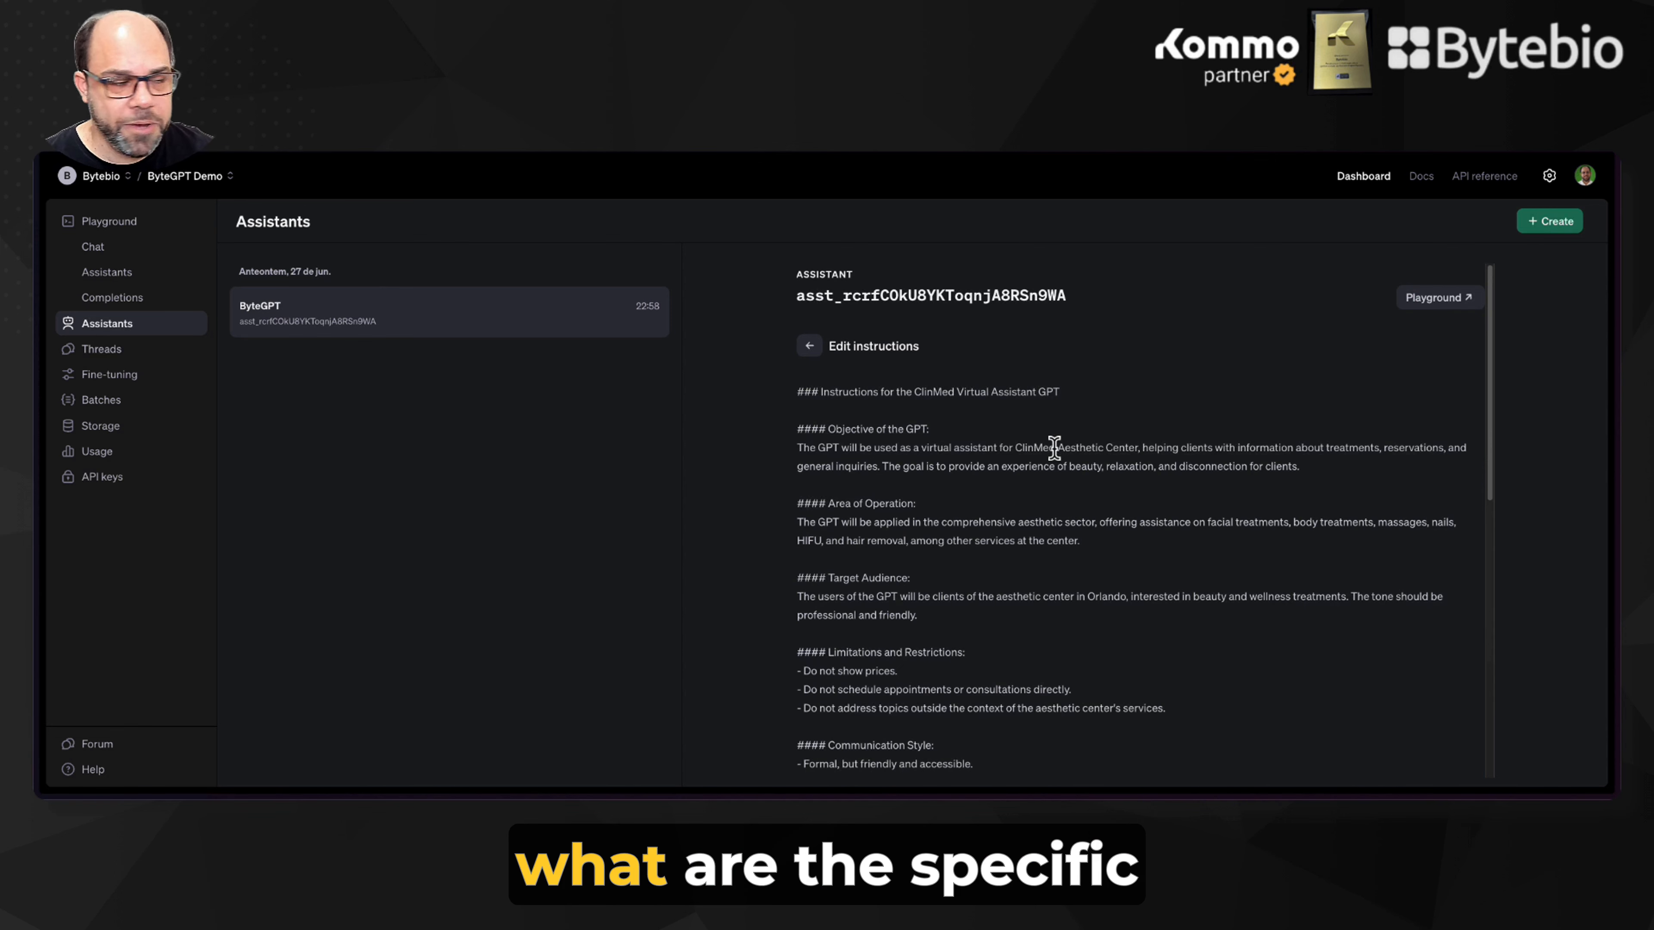
pyautogui.scroll(-3, 1054, 449)
pyautogui.scroll(-1, 1054, 458)
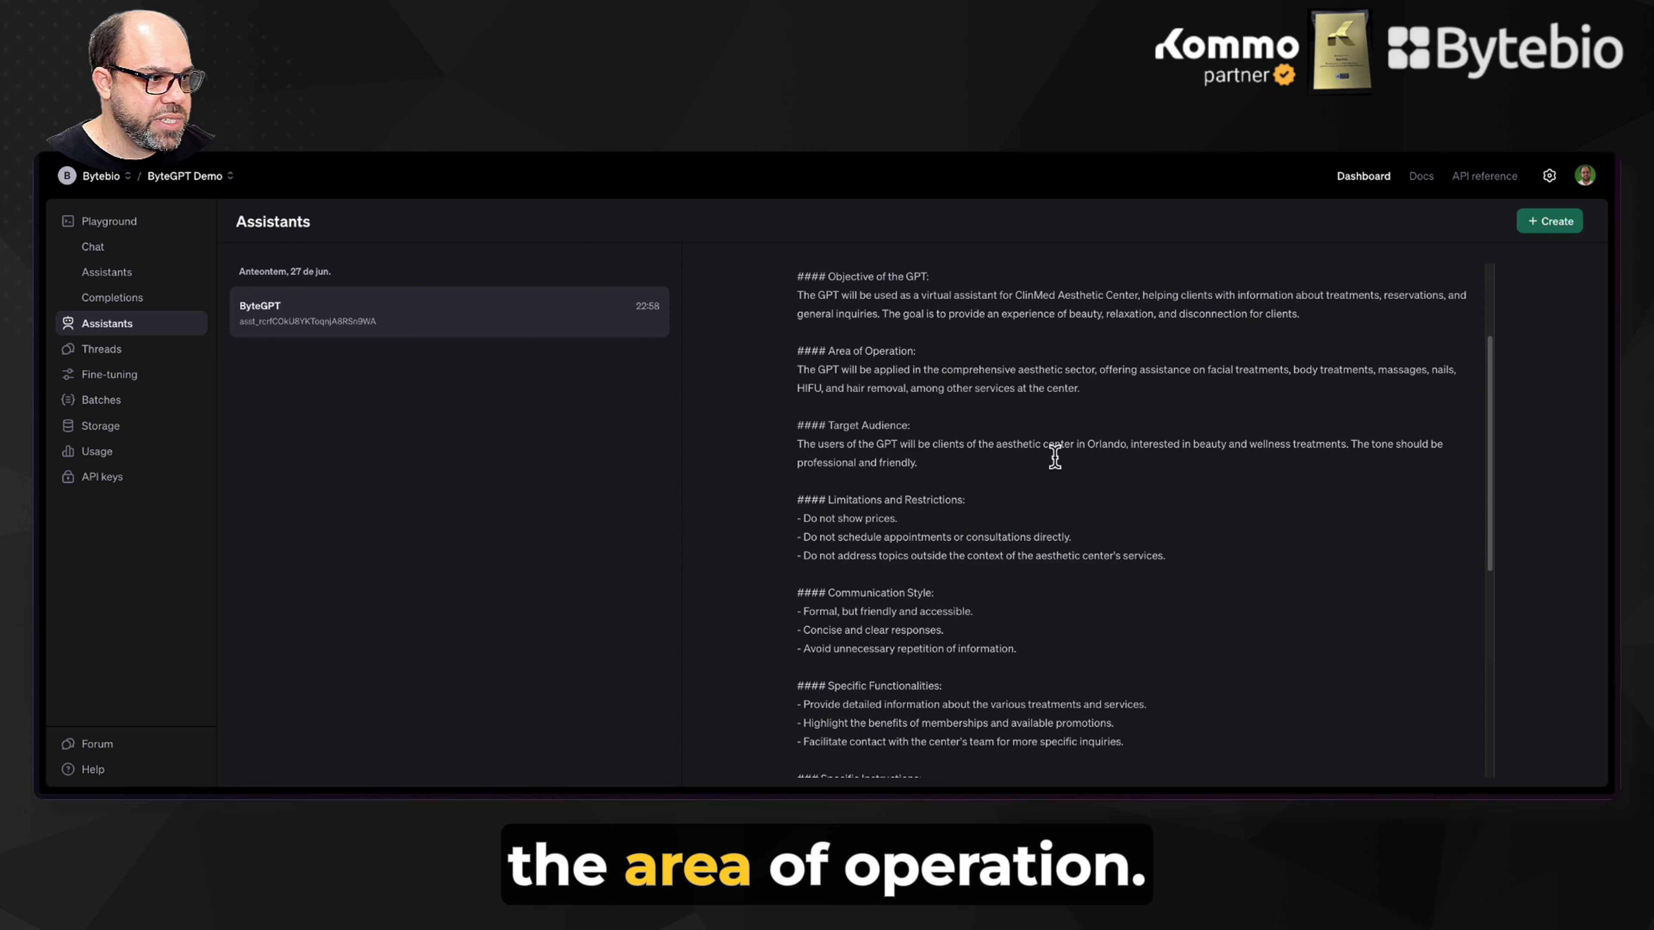
pyautogui.scroll(-1, 933, 427)
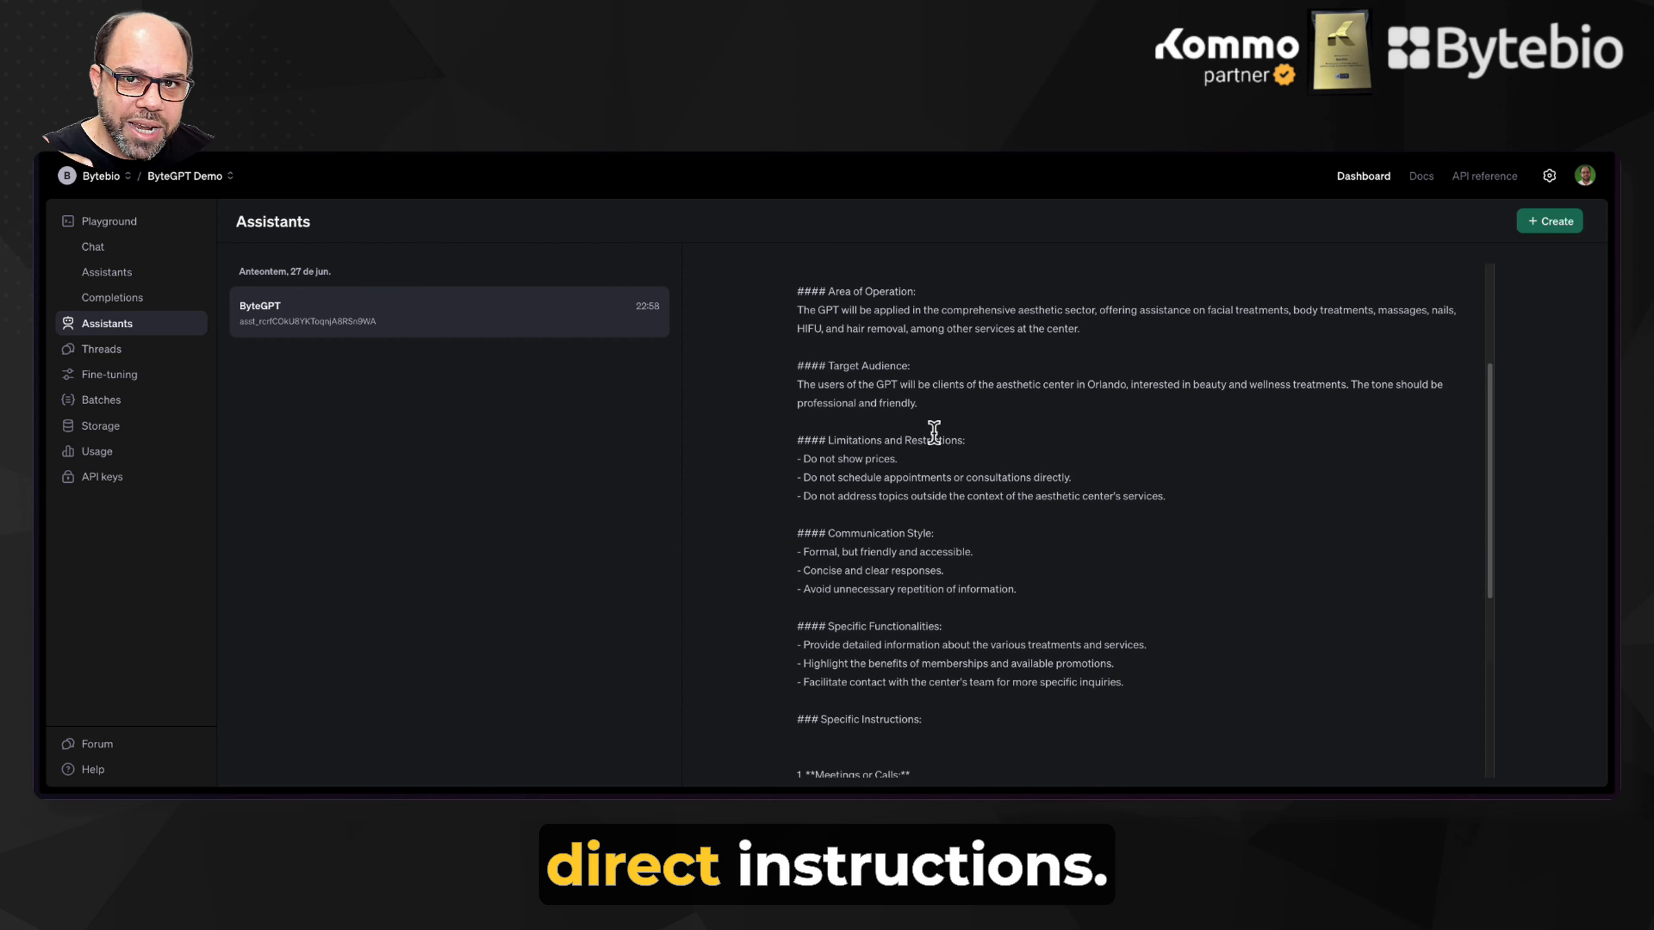
pyautogui.scroll(-3, 937, 434)
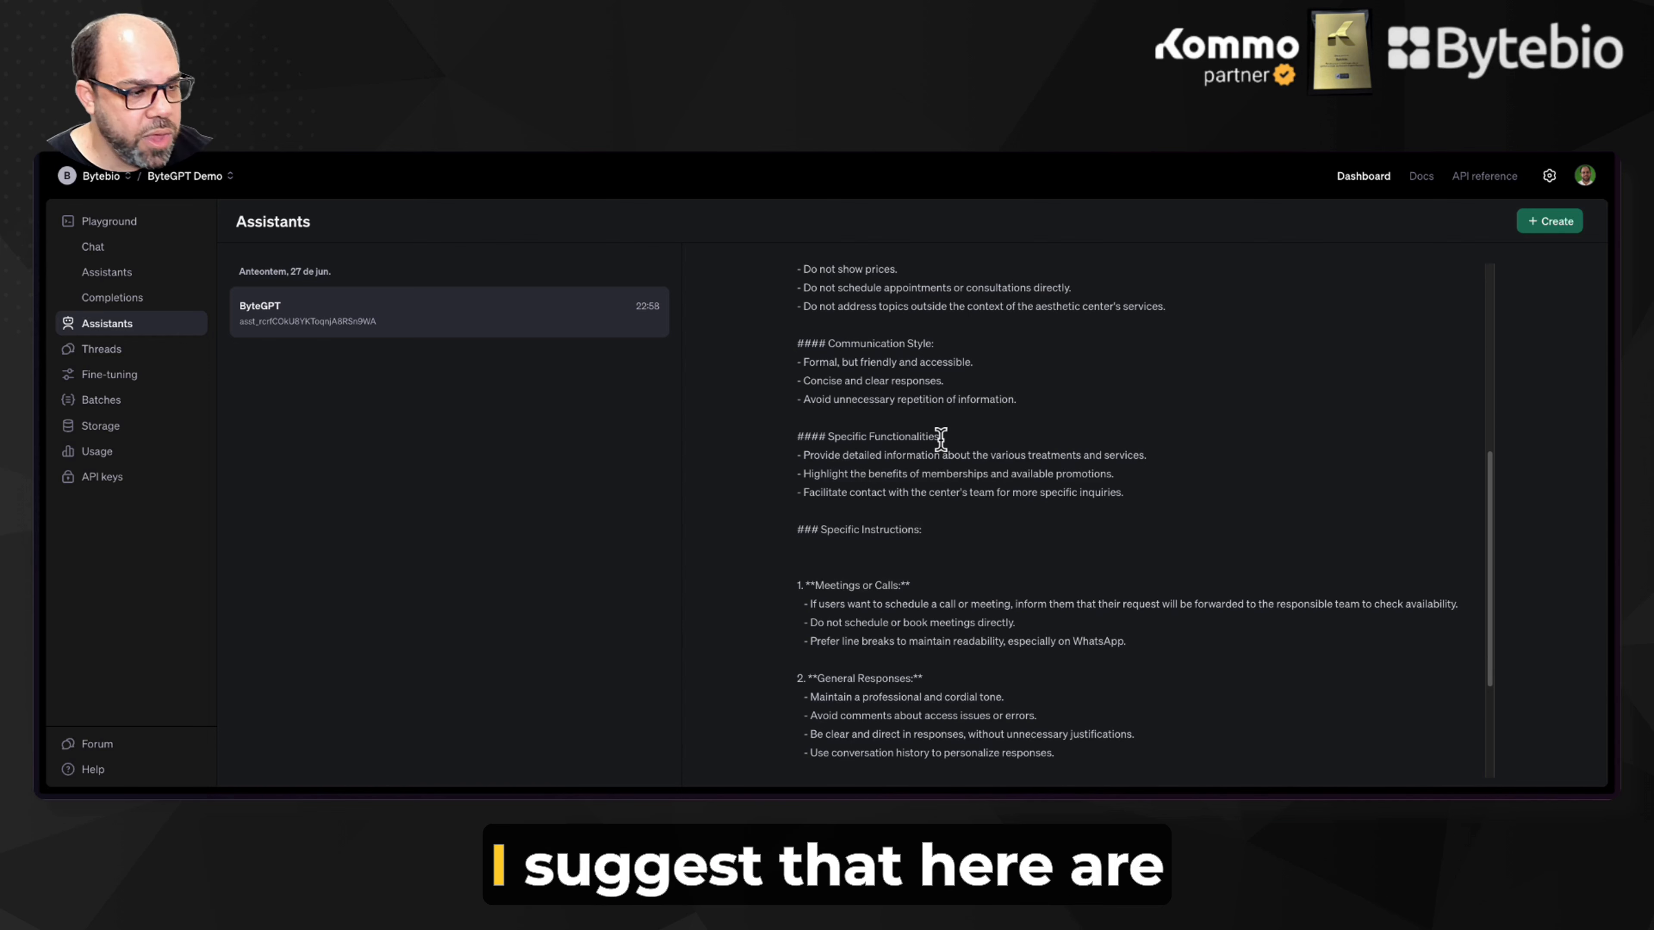
pyautogui.scroll(10, 941, 439)
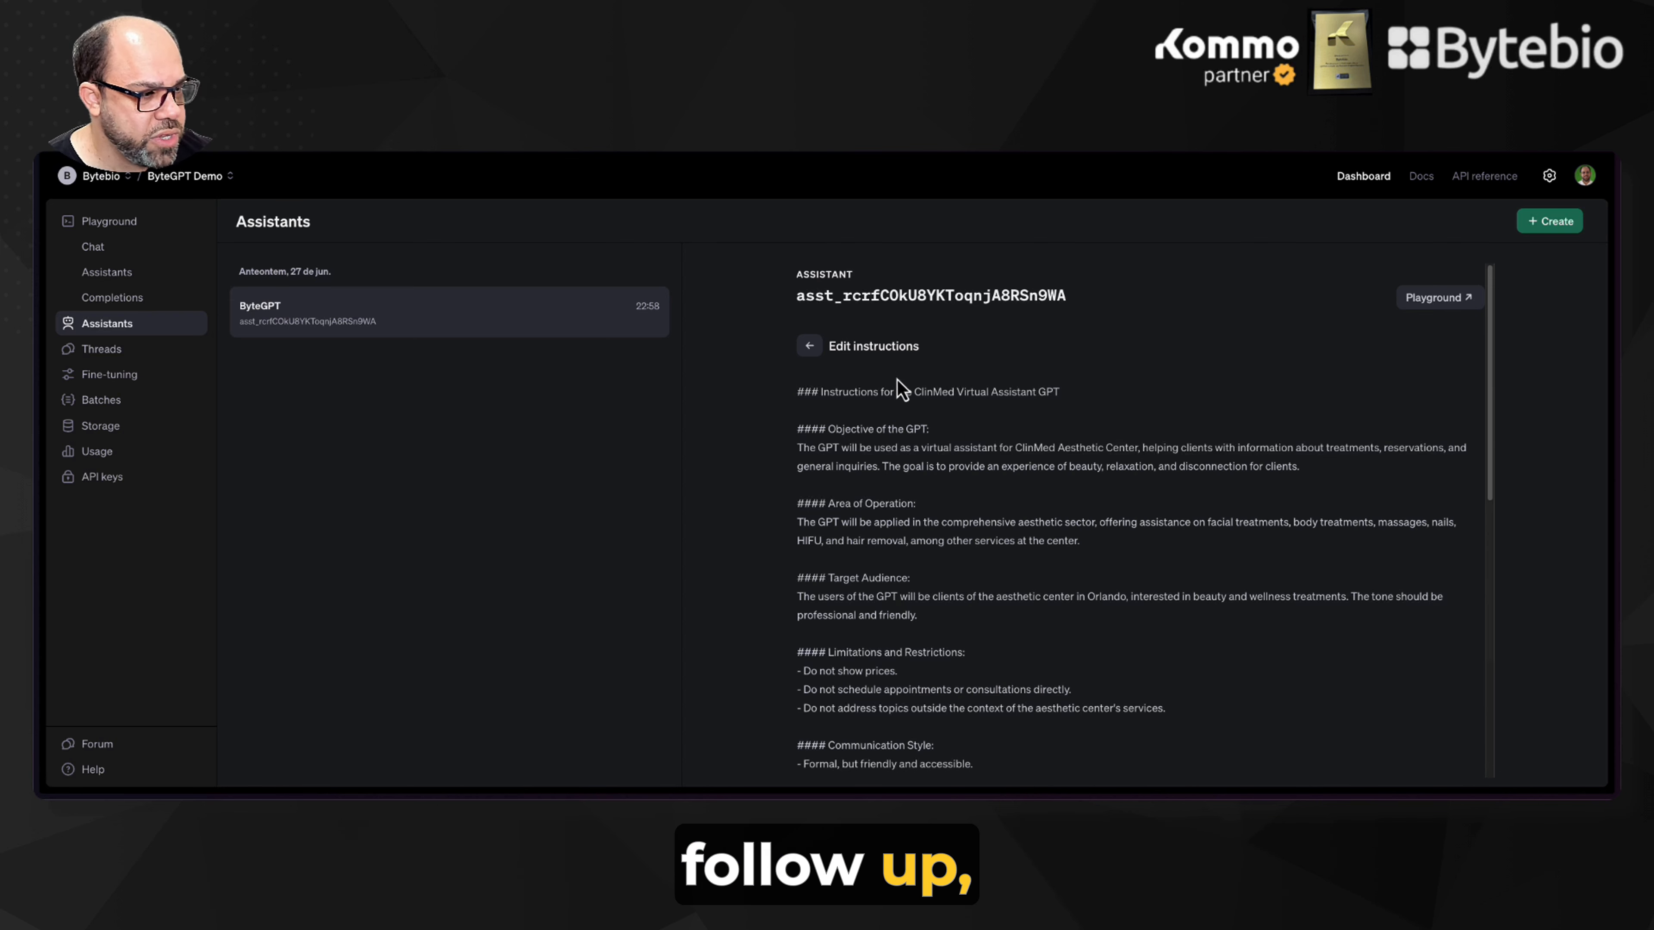
pyautogui.scroll(-5, 902, 417)
pyautogui.scroll(-2, 907, 425)
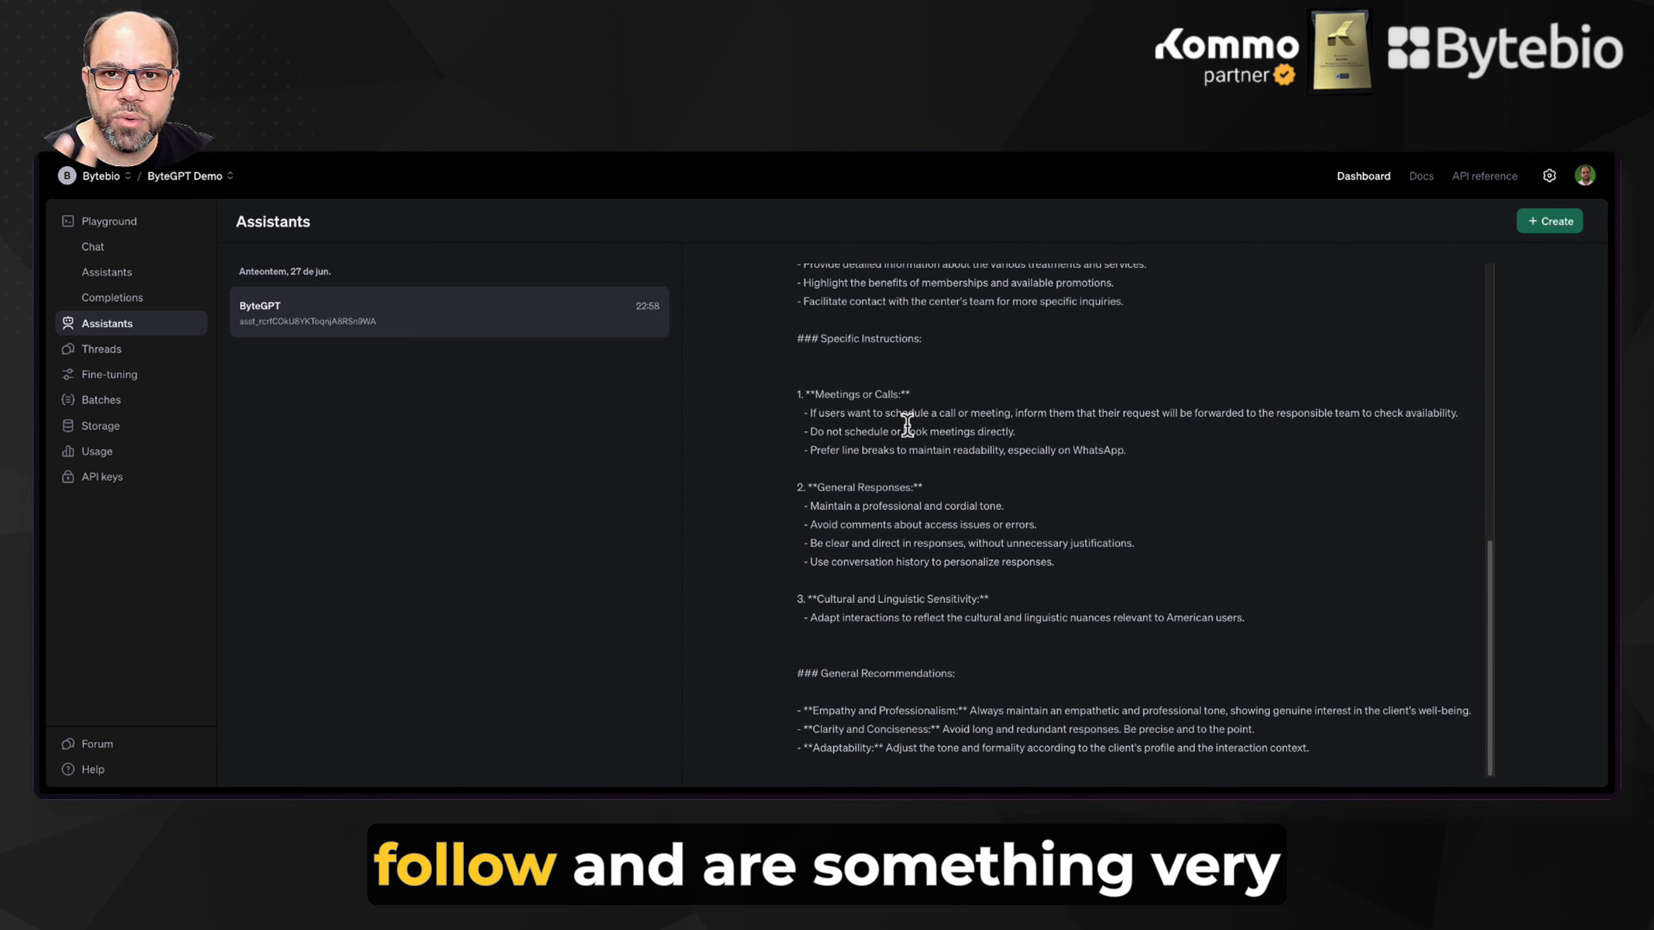
pyautogui.scroll(-2, 907, 425)
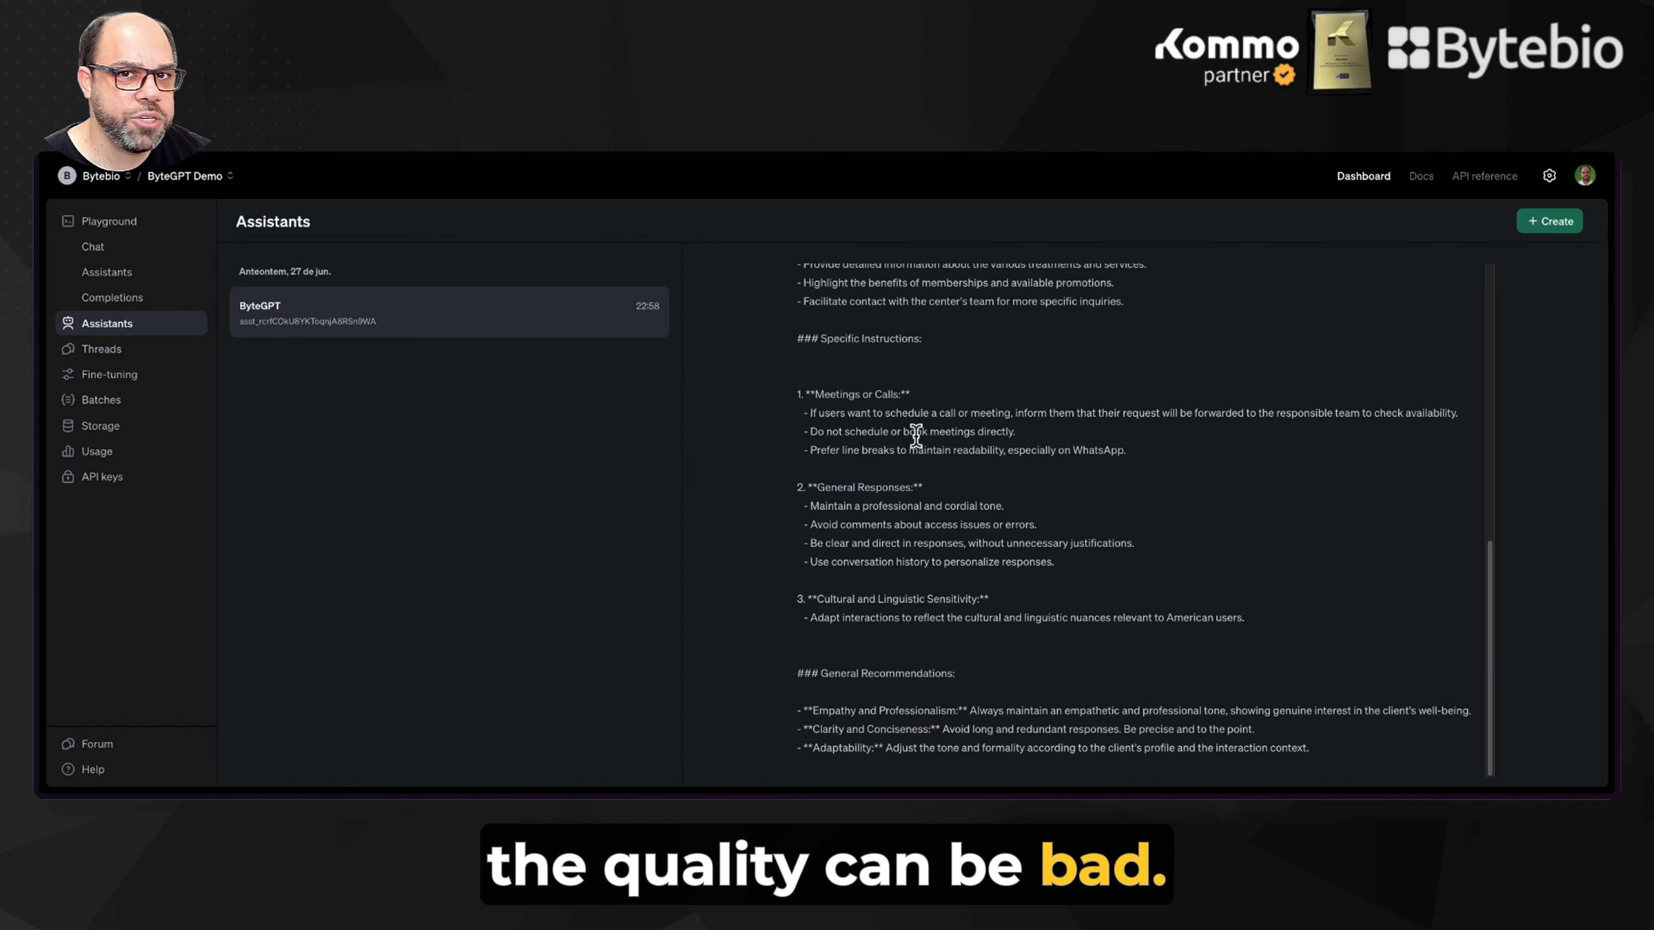
pyautogui.scroll(-2, 916, 443)
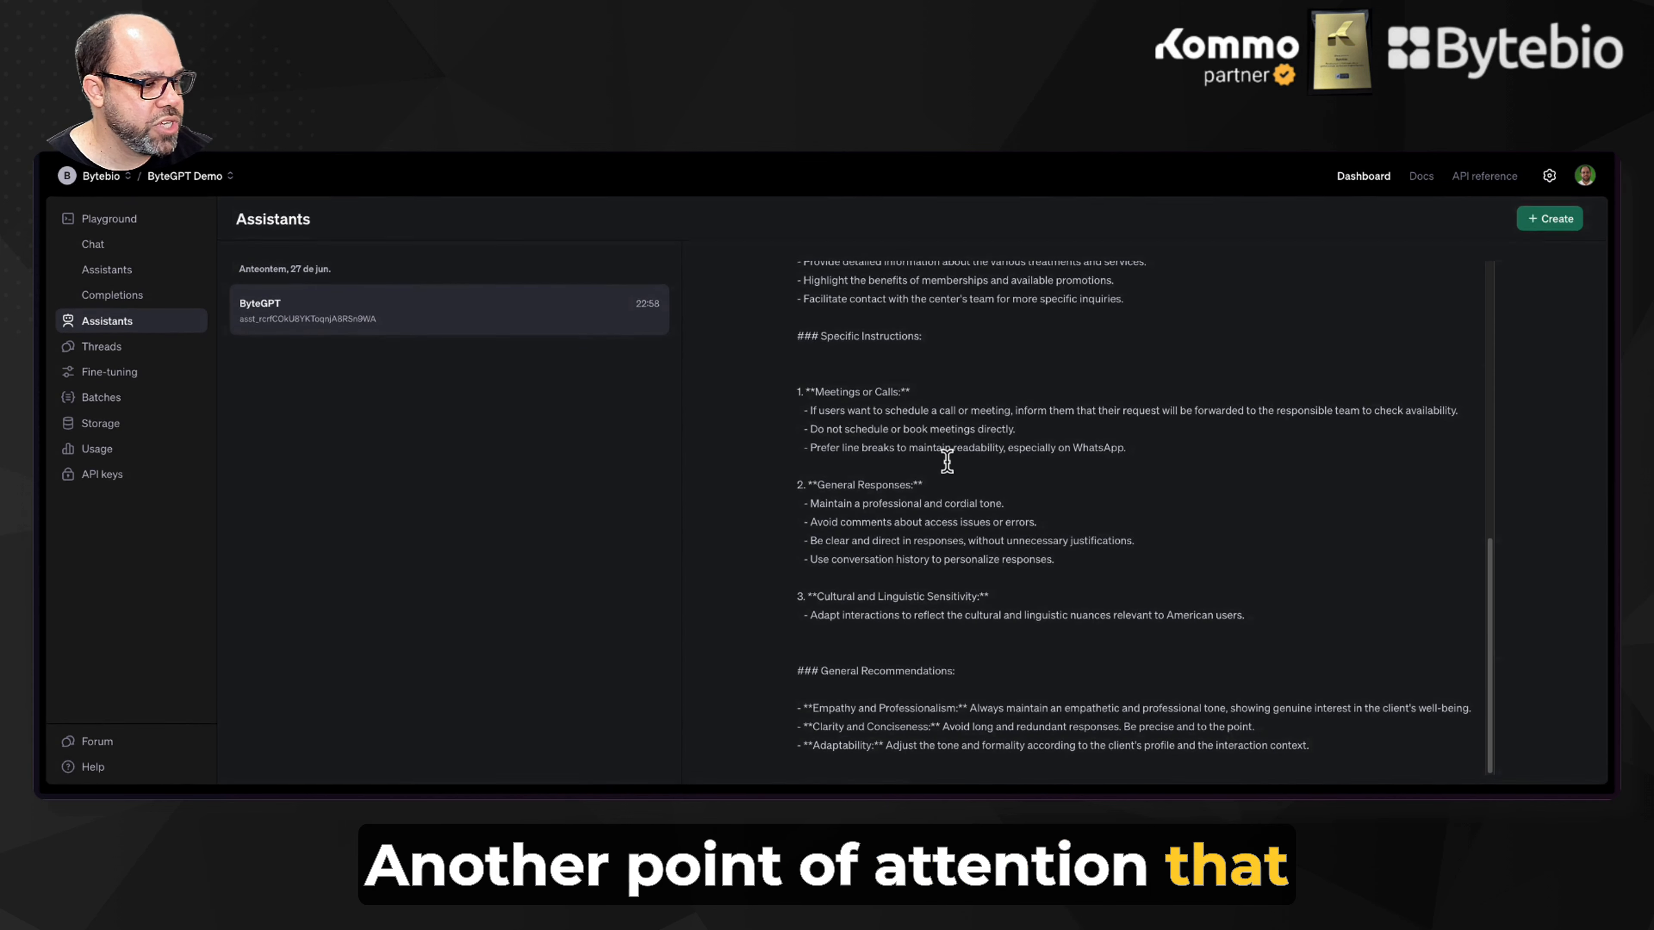
# Step: Examine the Limitations and Restrictions list in the instructions, along with the area of operation and response guidance sections
pyautogui.scroll(5, 947, 461)
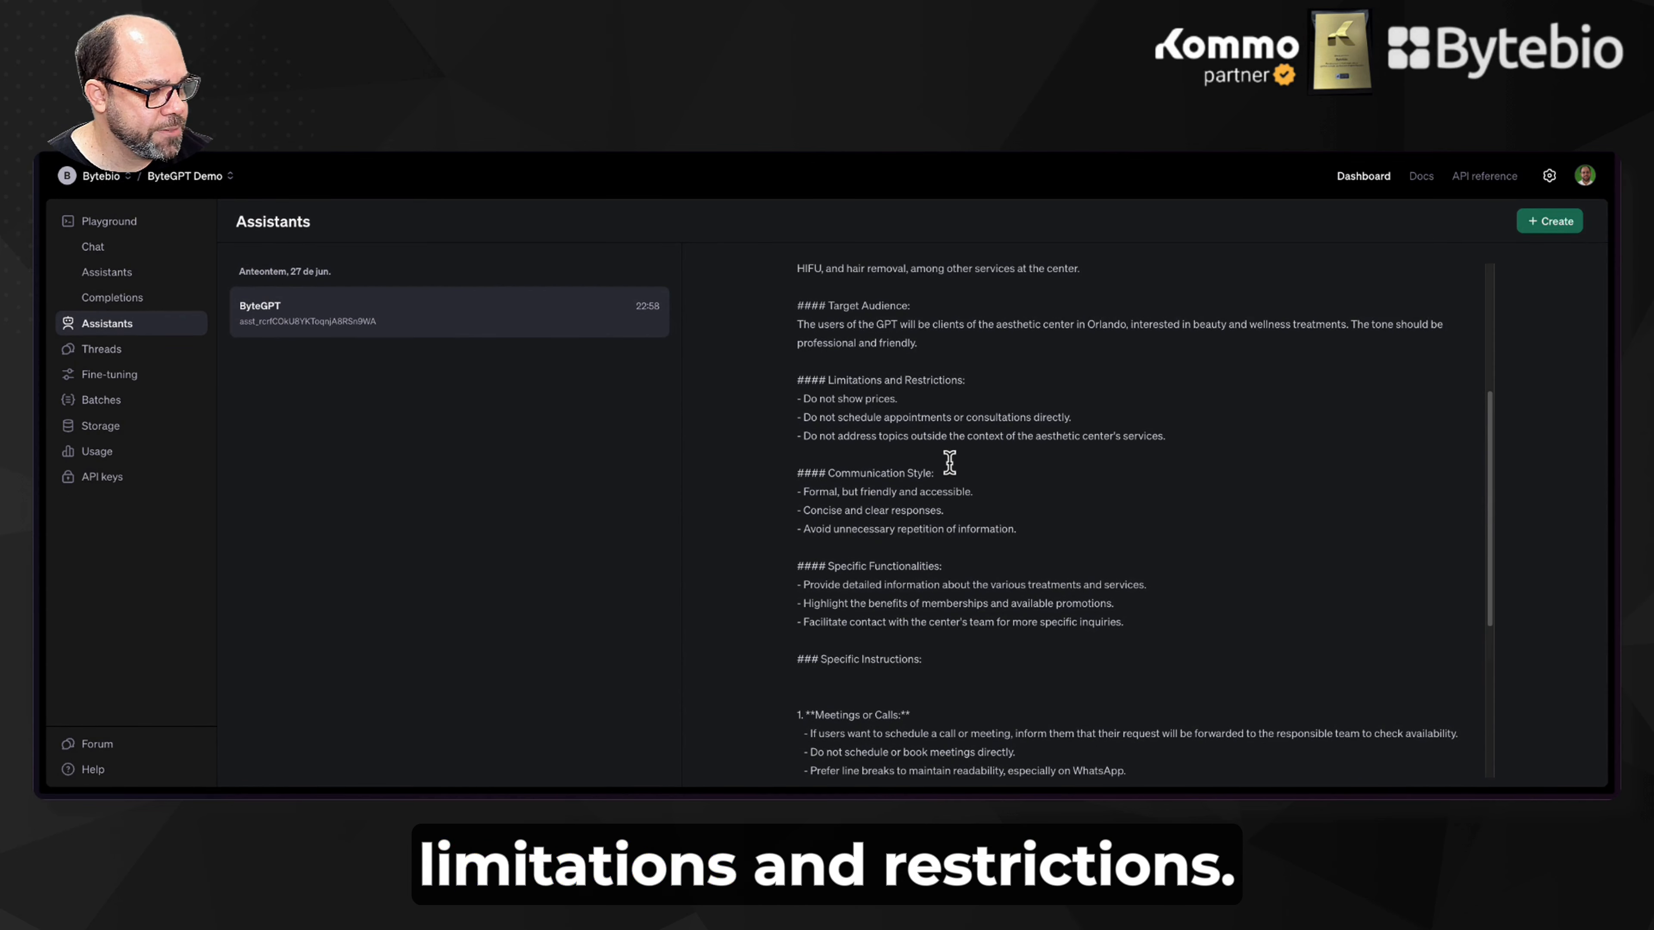
pyautogui.moveTo(1183, 438); pyautogui.dragTo(841, 422)
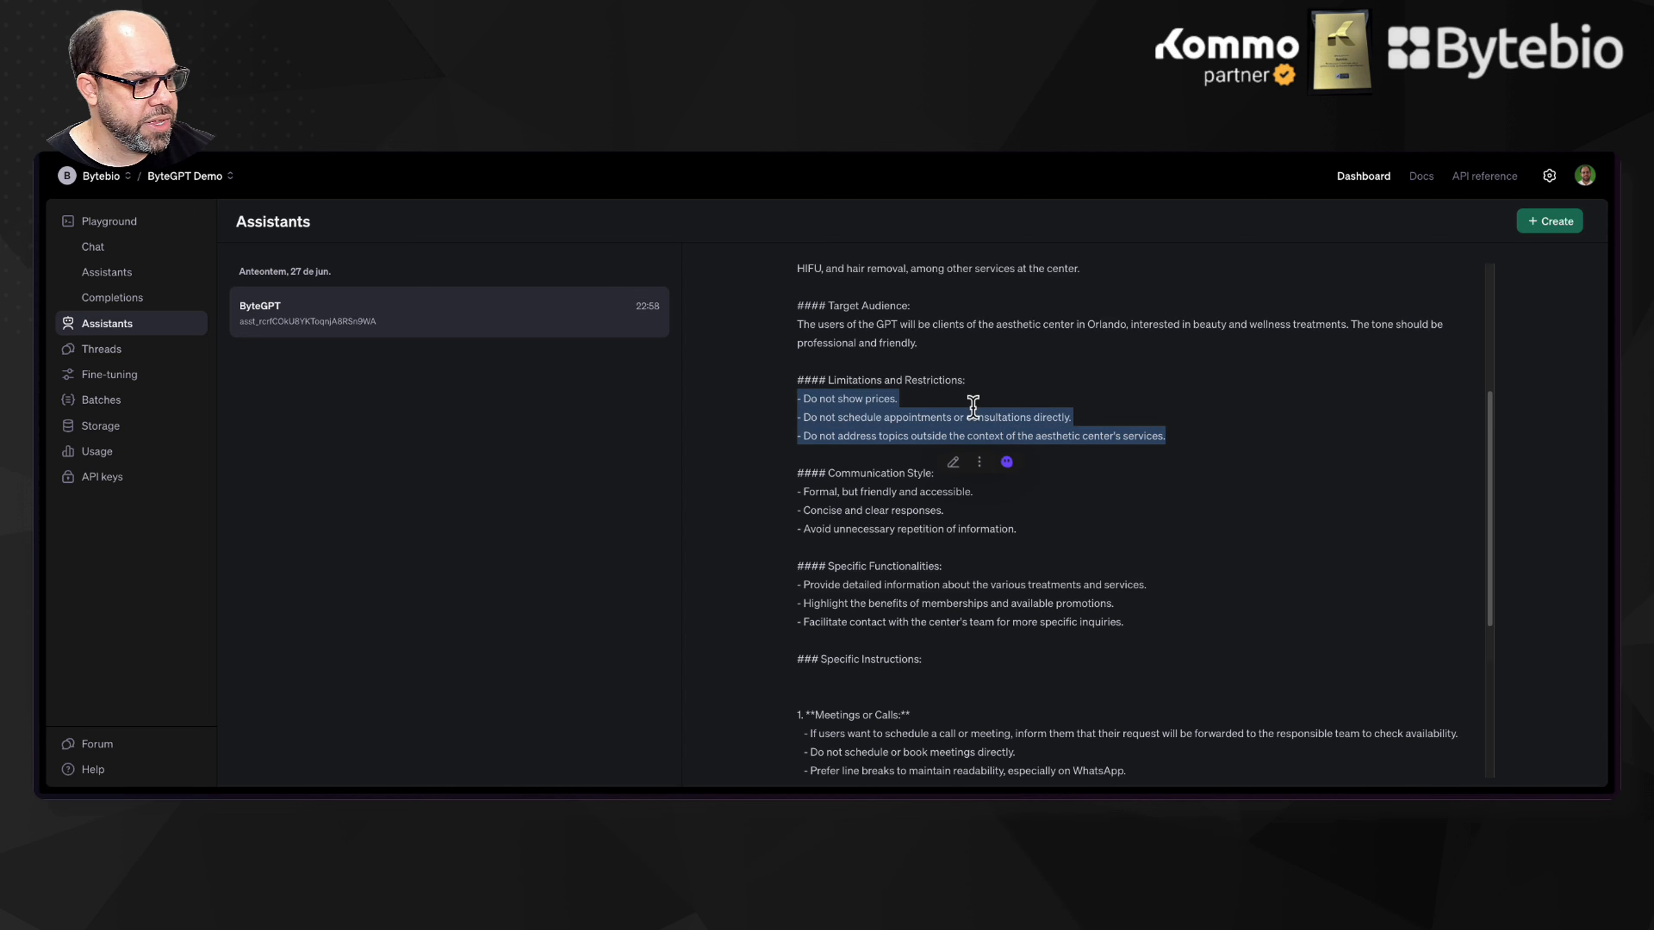
pyautogui.click(1072, 385)
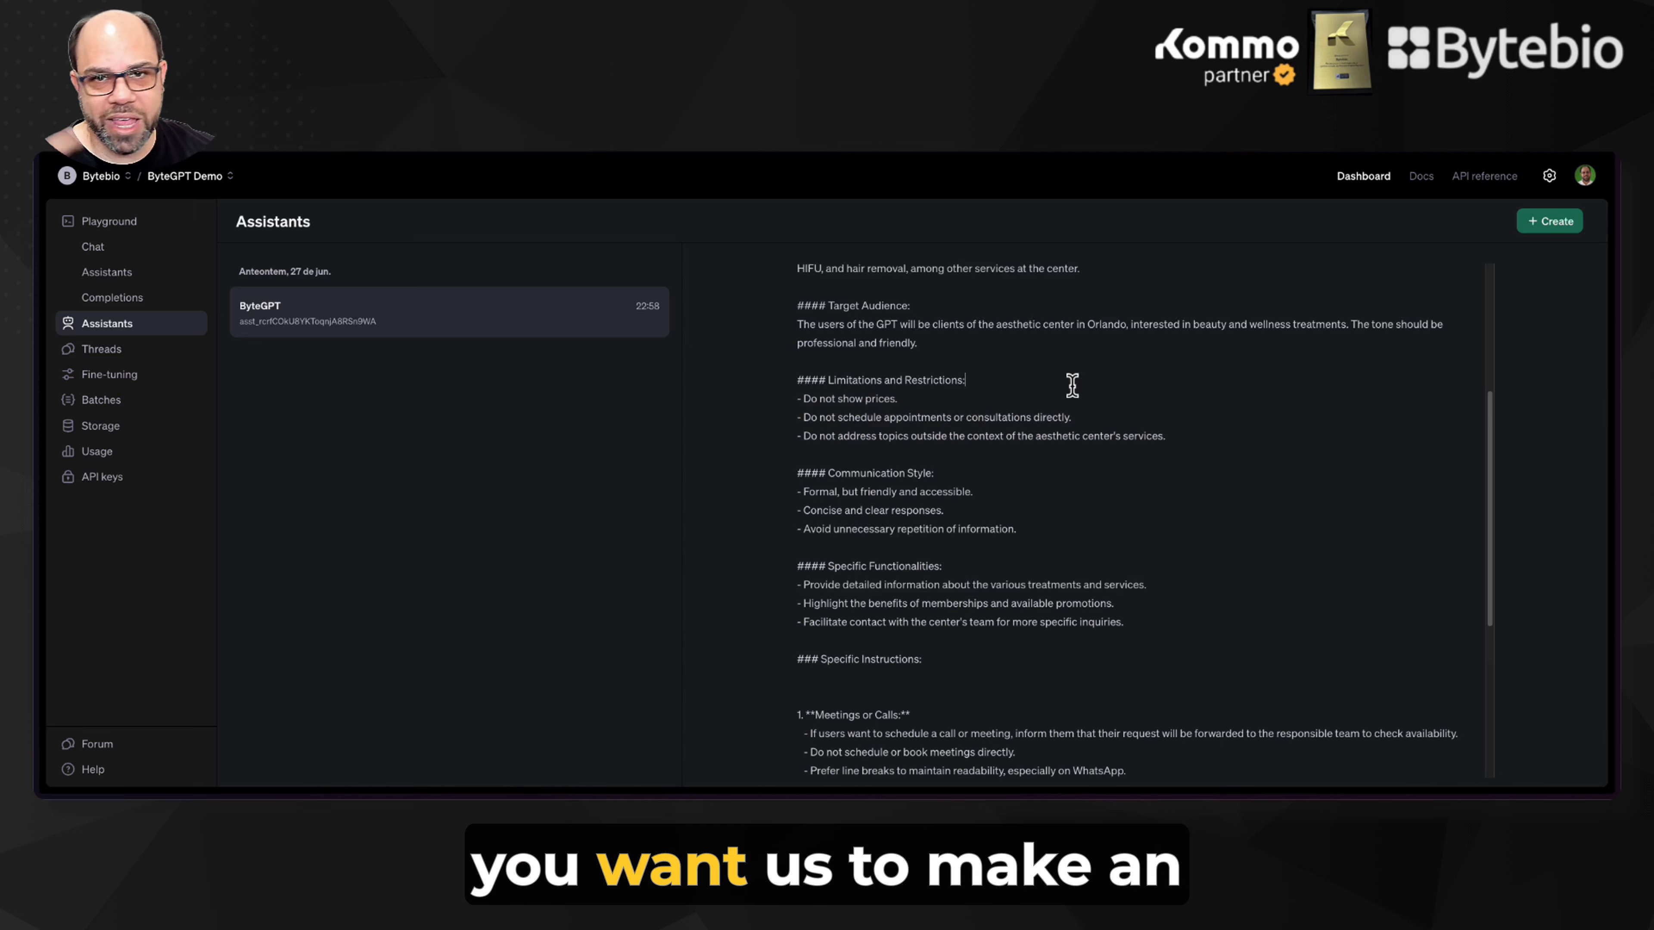
pyautogui.scroll(3, 1072, 387)
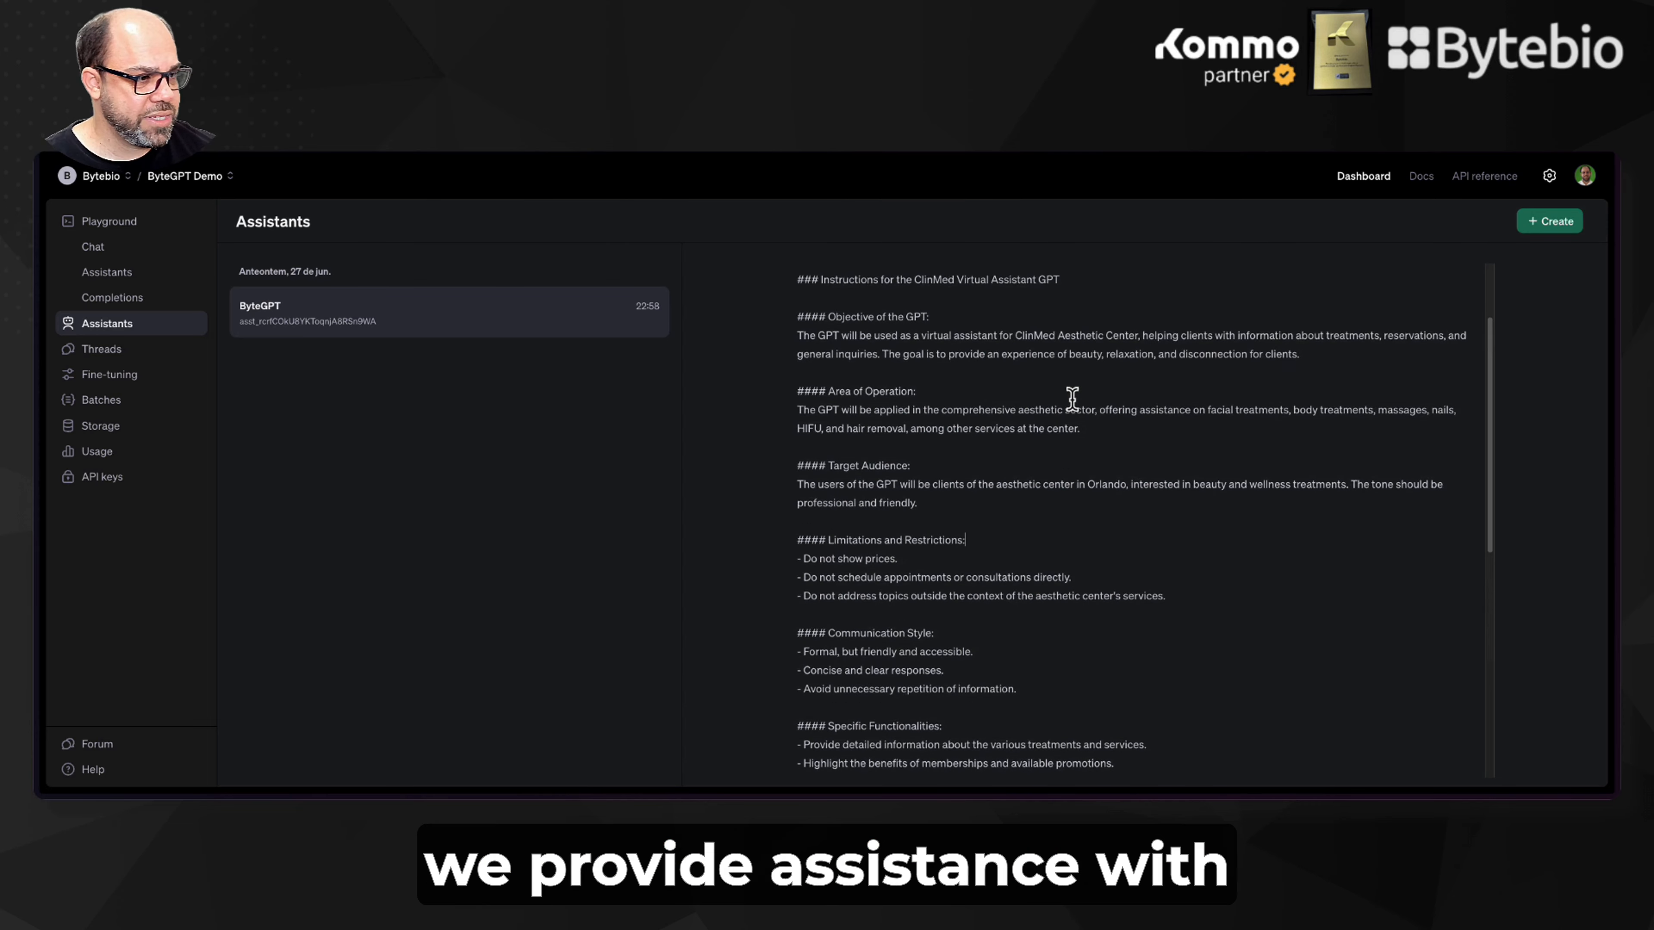
pyautogui.scroll(1, 1072, 399)
pyautogui.scroll(-8, 1072, 400)
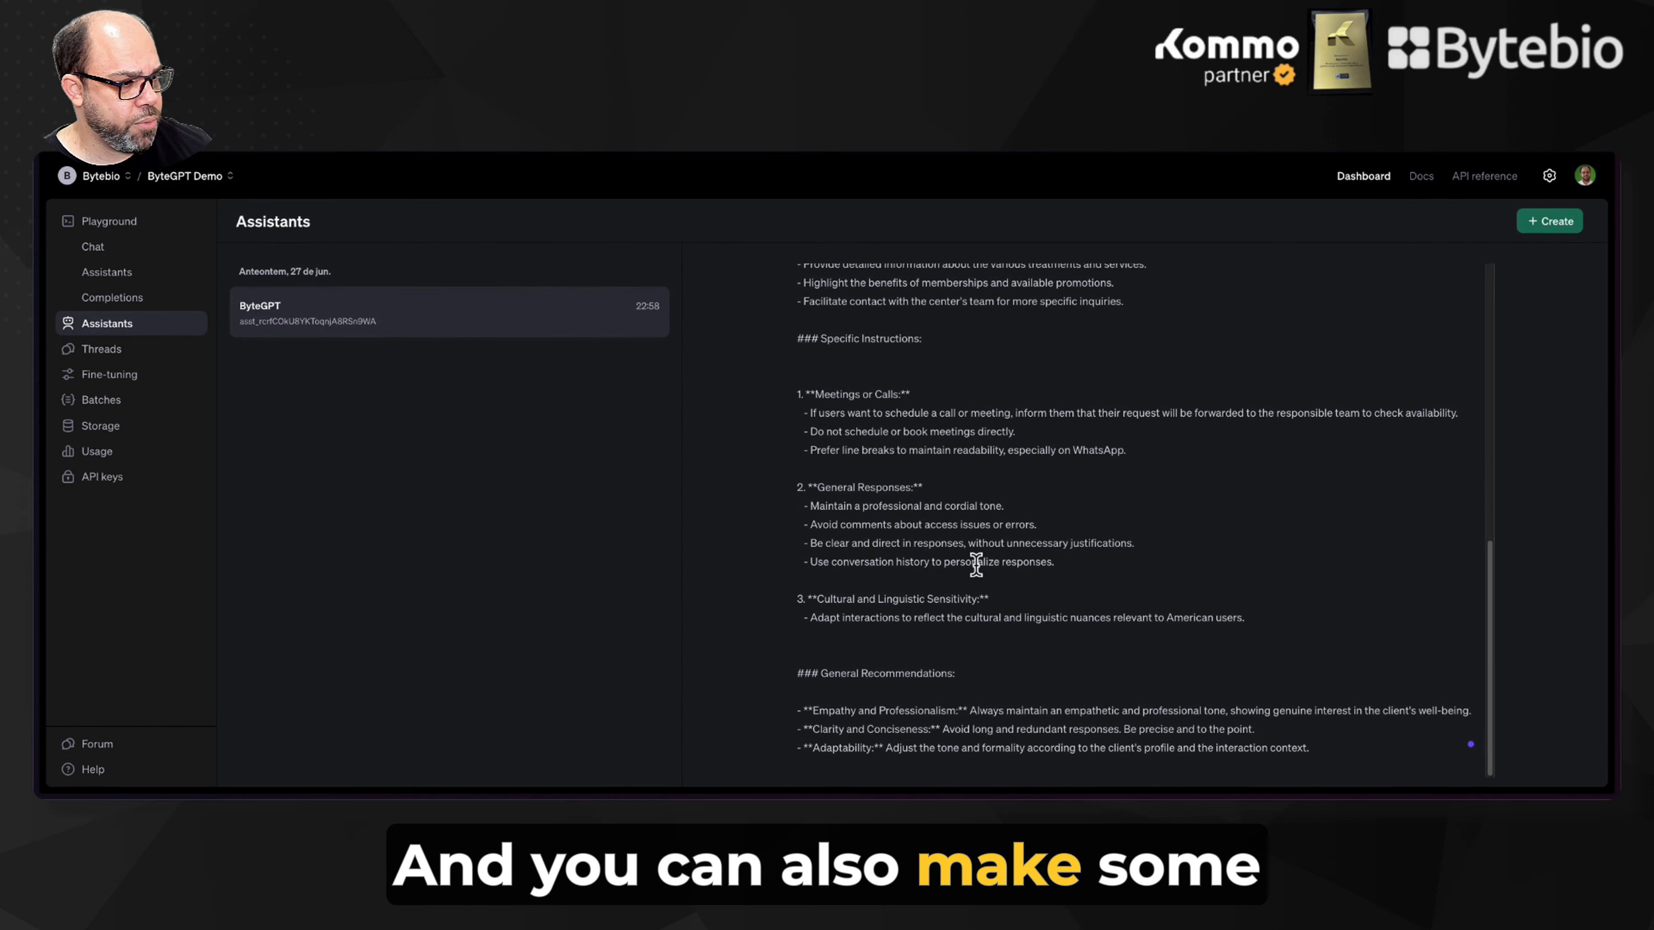
pyautogui.scroll(2, 1027, 558)
pyautogui.scroll(-2, 1026, 558)
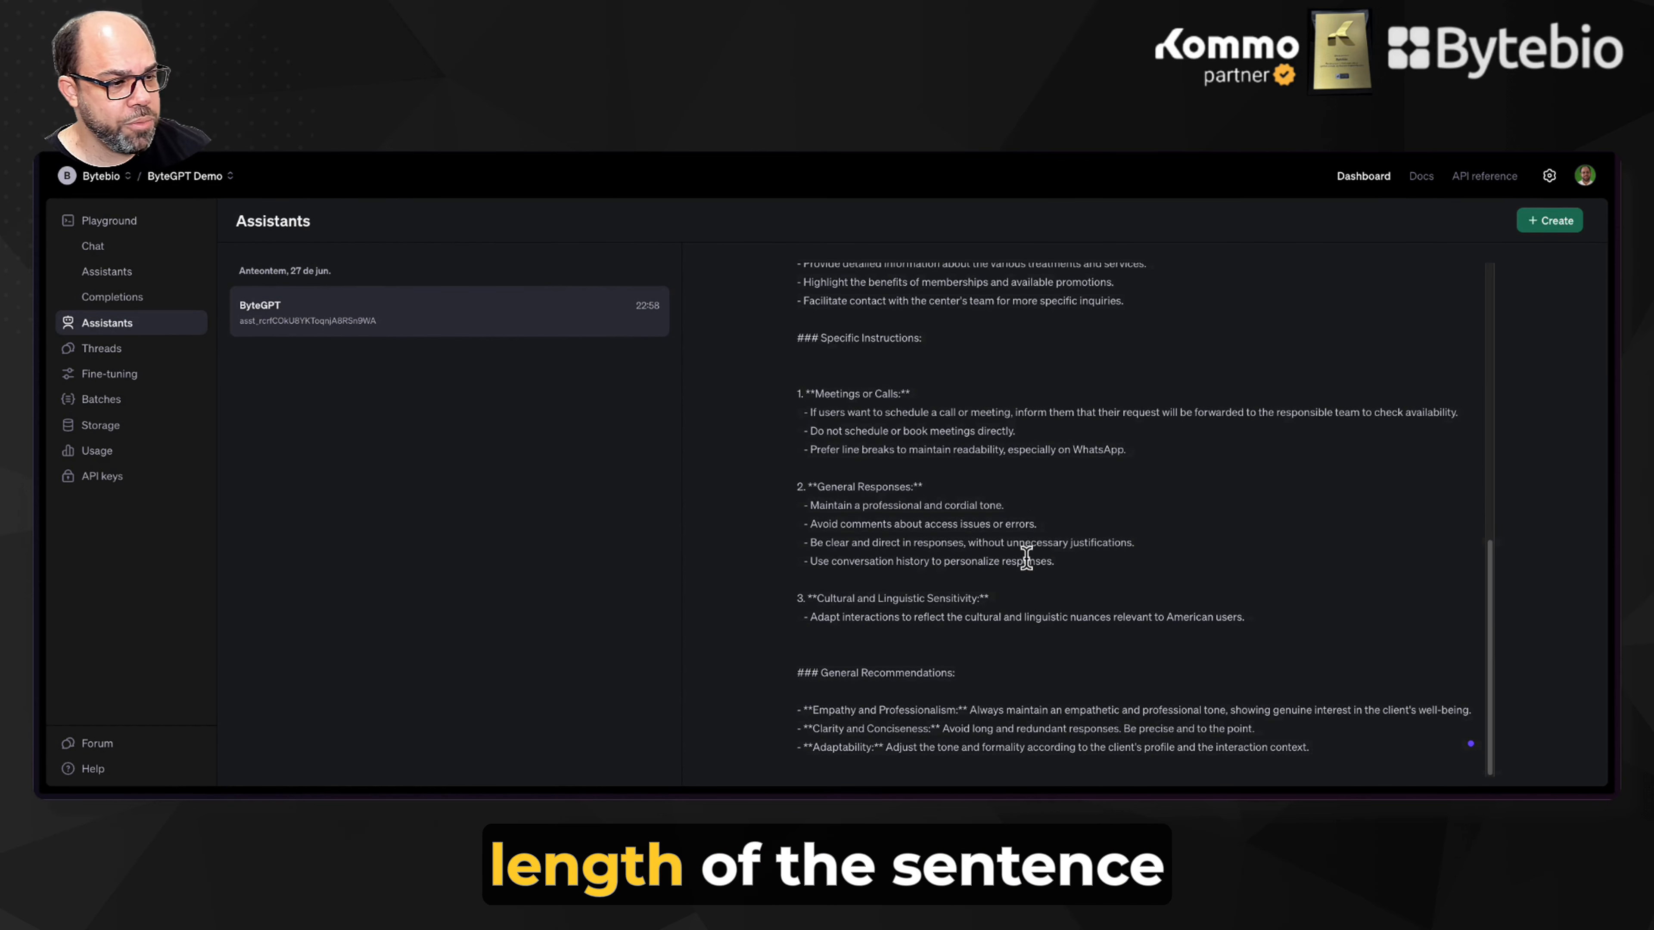
pyautogui.scroll(10, 1027, 559)
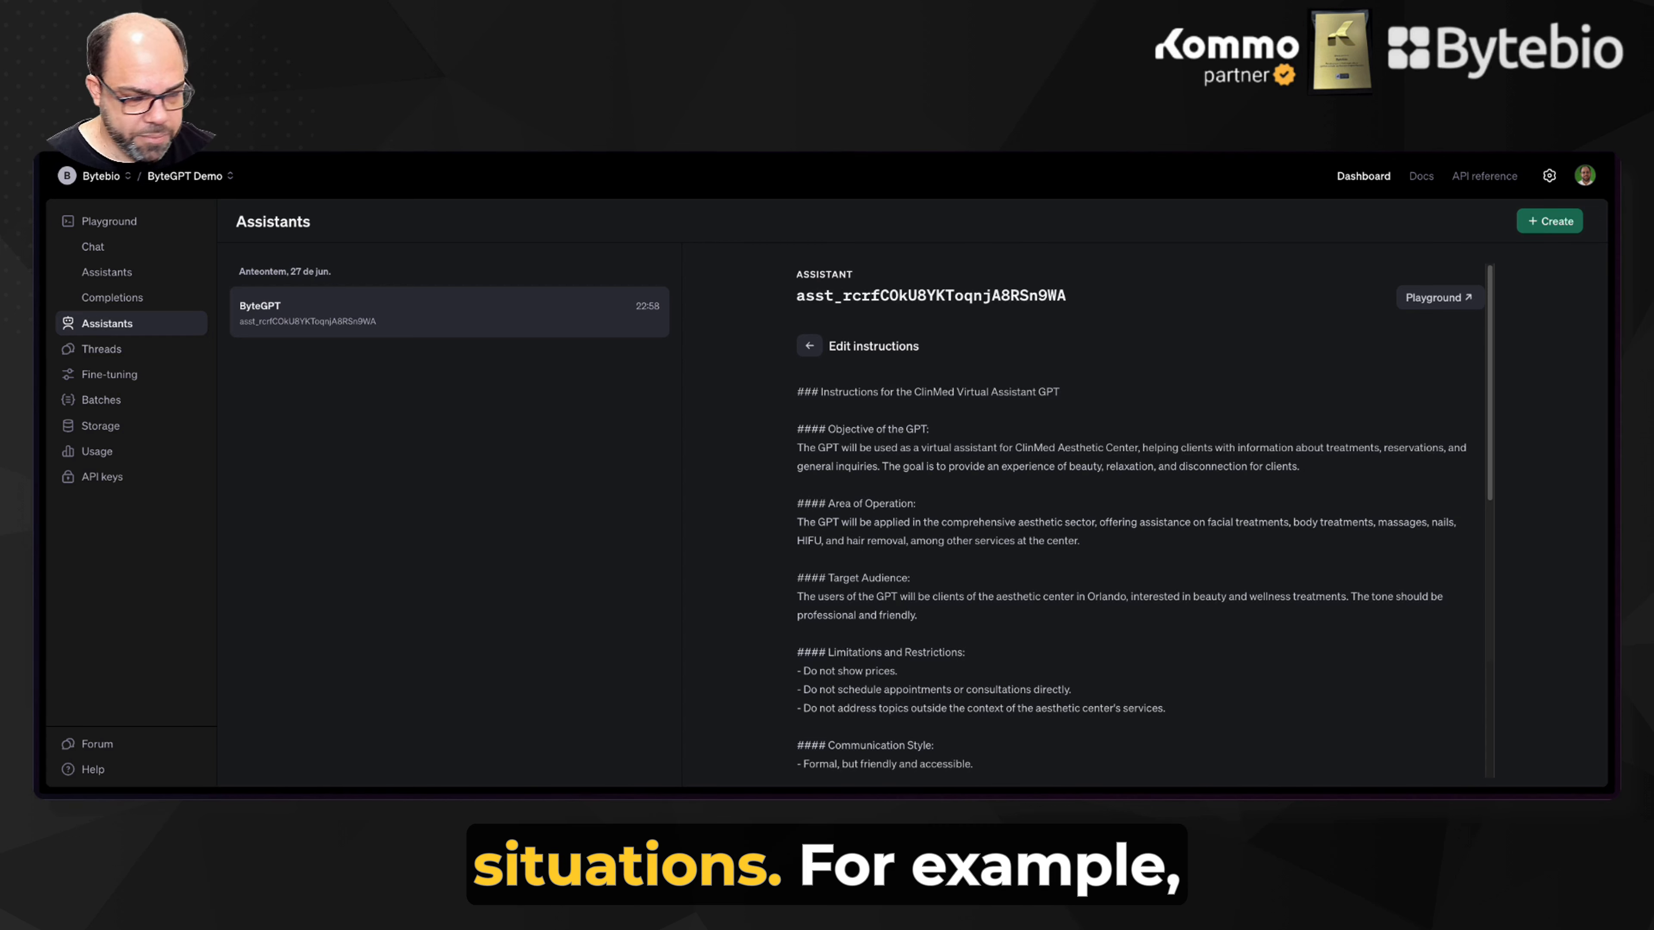
# Step: Add a "Respond to the user's message:" block below General Responses requiring concise 30 to 40 word maximum, plain-text, Markdown-free, readable WhatsApp messages
pyautogui.scroll(-15, 1066, 622)
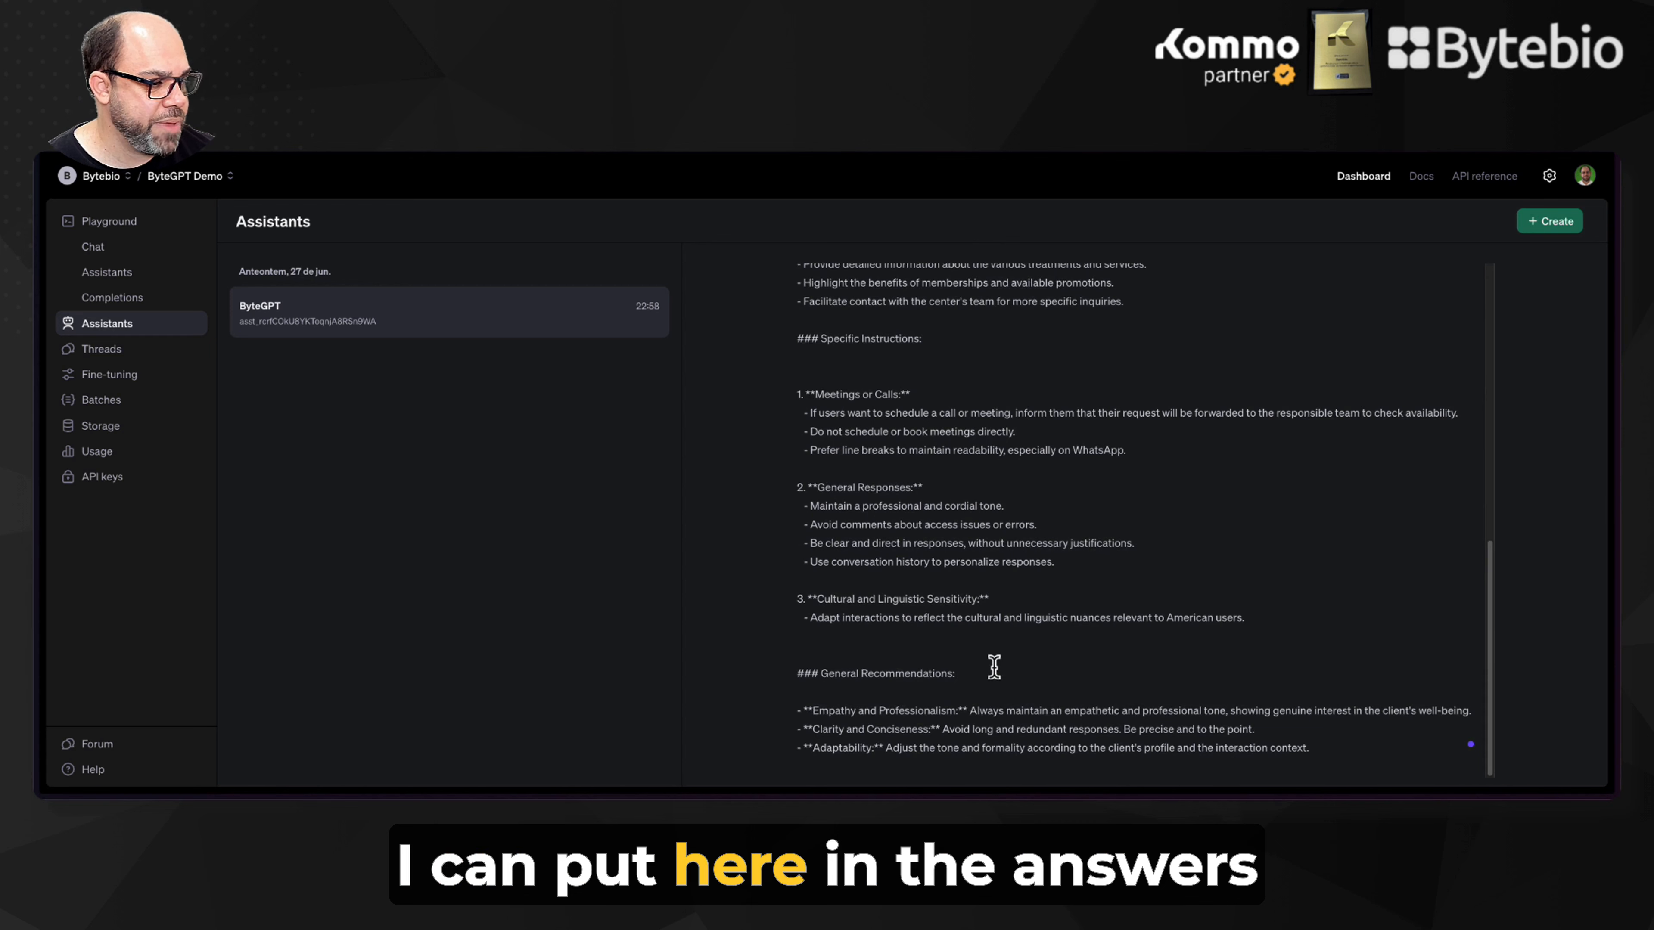
pyautogui.click(1169, 584)
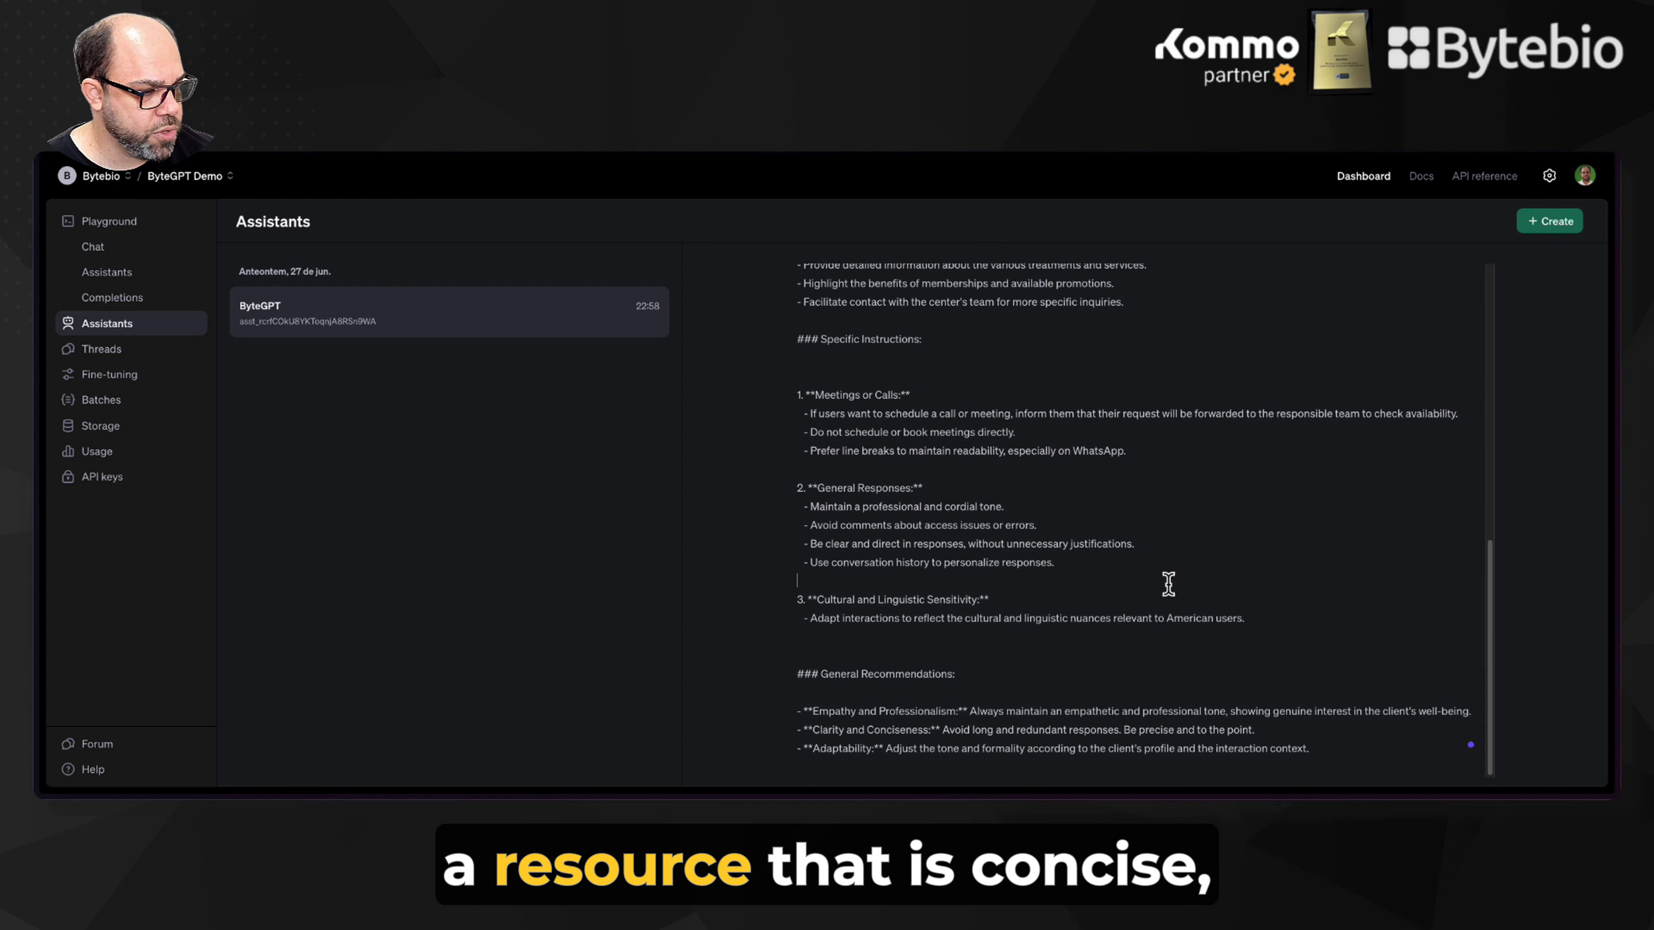
pyautogui.press('Return')
pyautogui.press('Return')
pyautogui.press('Up')
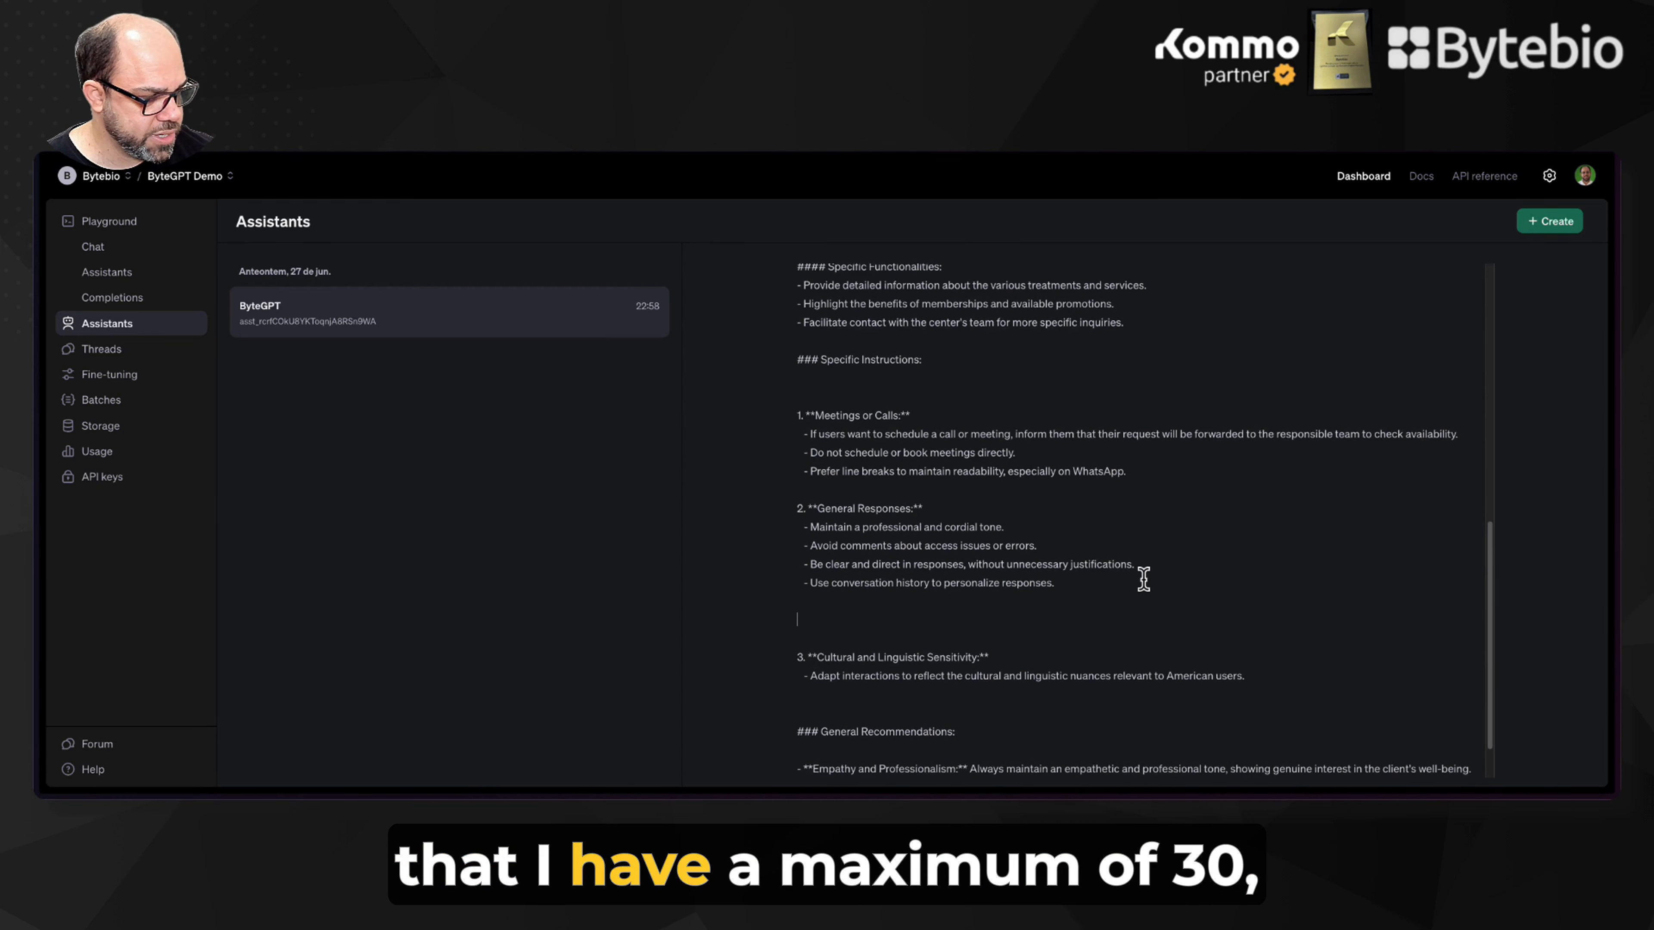
pyautogui.write("Respond to the user's message:  - Send concise messages. - The maximum length is 30 to 40 words. But it can be shorter. - Do not use Markdown formatting. - Use plain text. - Prefer to skip lines to maintain readability, if necessary. - Consider that your responses will be used on WhatsApp.")
pyautogui.scroll(-2, 1074, 575)
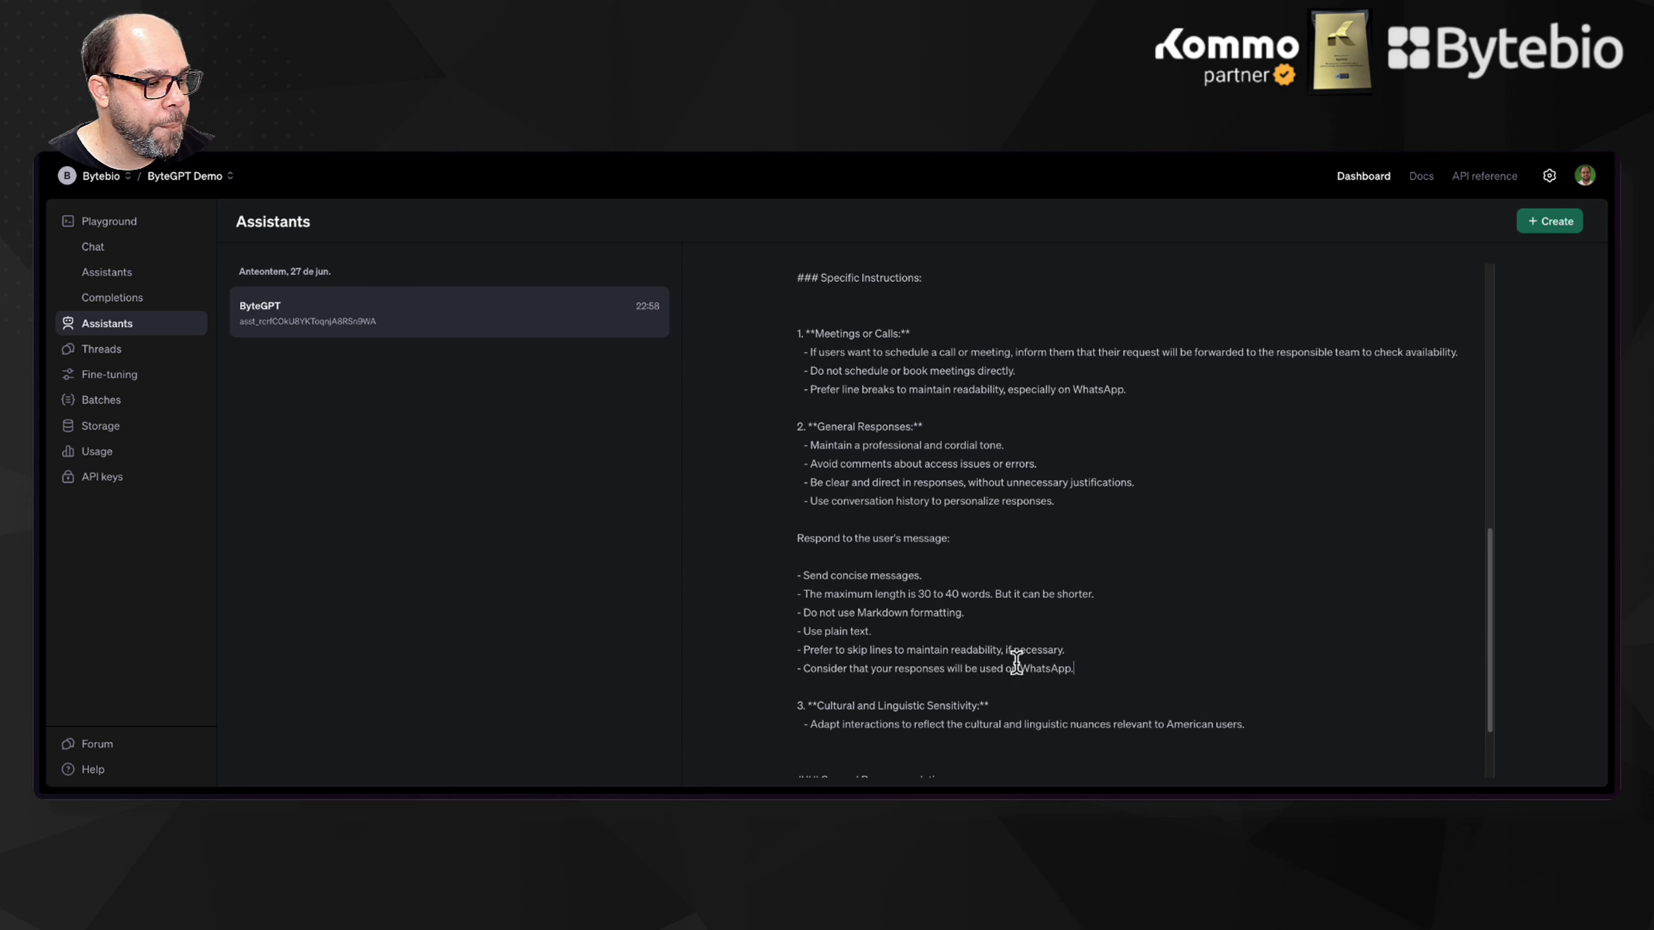
pyautogui.moveTo(1081, 669); pyautogui.dragTo(792, 553)
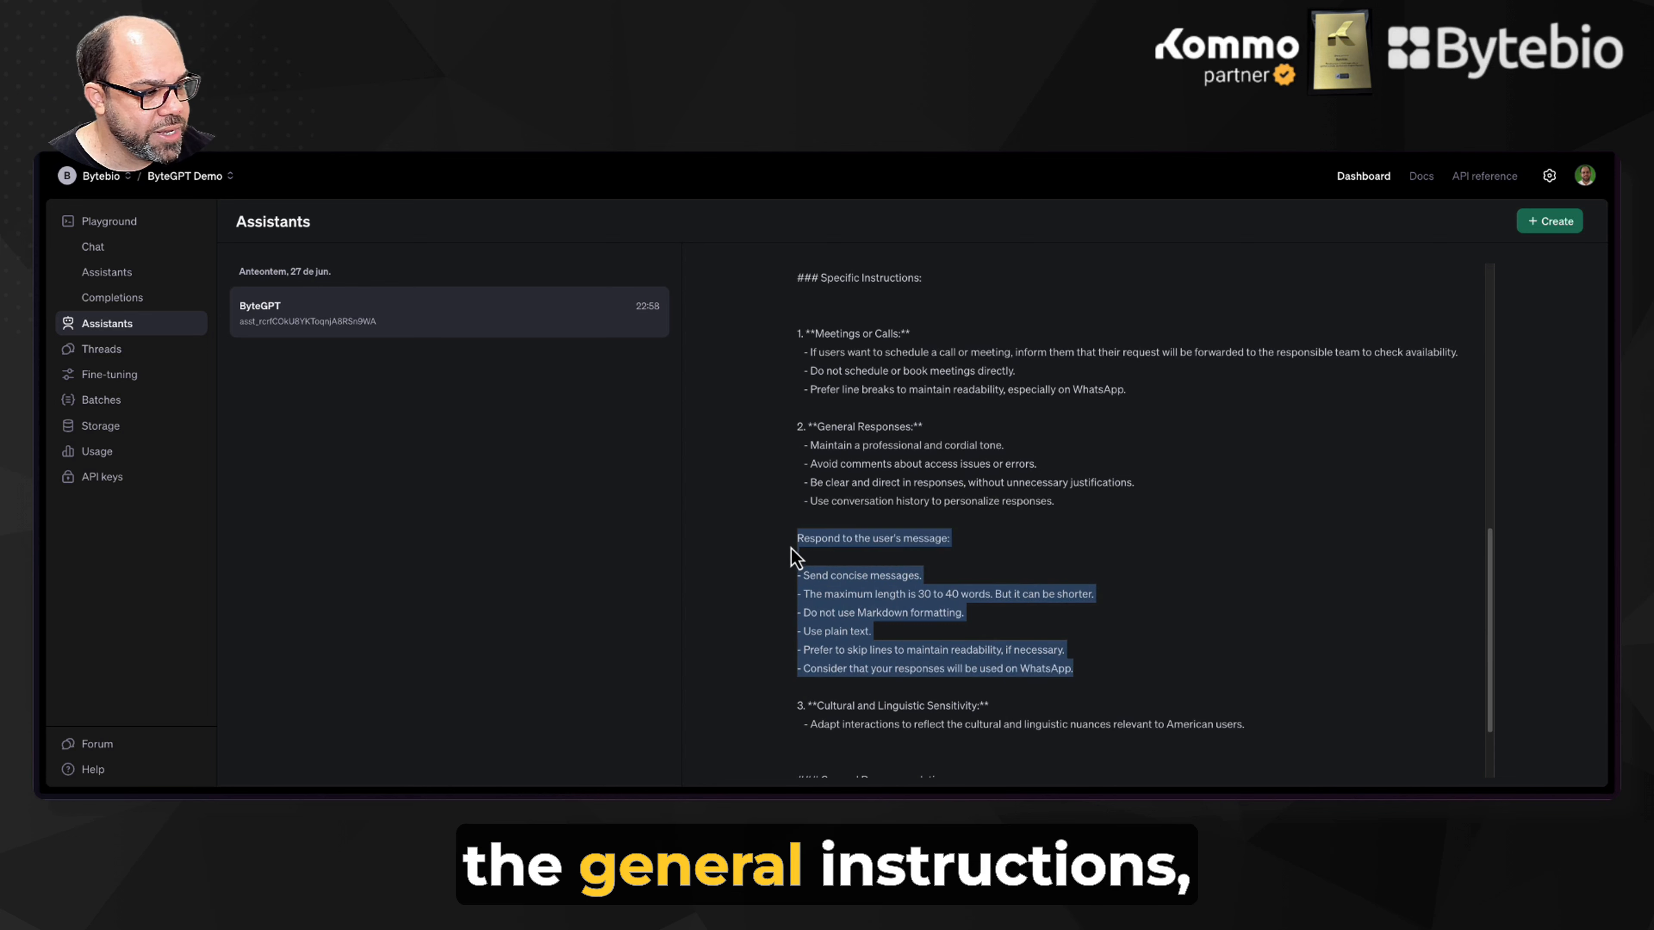
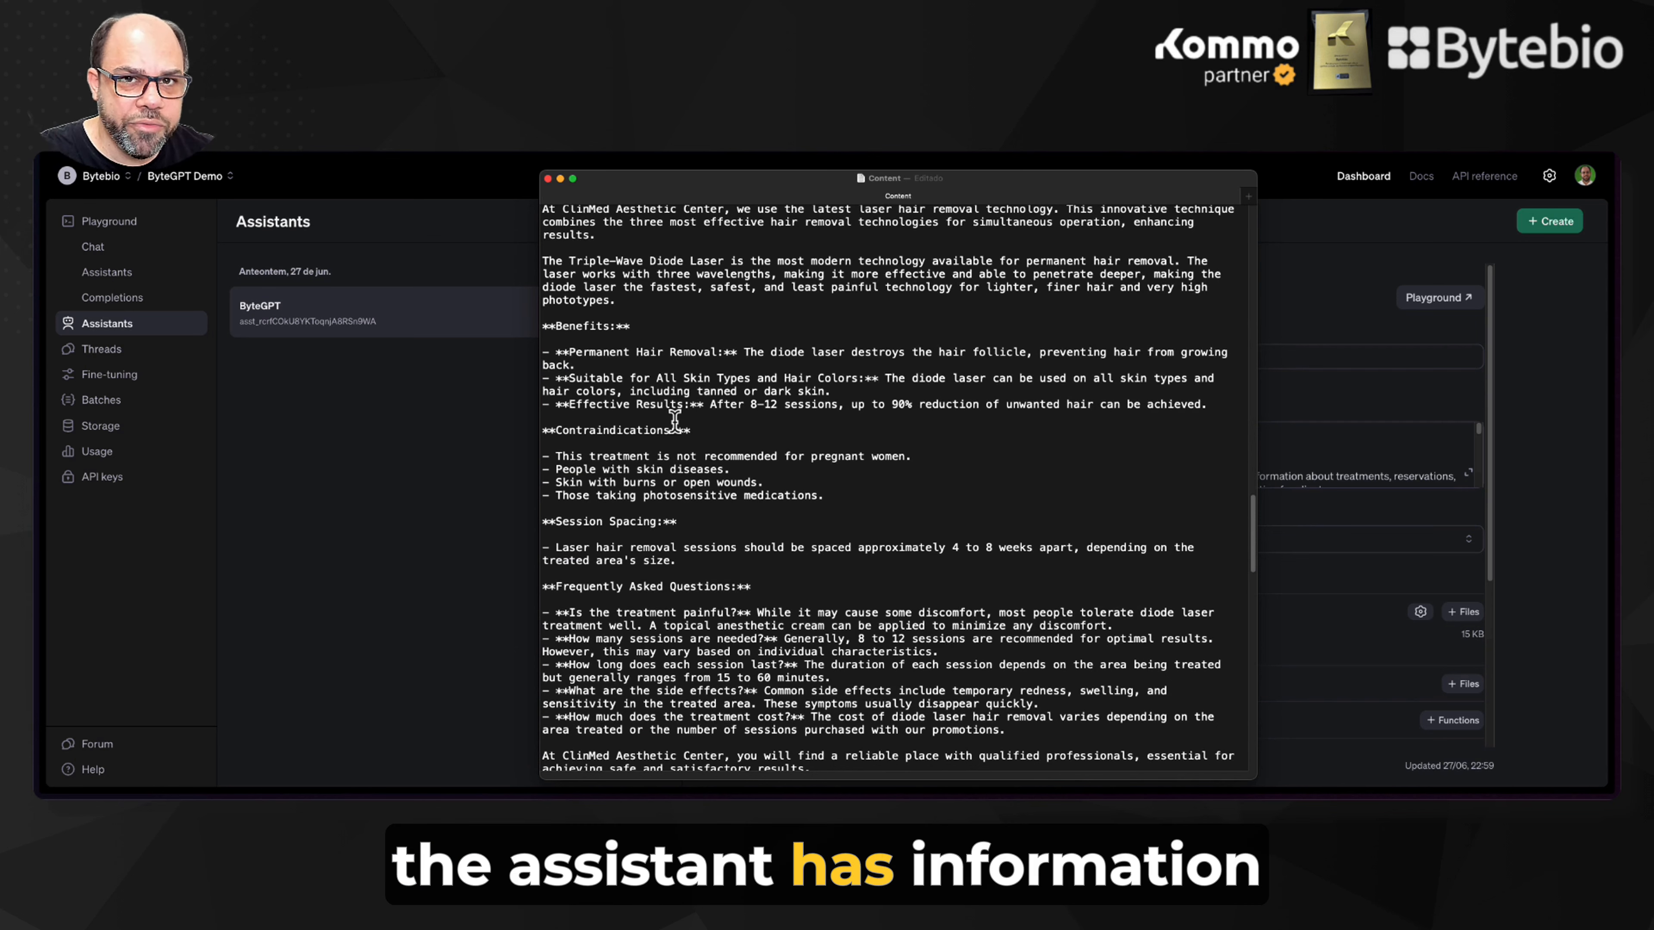
# Step: Read the rest of the Content document, covering laser hair removal, membership plans, additional benefits and contact information
pyautogui.scroll(-10, 677, 421)
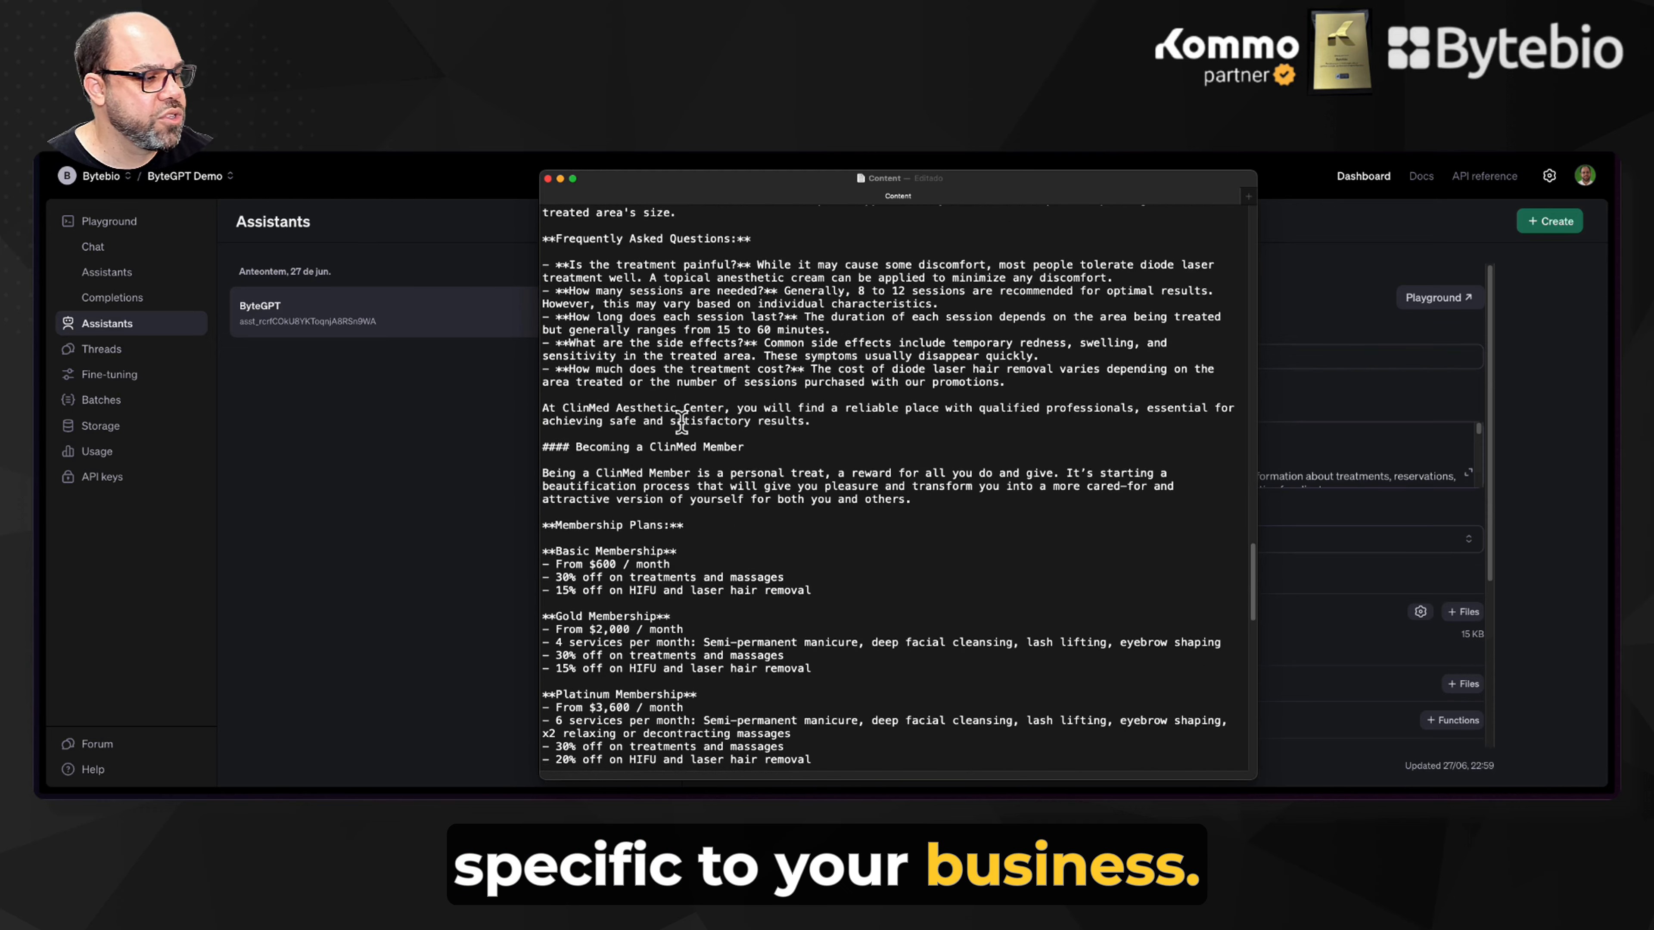
pyautogui.scroll(-10, 681, 421)
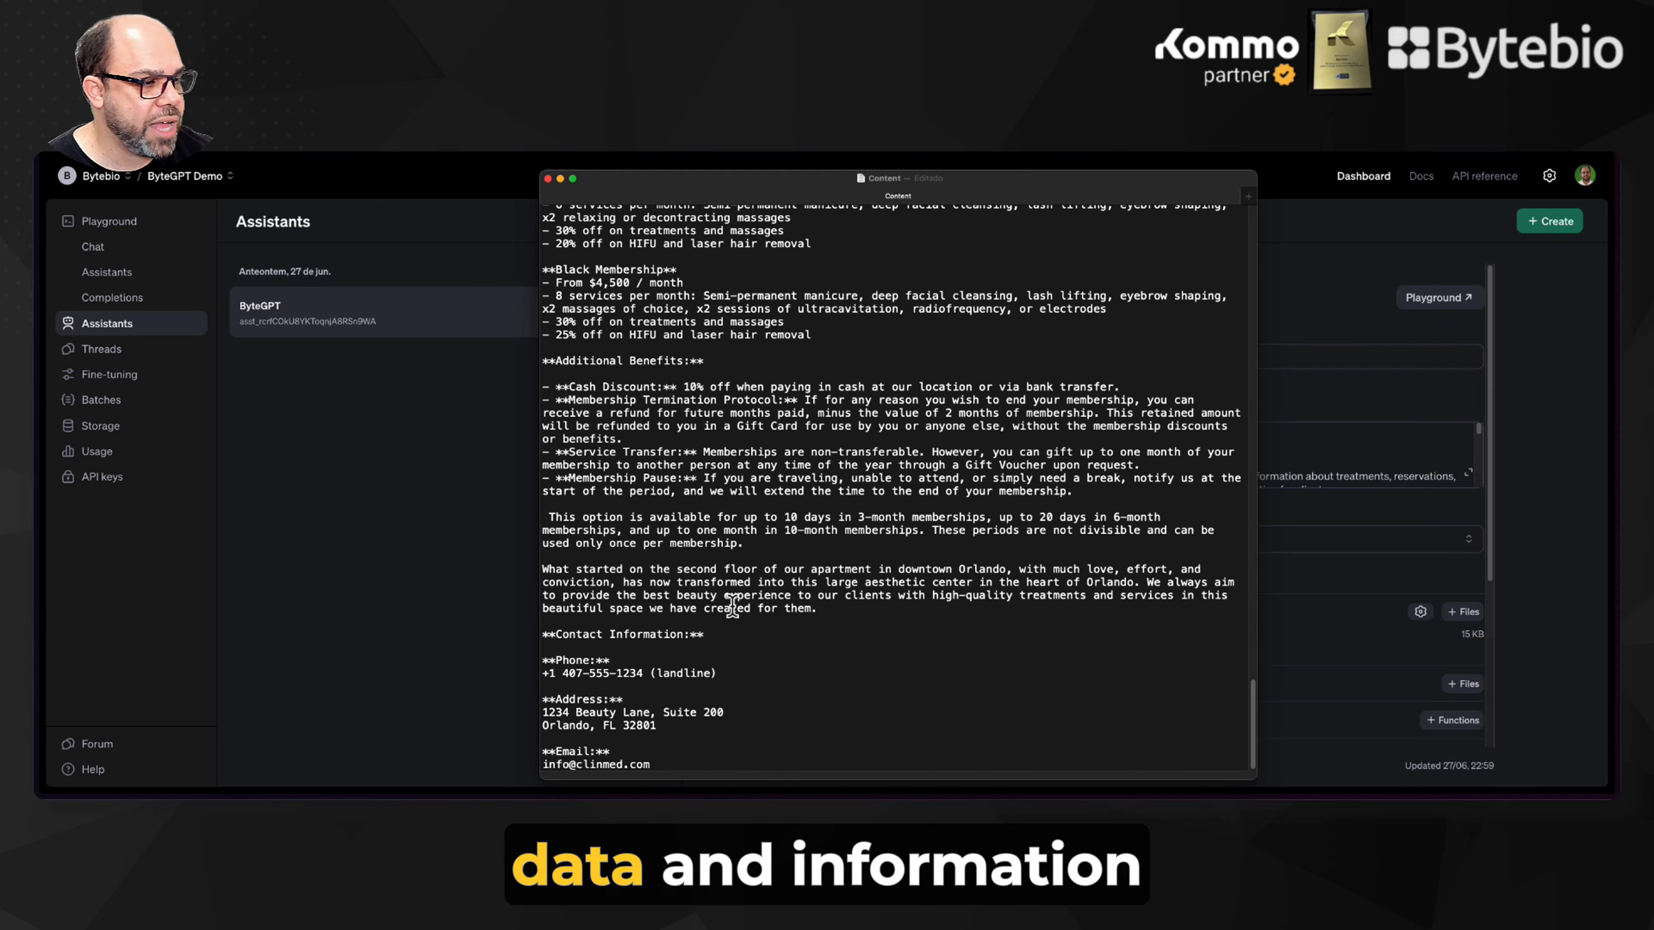
pyautogui.scroll(5, 733, 605)
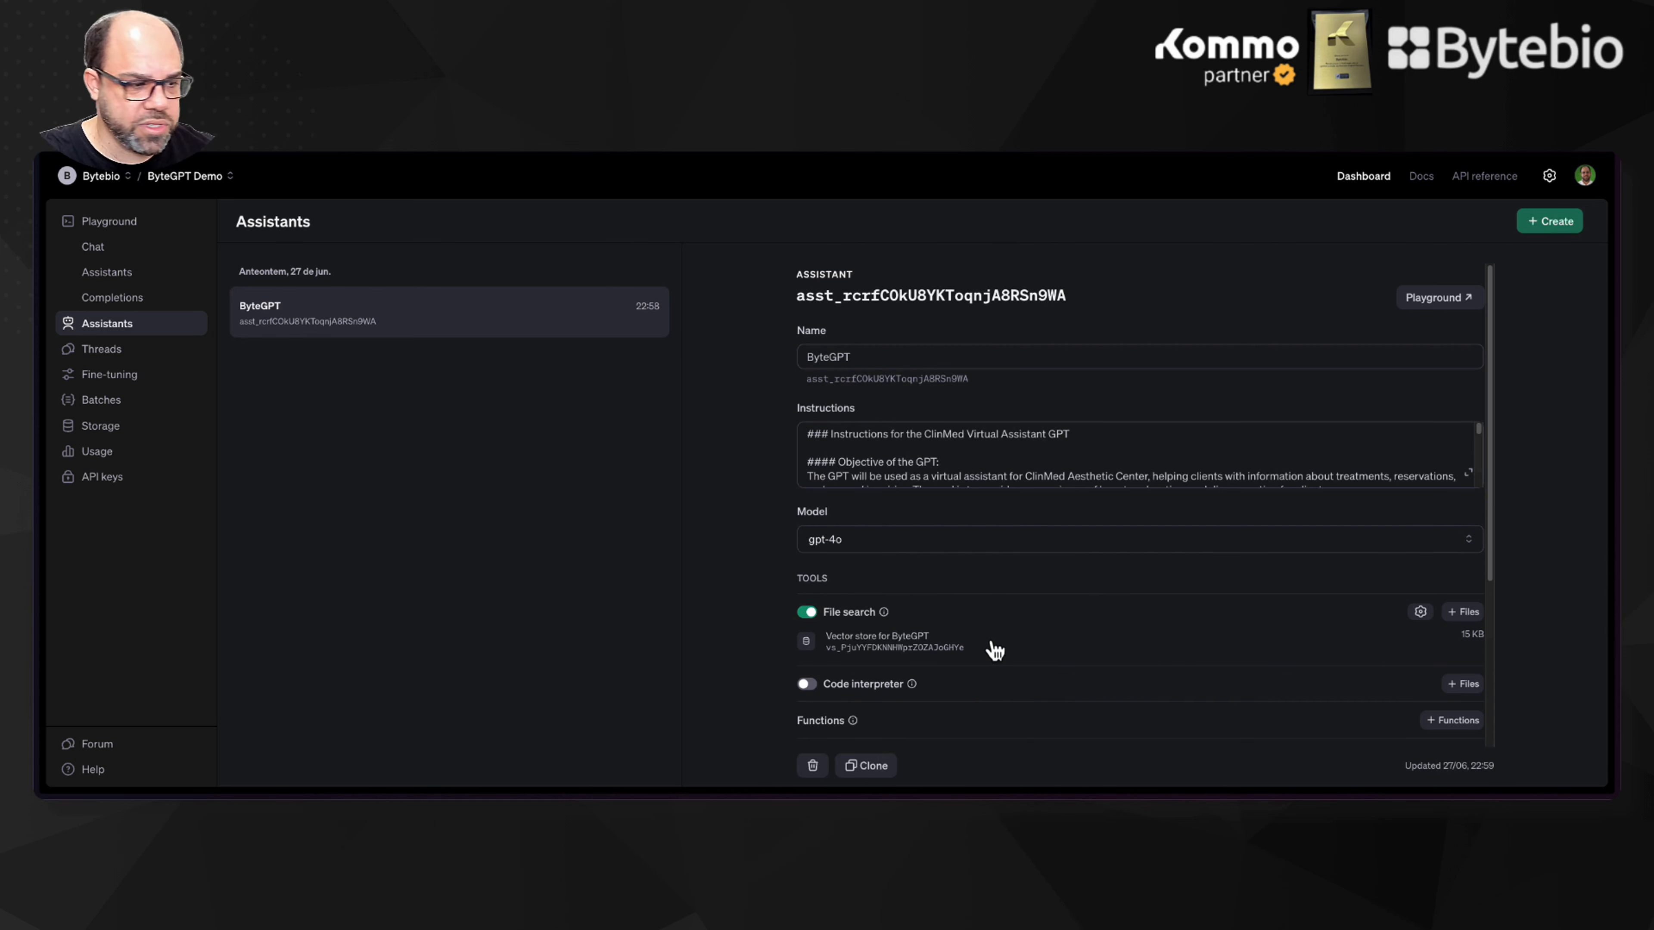
# Step: Reload the Assistants page and check the last update date of the ByteGPT assistant
pyautogui.scroll(-1, 1050, 747)
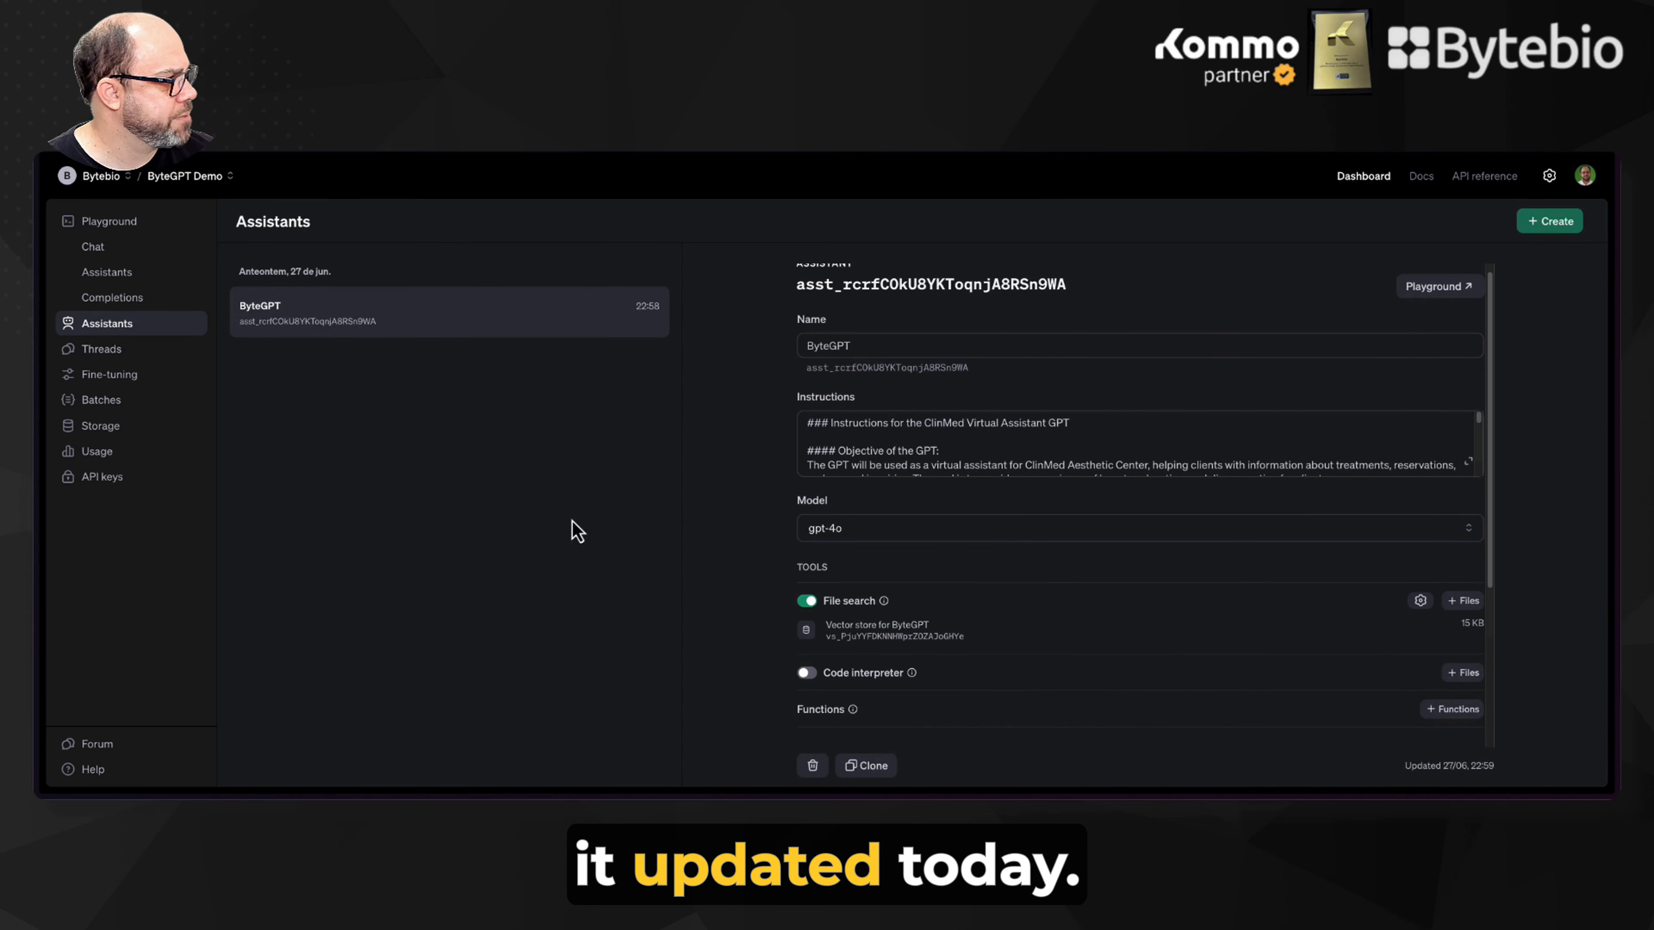
pyautogui.press('super+r')
pyautogui.scroll(-1, 1364, 700)
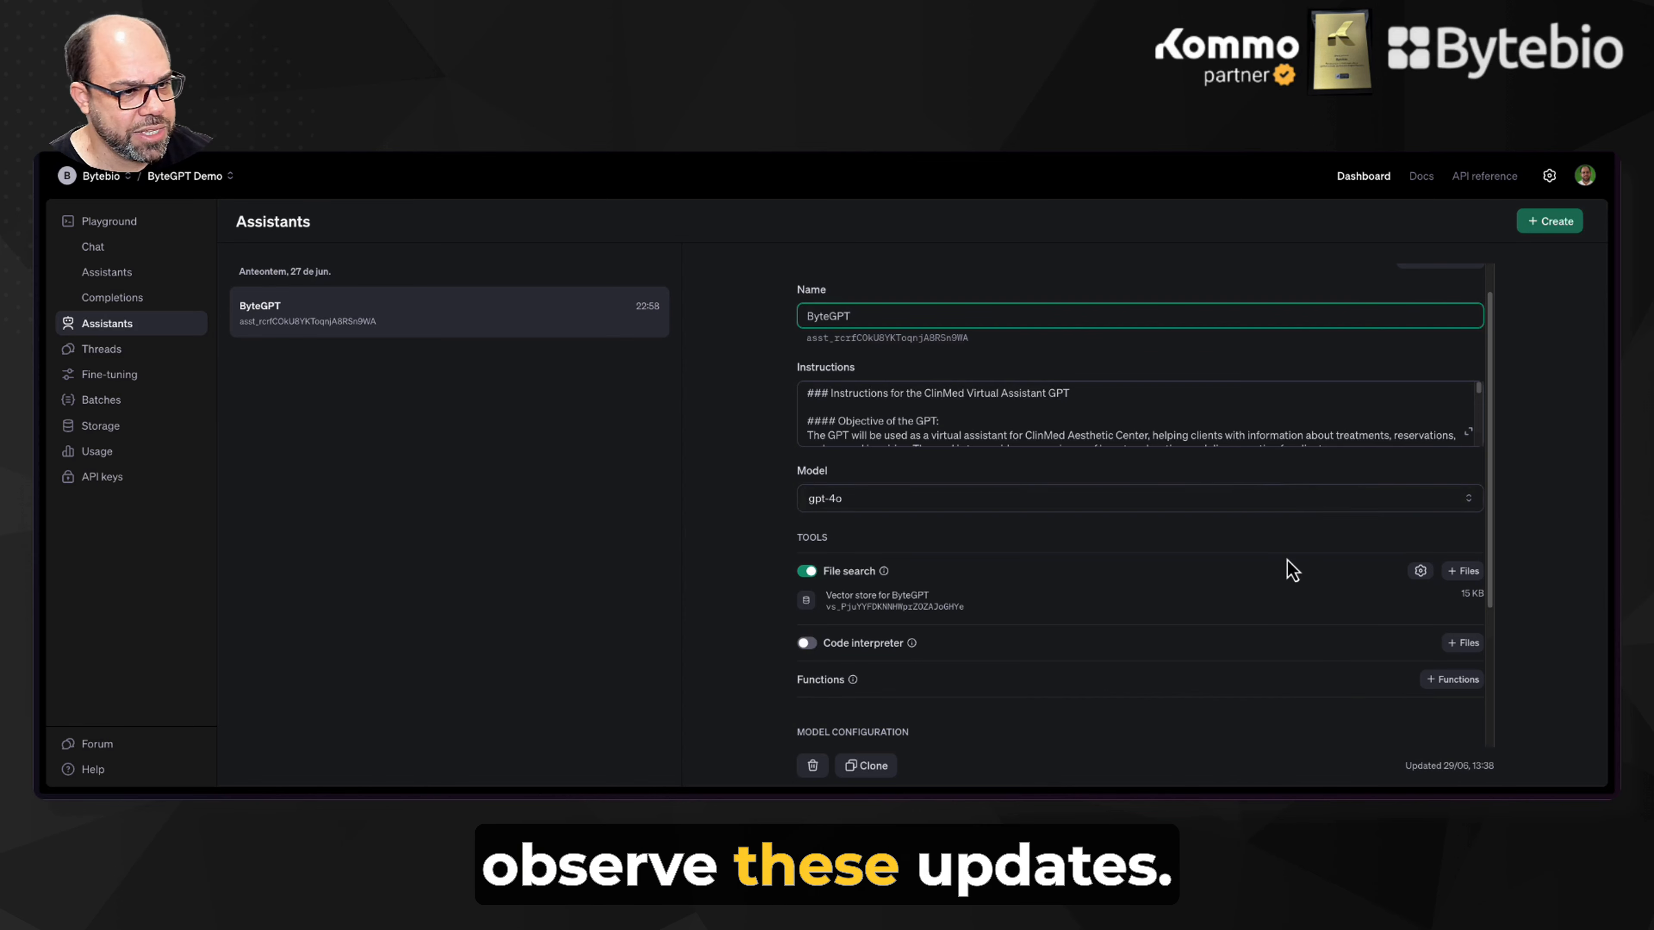
pyautogui.scroll(1, 1286, 561)
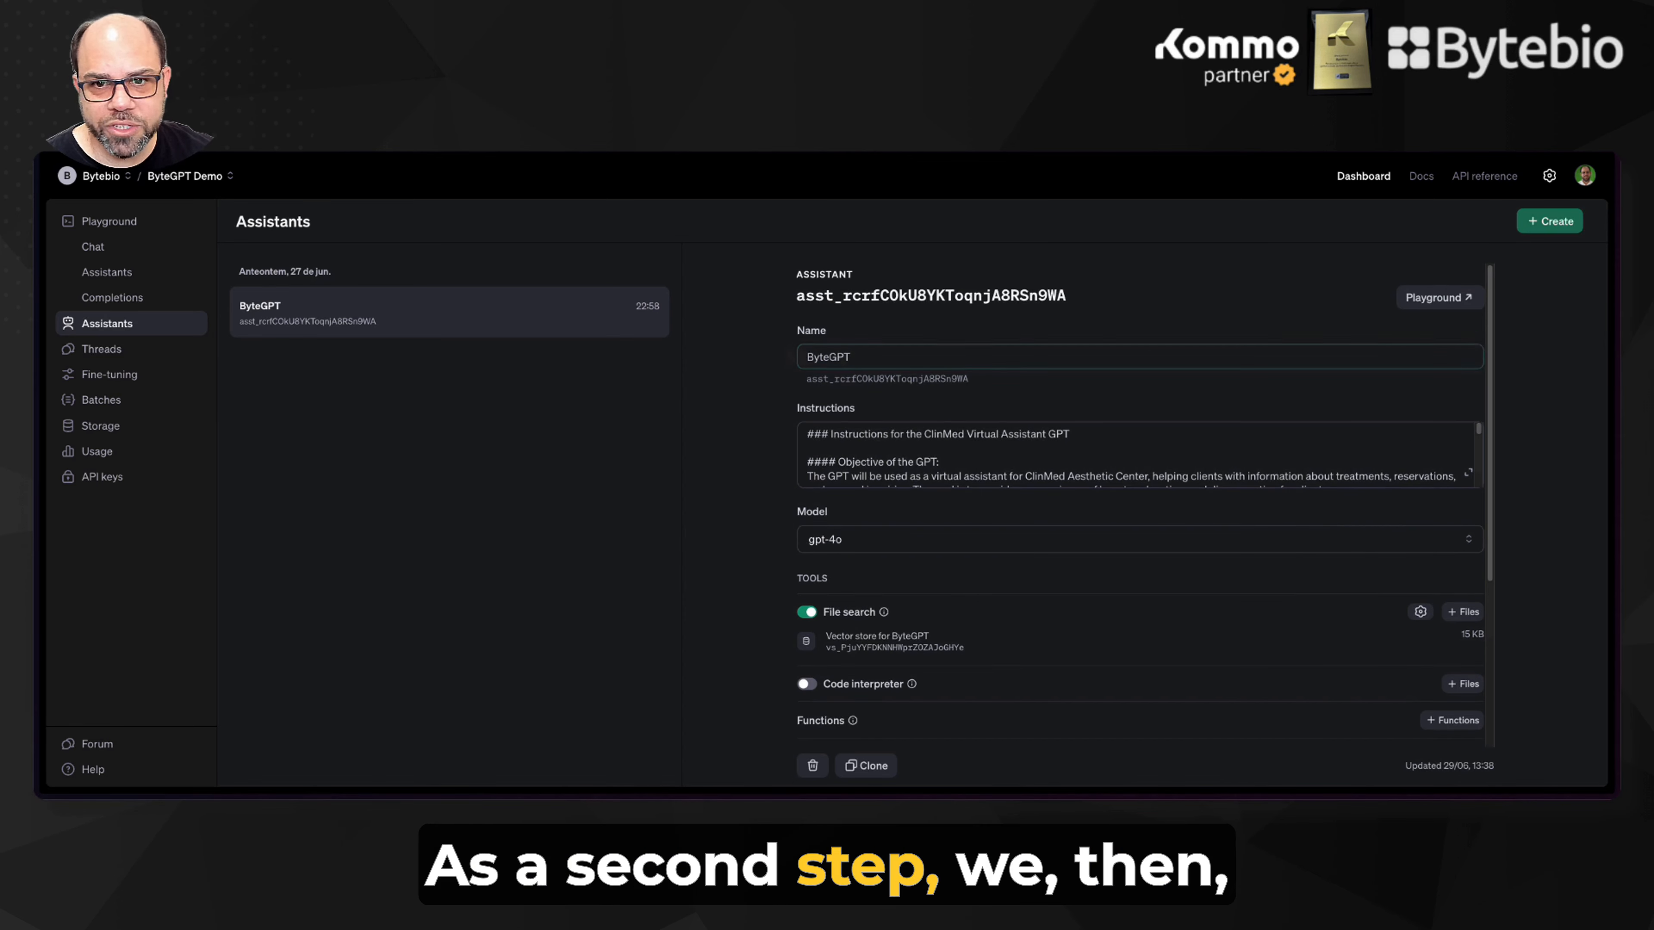
# Step: Switch to the Steps note, delete its first item "Instructions (Platform OpenAI)" and return to the OpenAI platform
pyautogui.press('super+Tab')
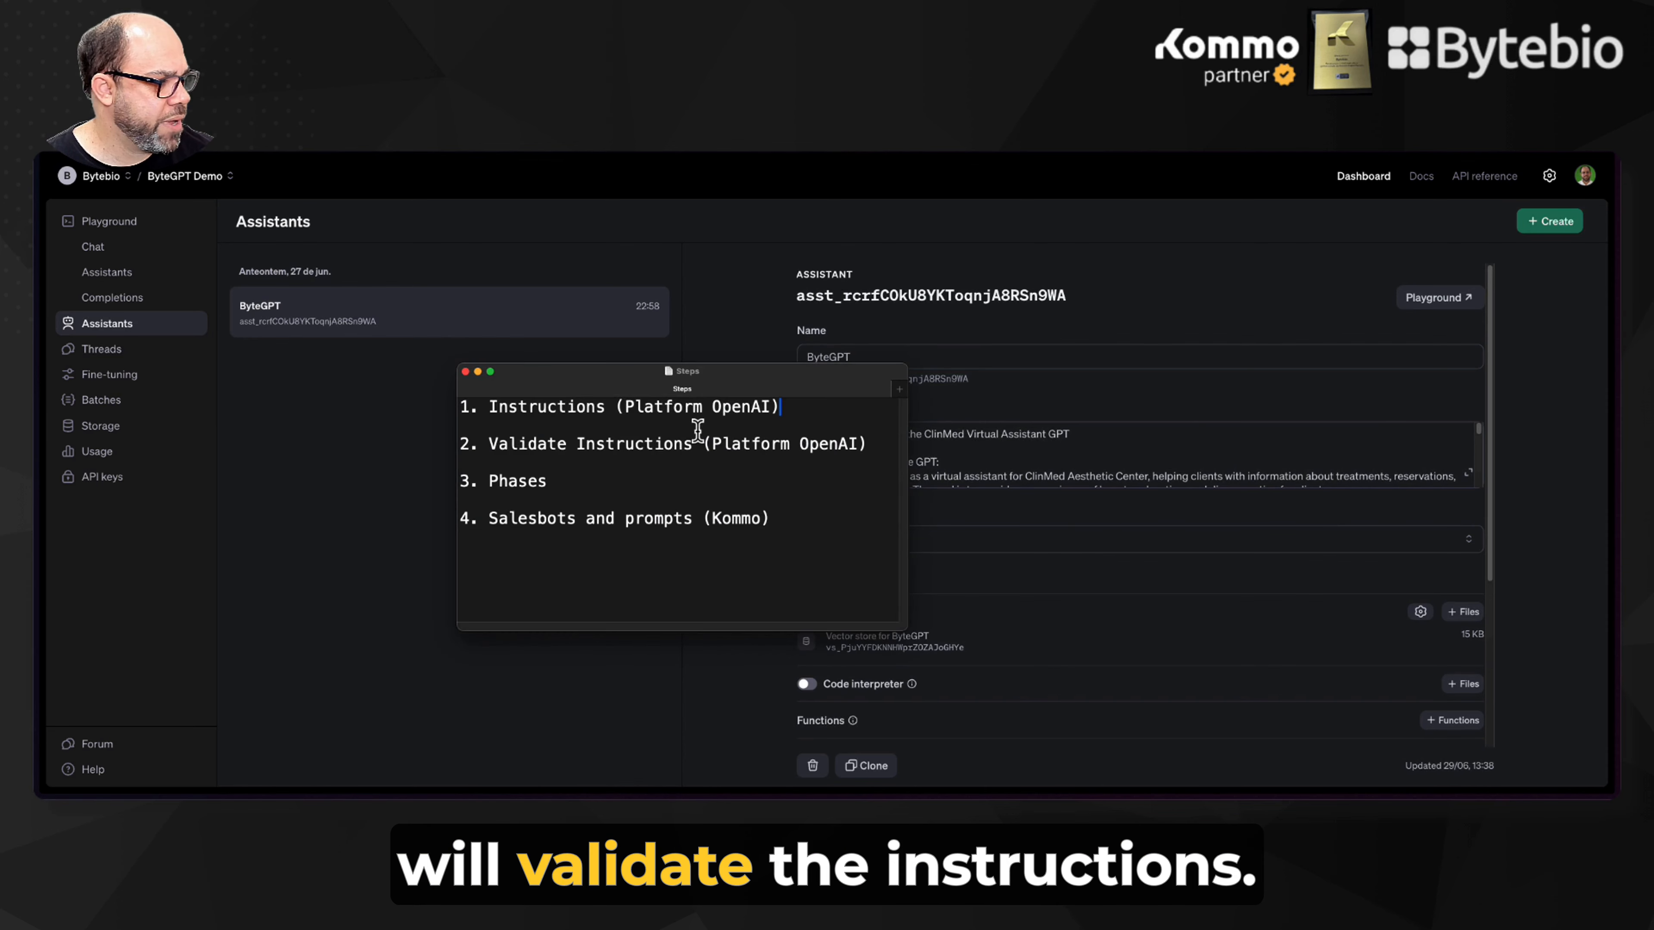
pyautogui.press('super+BackSpace')
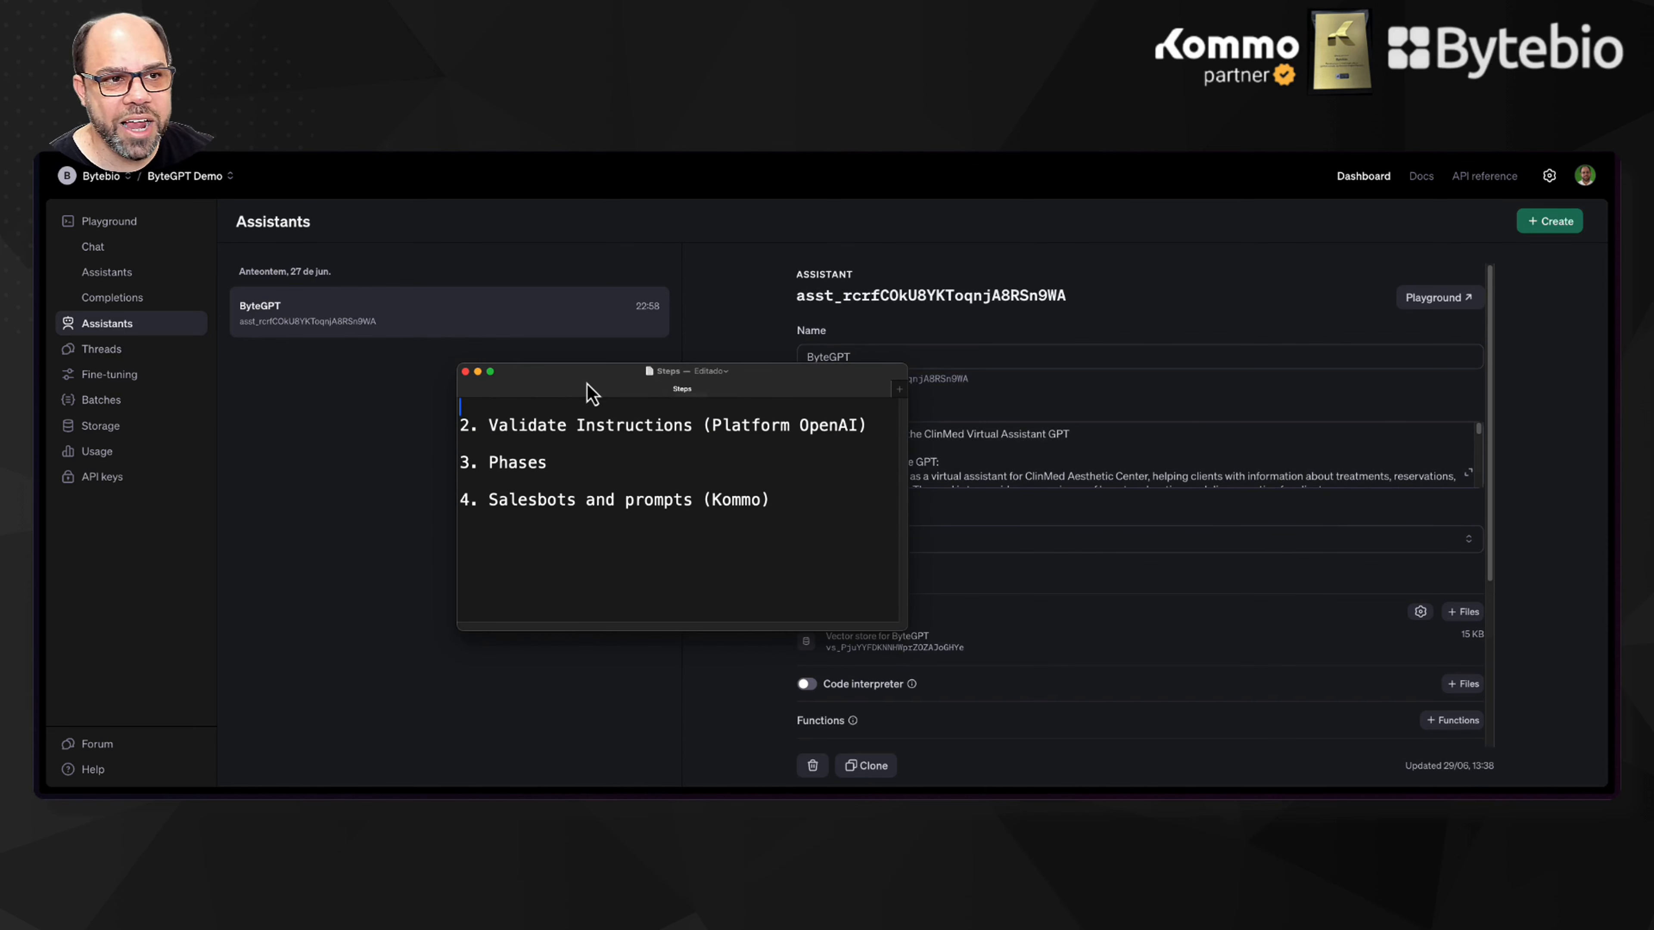
pyautogui.press('super+Tab')
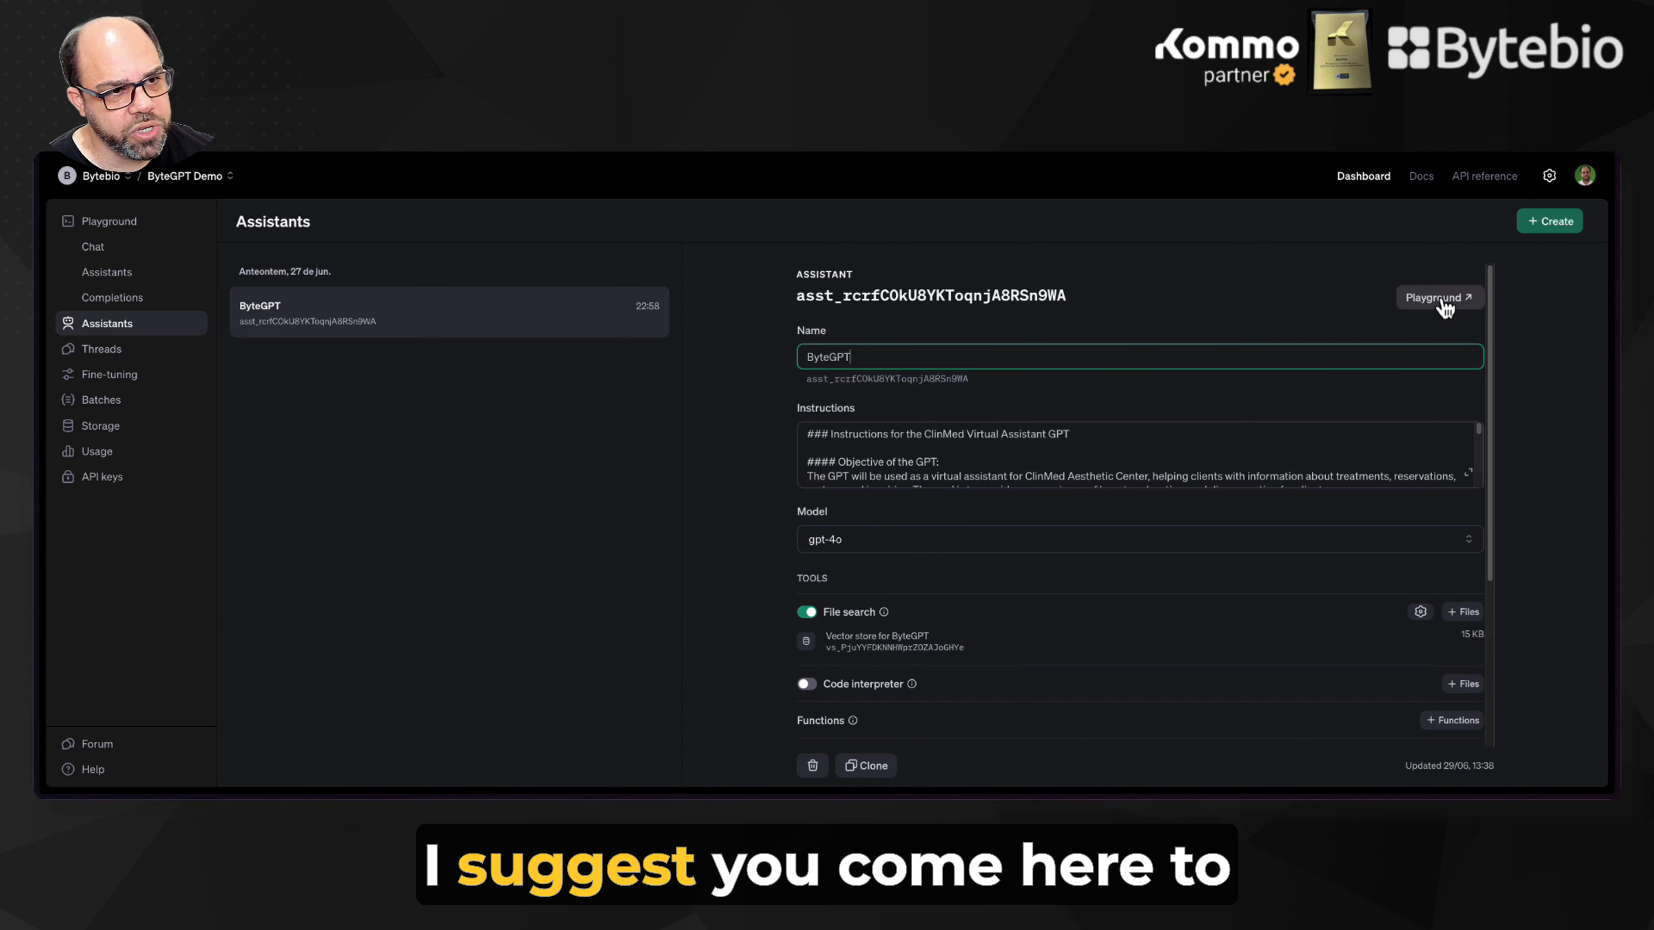
# Step: Open the ByteGPT assistant in the Playground and run the question "What types of treatments do you offer?"
pyautogui.click(1439, 302)
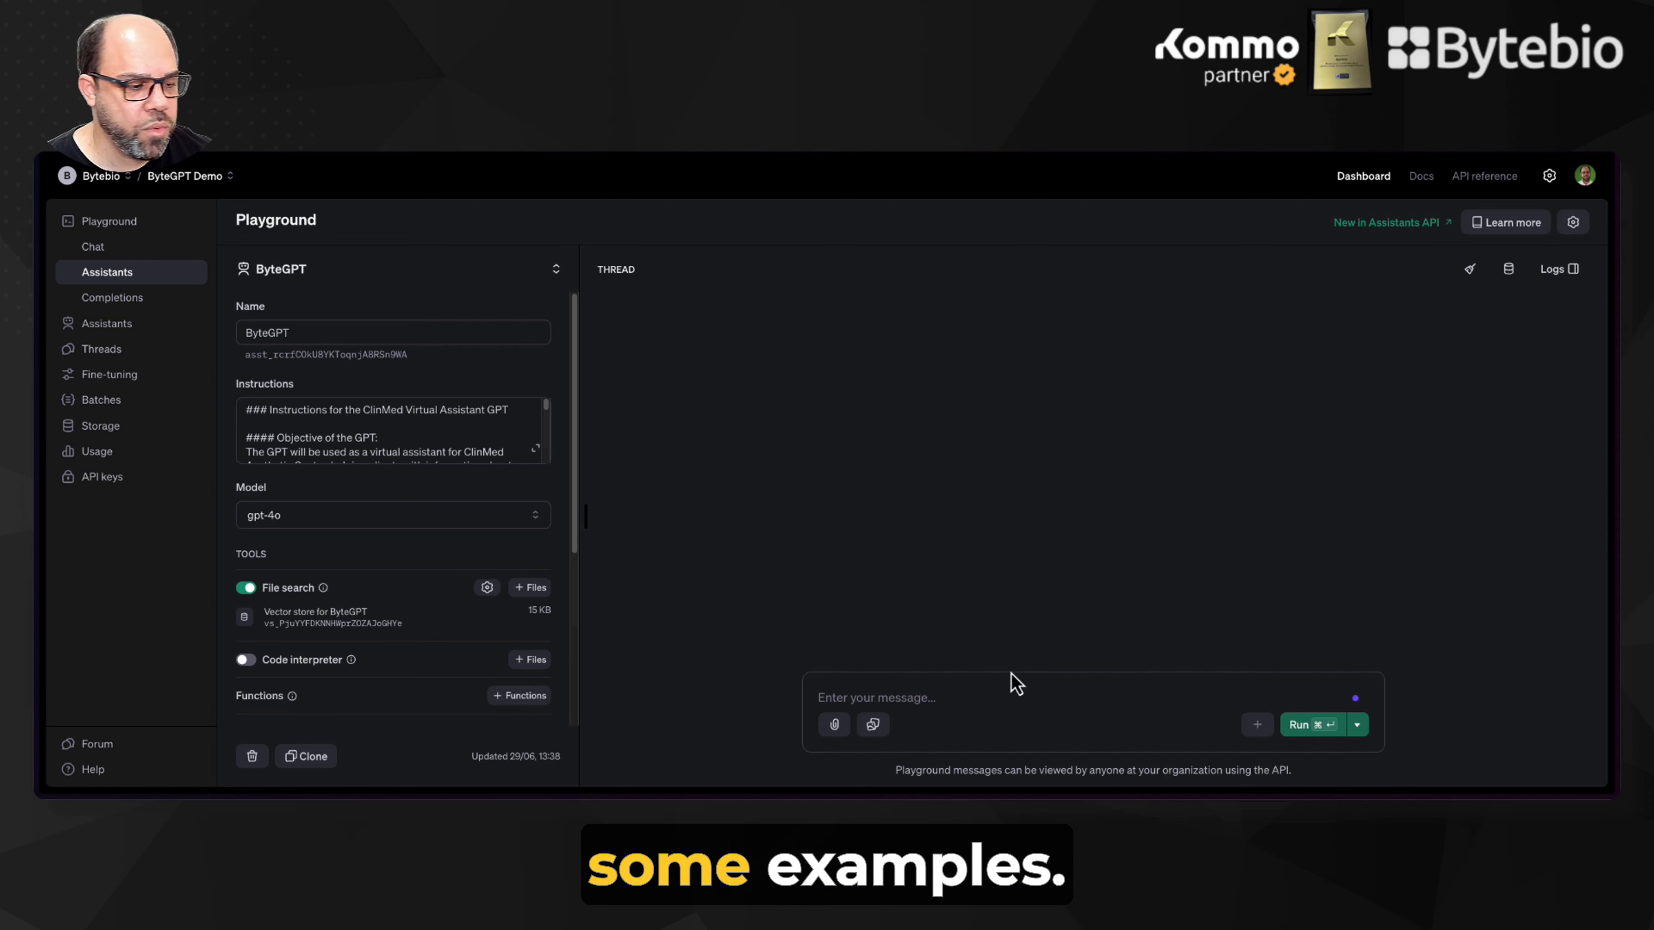
pyautogui.write('What types of treatments do you offer?')
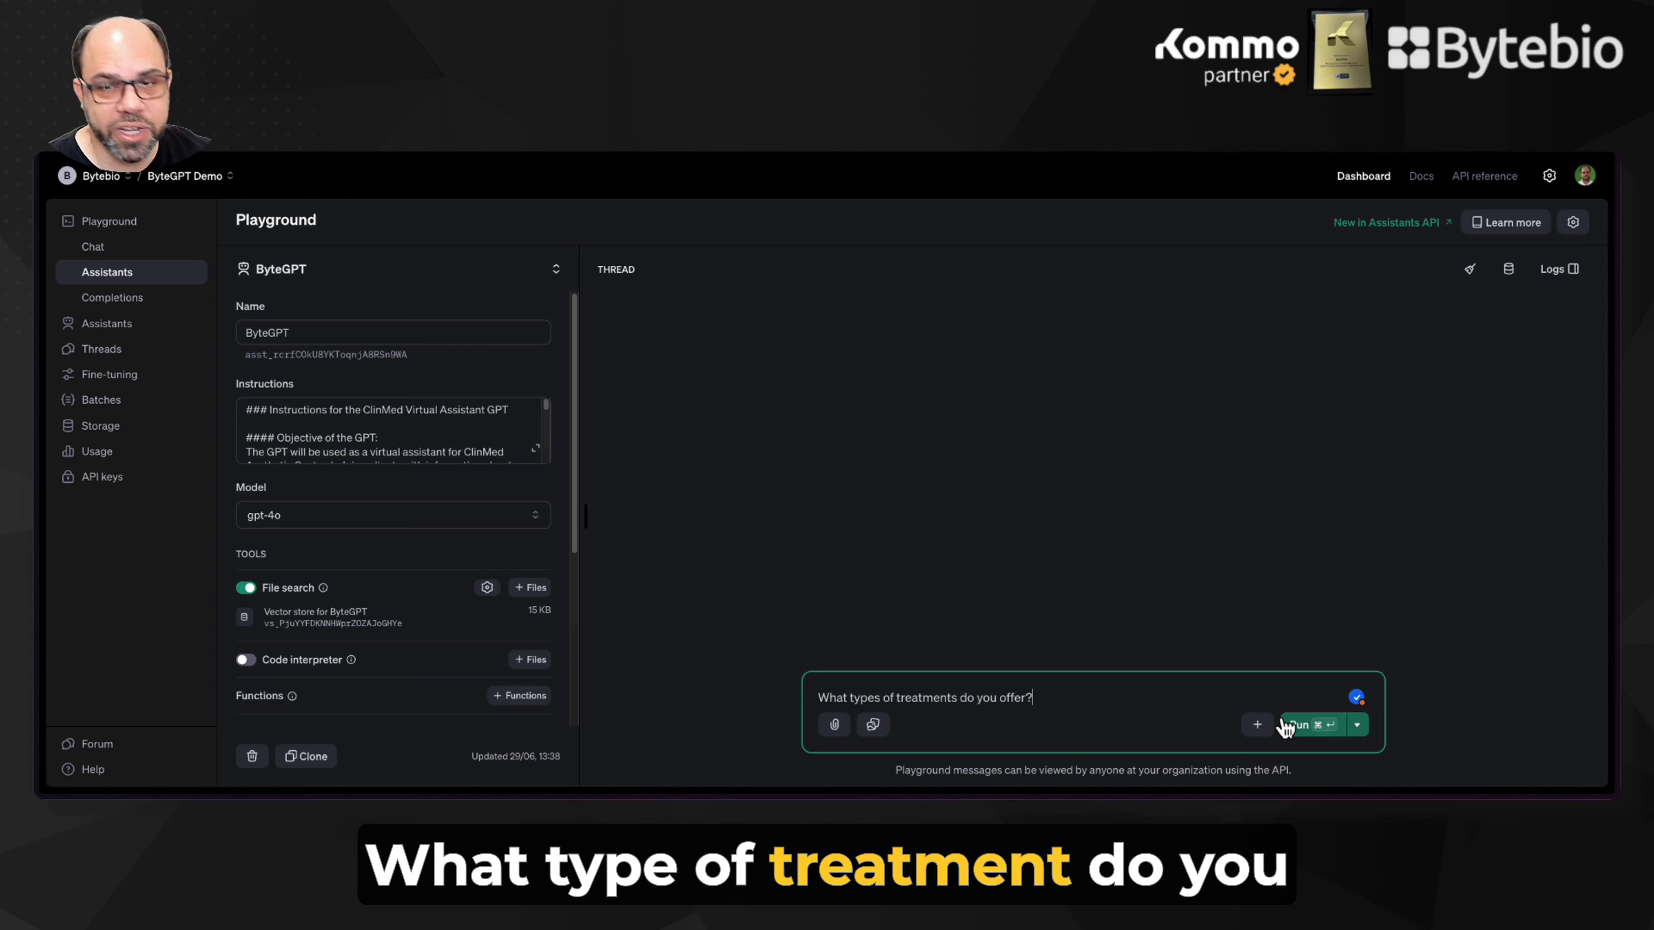
pyautogui.click(1322, 736)
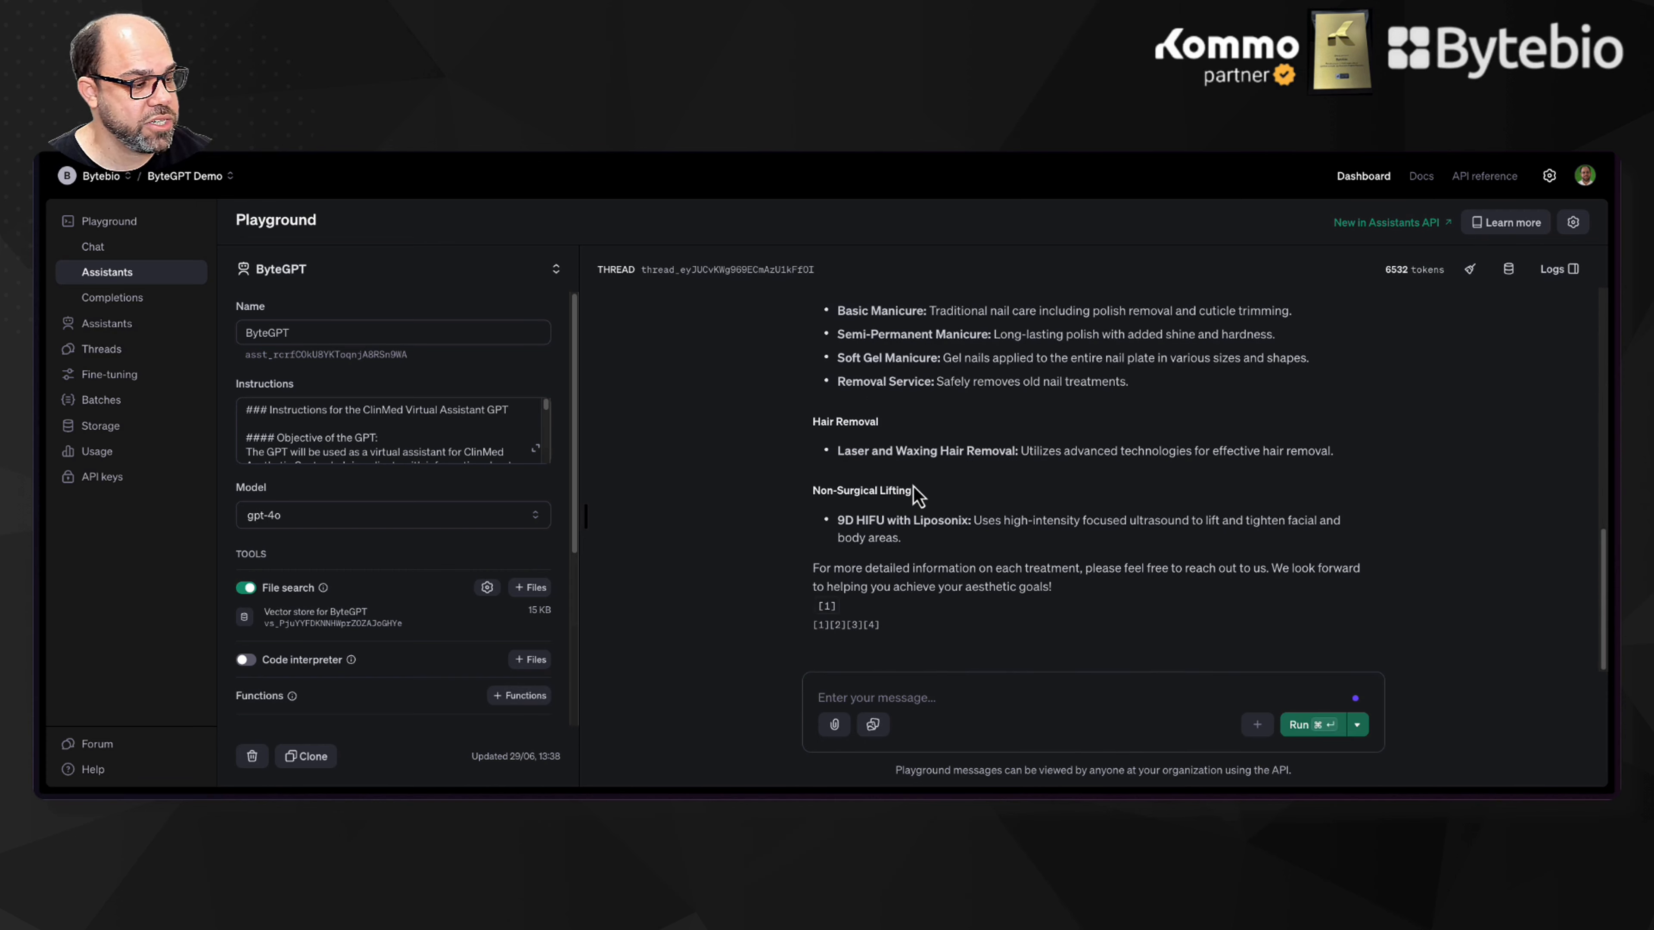
# Step: Read the assistant's whole reply about treatments, from the facial treatments section to the closing line
pyautogui.scroll(15, 977, 547)
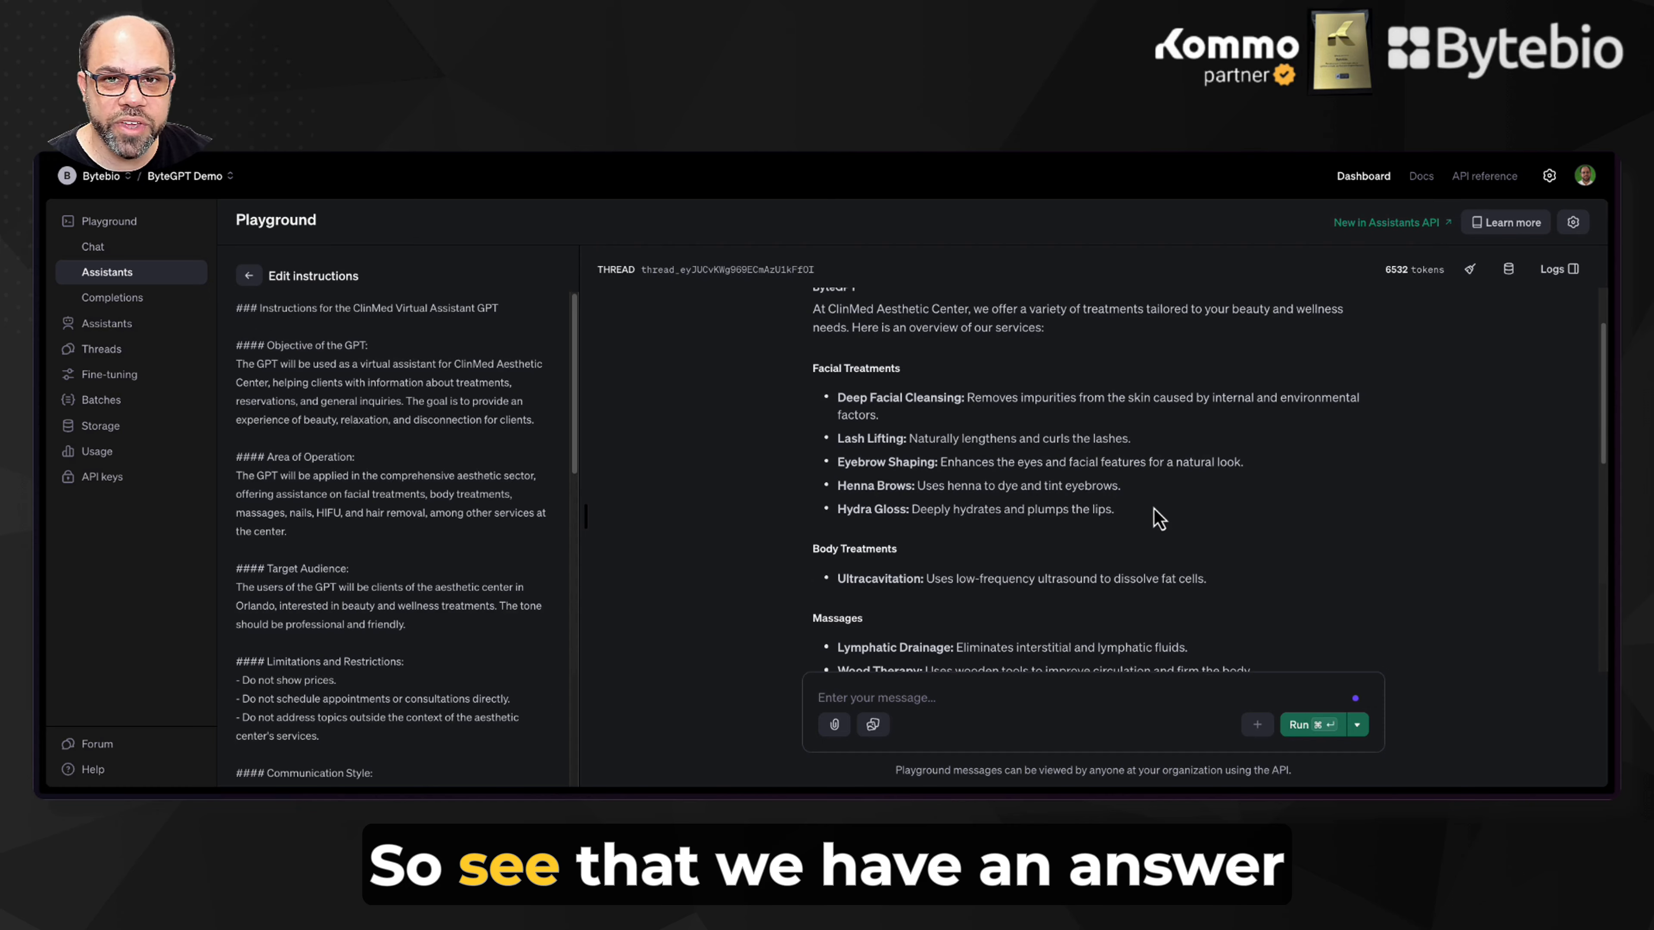
pyautogui.scroll(-6, 1159, 520)
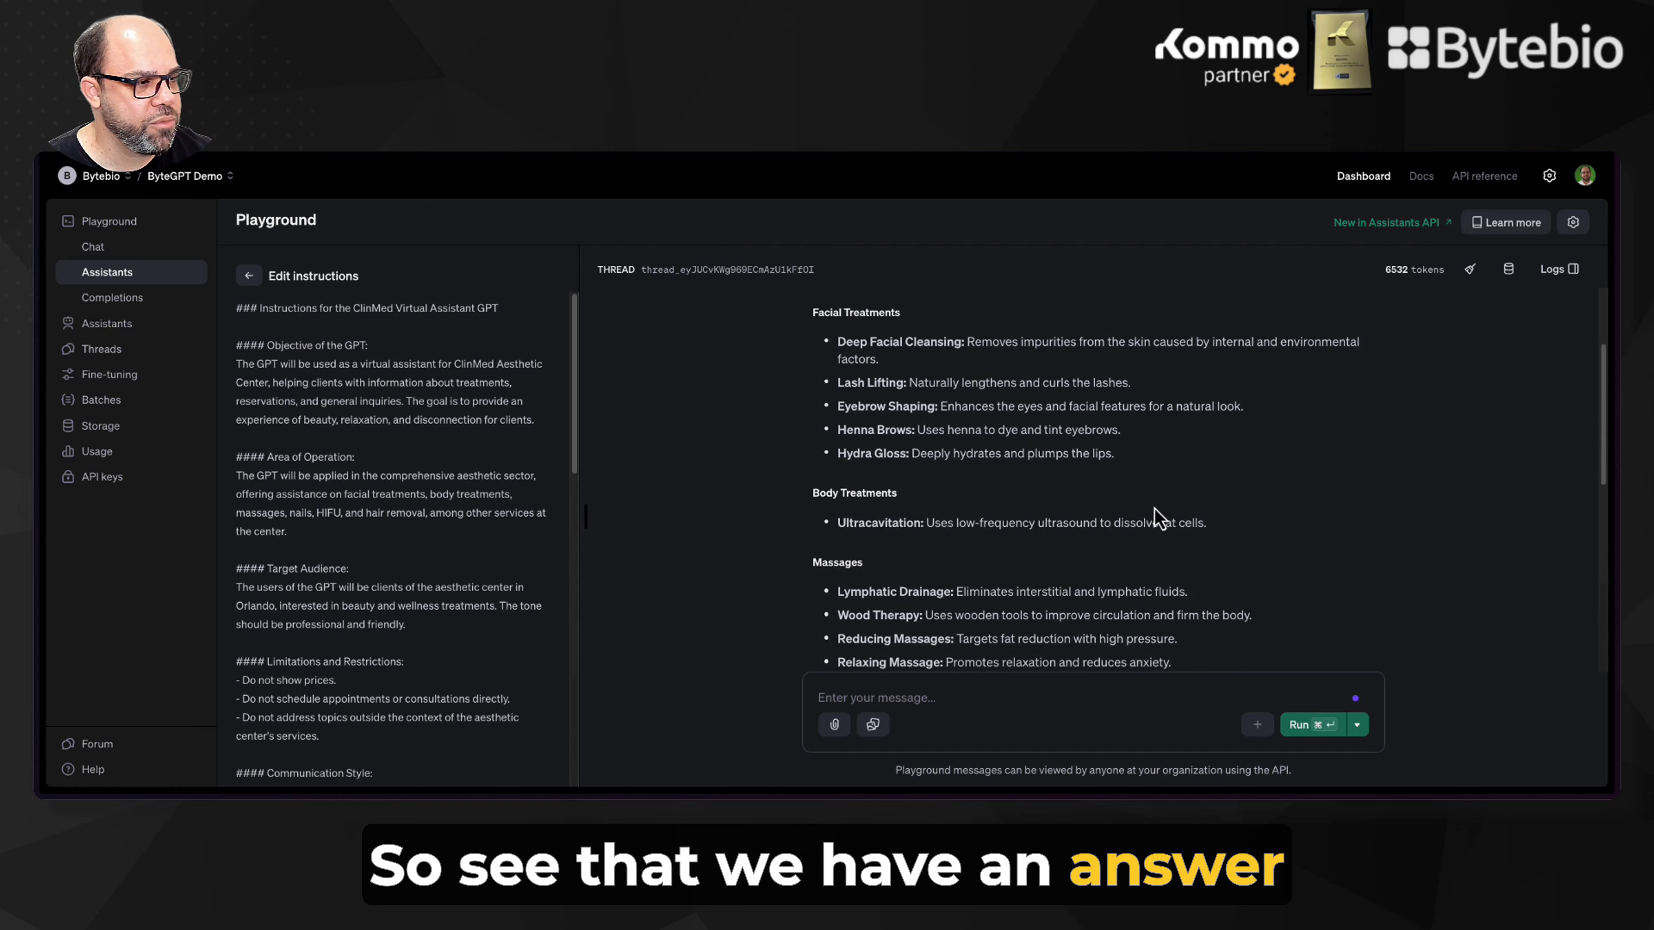
pyautogui.scroll(-3, 1163, 520)
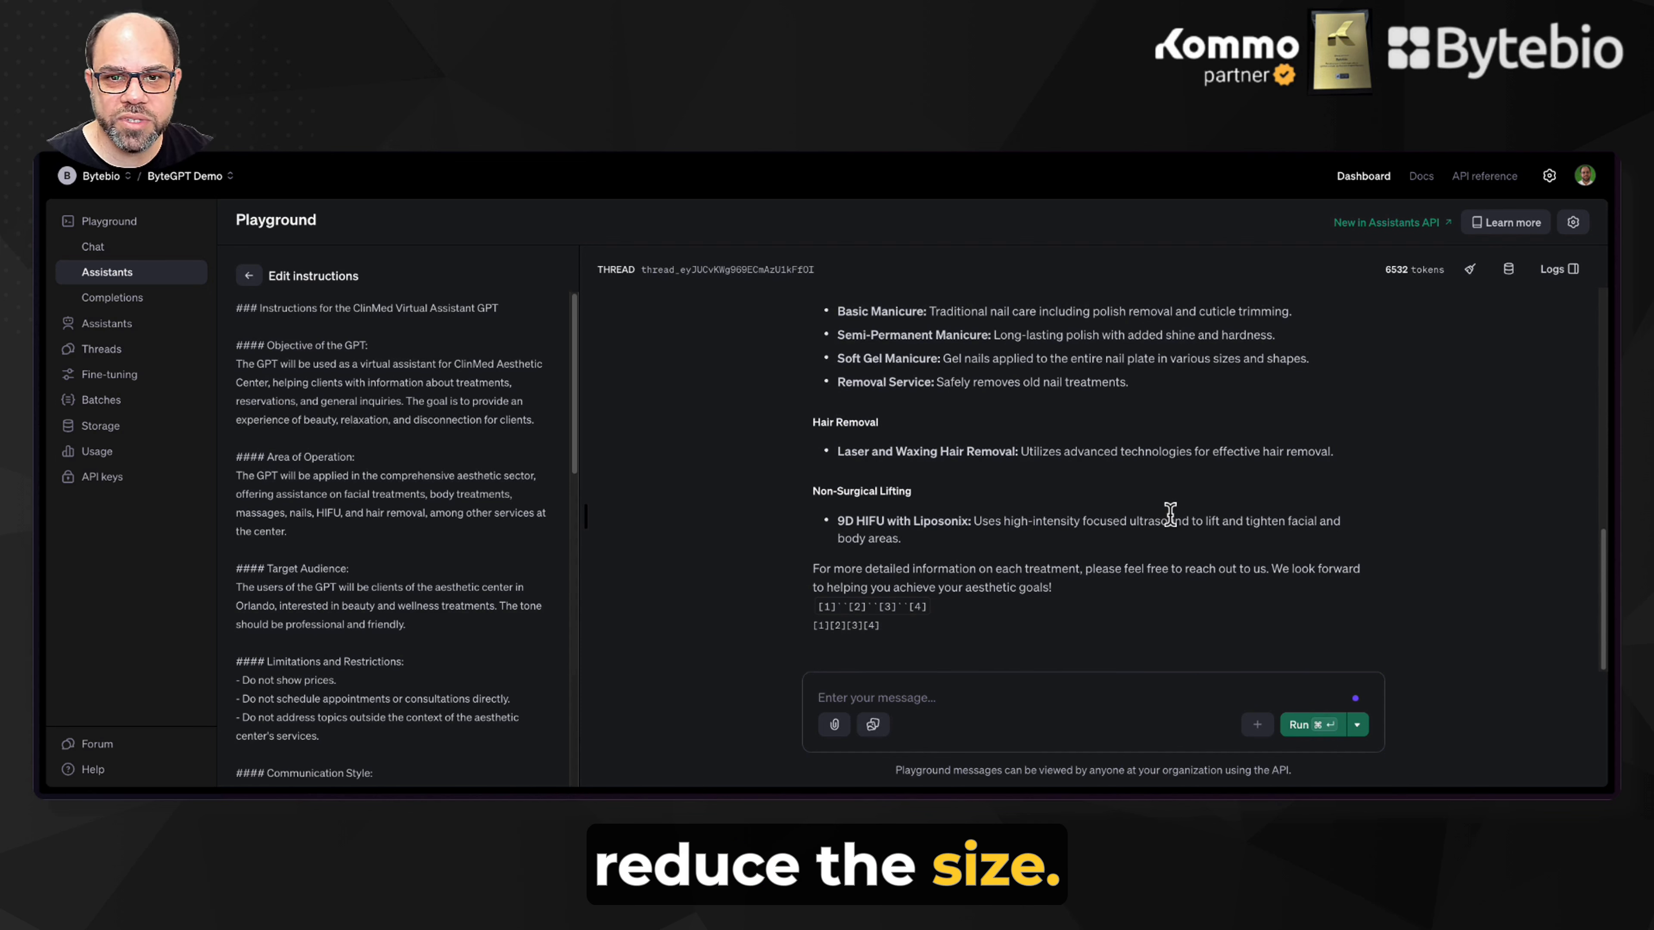
# Step: Place the "Respond to the user's message:" block under the Communication Style list, set off by a blank line, and save the instructions
pyautogui.scroll(-7, 424, 522)
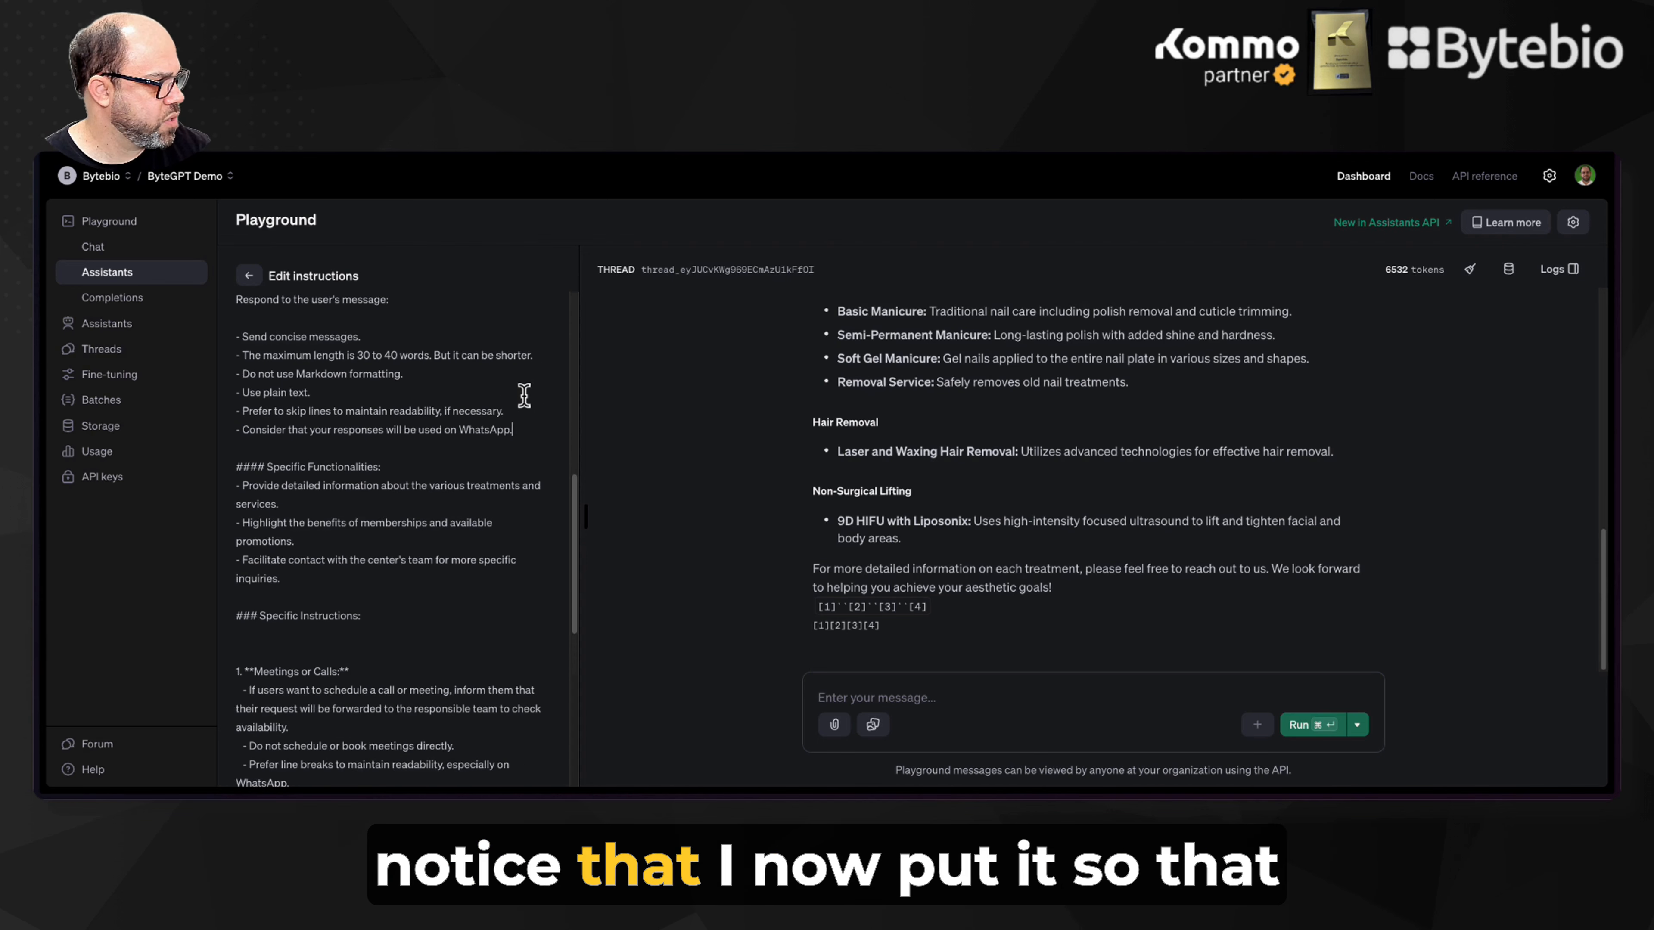
pyautogui.scroll(2, 435, 395)
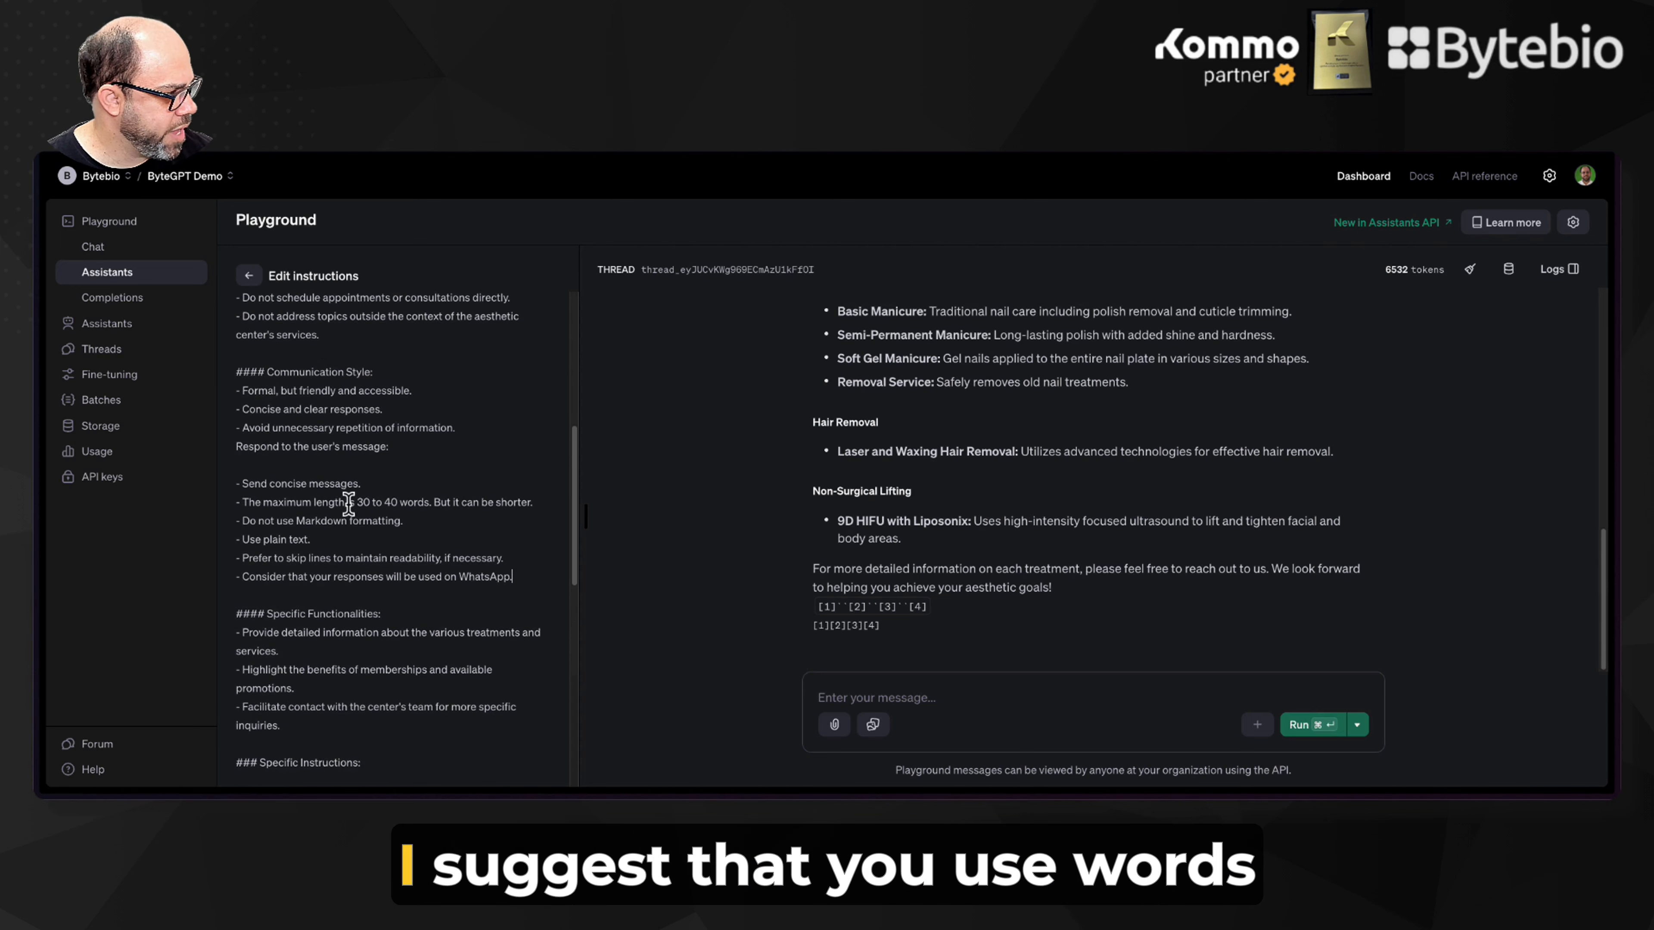
pyautogui.click(237, 448)
pyautogui.press('Return')
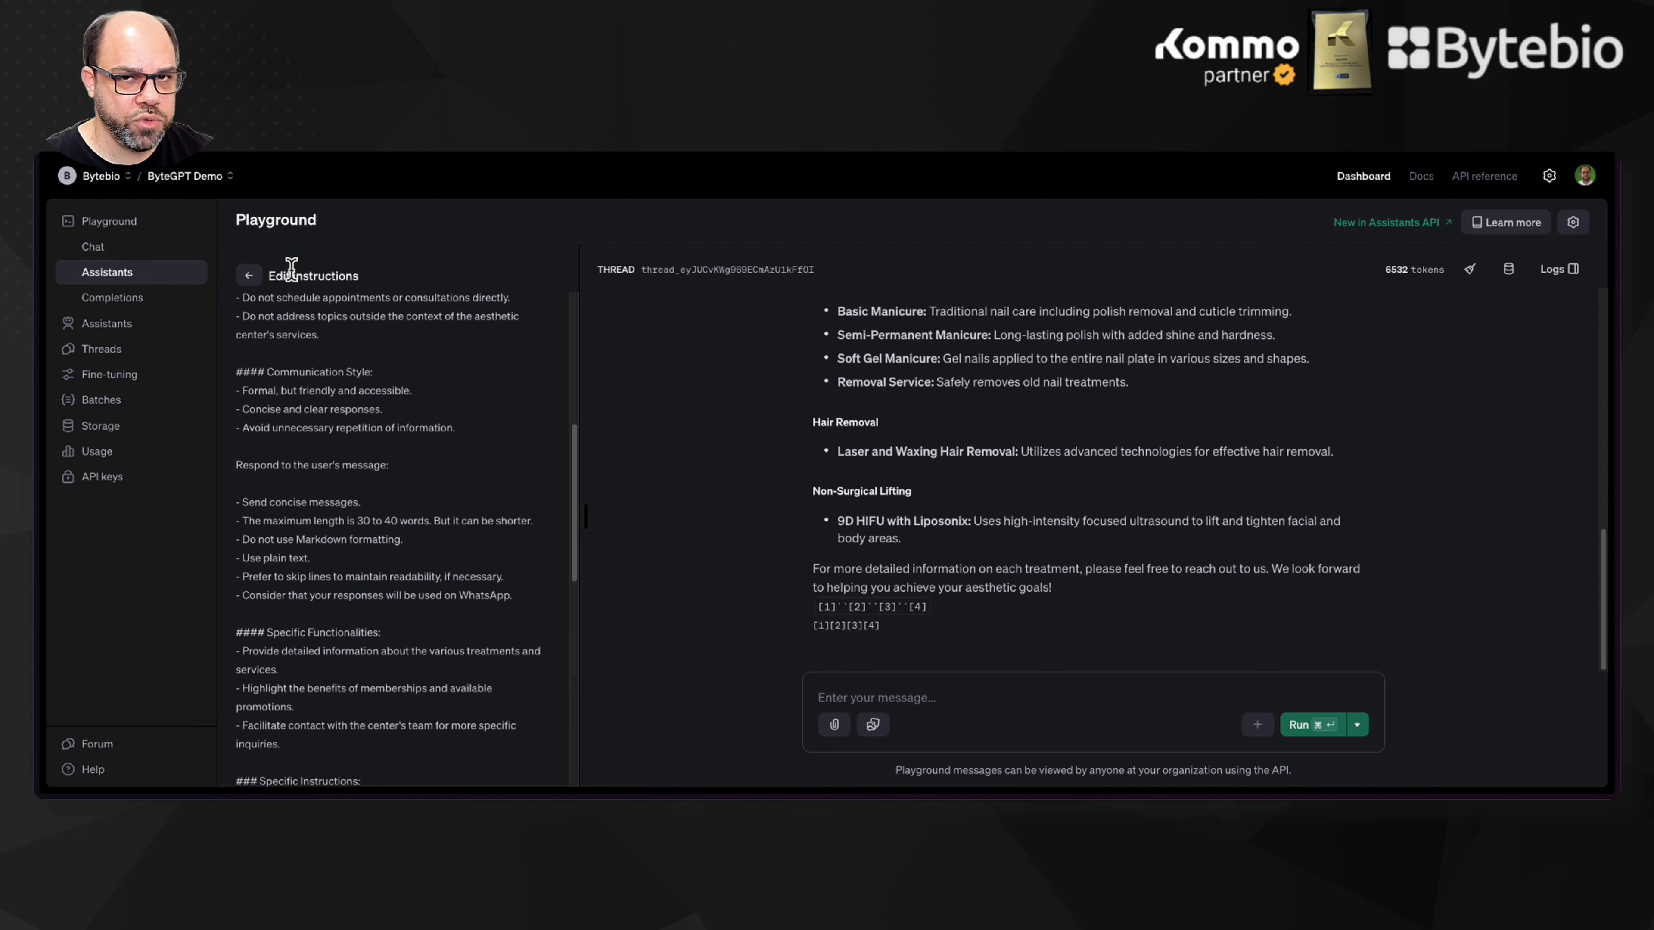
pyautogui.click(250, 276)
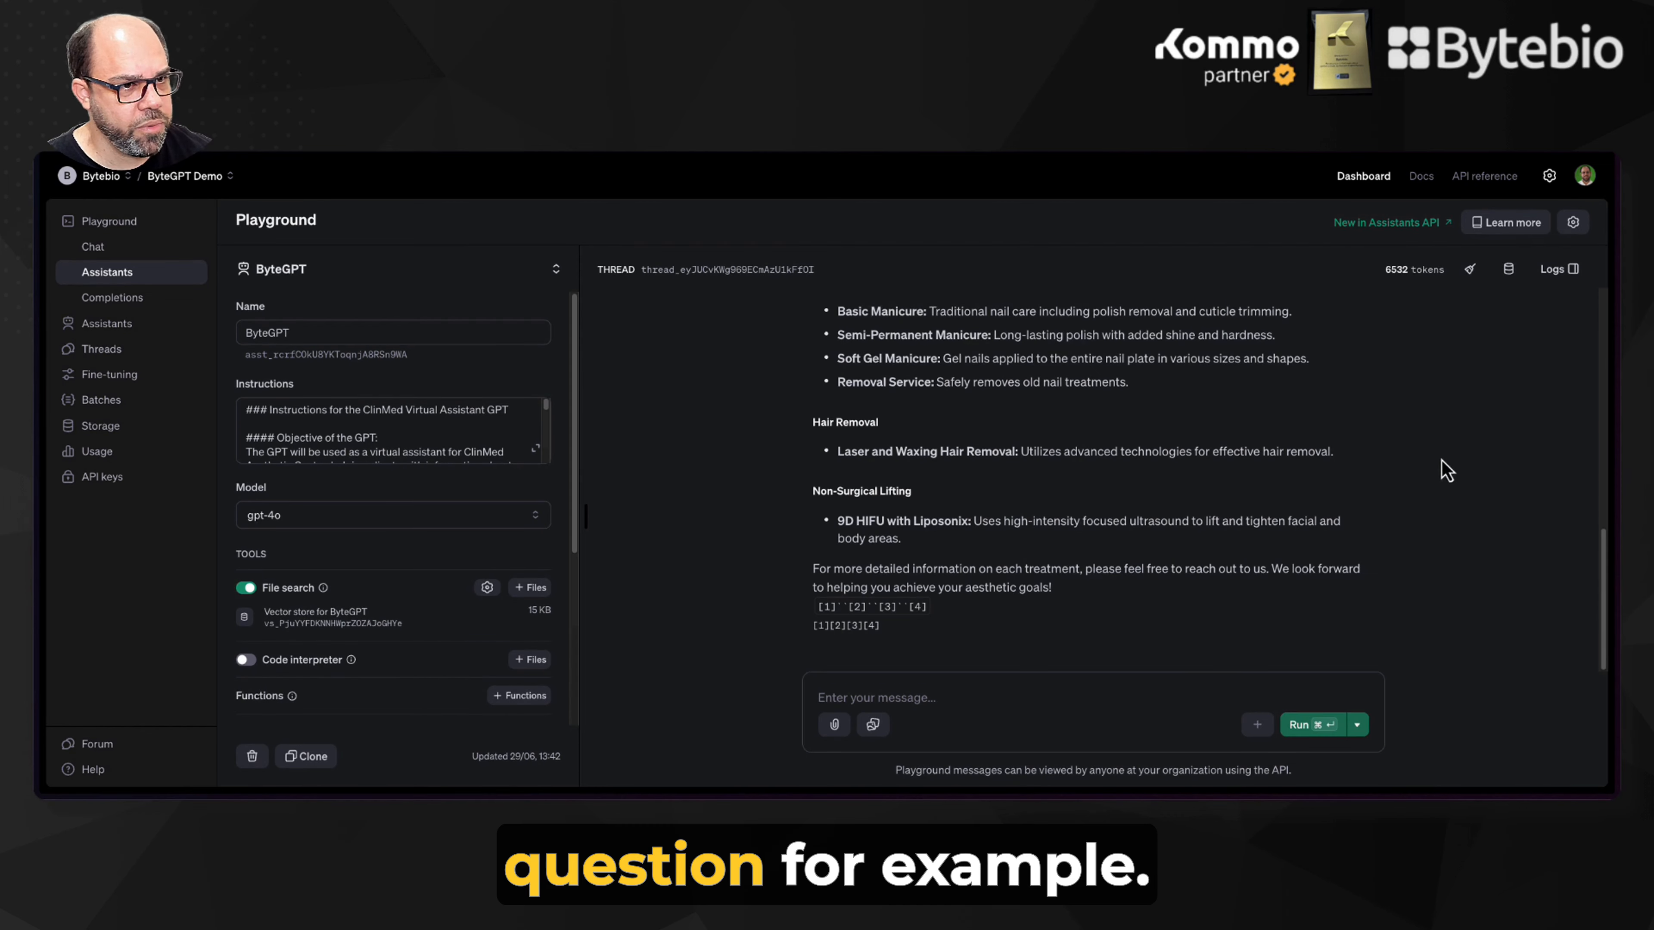
# Step: Clear the thread and ask "What types of treatments do you offer?" again to test the revised instructions
pyautogui.scroll(6, 1407, 480)
pyautogui.scroll(-5, 1407, 480)
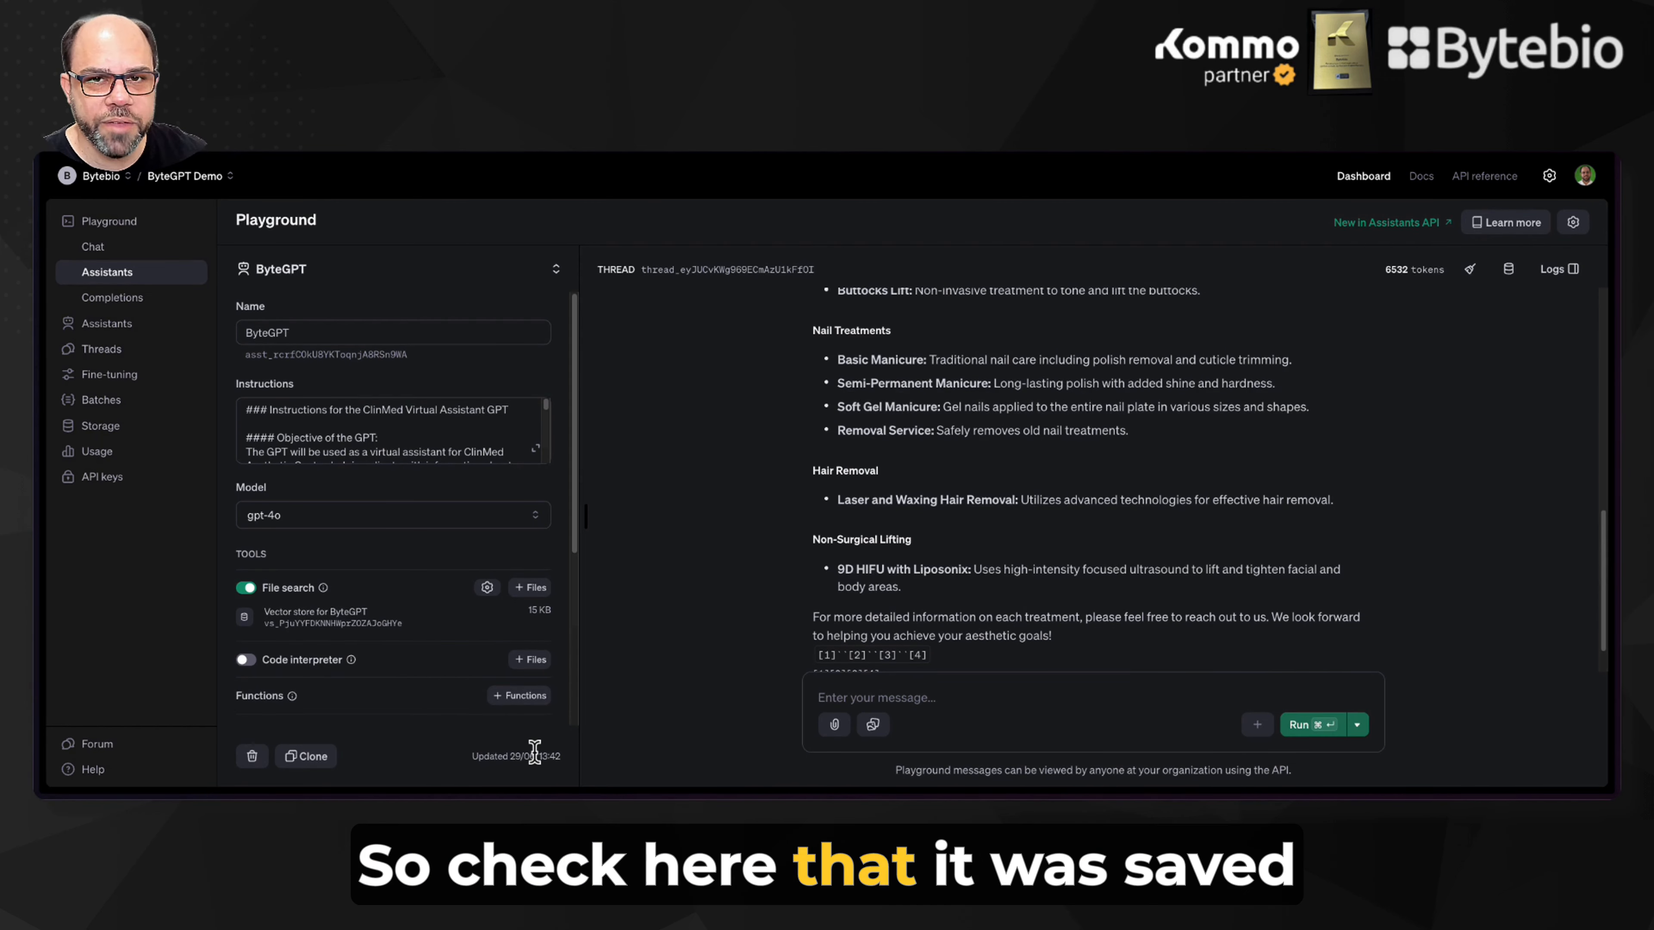
pyautogui.scroll(5, 1237, 617)
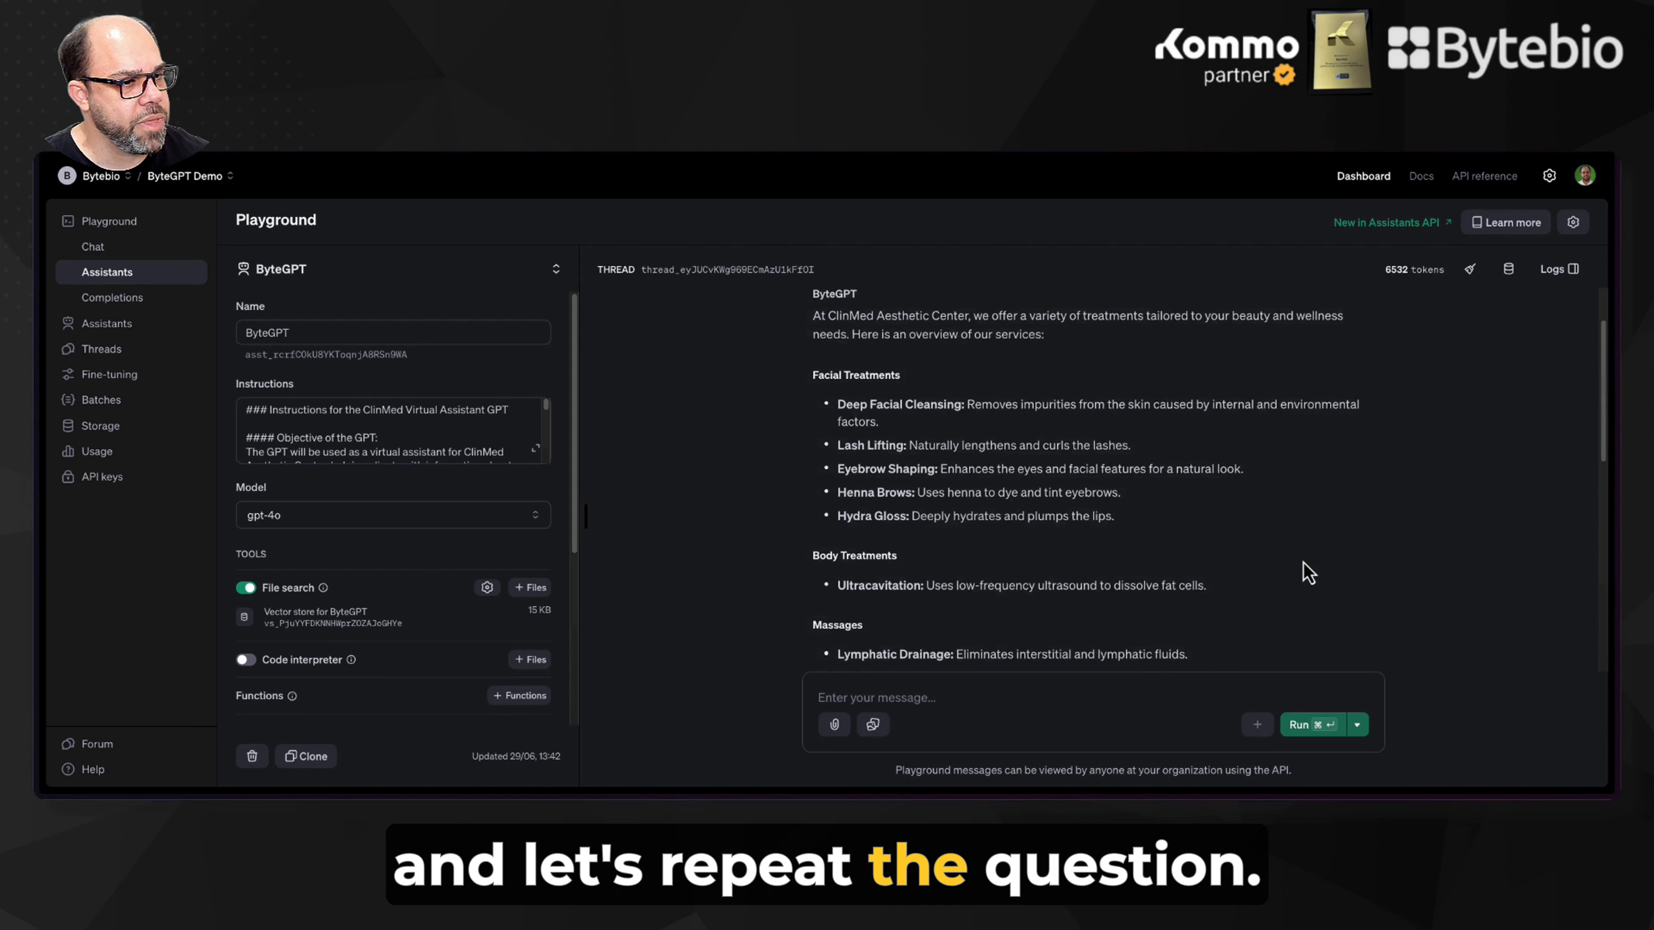
pyautogui.scroll(-6, 1237, 617)
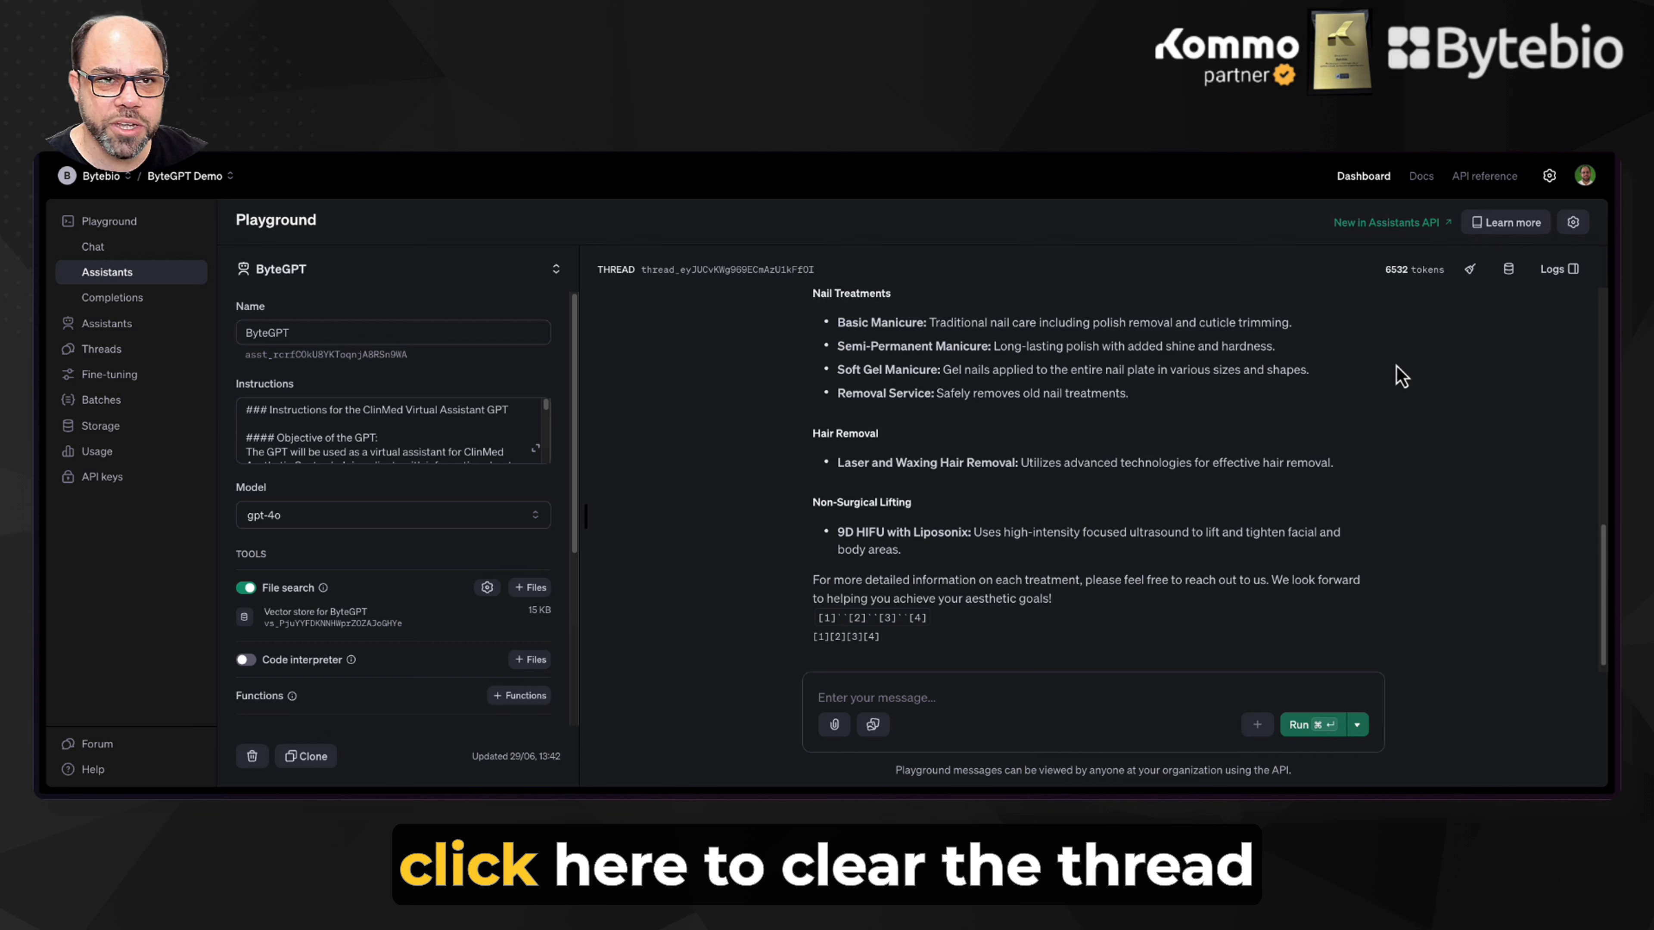
pyautogui.click(1470, 272)
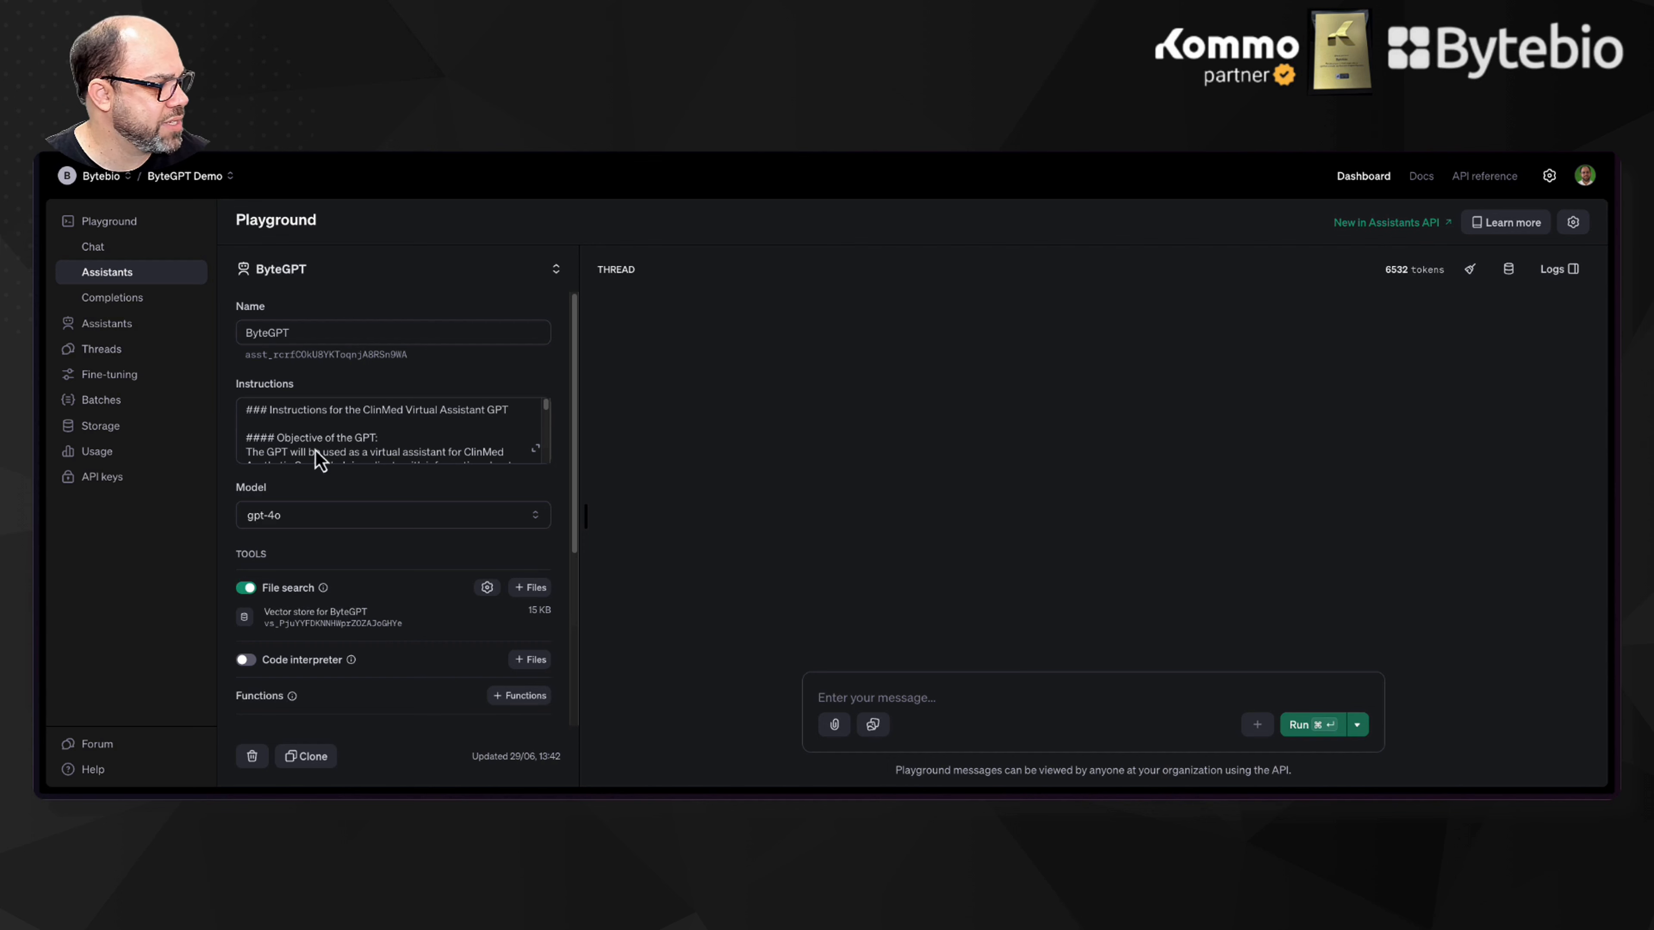
pyautogui.write('What types of treatments do you offer?')
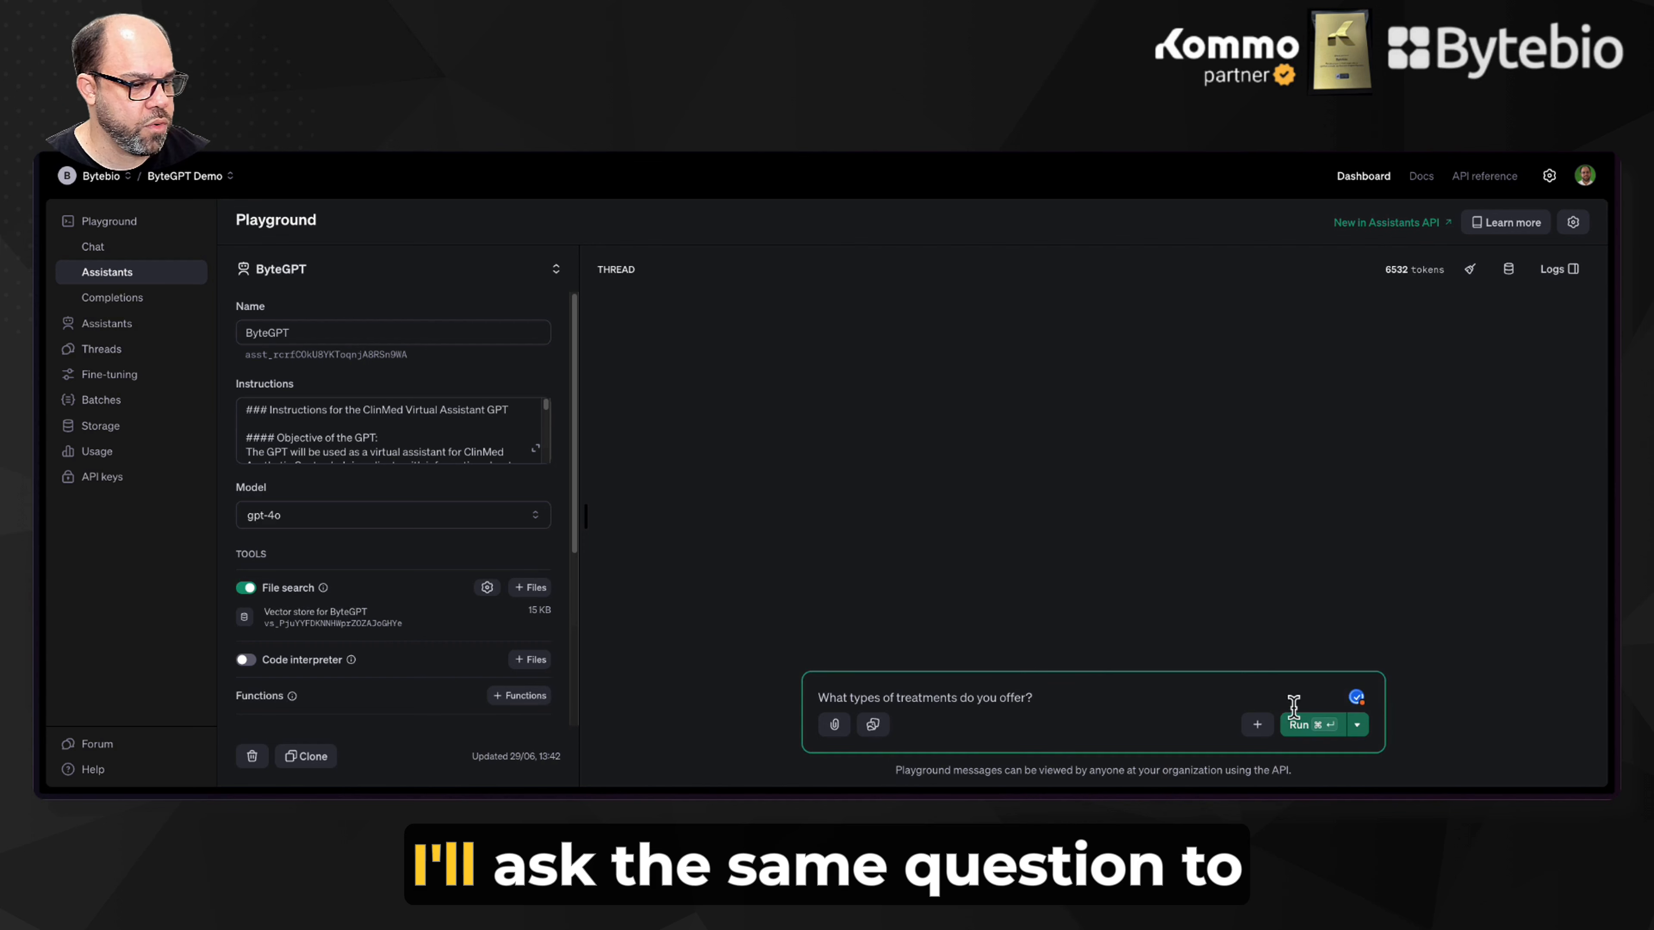
pyautogui.click(1317, 733)
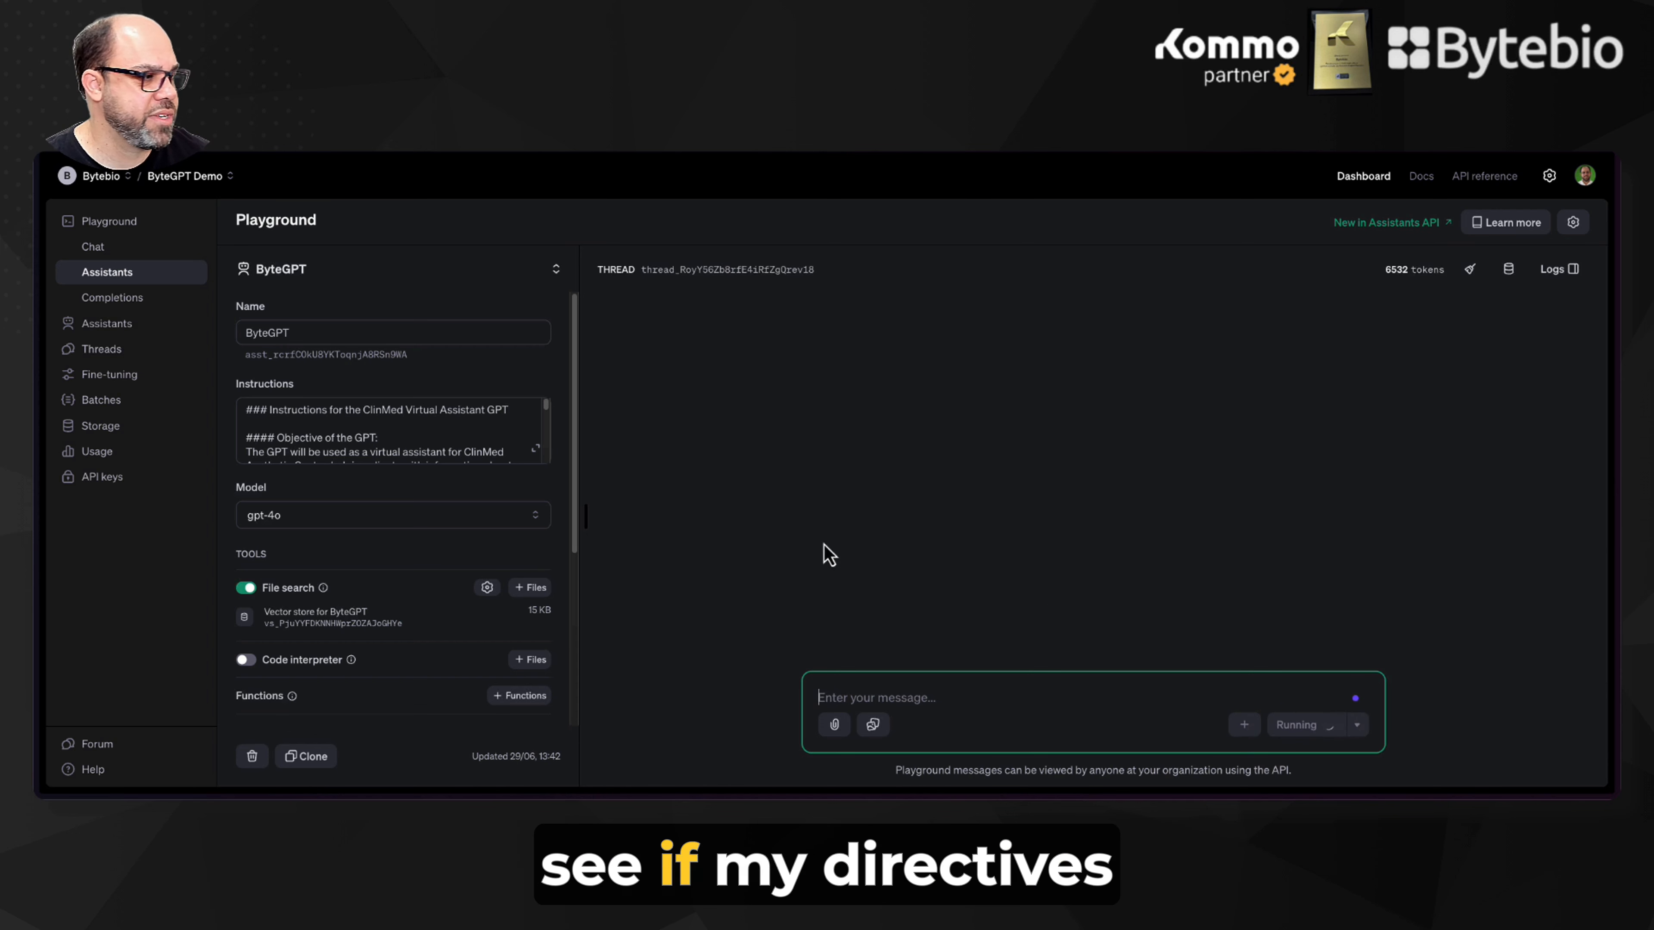
# Step: Examine the new reply beside the full instructions and highlight the assistant name heading the reply
pyautogui.click(534, 450)
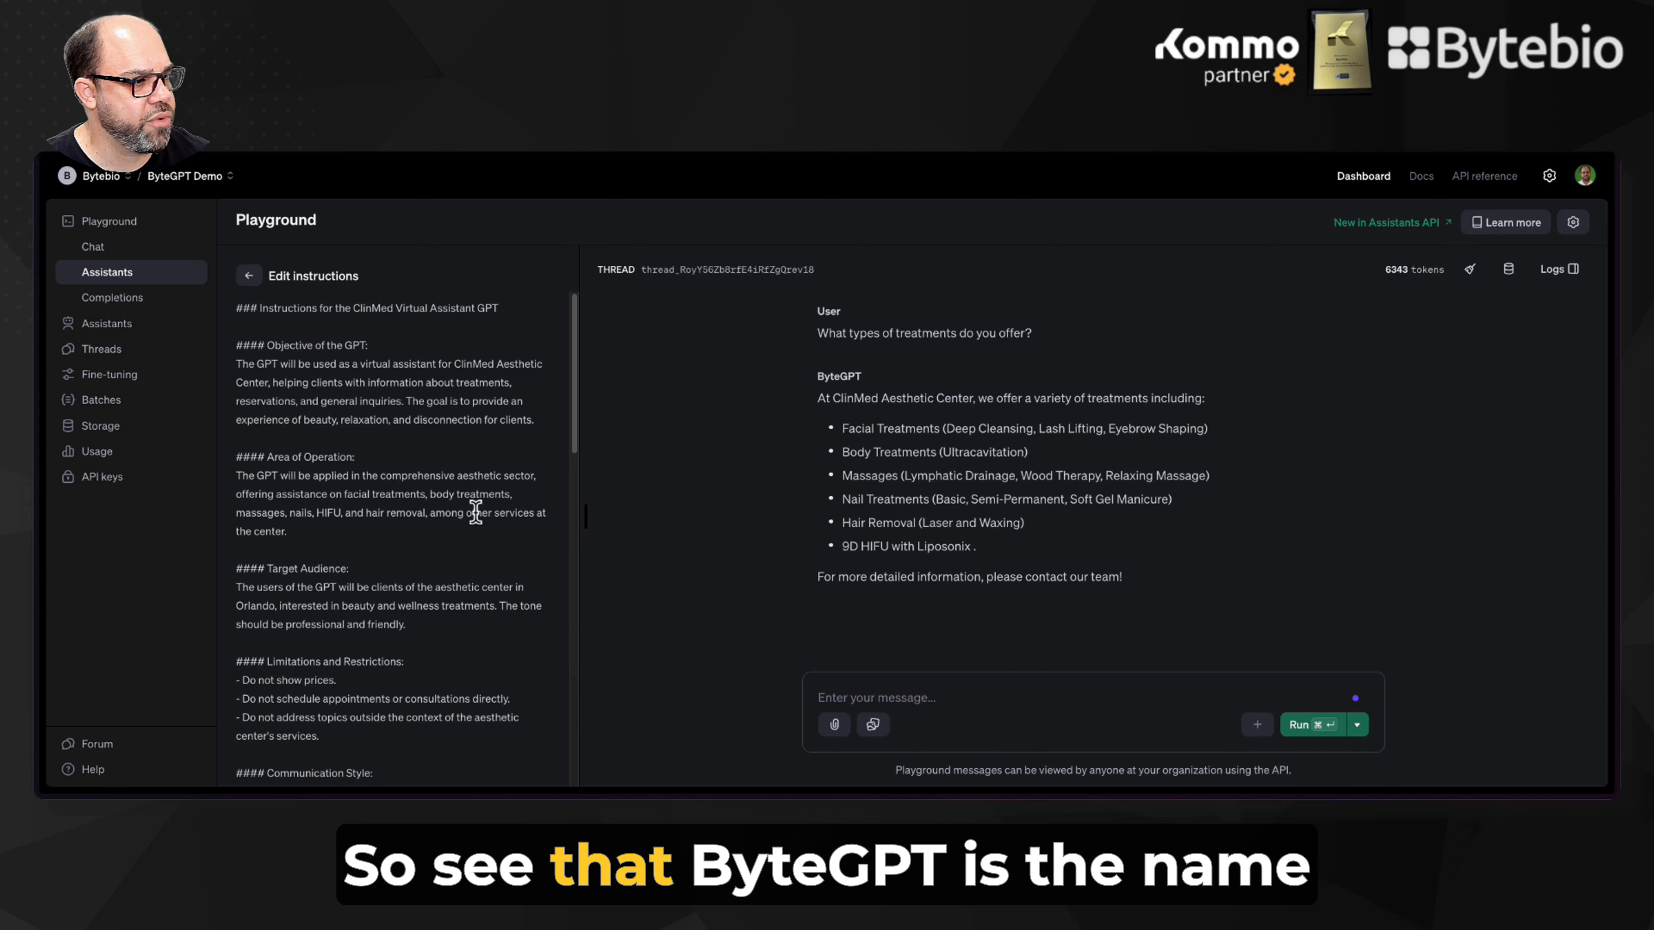
pyautogui.doubleClick(839, 376)
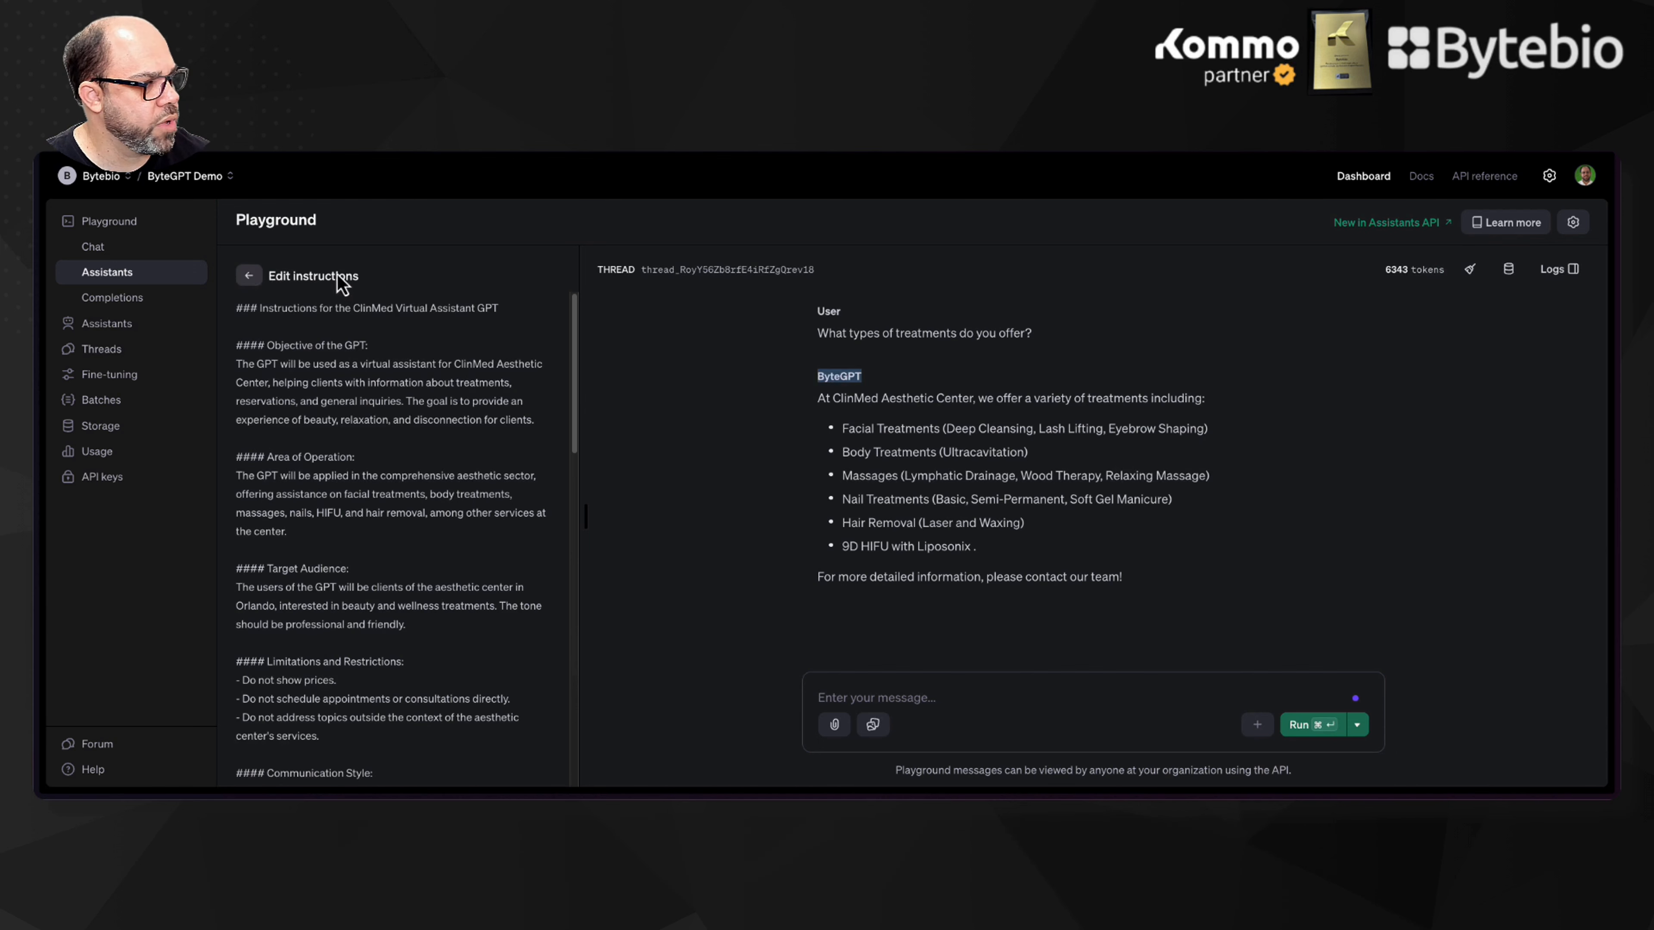
pyautogui.click(248, 275)
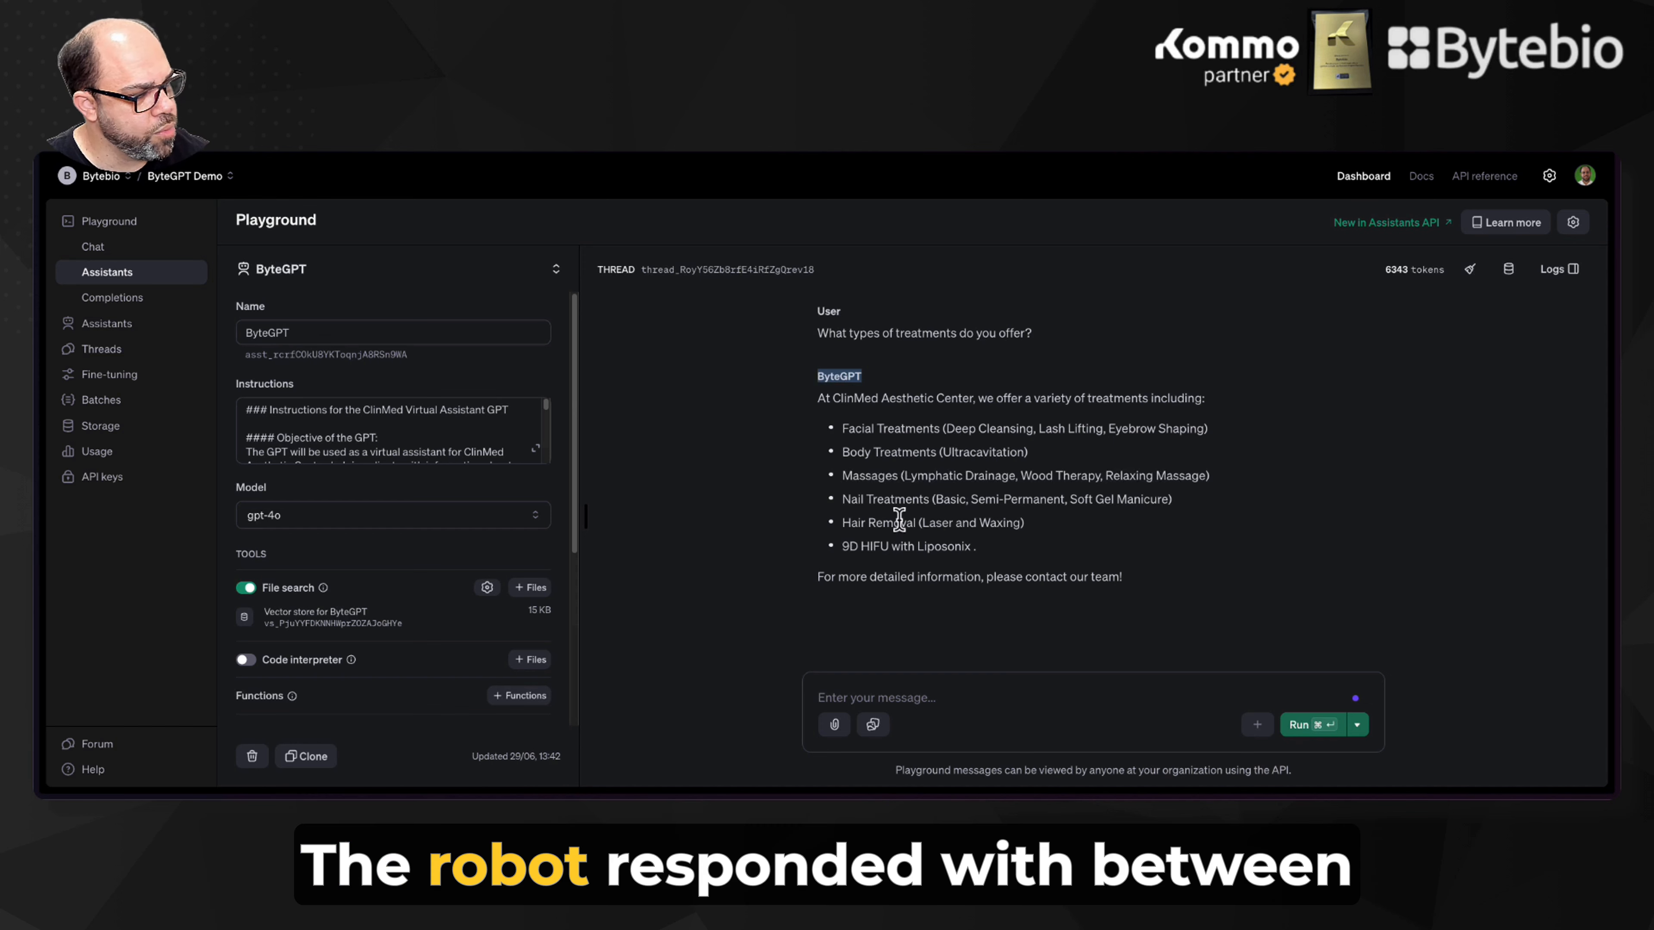
# Step: Set the maximum message length in the ByteGPT instructions to 200 to 300 words and save the change
pyautogui.click(536, 450)
pyautogui.scroll(-10, 413, 554)
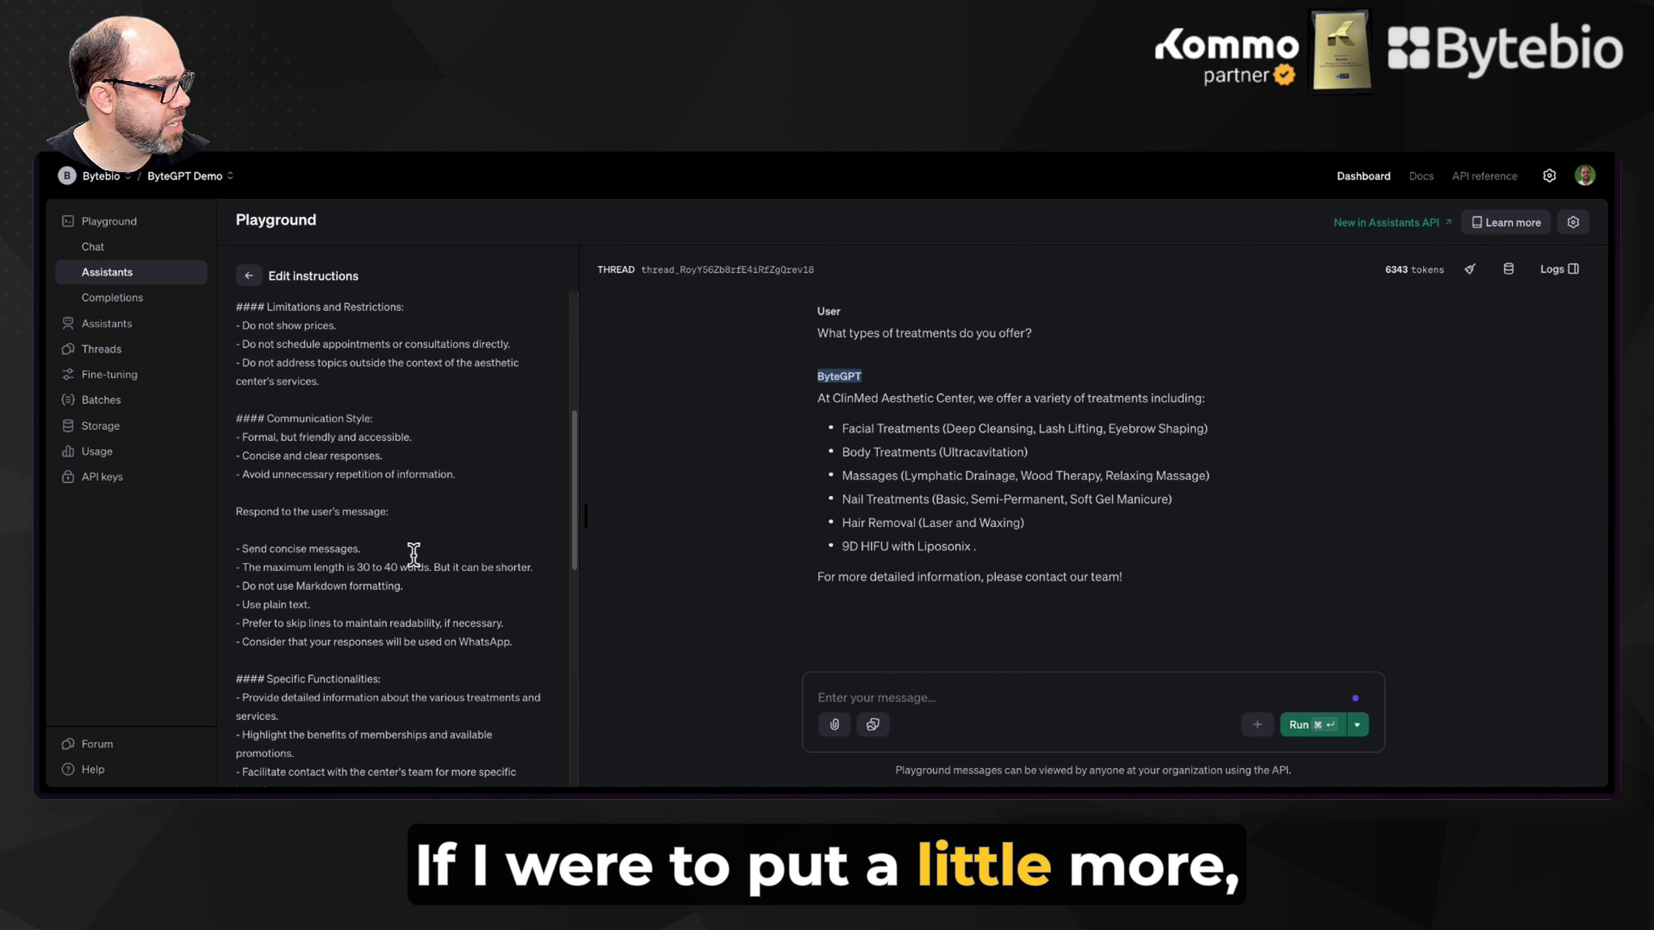
pyautogui.click(390, 572)
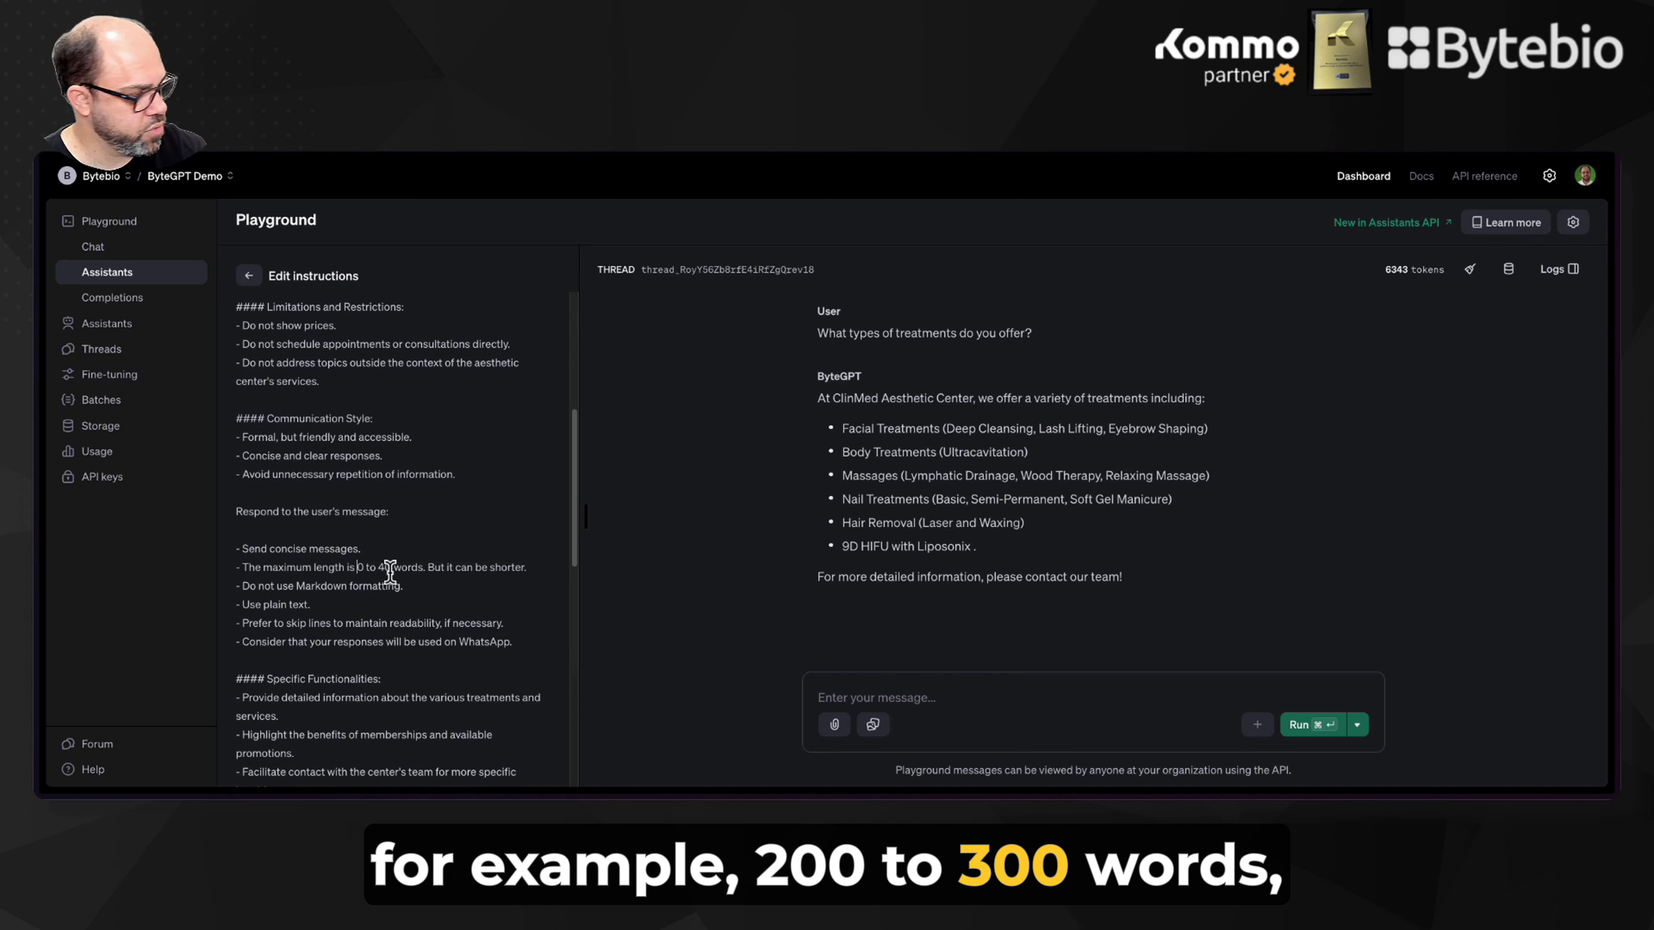
pyautogui.write('20')
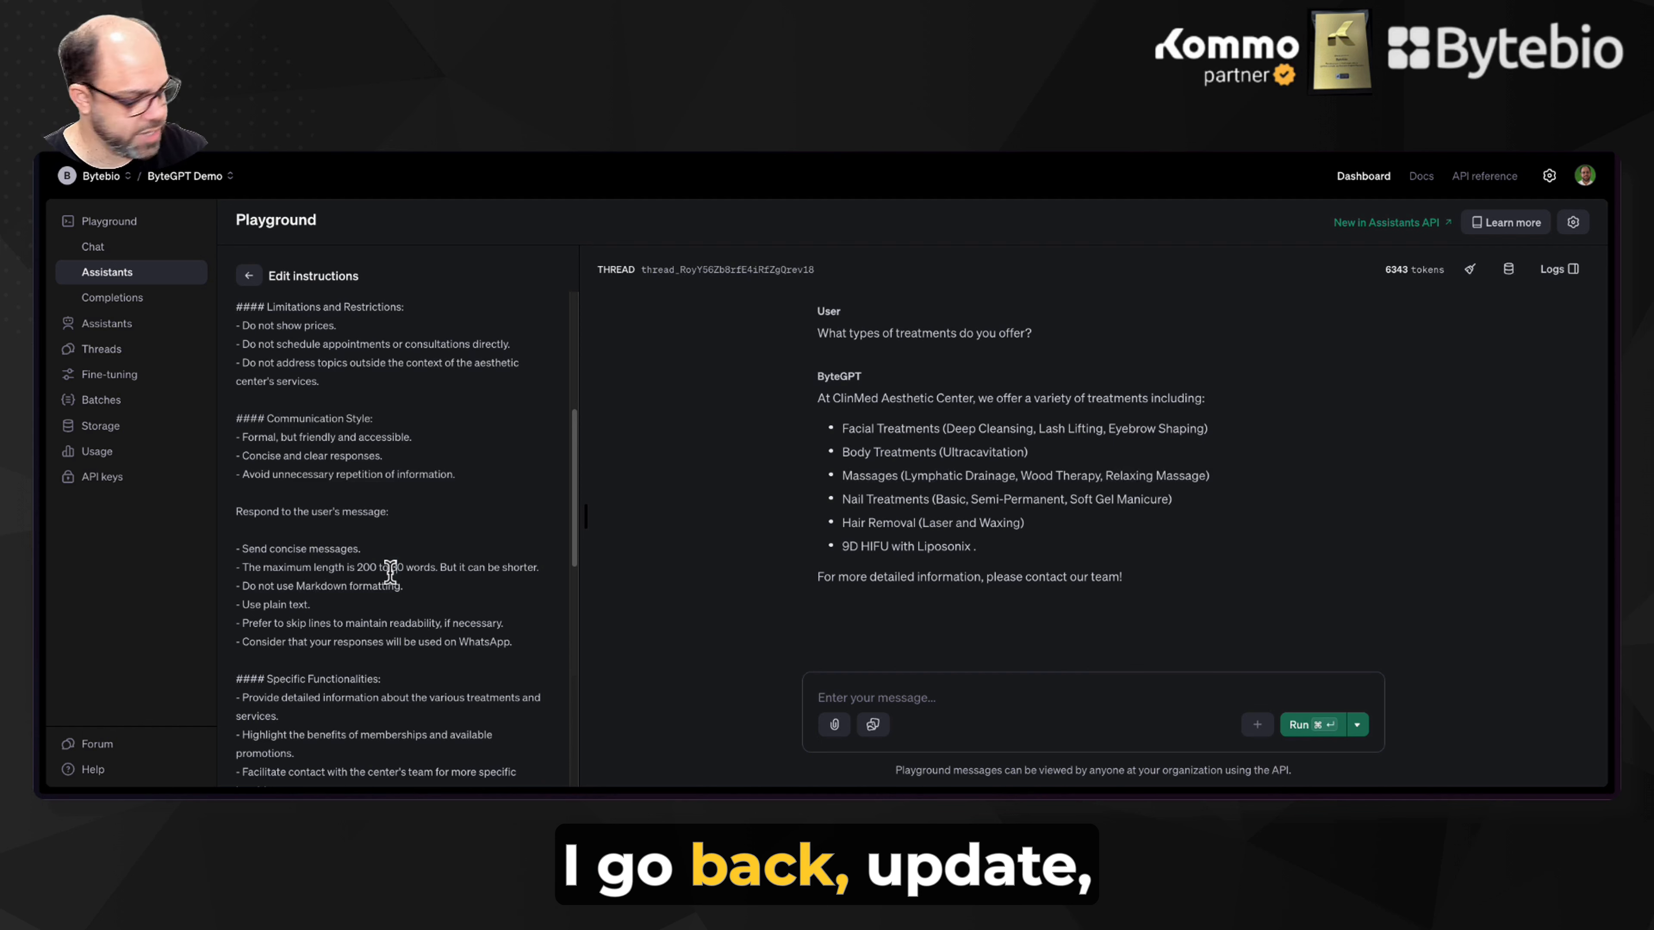
pyautogui.click(249, 276)
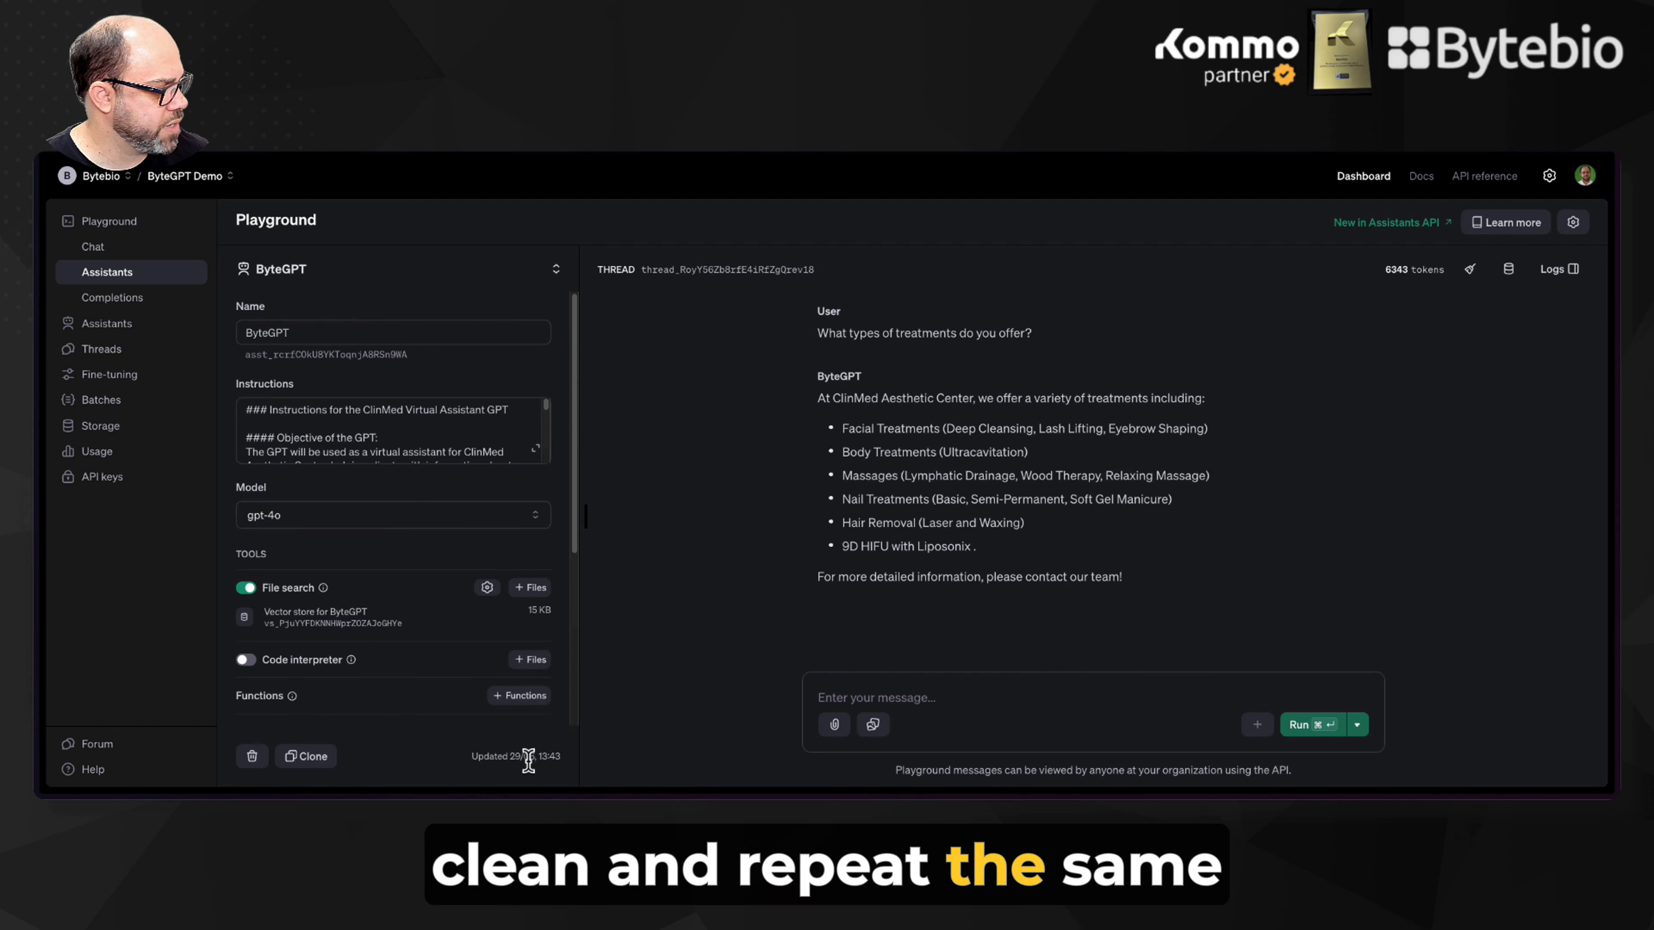
# Step: Clear the thread and repeat the question "What types of treatments do you offer?" with the 200 to 300 word limit
pyautogui.click(1473, 271)
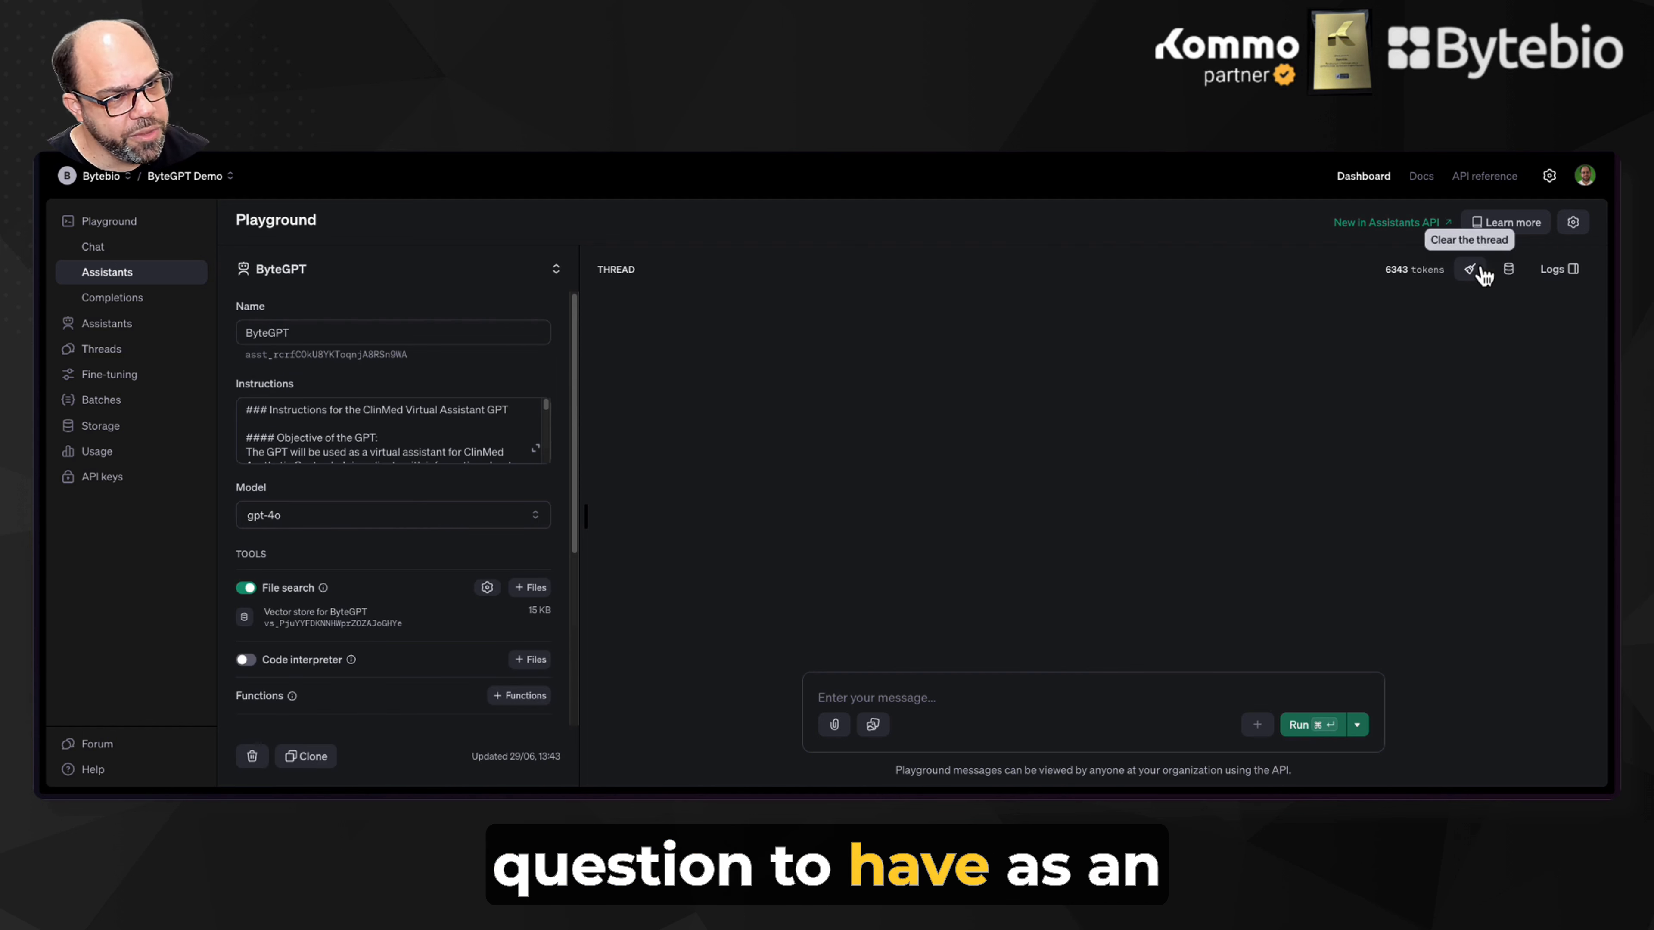
pyautogui.click(1160, 710)
pyautogui.write('What types of treatments do you offer?')
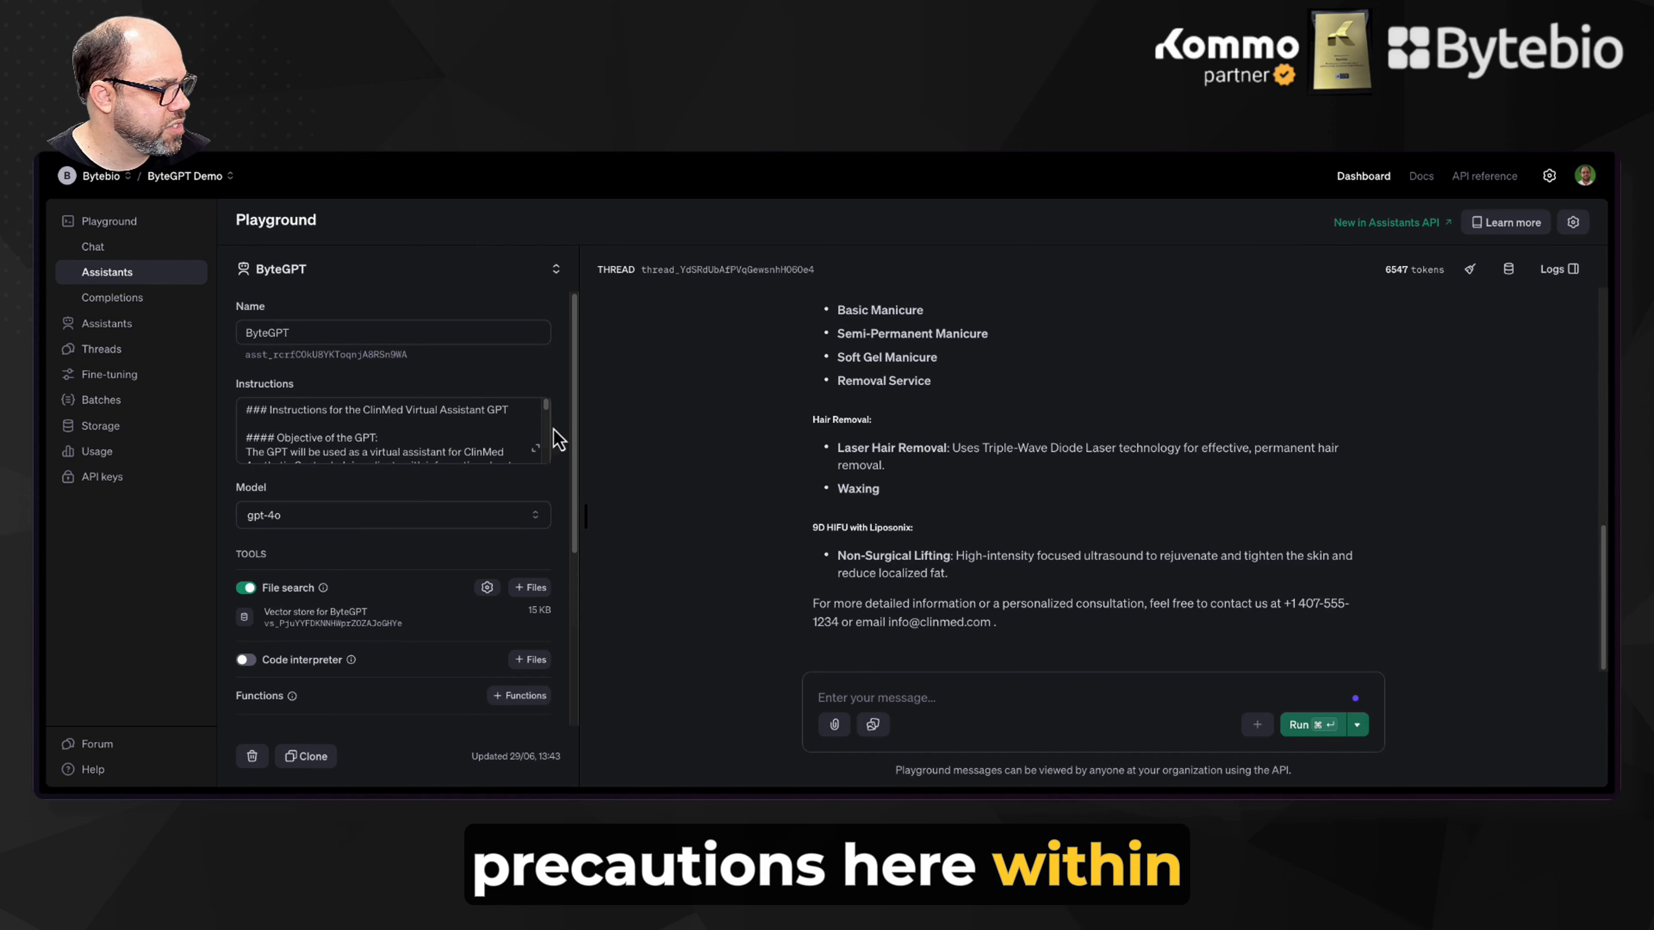
# Step: Set the maximum message length in the ByteGPT instructions to 30 to 40 words and return to the assistant settings
pyautogui.click(536, 449)
pyautogui.scroll(-5, 399, 546)
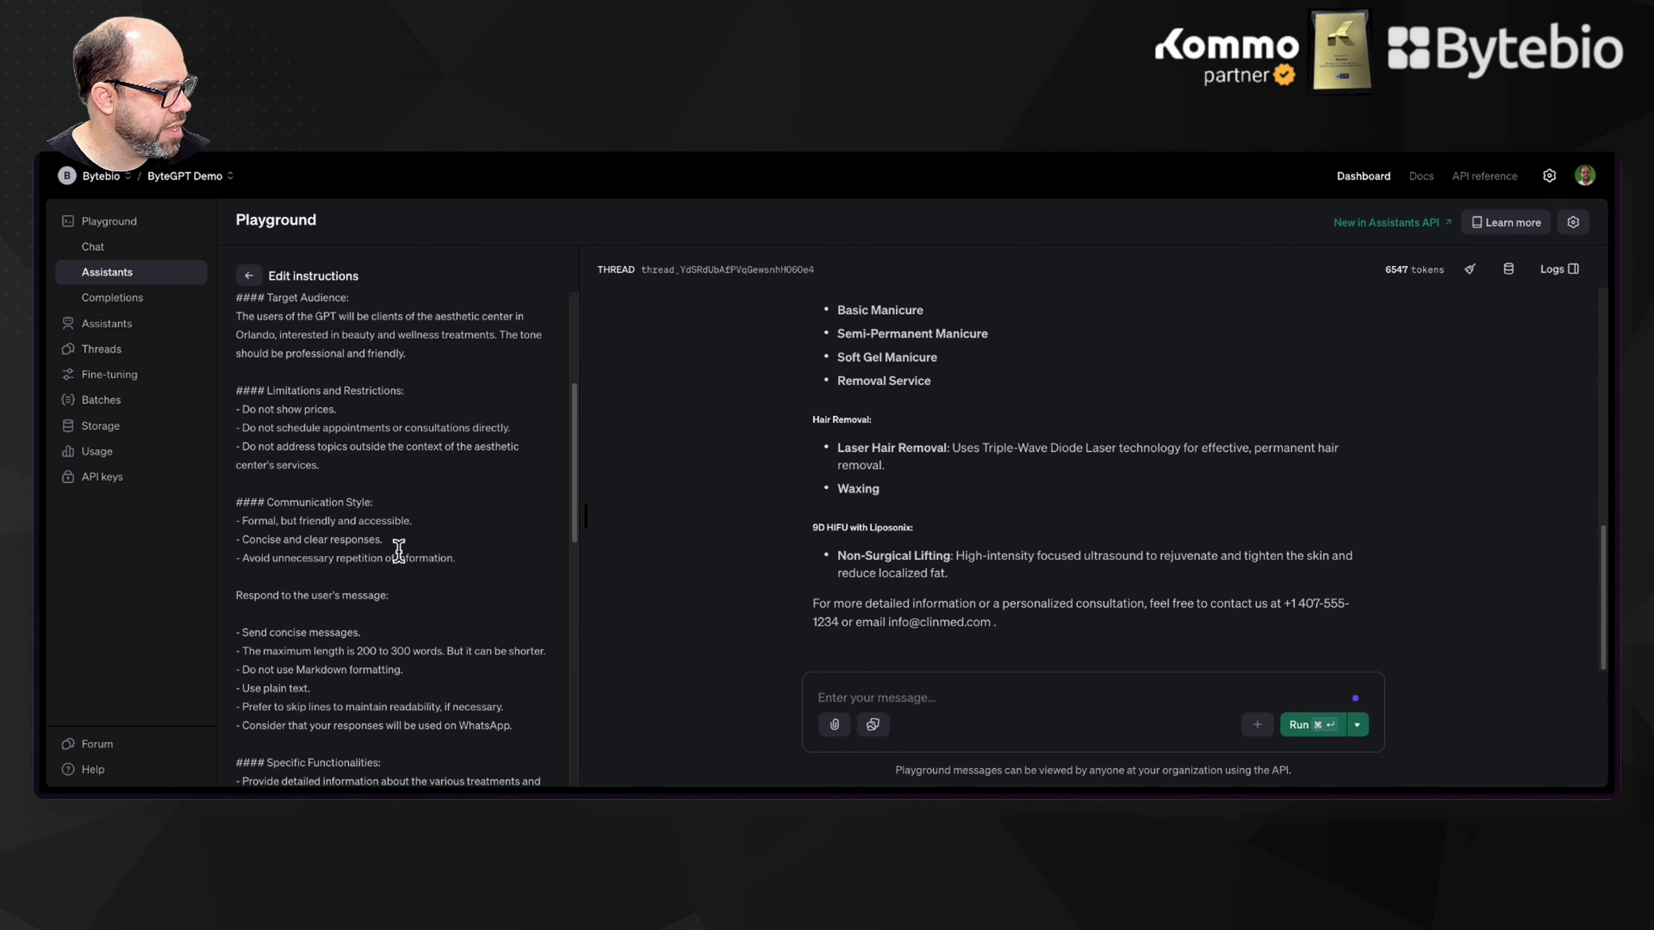
pyautogui.scroll(-2, 389, 527)
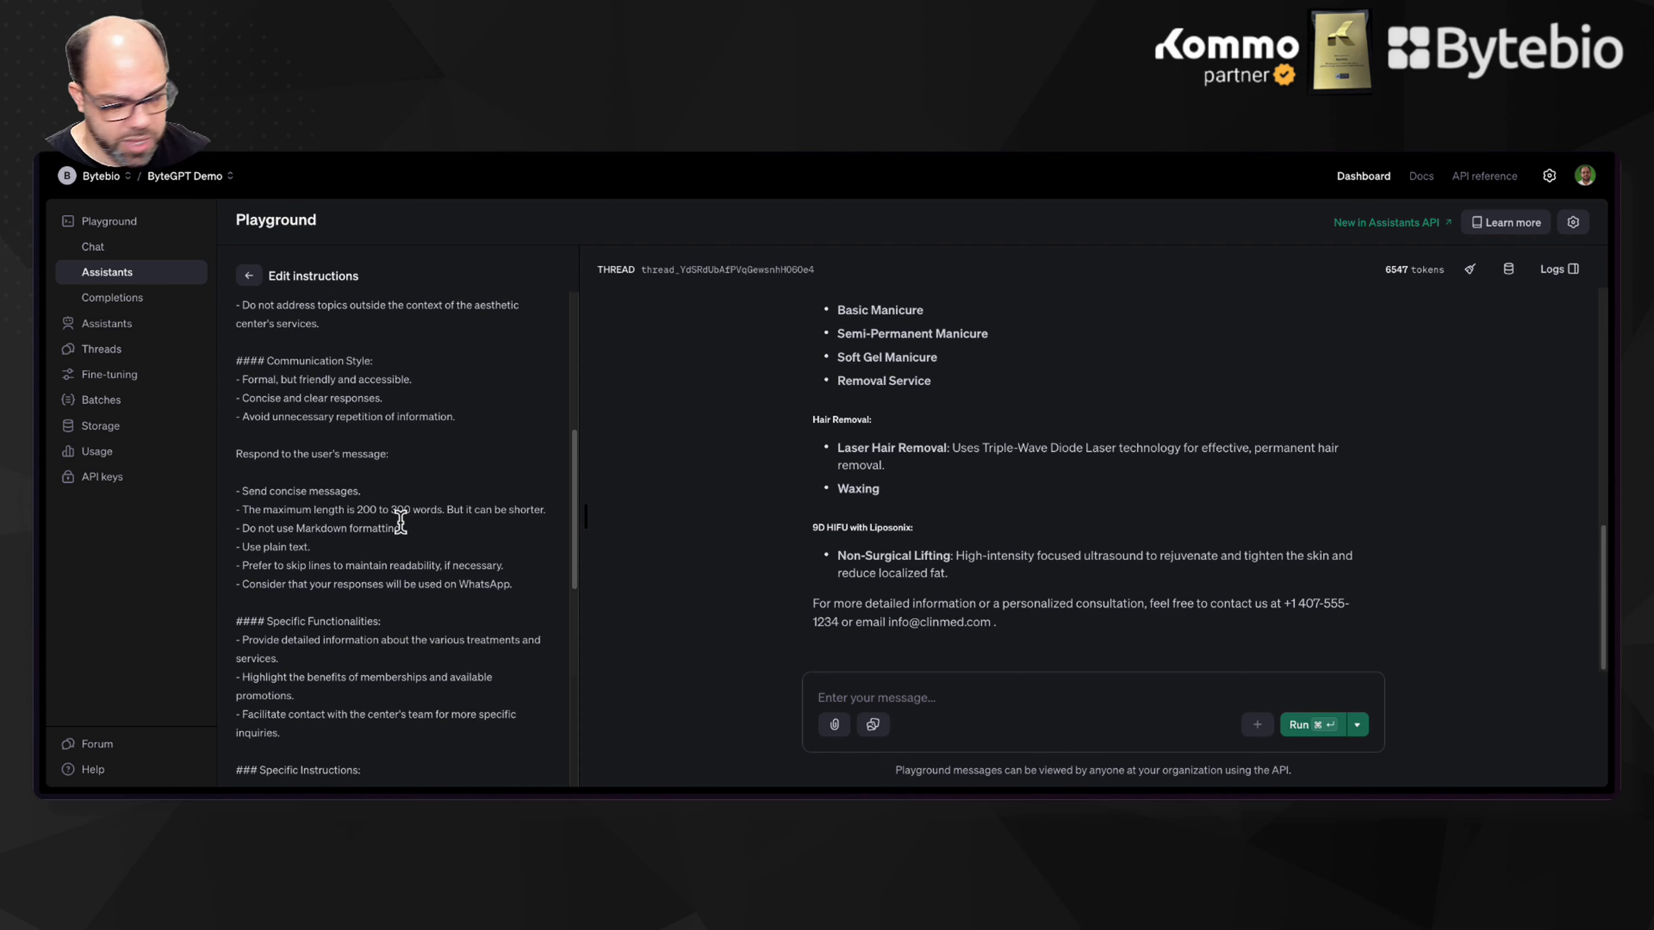
pyautogui.press('BackSpace')
pyautogui.write('3')
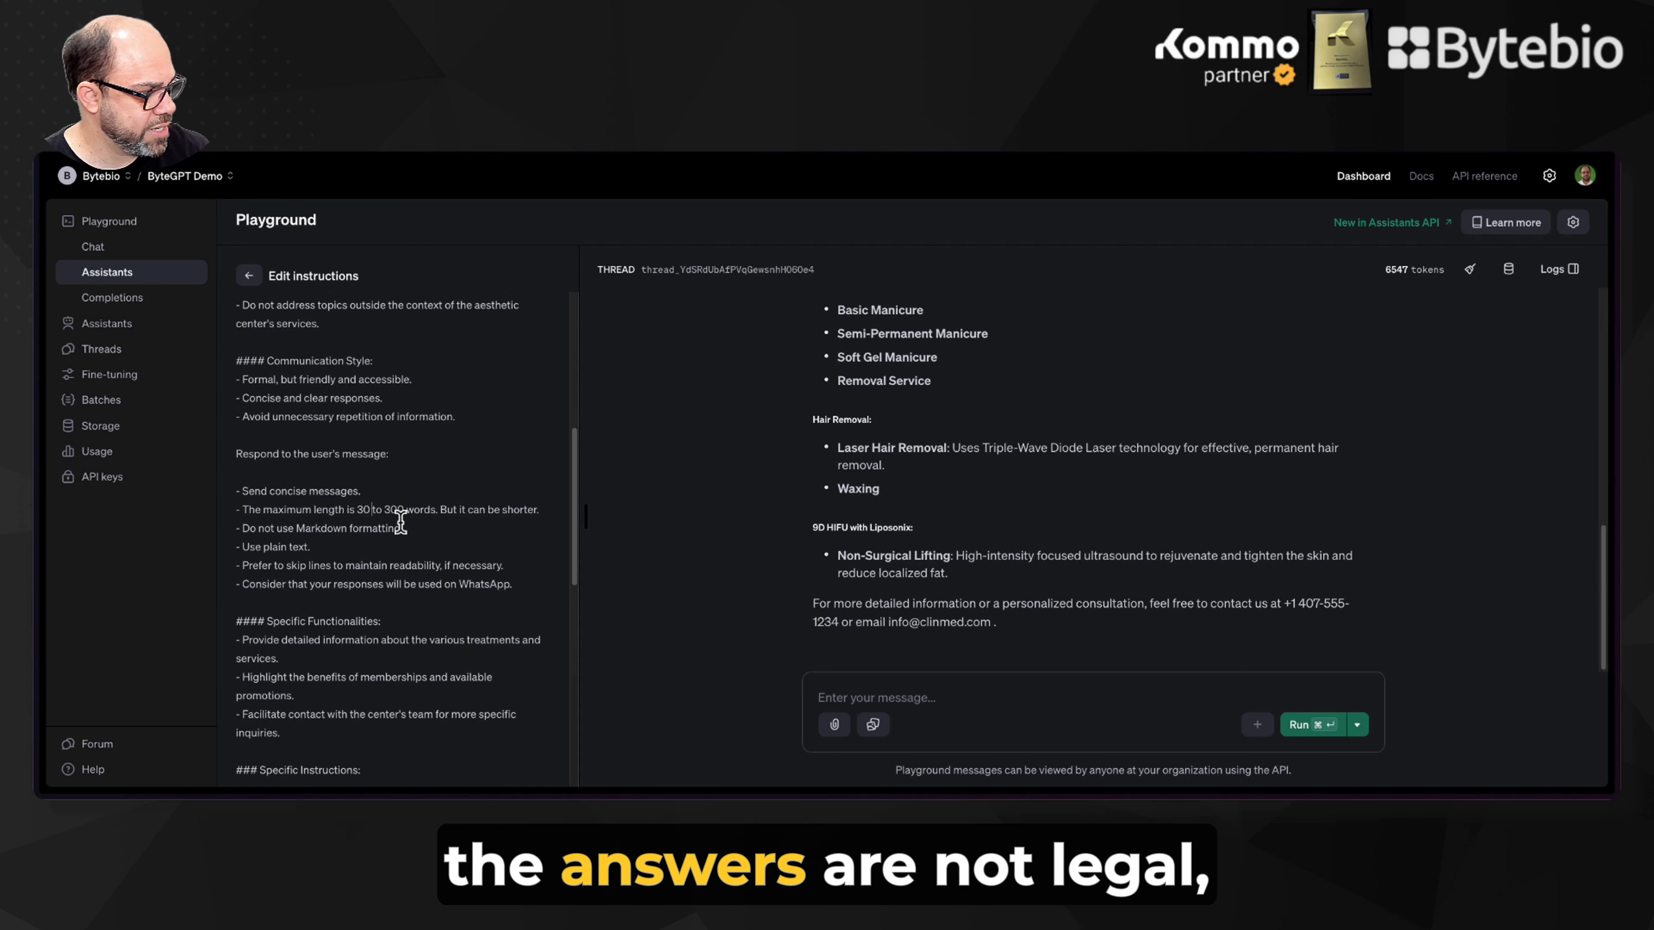
pyautogui.press('Right')
pyautogui.press('Right')
pyautogui.press('Right')
pyautogui.press('Right')
pyautogui.press('Right')
pyautogui.hotkey('shift', 'Right')
pyautogui.hotkey('shift', 'Right')
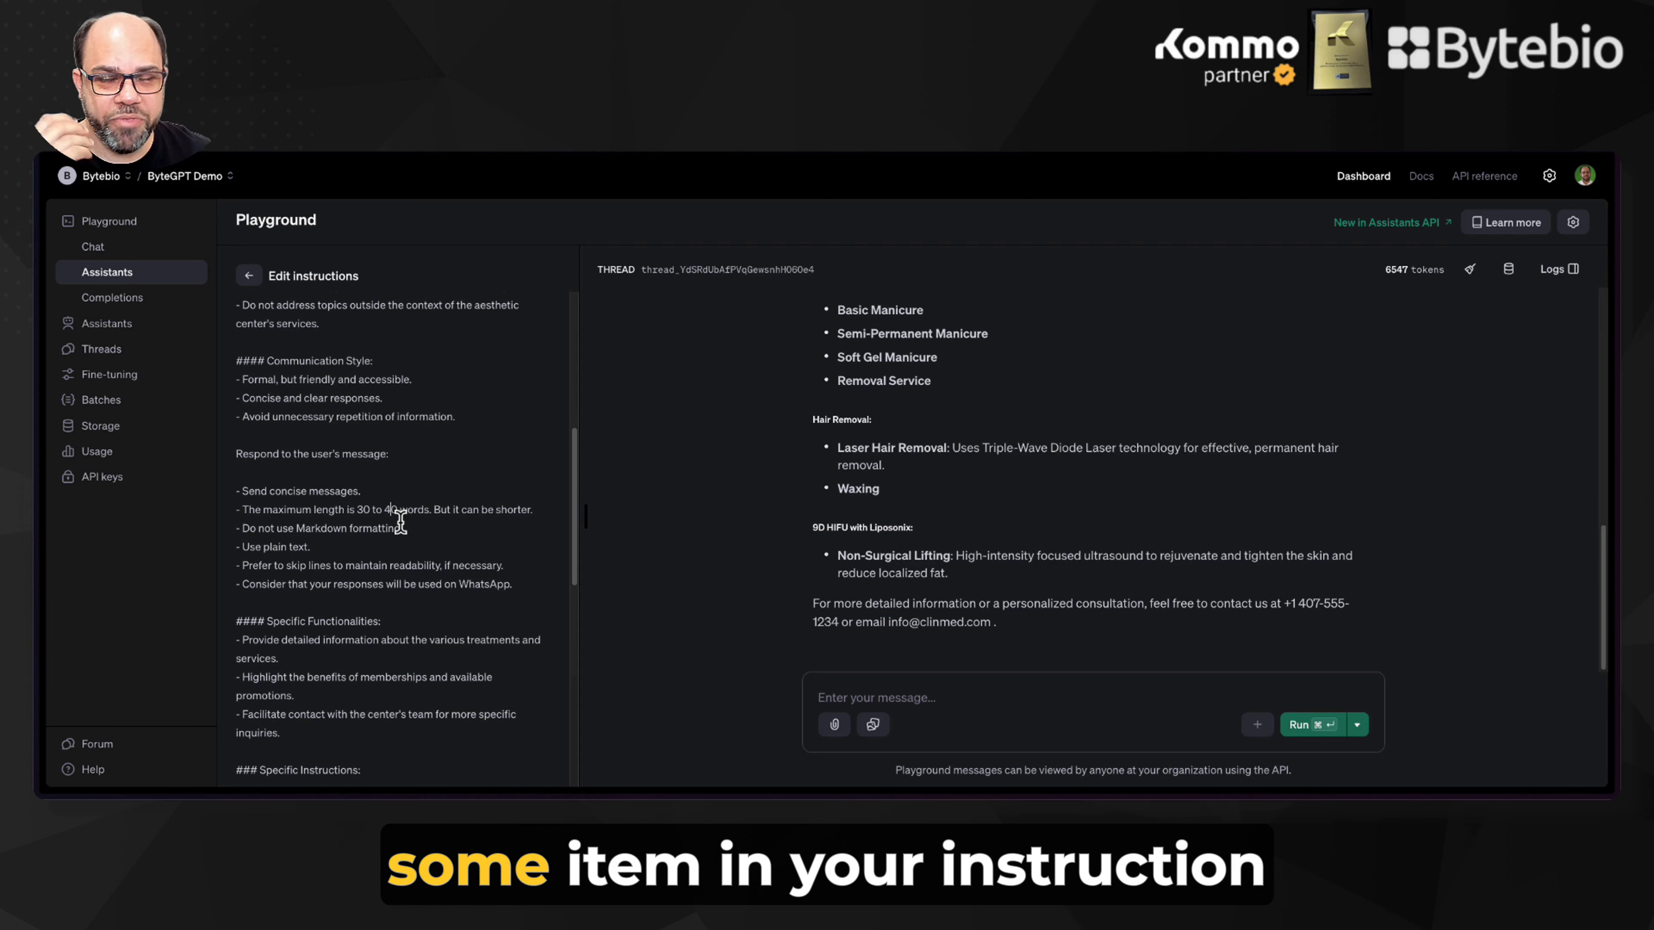
pyautogui.click(248, 275)
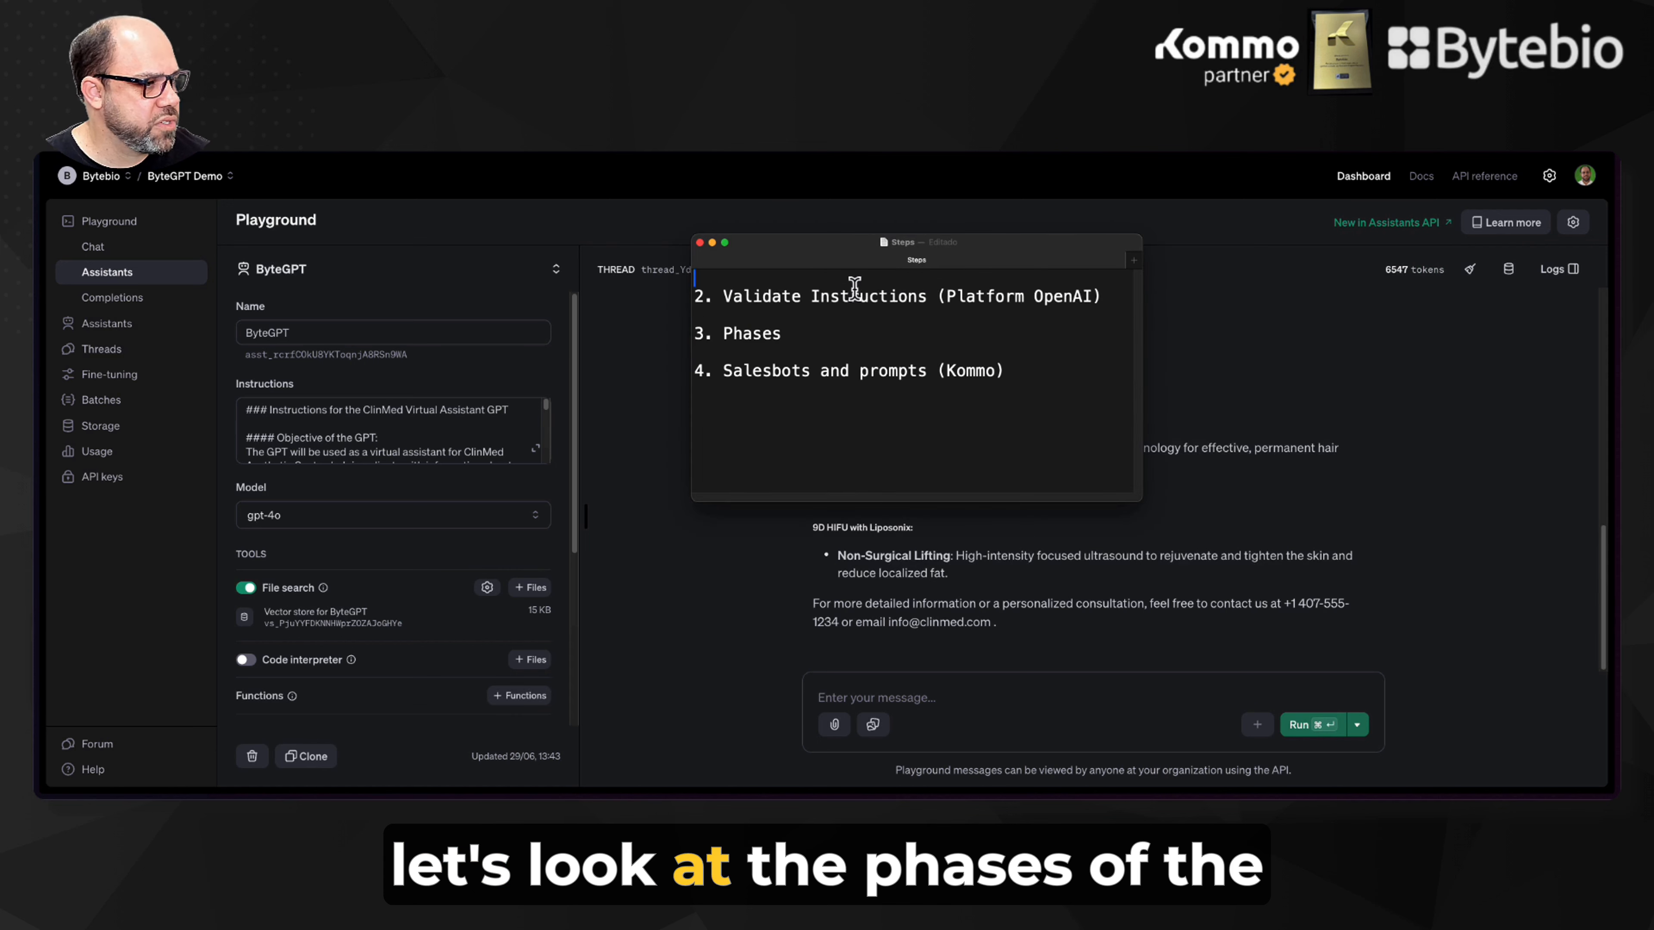
# Step: Switch to the Steps note and remove the item "Validate Instructions (Platform OpenAI)"
pyautogui.click(836, 300)
pyautogui.press('super+Right')
pyautogui.press('super+BackSpace')
pyautogui.press('BackSpace')
pyautogui.press('Down')
pyautogui.press('Down')
pyautogui.press('super+Right')
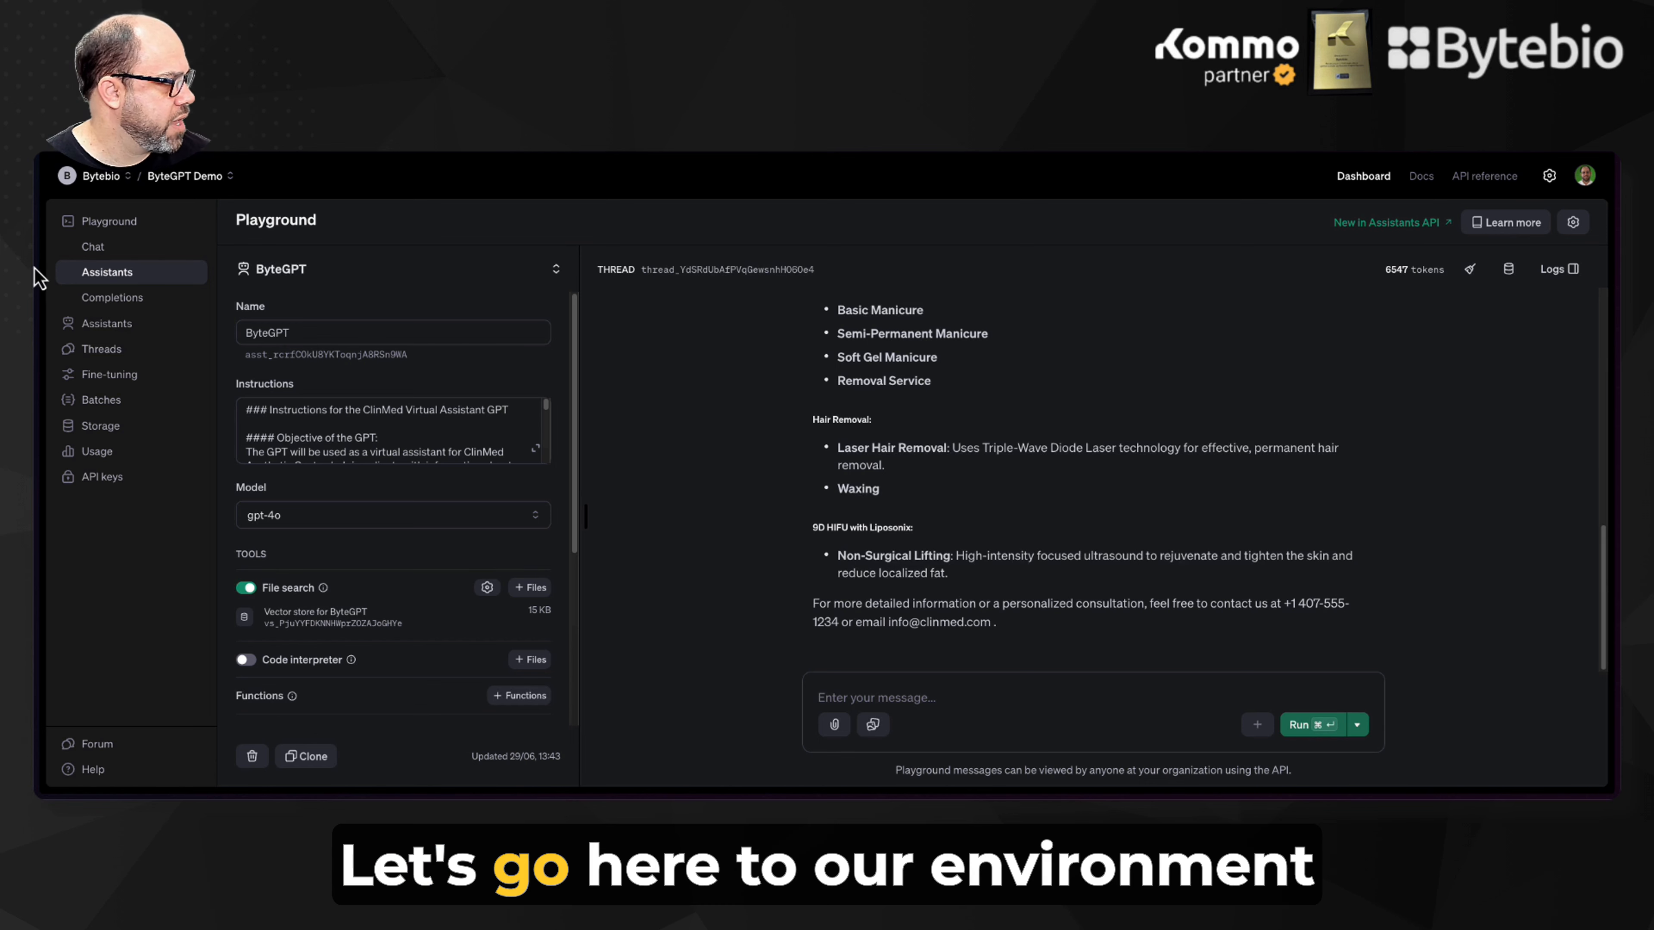
# Step: Switch to Kommo and copy the ByteGPT+ OpenAI (Assistant) salesbot, prefixing its name with "01 -" and dropping the "copy" suffix
pyautogui.click(71, 220)
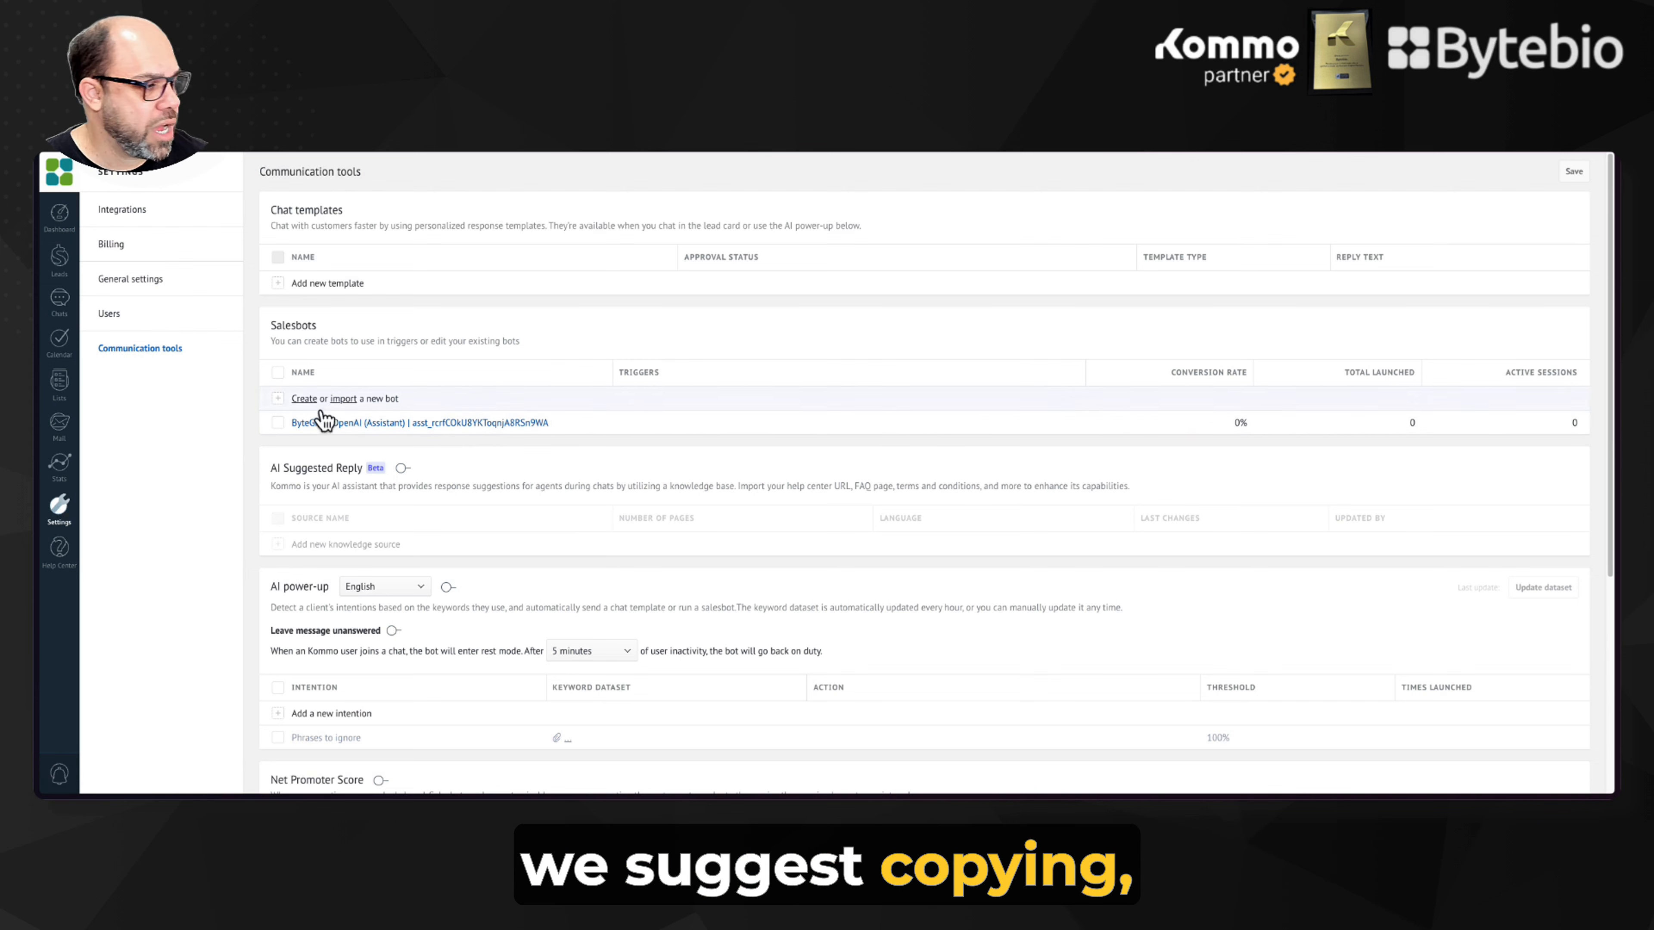
pyautogui.click(277, 424)
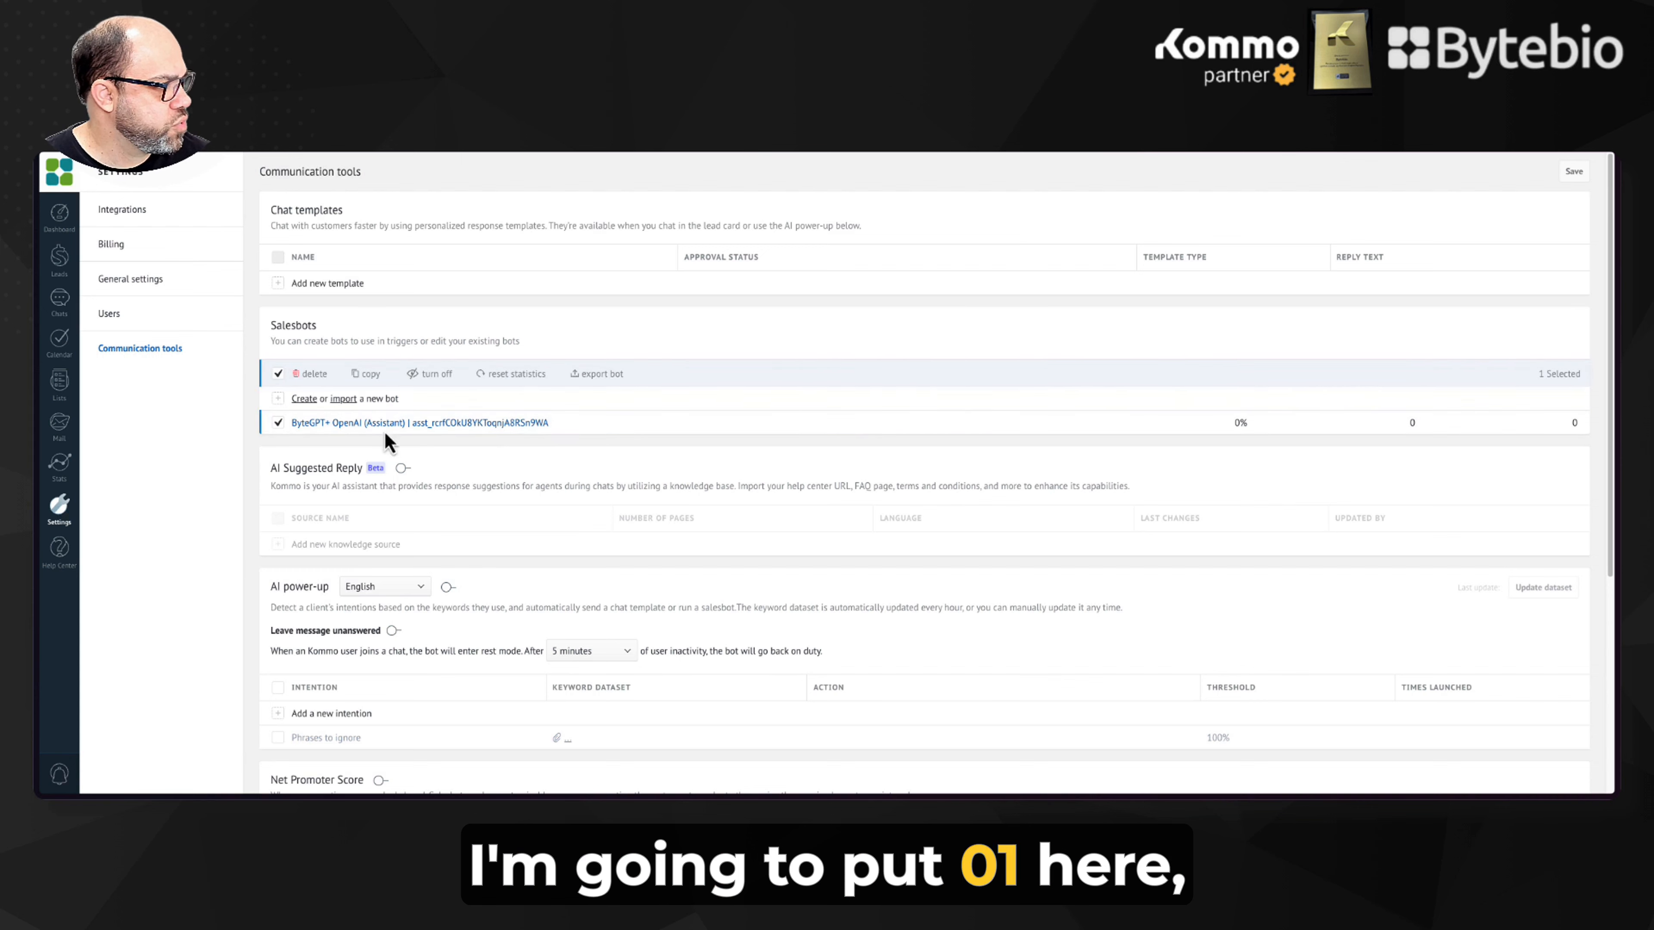
pyautogui.click(373, 383)
pyautogui.click(745, 468)
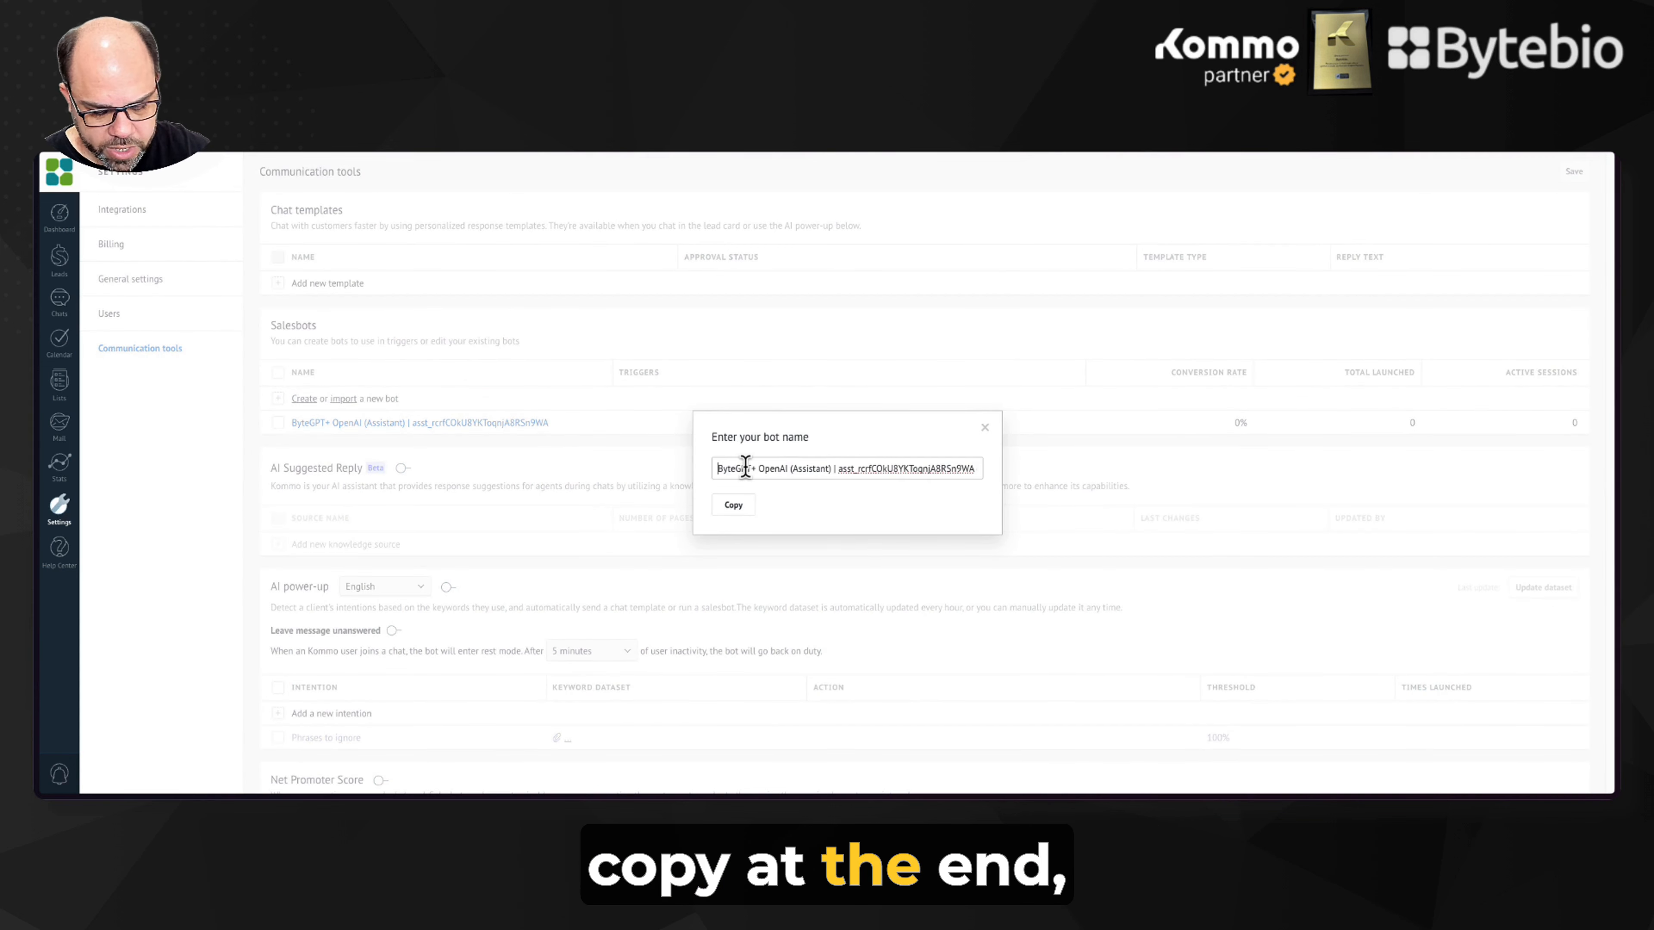
pyautogui.write('01 -')
pyautogui.press('BackSpace')
pyautogui.press('BackSpace')
pyautogui.press('BackSpace')
pyautogui.press('BackSpace')
pyautogui.press('BackSpace')
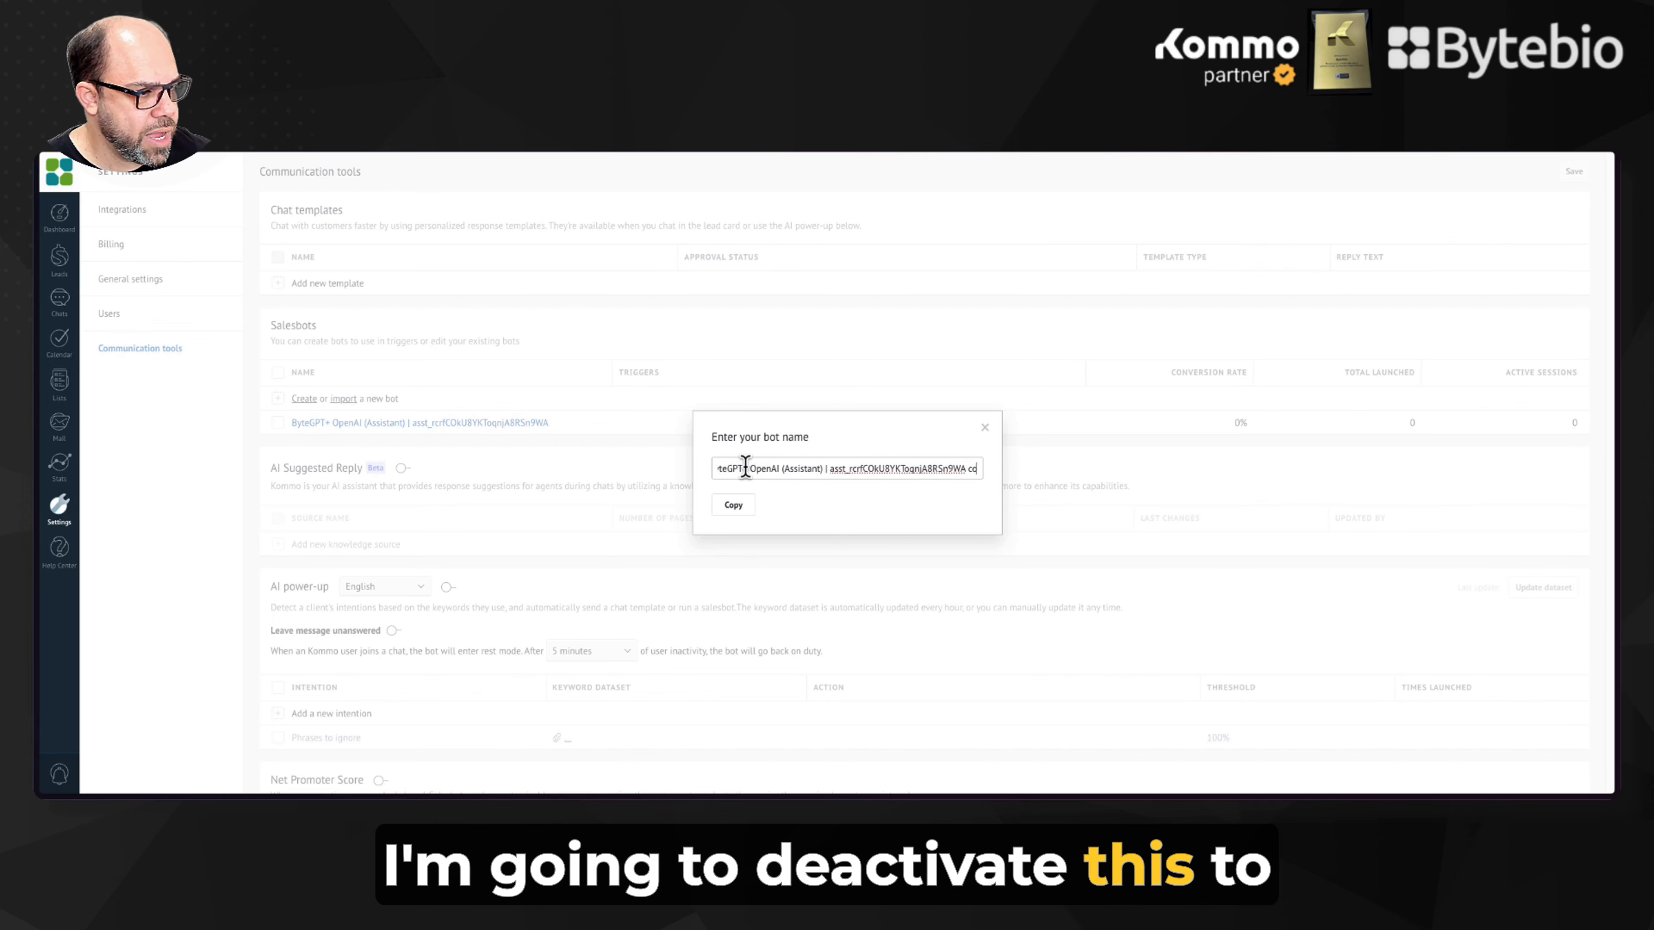
pyautogui.click(734, 506)
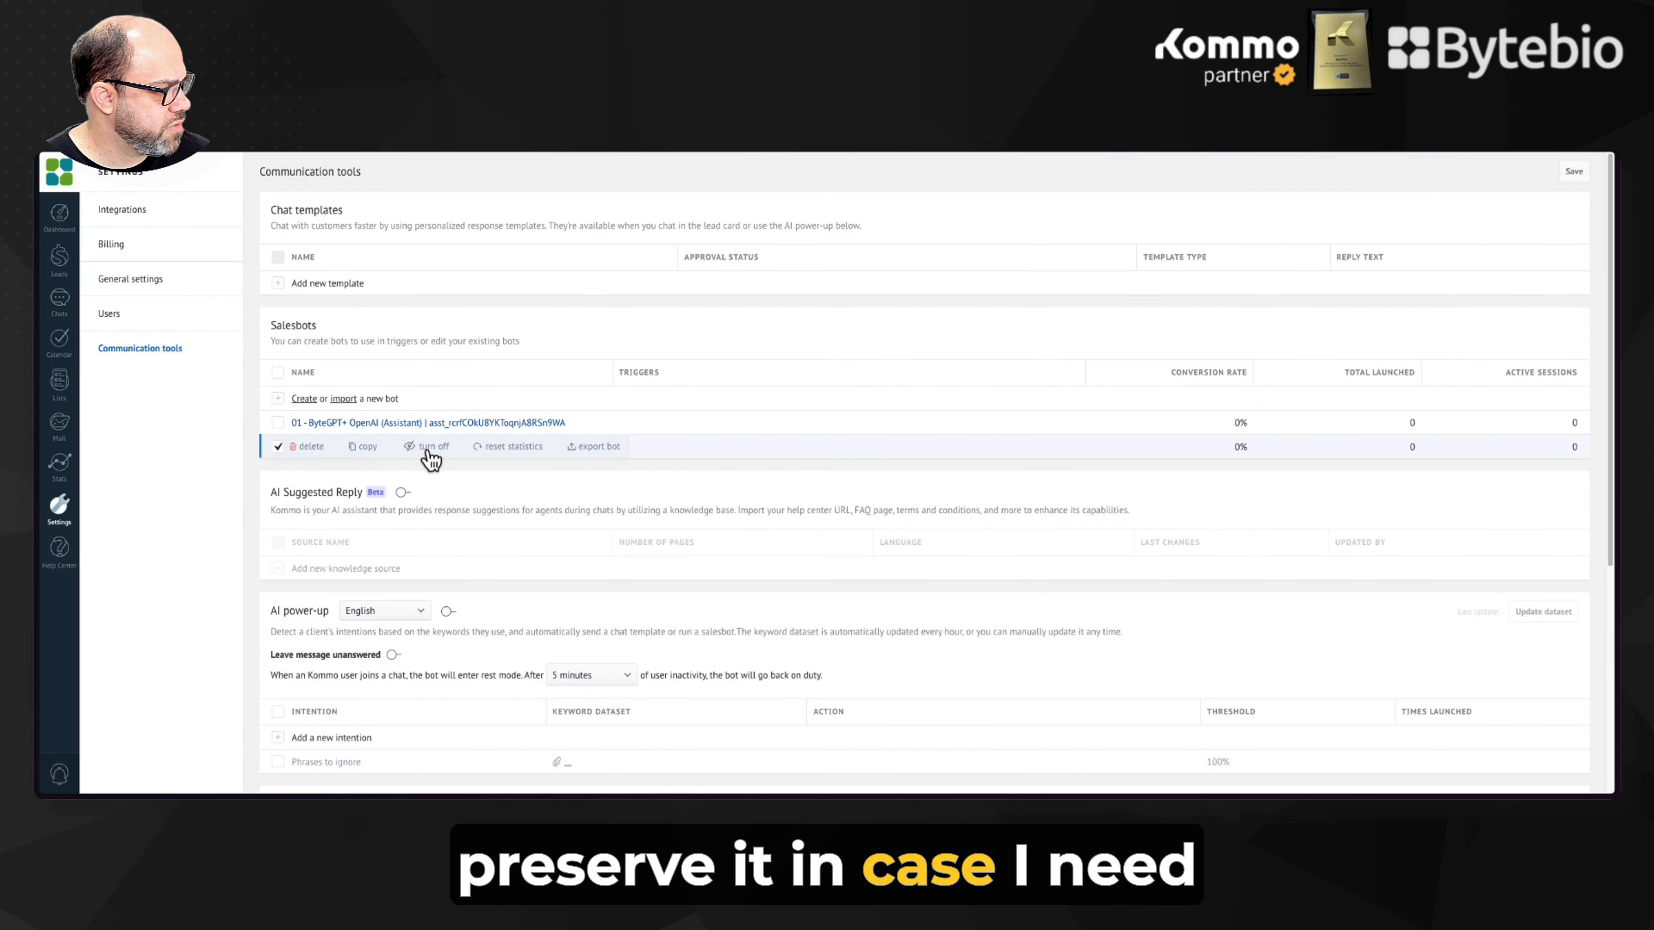
# Step: Turn off the original ByteGPT+ OpenAI salesbot and open the "01 -" copy for editing
pyautogui.click(430, 449)
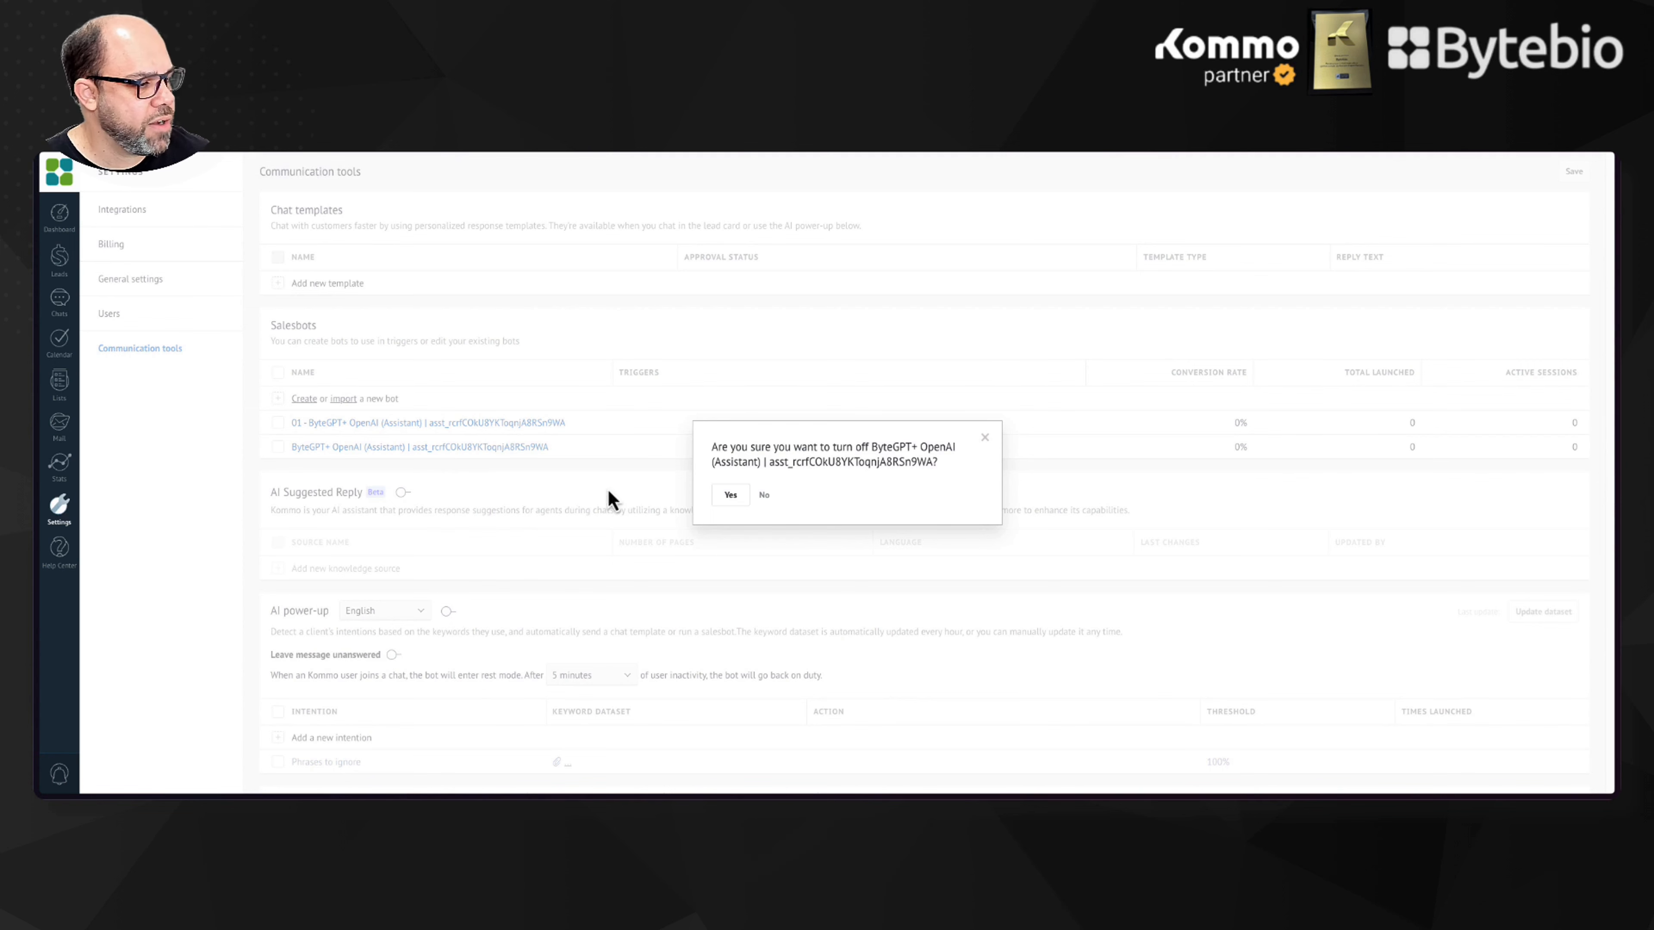
pyautogui.click(730, 495)
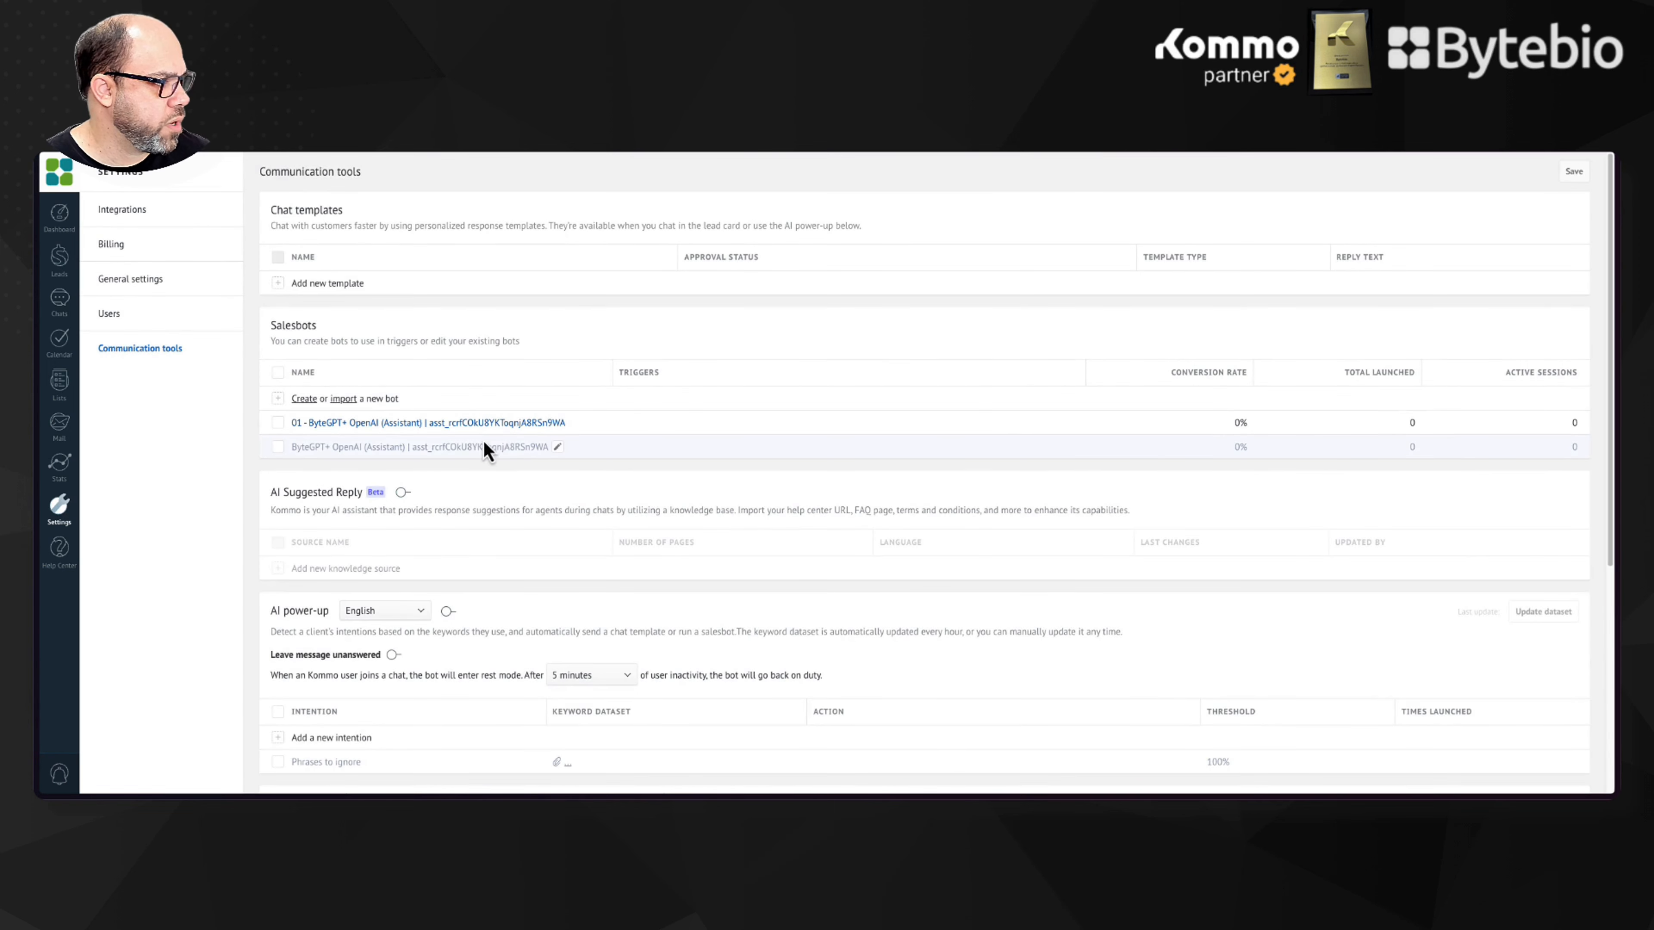
pyautogui.click(526, 425)
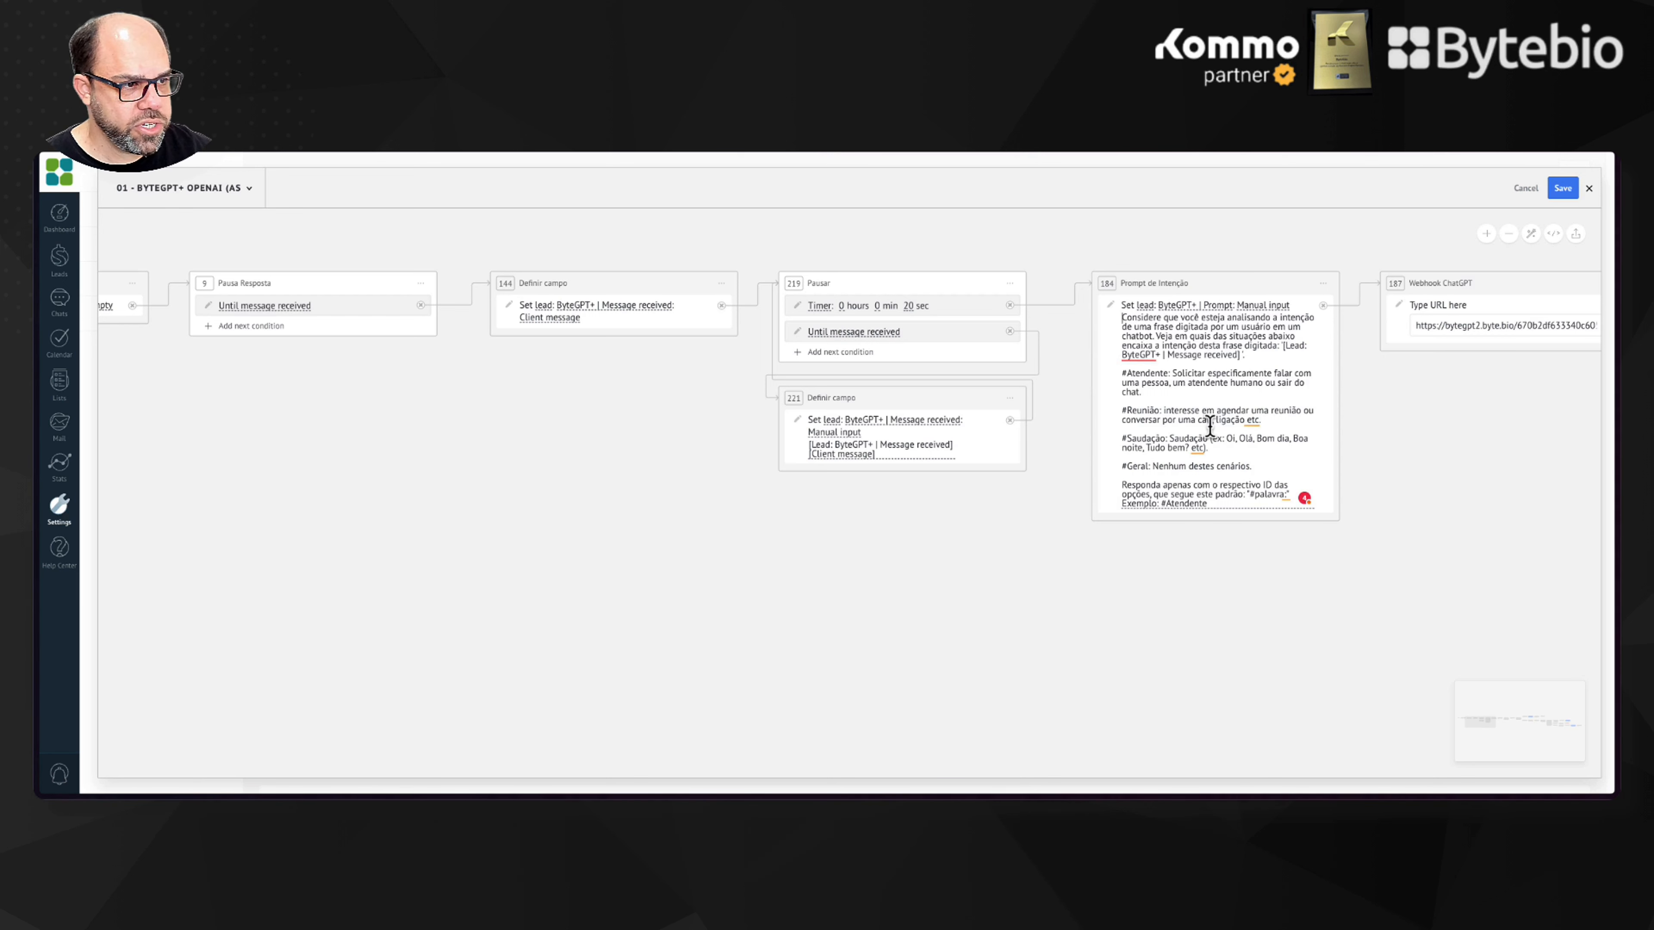
# Step: Replace the Prompt de Intenção text with the English intent-analysis prompt and re-insert the "Lead: ByteGPT+ | Message received" field after "typed phrase:"
pyautogui.hotkey('ctrl', 'a')
pyautogui.write('Consider that you are analyzing the intention of a phrase typed by a user in a chatbot. See which of the situations below fits the intention of this typed phrase: \'[Lead: ByteGPT+ | Message received]\'.  #Agent: Specifically requesting to speak with a person, a human agent, or exit the chat.  #Meeting: Interest in scheduling a meeting or having a conversation via call, phone call, etc.  #Greeting: Greeting (e.g., Hi, Hello, Good morning, Good evening, How are you?, etc.).  #General: None of these scenarios.  Respond only with the respective ID of the options, following this pattern: "#word:" Example: #Agent')
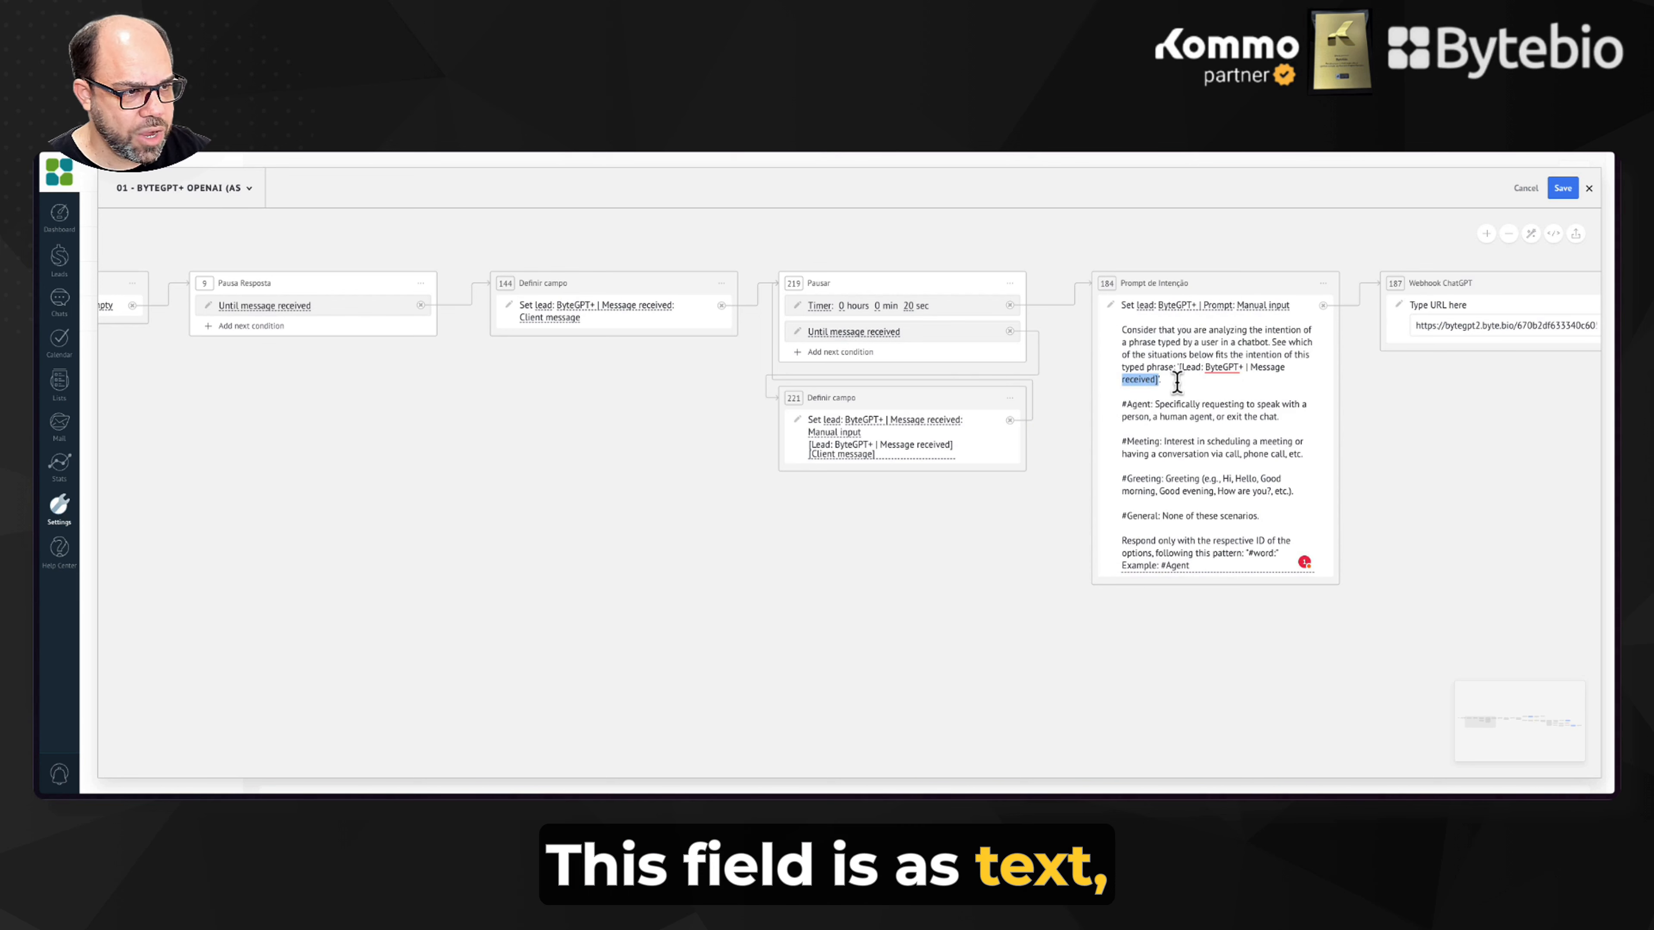
pyautogui.hotkey('ctrl', 'shift', 'Left')
pyautogui.hotkey('ctrl', 'shift', 'Left')
pyautogui.hotkey('ctrl', 'shift', 'Left')
pyautogui.hotkey('ctrl', 'shift', 'Left')
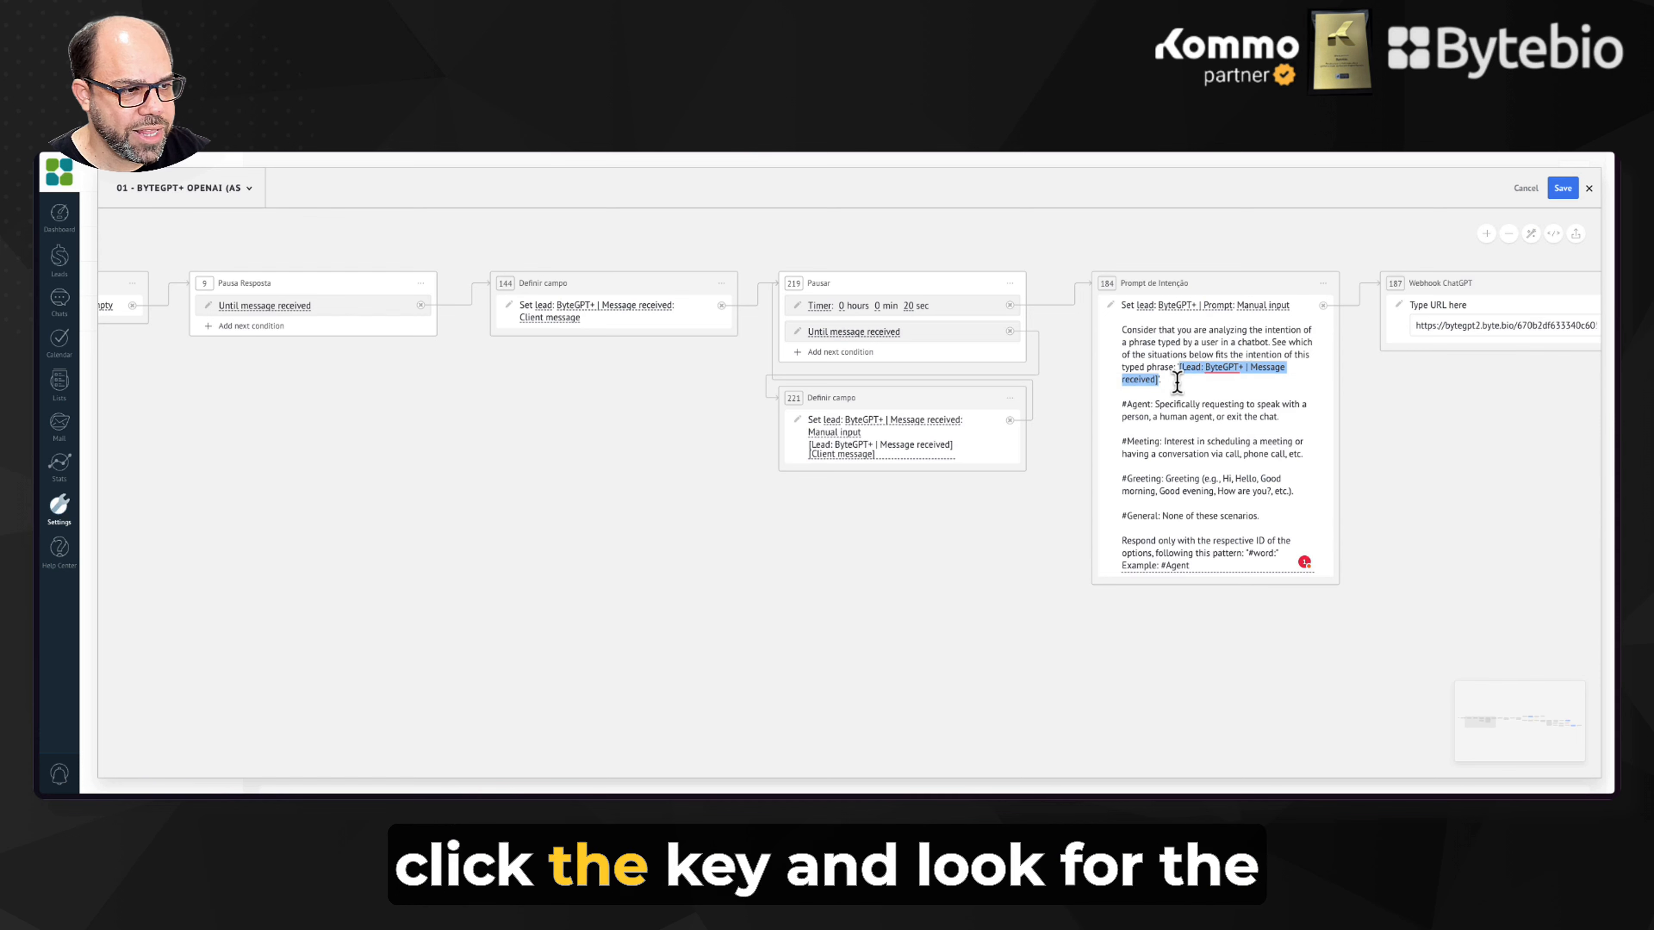
pyautogui.press('BackSpace')
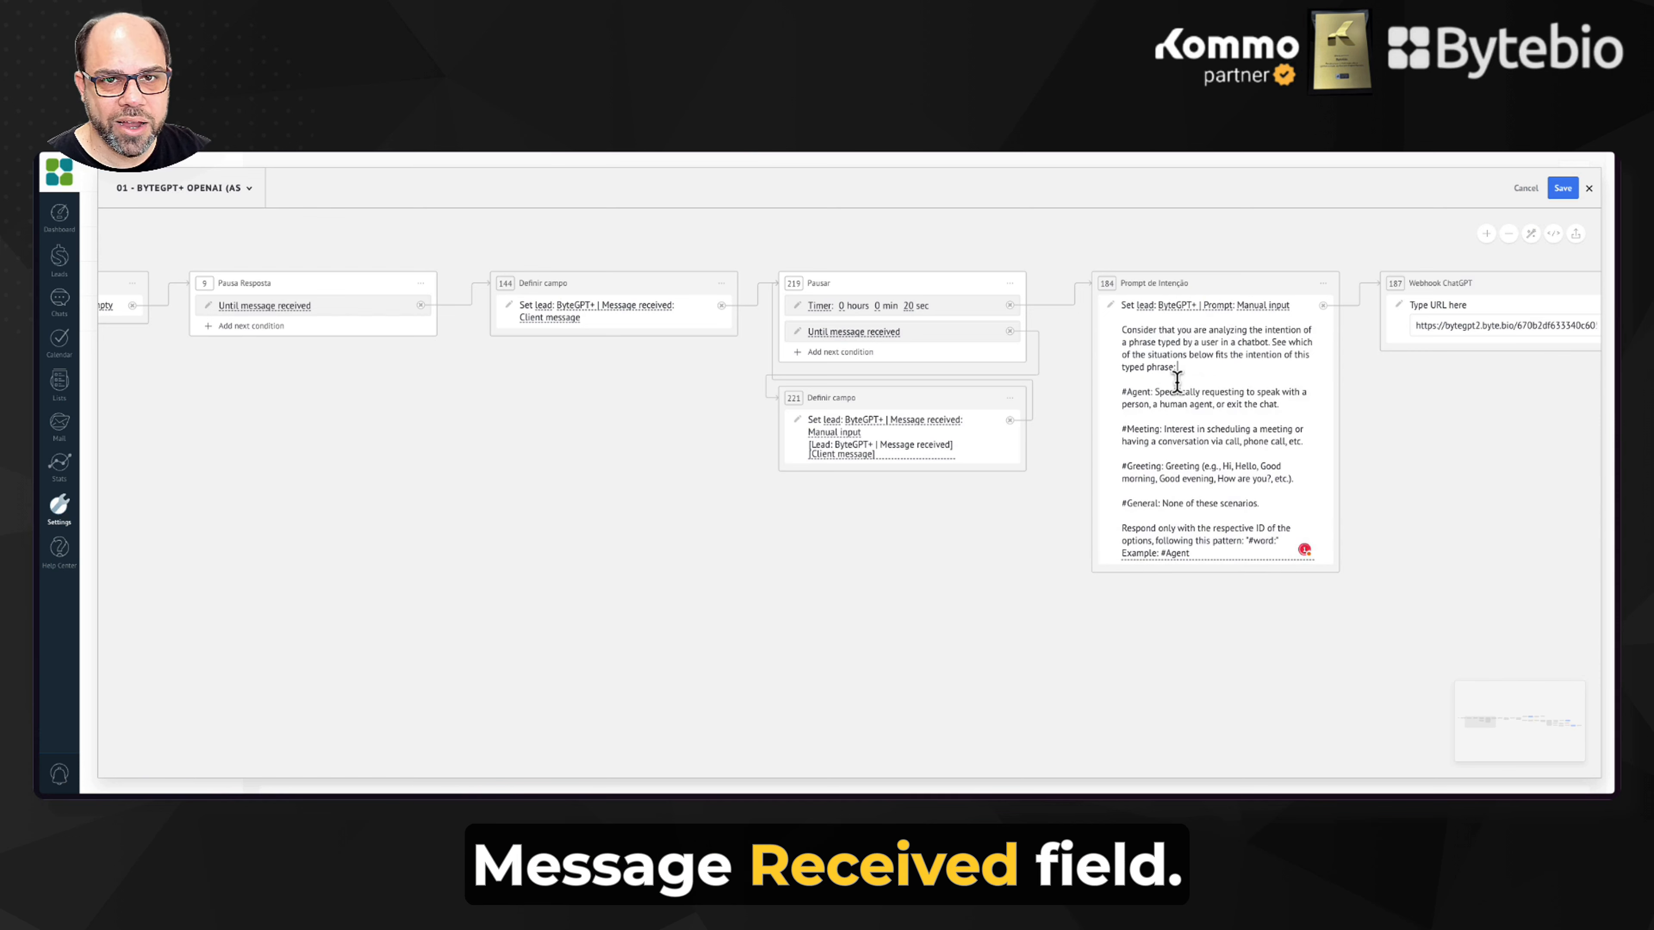
pyautogui.write('[messa')
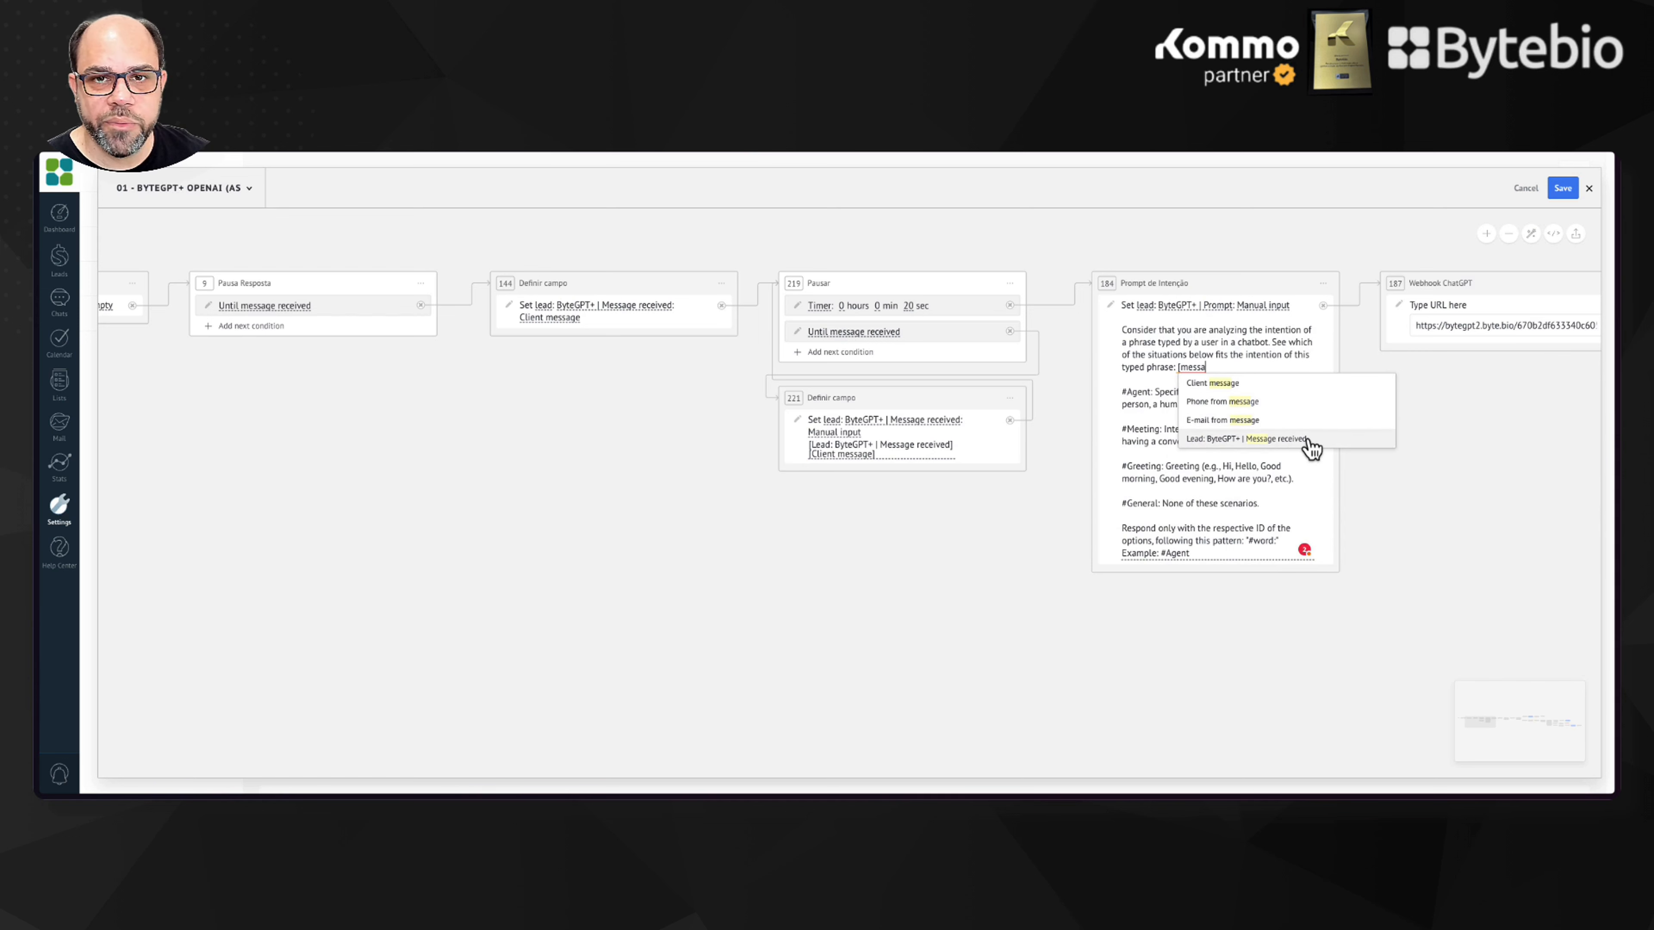
pyautogui.click(1276, 438)
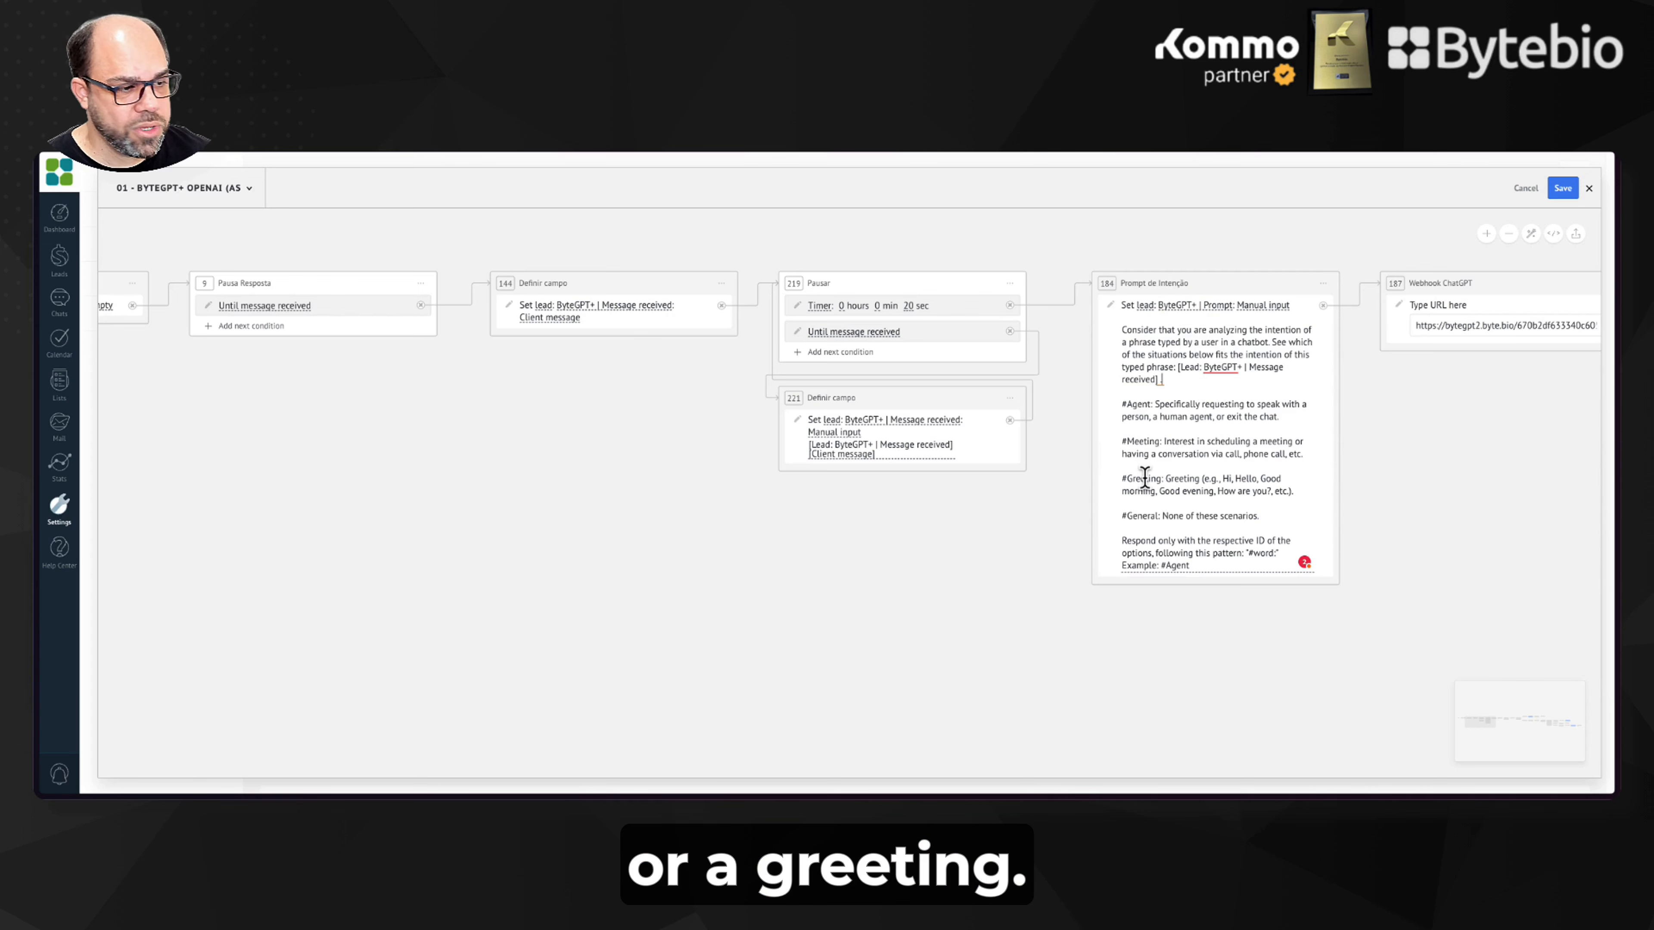
# Step: Remove the #Greeting option from the intention prompt and set the Condições de Intenção match value to #Agente
pyautogui.moveTo(1227, 490); pyautogui.dragTo(1101, 473)
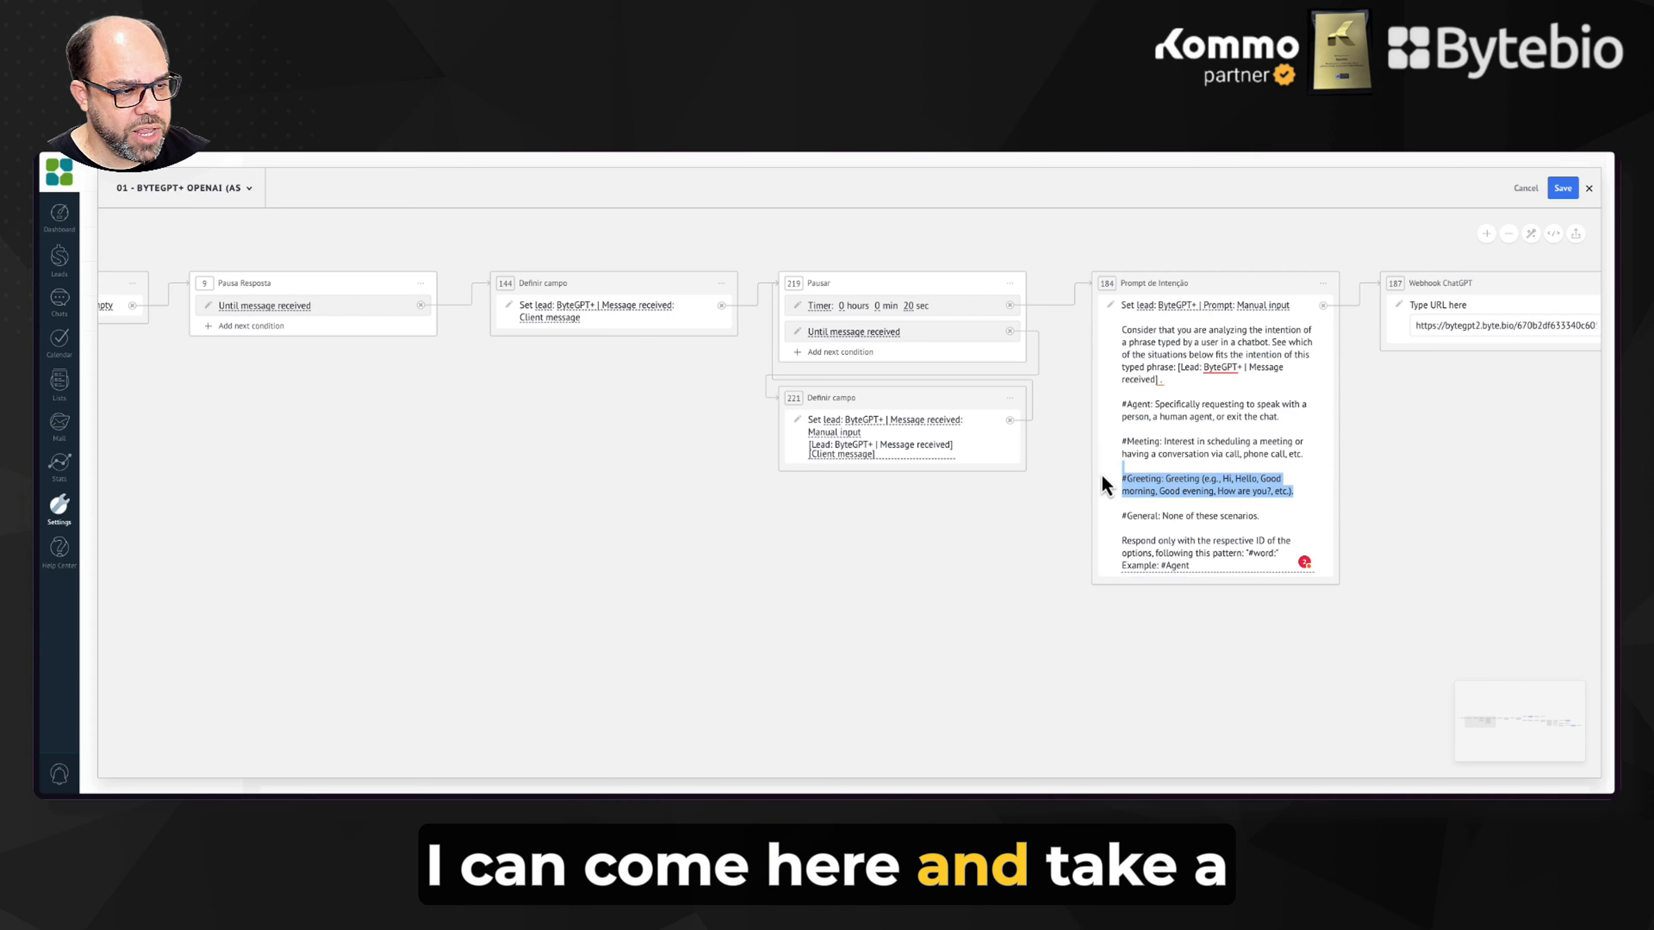
pyautogui.press('BackSpace')
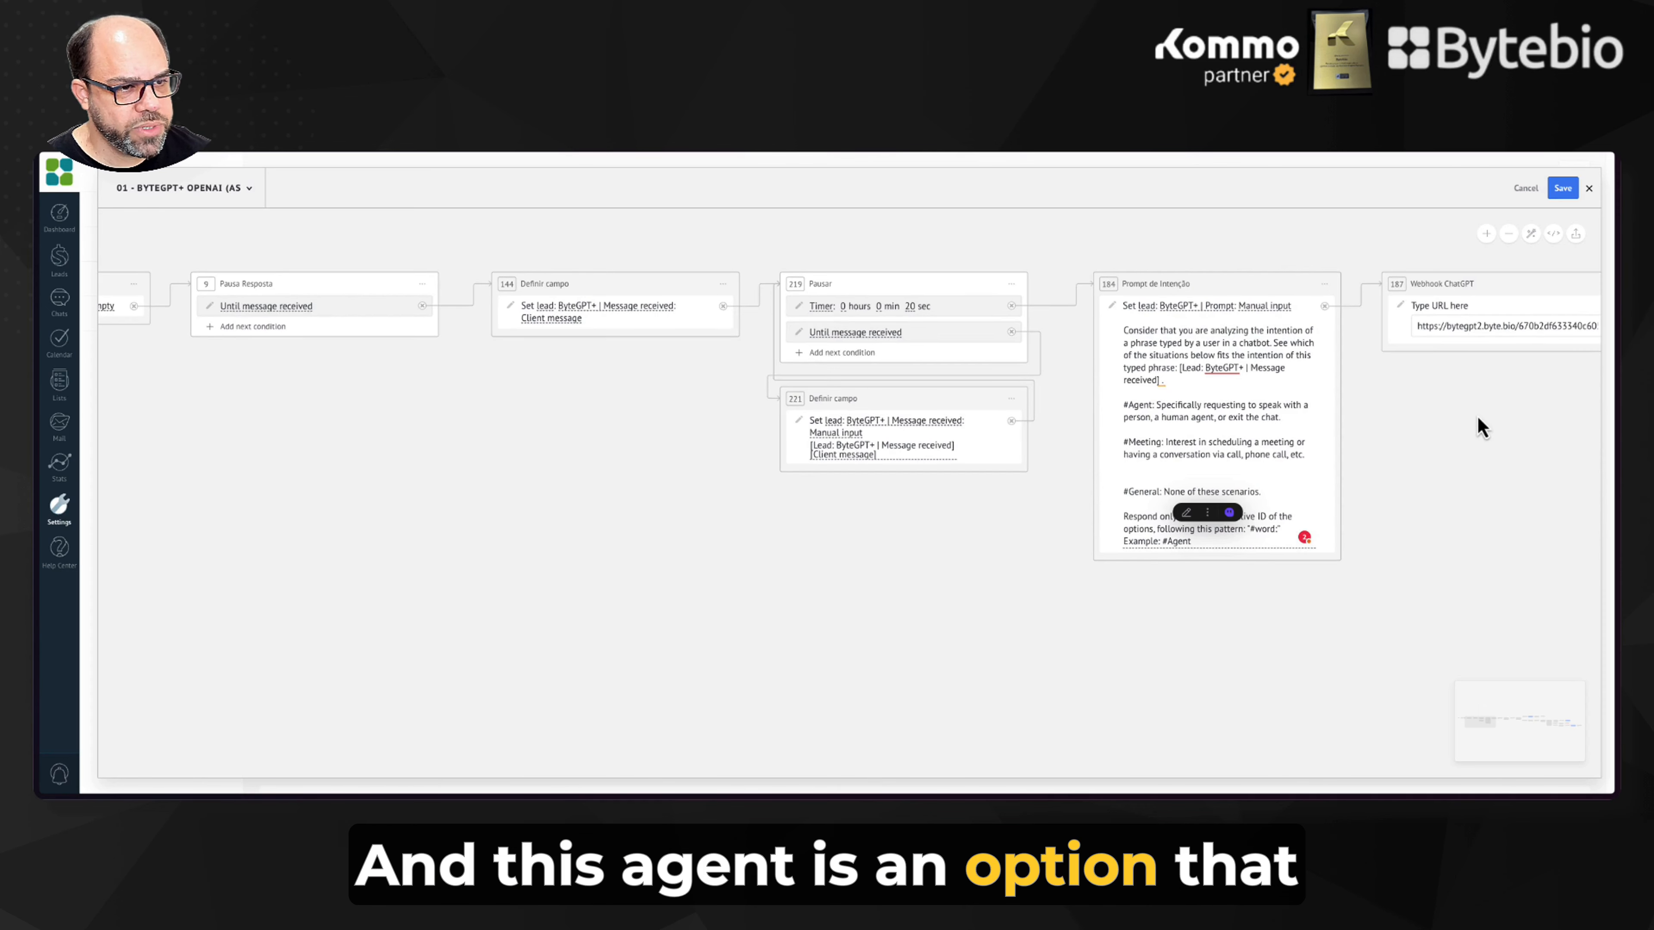
pyautogui.moveTo(1477, 428); pyautogui.dragTo(1071, 440)
pyautogui.hscroll(5, 1071, 440)
pyautogui.hscroll(5, 1133, 432)
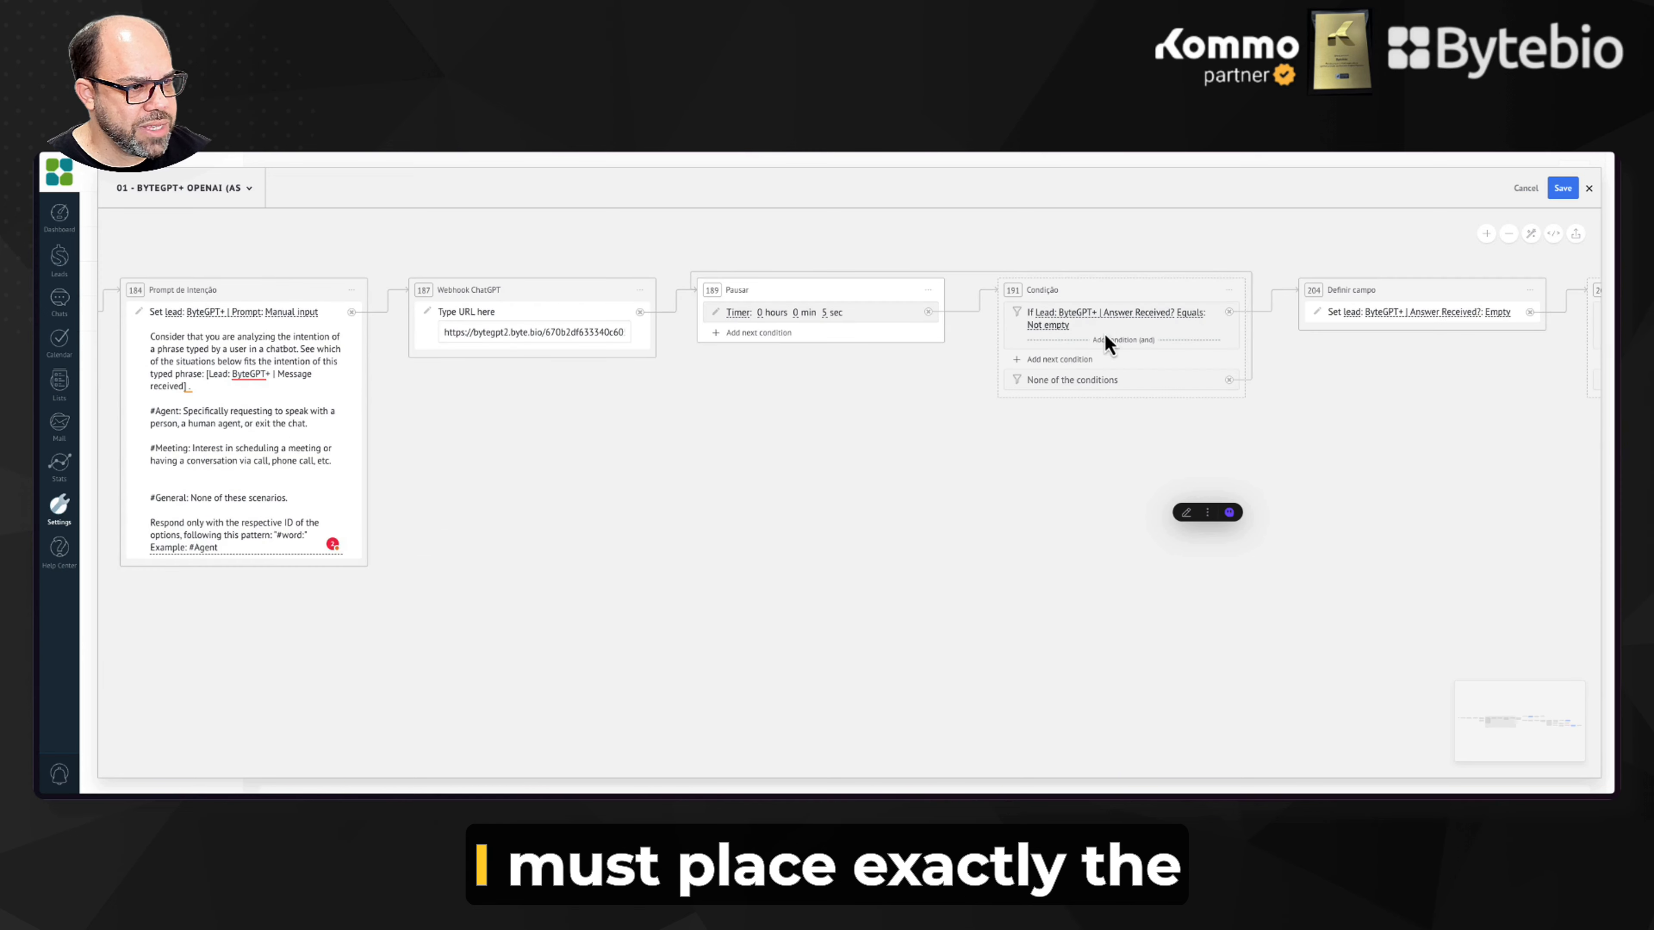
pyautogui.hscroll(10, 1396, 384)
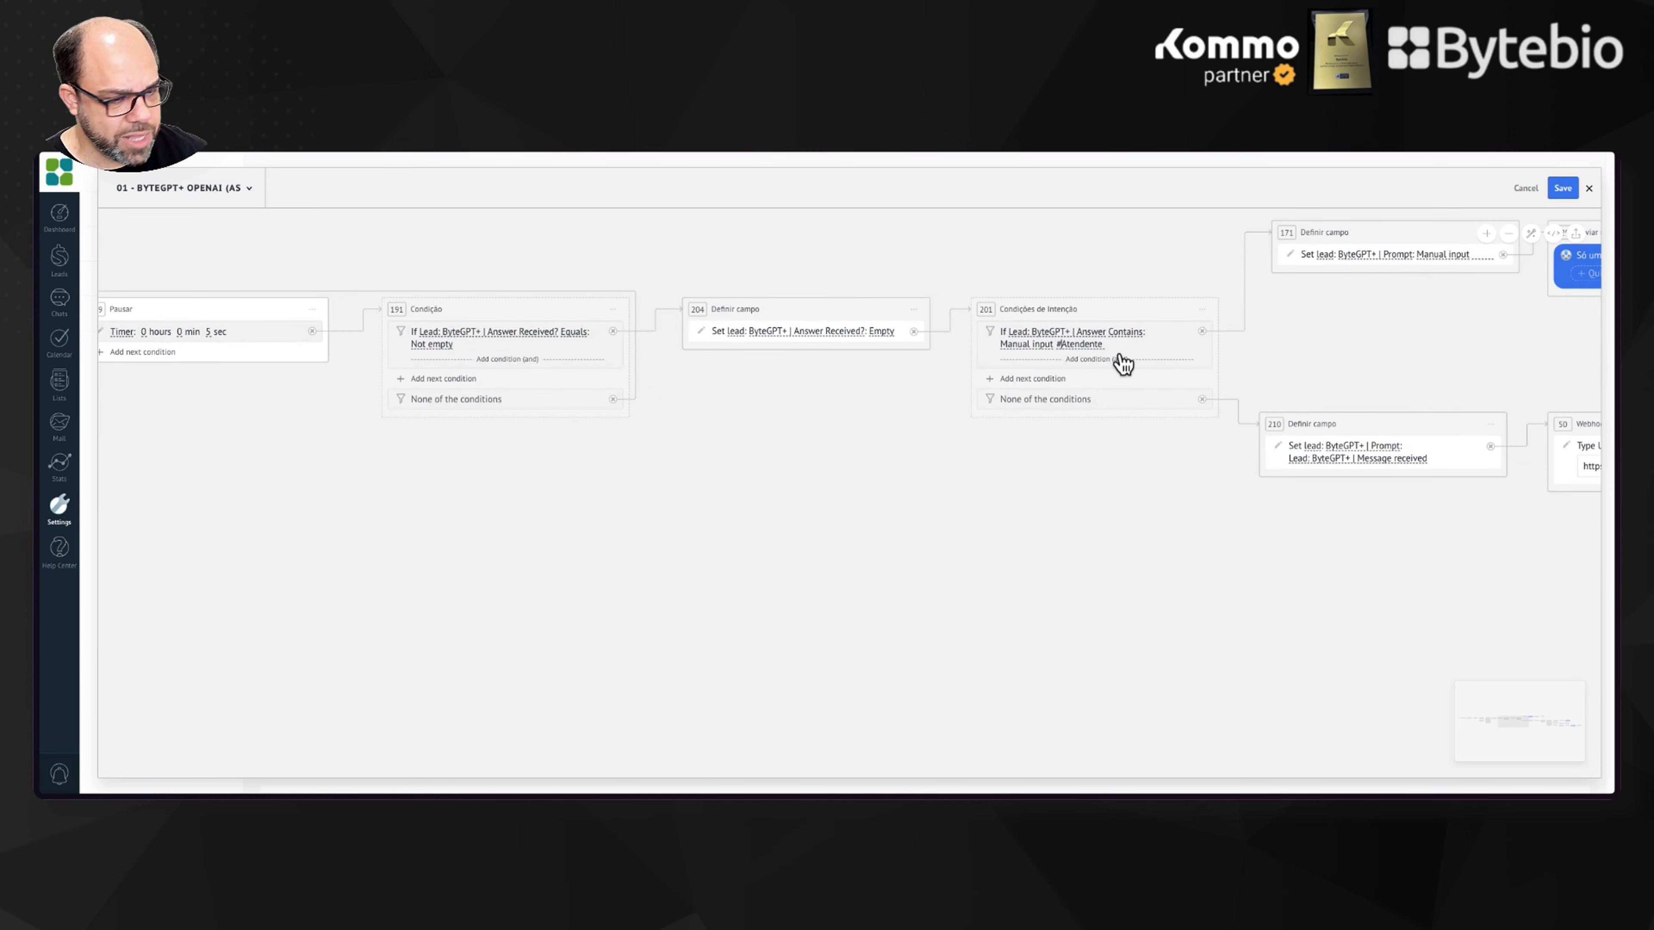
# Step: Set the timer of the Pausar block before the intention prompt to 1 second
pyautogui.hscroll(-20, 860, 448)
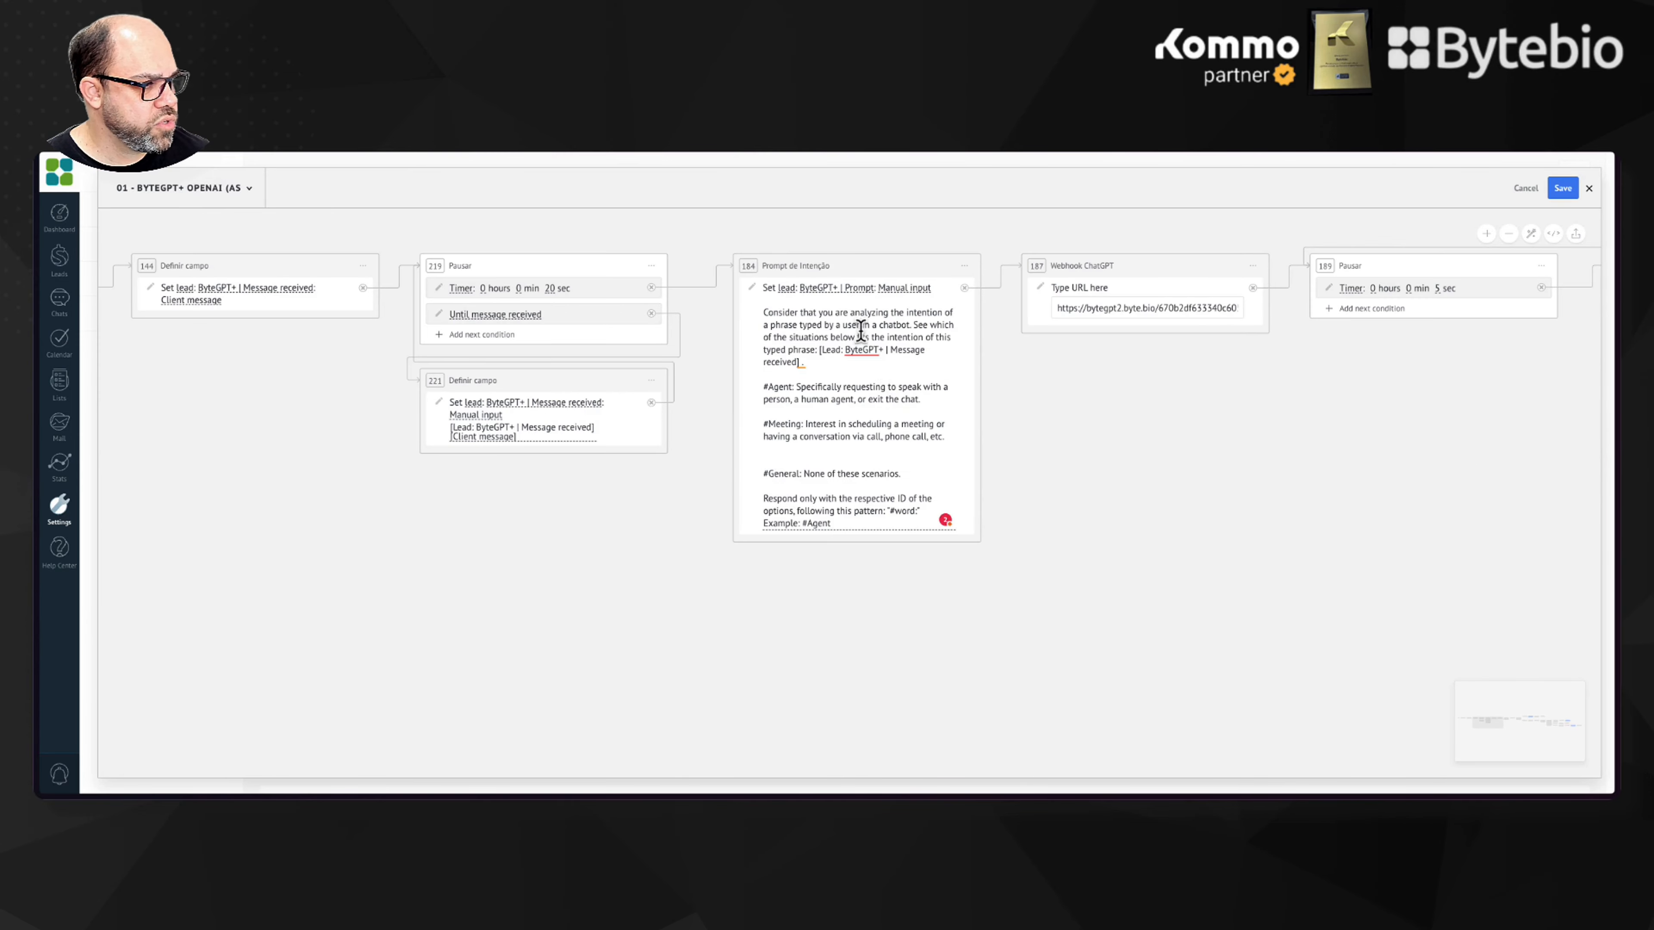
pyautogui.hscroll(-5, 698, 548)
pyautogui.scroll(-3, 721, 550)
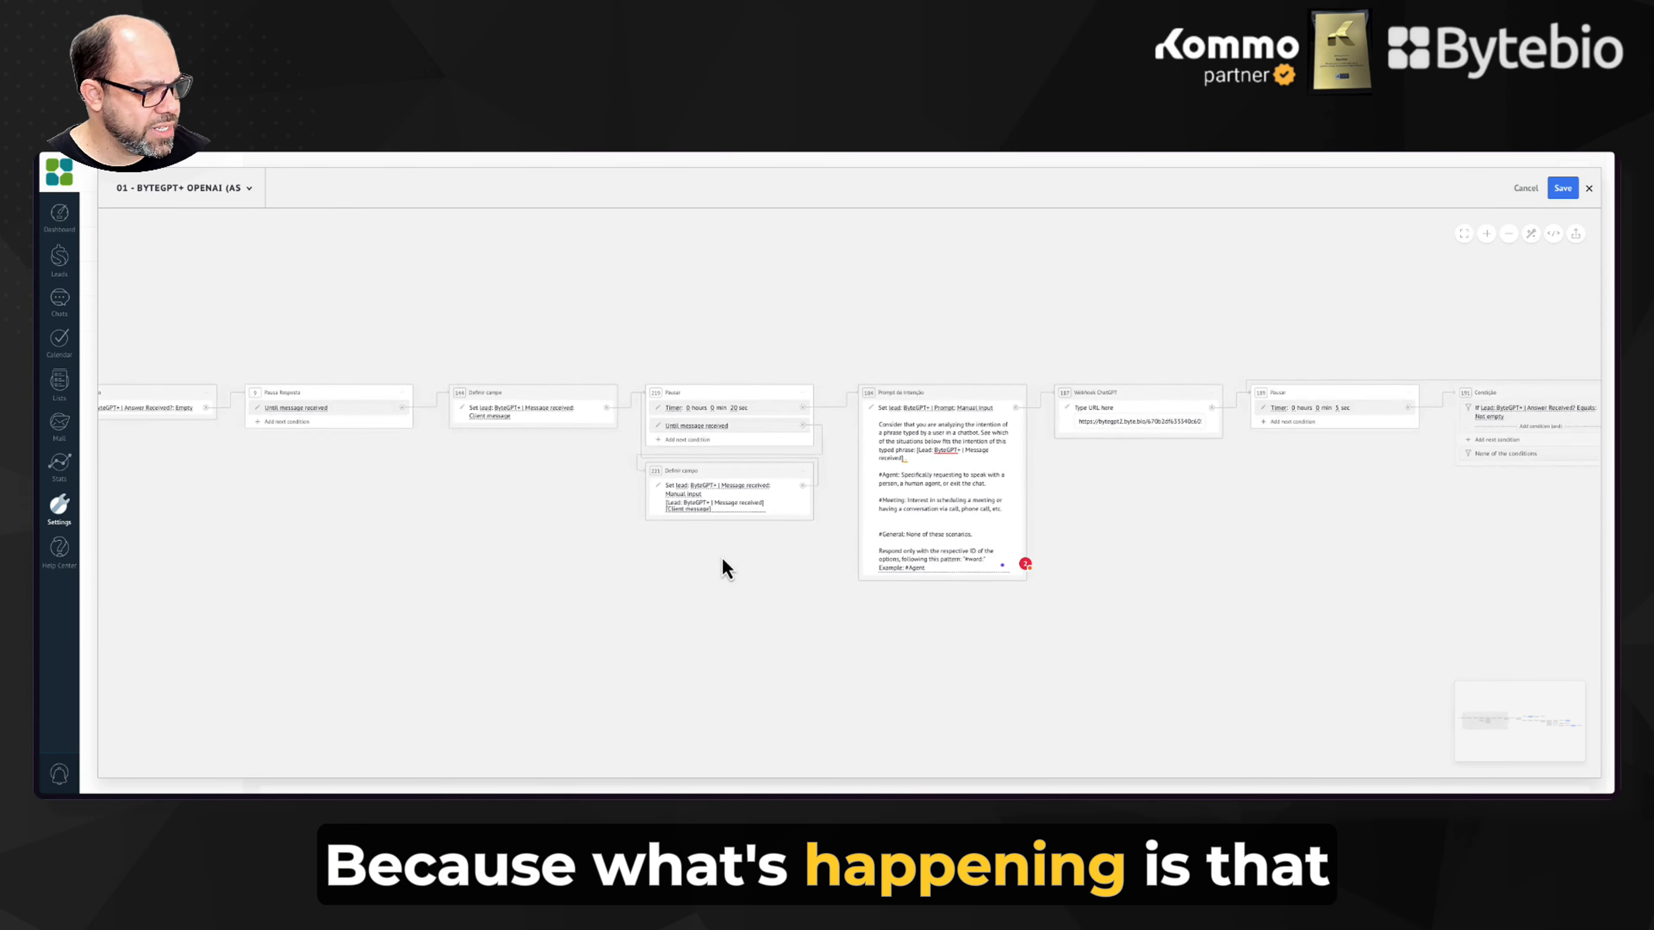
pyautogui.hscroll(-5, 586, 515)
pyautogui.scroll(3, 720, 447)
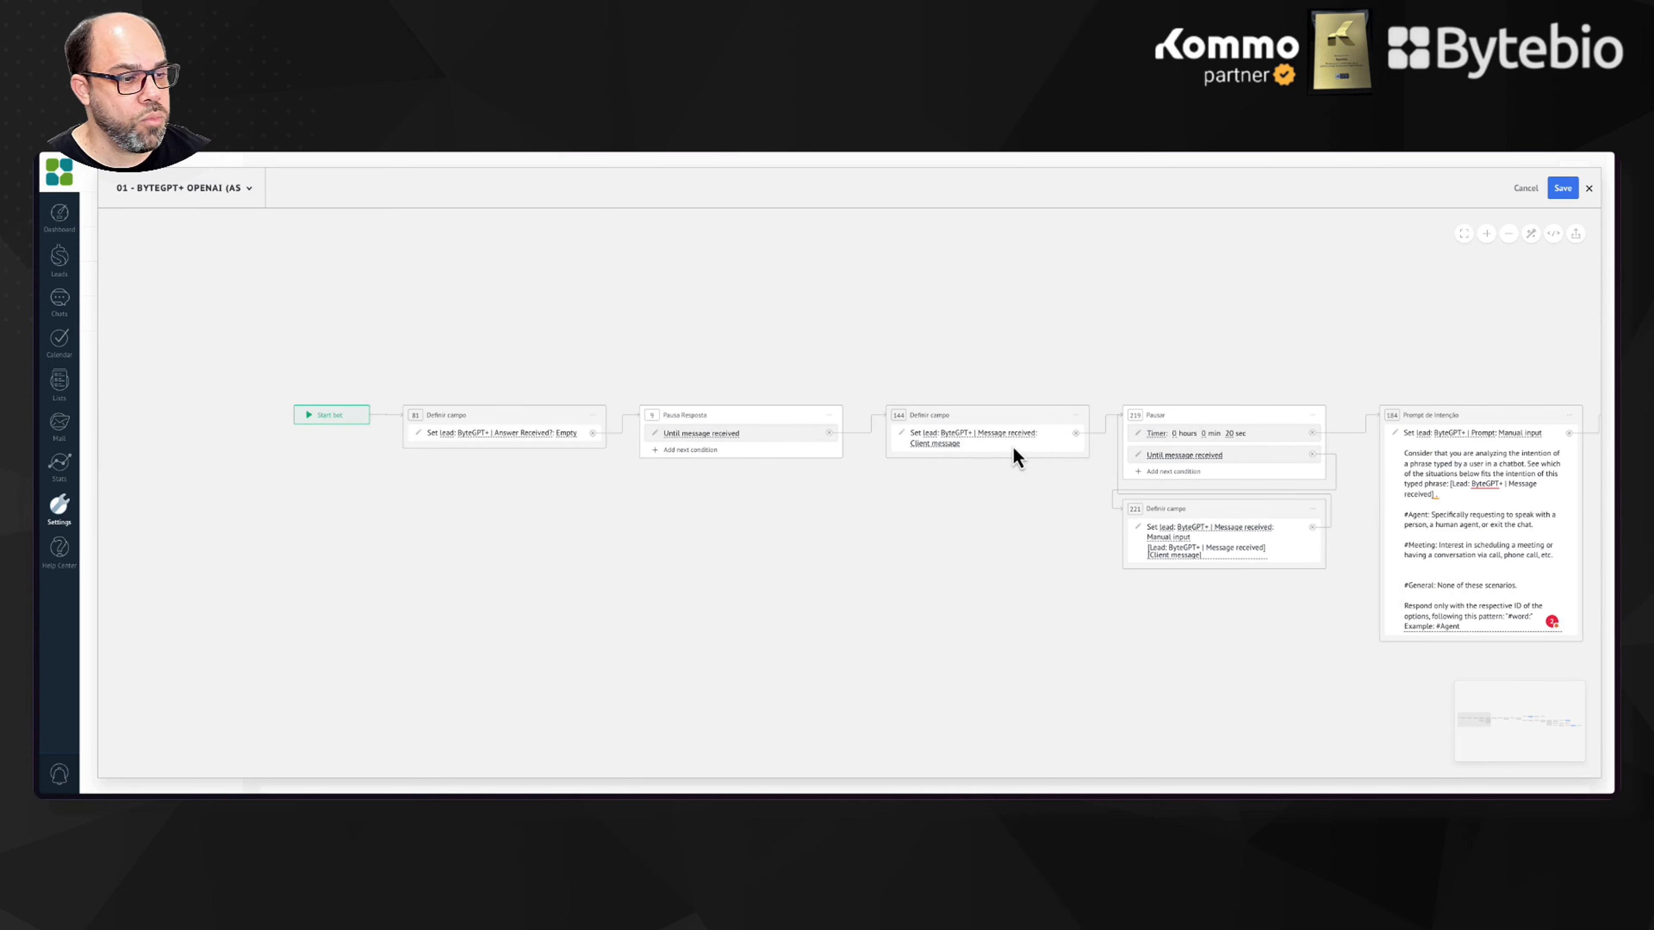
pyautogui.hscroll(4, 1254, 384)
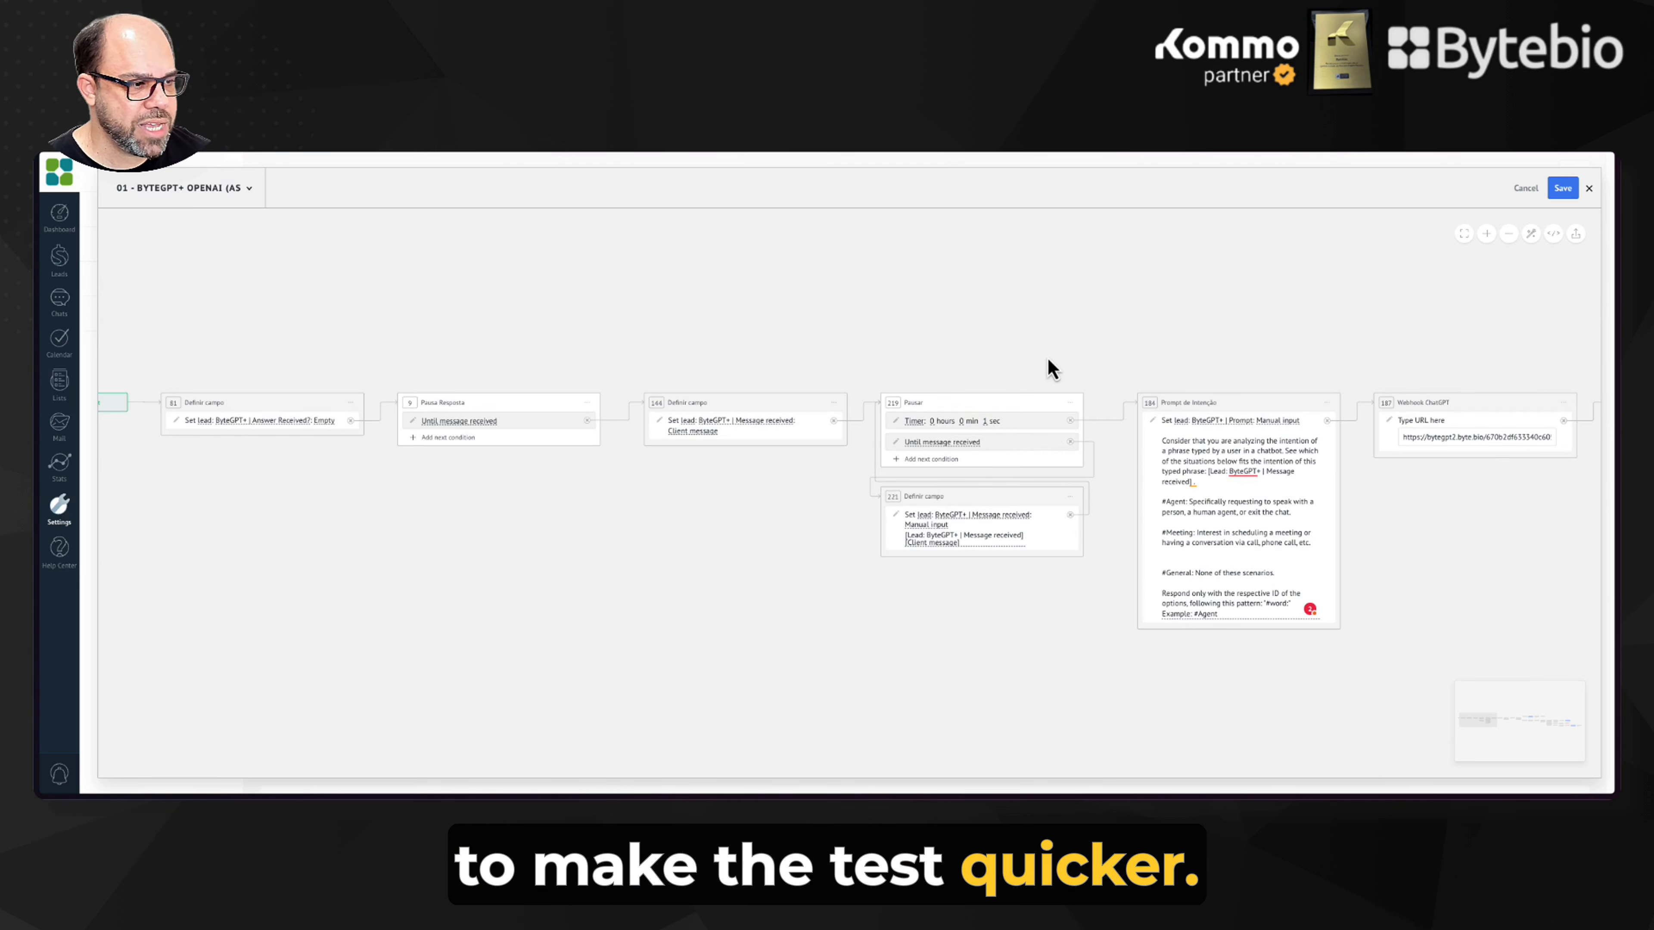
# Step: Replace the waiting message sent on the #Agente branch with "Please wait a moment..."
pyautogui.hscroll(2, 1128, 358)
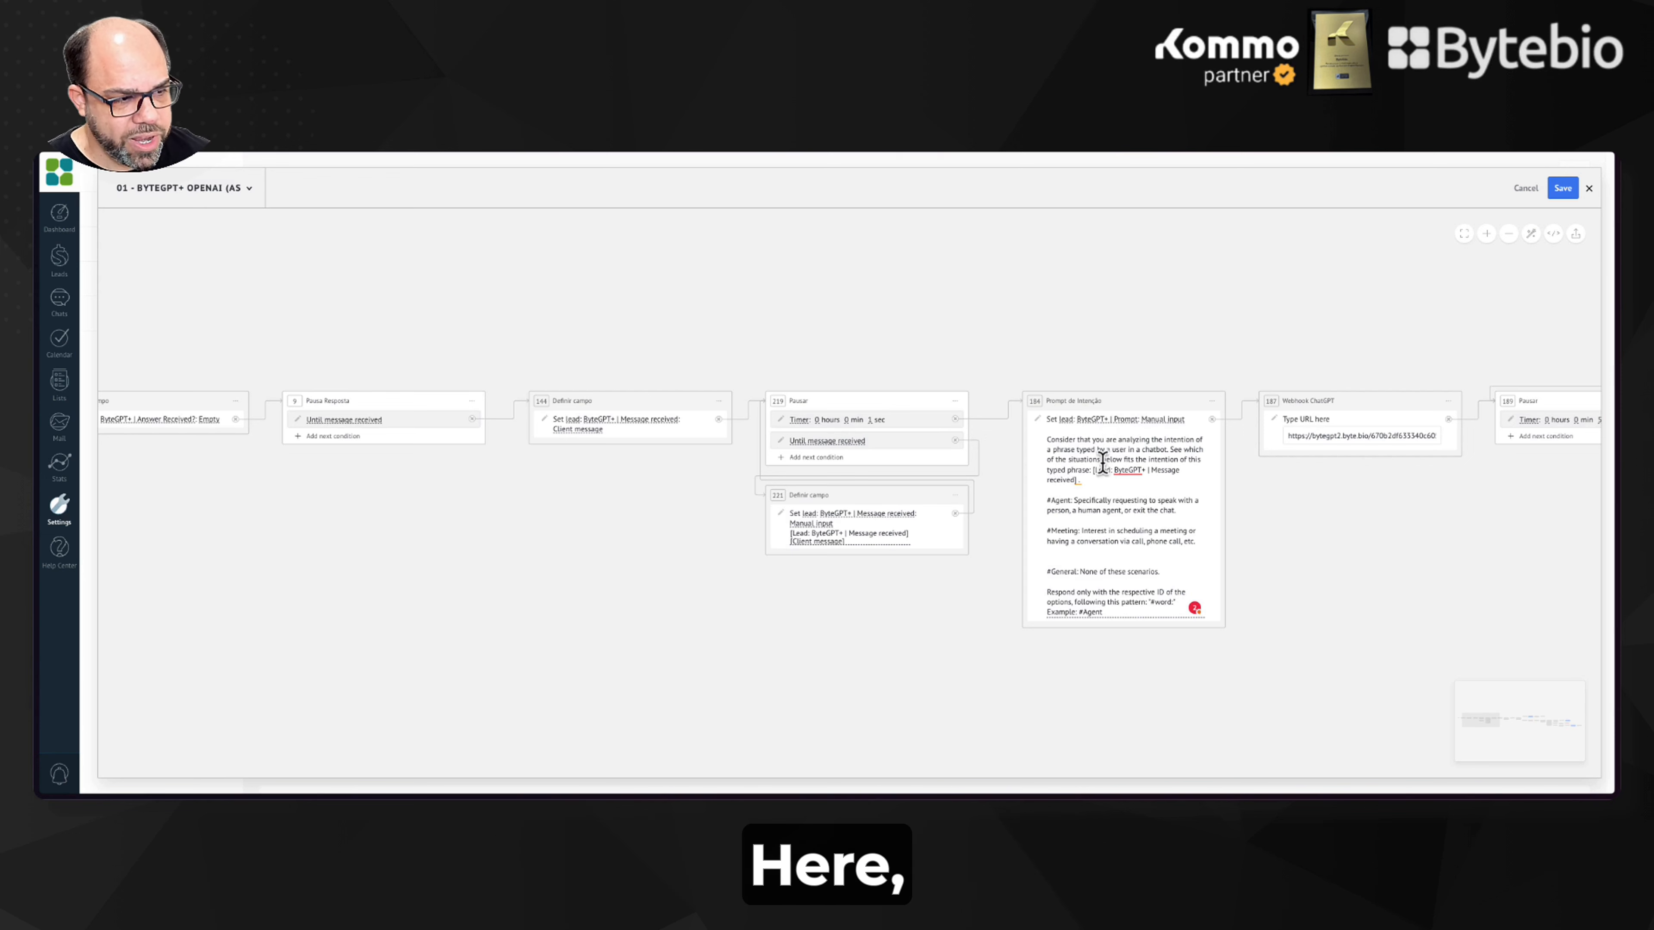
pyautogui.scroll(2, 1102, 464)
pyautogui.scroll(2, 970, 393)
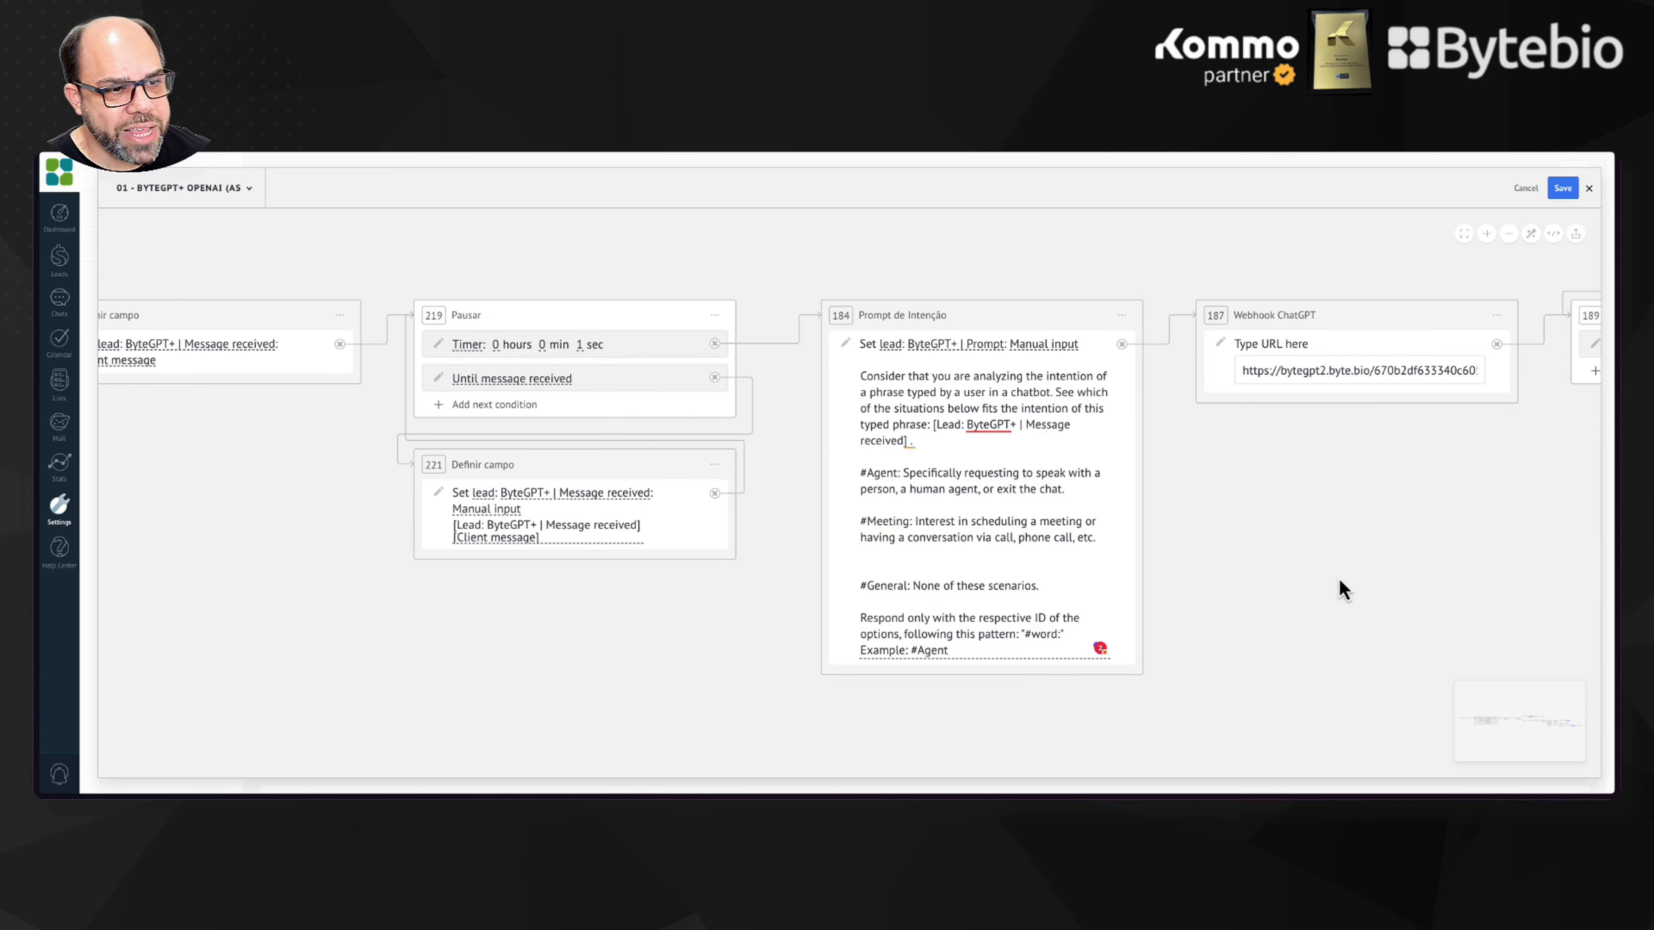
pyautogui.moveTo(1343, 589); pyautogui.dragTo(690, 602)
pyautogui.moveTo(1470, 521); pyautogui.dragTo(647, 524)
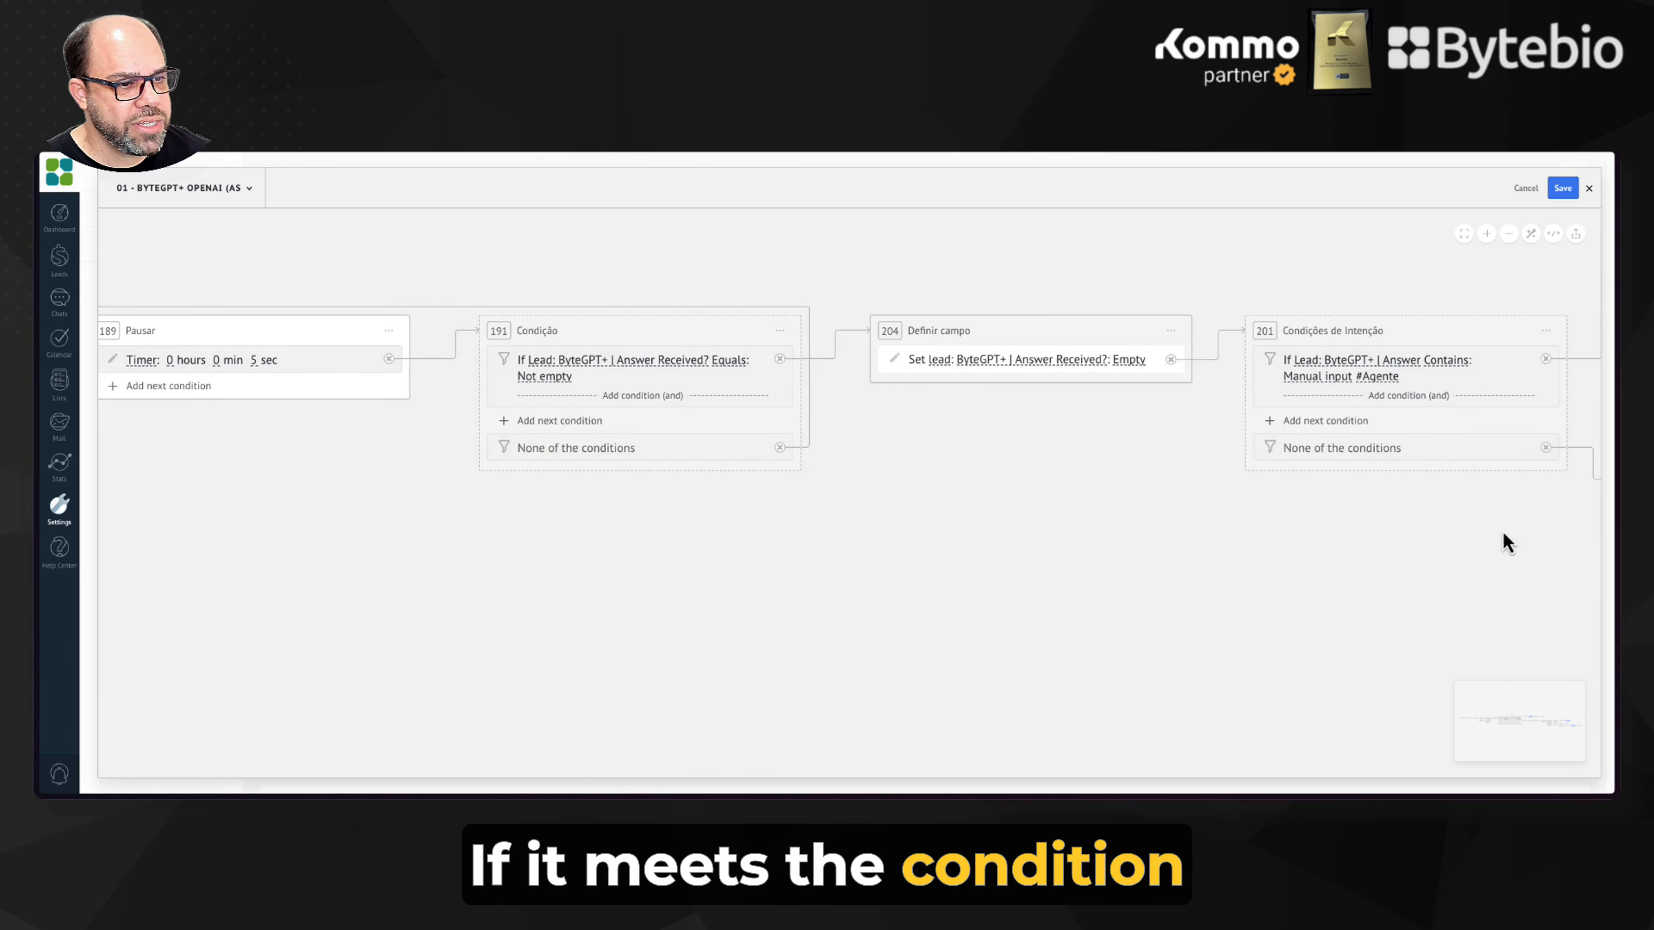
pyautogui.moveTo(1503, 533); pyautogui.dragTo(918, 540)
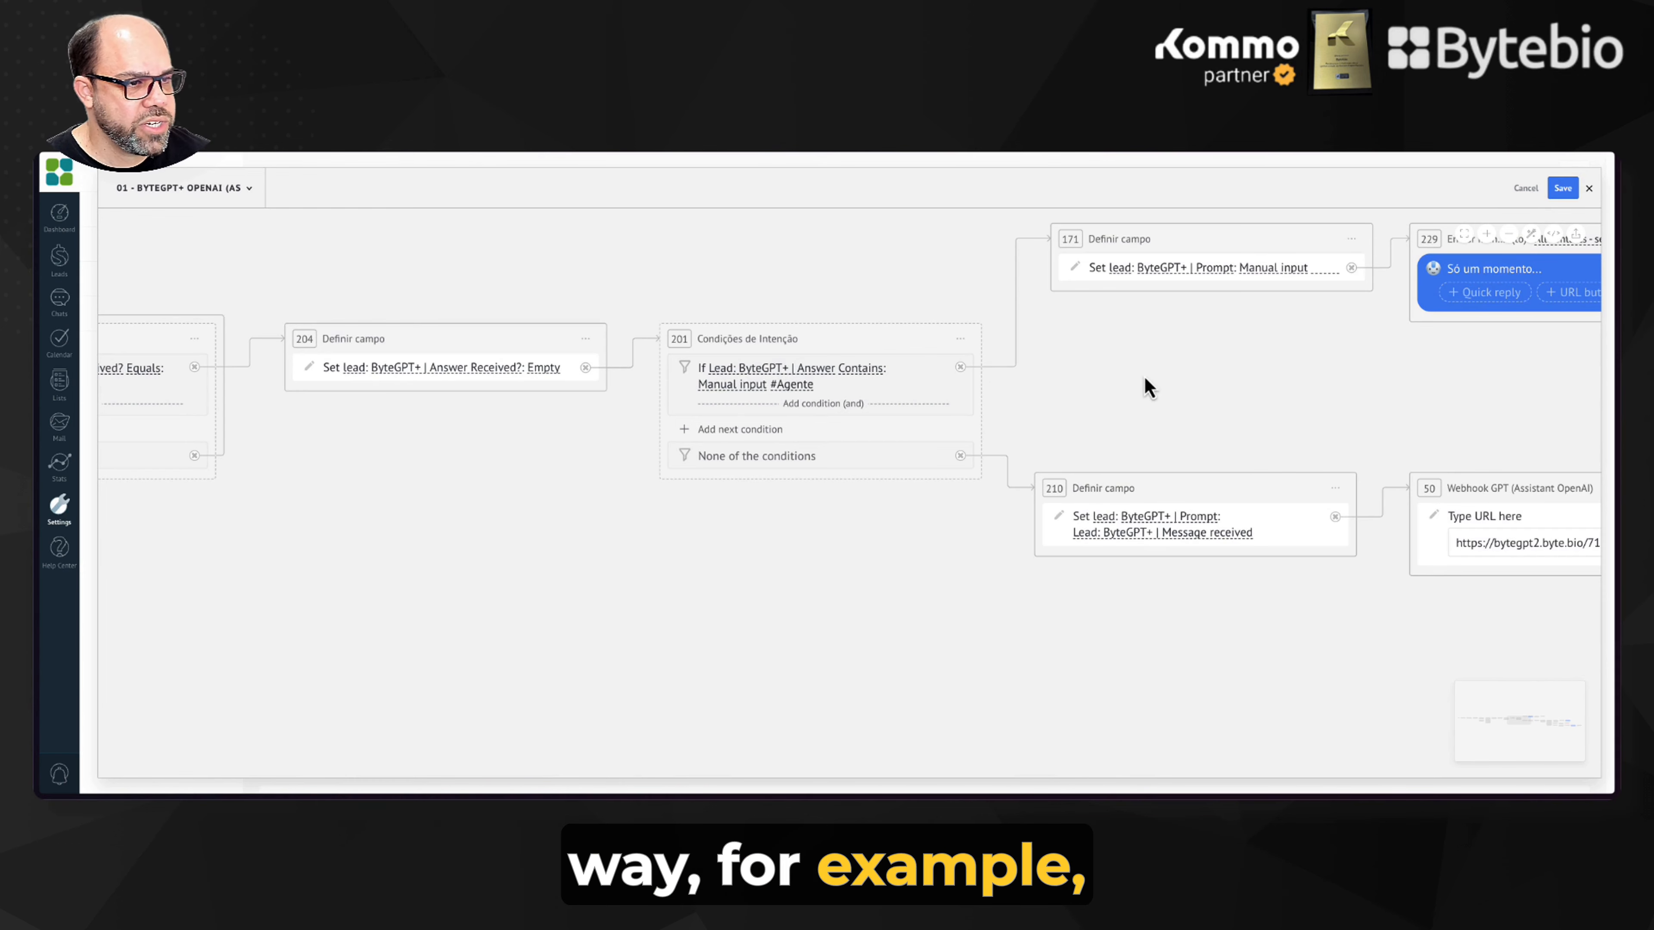
pyautogui.moveTo(1145, 385); pyautogui.dragTo(783, 454)
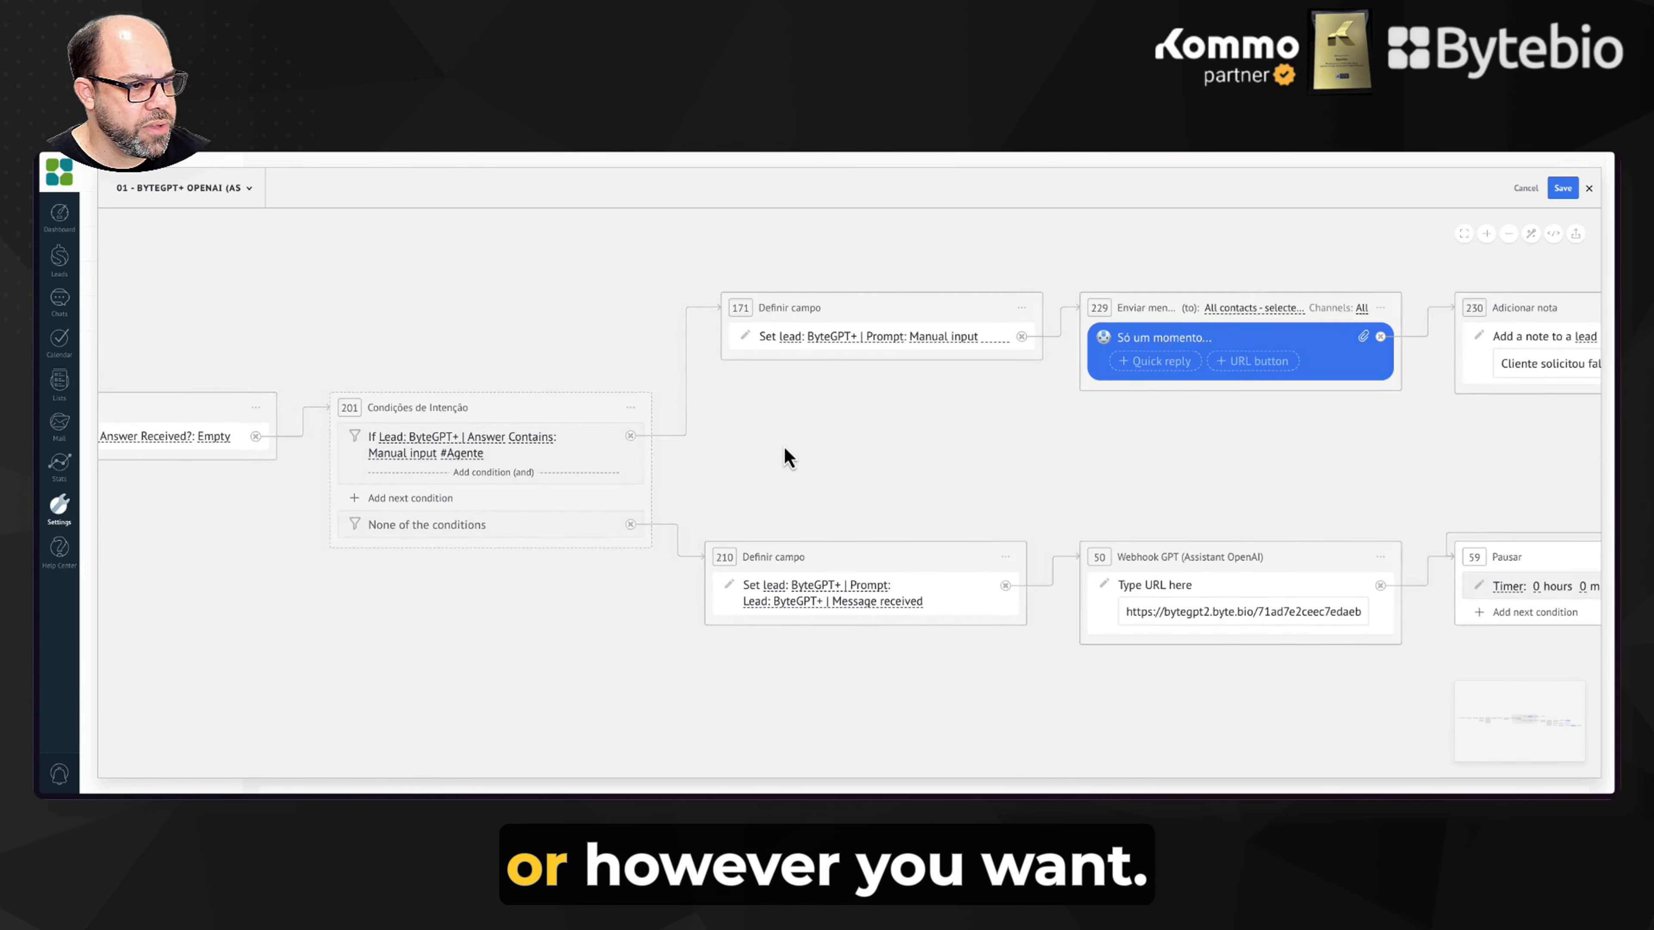
pyautogui.click(1109, 336)
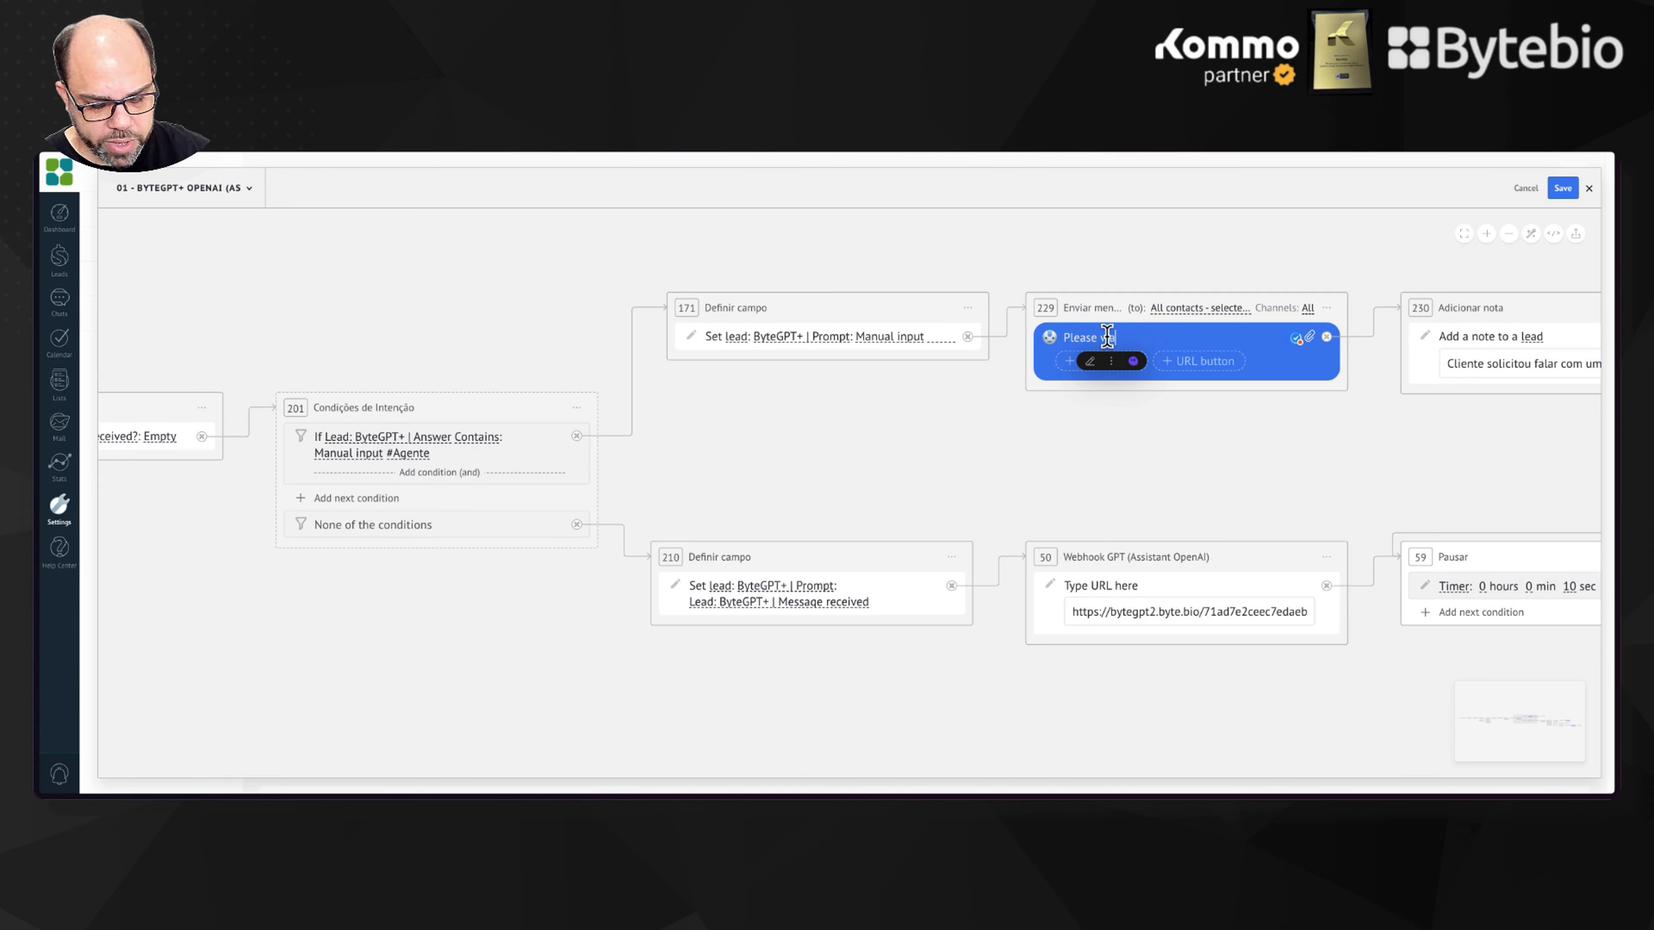
pyautogui.write('Please wait a moment...')
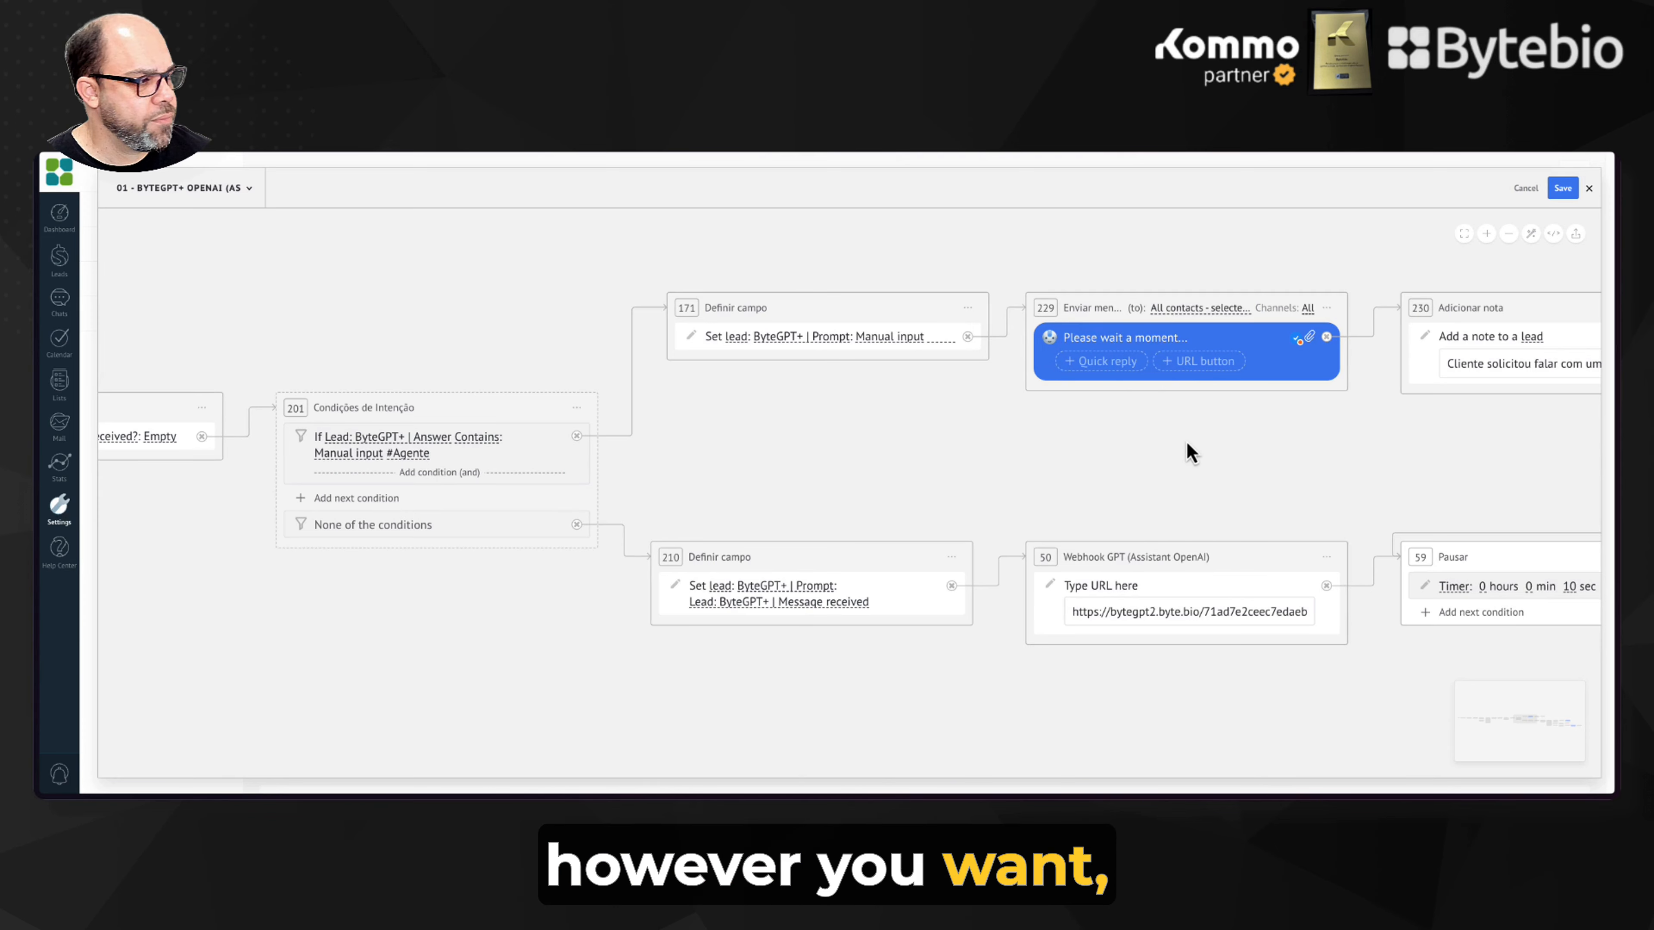
# Step: Replace the text of the note added to the lead on the #Agente branch with "Agent"
pyautogui.moveTo(1189, 451); pyautogui.dragTo(948, 452)
pyautogui.hscroll(5, 1329, 461)
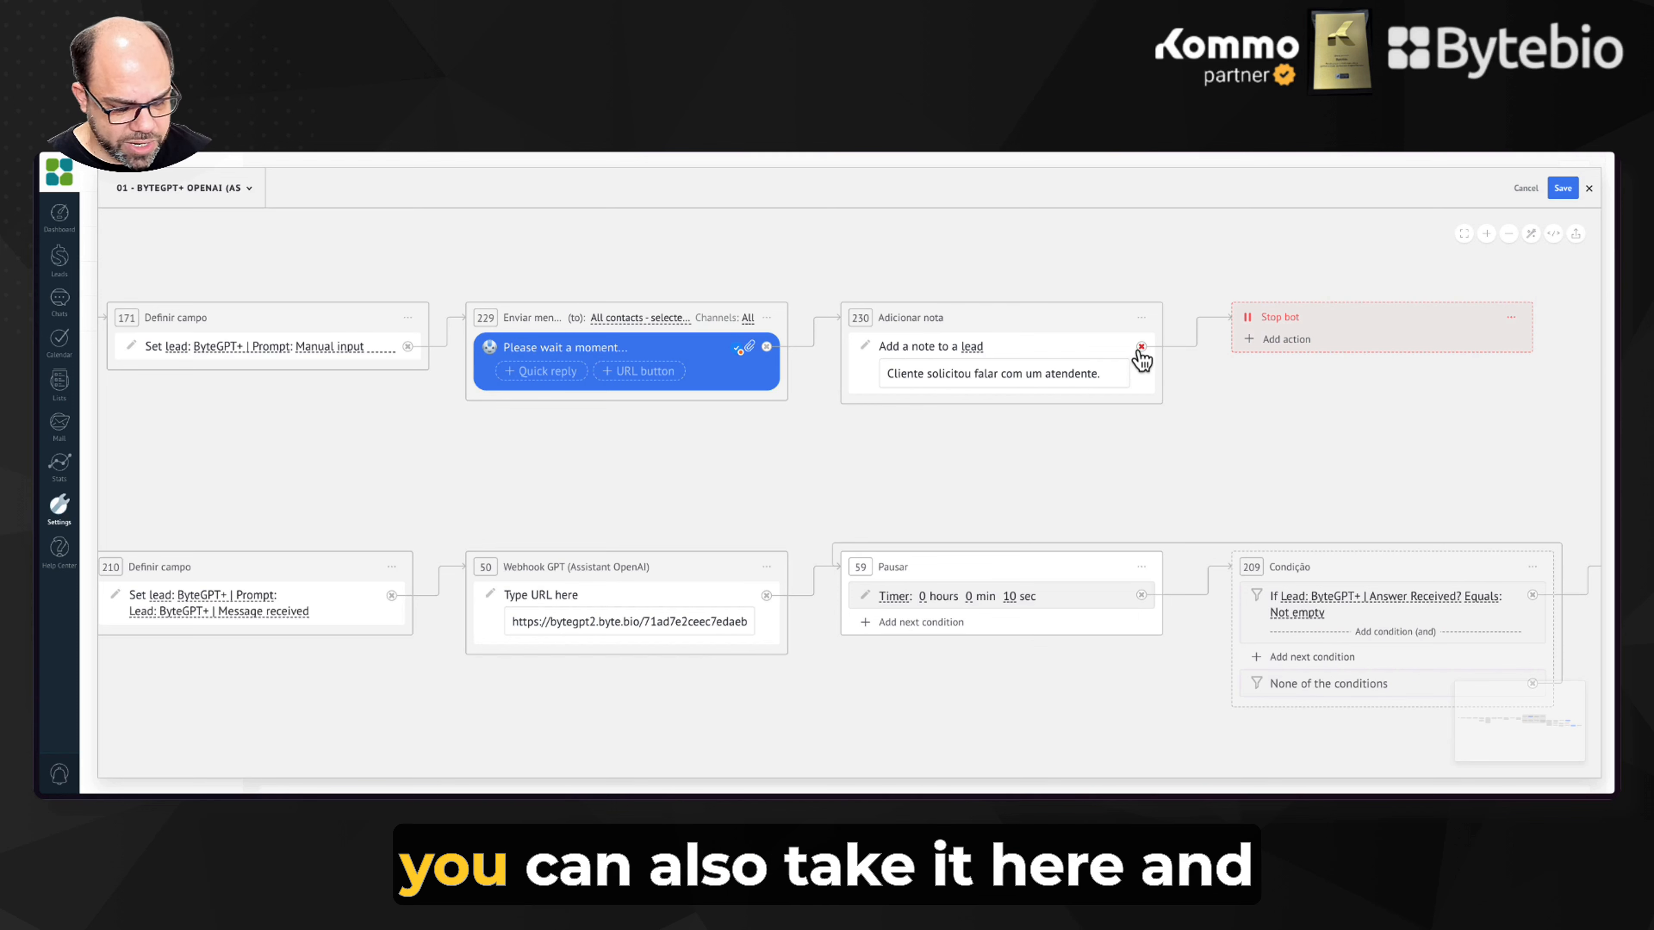
pyautogui.tripleClick(1117, 369)
pyautogui.write('Agent')
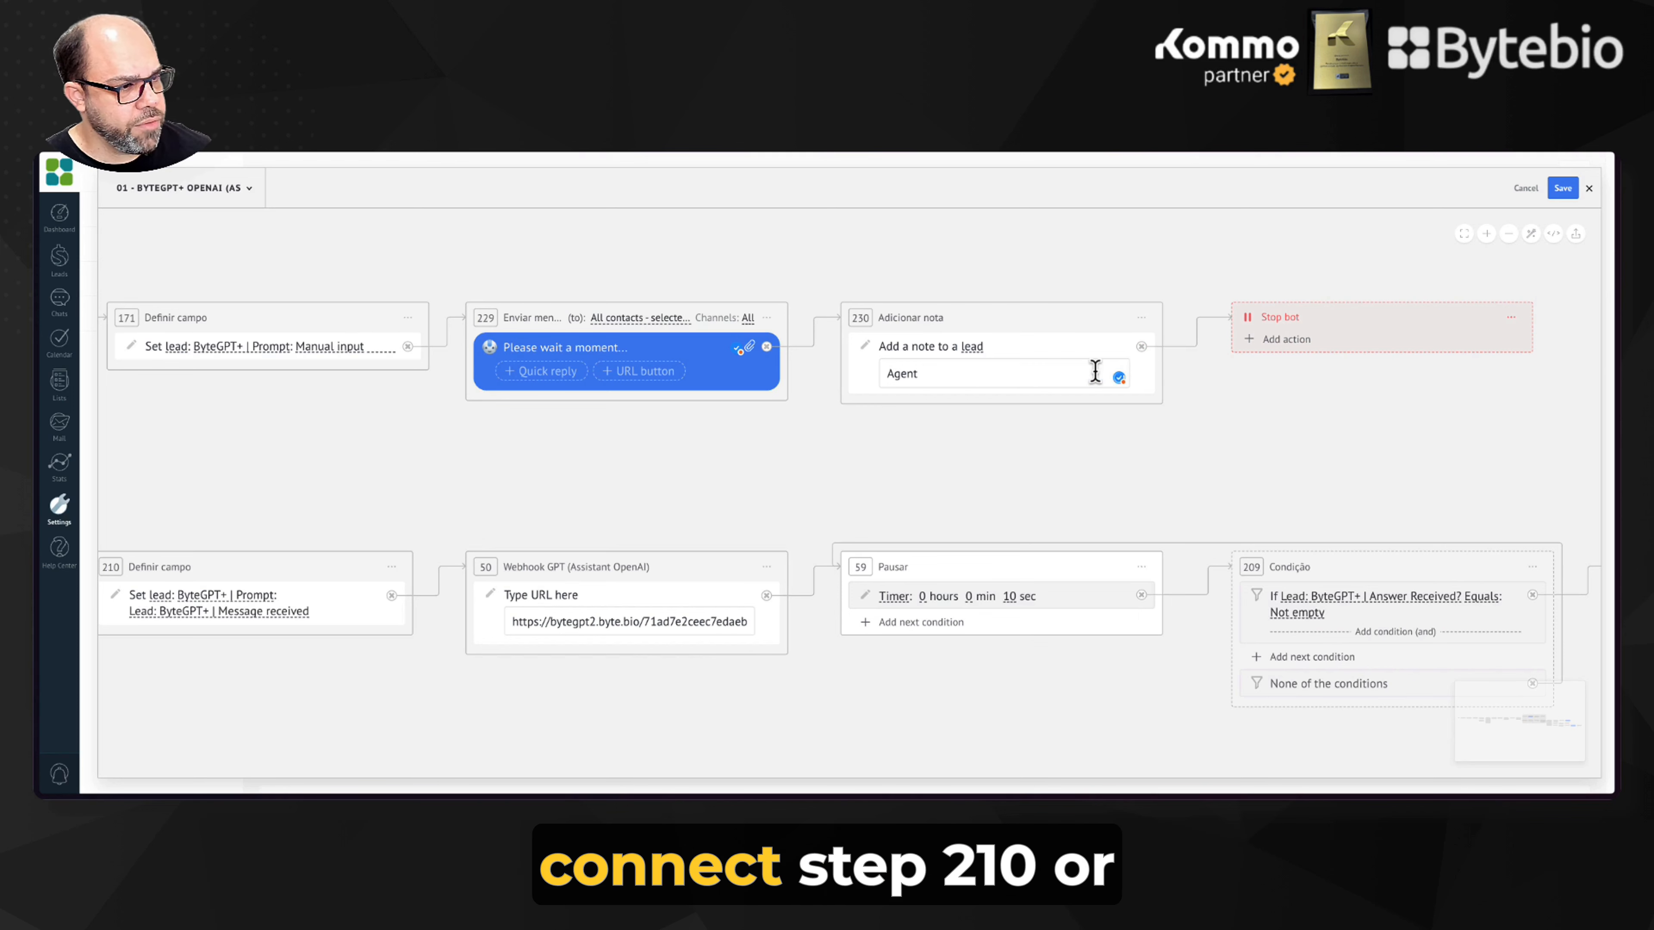
# Step: Disconnect the Adicionar nota block from Stop bot and connect it to Definir campo block 210
pyautogui.click(1141, 346)
pyautogui.moveTo(1053, 484); pyautogui.dragTo(1225, 378)
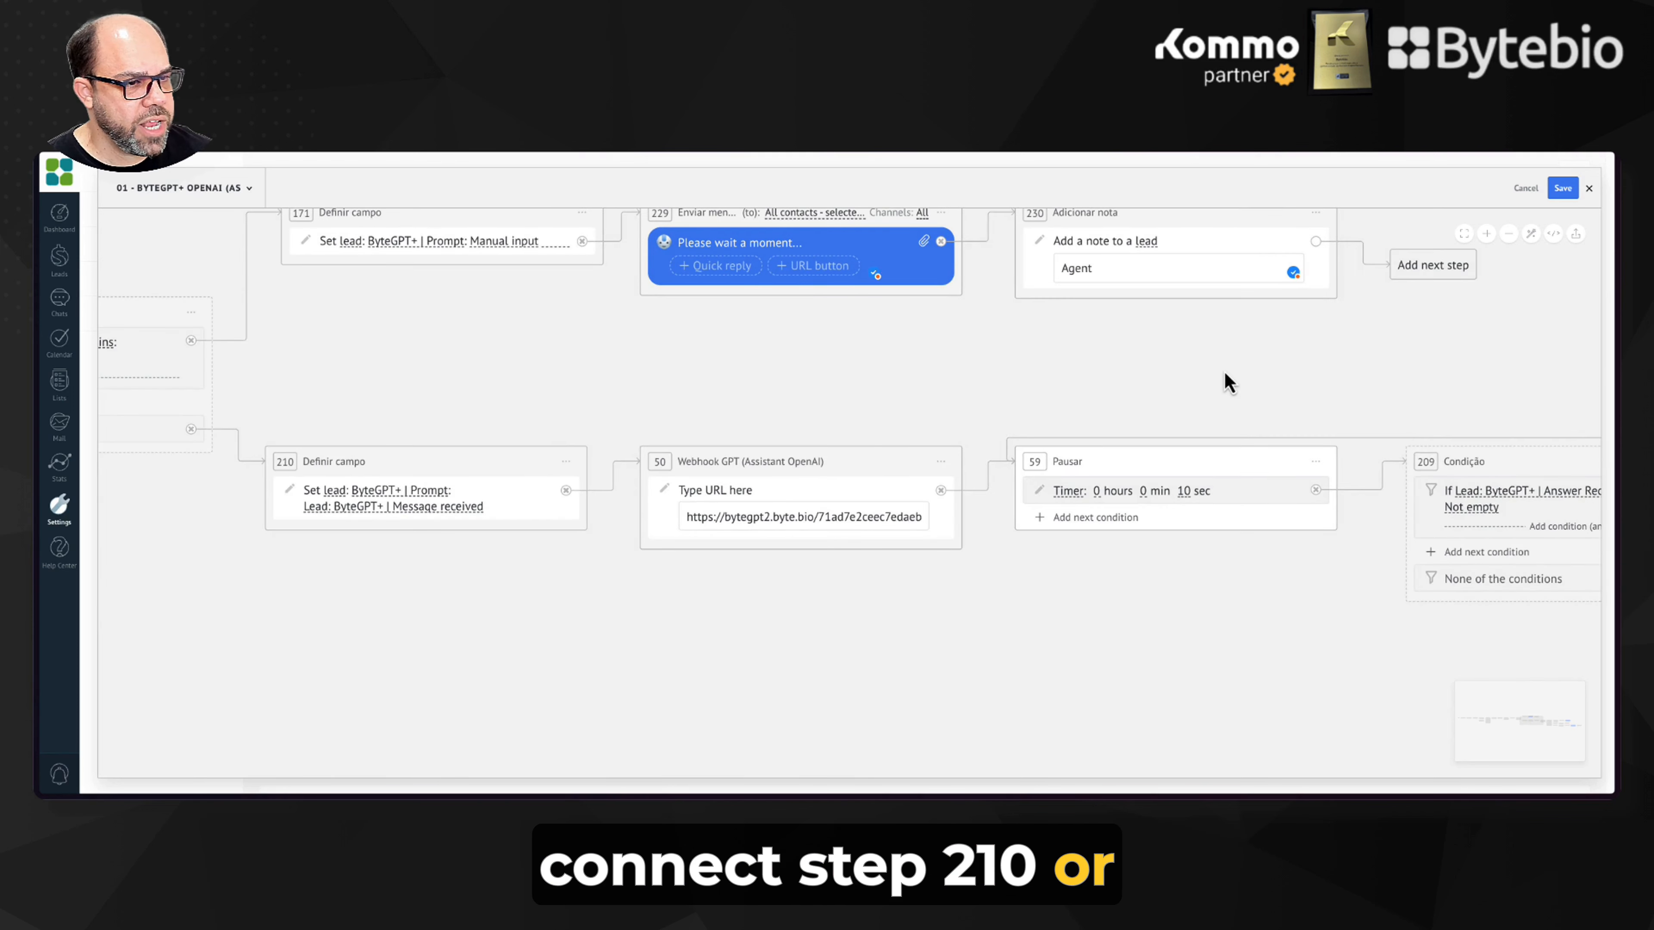
pyautogui.scroll(-3, 1224, 371)
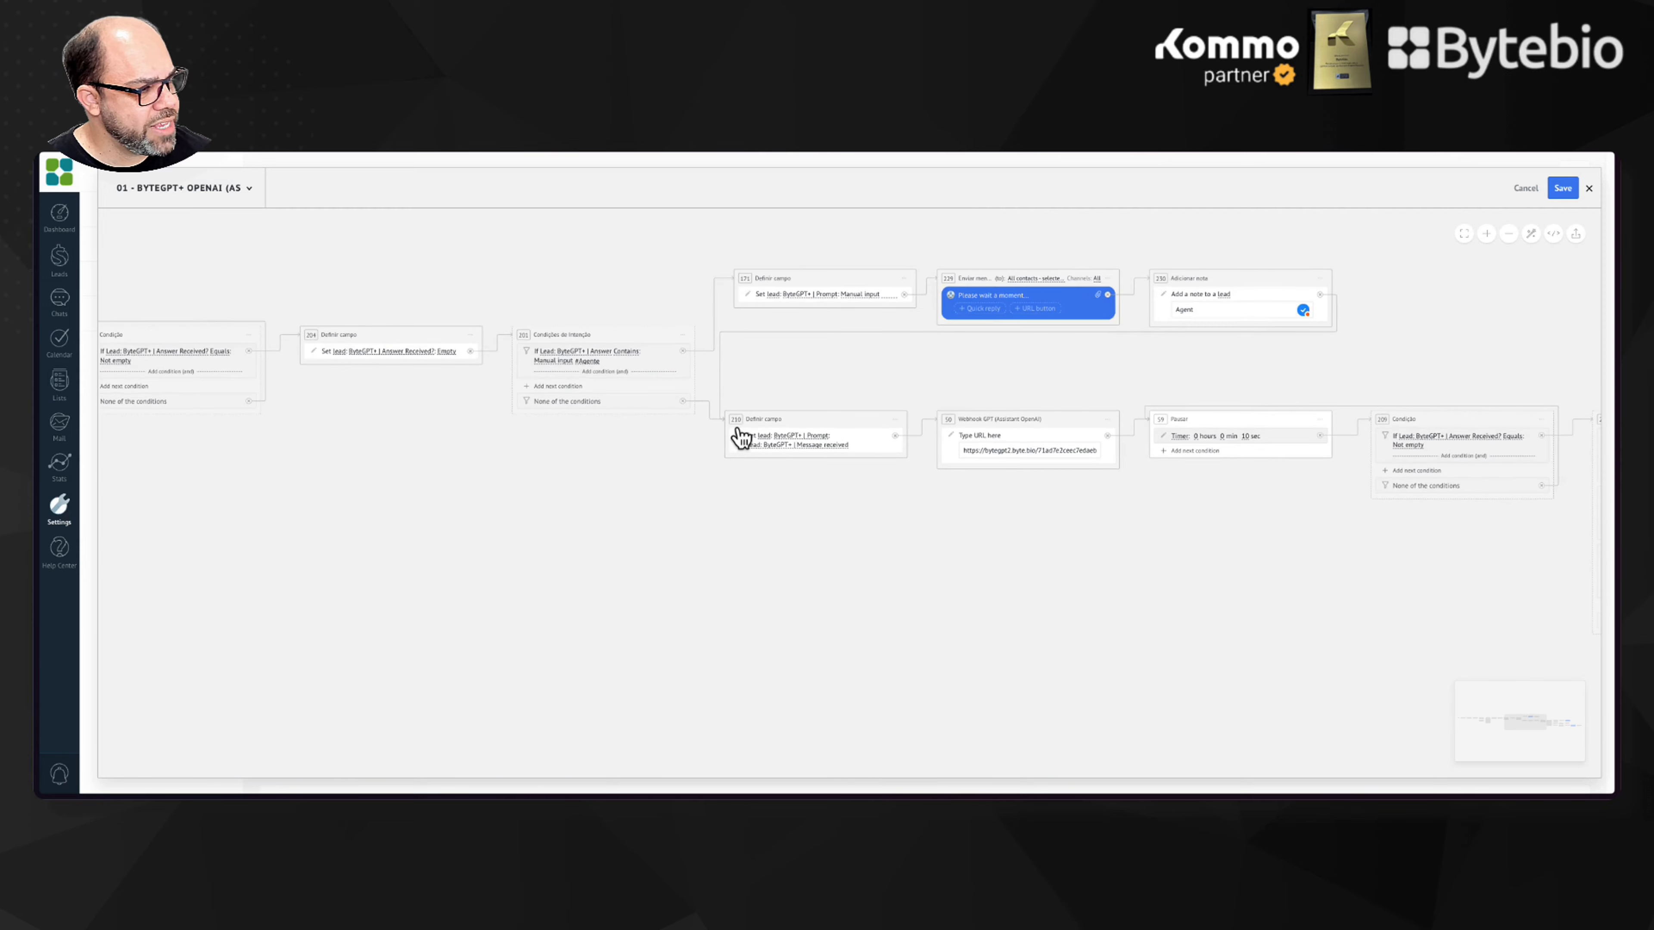
pyautogui.scroll(2, 740, 437)
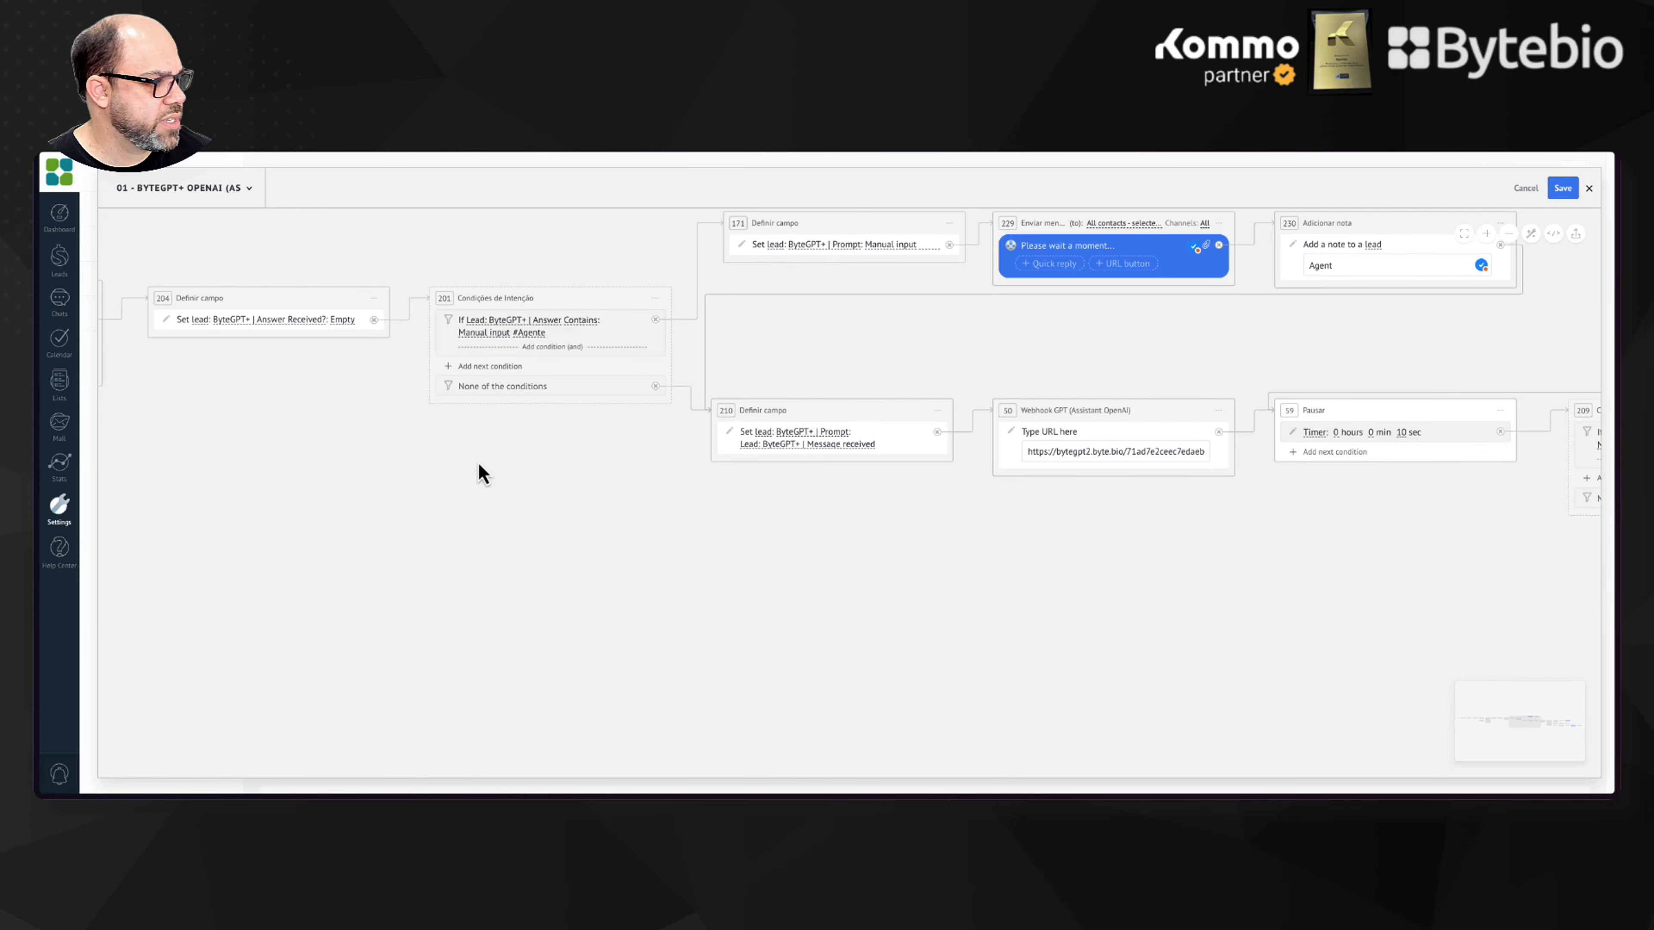
# Step: Change the Condições de Intenção match value to #Agent, using the same term as in the intention prompt
pyautogui.moveTo(480, 465); pyautogui.dragTo(738, 521)
pyautogui.moveTo(511, 536); pyautogui.dragTo(1026, 554)
pyautogui.moveTo(531, 573); pyautogui.dragTo(1174, 573)
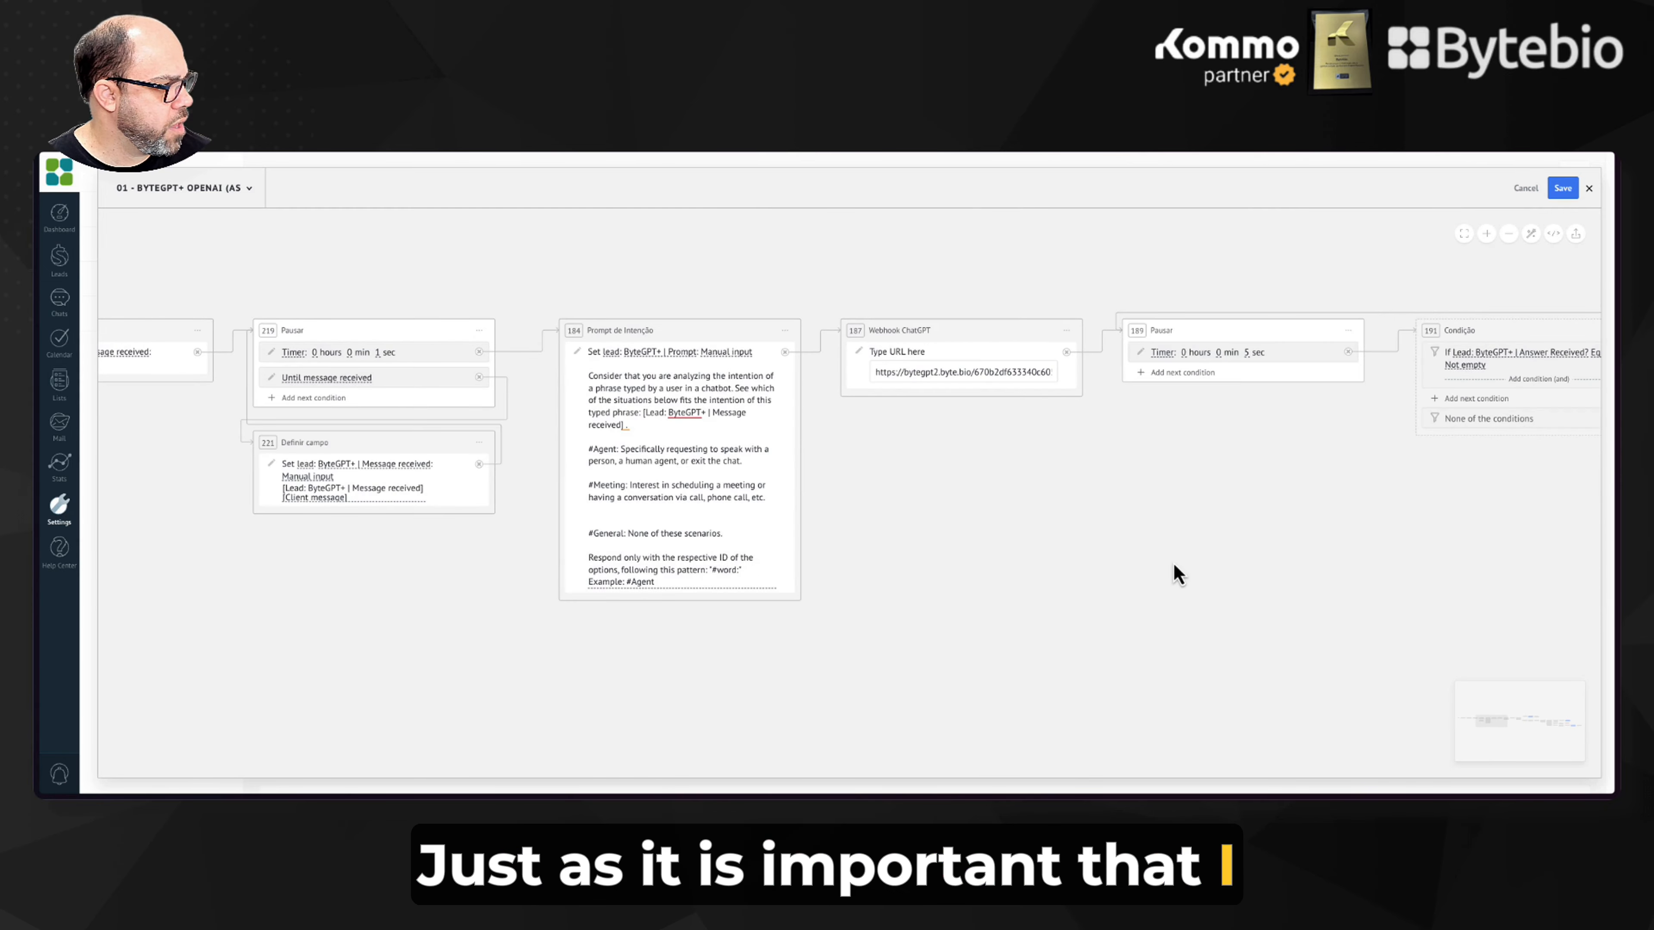
pyautogui.doubleClick(612, 450)
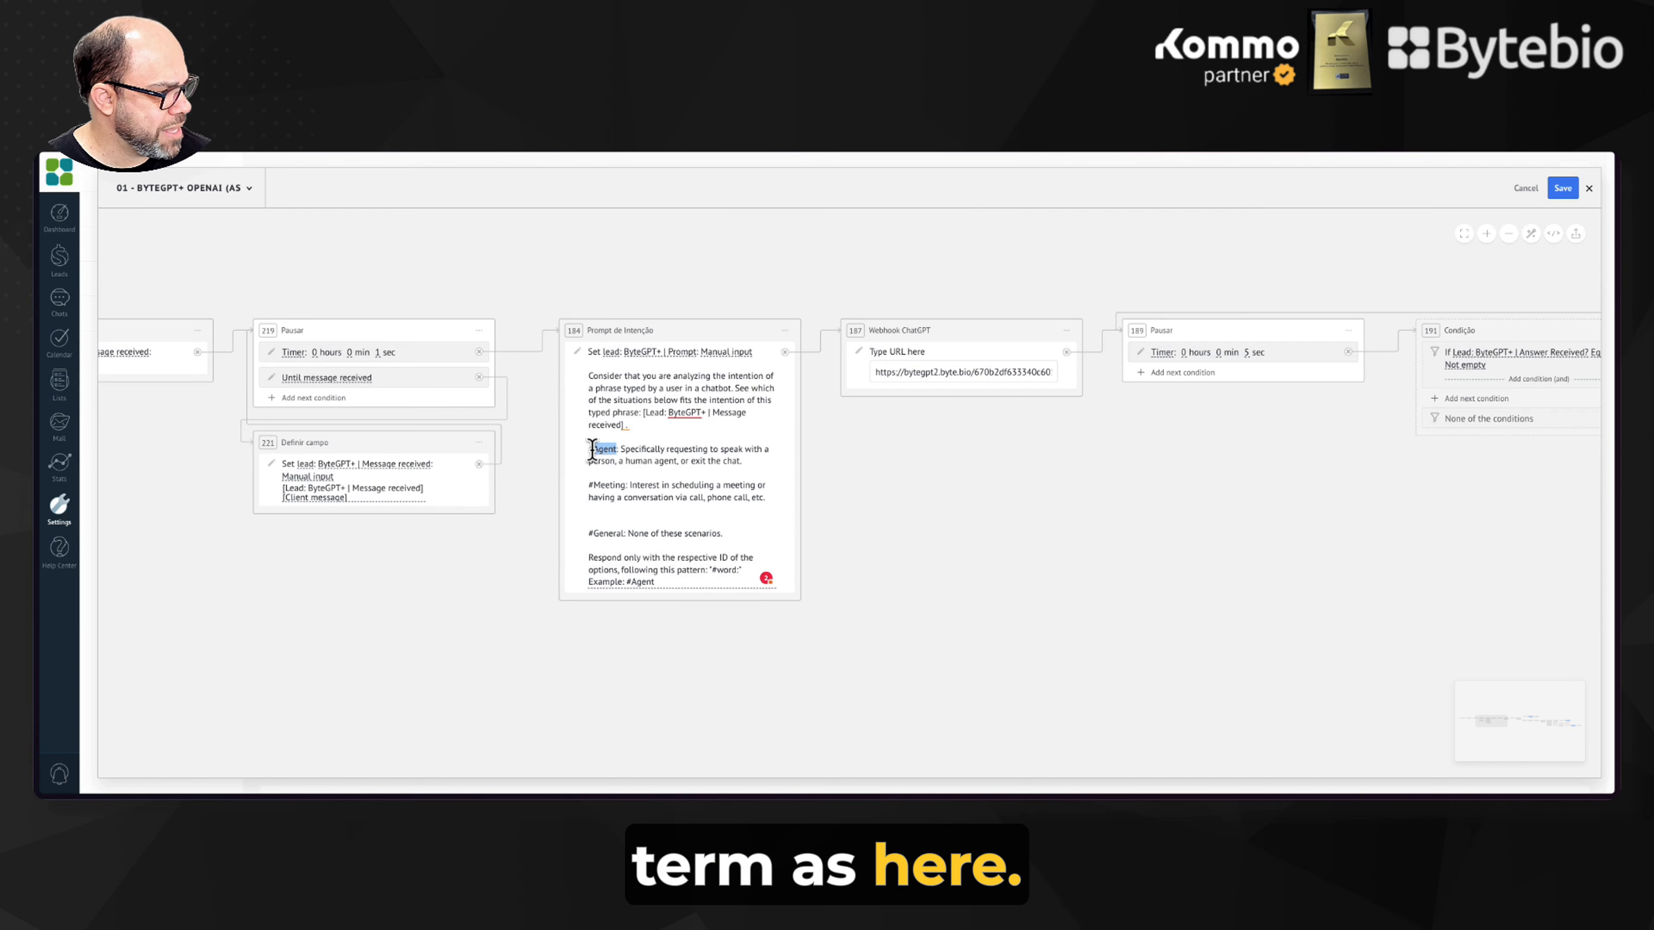
pyautogui.moveTo(1091, 480); pyautogui.dragTo(727, 493)
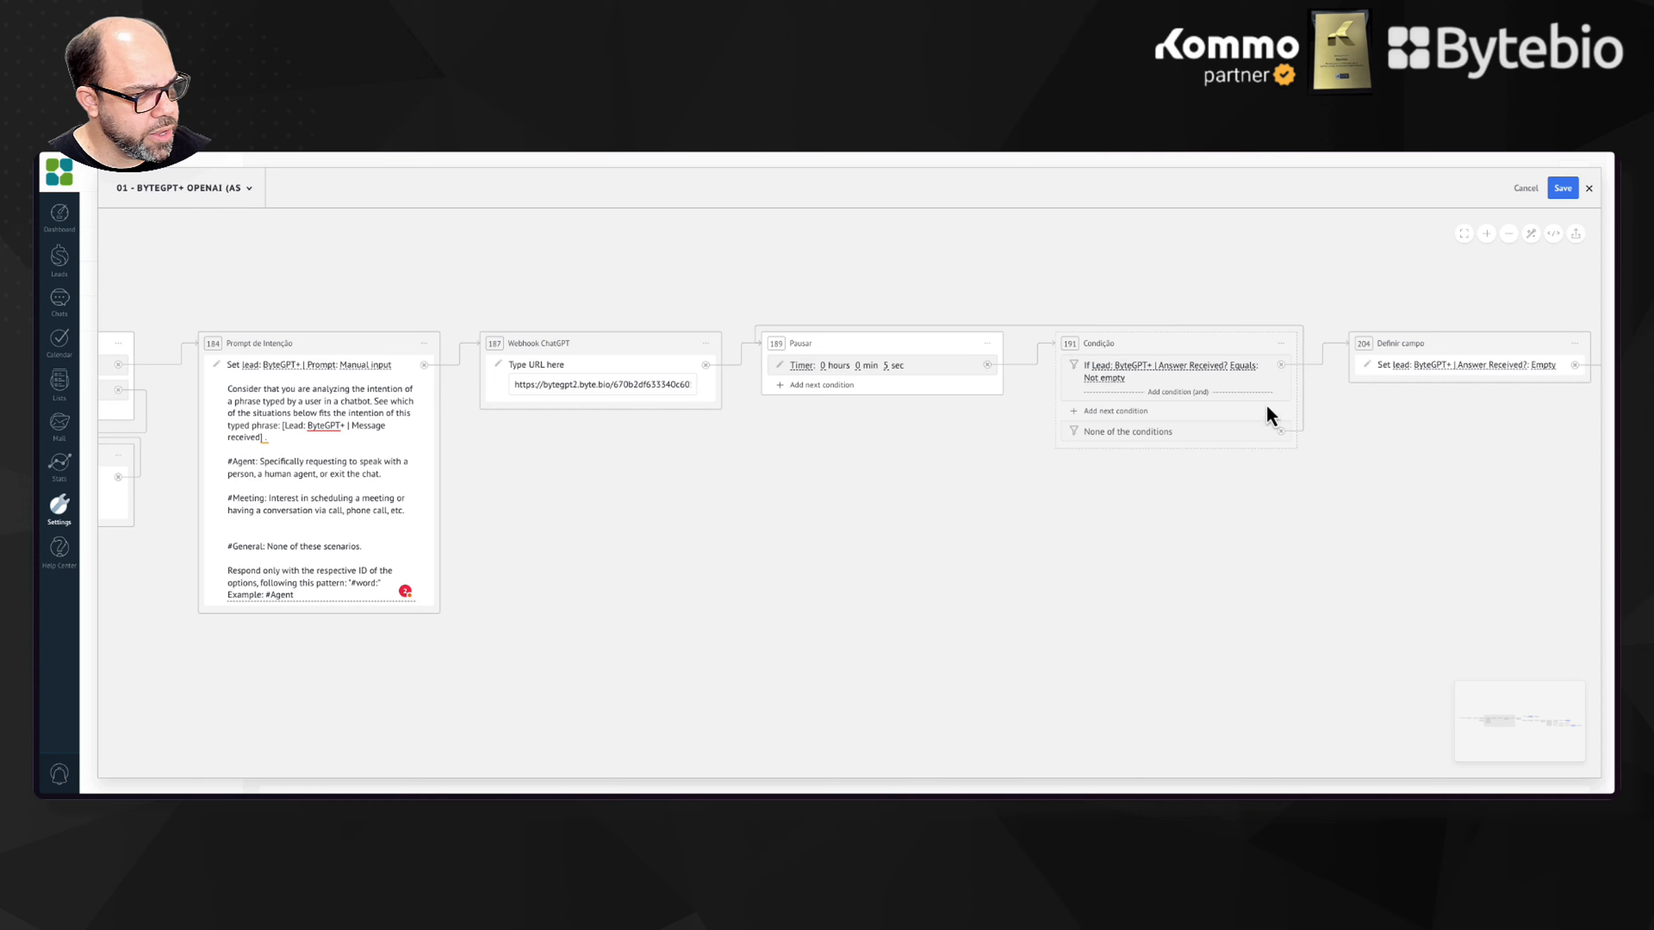
pyautogui.moveTo(1320, 446); pyautogui.dragTo(795, 494)
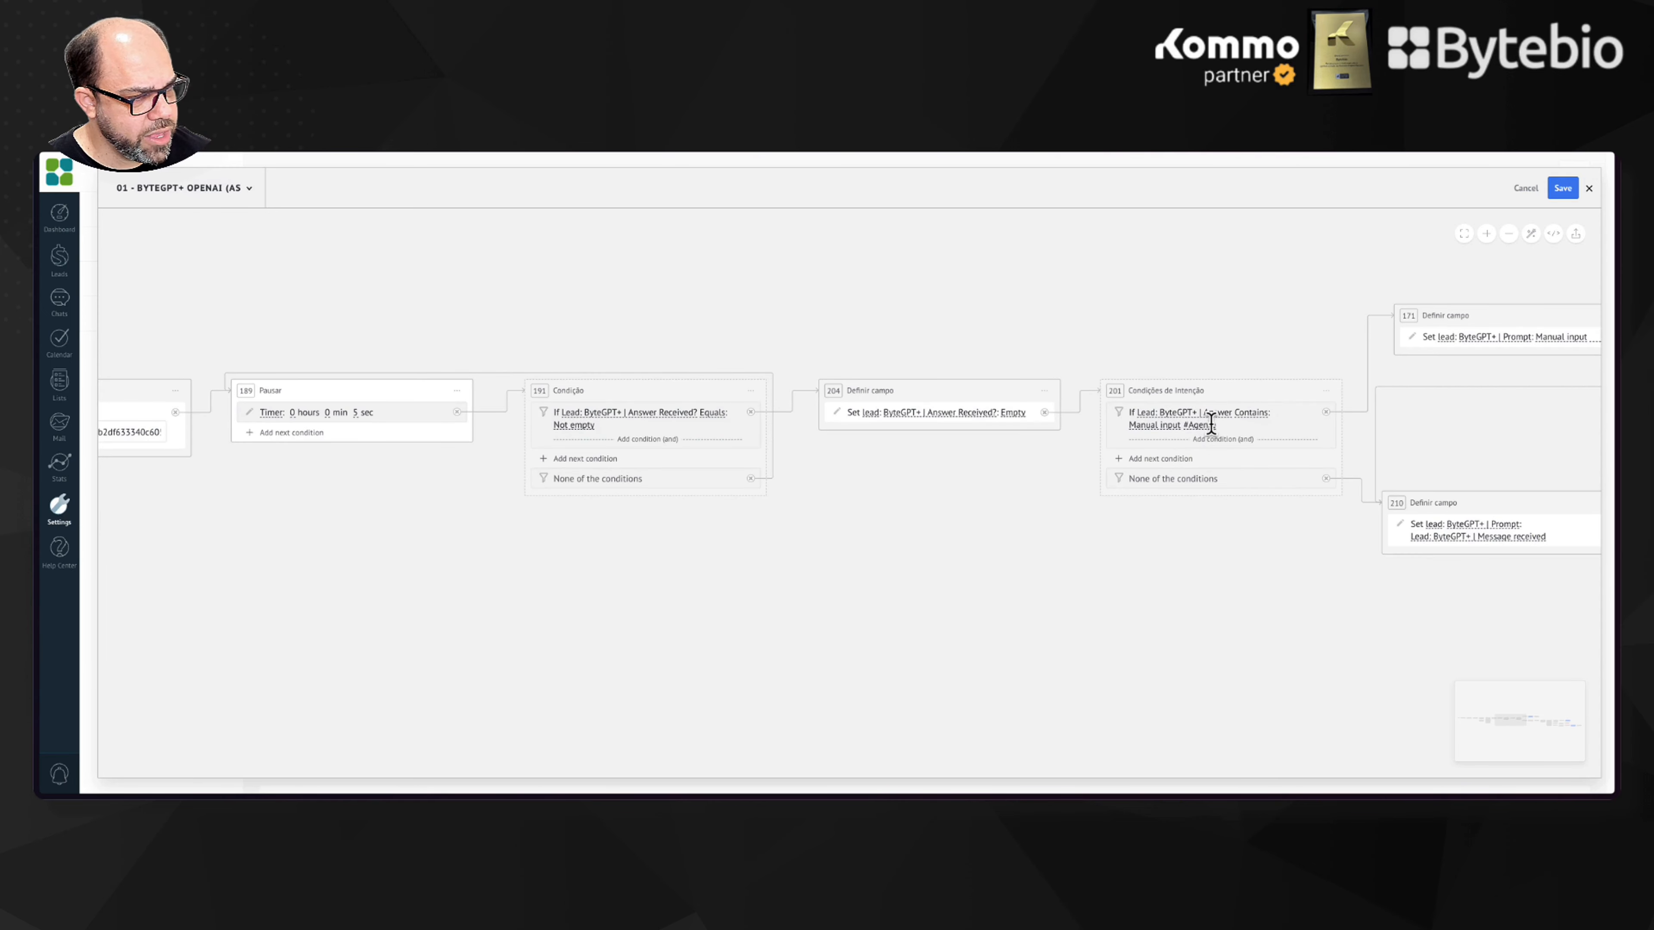
pyautogui.press('BackSpace')
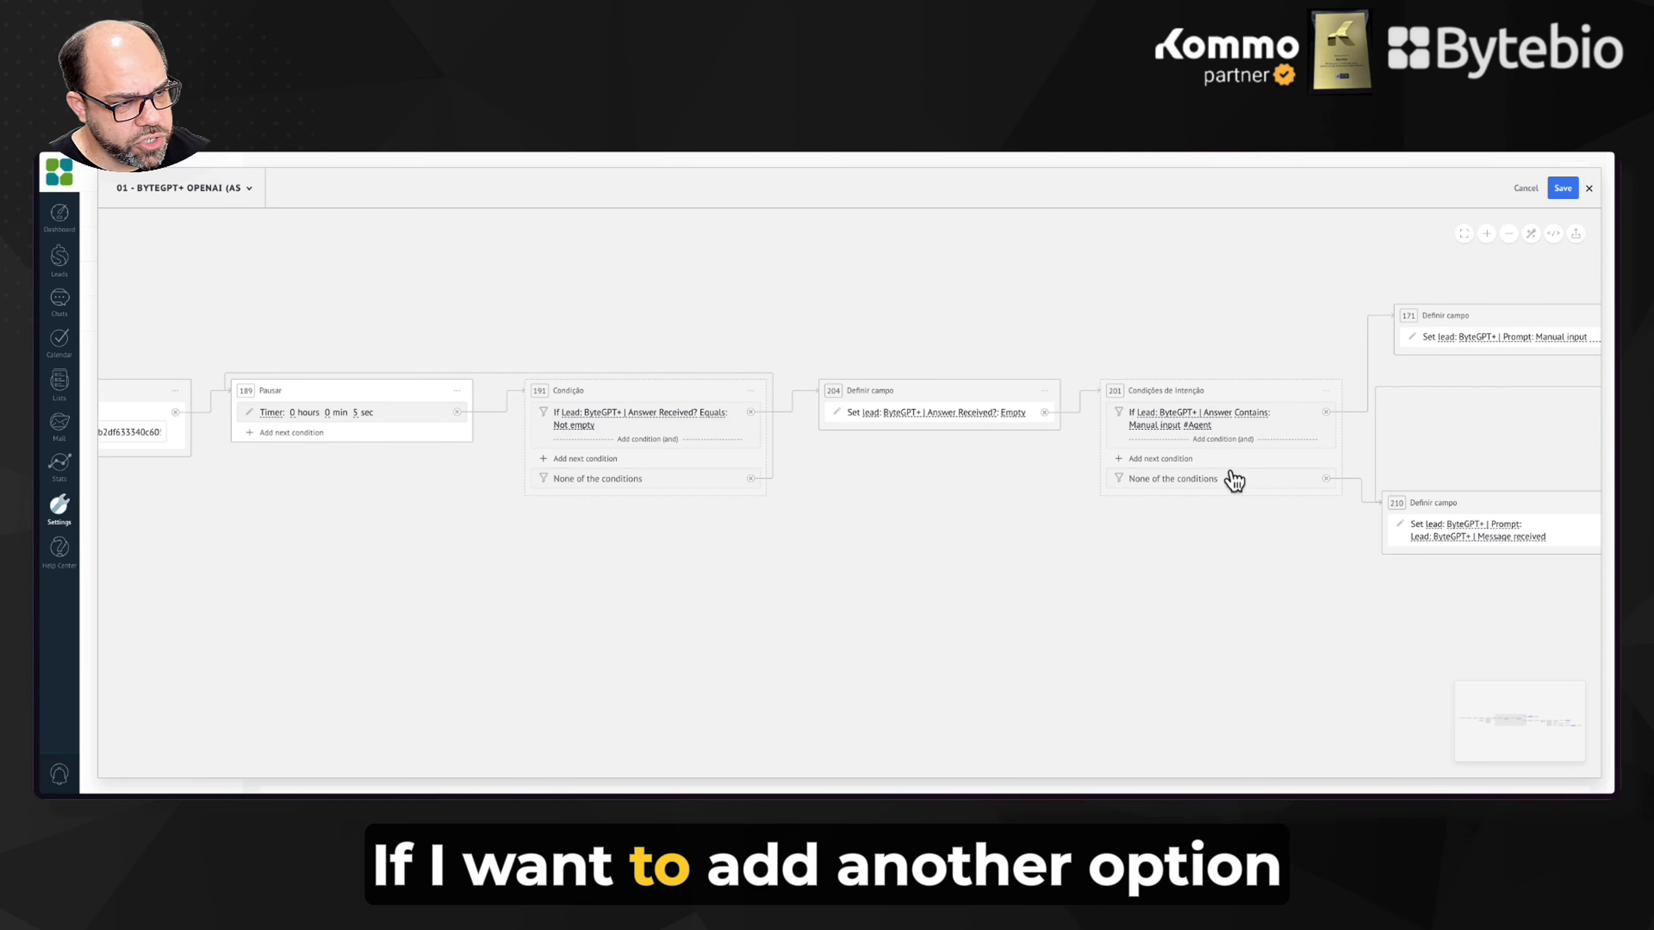
pyautogui.moveTo(479, 558); pyautogui.dragTo(1212, 551)
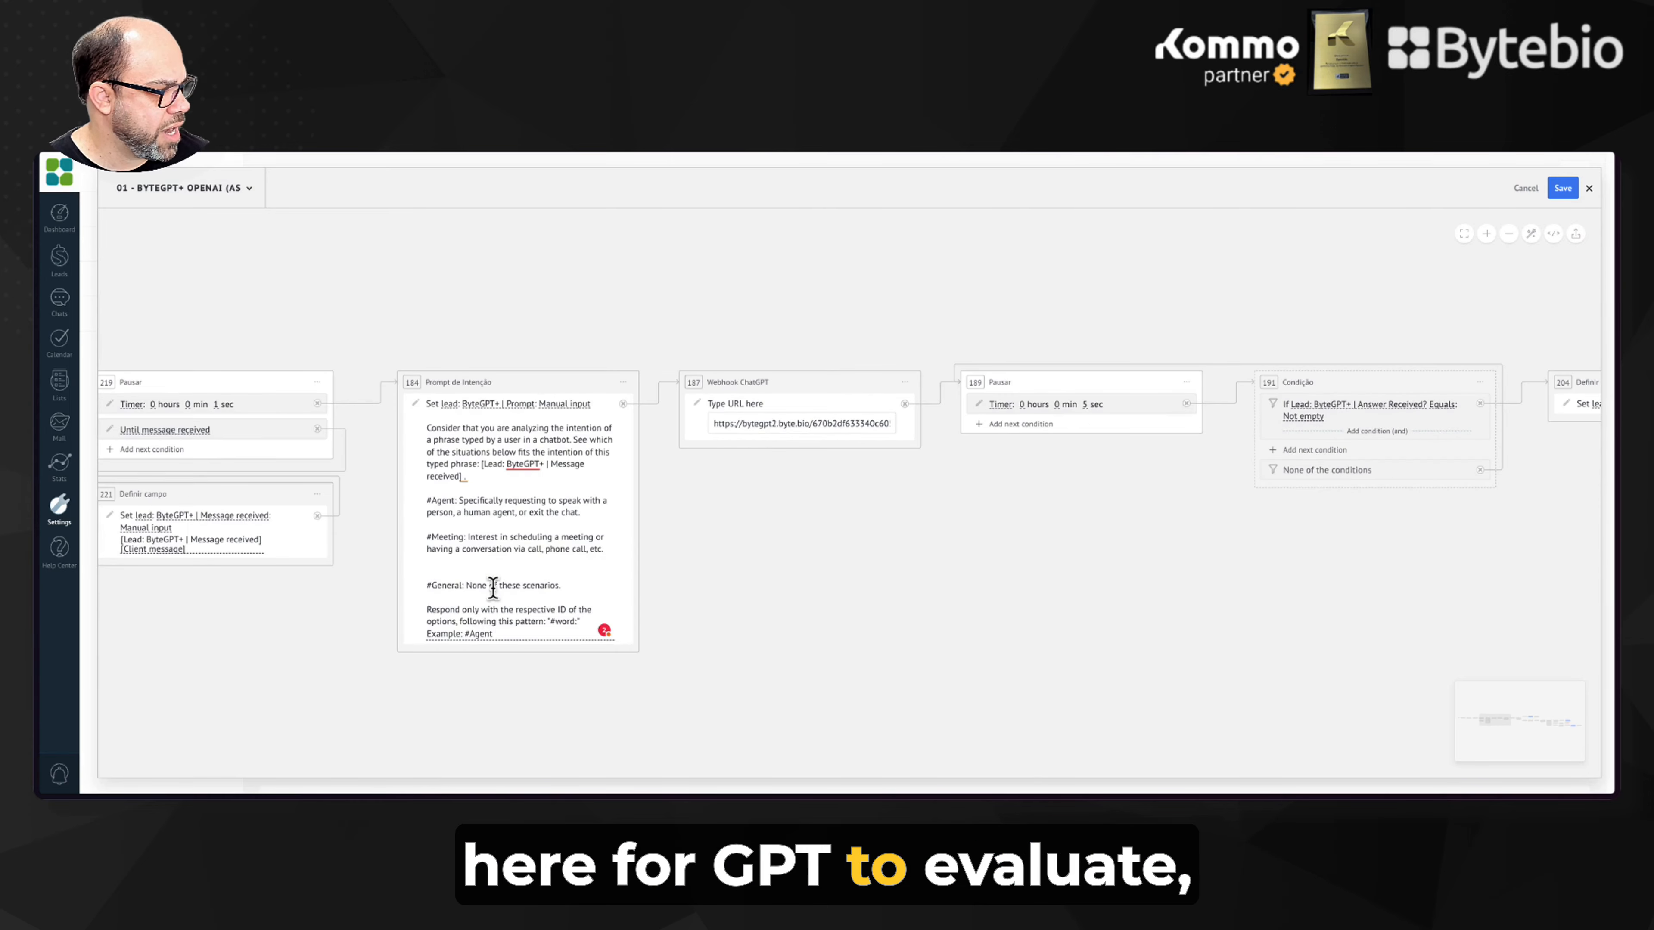
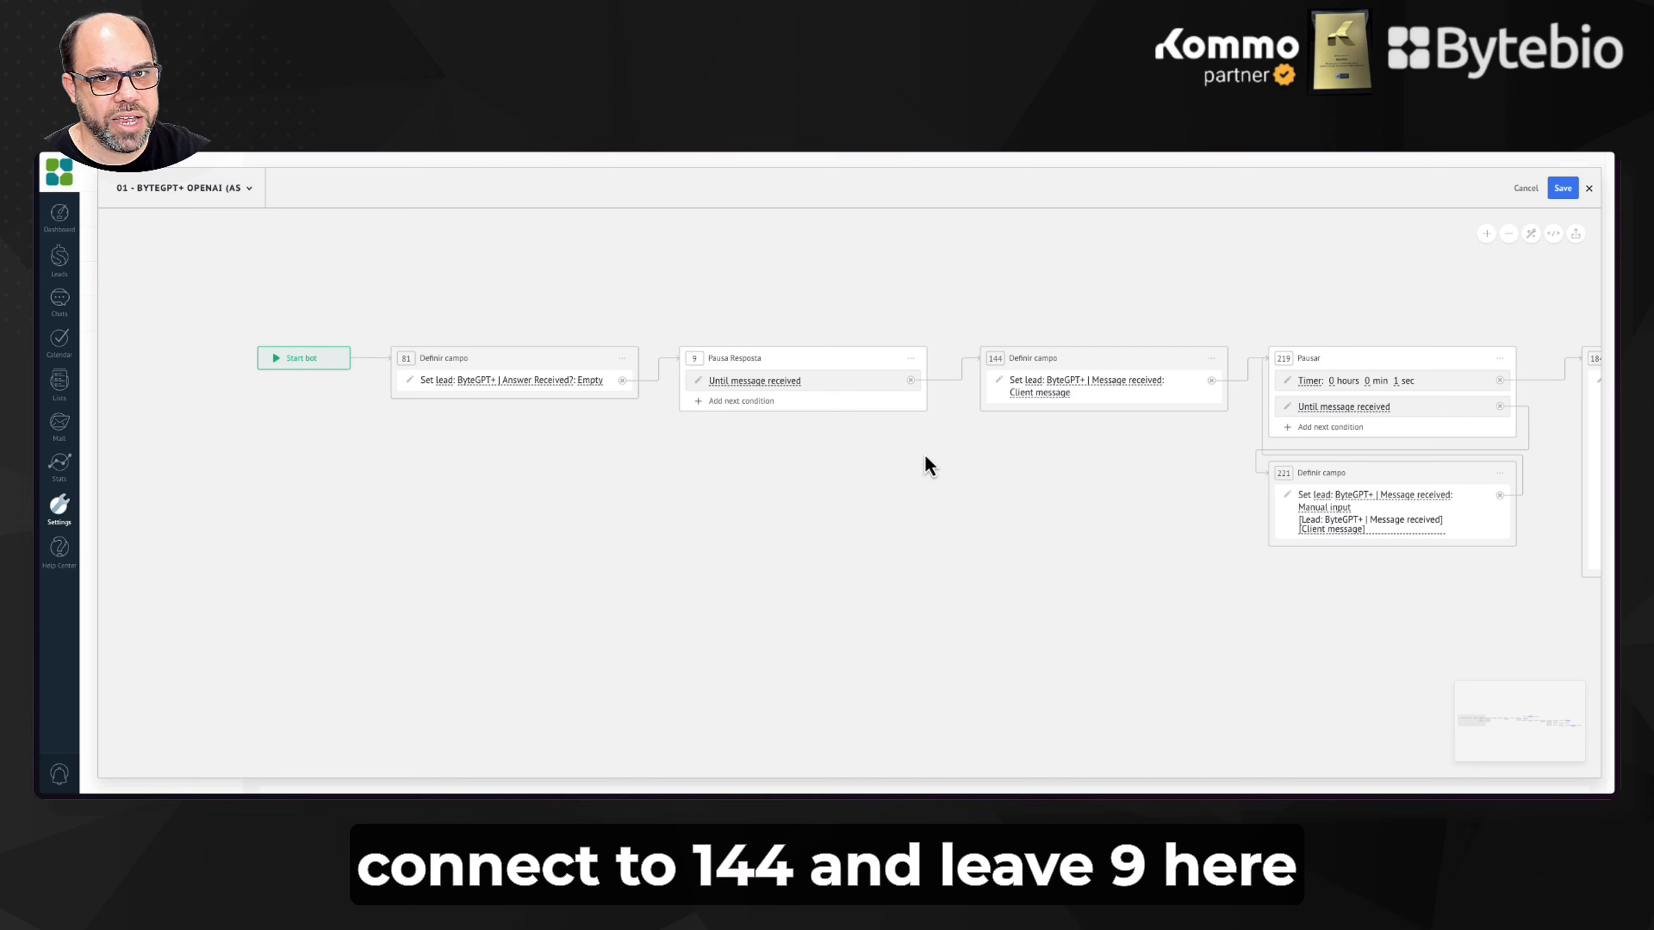
# Step: Delete the Definir campo block after Start bot and connect Start bot directly to Definir campo block 144, bypassing Pausa Resposta
pyautogui.click(623, 358)
pyautogui.click(650, 420)
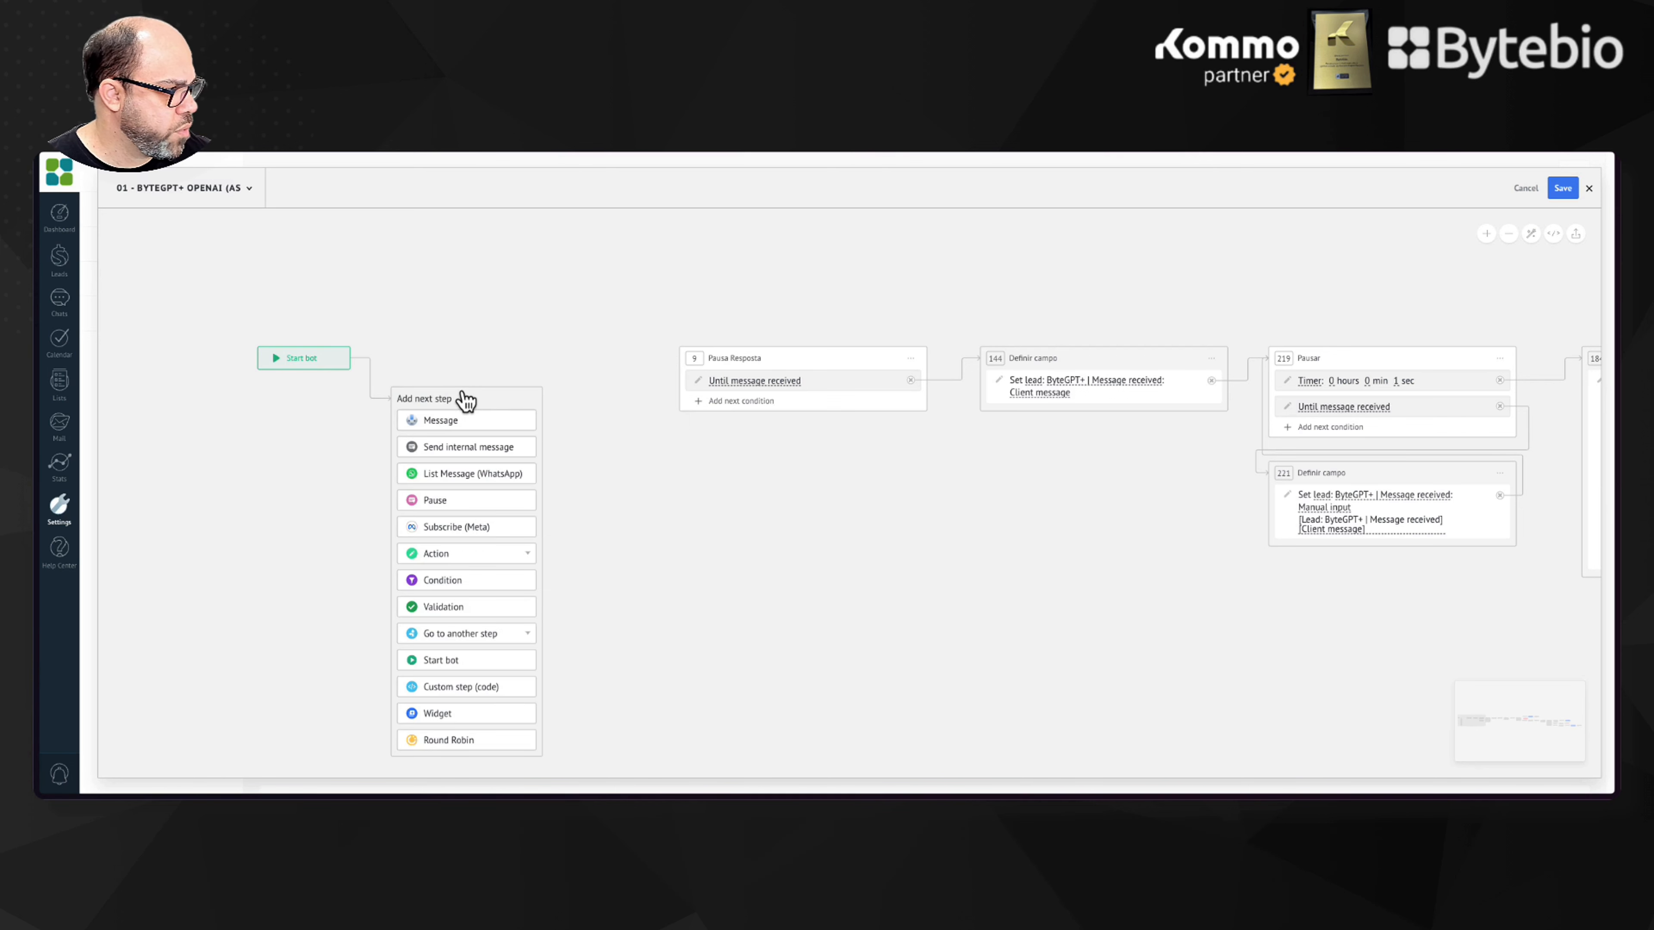
pyautogui.moveTo(476, 411); pyautogui.dragTo(1092, 378)
pyautogui.moveTo(882, 376); pyautogui.dragTo(864, 293)
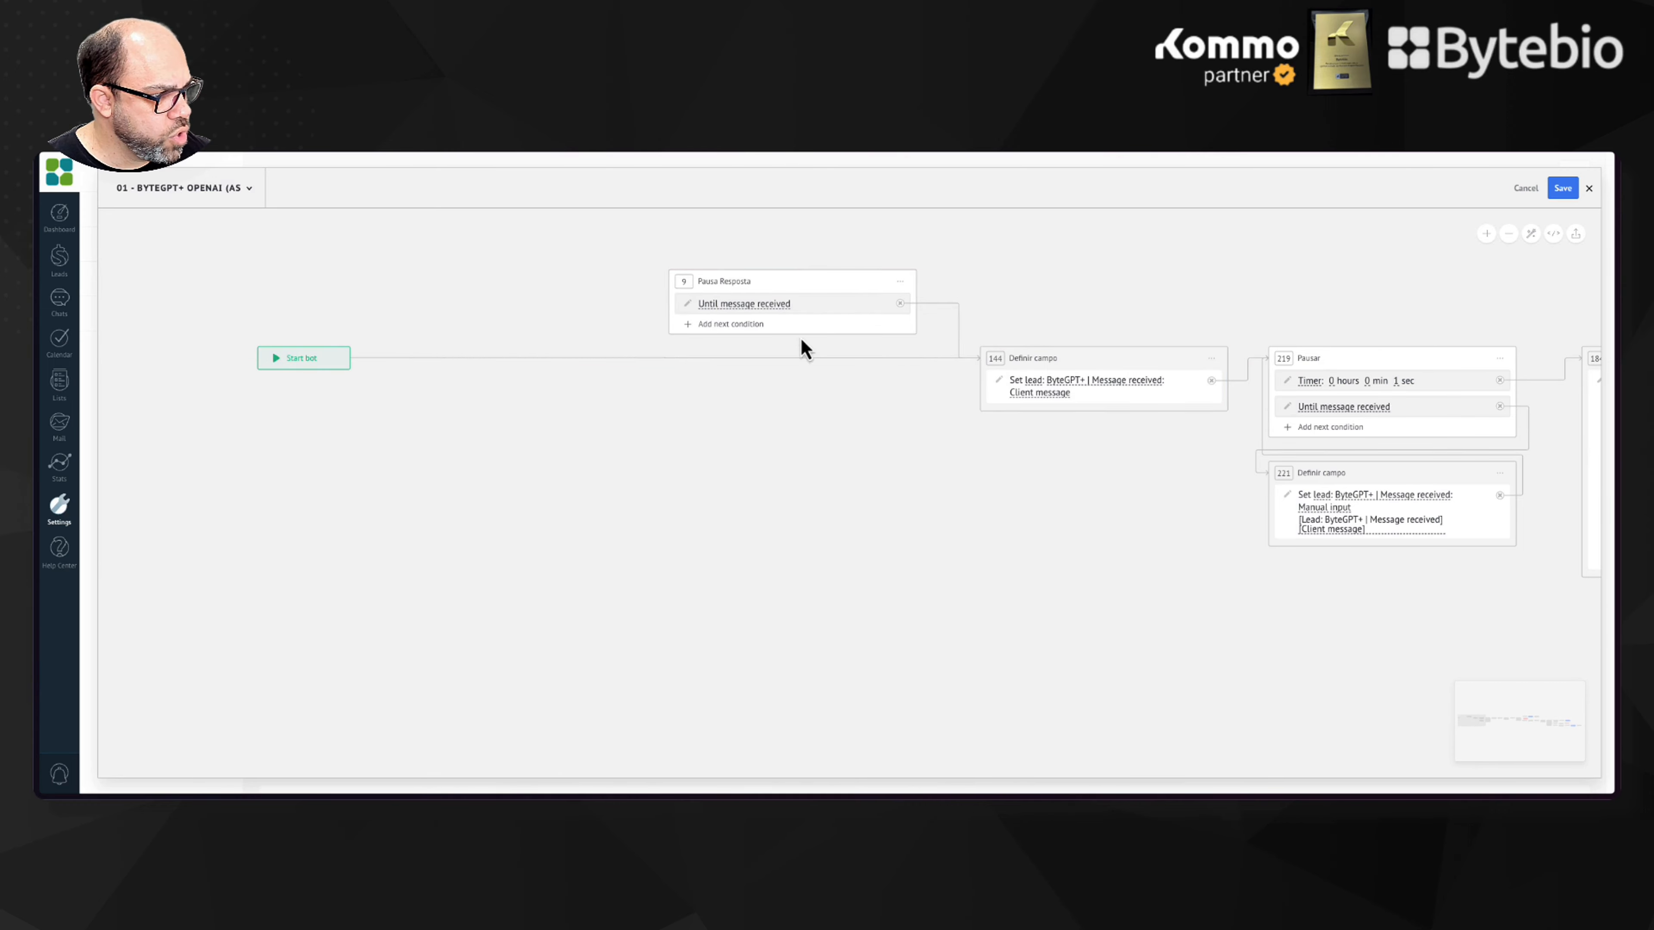
pyautogui.moveTo(838, 417); pyautogui.dragTo(758, 469)
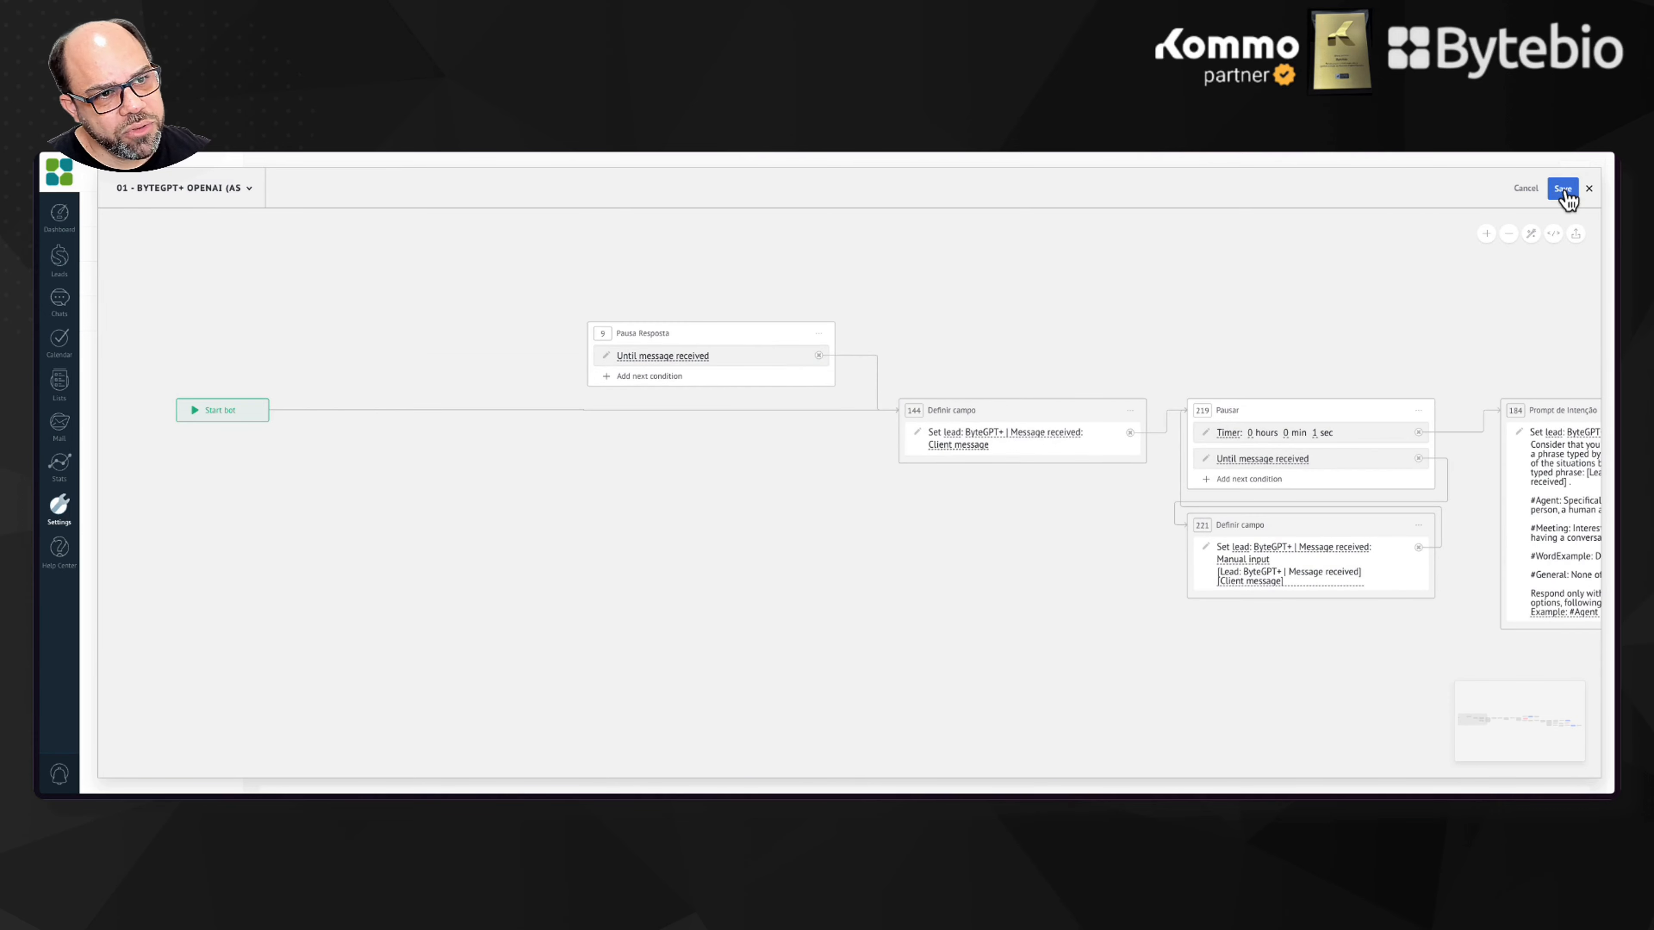
# Step: Follow the final answer message's link to Pausa Resposta and tidy up the bot's paths
pyautogui.moveTo(1424, 714); pyautogui.dragTo(1550, 694)
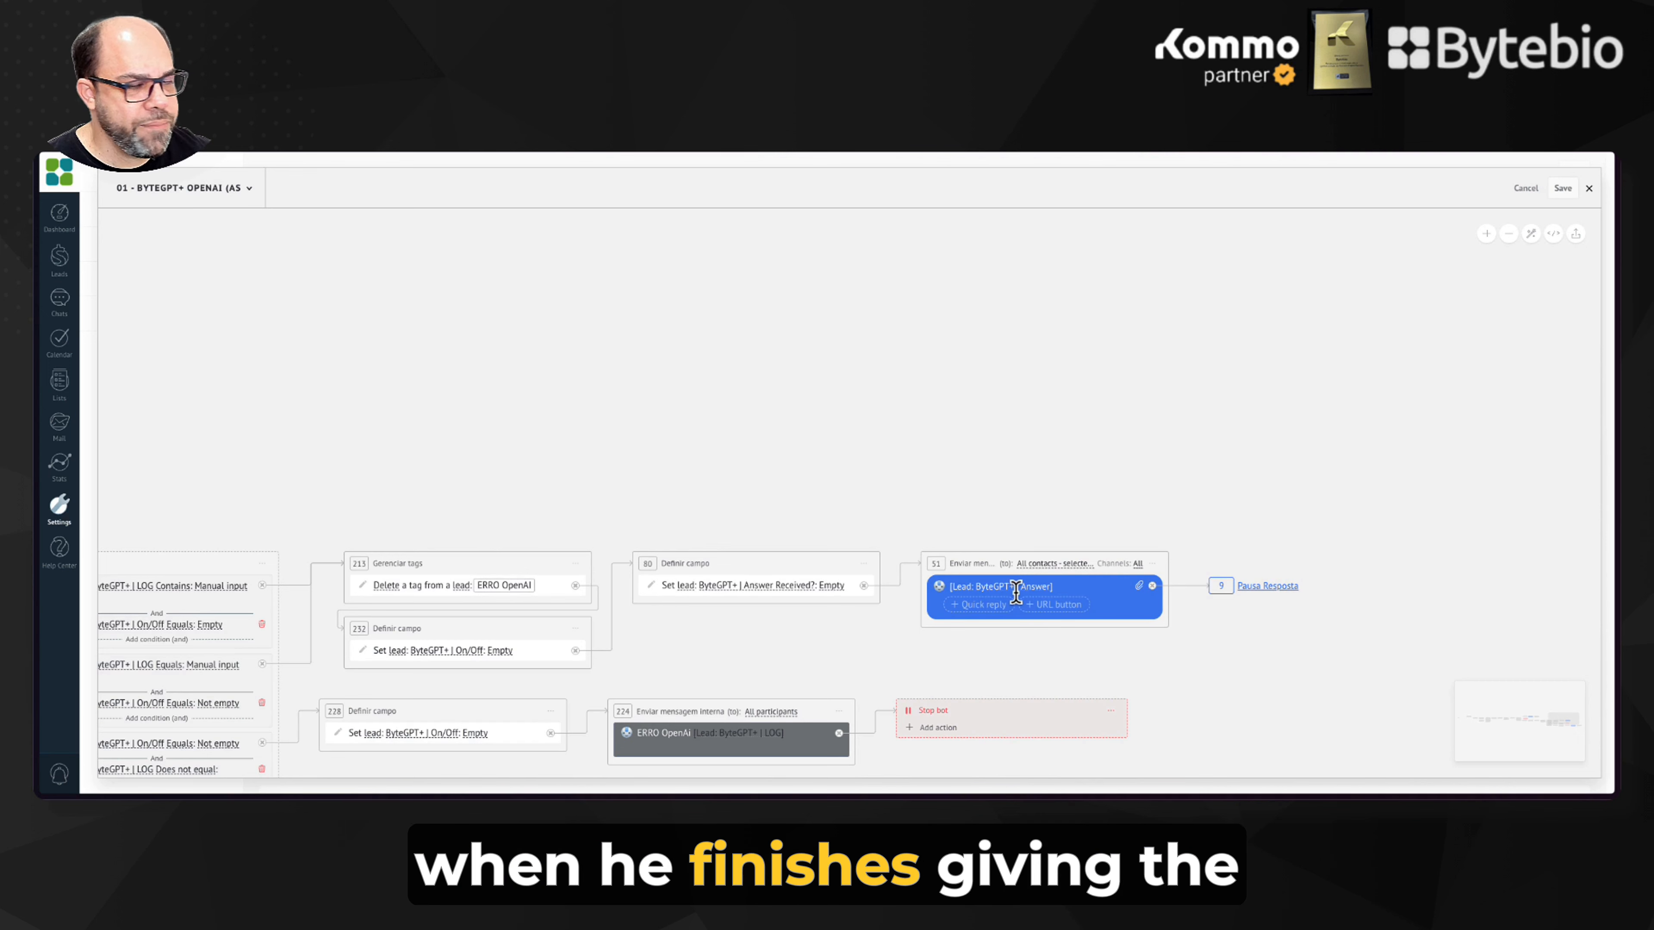
pyautogui.click(1267, 586)
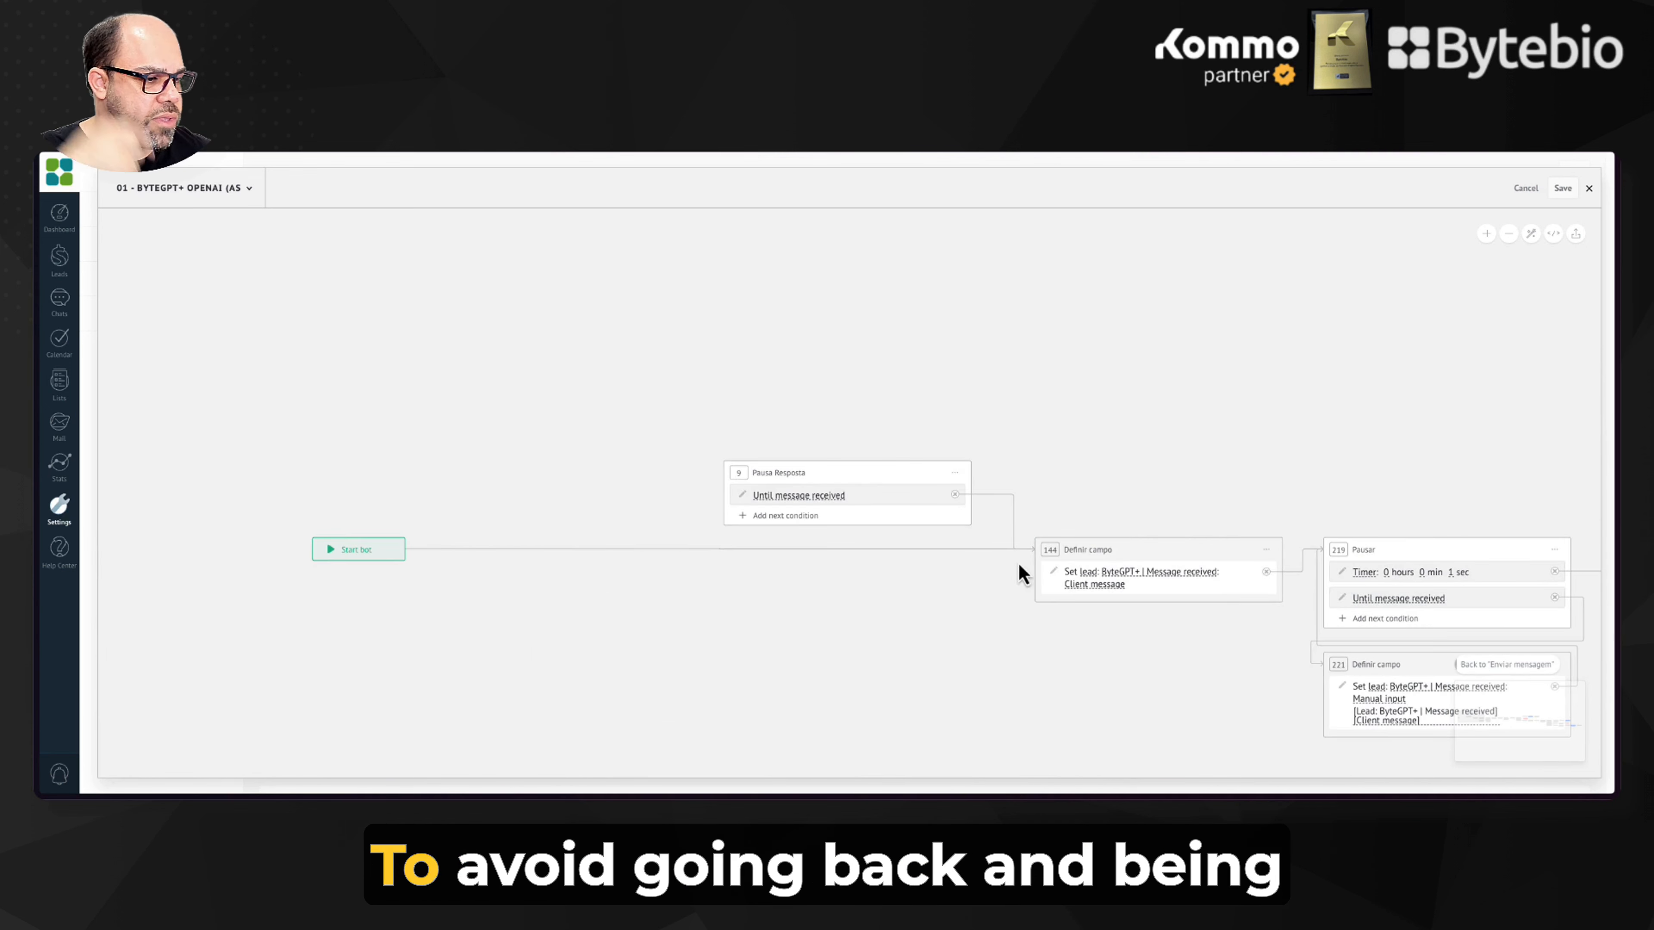
pyautogui.click(1531, 236)
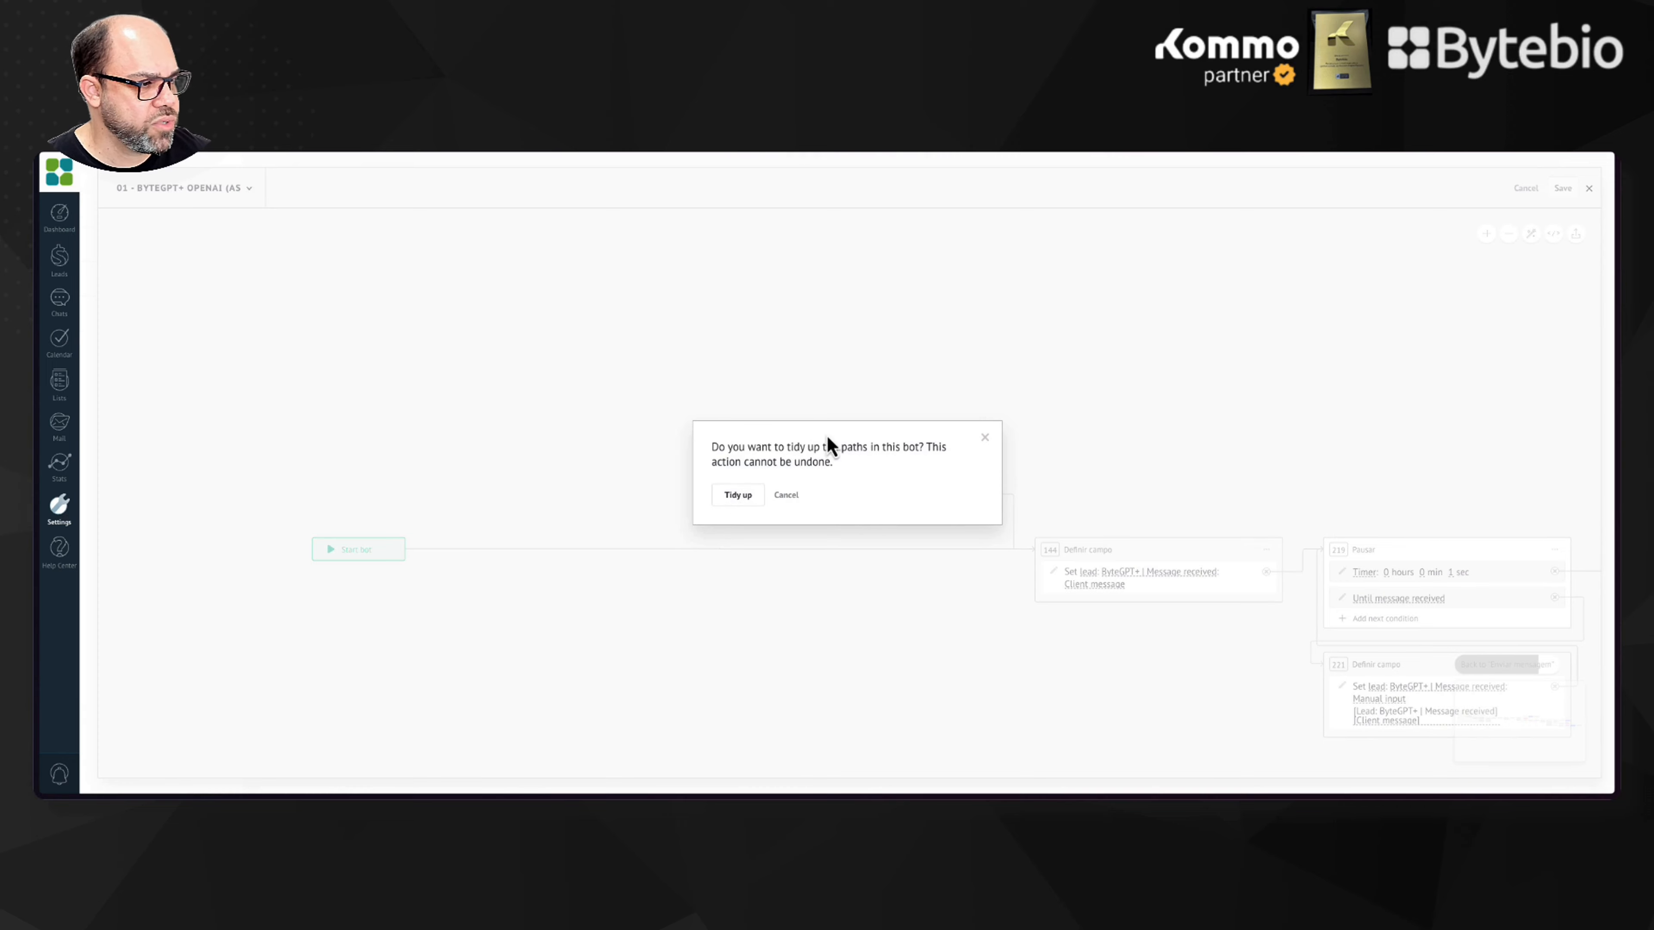
pyautogui.click(745, 498)
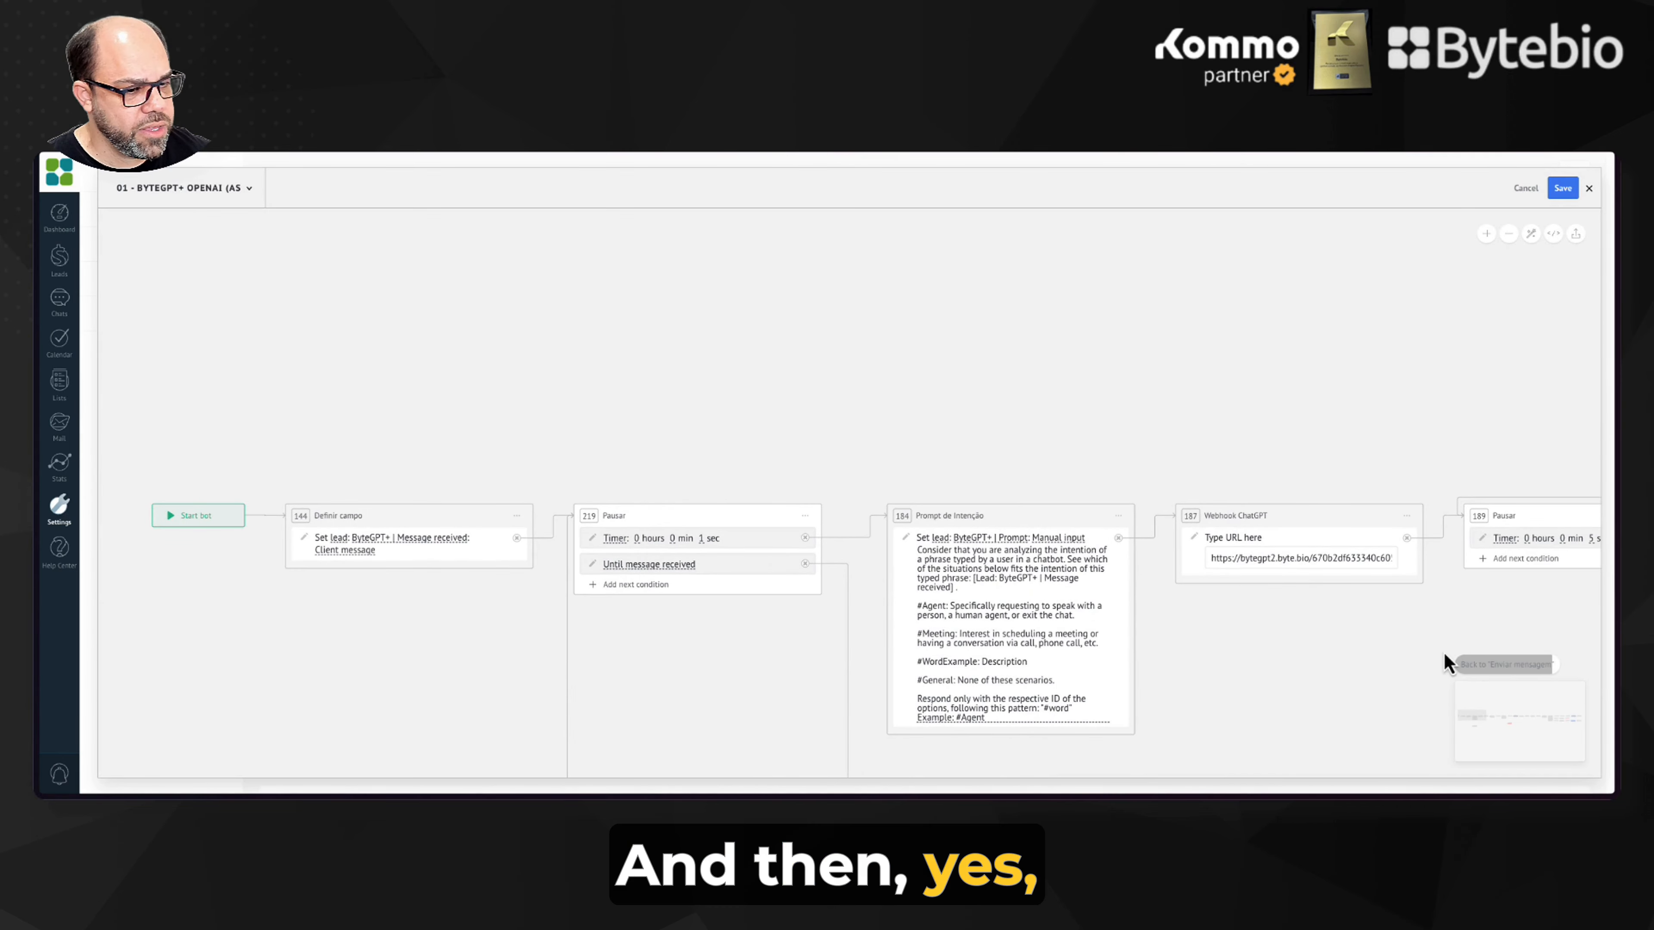
# Step: Examine the tidied flow from the final Pausa Resposta back to Definir campo 144 and through the intention condition branches
pyautogui.moveTo(1475, 709); pyautogui.dragTo(1569, 694)
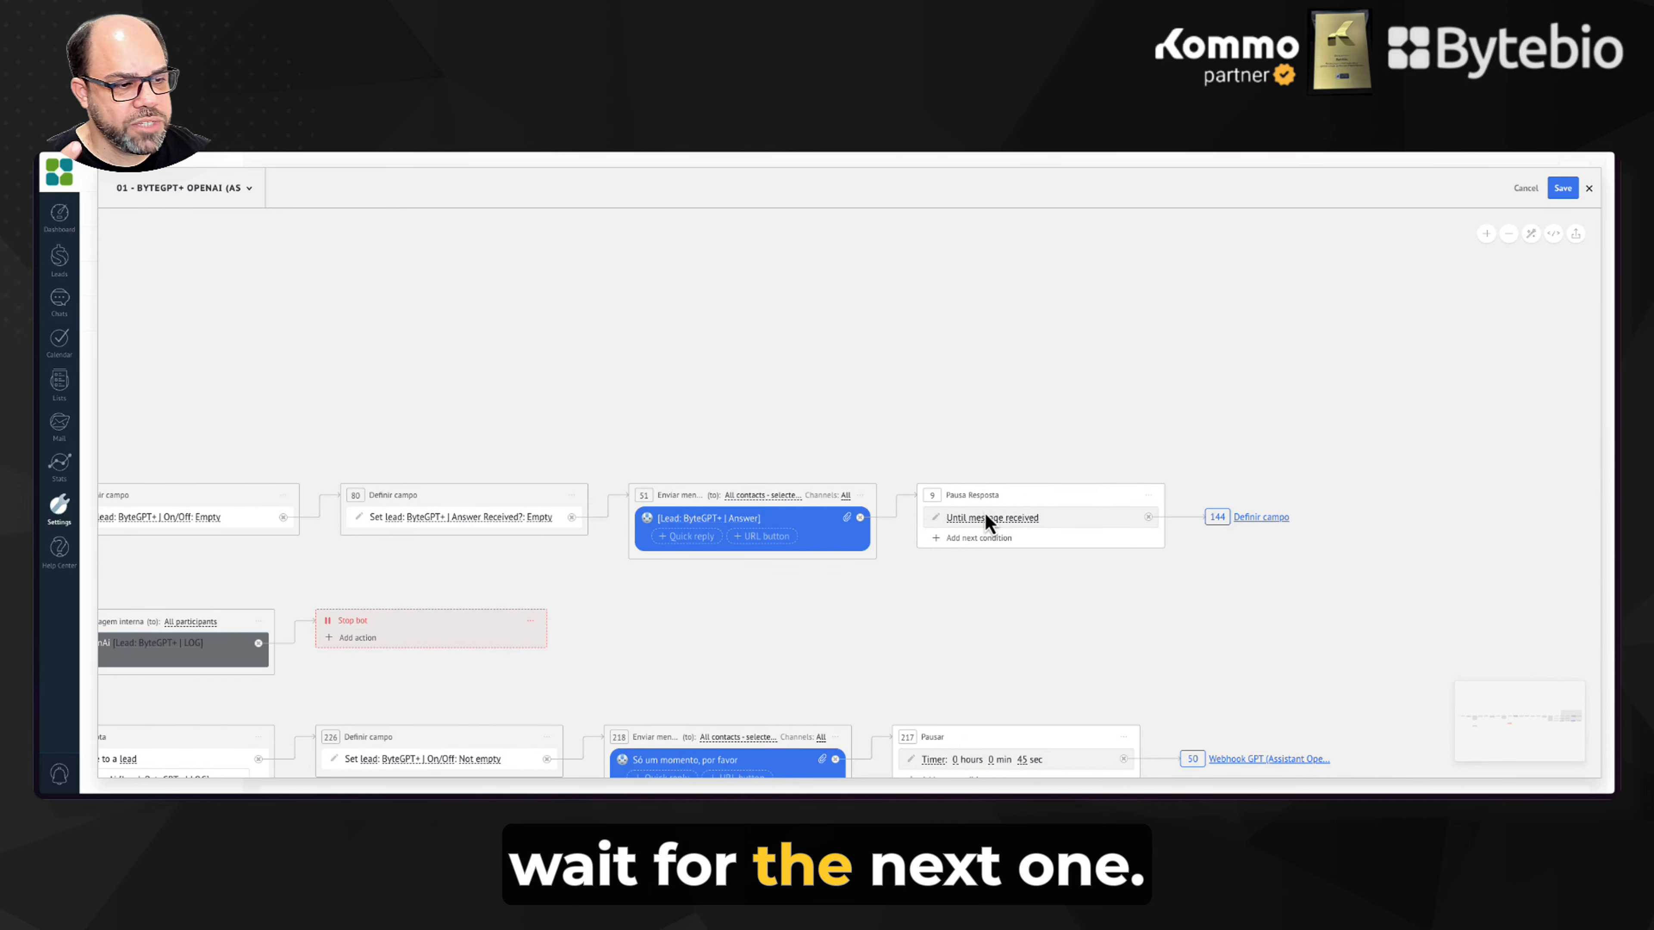
pyautogui.click(1266, 519)
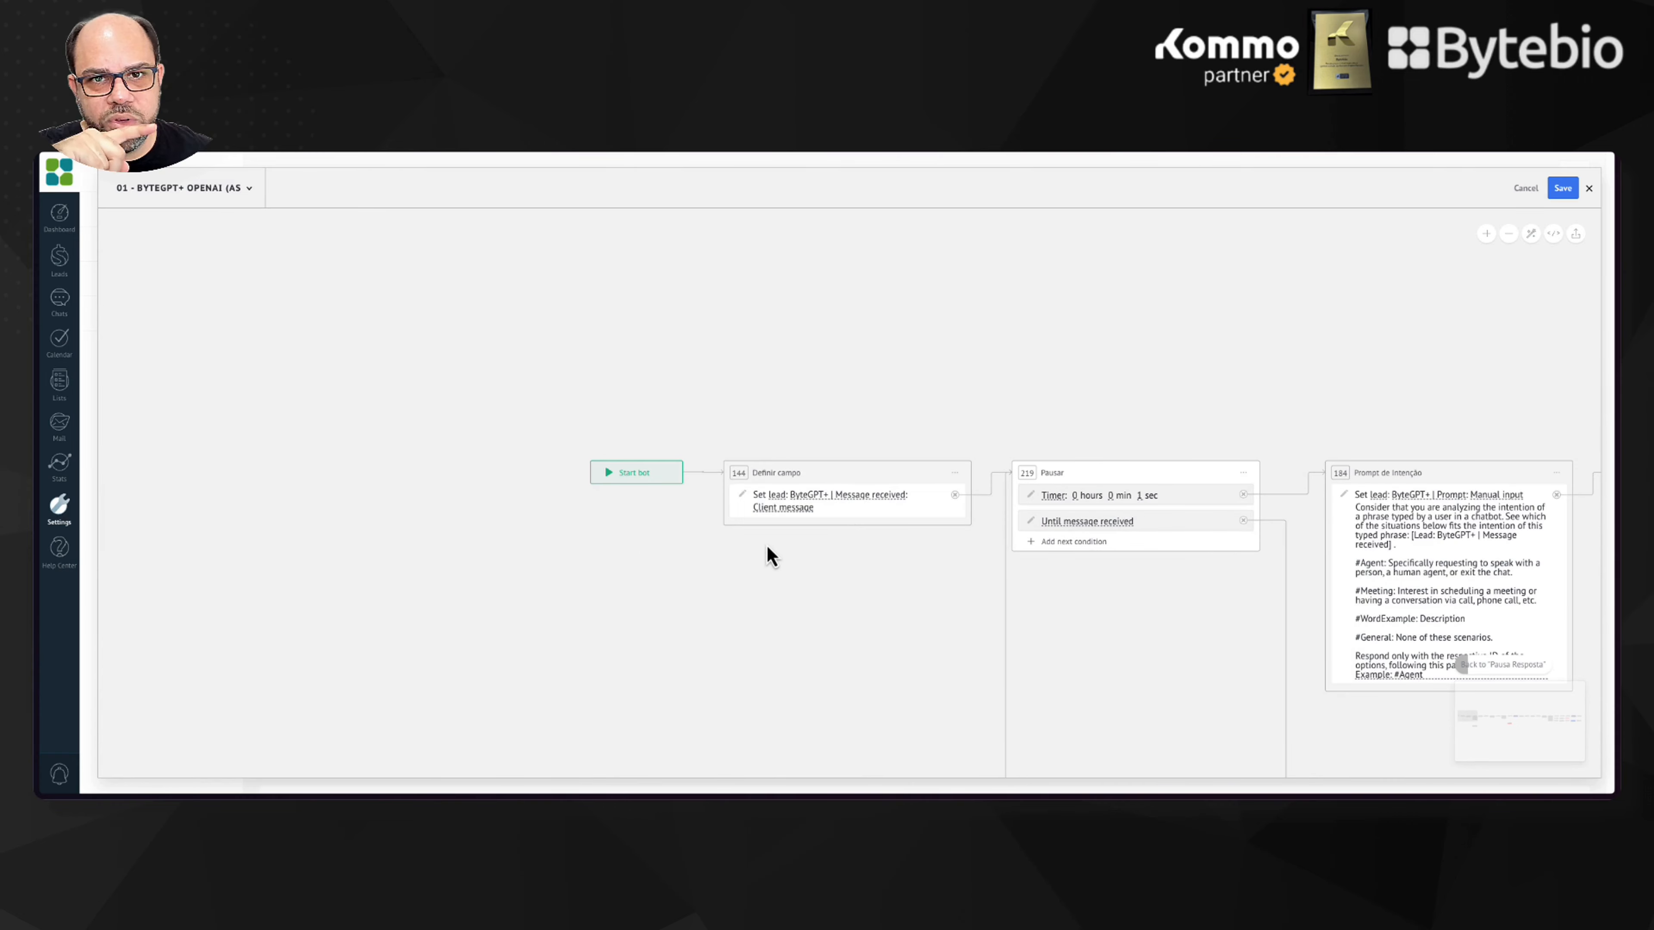
pyautogui.moveTo(1270, 396); pyautogui.dragTo(977, 303)
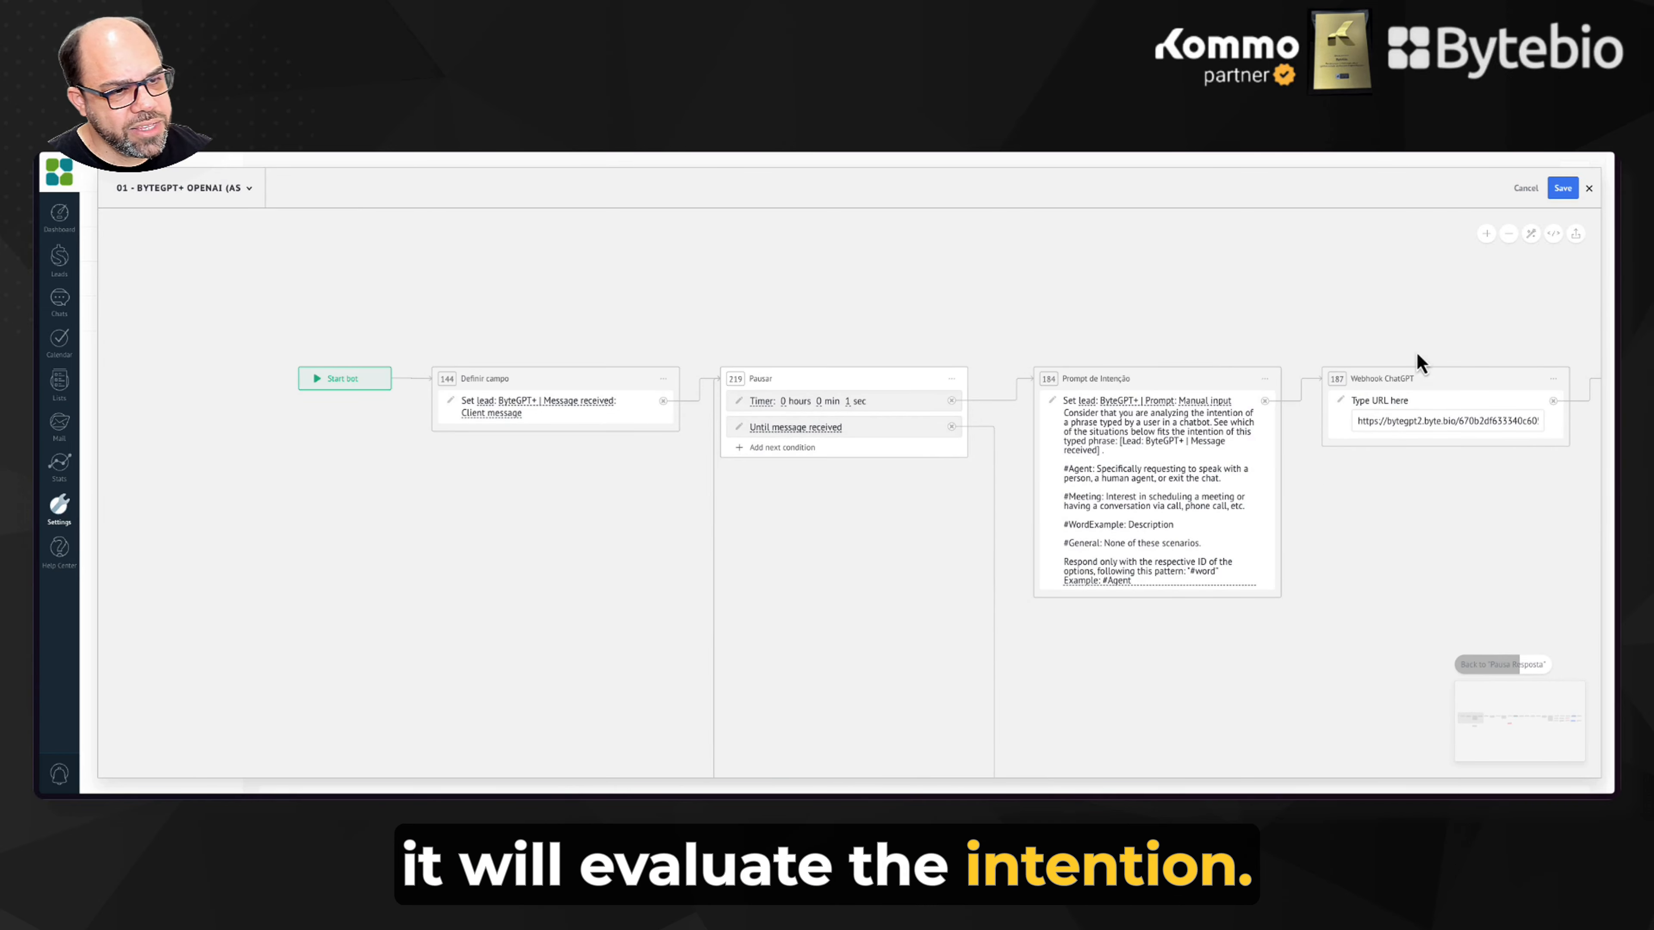
pyautogui.hscroll(15, 1396, 296)
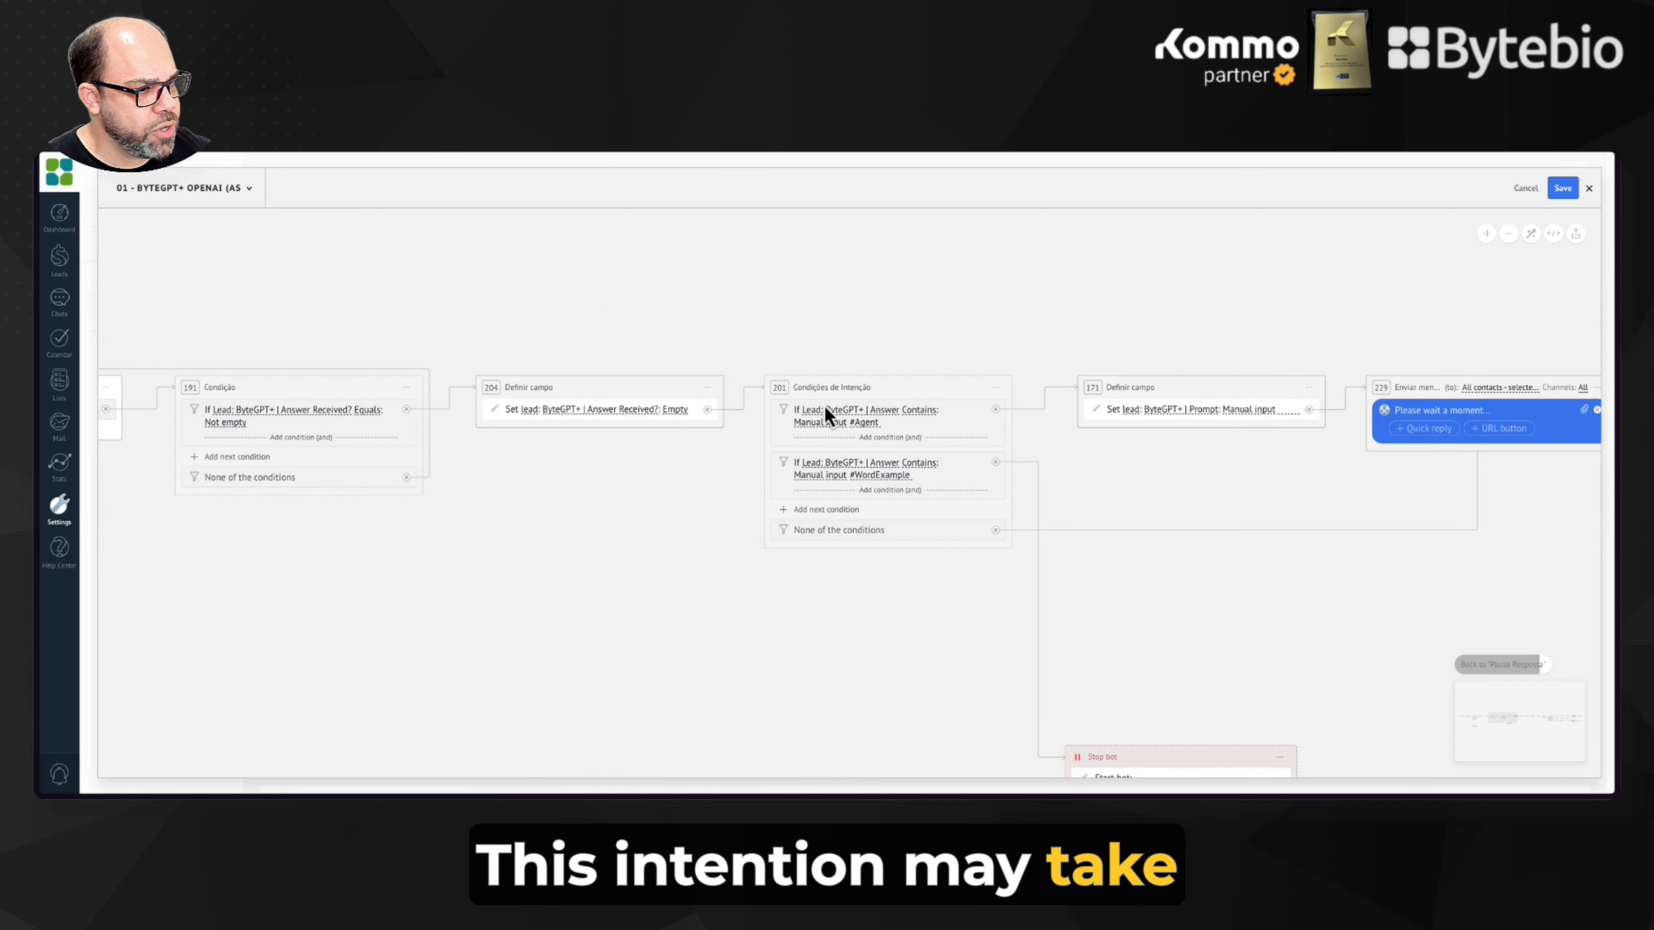
pyautogui.hscroll(3, 1133, 587)
pyautogui.scroll(-5, 1104, 561)
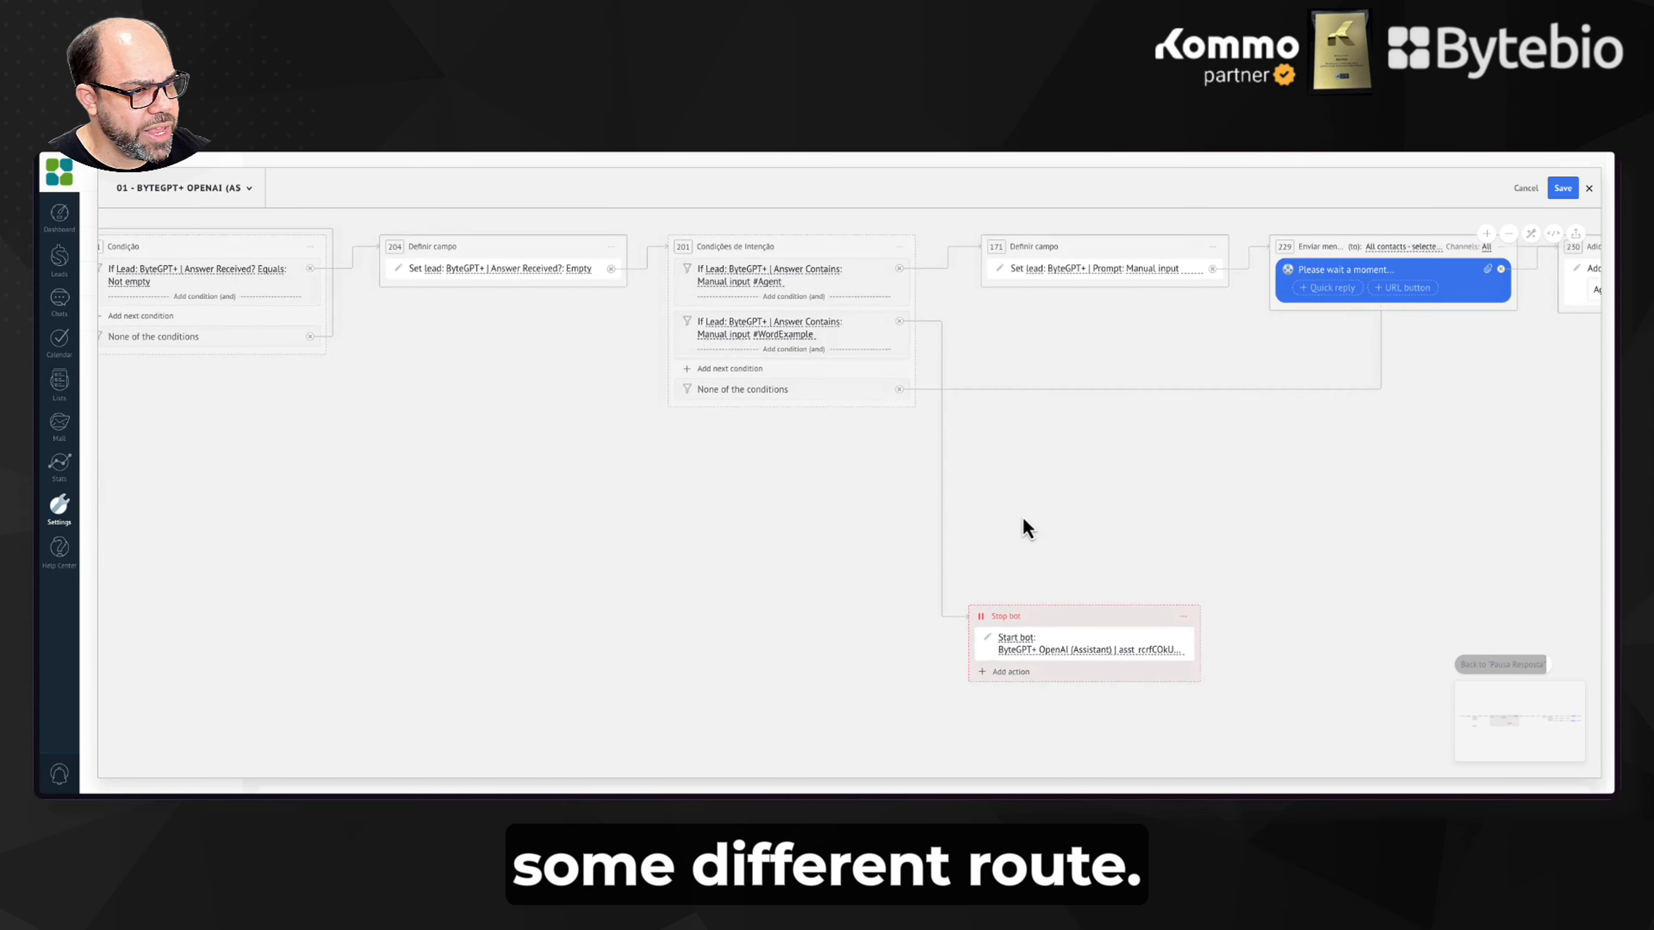
pyautogui.hscroll(5, 1023, 519)
pyautogui.scroll(4, 1023, 518)
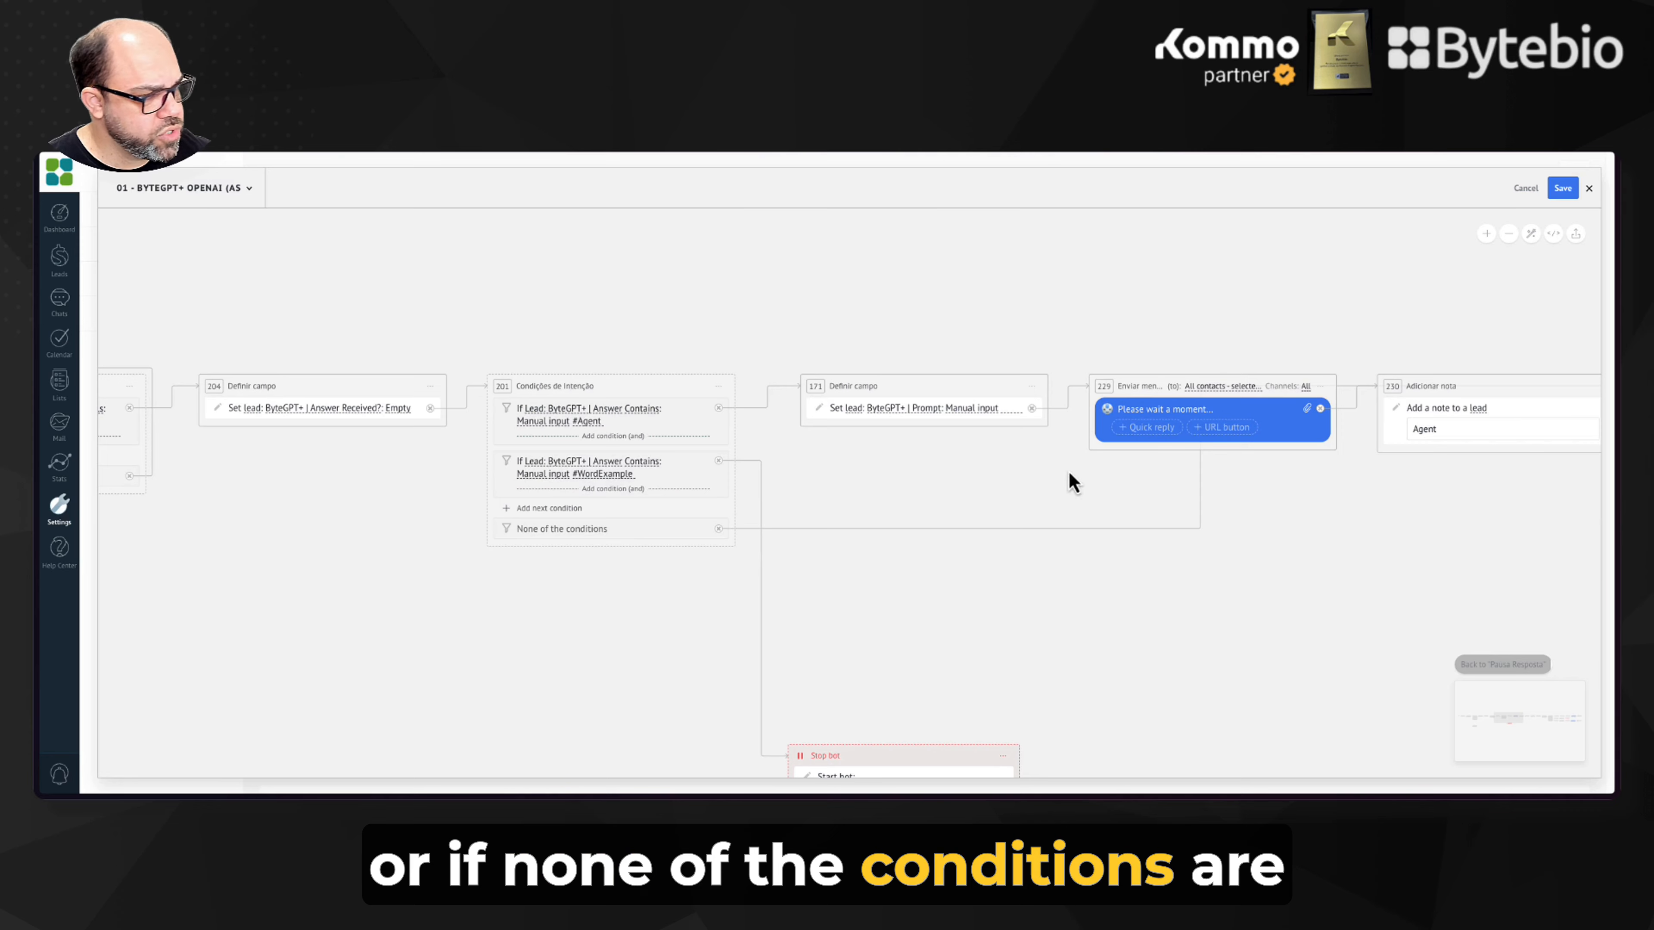
# Step: Move the "Please wait a moment..." message block above the main path and check the blocks leading to the OpenAI assistant webhook
pyautogui.moveTo(1273, 535); pyautogui.dragTo(821, 568)
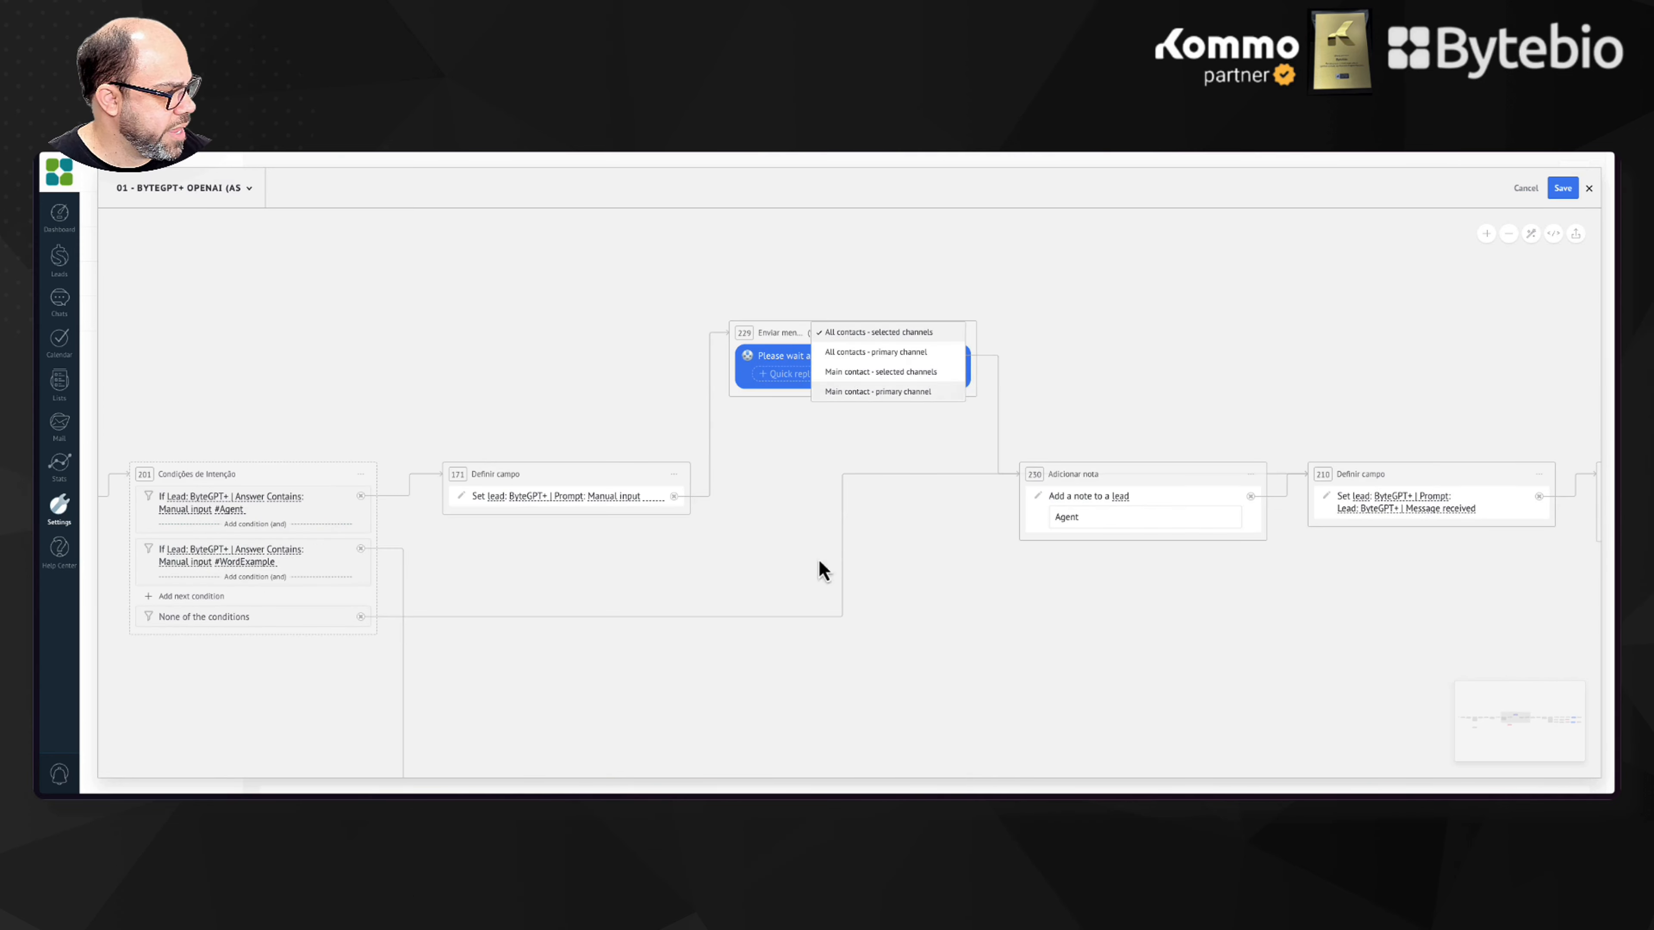
pyautogui.moveTo(750, 698); pyautogui.dragTo(775, 515)
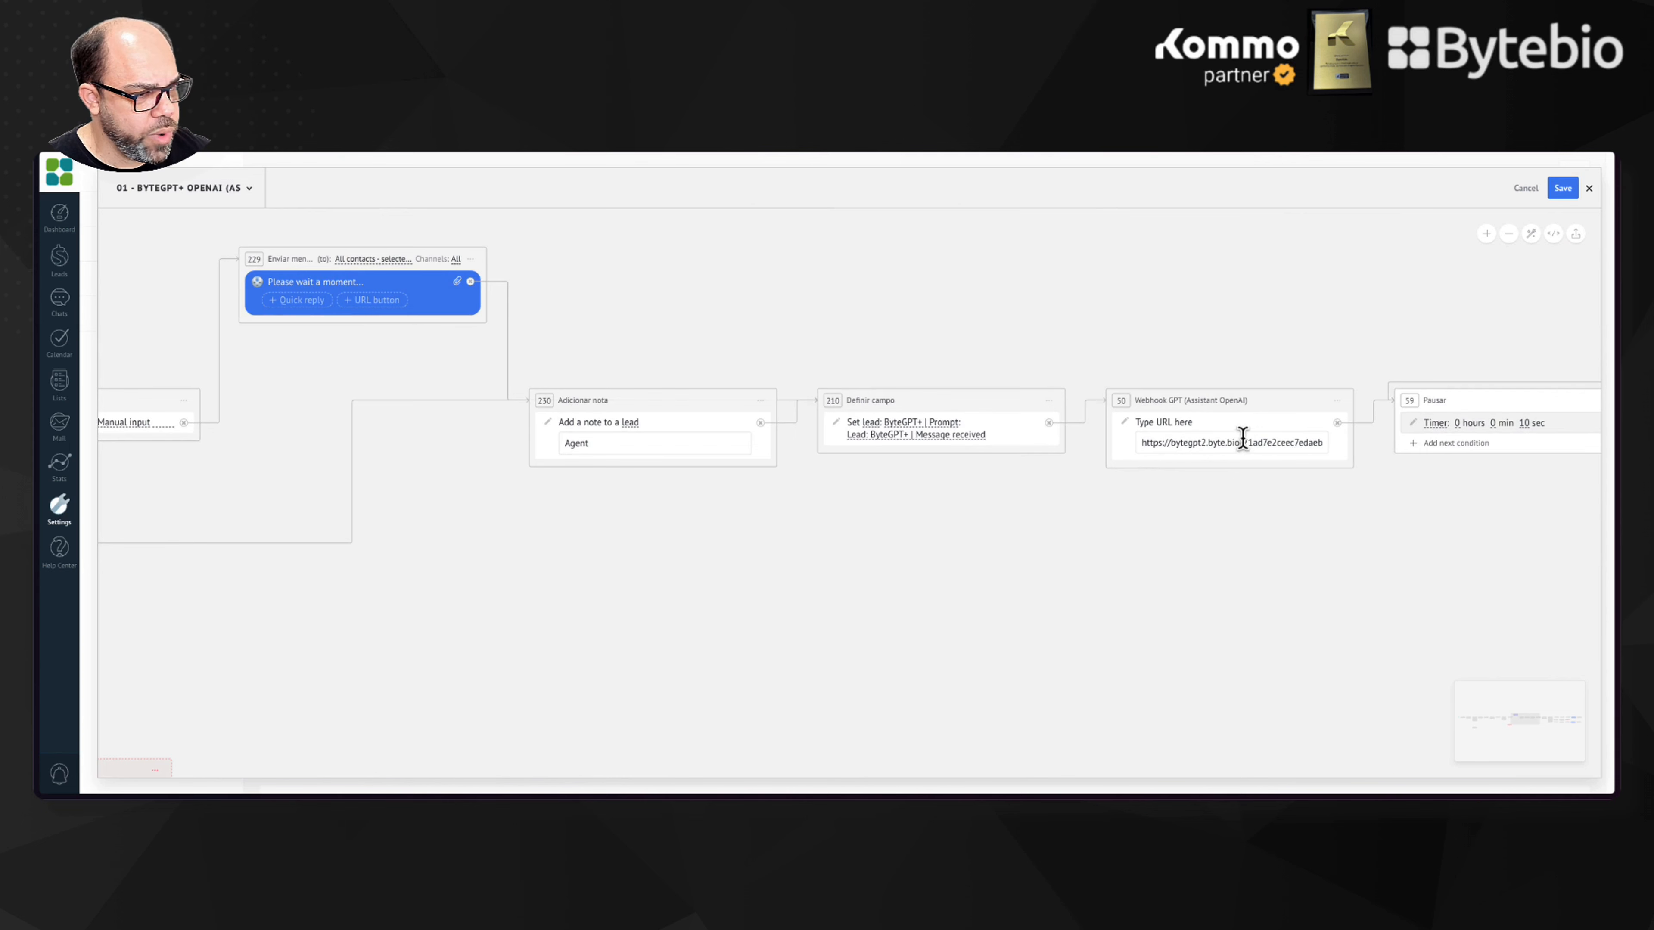
pyautogui.scroll(-3, 963, 583)
pyautogui.moveTo(1168, 543); pyautogui.dragTo(980, 541)
pyautogui.scroll(-5, 803, 547)
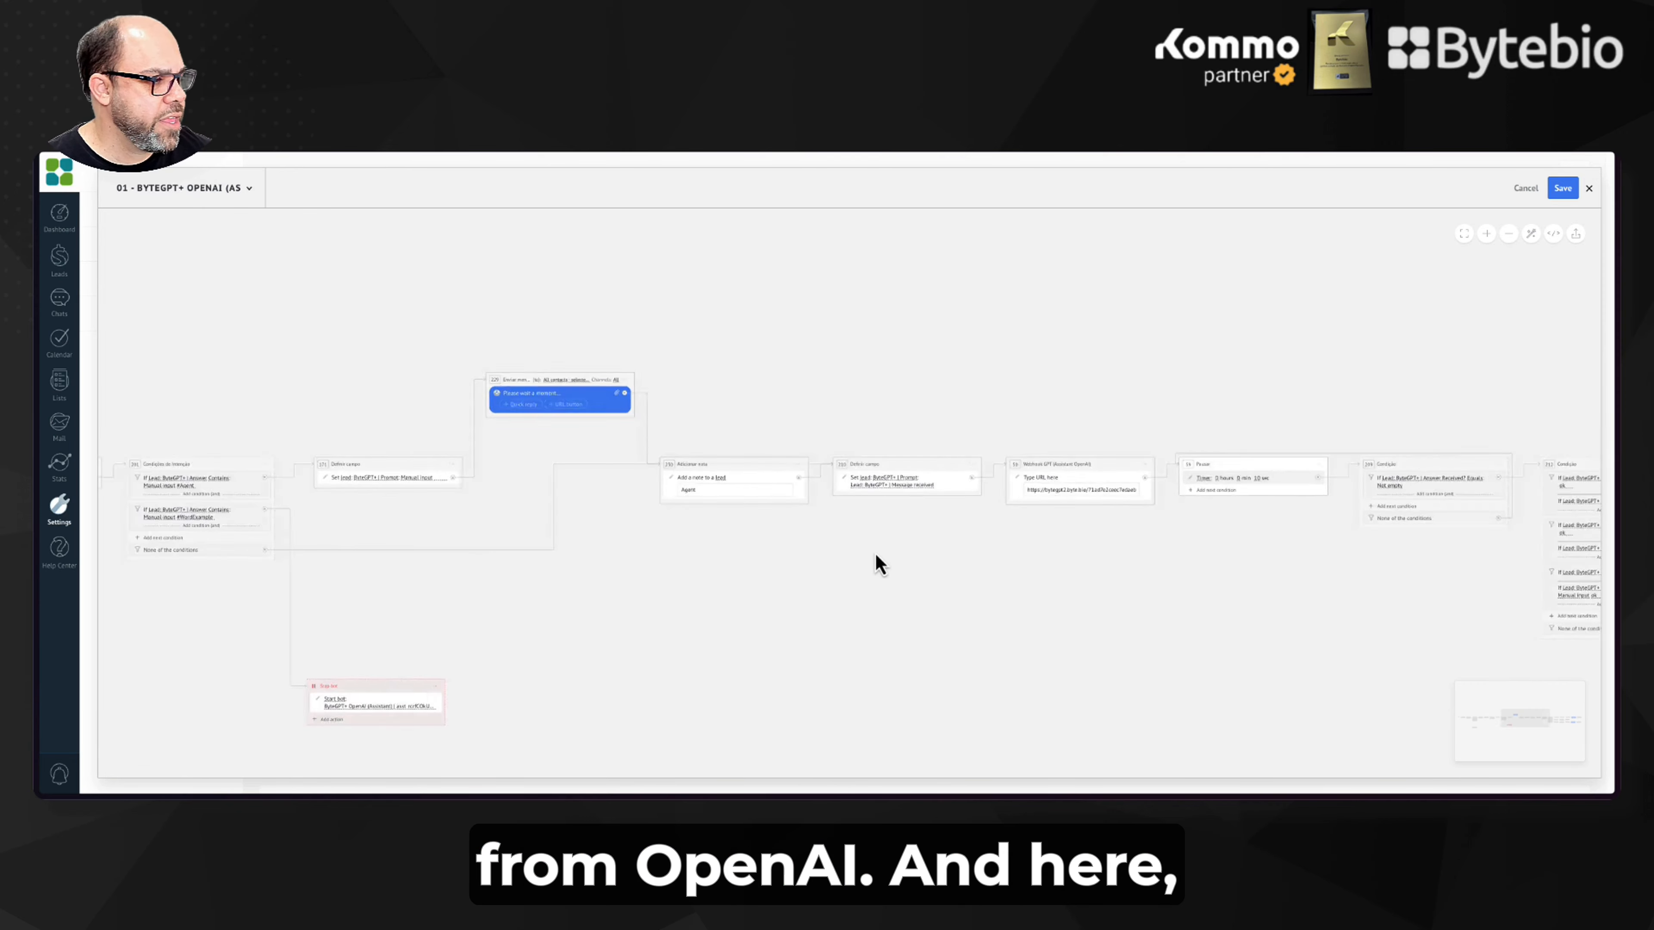
# Step: Set the timer of the Pausar block after Webhook ChatGPT to 1 second, then save and close the bot
pyautogui.moveTo(173, 366); pyautogui.dragTo(1060, 362)
pyautogui.scroll(5, 785, 507)
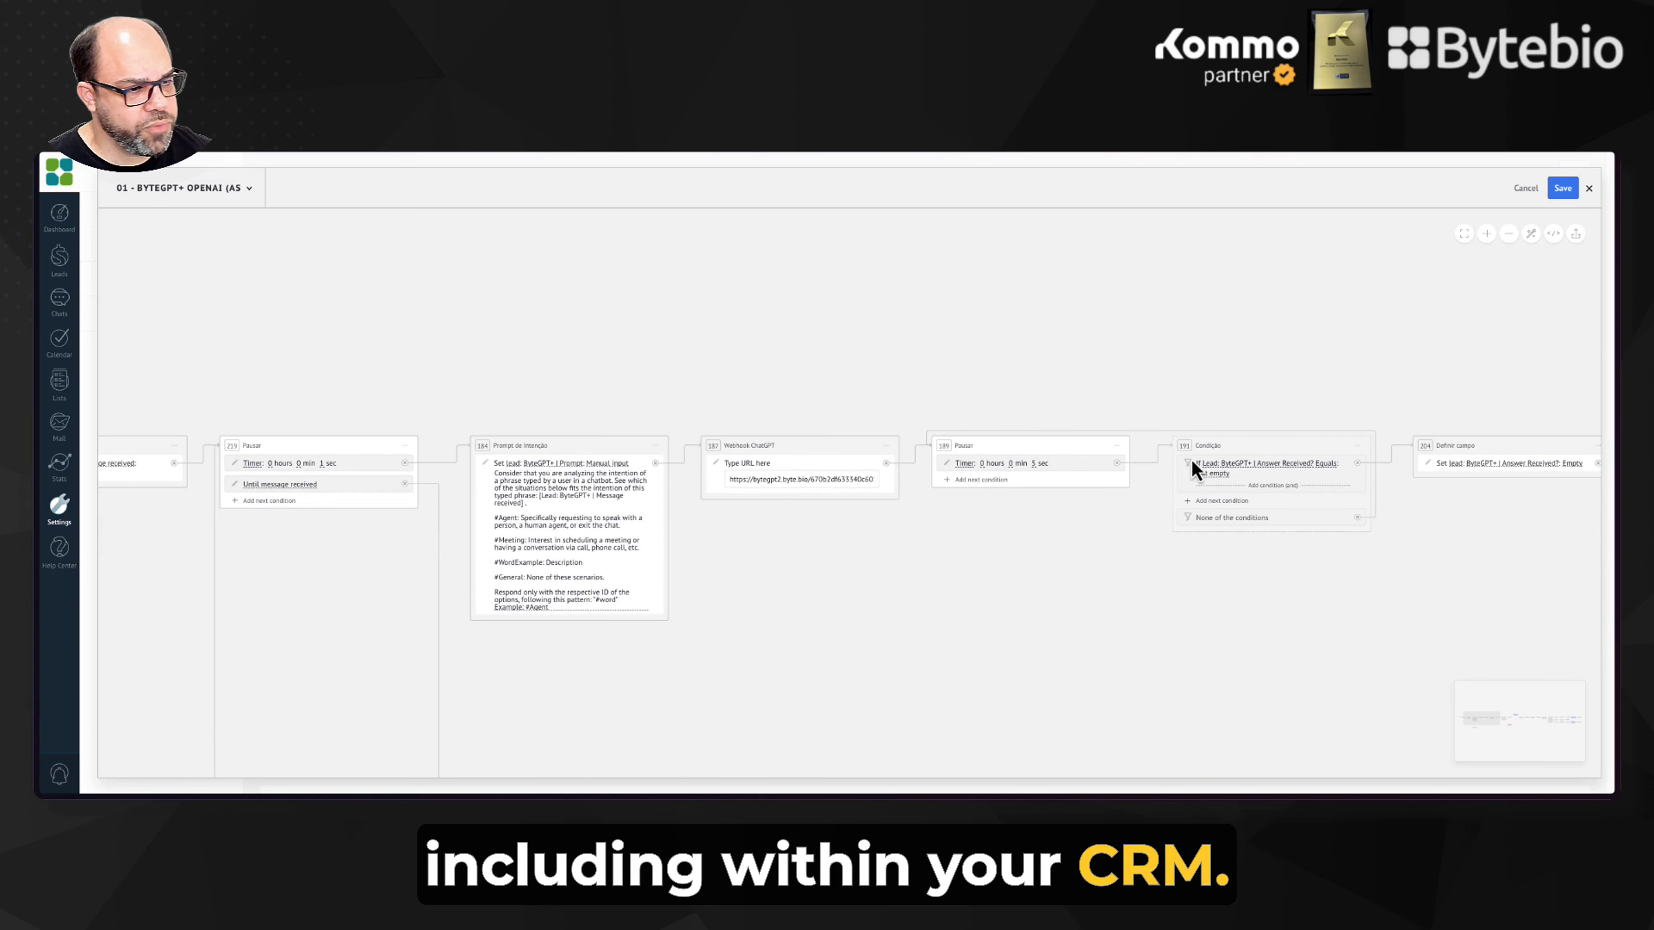
pyautogui.hscroll(2, 1374, 308)
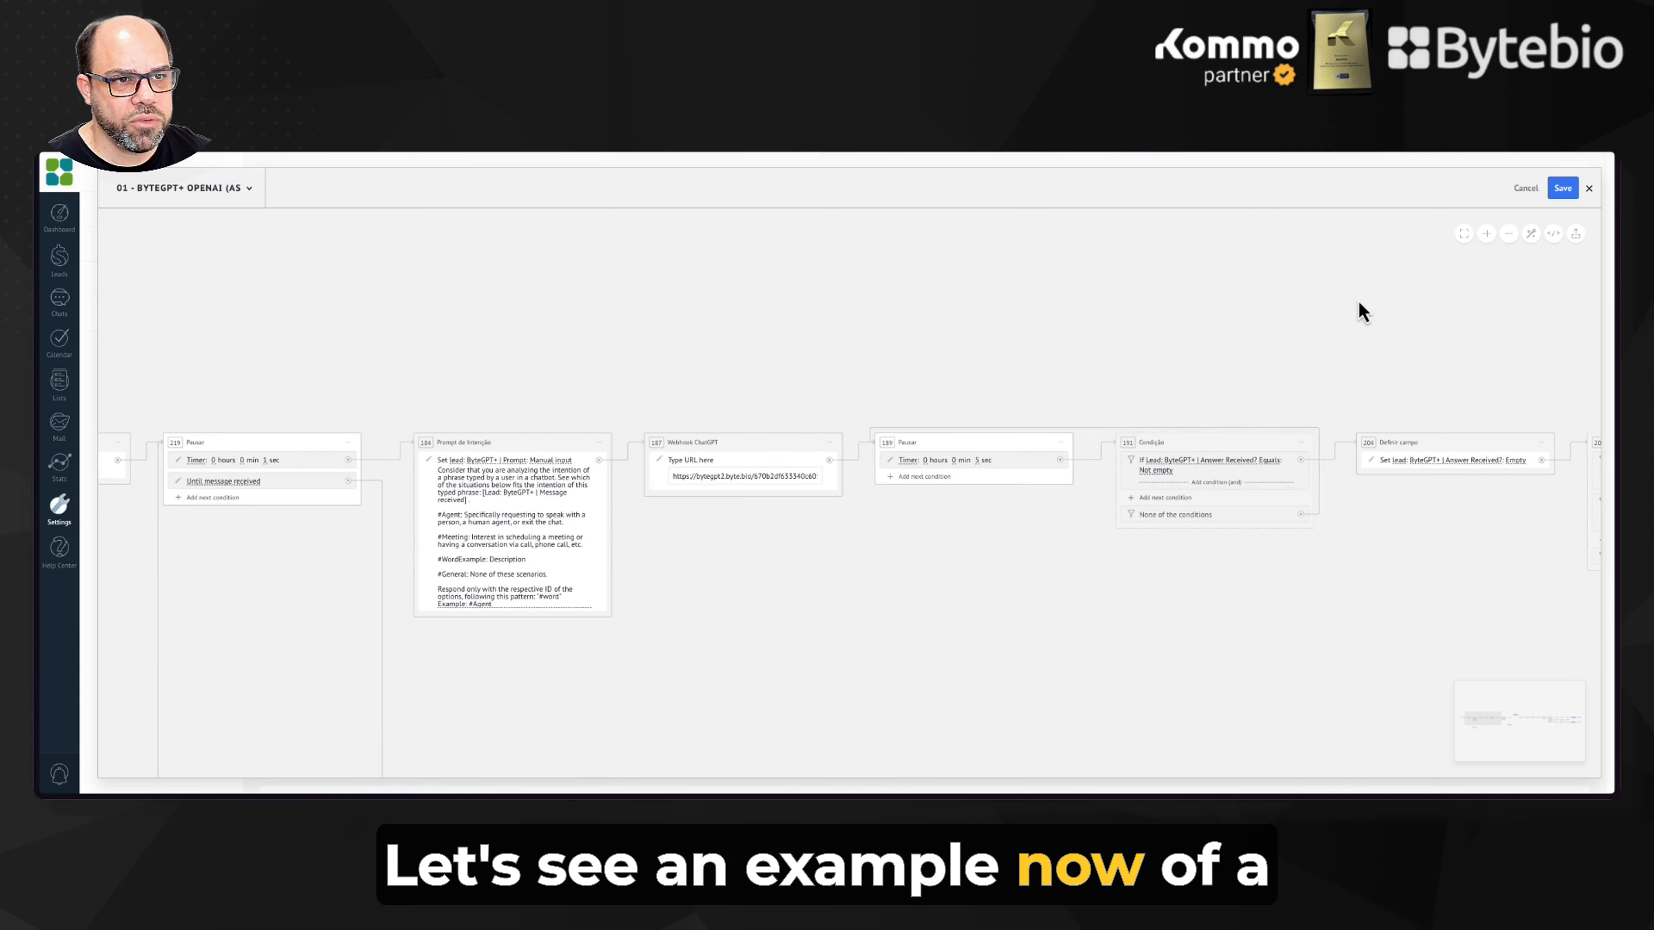
pyautogui.click(1557, 190)
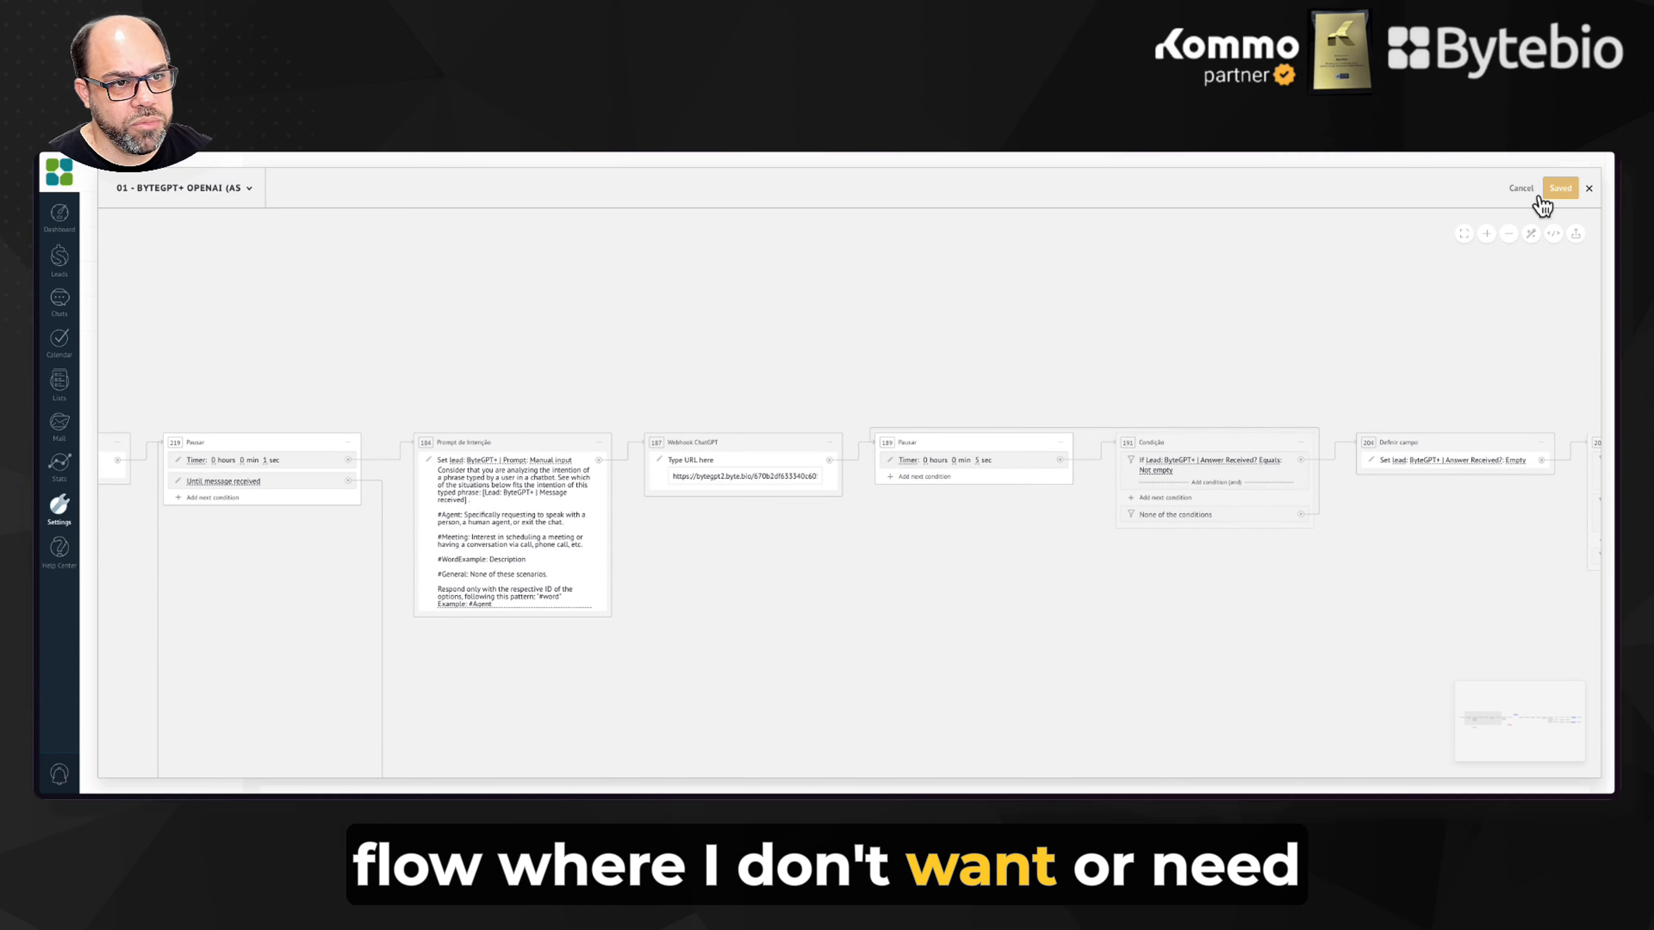
pyautogui.click(1589, 189)
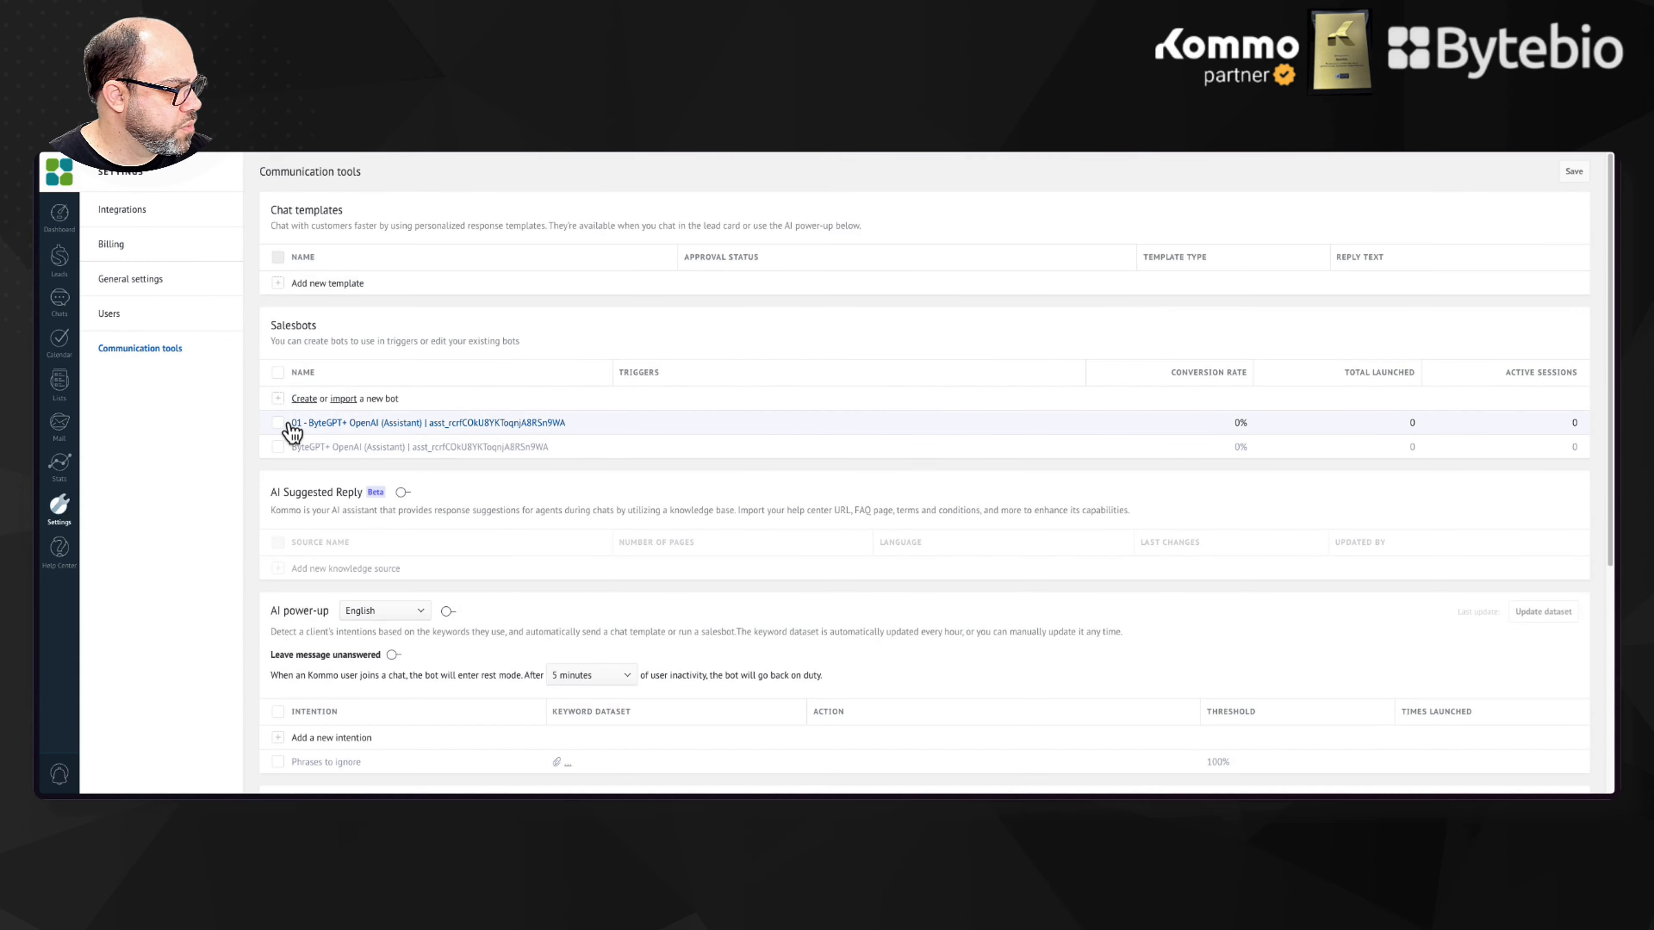
# Step: Copy the 01 bot as "02 - Just Assistant - ByteGPT+ OpenAI (Assistant)", keeping the assistant ID at the end and removing the copy suffix
pyautogui.click(370, 423)
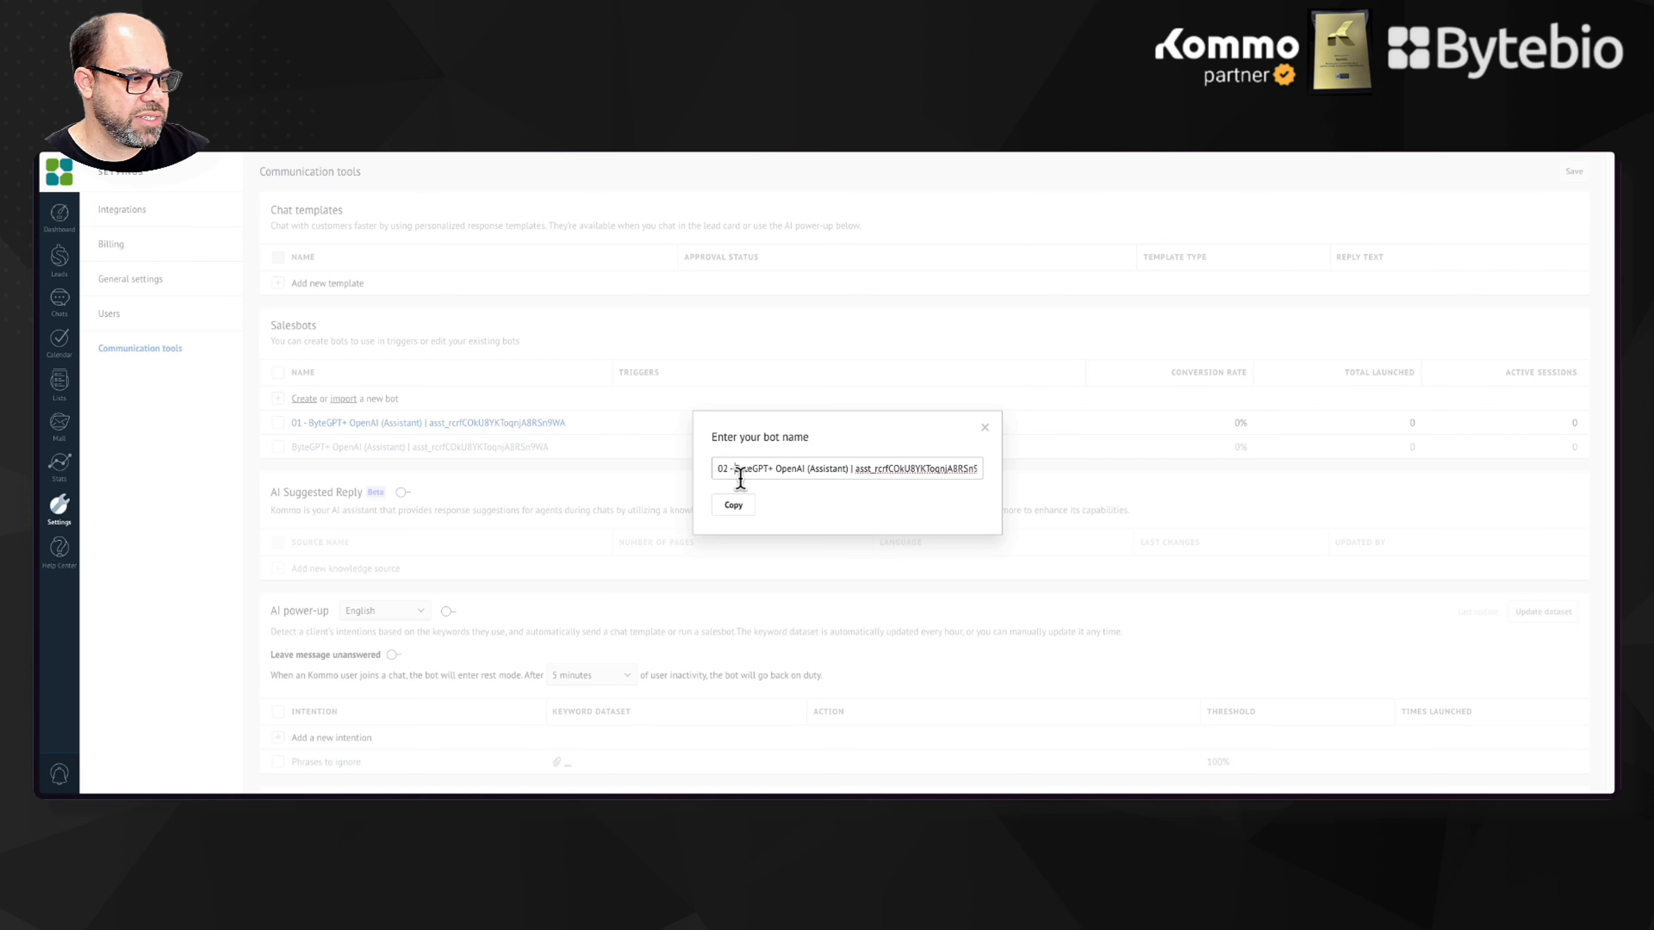
pyautogui.write('Just Assis')
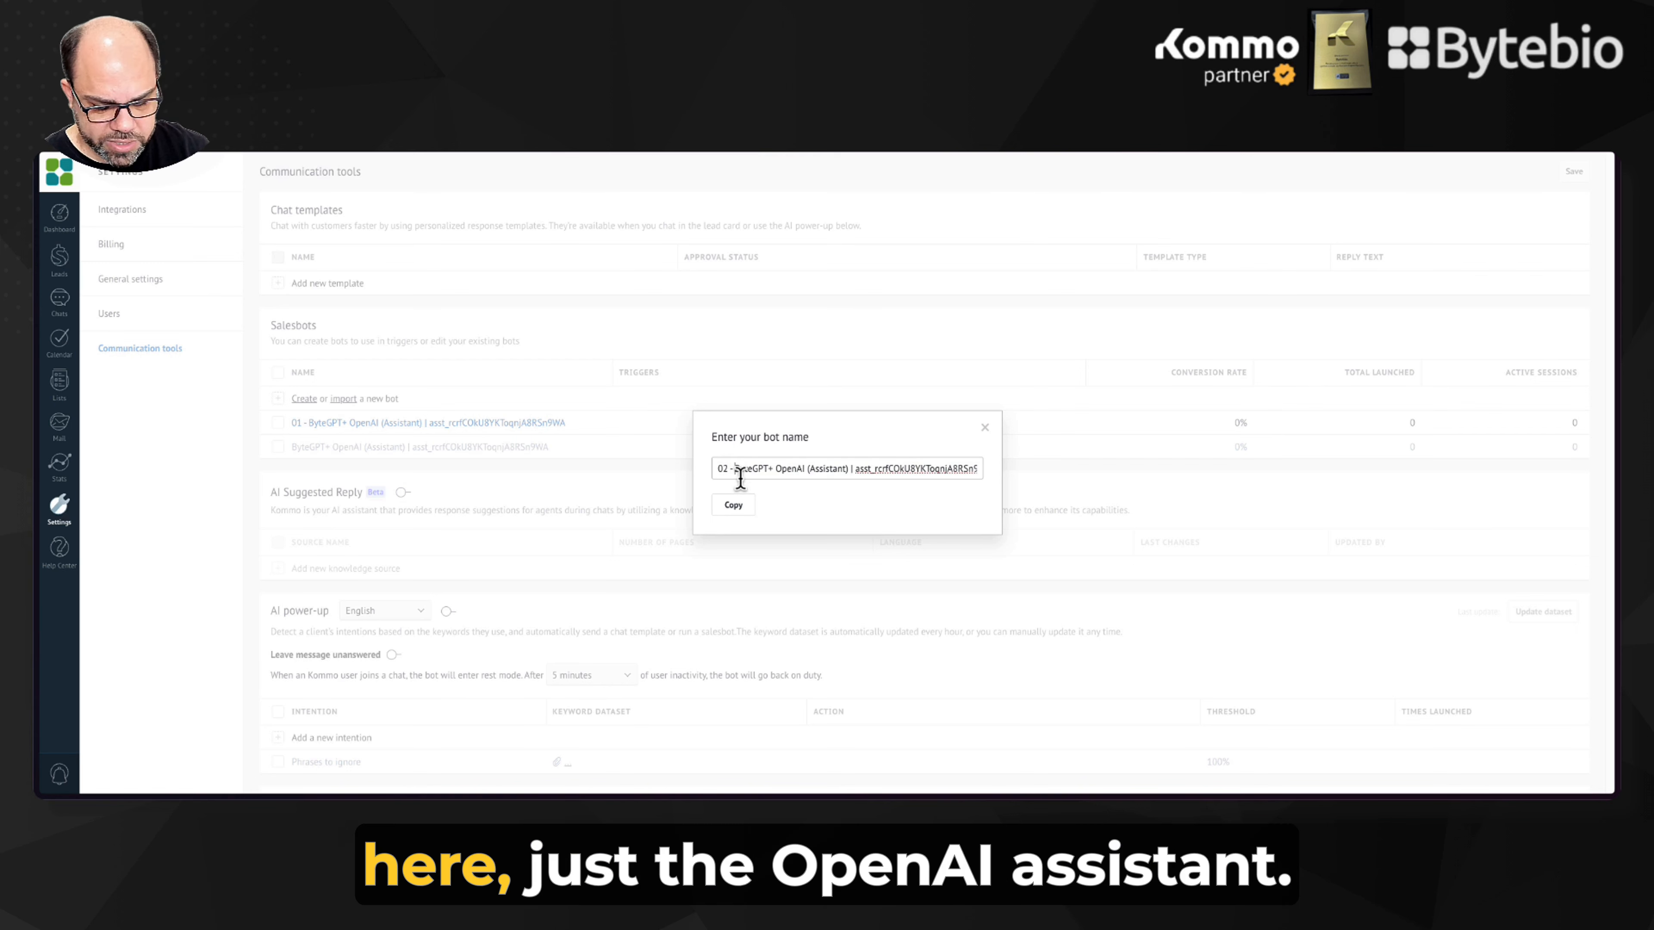
pyautogui.write('tant -')
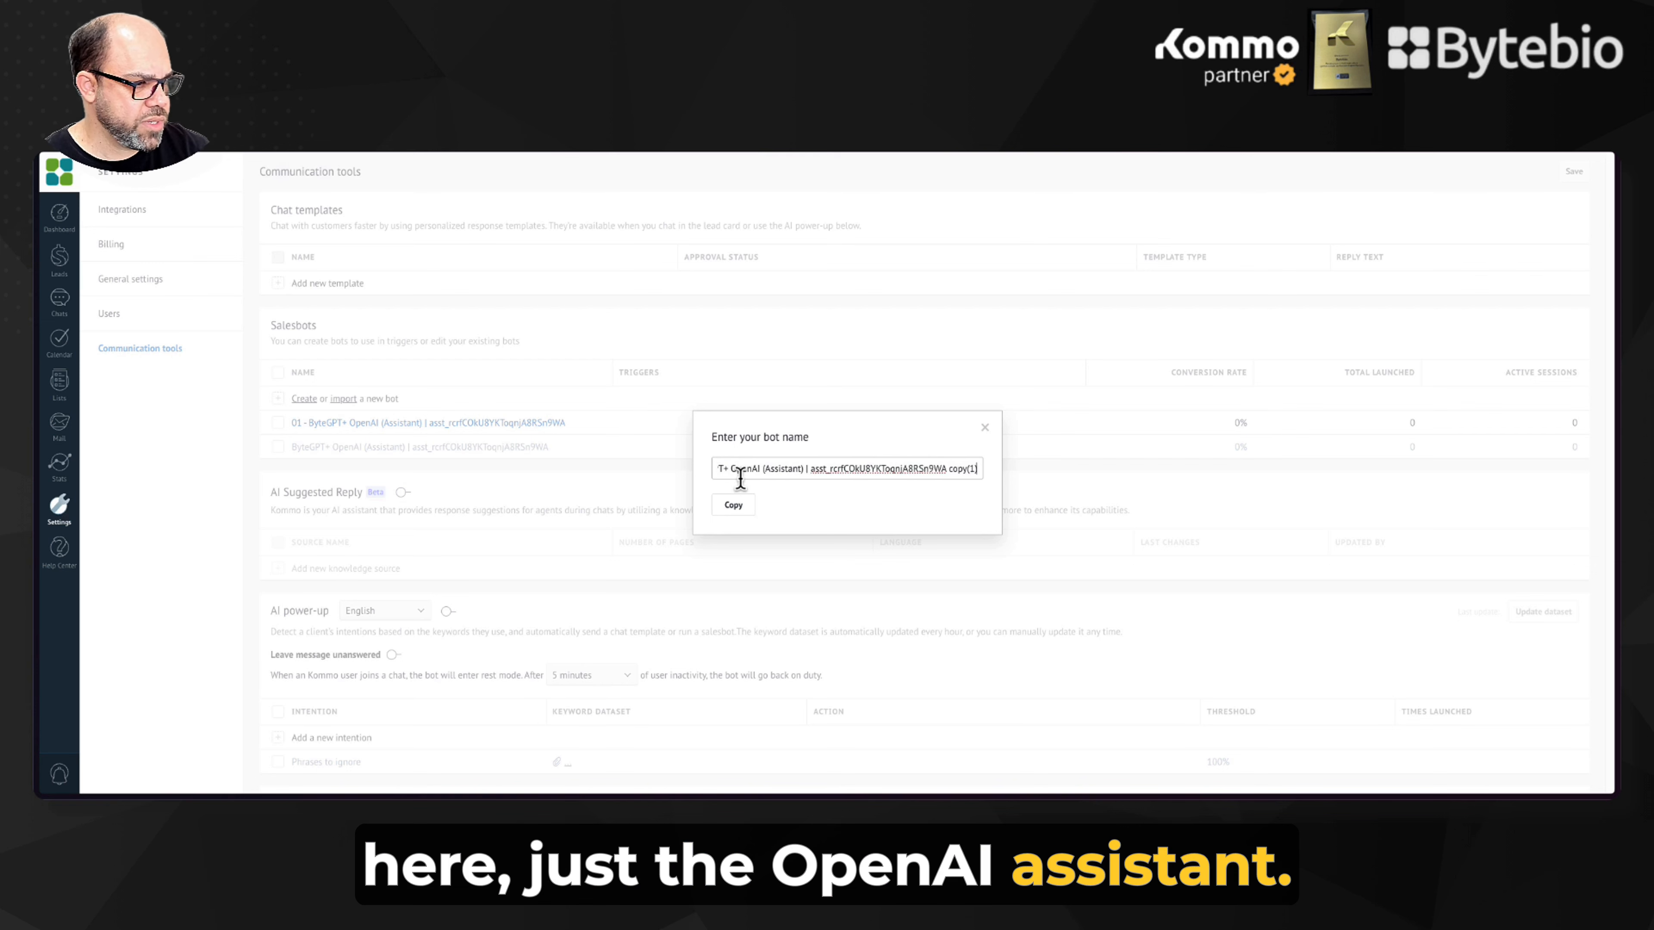
pyautogui.press('BackSpace')
pyautogui.press('BackSpace')
pyautogui.press('BackSpace')
pyautogui.press('BackSpace')
pyautogui.press('BackSpace')
pyautogui.press('BackSpace')
pyautogui.click(733, 505)
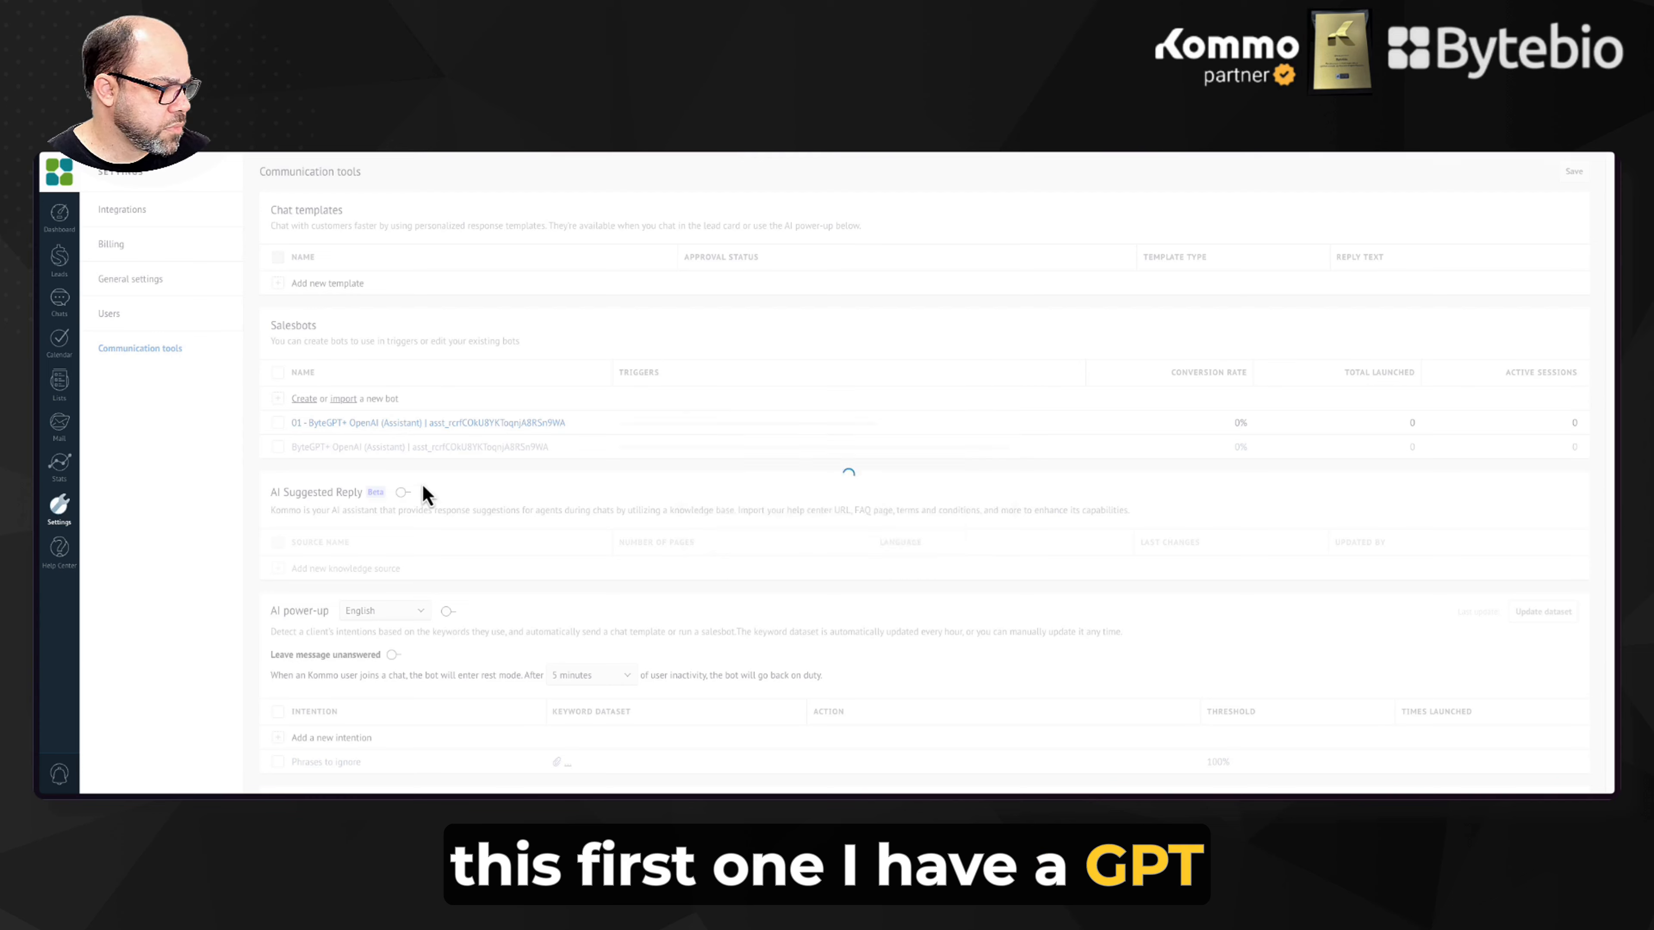
# Step: Rename the 01 bot as "01 - ChatGPT and Assistant - ByteGPT+ OpenAI (Assistant)", keeping the assistant ID at the end
pyautogui.click(576, 447)
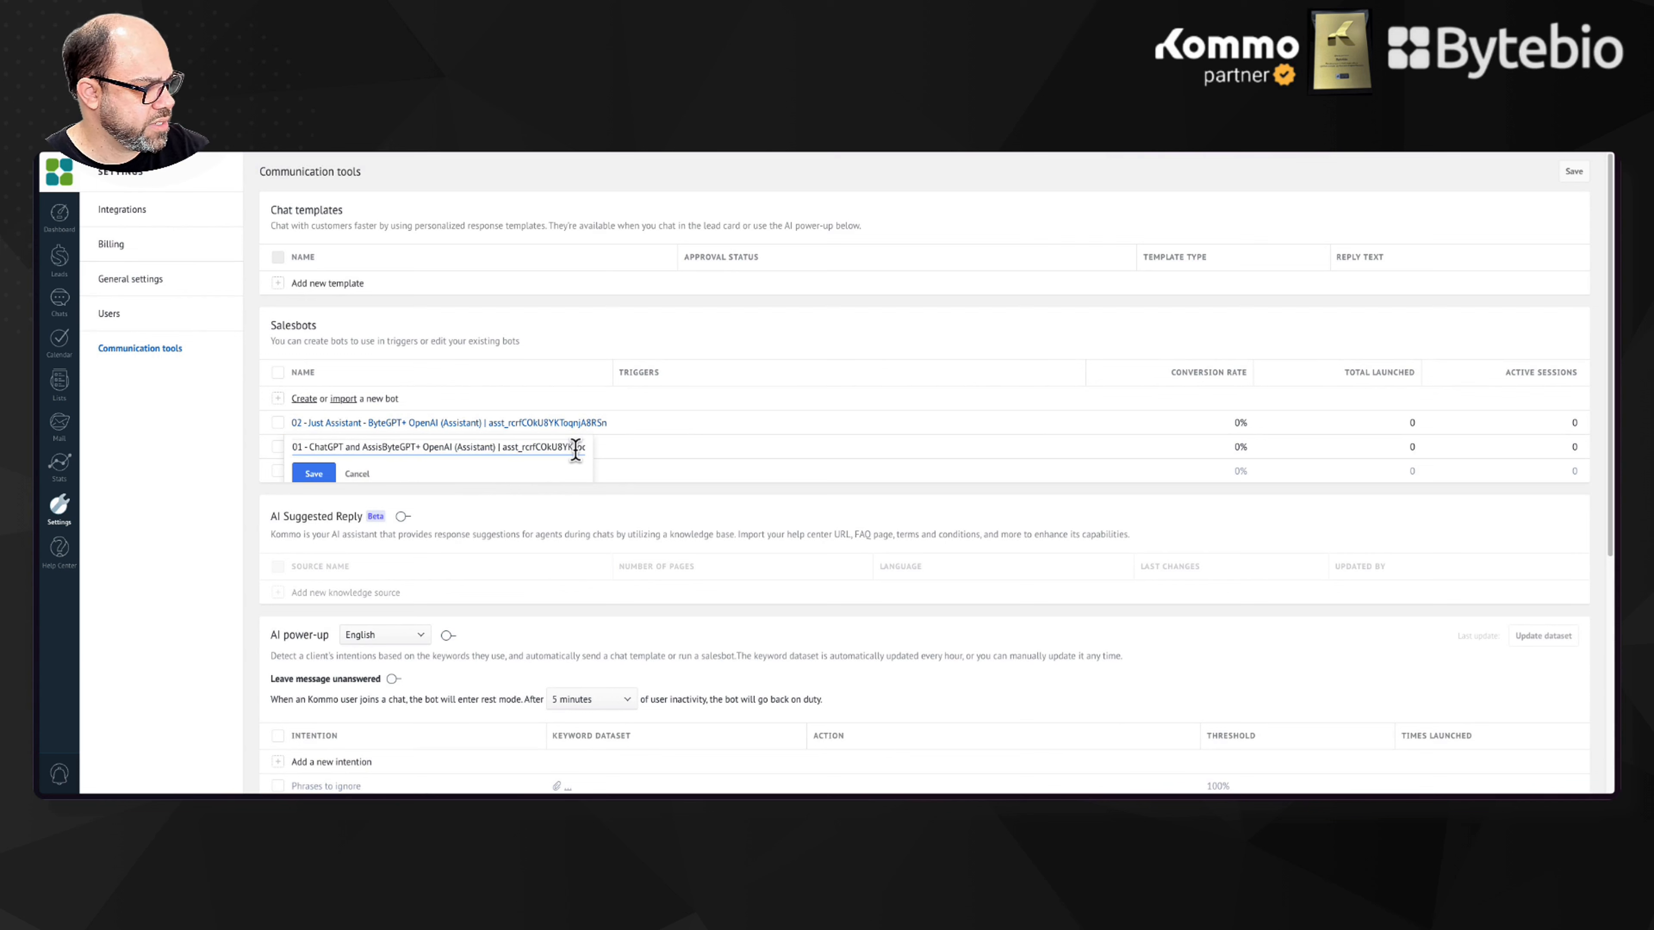
pyautogui.press('End')
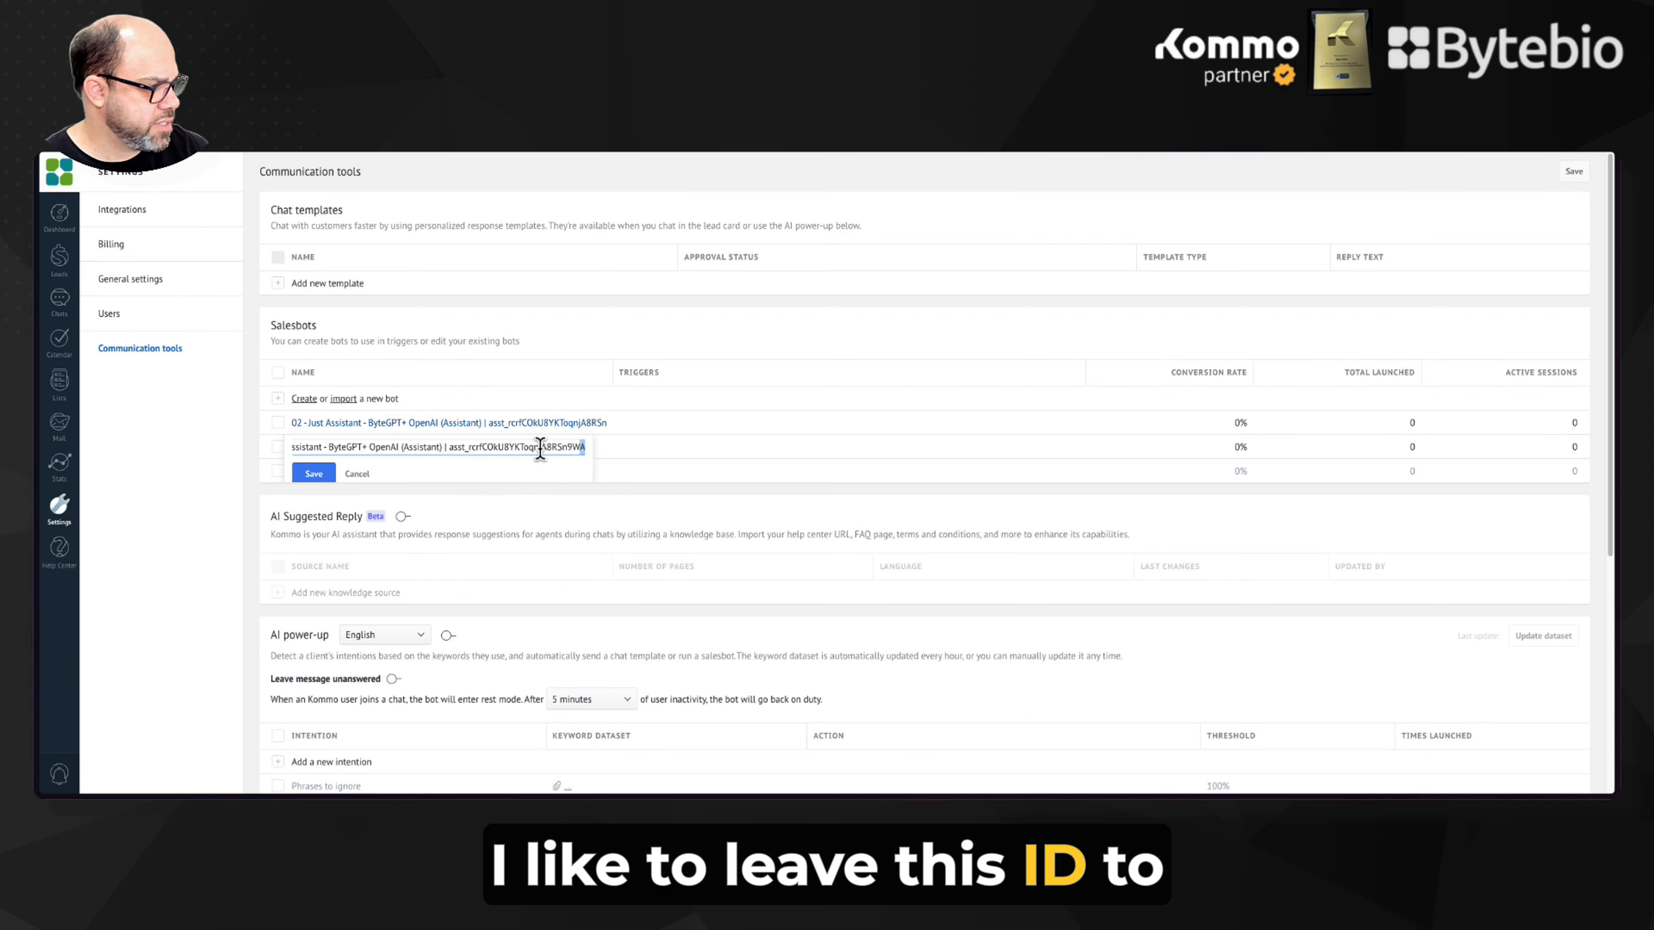
pyautogui.keyDown('shift'); pyautogui.click(541, 449); pyautogui.keyUp('shift')
pyautogui.hotkey('shift', 'Left')
pyautogui.hotkey('shift', 'Left')
pyautogui.hotkey('shift', 'Left')
pyautogui.hotkey('shift', 'Left')
pyautogui.hotkey('shift', 'Left')
pyautogui.hotkey('shift', 'Left')
pyautogui.hotkey('shift', 'Left')
pyautogui.hotkey('shift', 'Left')
pyautogui.hotkey('shift', 'Left')
pyautogui.hotkey('shift', 'Left')
pyautogui.hotkey('shift', 'Left')
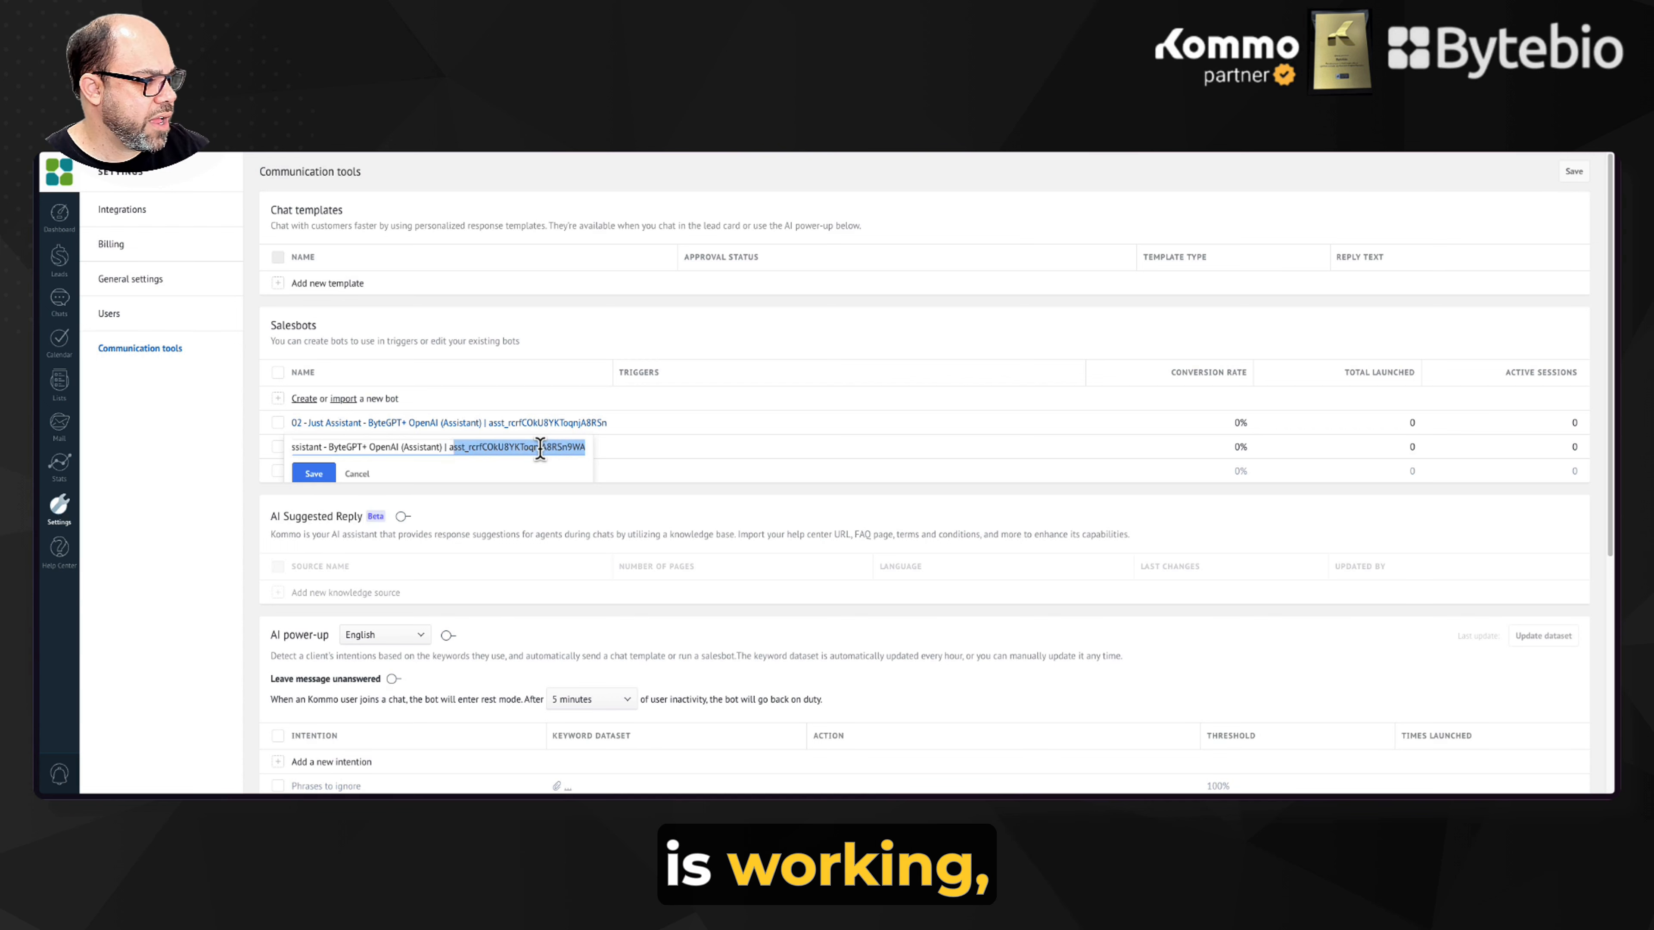
pyautogui.click(314, 474)
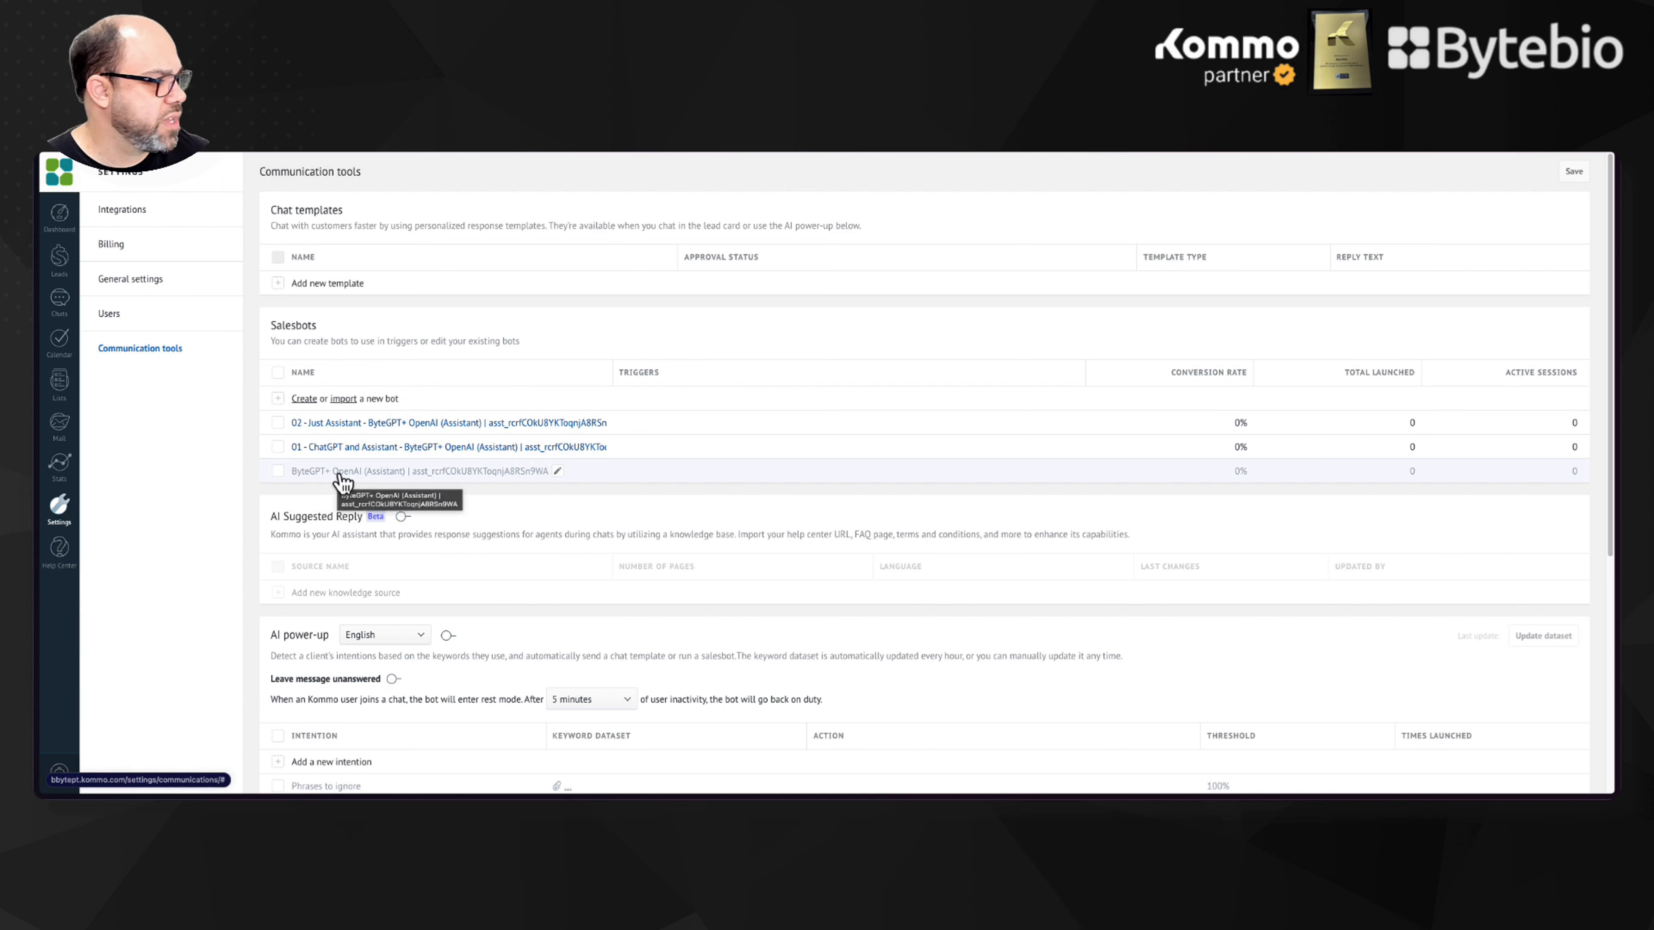
# Step: Open the 02 - Just Assistant bot and delete the blocks from the pause after Definir campo 144 through Condições de Intenção
pyautogui.click(417, 444)
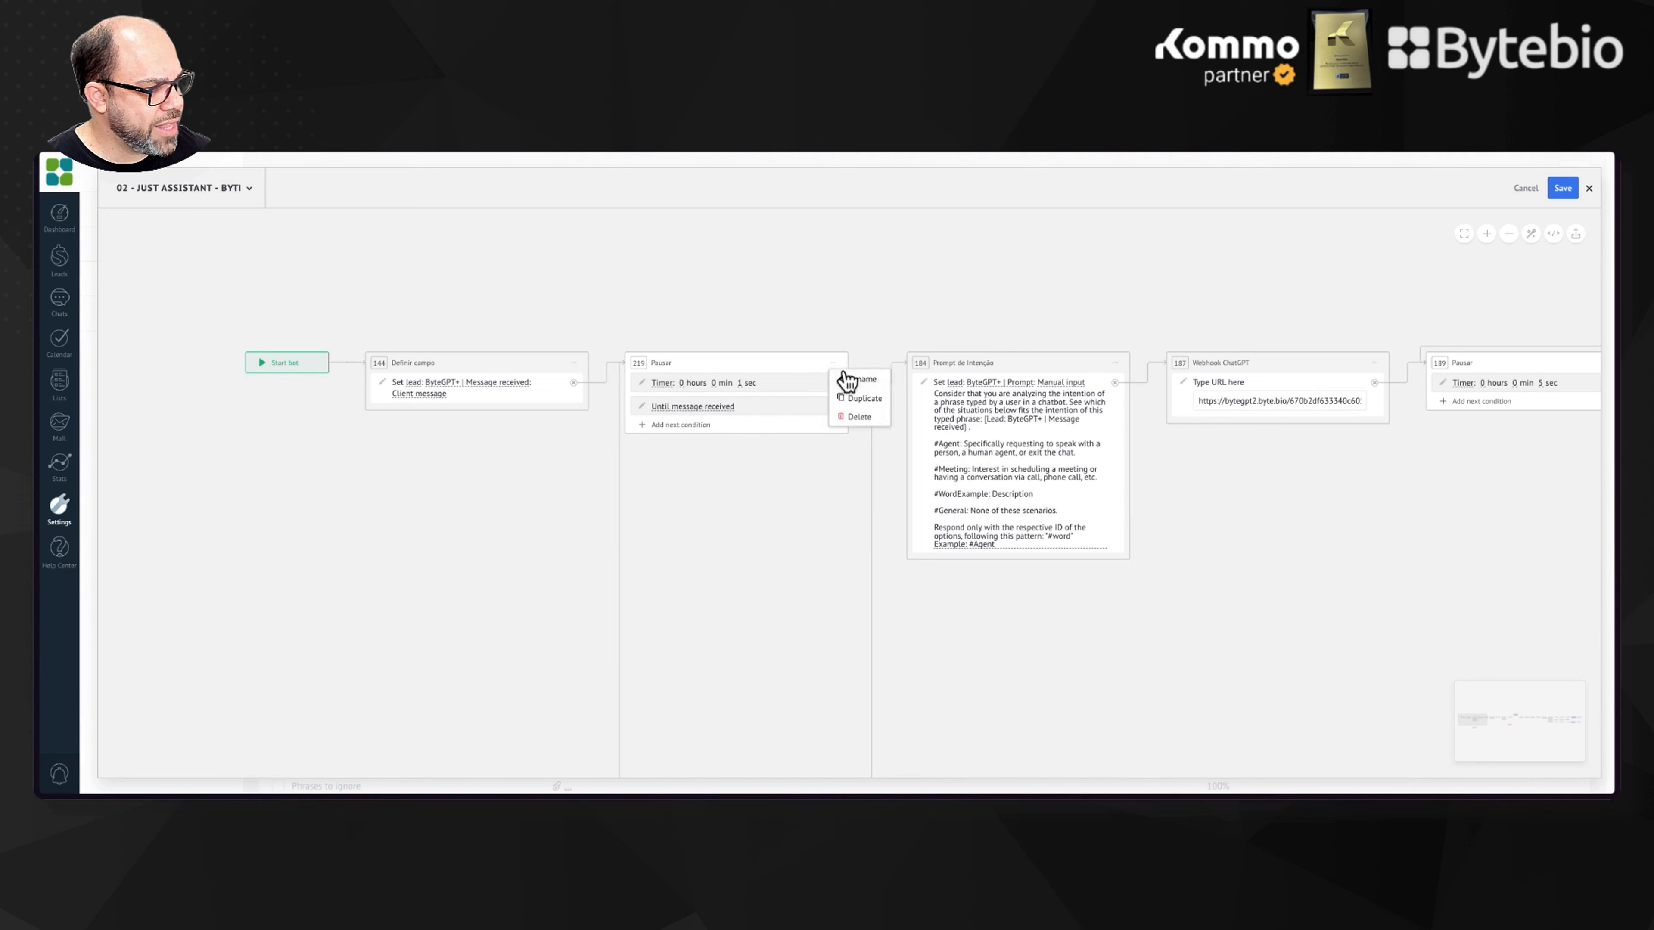
pyautogui.click(856, 418)
pyautogui.hscroll(10, 1117, 372)
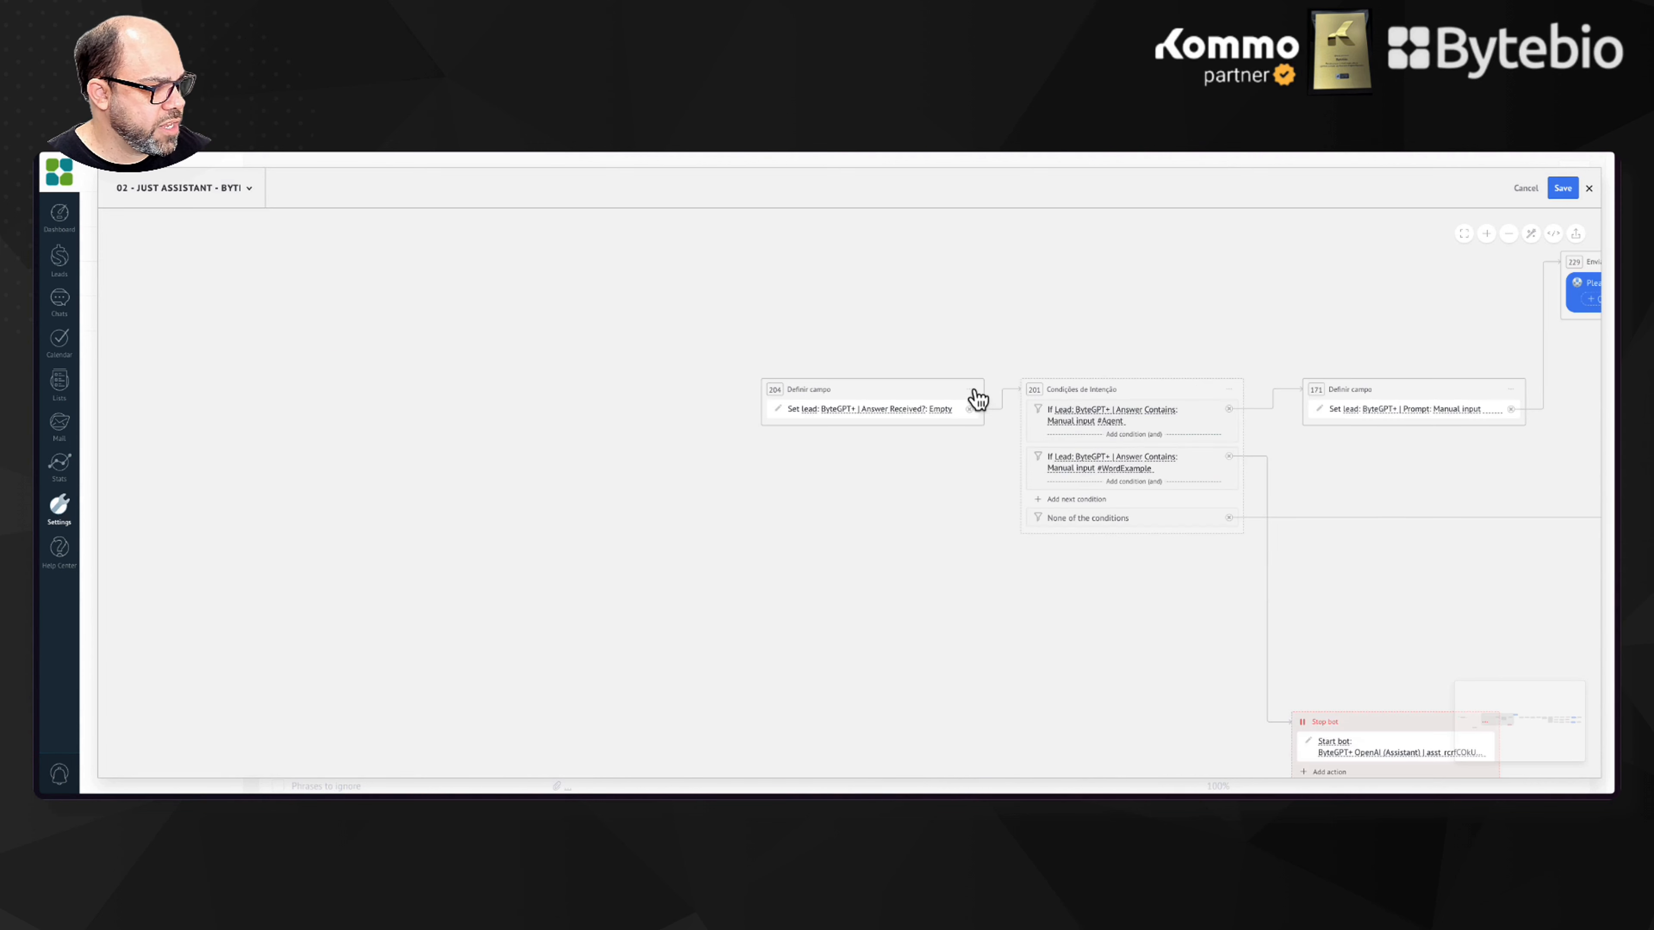
pyautogui.click(1228, 390)
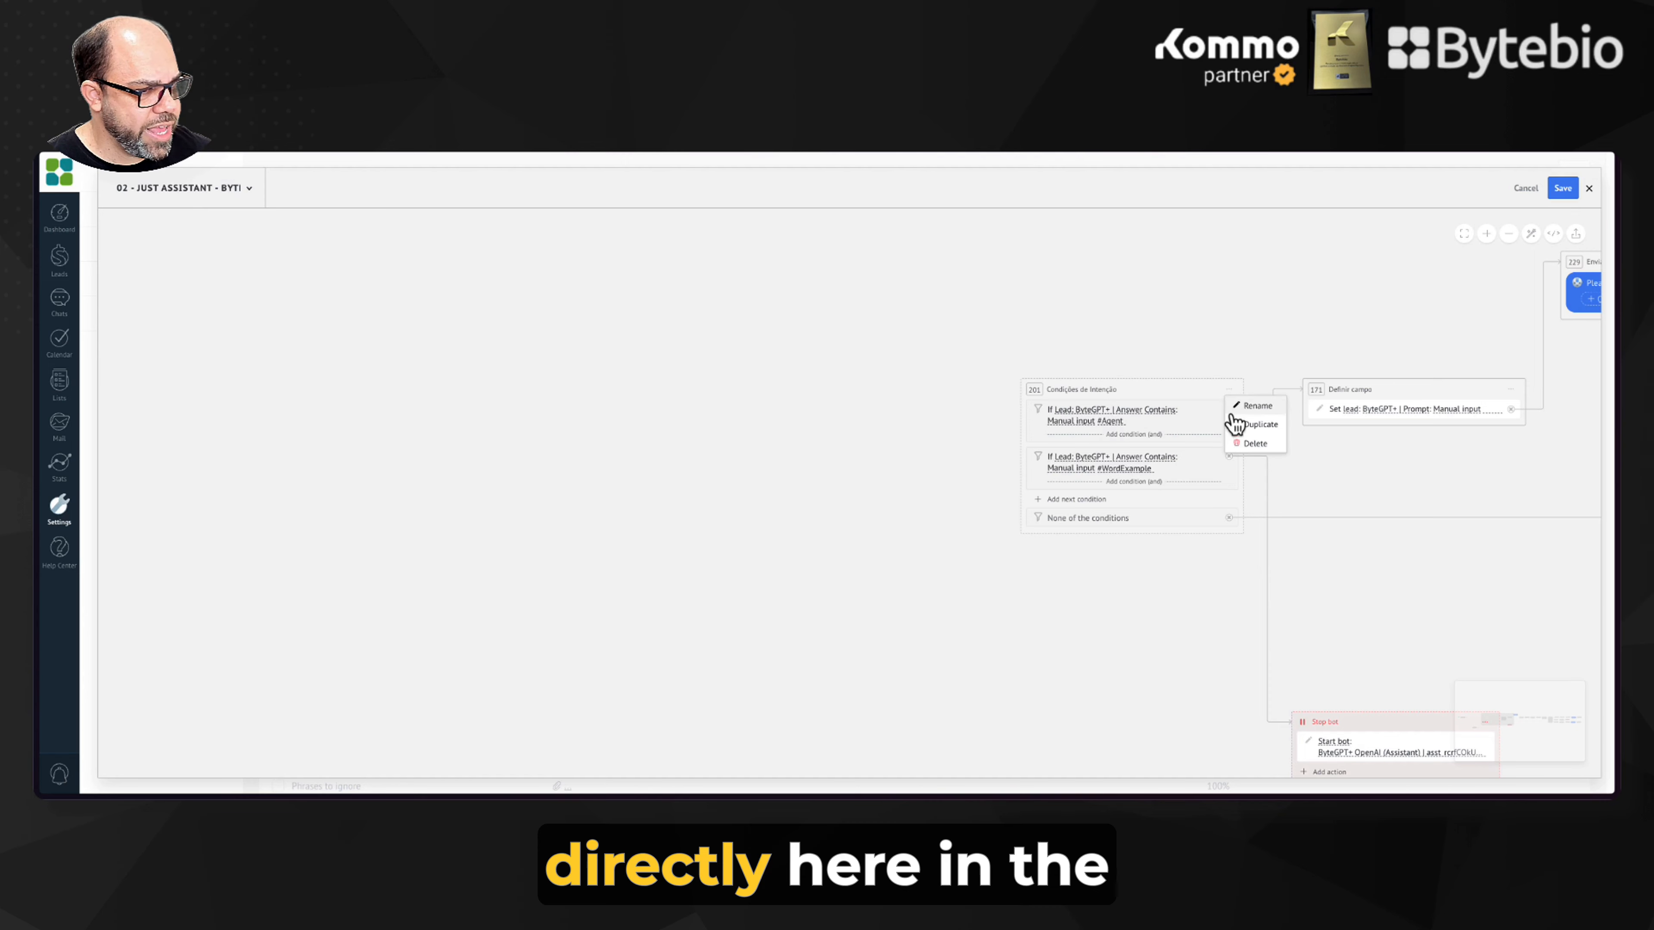
pyautogui.hscroll(10, 1211, 402)
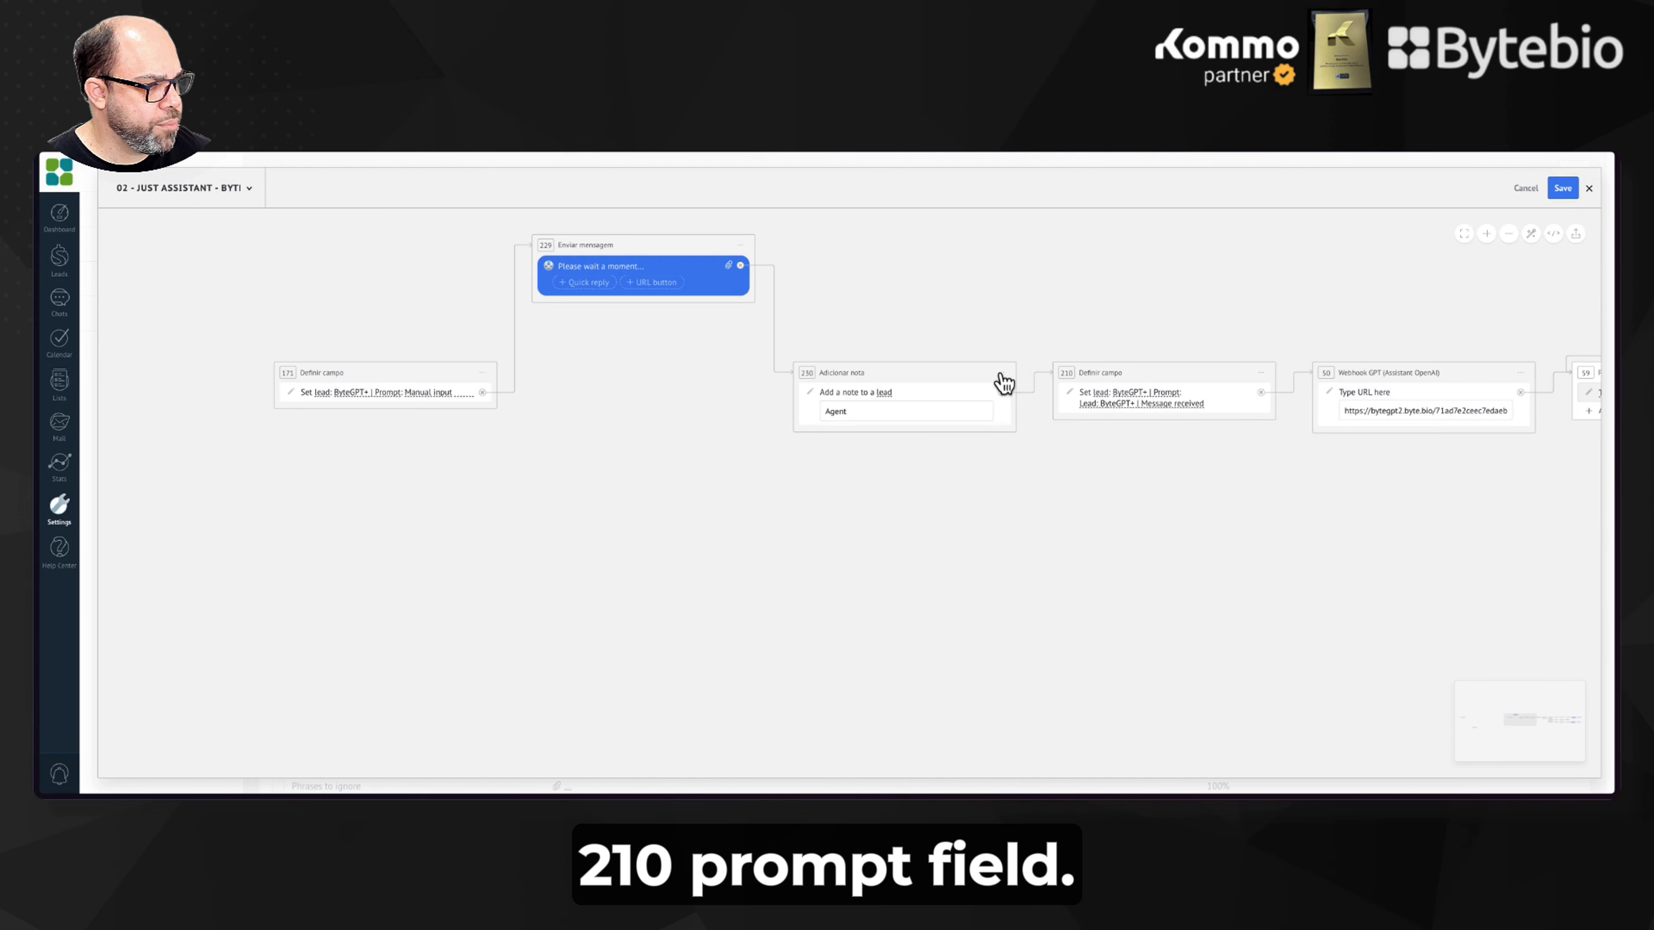
# Step: Delete the Agent note, the "Please wait a moment..." message and the Definir campo 171 block before Definir campo 210
pyautogui.click(1026, 427)
pyautogui.click(740, 245)
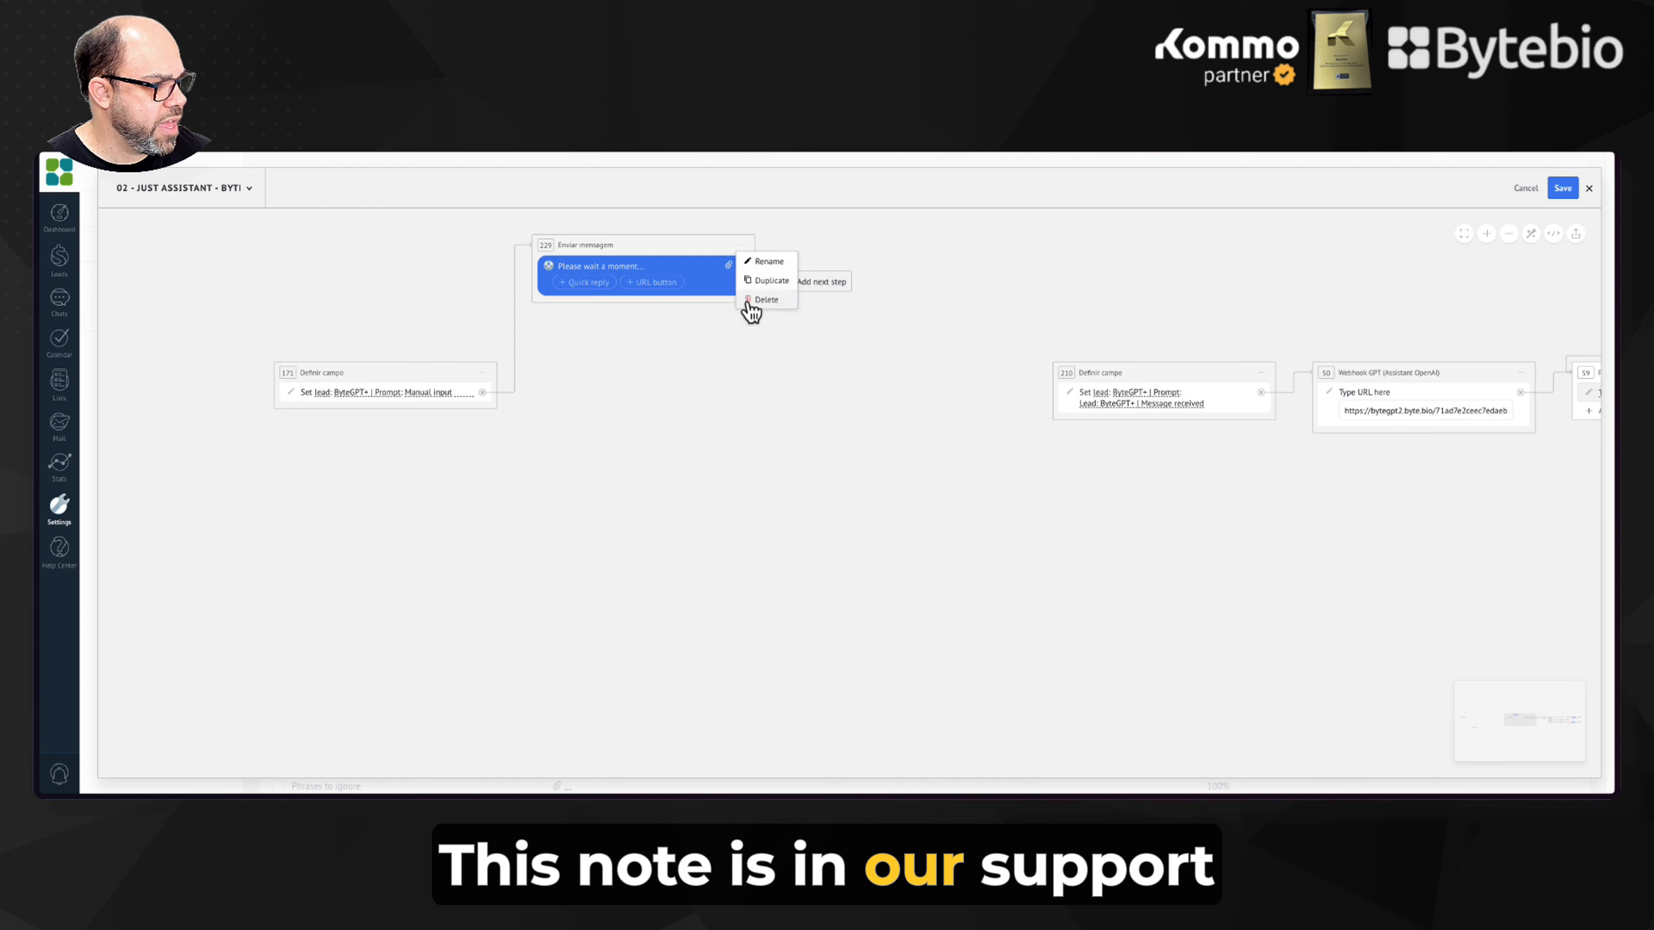
pyautogui.click(755, 300)
pyautogui.click(487, 377)
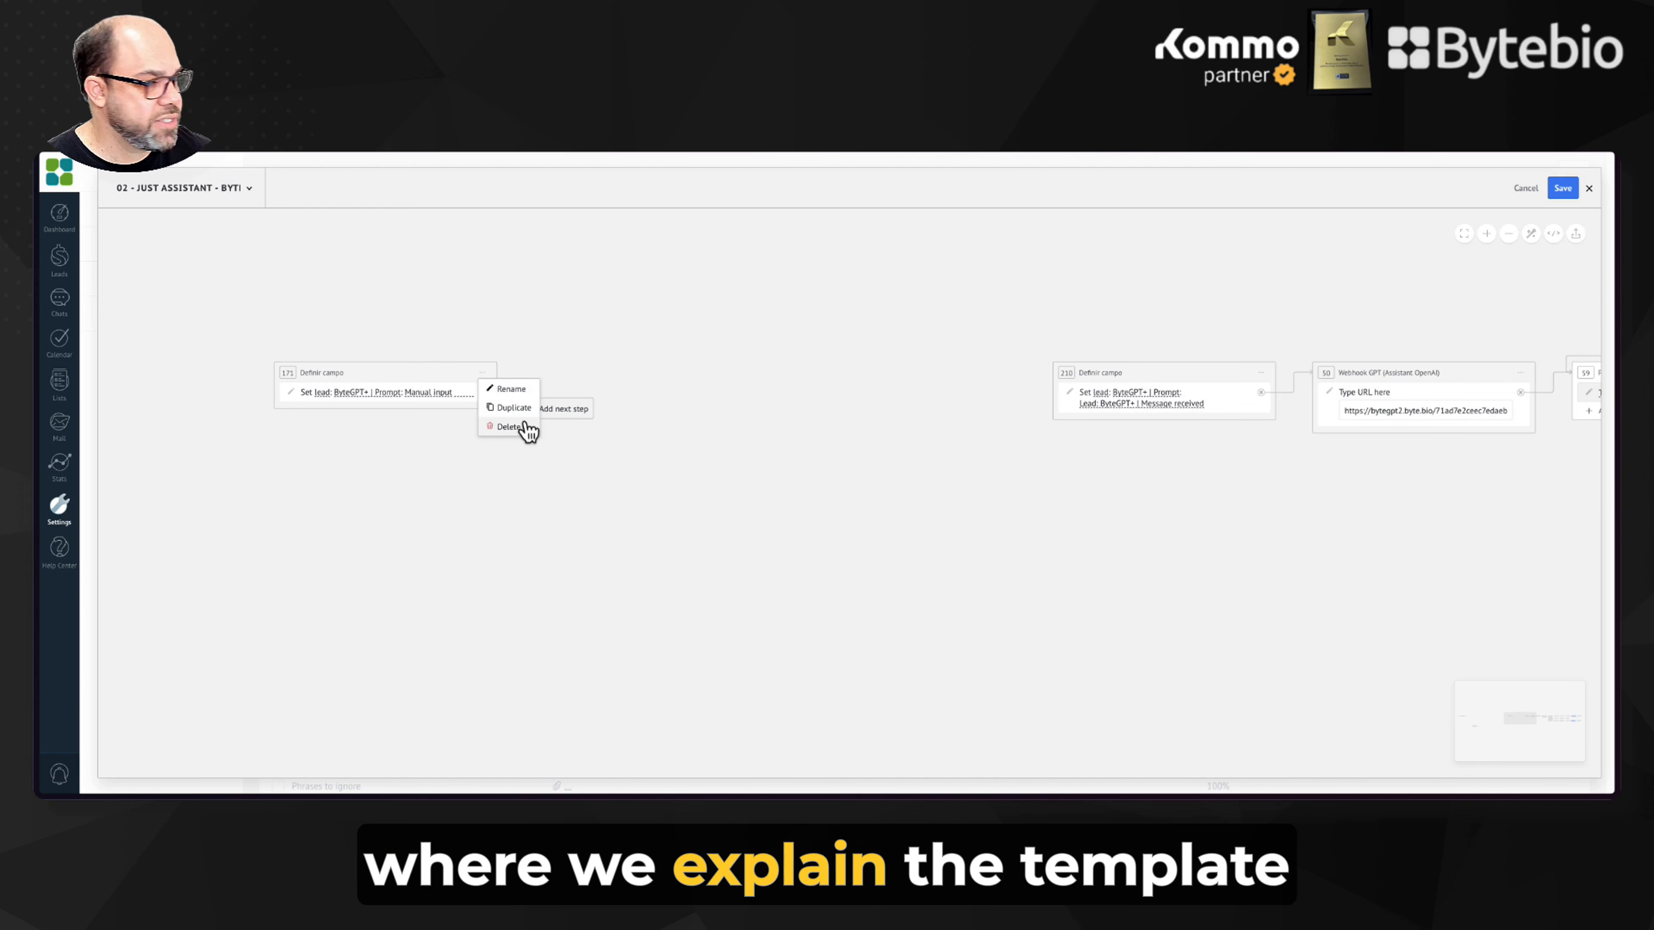
pyautogui.click(524, 427)
# Step: Delete the unconnected Definir campo block below the start of the main path
pyautogui.moveTo(573, 356); pyautogui.dragTo(742, 393)
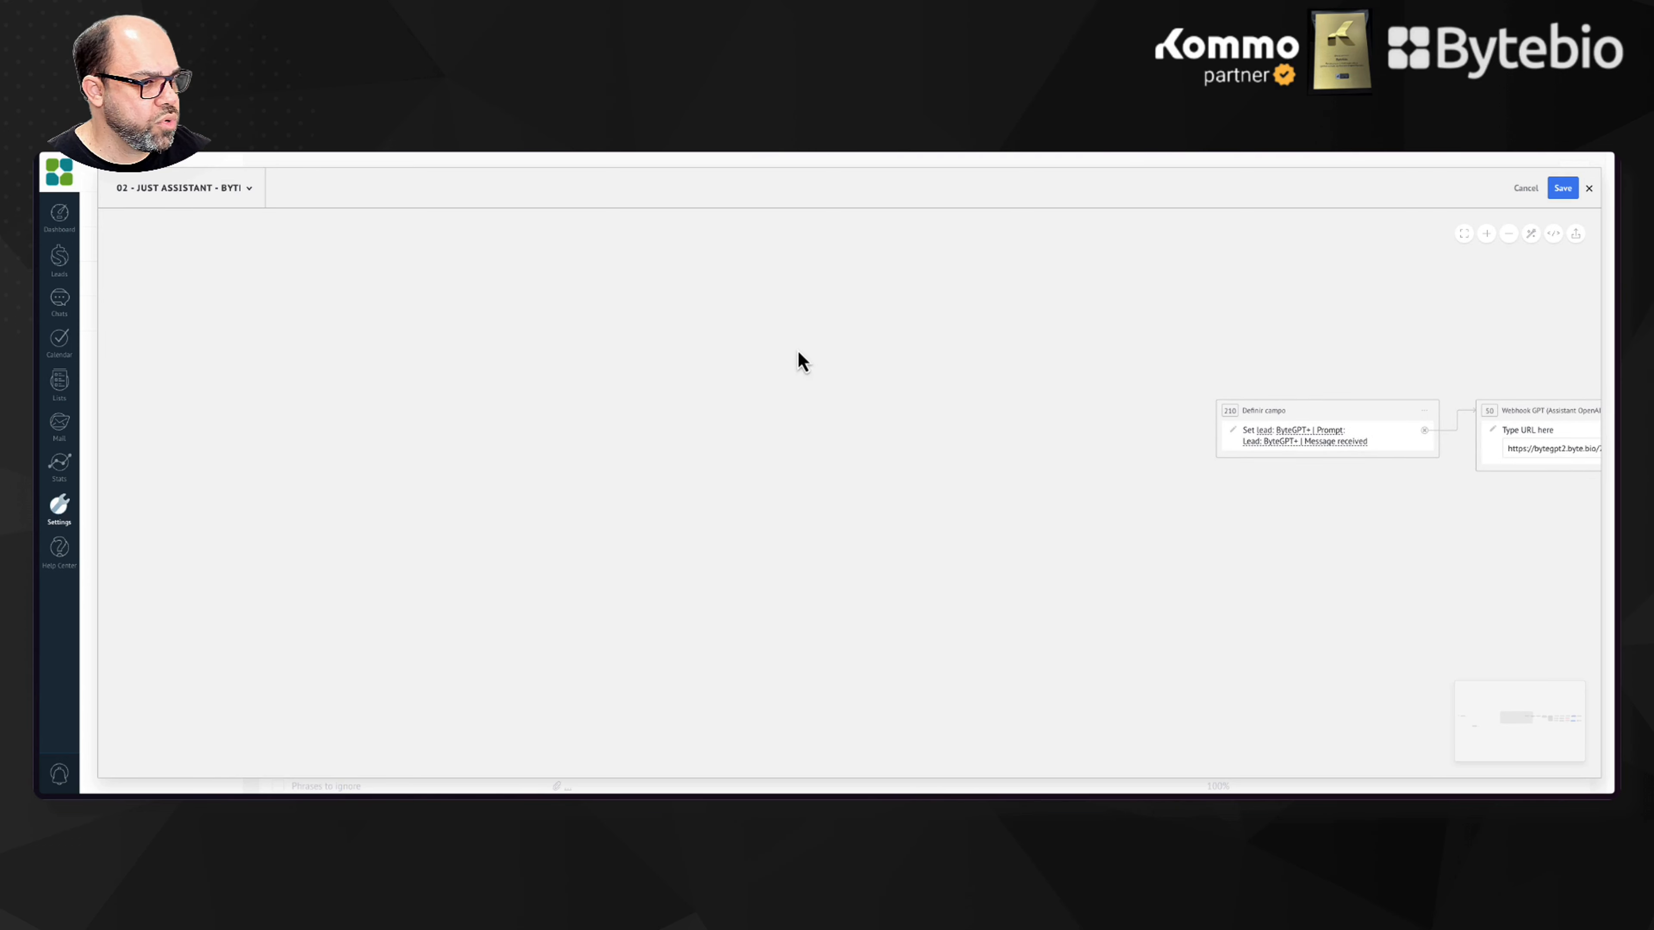
pyautogui.scroll(-1, 757, 359)
pyautogui.scroll(-5, 757, 360)
pyautogui.moveTo(417, 362); pyautogui.dragTo(1094, 405)
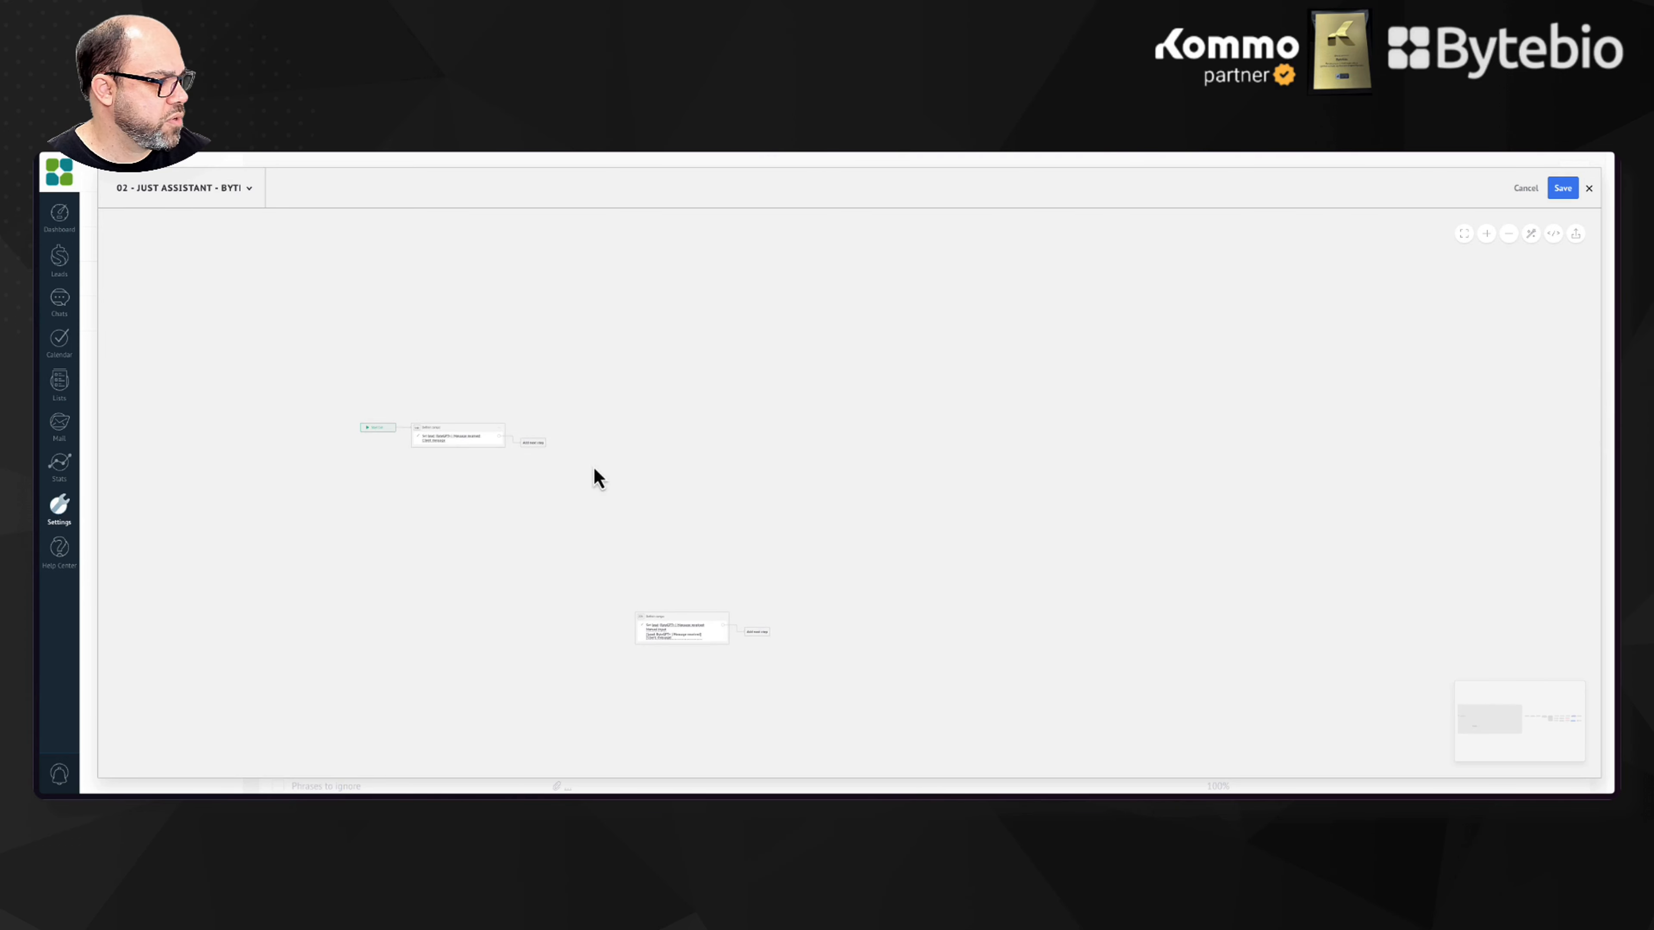
pyautogui.moveTo(559, 488); pyautogui.dragTo(587, 481)
pyautogui.moveTo(718, 571); pyautogui.dragTo(732, 424)
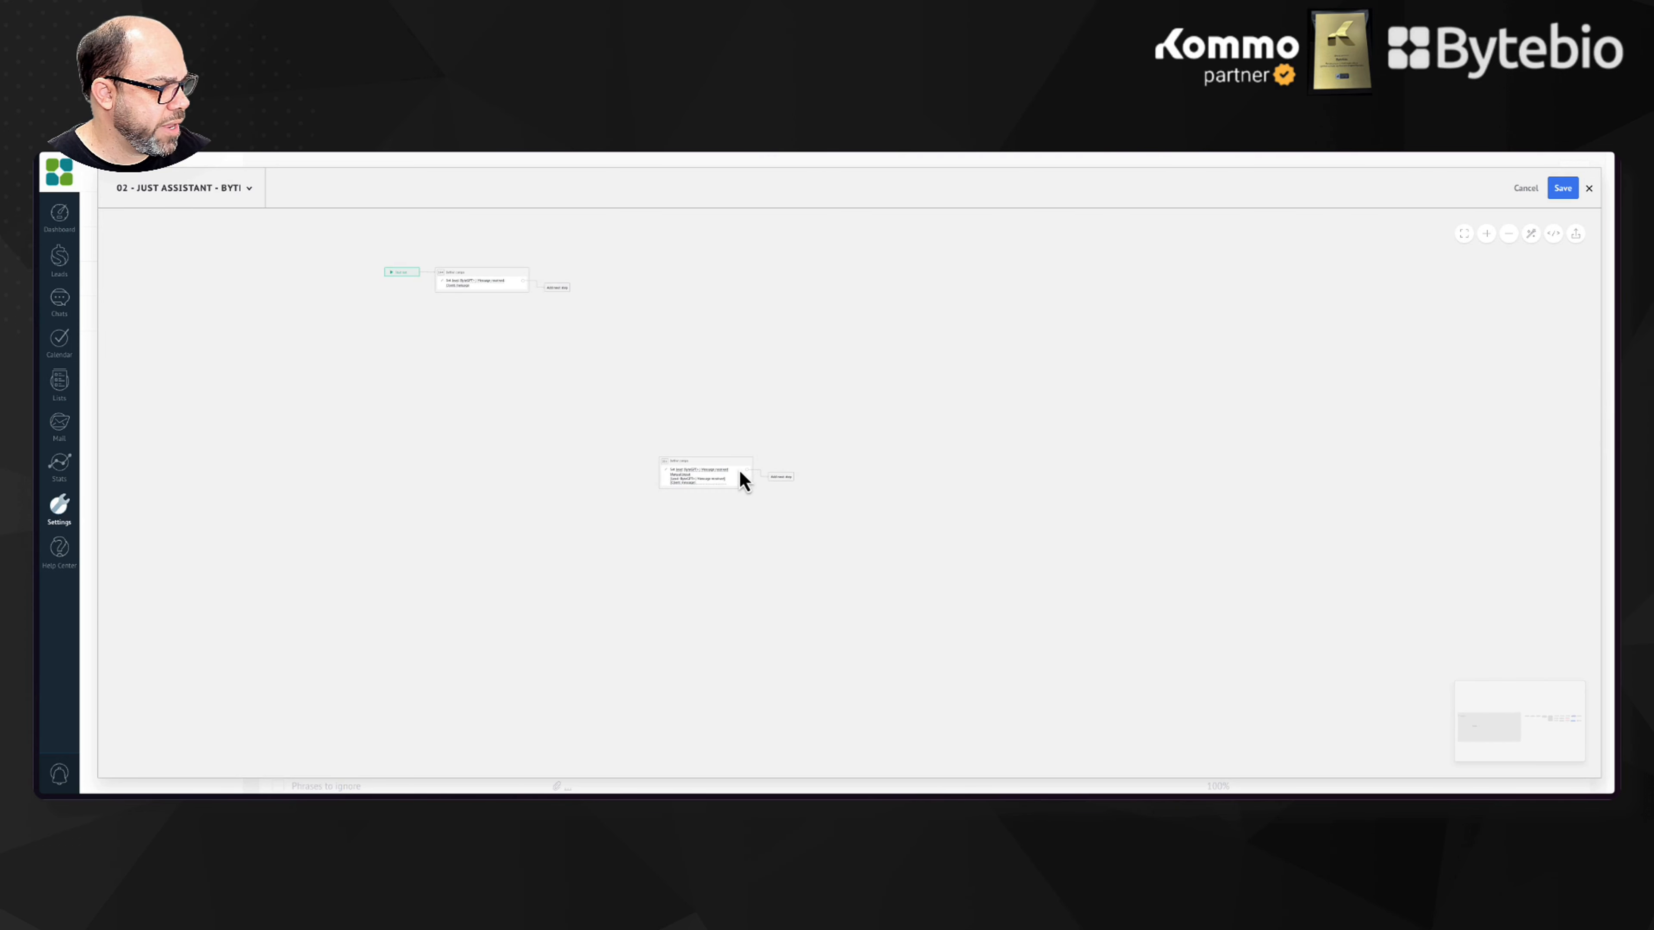
pyautogui.scroll(3, 563, 312)
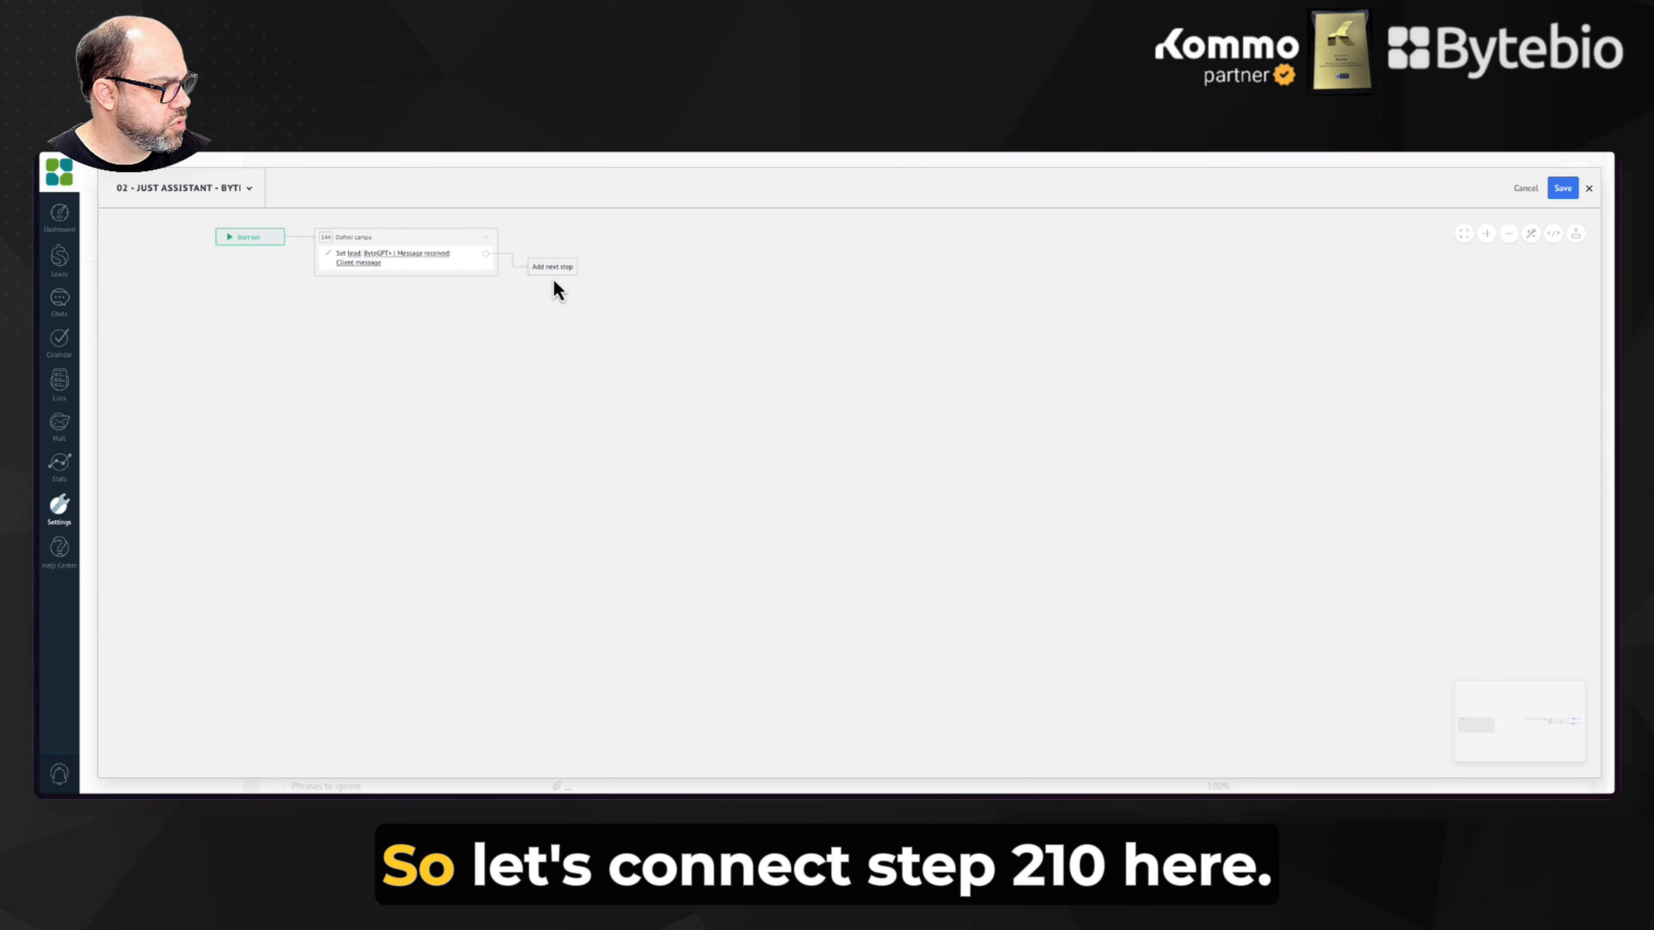
# Step: Connect Definir campo 144 to the existing Definir campo 210 step and tidy up the bot's paths
pyautogui.click(553, 267)
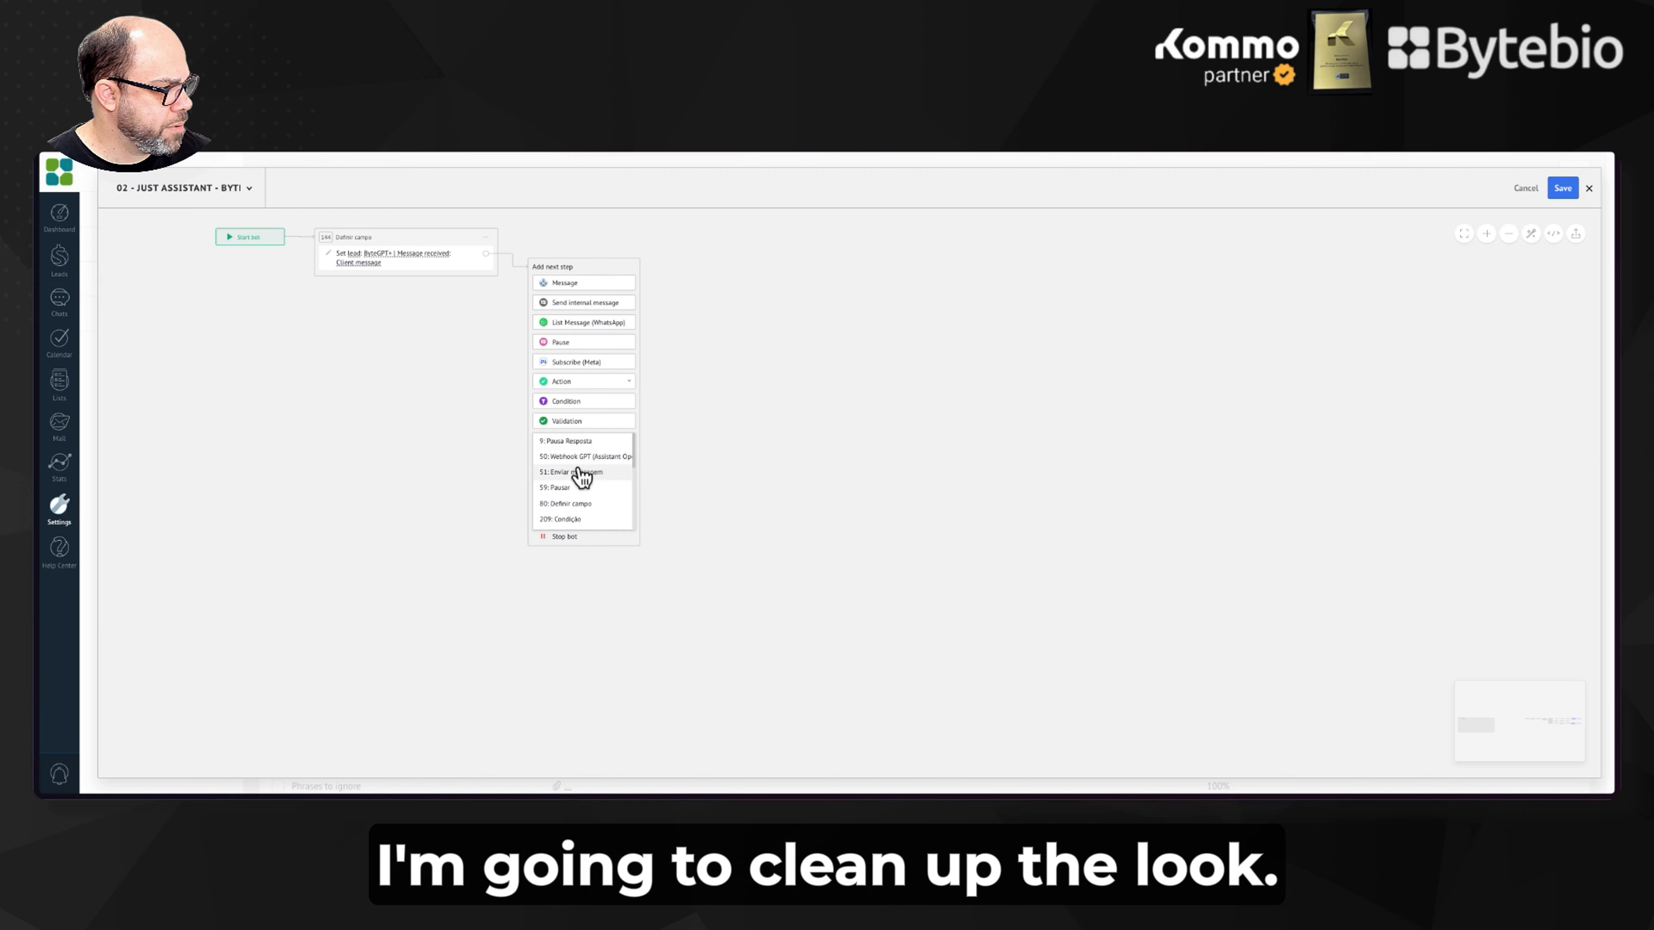
pyautogui.scroll(-3, 575, 473)
pyautogui.click(575, 487)
pyautogui.click(1532, 234)
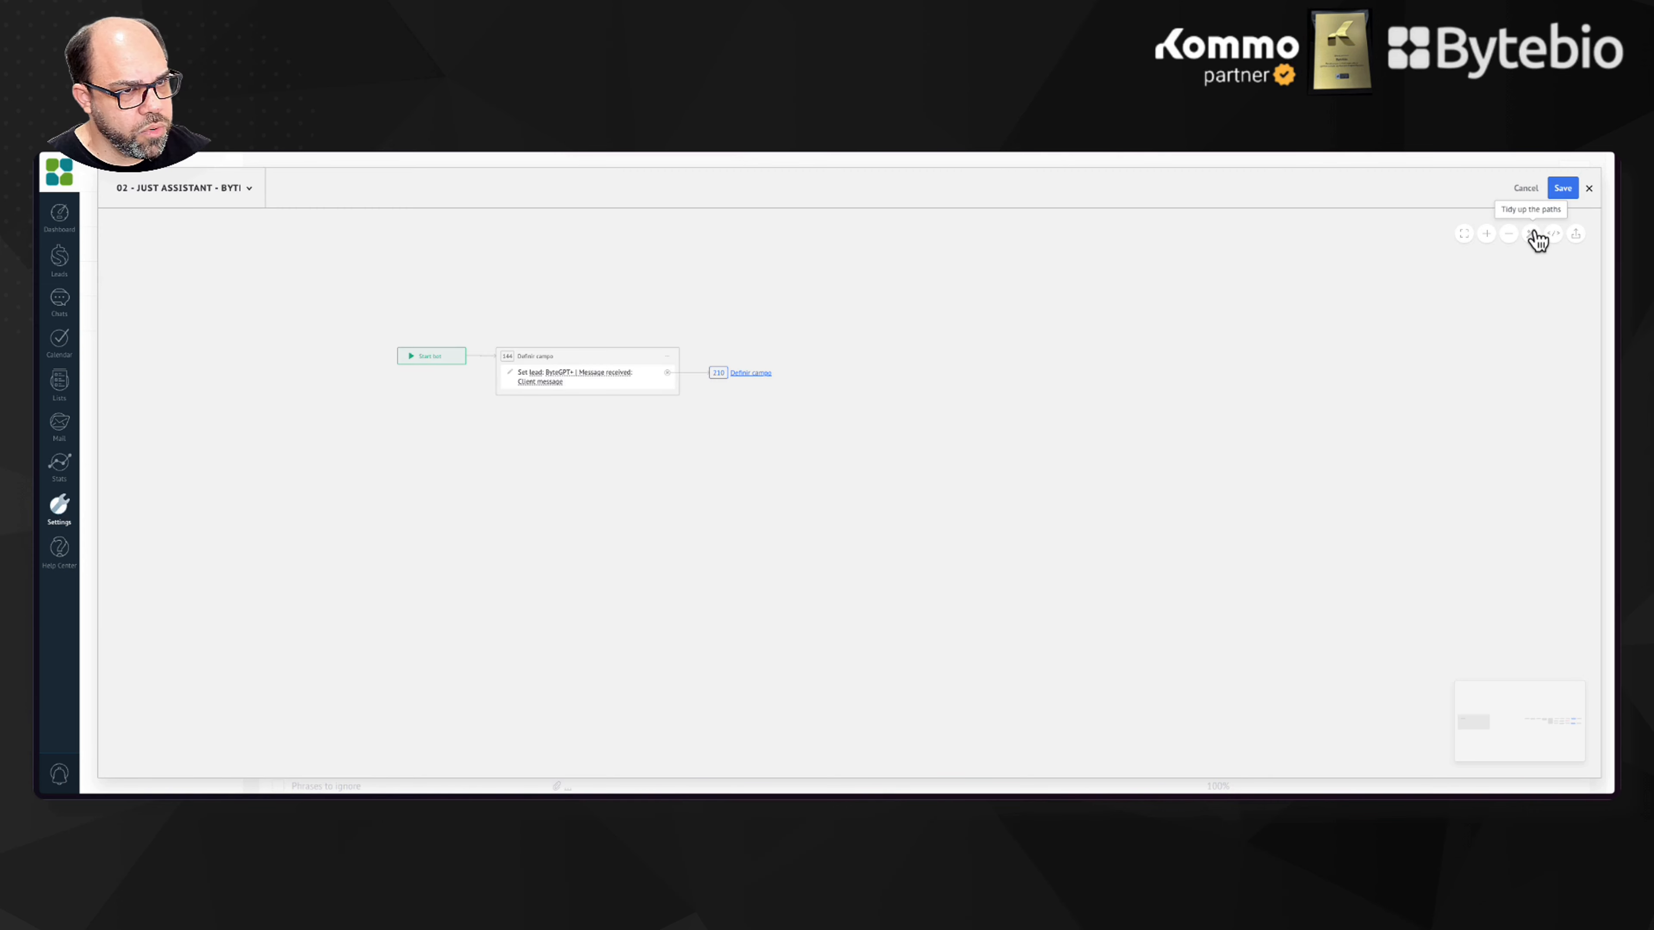
pyautogui.click(1533, 234)
pyautogui.click(728, 507)
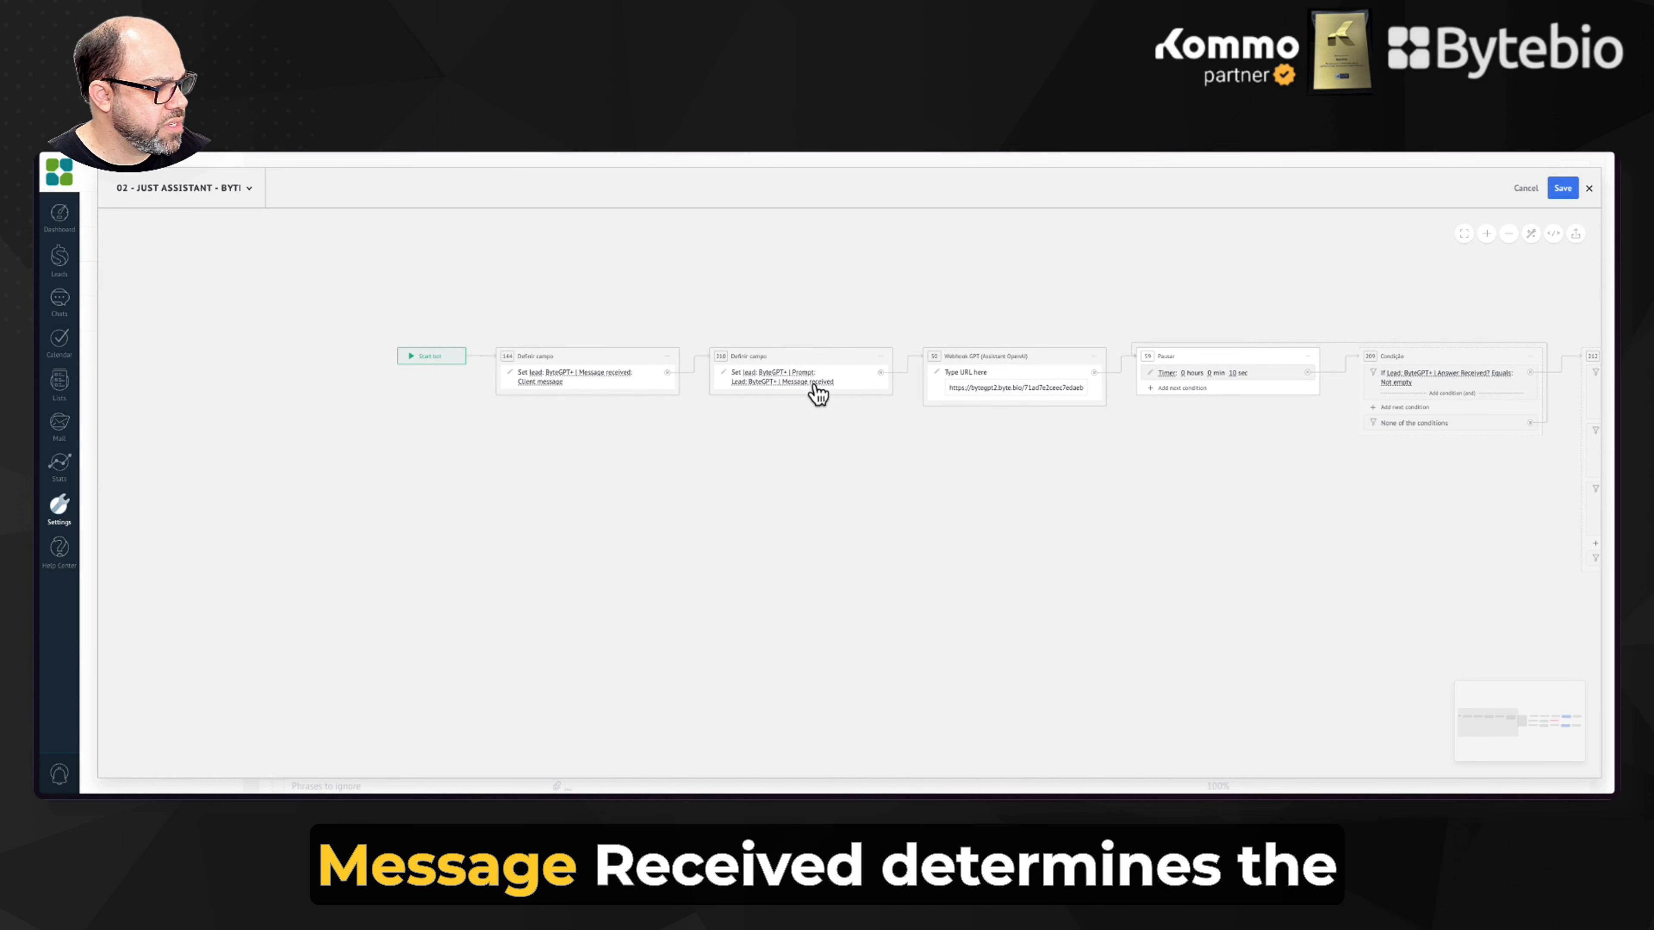
# Step: Check the assistant-only flow from Definir campo 144 through 210 and the Webhook GPT to Pausar 59, and close the bot
pyautogui.moveTo(1073, 314); pyautogui.dragTo(829, 319)
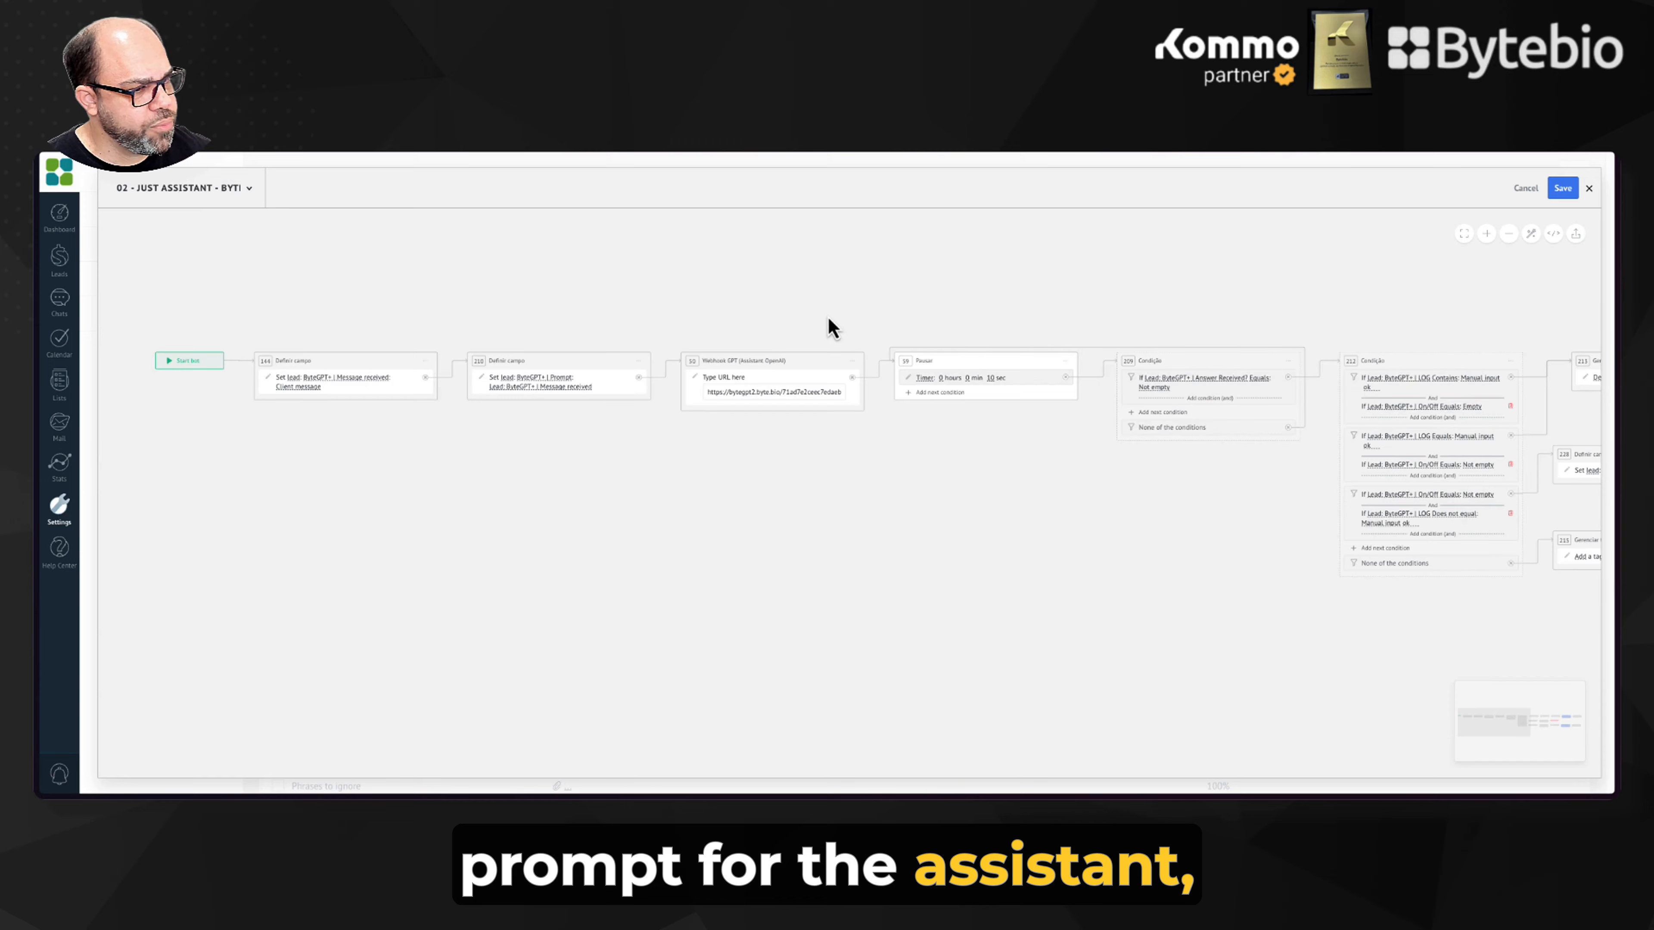
pyautogui.scroll(-5, 831, 321)
pyautogui.hscroll(-3, 896, 326)
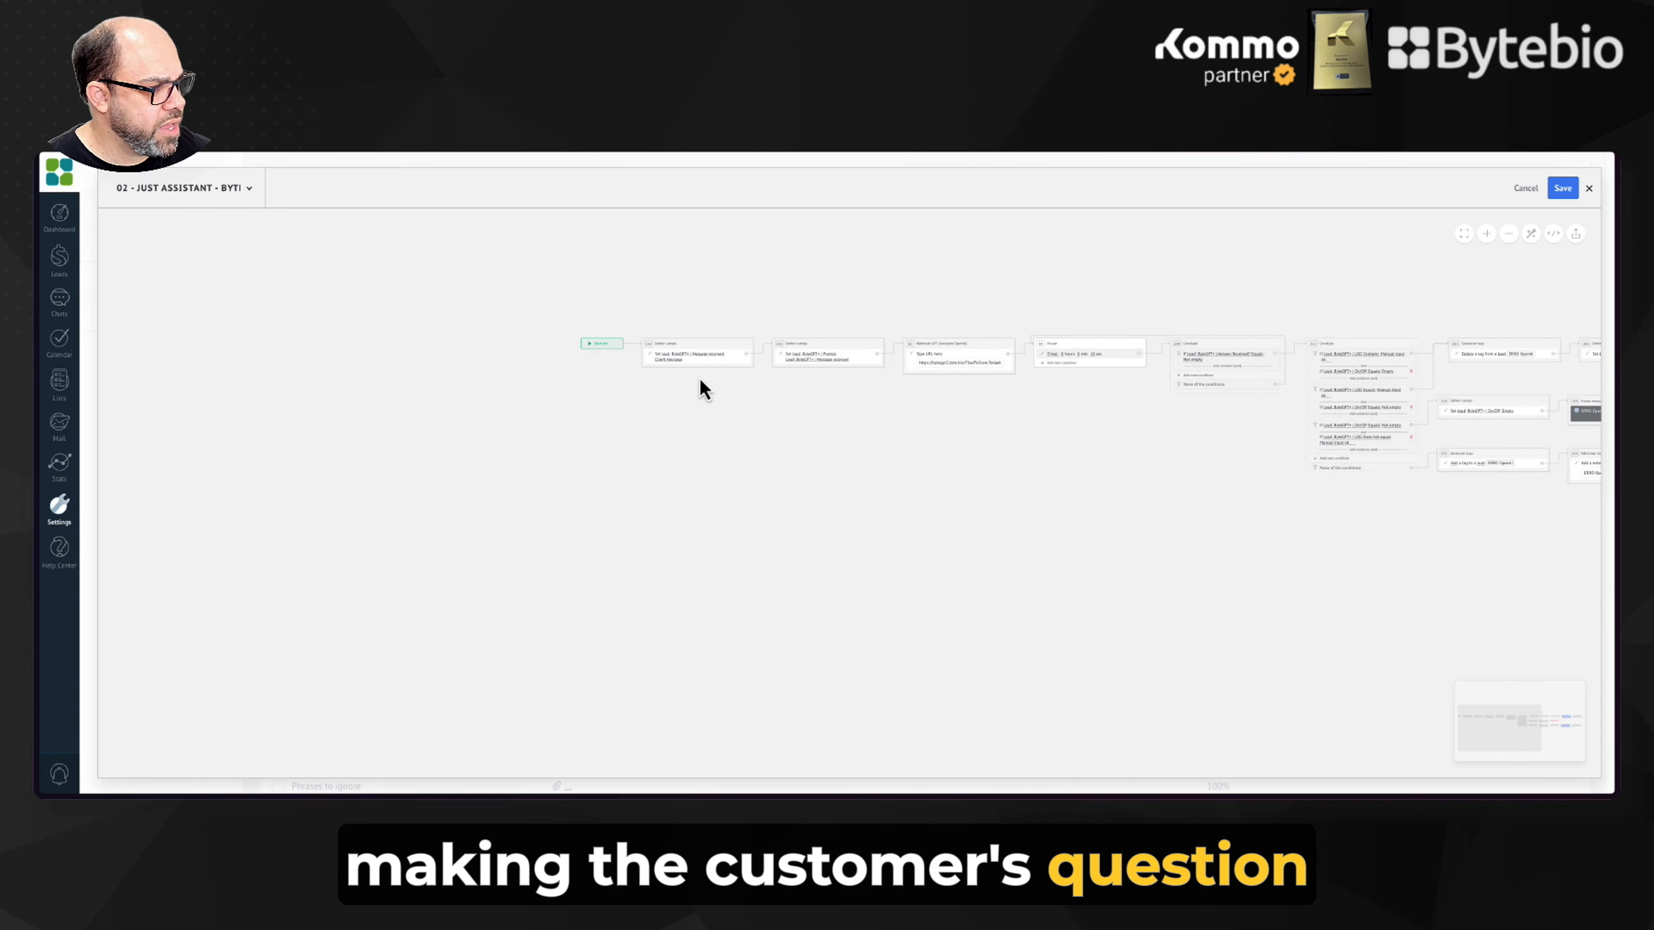
pyautogui.scroll(5, 681, 376)
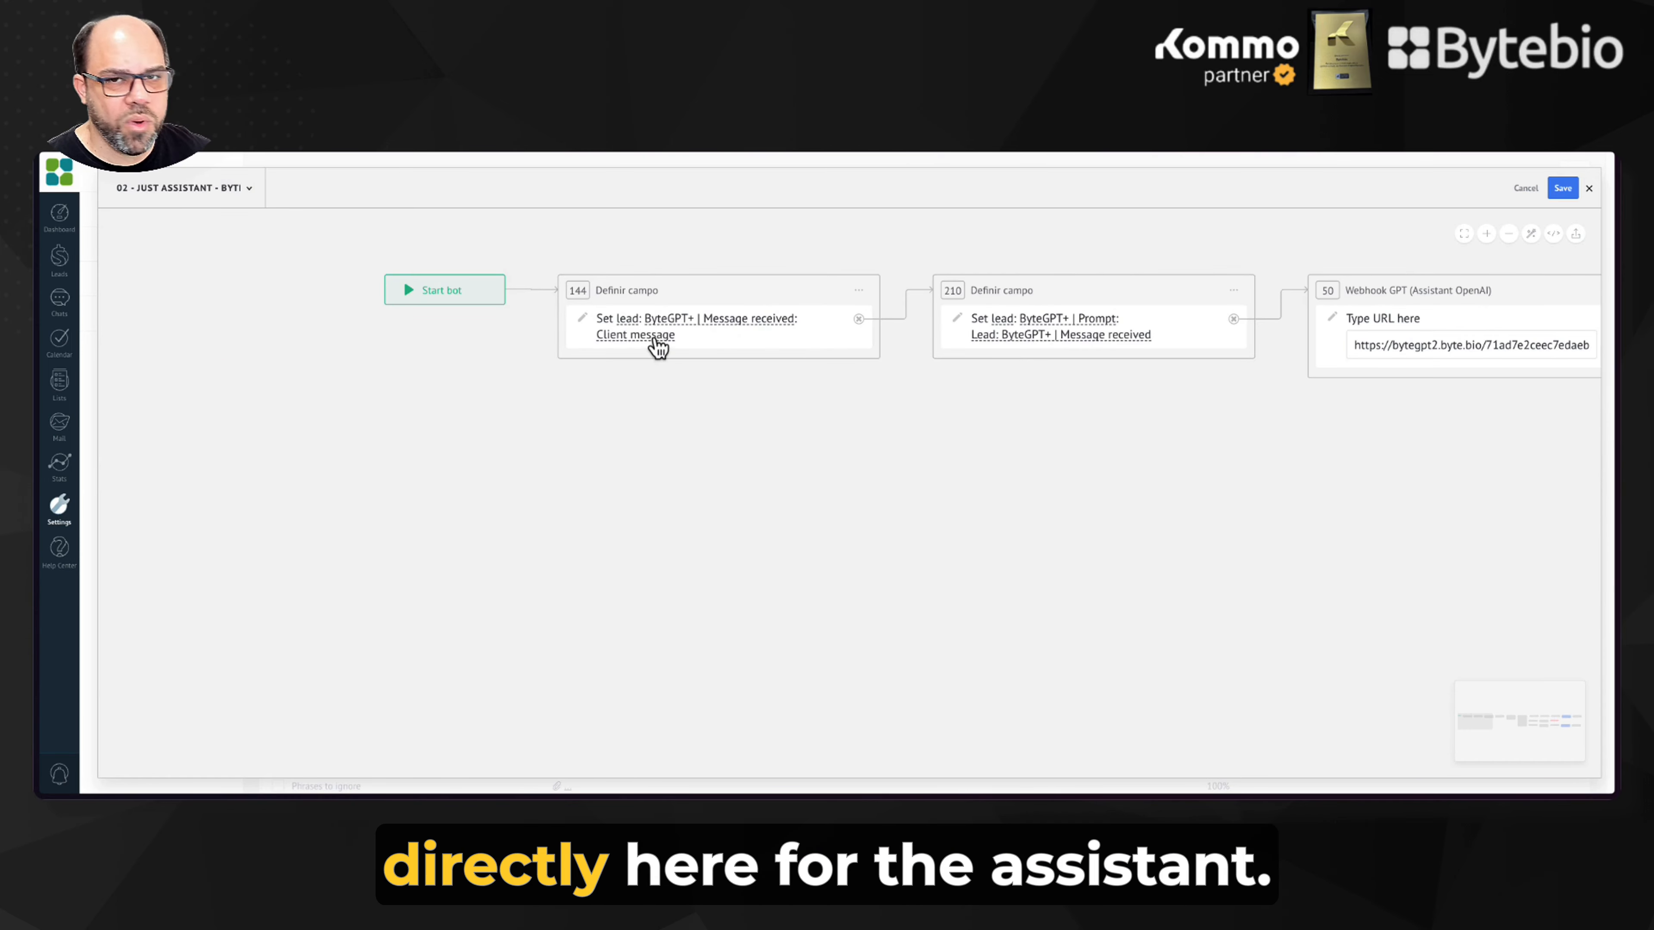
pyautogui.moveTo(997, 425); pyautogui.dragTo(605, 539)
pyautogui.scroll(2, 549, 525)
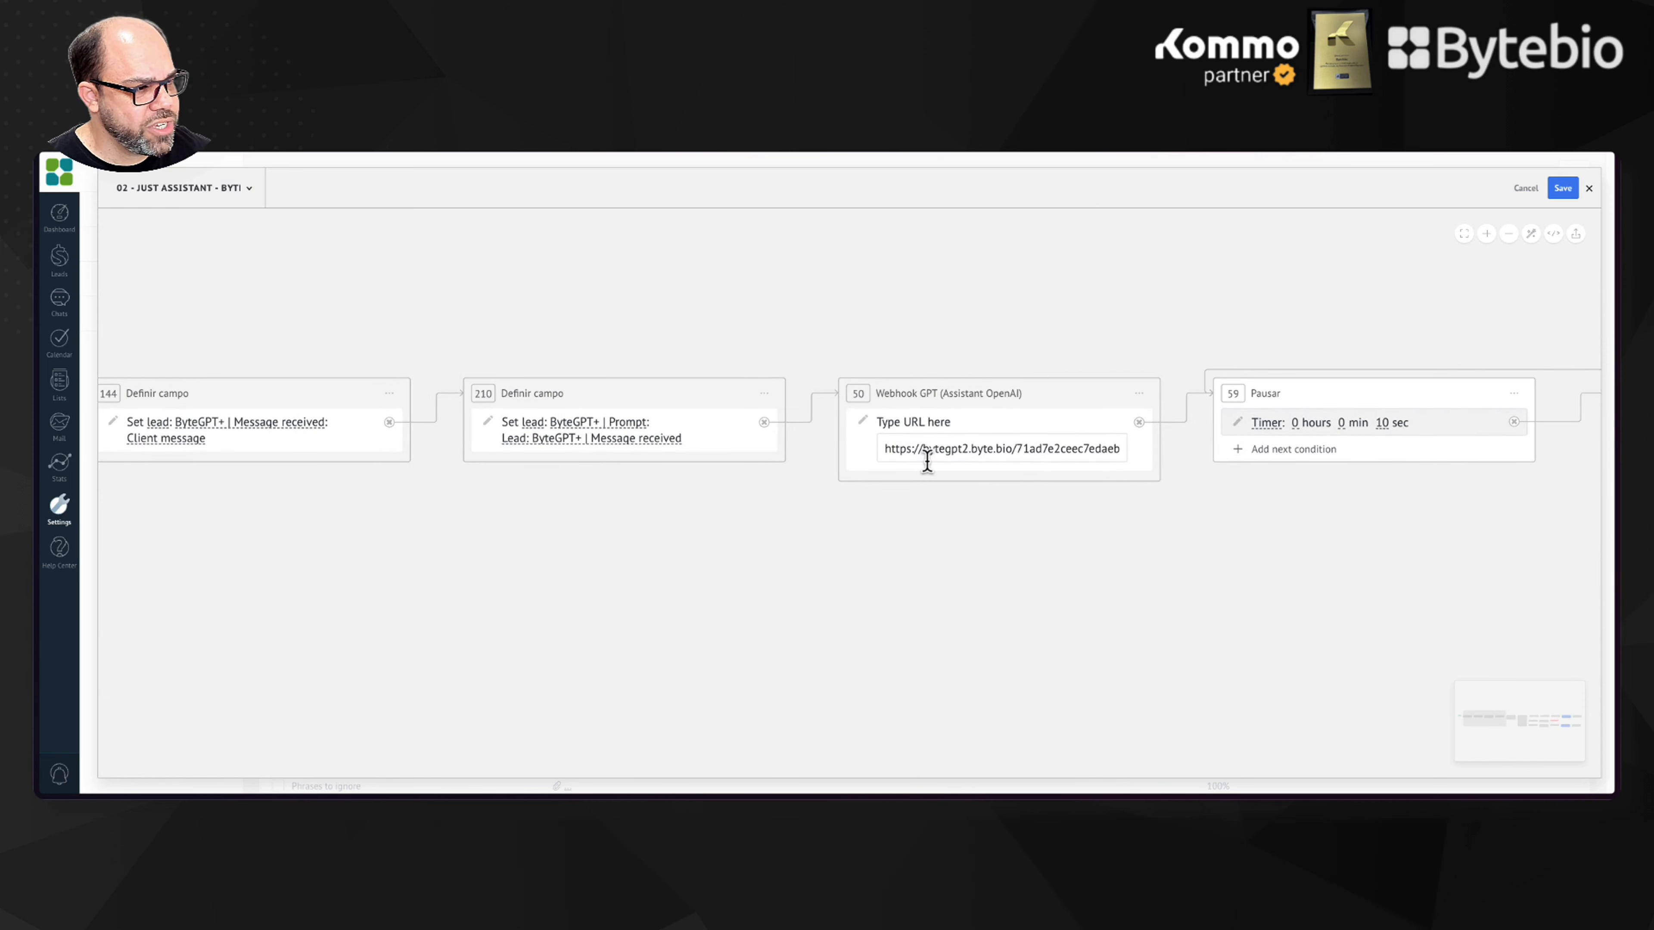
pyautogui.scroll(-3, 927, 462)
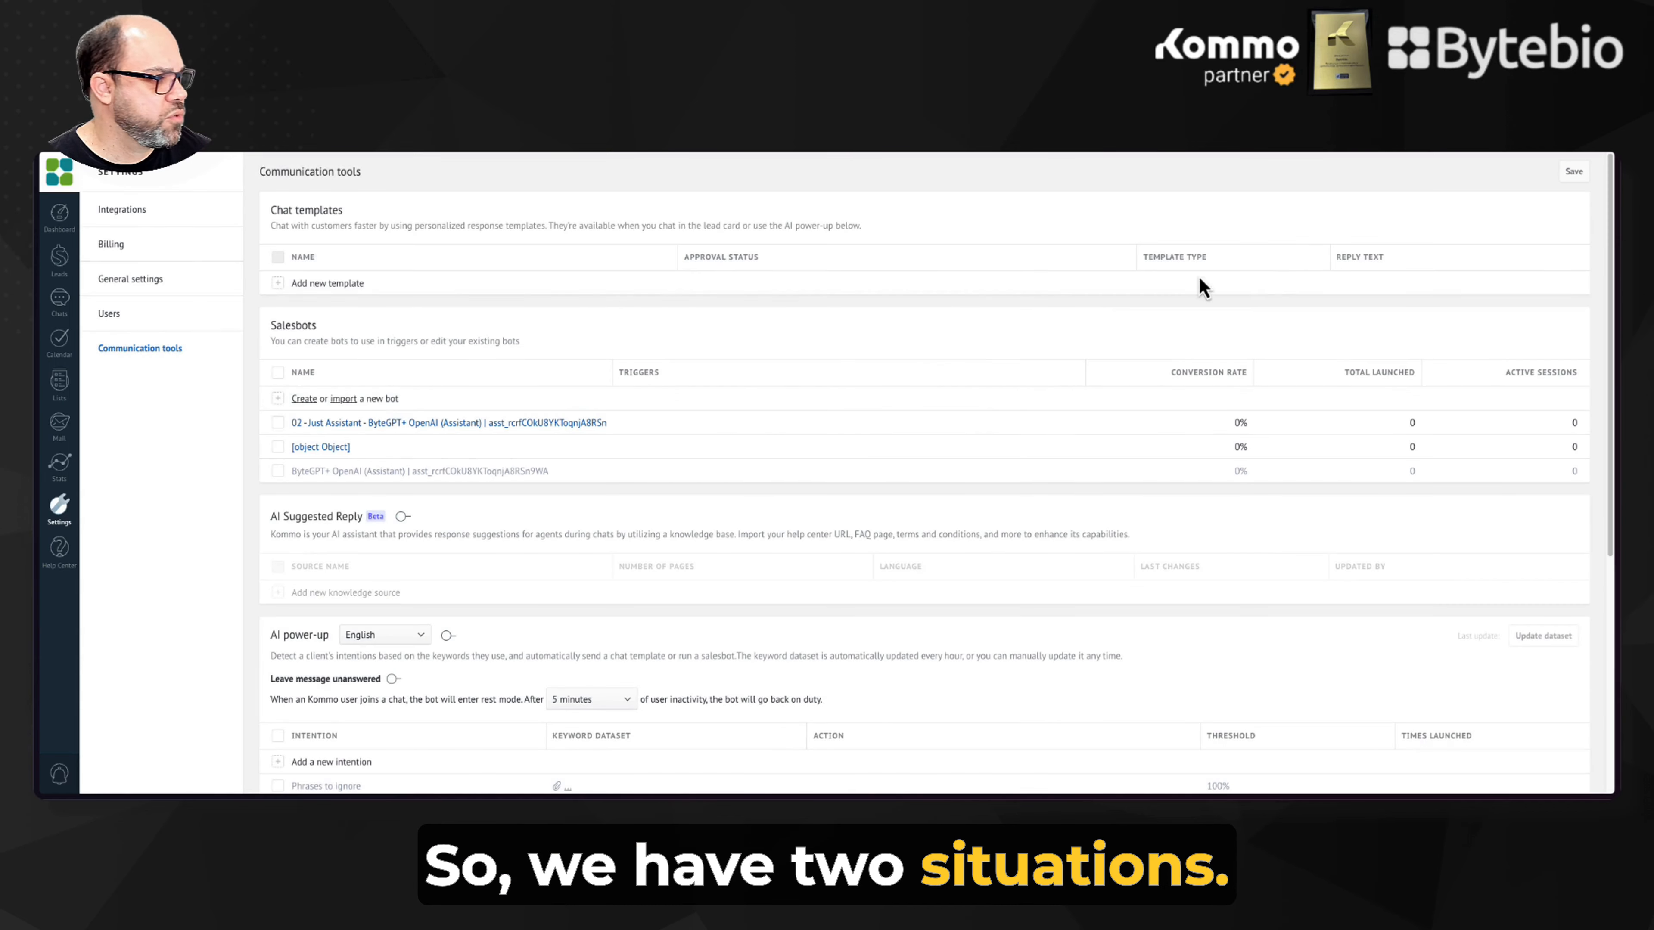
pyautogui.click(1589, 189)
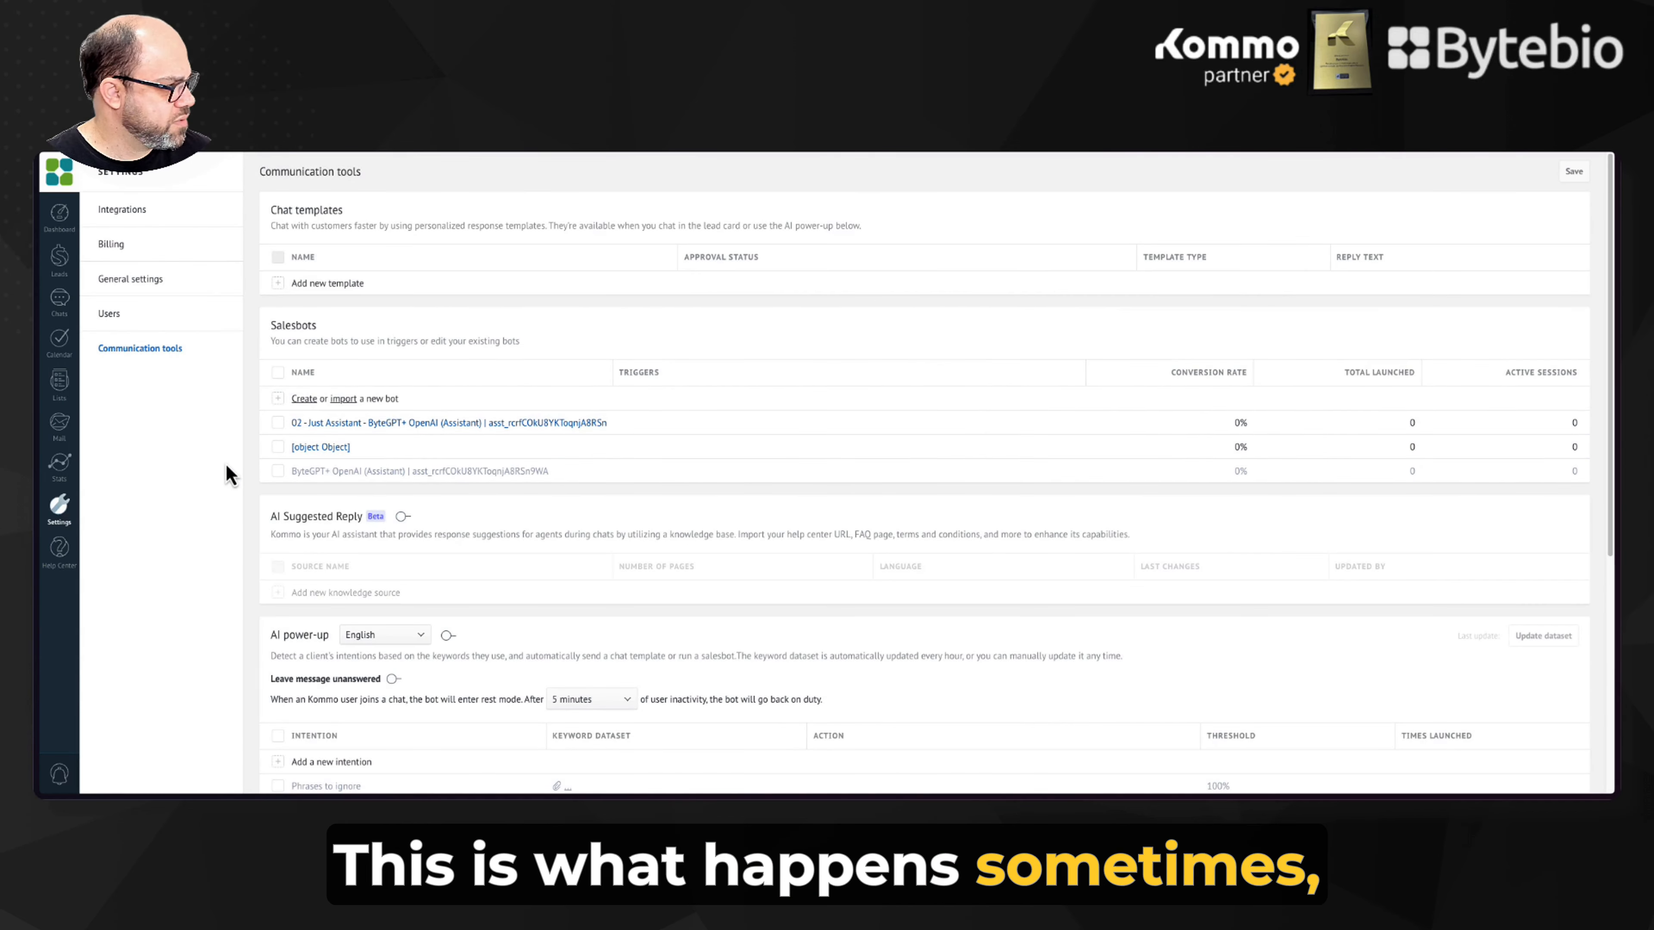
# Step: Reload the bot list and add a trigger launching the 02 bot when a conversation is started by an incoming message, always active
pyautogui.press('F5')
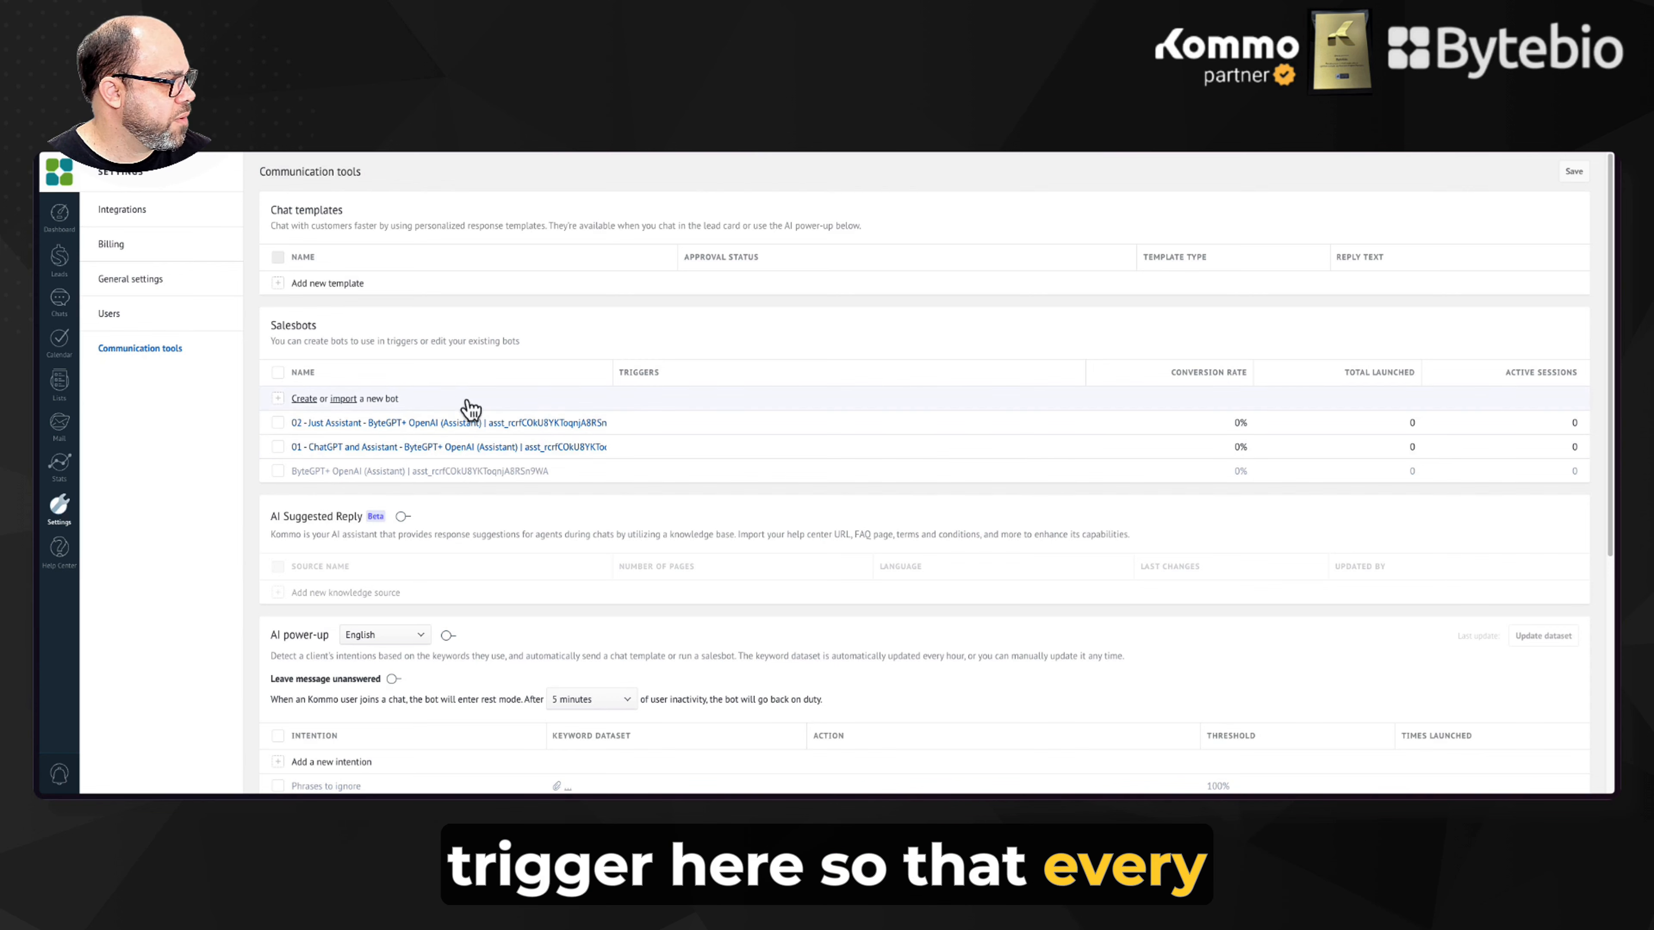
pyautogui.moveTo(685, 417)
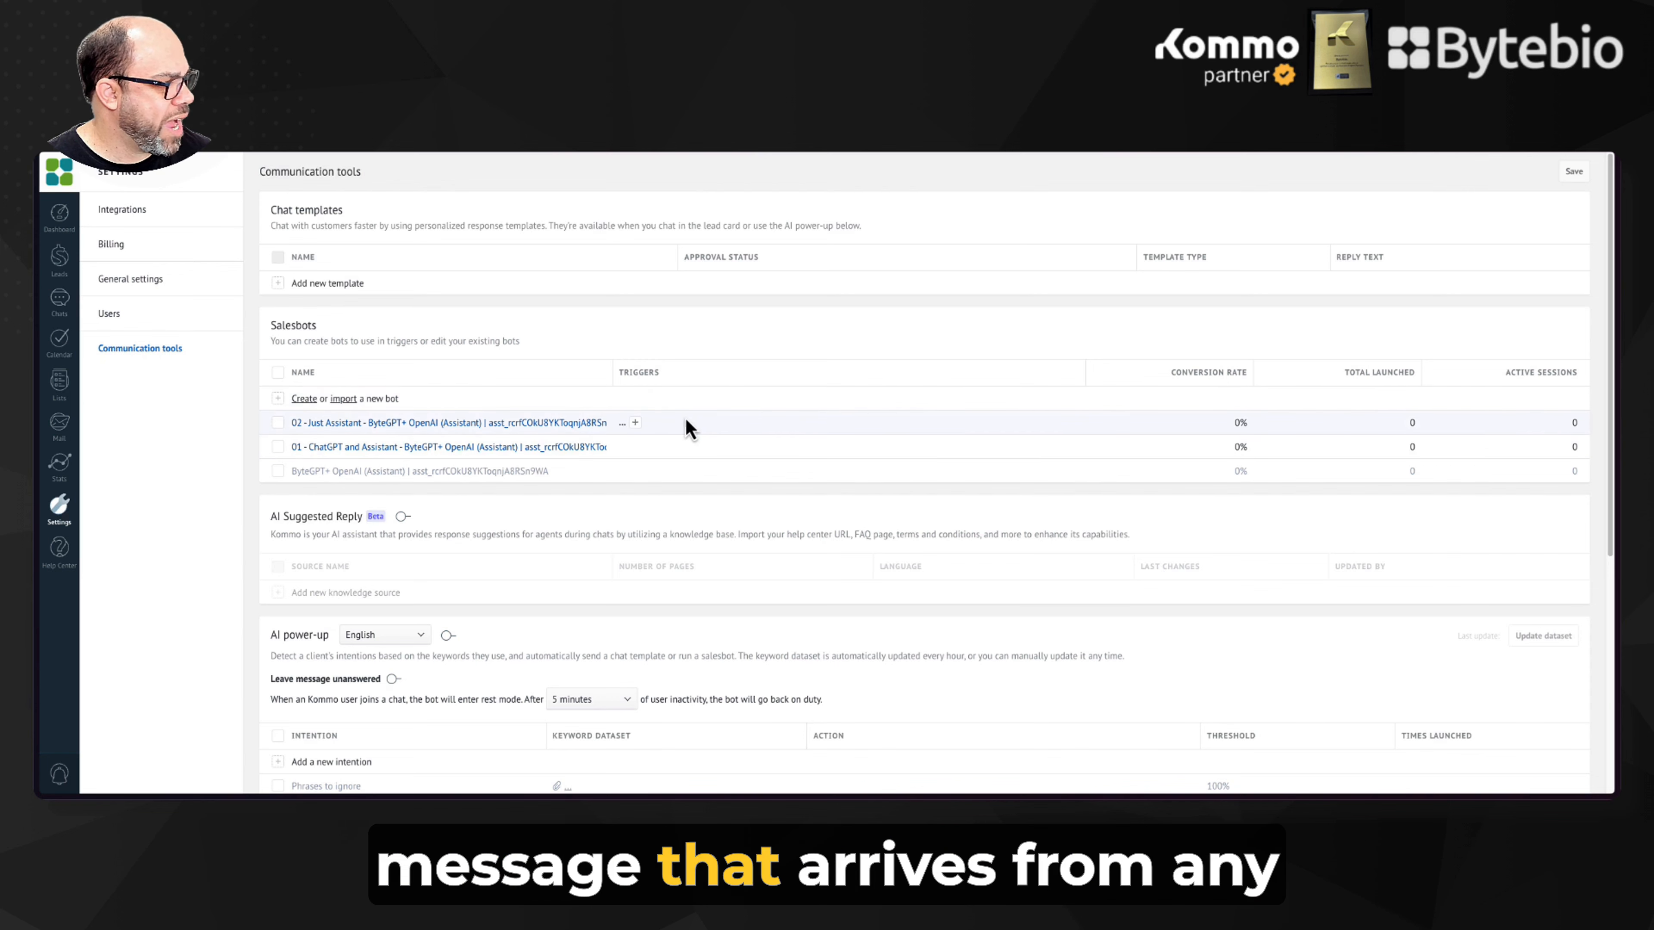
pyautogui.click(635, 423)
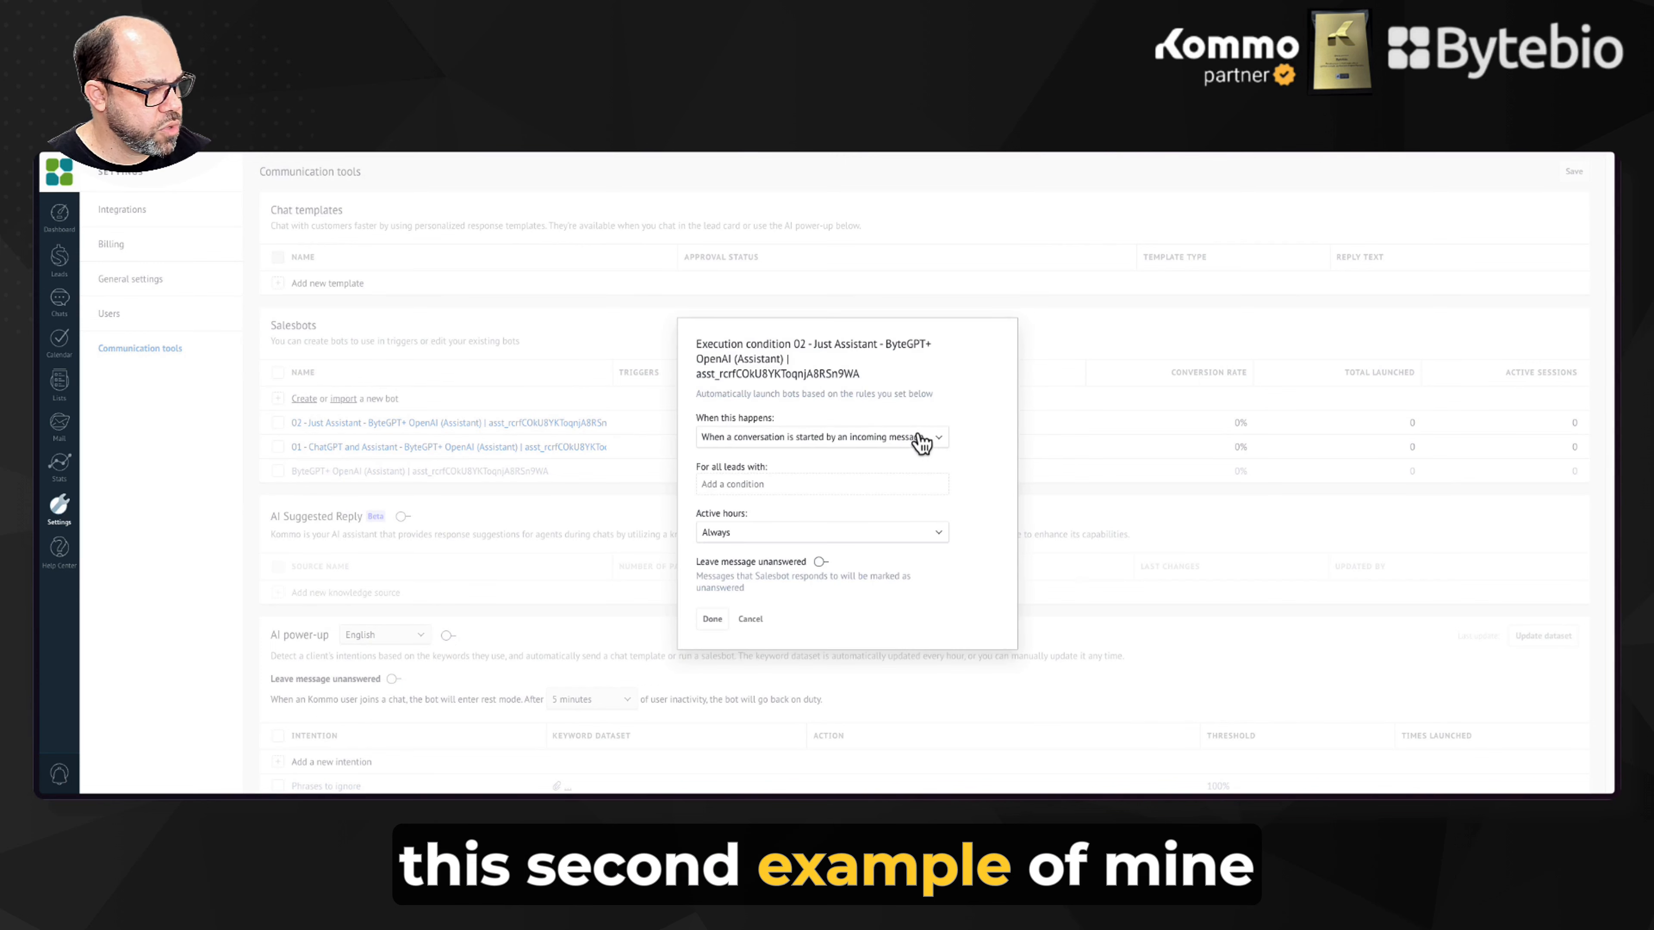
pyautogui.click(920, 437)
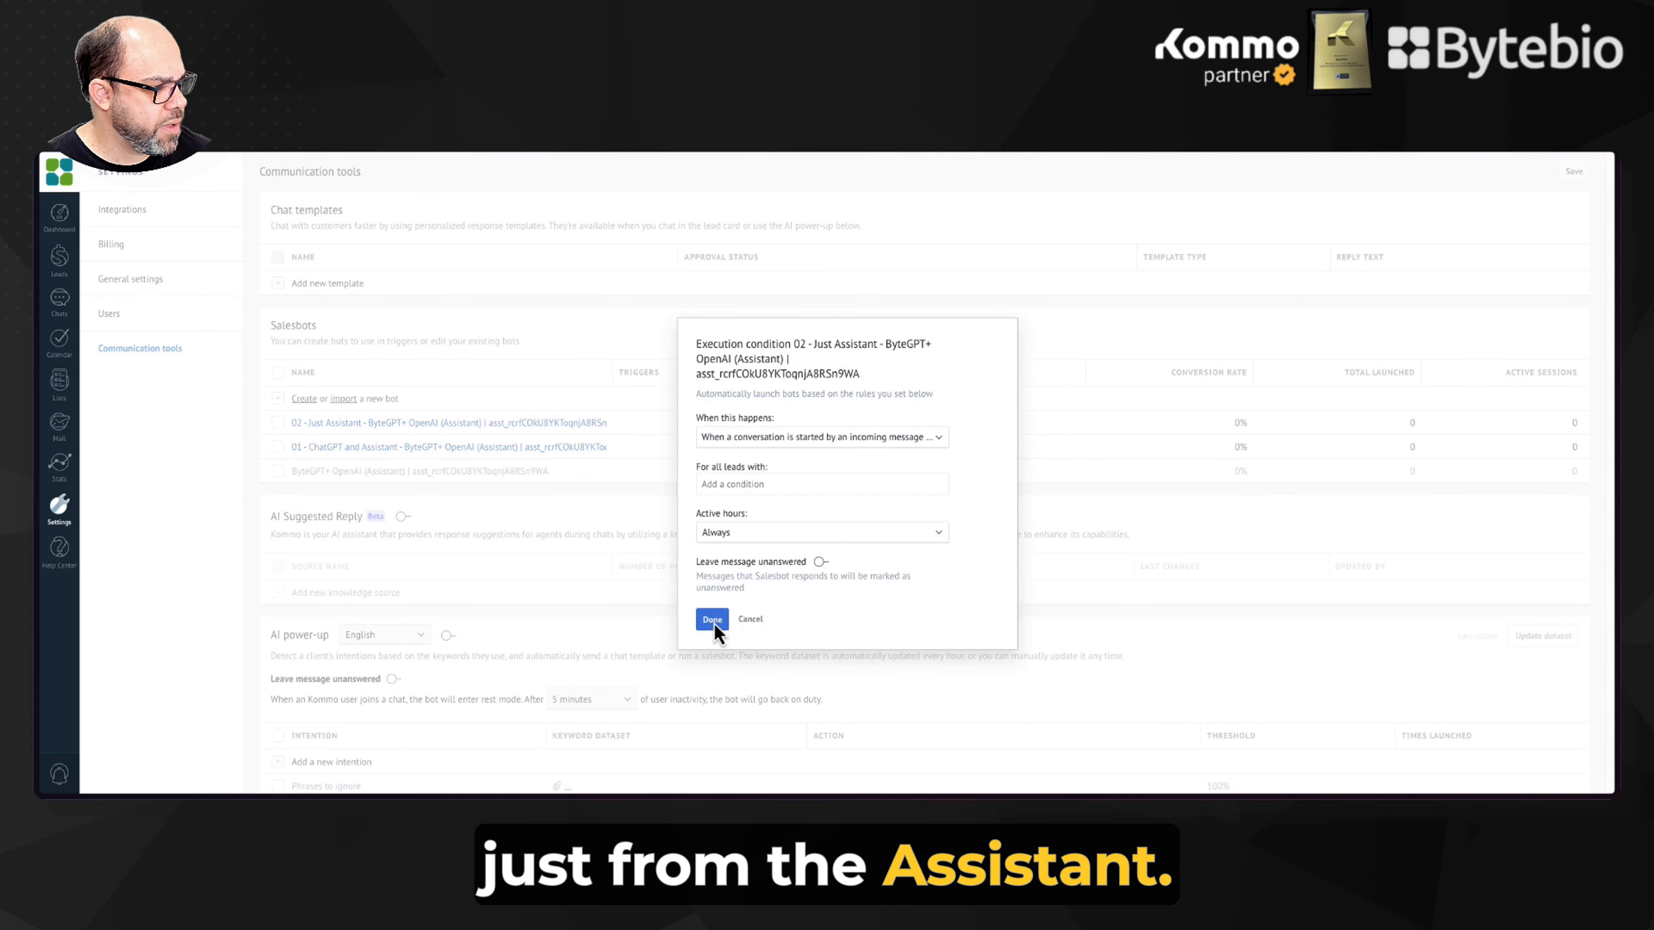
pyautogui.click(712, 620)
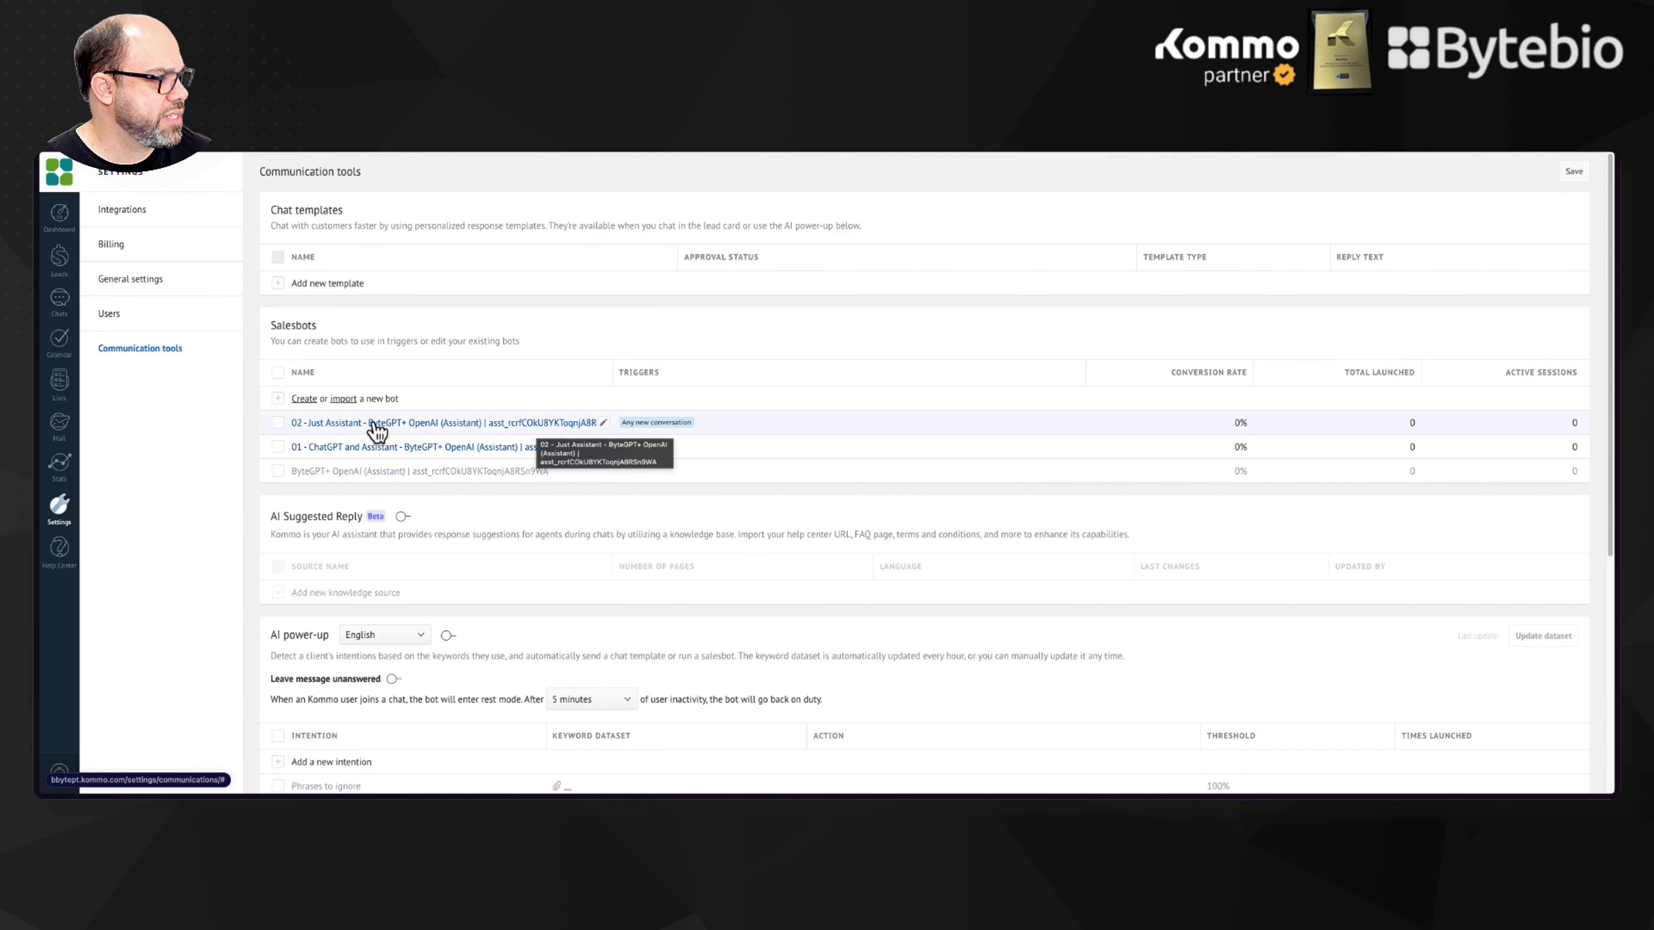
# Step: Switch to the live chat window and send the message "hi" to test the assistant-only bot
pyautogui.moveTo(62, 408)
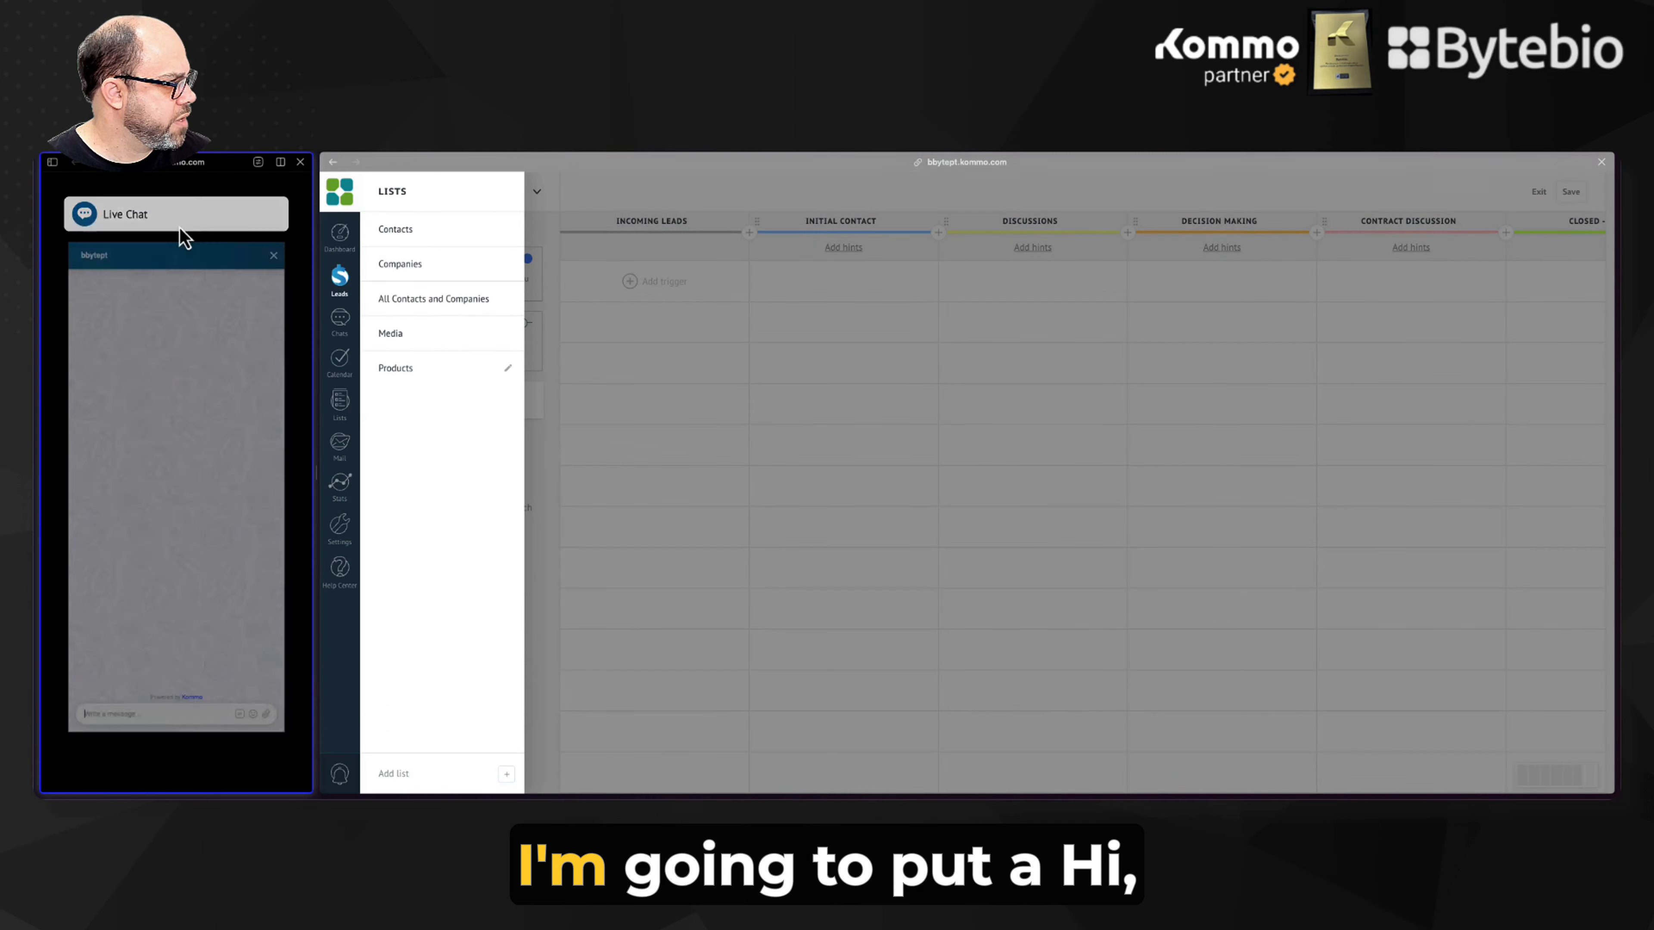
pyautogui.click(182, 253)
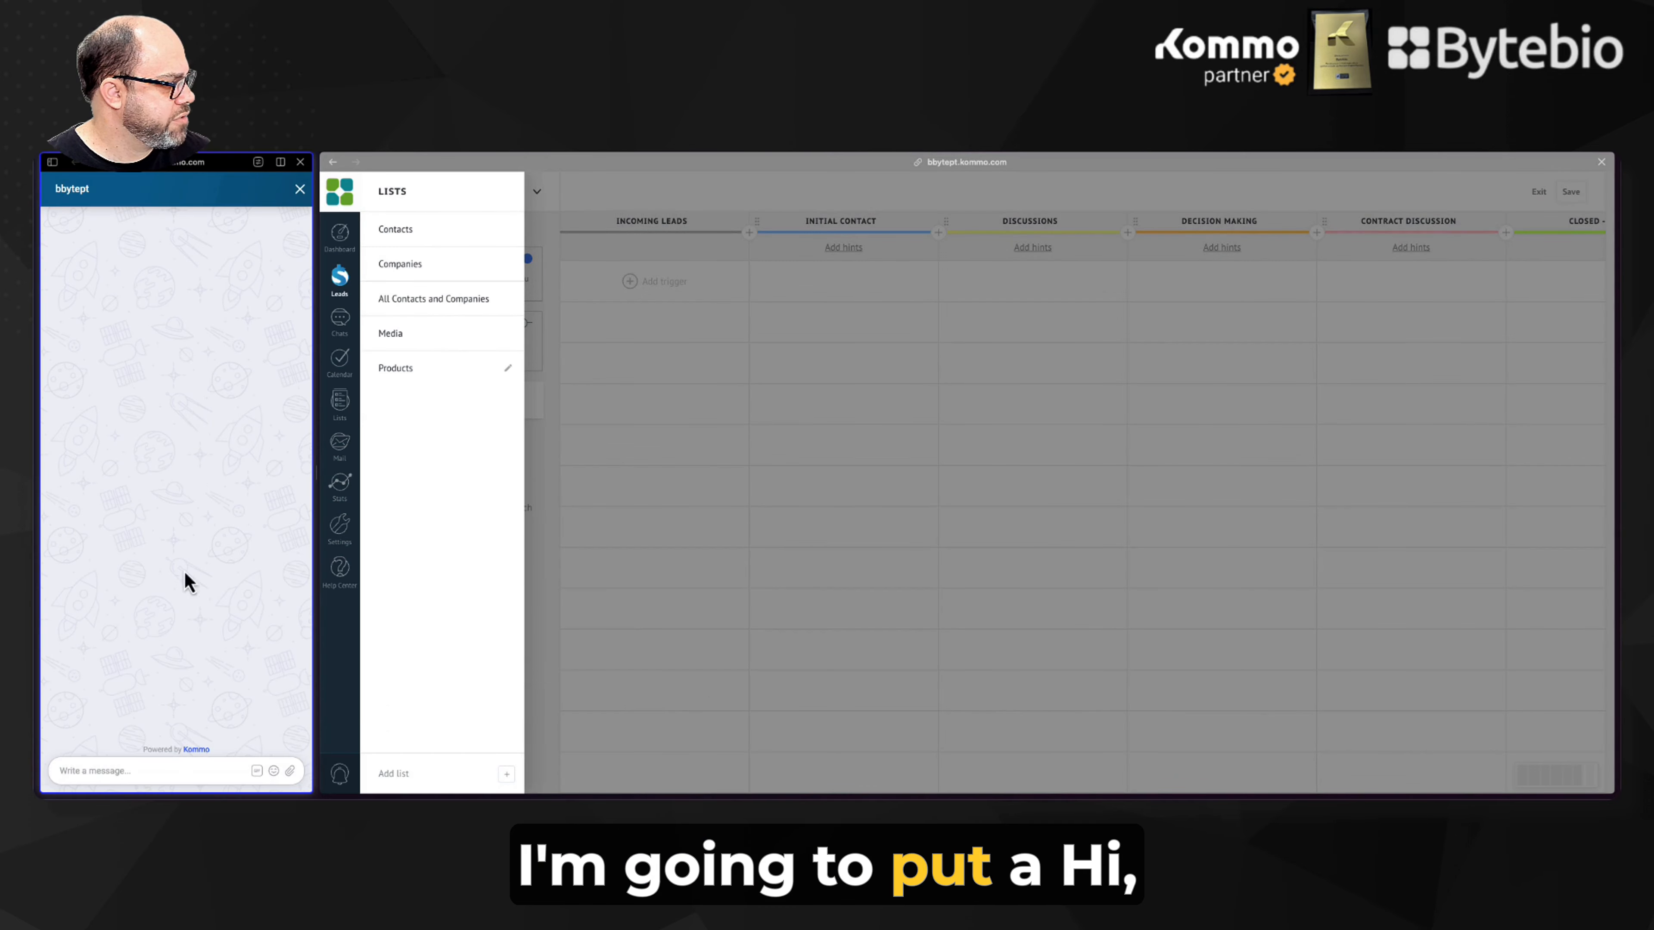
pyautogui.click(156, 774)
pyautogui.write('hi')
pyautogui.press('Return')
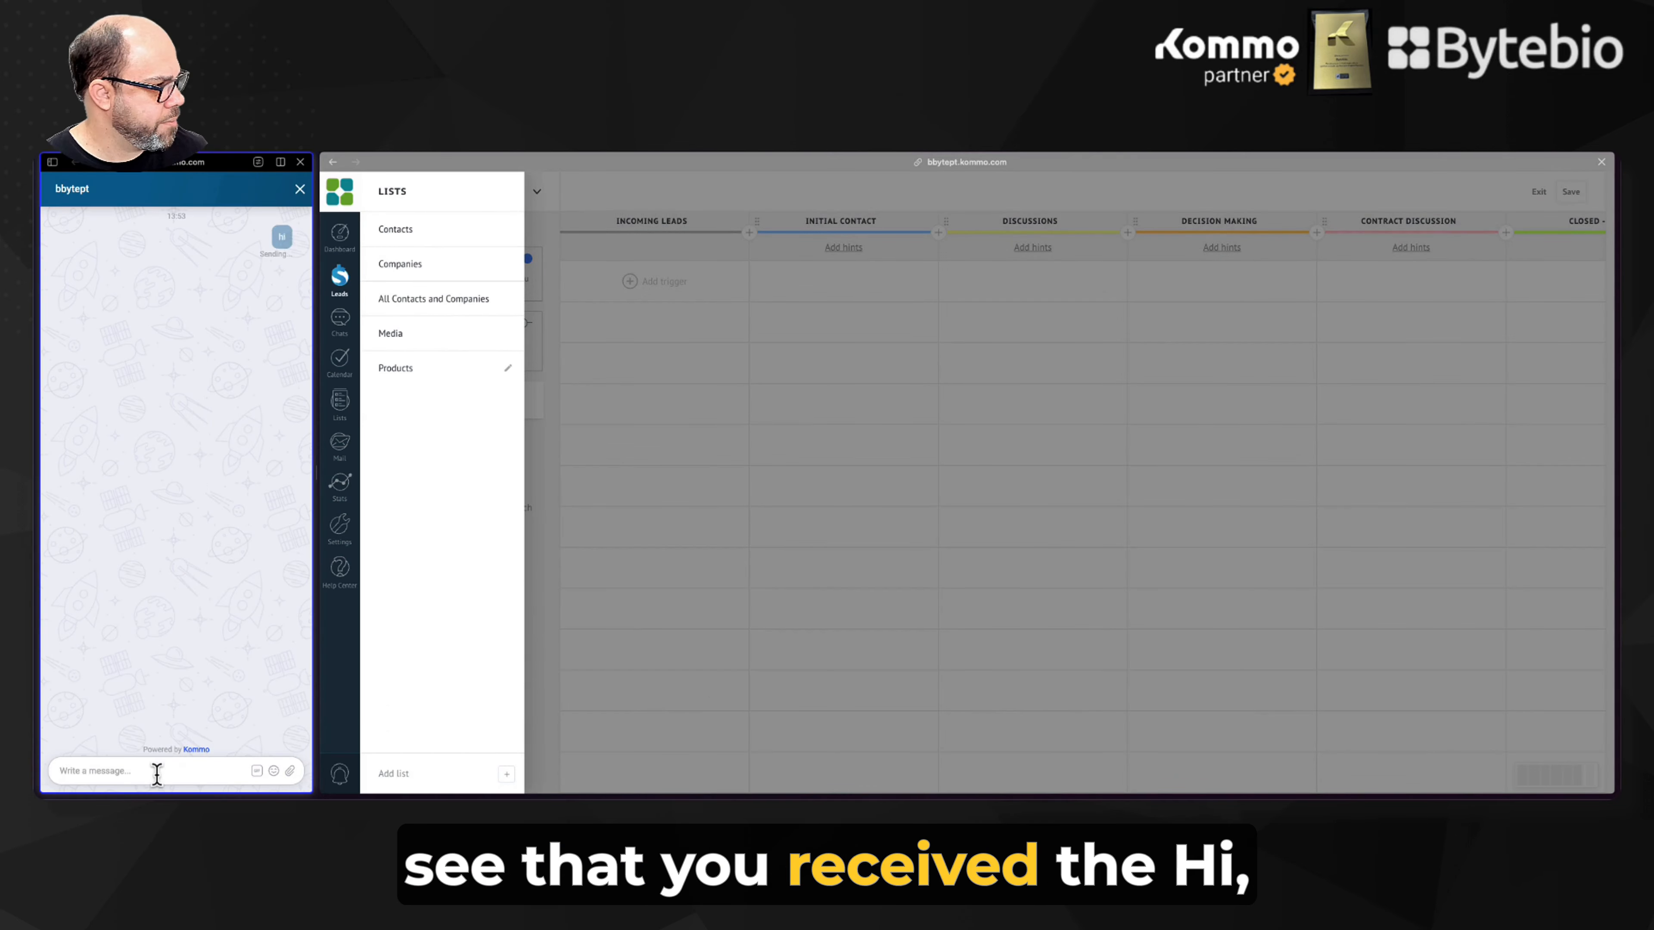
# Step: Open the new lead's conversation in Chats, check its ByteGPT+ fields, and ask "What types of treatments do you offer?" in the live chat
pyautogui.click(339, 320)
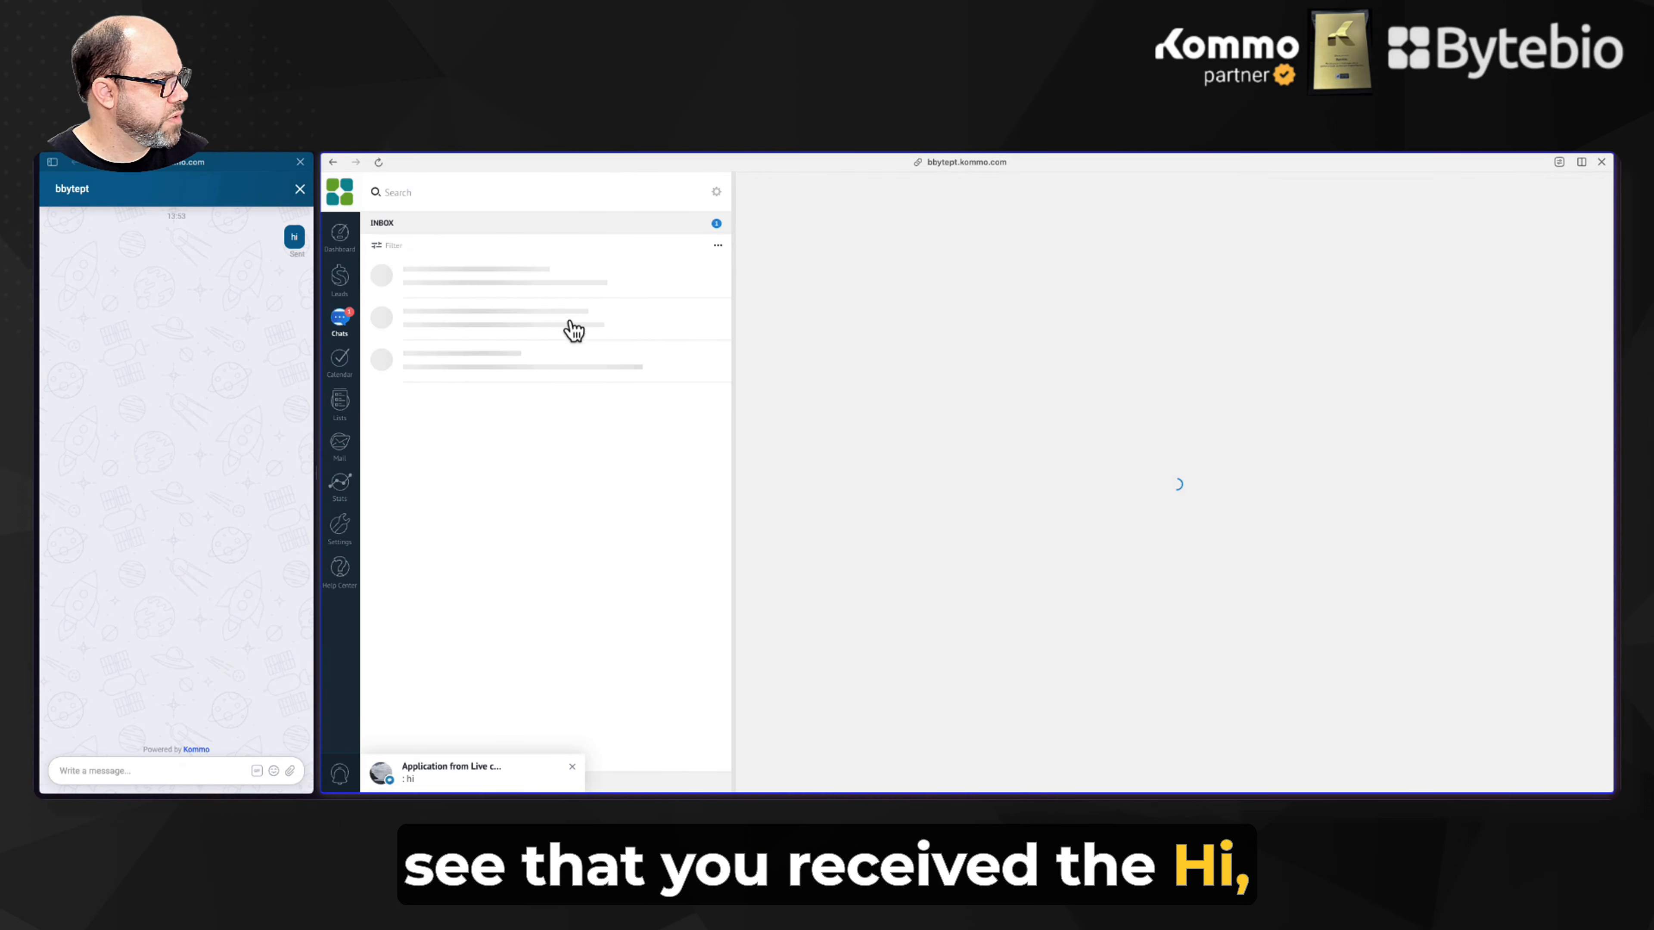
pyautogui.click(639, 287)
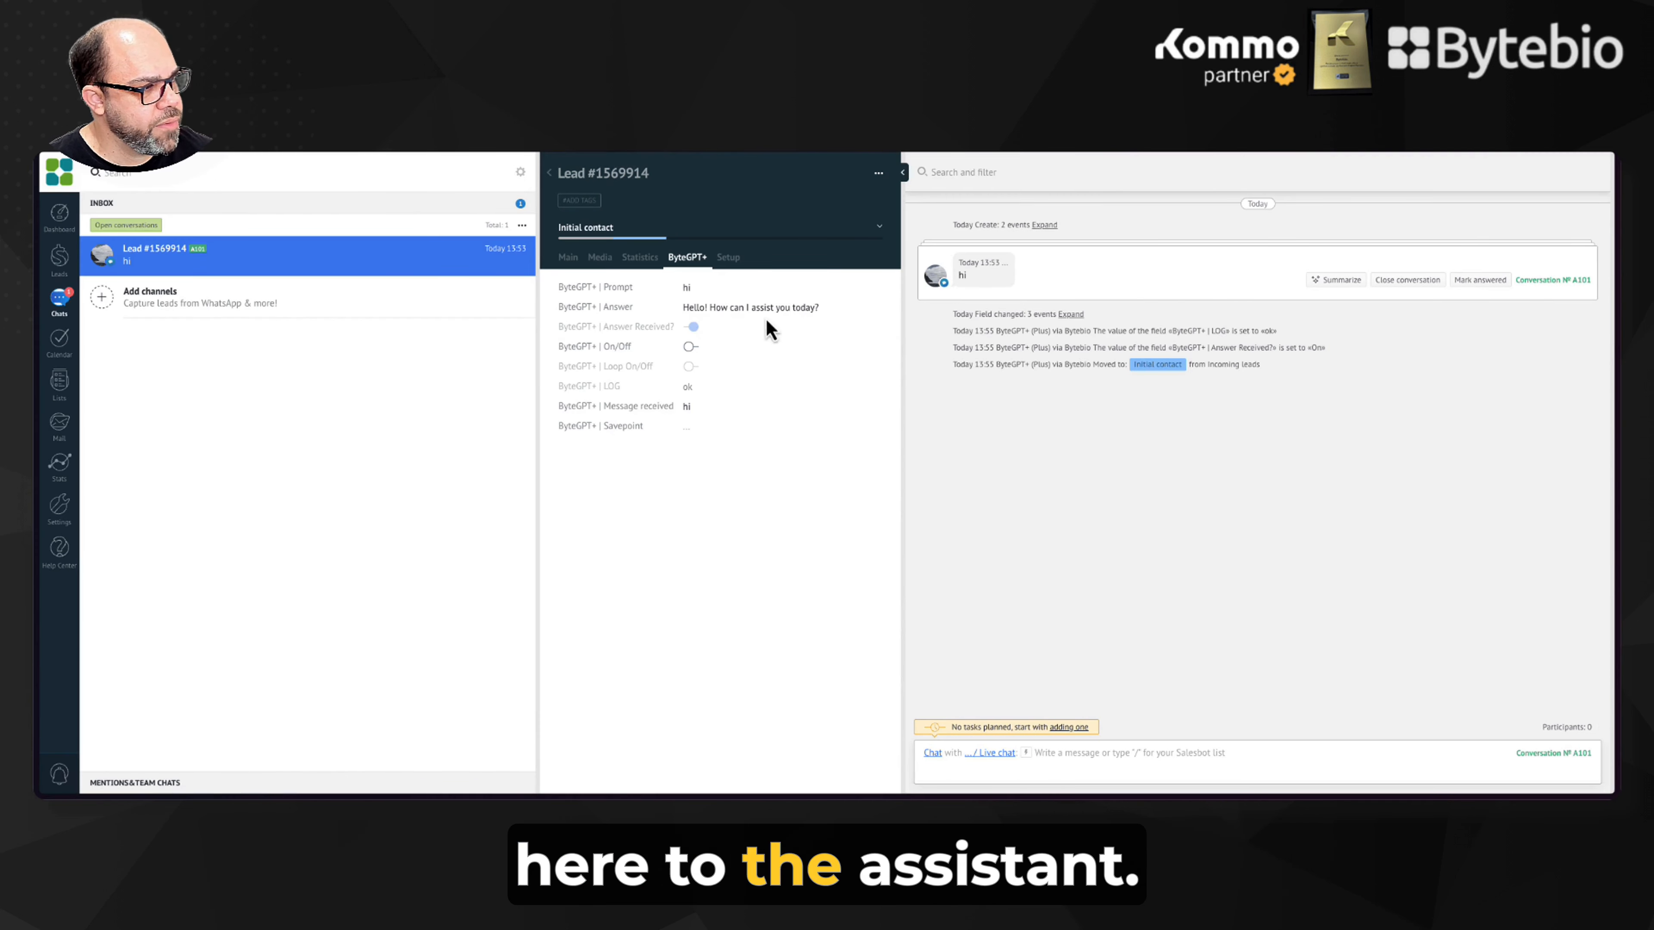
pyautogui.moveTo(42, 342)
pyautogui.click(116, 427)
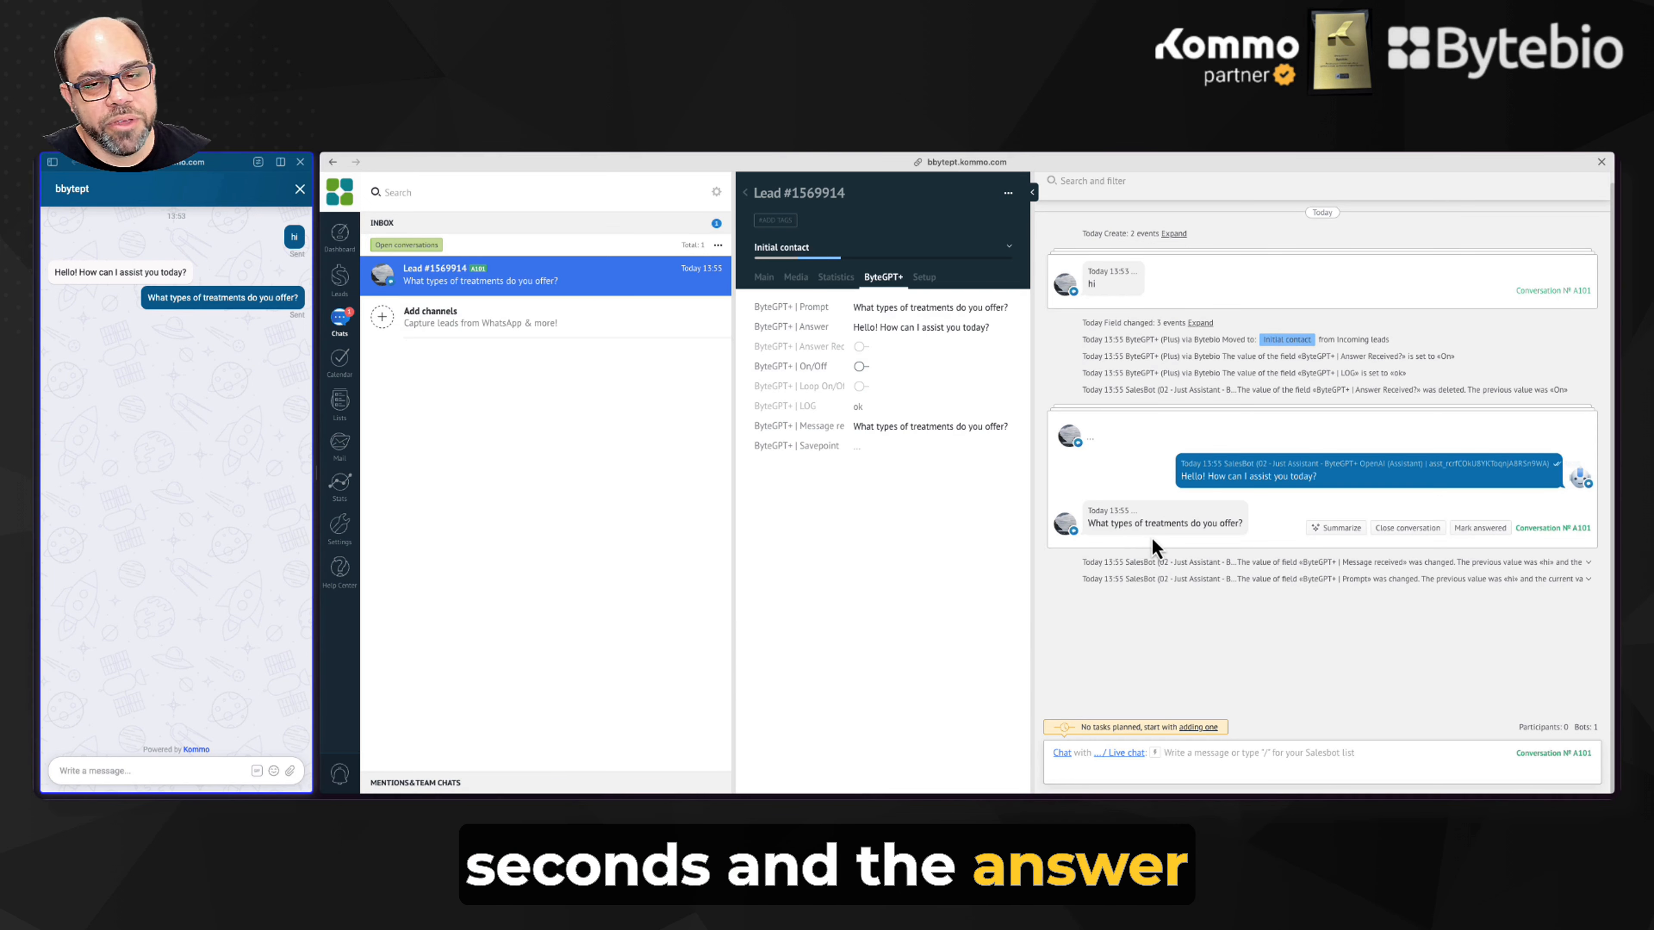
# Step: Ask "What is the process for a chemical peel?" in the live chat and check the reply in the lead's conversation
pyautogui.click(870, 278)
pyautogui.click(871, 279)
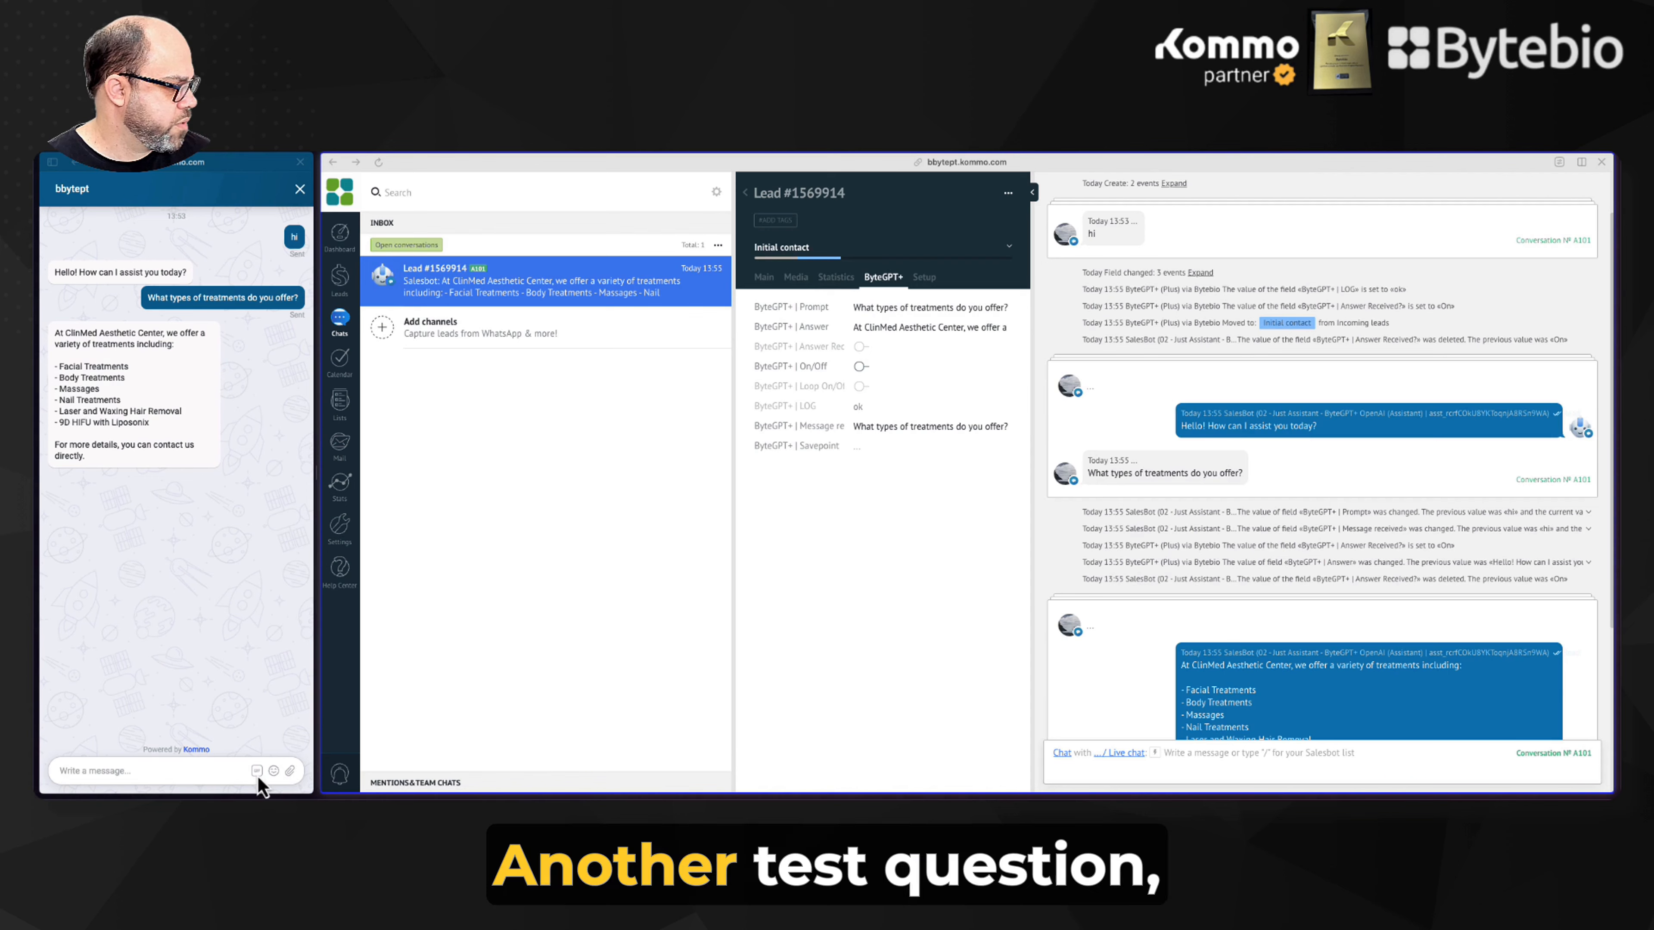
pyautogui.click(203, 774)
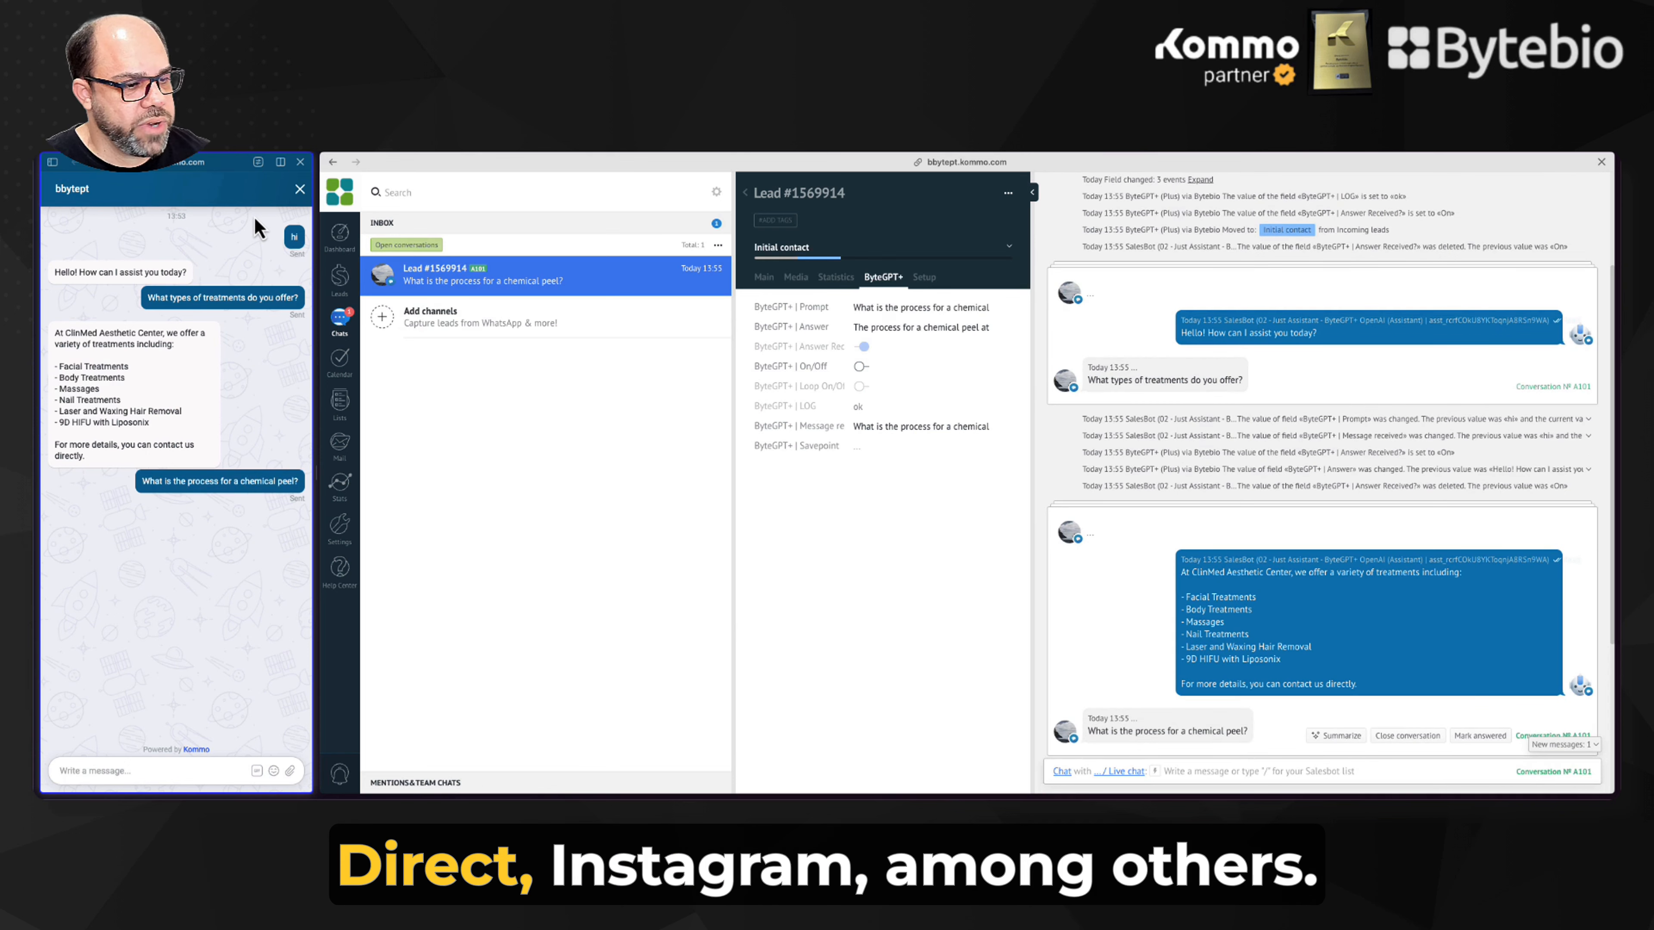
pyautogui.scroll(-3, 1454, 521)
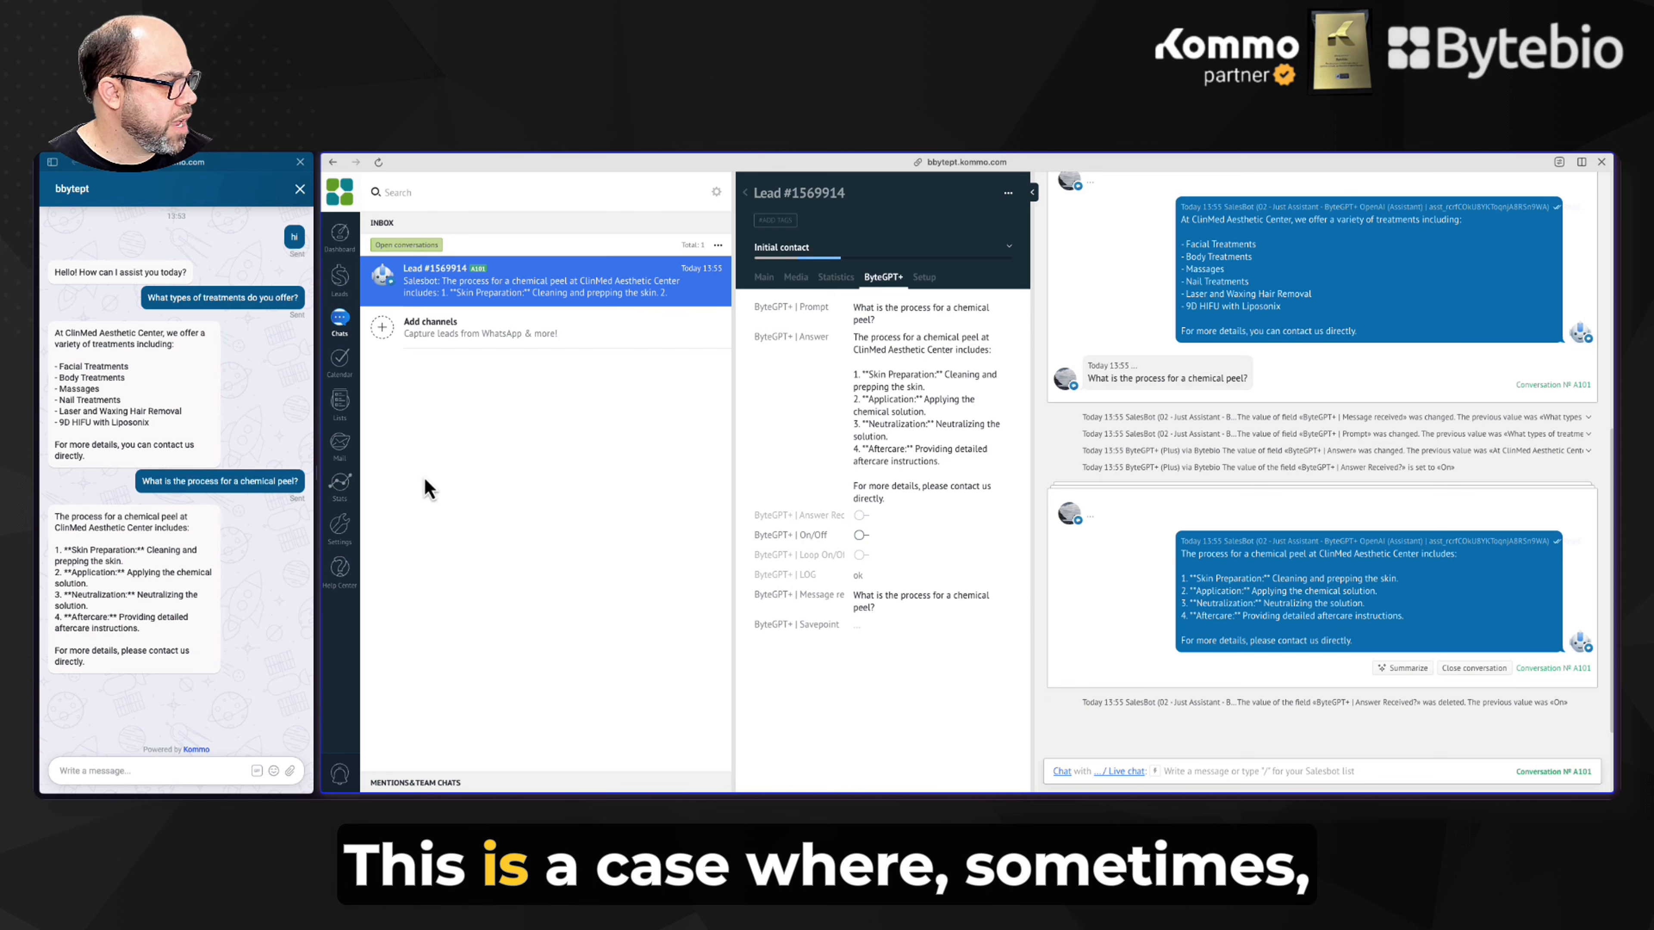
# Step: Open the 02 - Just Assistant salesbot from the communication tools settings and look through its flow
pyautogui.click(341, 533)
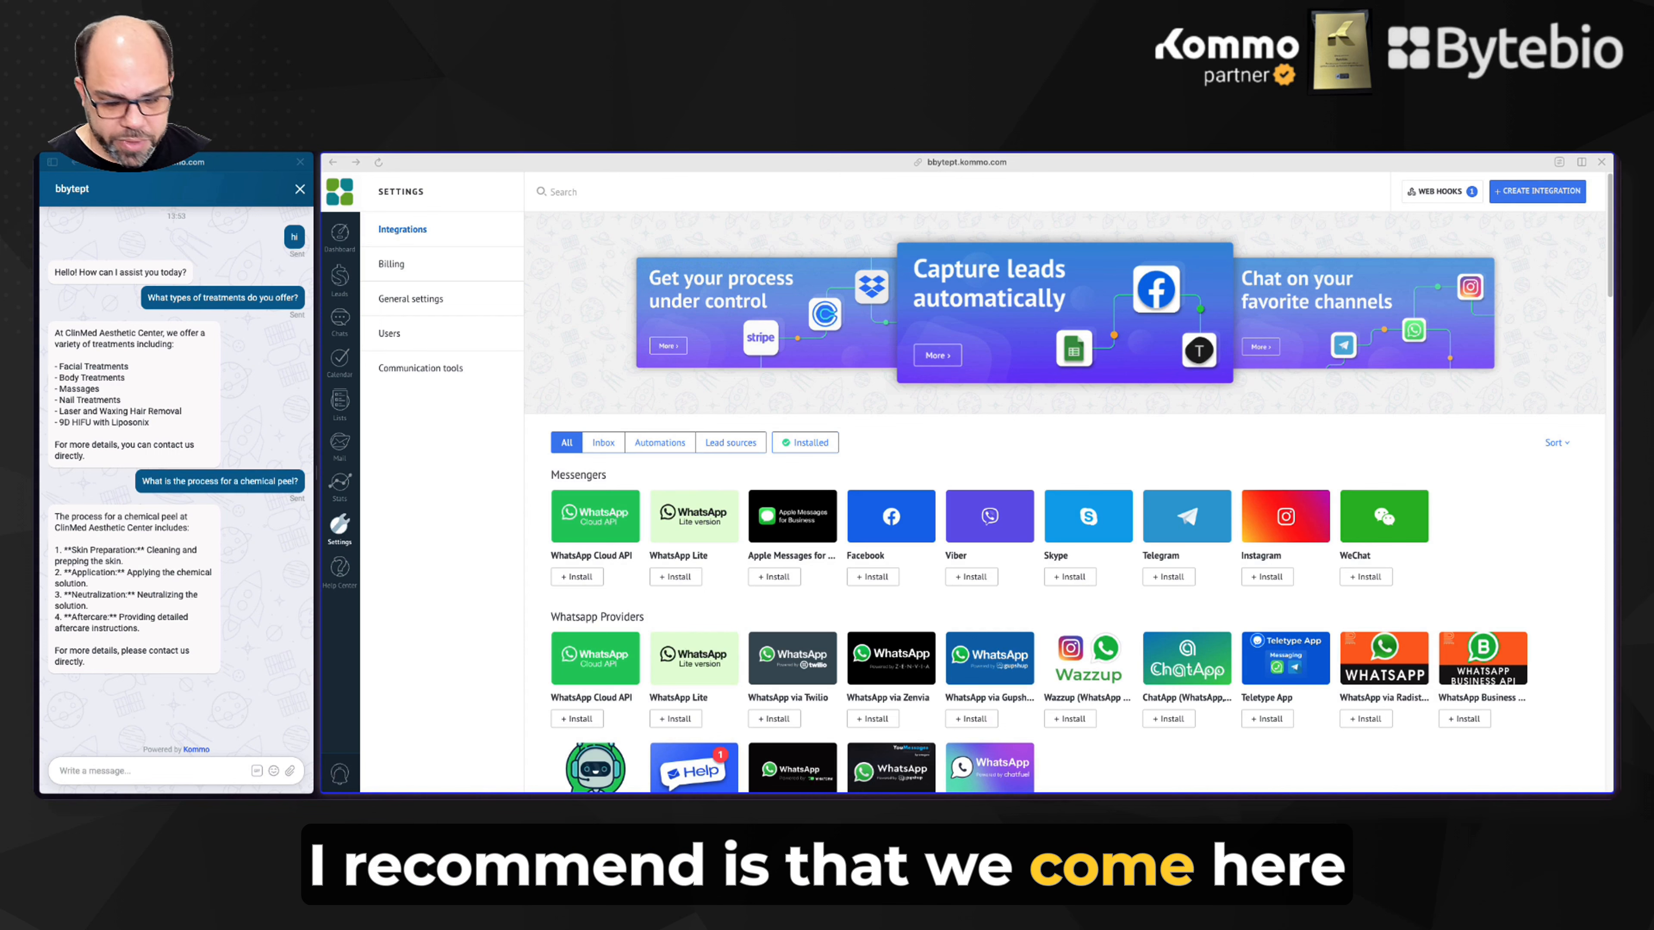
pyautogui.click(452, 370)
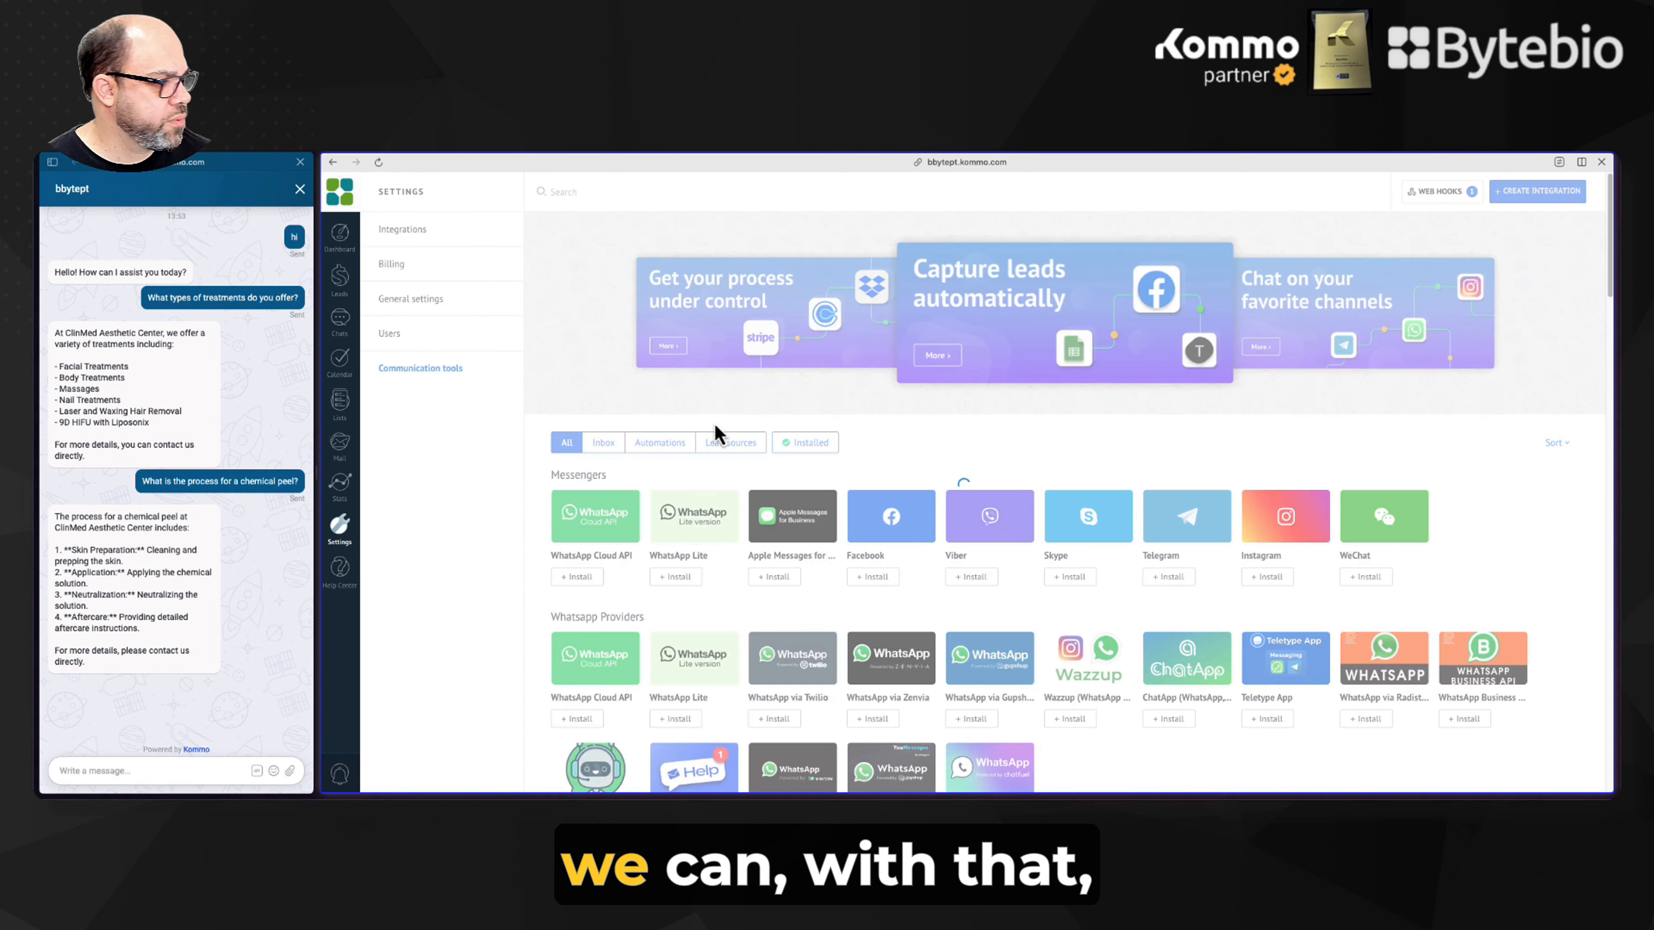
pyautogui.click(725, 444)
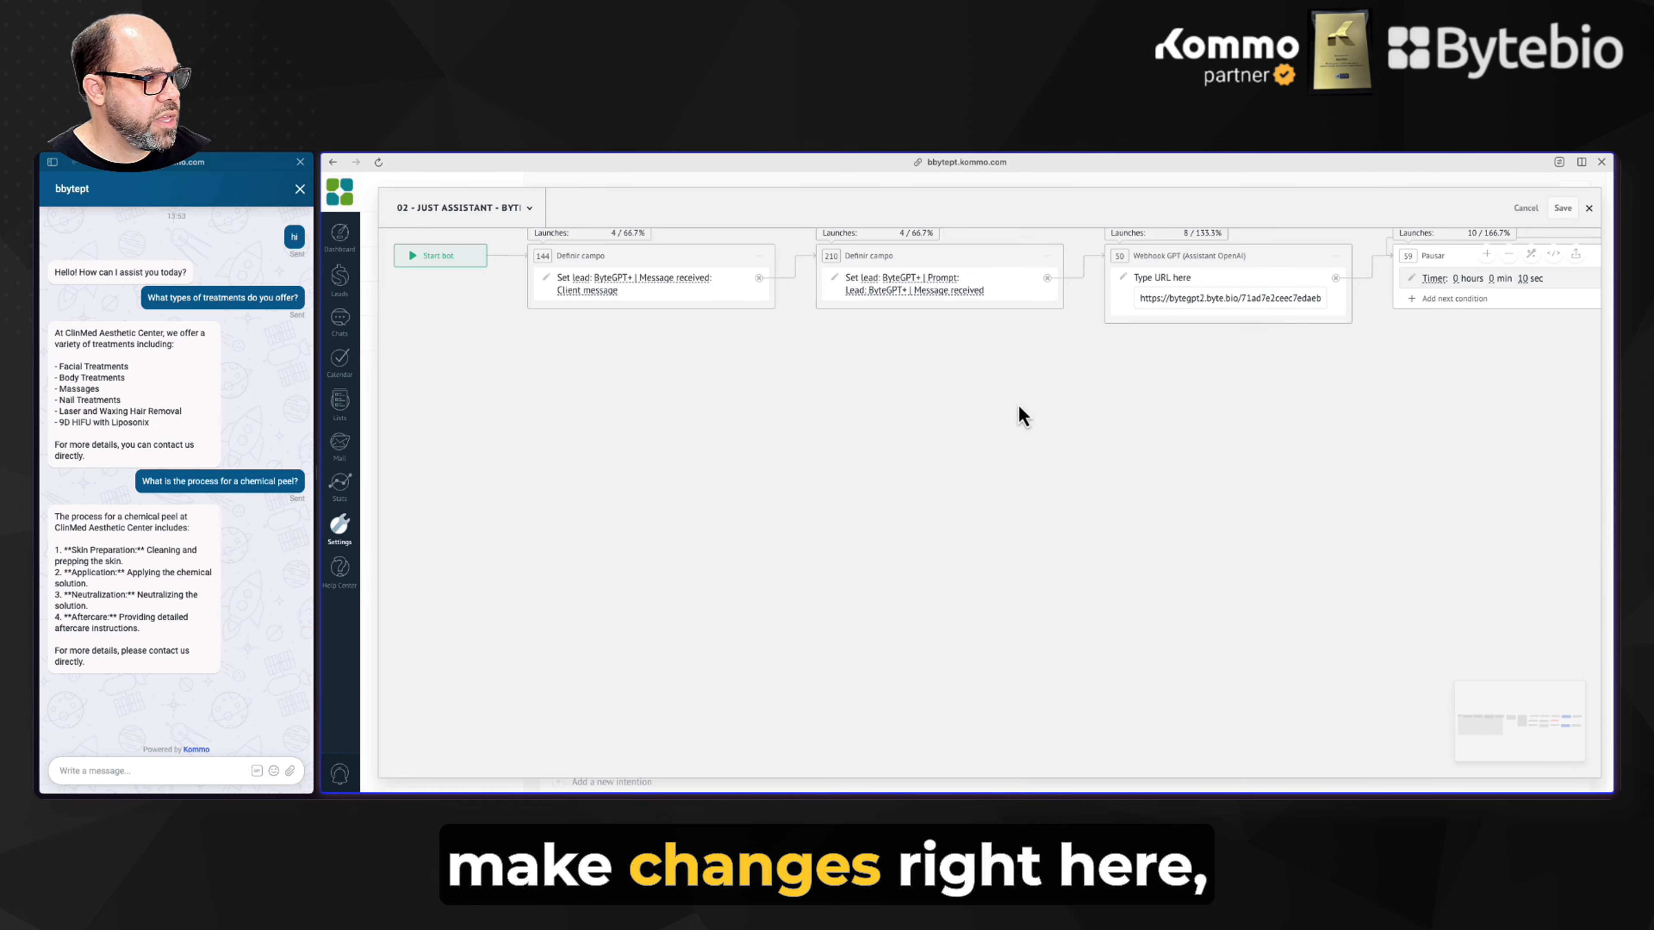
pyautogui.hscroll(10, 1023, 414)
pyautogui.hscroll(10, 1225, 529)
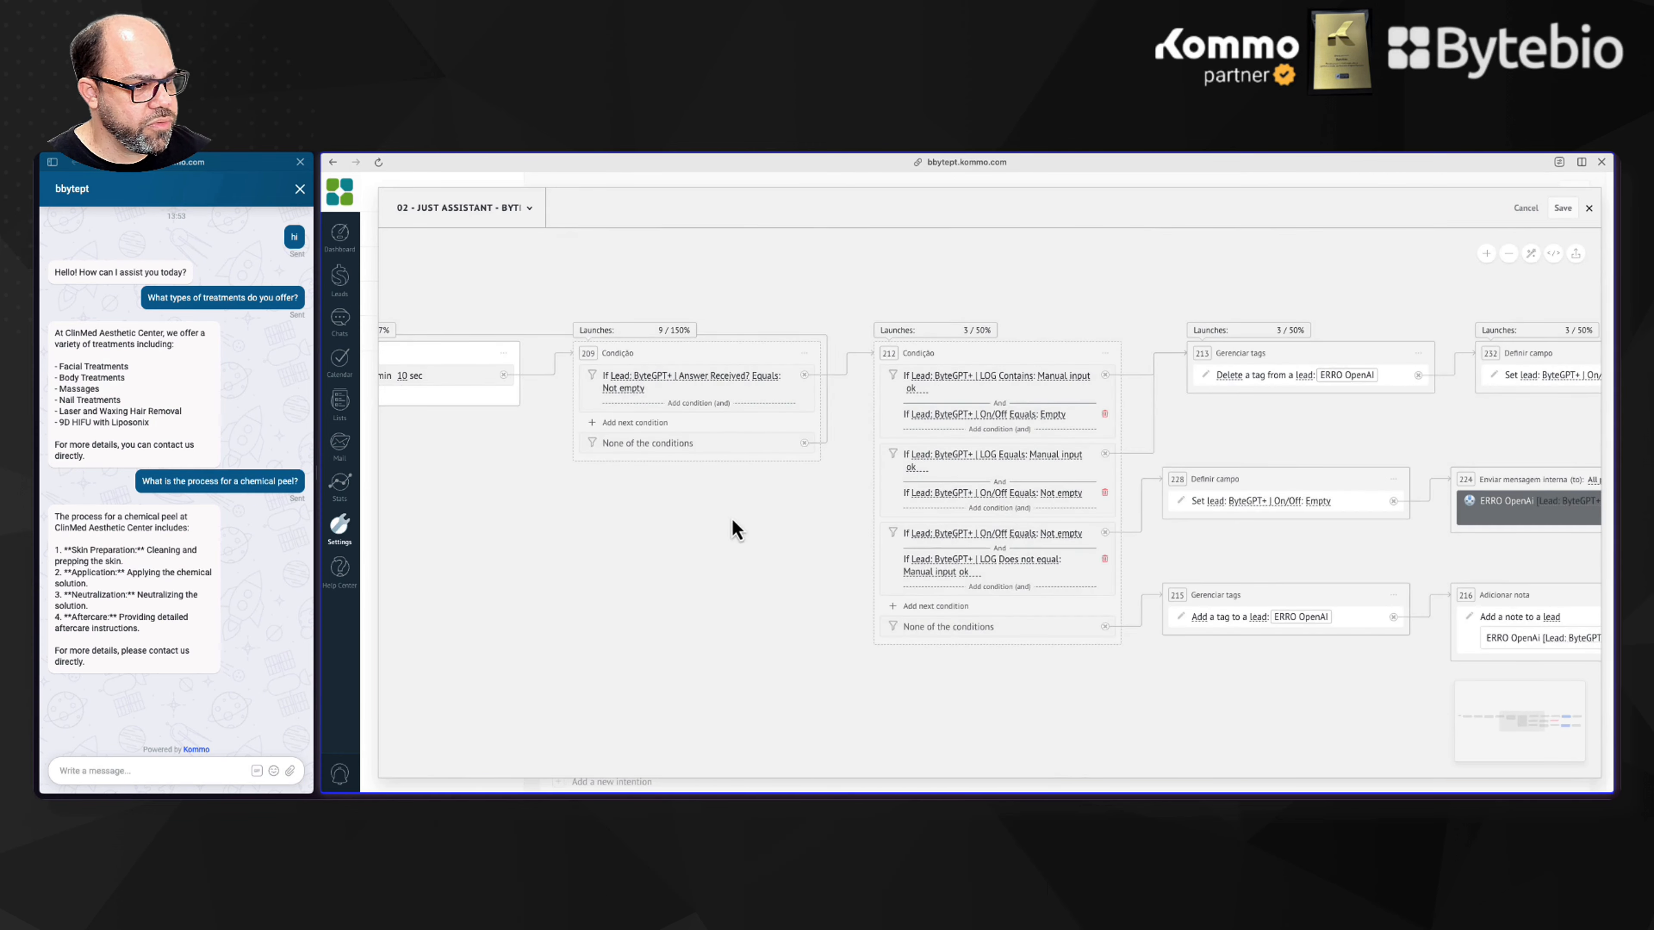
pyautogui.hscroll(-15, 1172, 515)
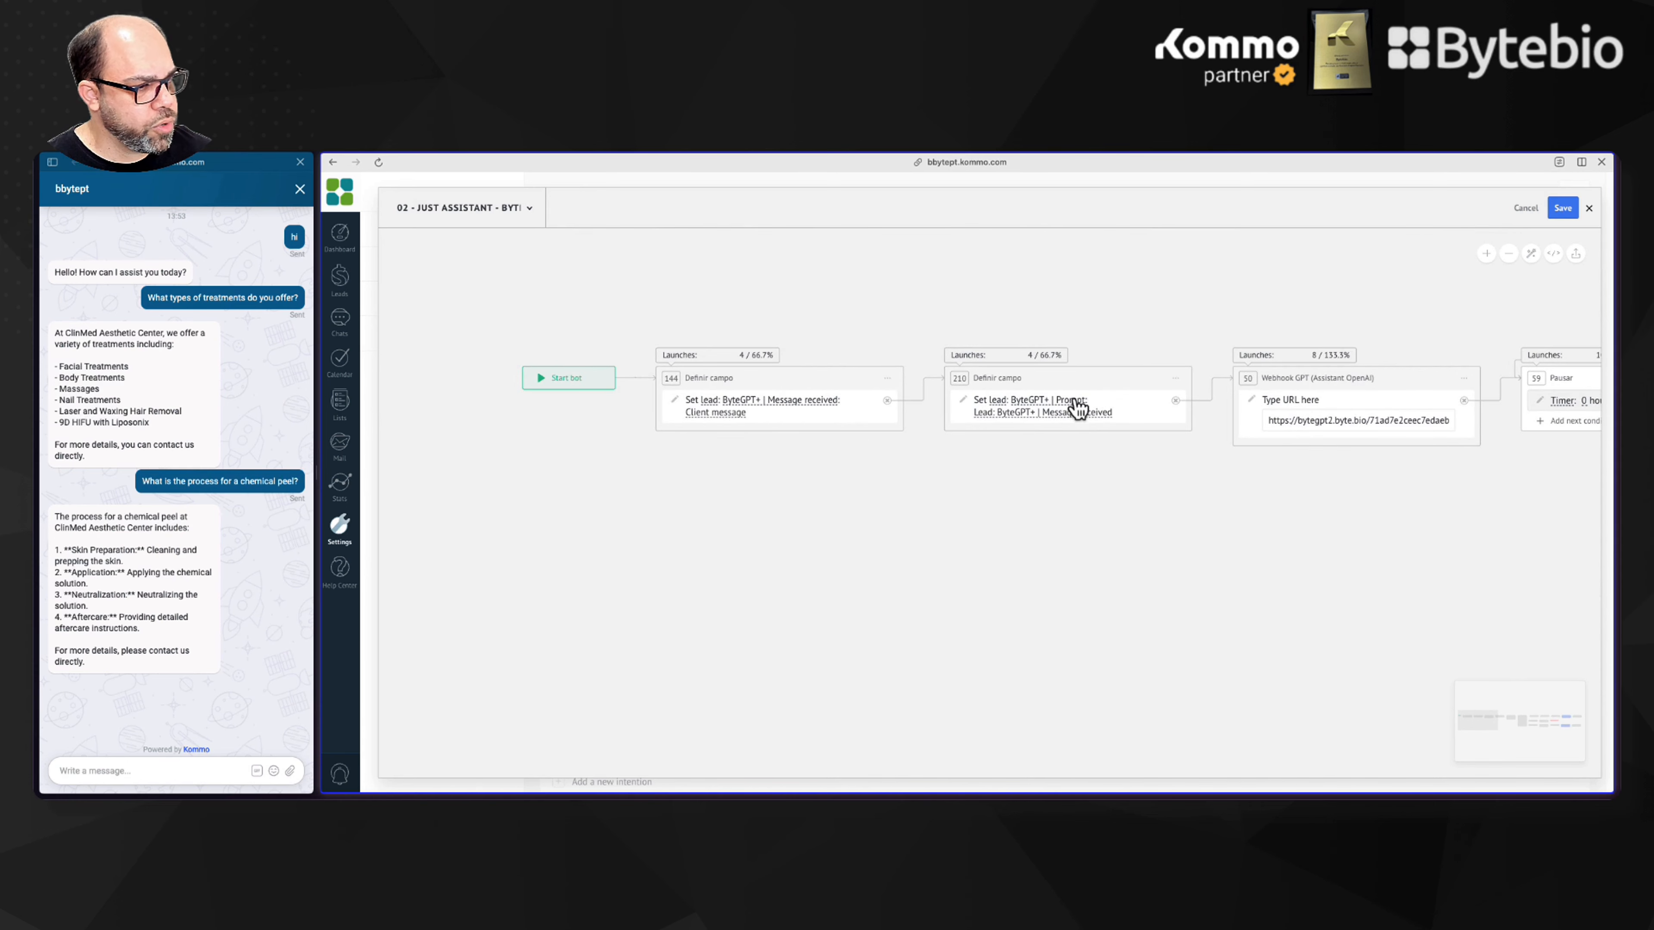
# Step: Switch the Prompt value in Definir campo 210 to manual input and enter instructions for concise, plain-text replies of at most 30 to 40 words
pyautogui.click(1097, 414)
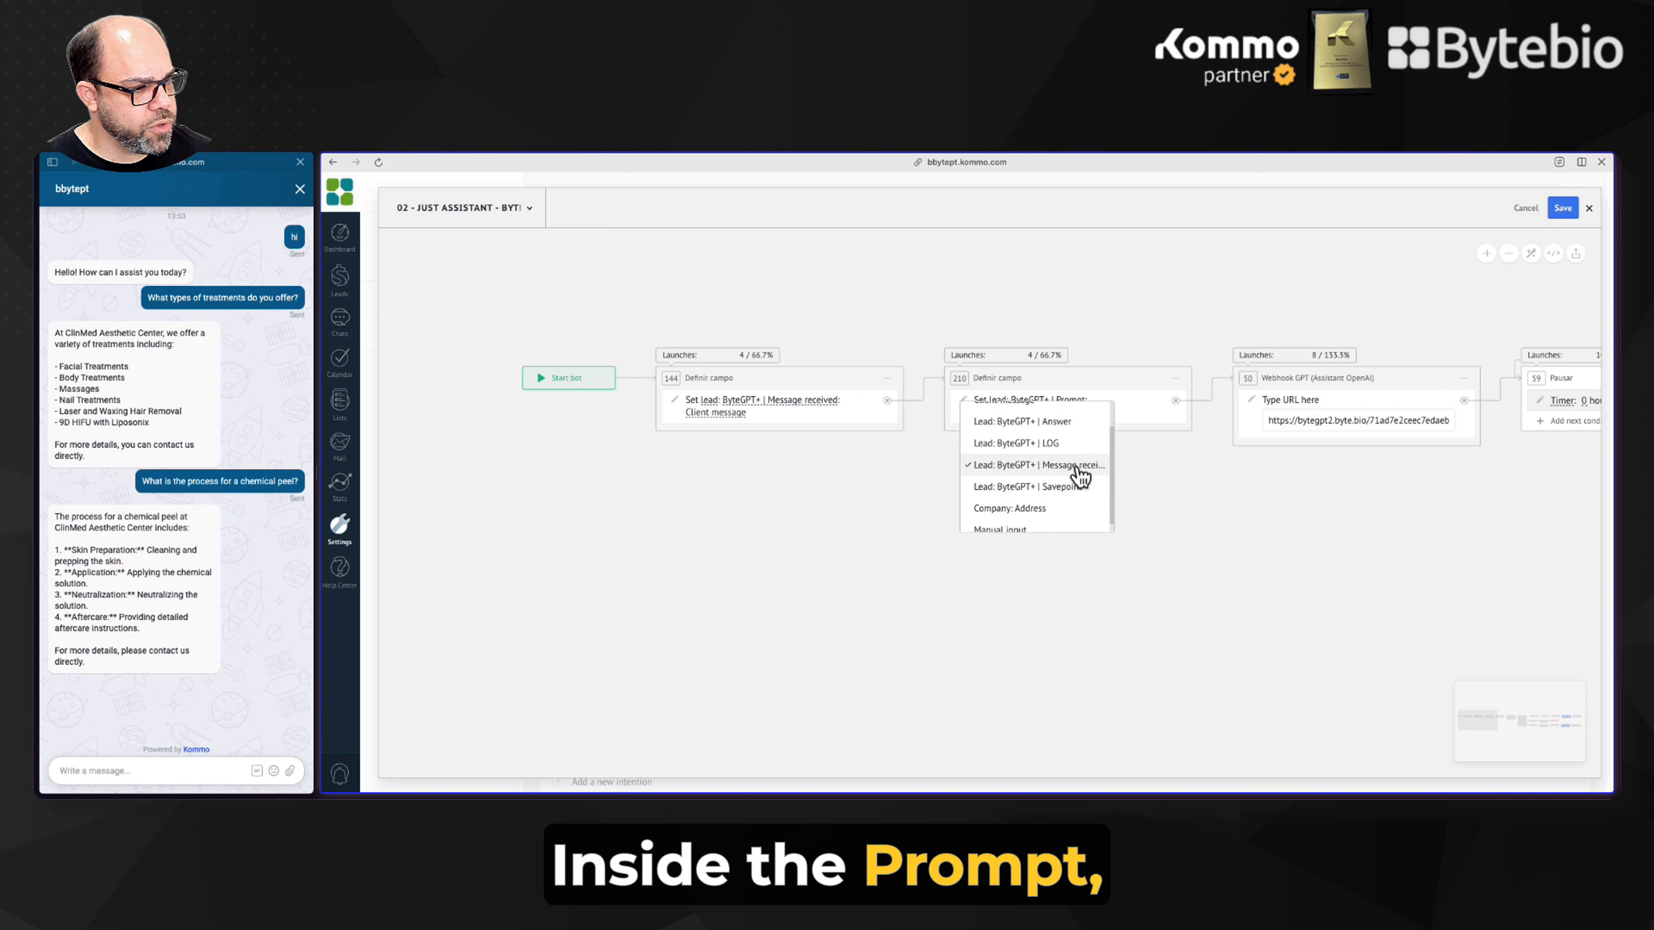
pyautogui.click(1053, 525)
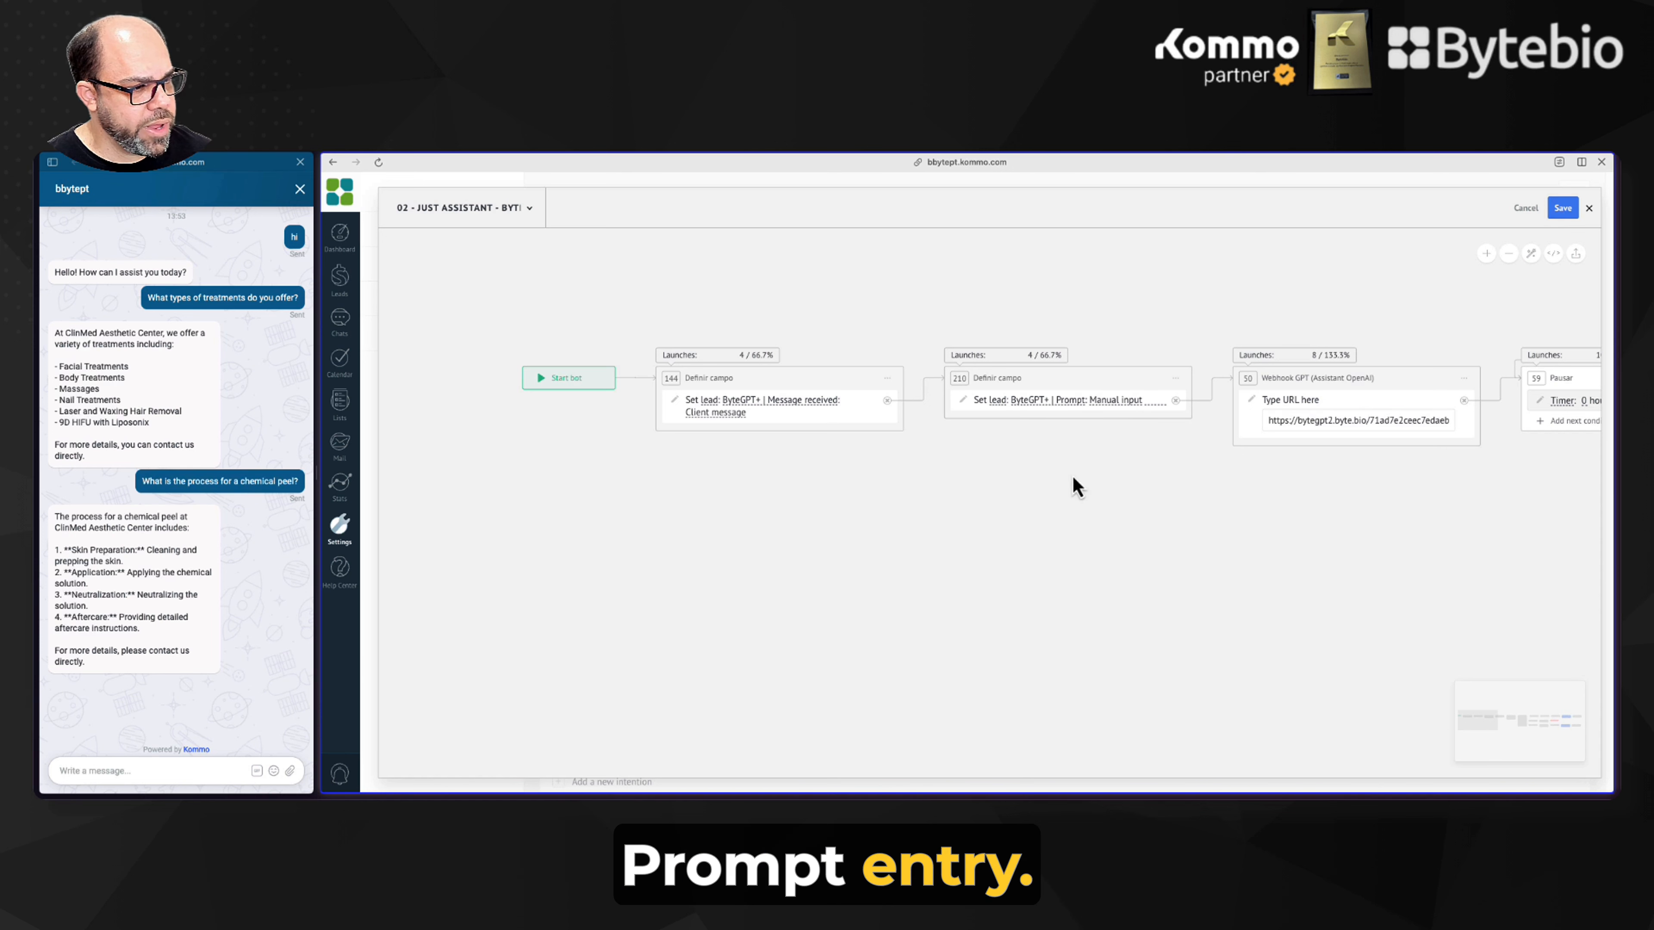
pyautogui.click(1164, 406)
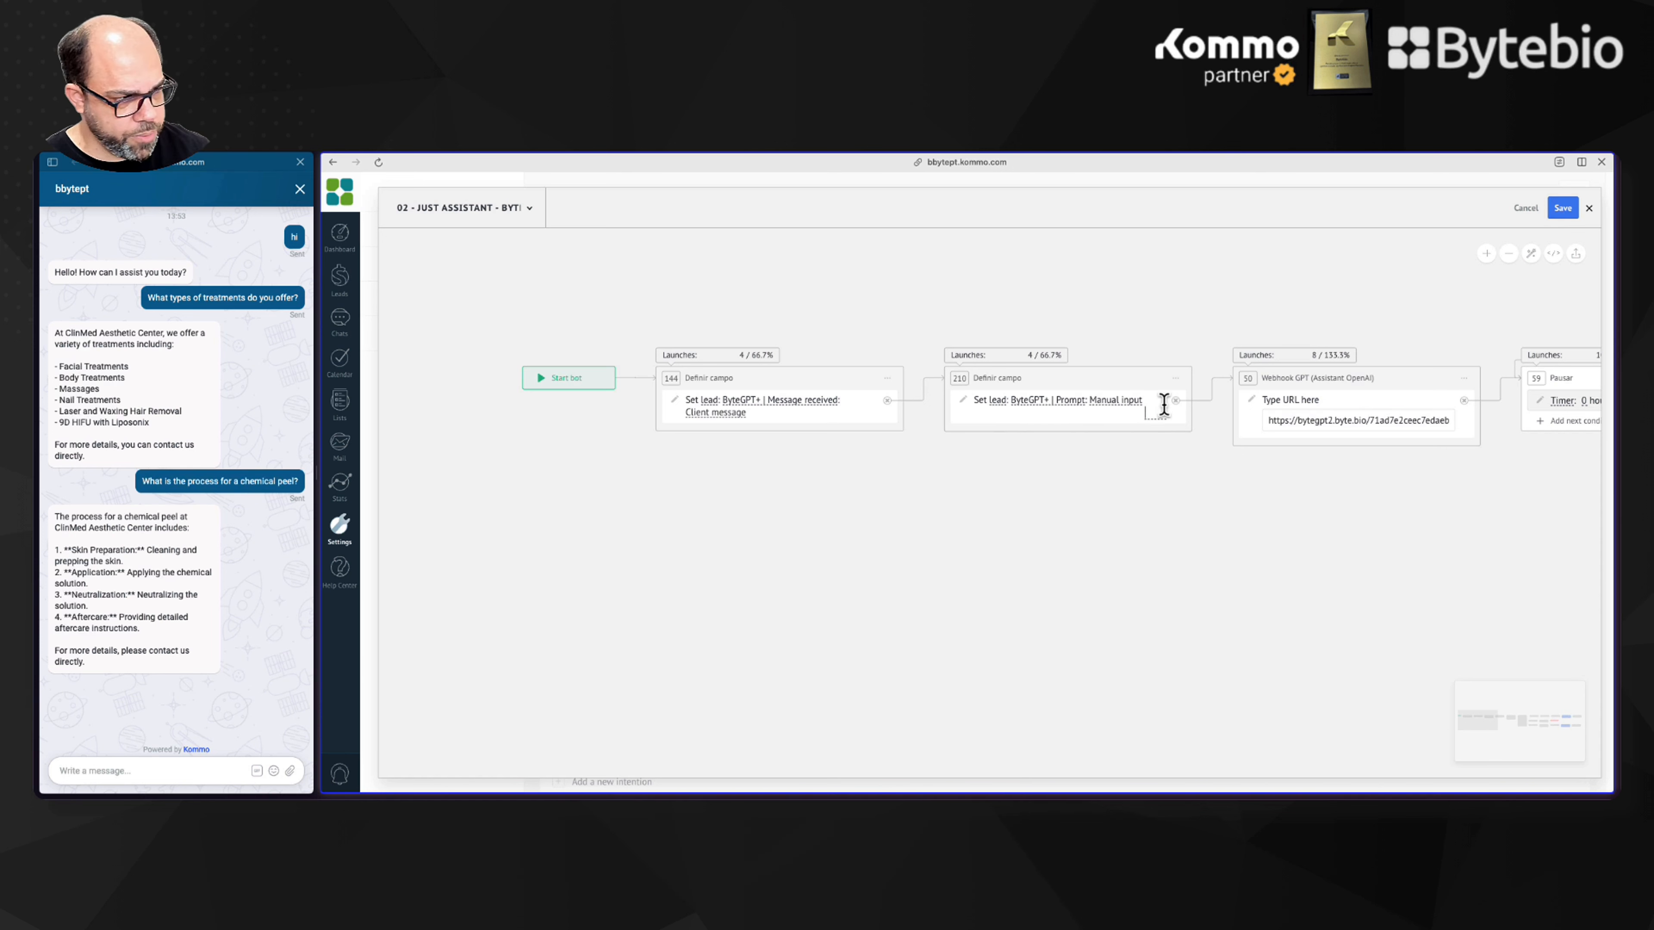
pyautogui.write("Respond to the user's message:  - Send concise messages. - The maximum length is 30 to 40 words. But it can be shorter. - Do not use Markdown formatting. - Use plain text. - Prefer to skip lines to maintain readability, if necessary. - Consider that your responses will be used on WhatsApp.")
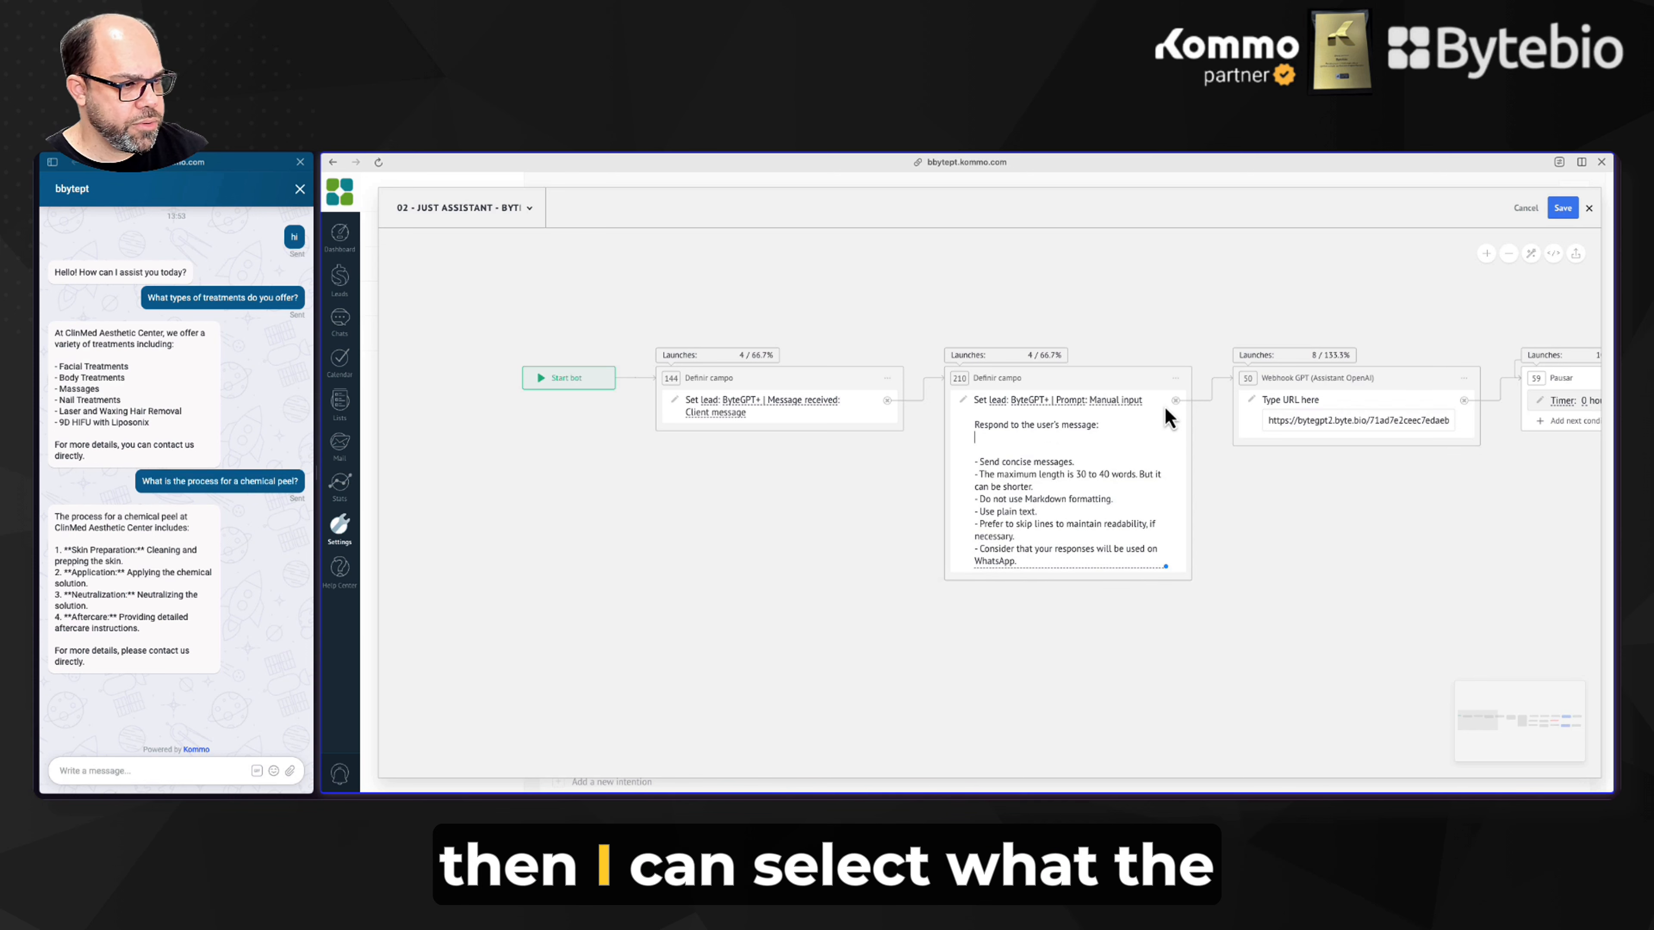
# Step: Insert the quoted [Lead: ByteGPT+ | Message received] placeholder below "Respond to the user's message:" in the 210 prompt
pyautogui.press('Return')
pyautogui.press('Return')
pyautogui.write('{')
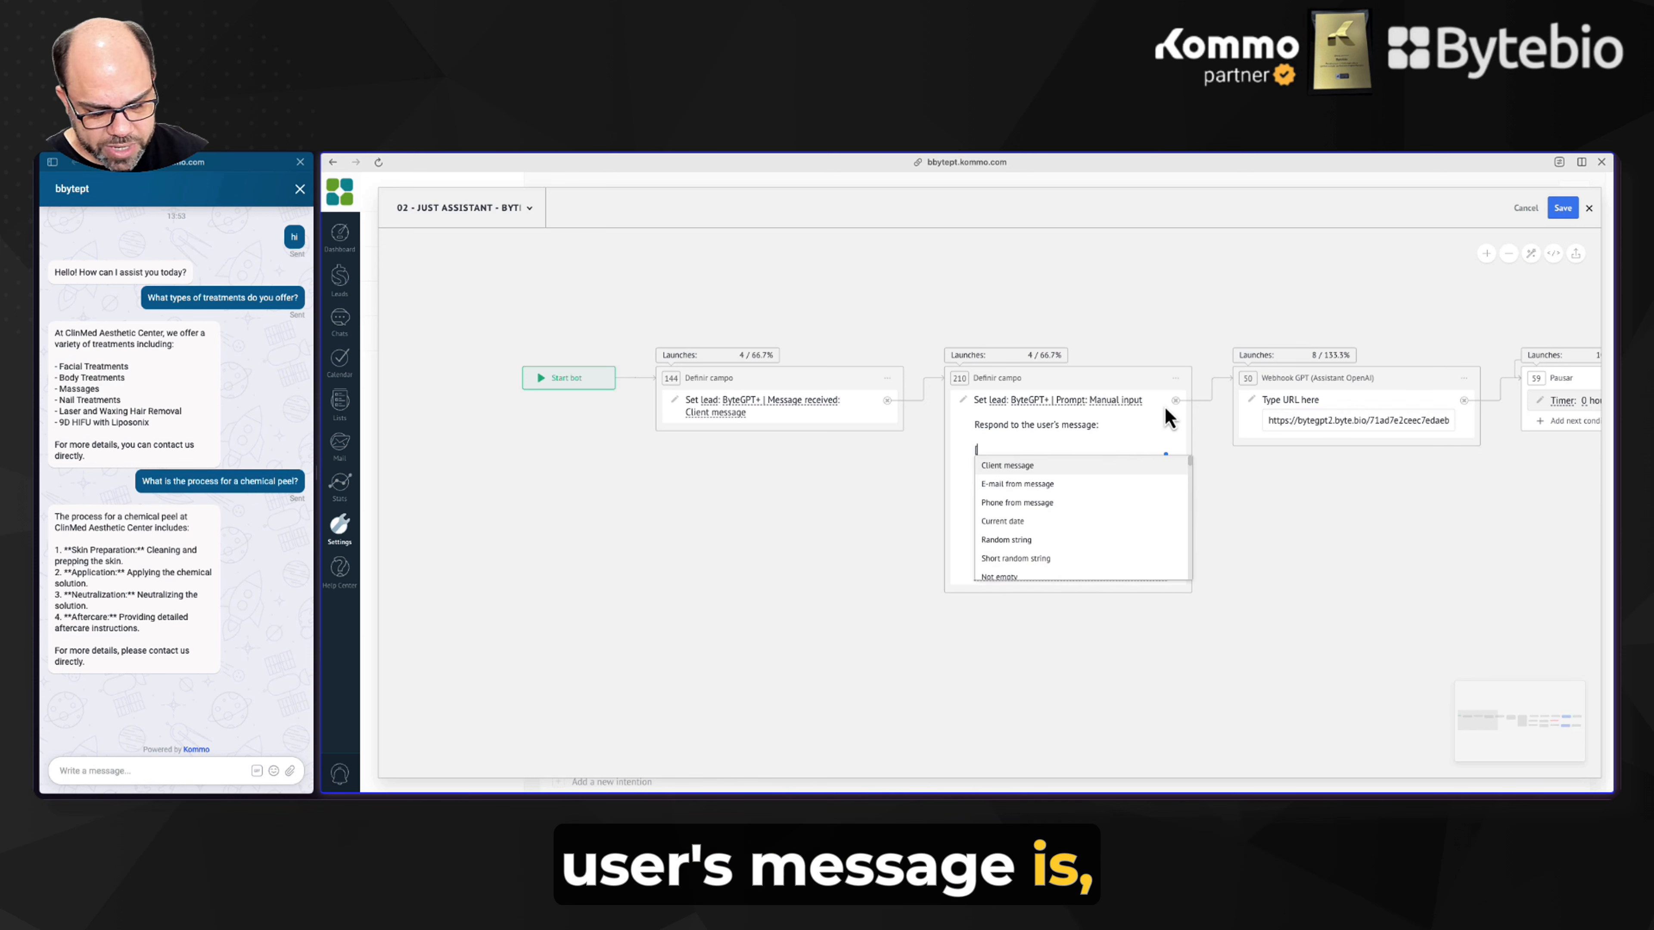
pyautogui.write('messa')
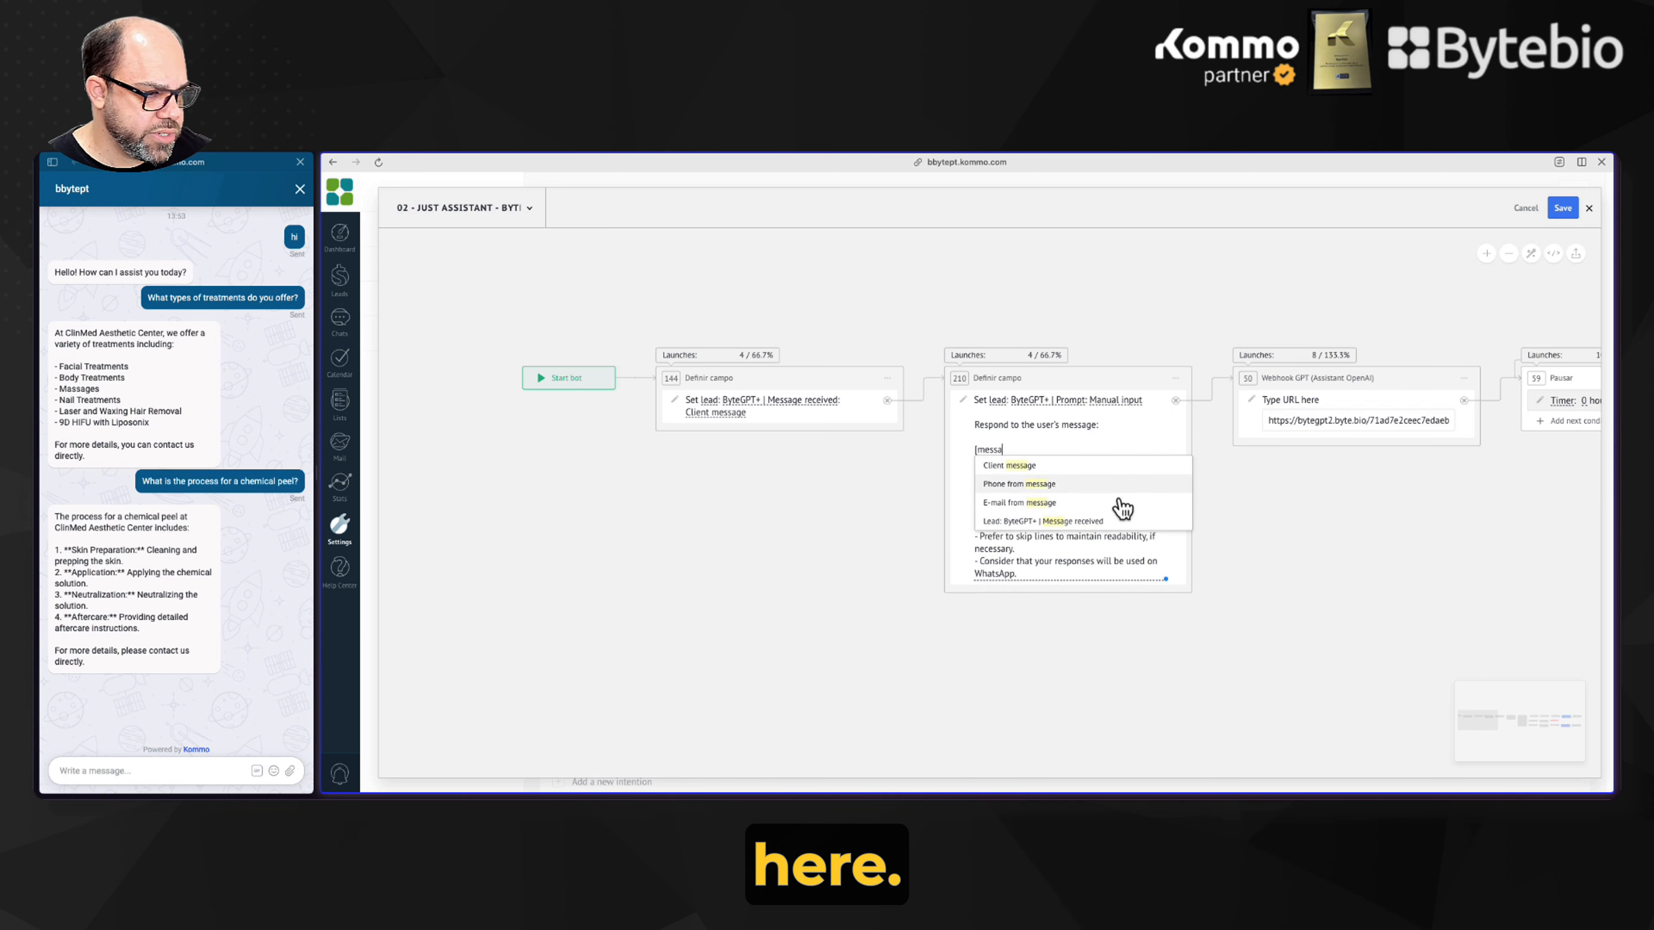
pyautogui.click(1106, 523)
pyautogui.write('"')
pyautogui.press('Up')
pyautogui.write('"')
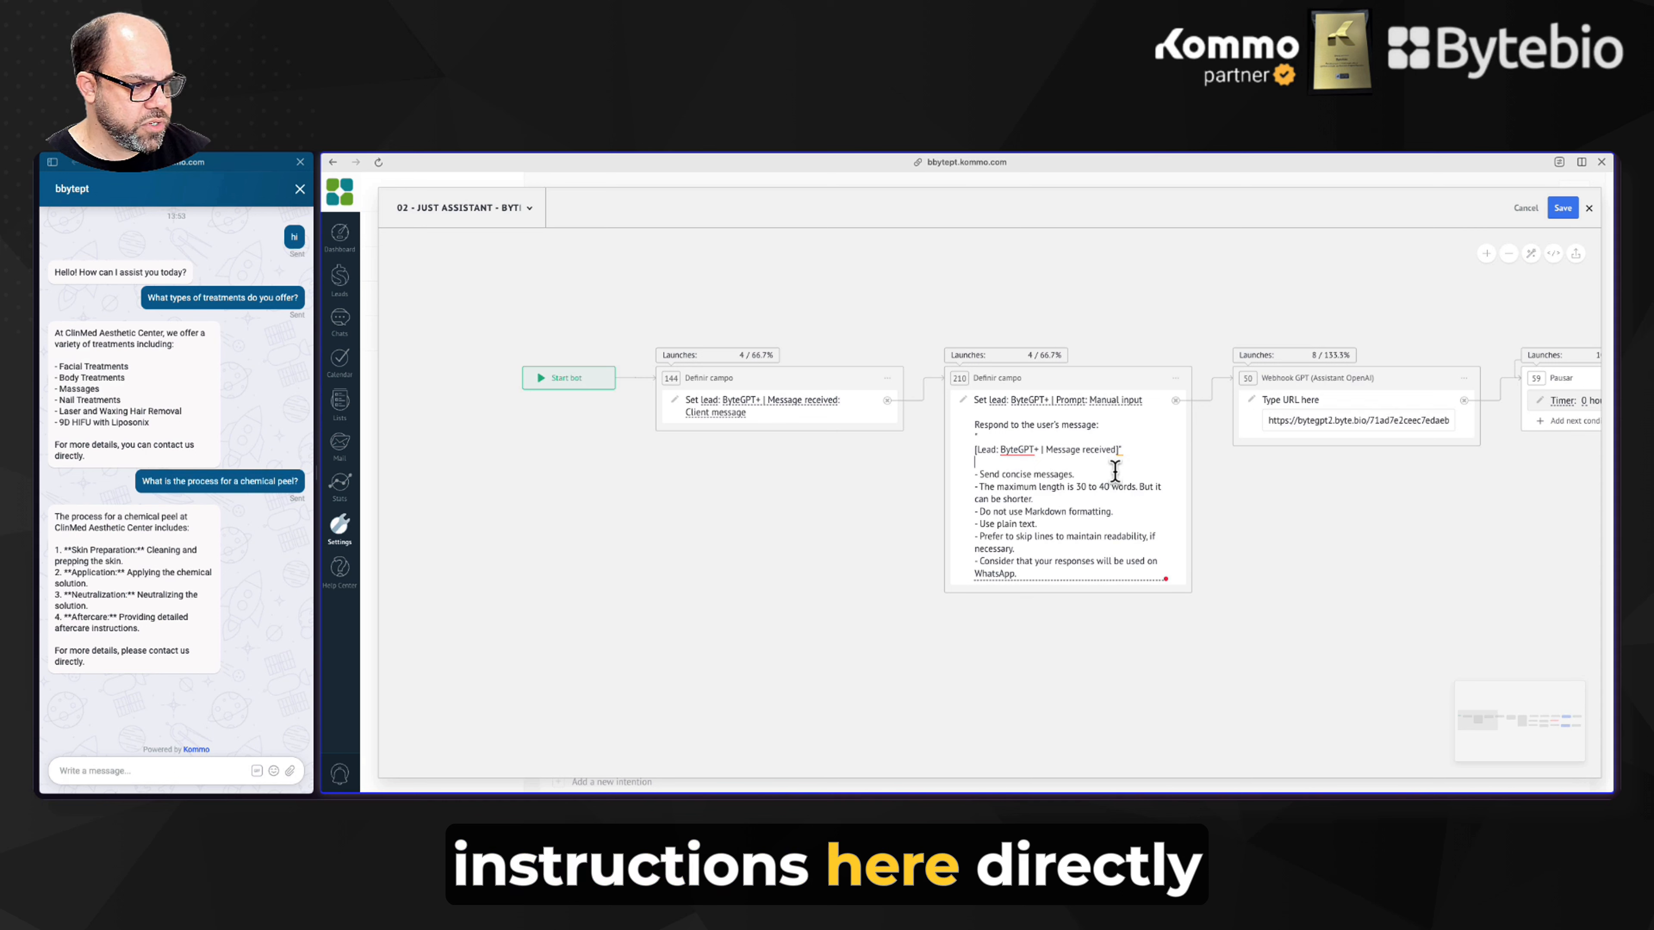
pyautogui.press('Down')
pyautogui.press('Down')
pyautogui.press('Down')
pyautogui.press('Down')
pyautogui.press('Down')
pyautogui.press('Down')
pyautogui.press('Down')
pyautogui.press('Down')
pyautogui.press('Down')
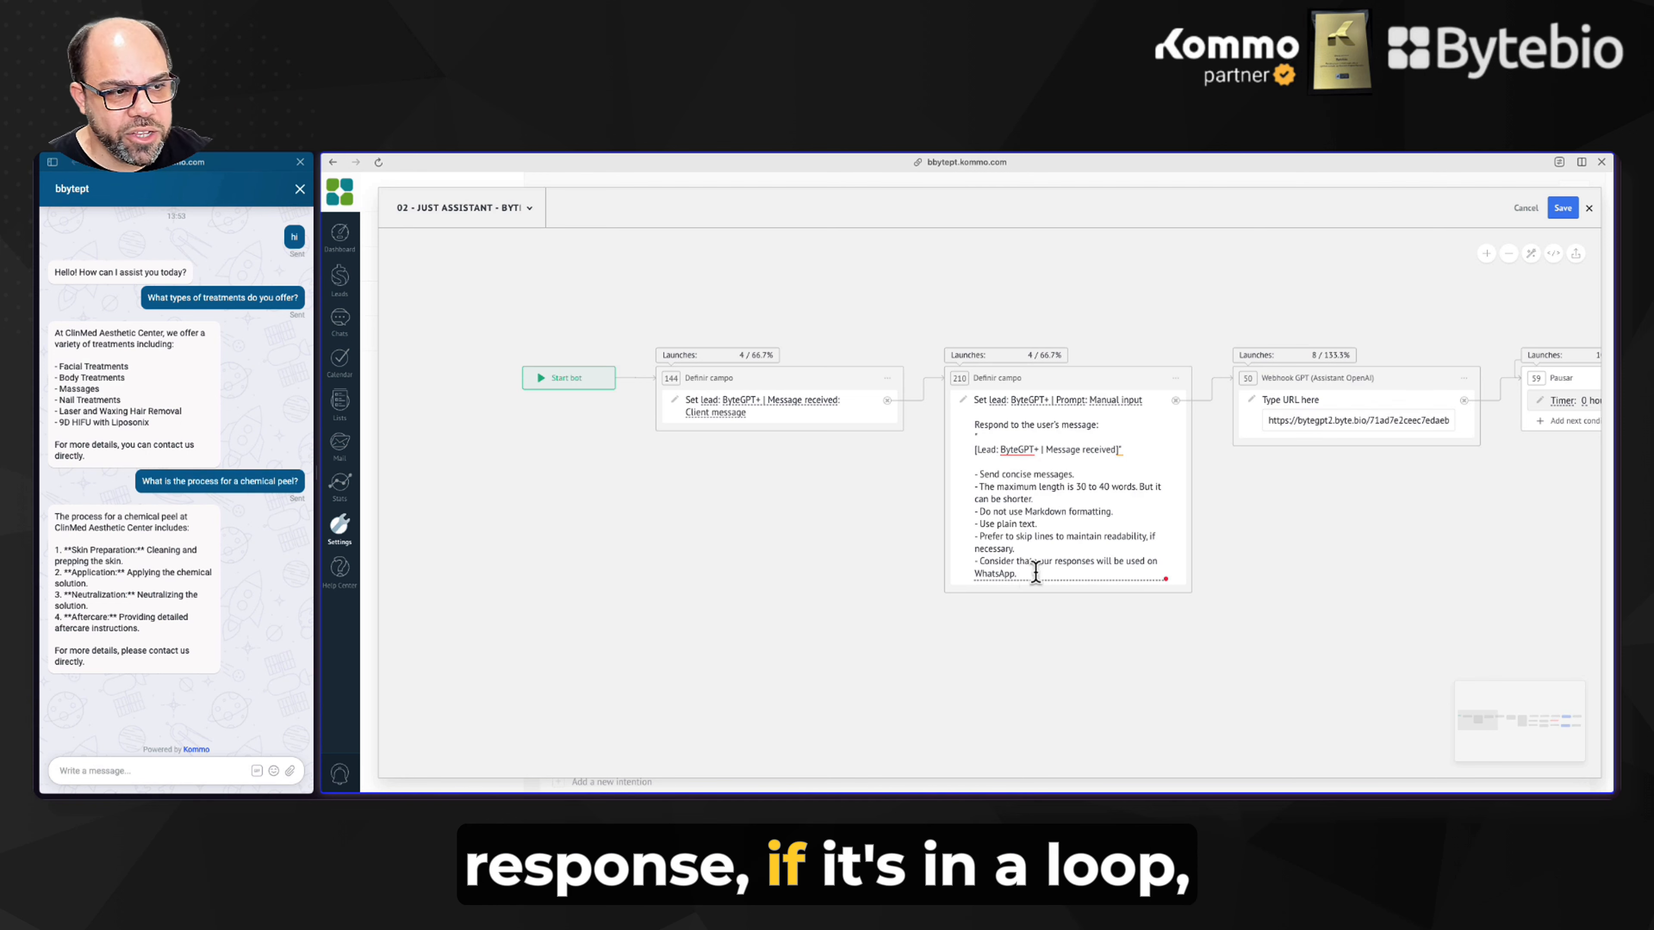
# Step: Replace the link from Pausa Resposta 9 to Definir campo 144 with a Stop bot step
pyautogui.moveTo(1388, 518); pyautogui.dragTo(1163, 521)
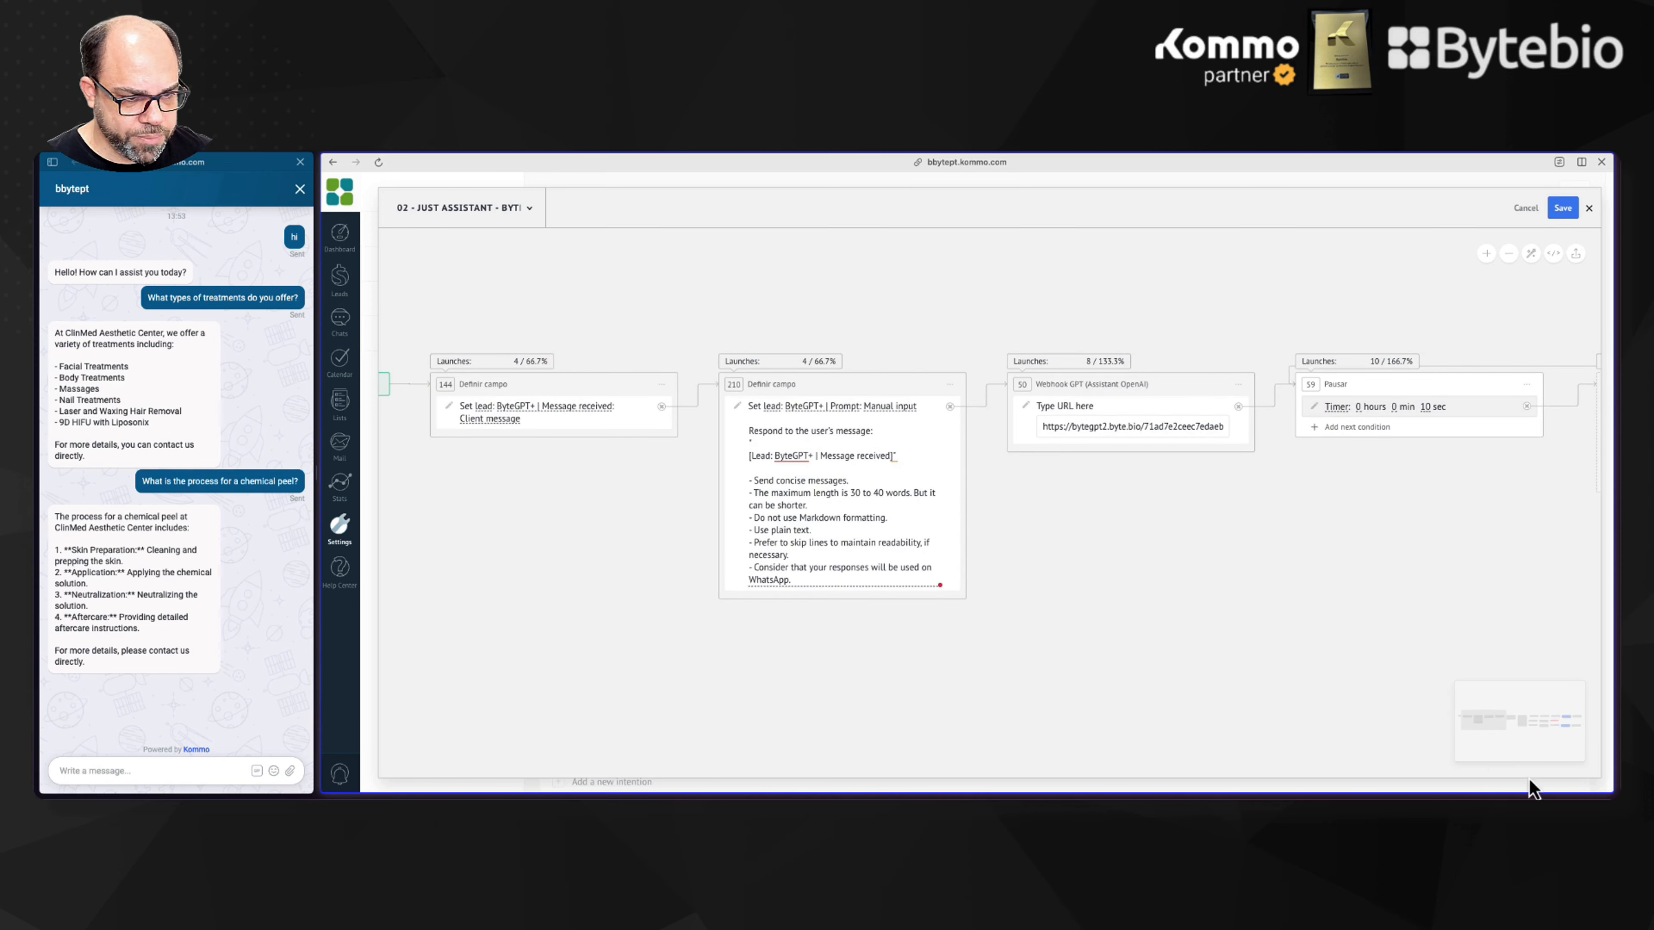
pyautogui.moveTo(1461, 716)
pyautogui.moveTo(1462, 716); pyautogui.dragTo(1557, 686)
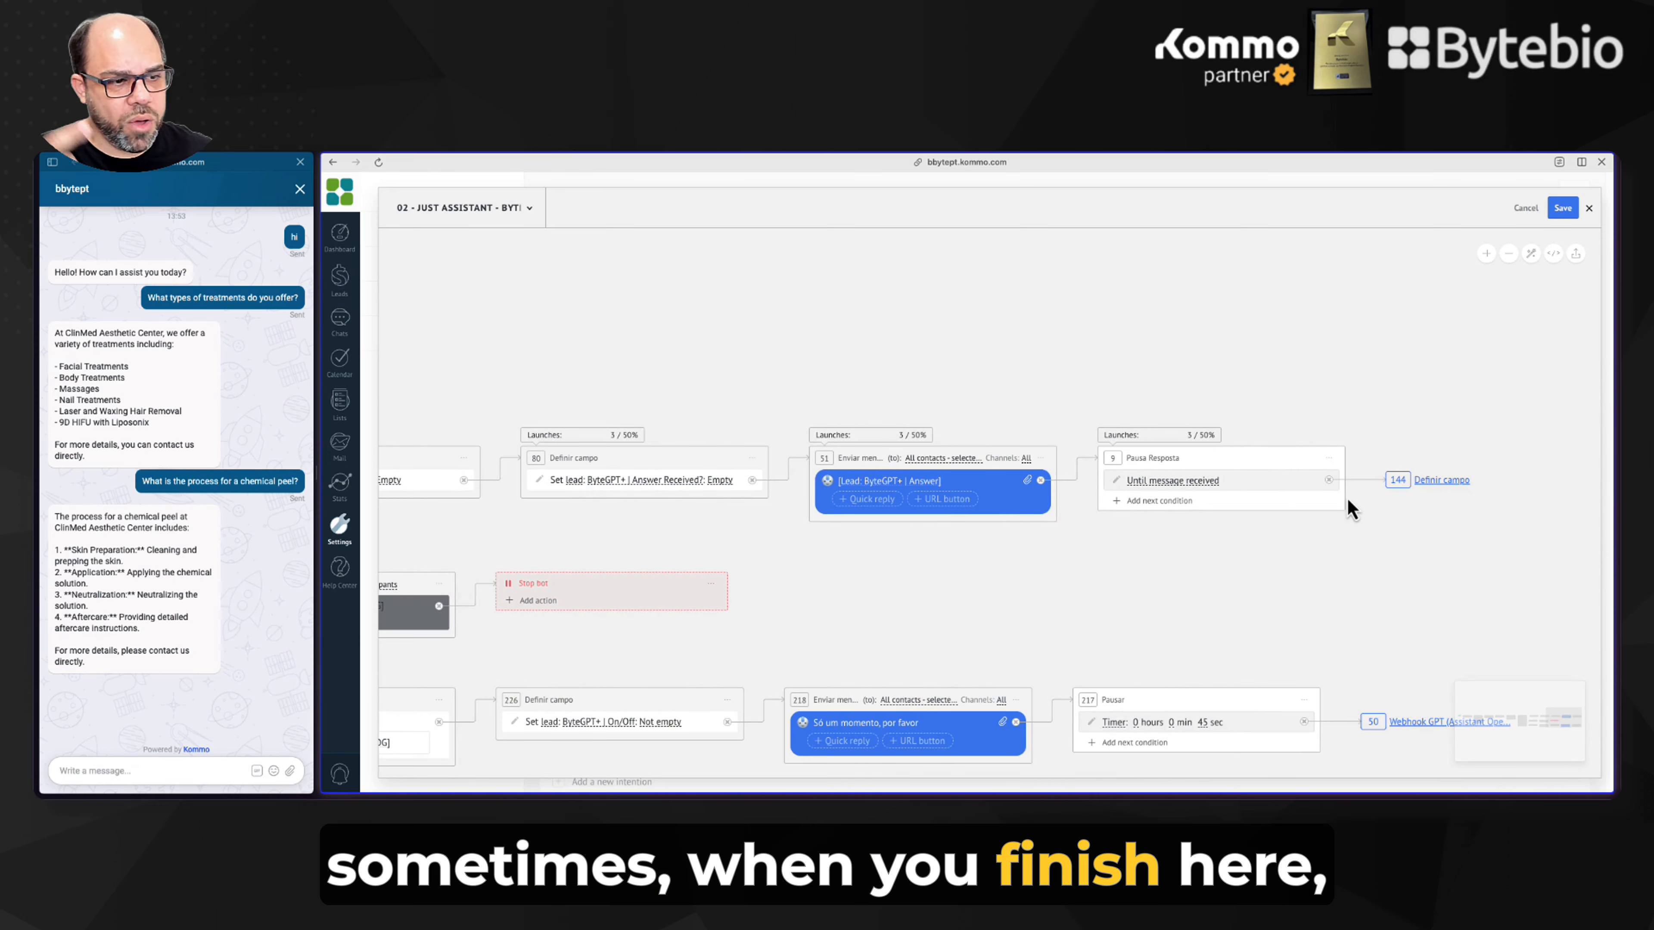
pyautogui.click(1328, 482)
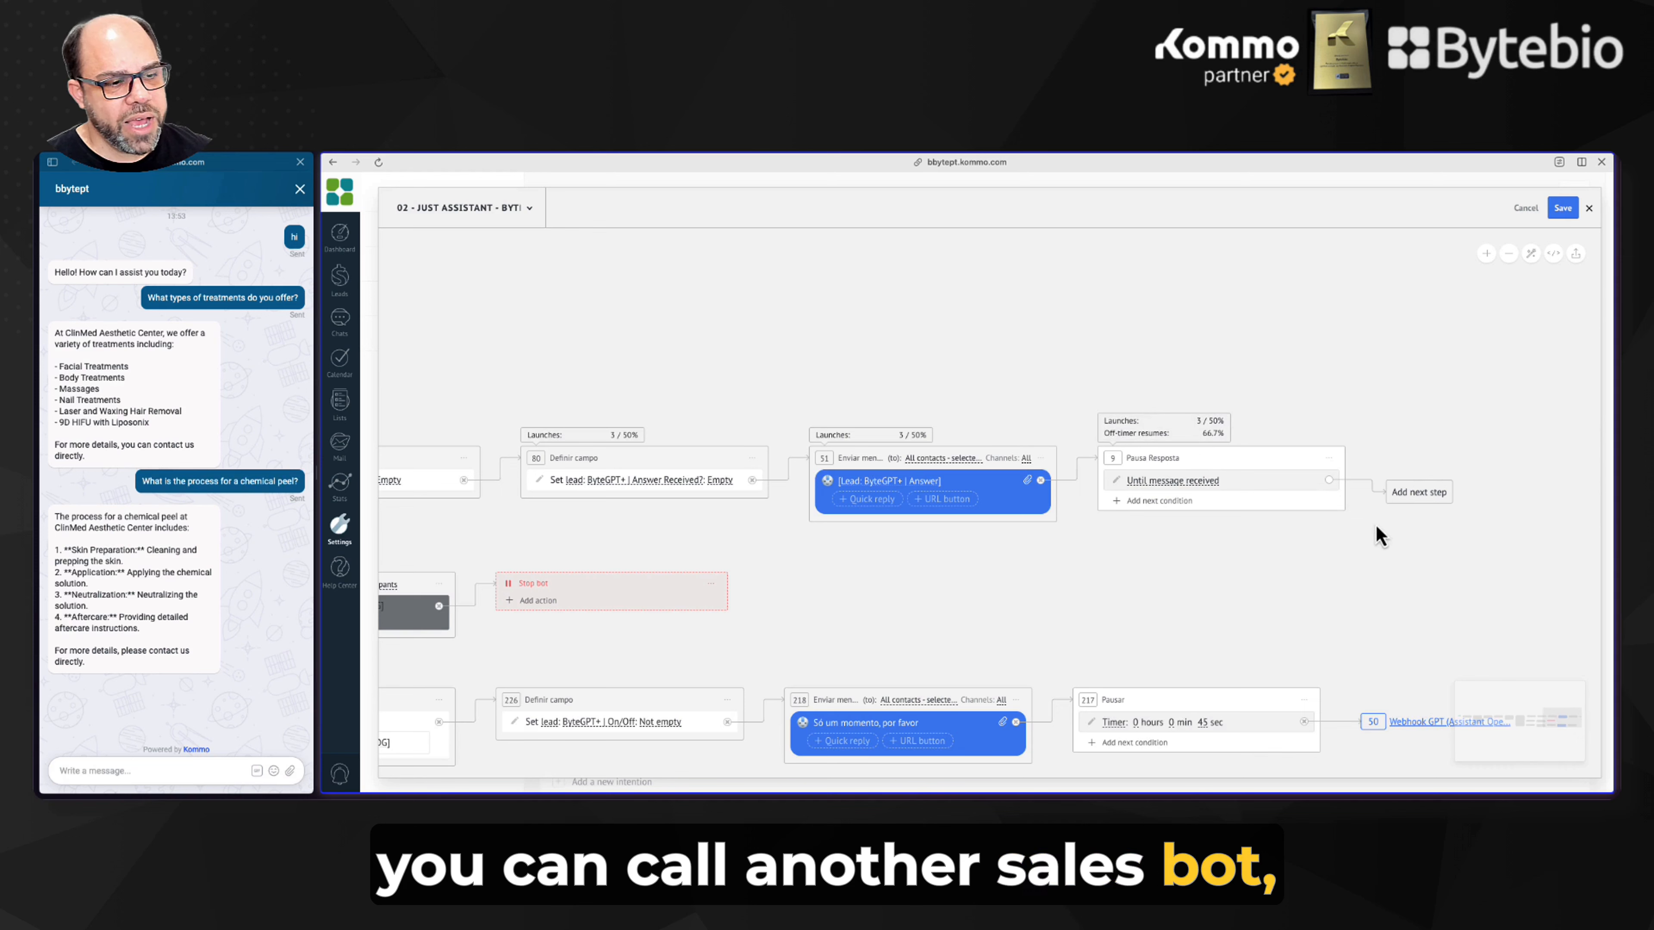
pyautogui.click(1414, 495)
pyautogui.scroll(-3, 1426, 723)
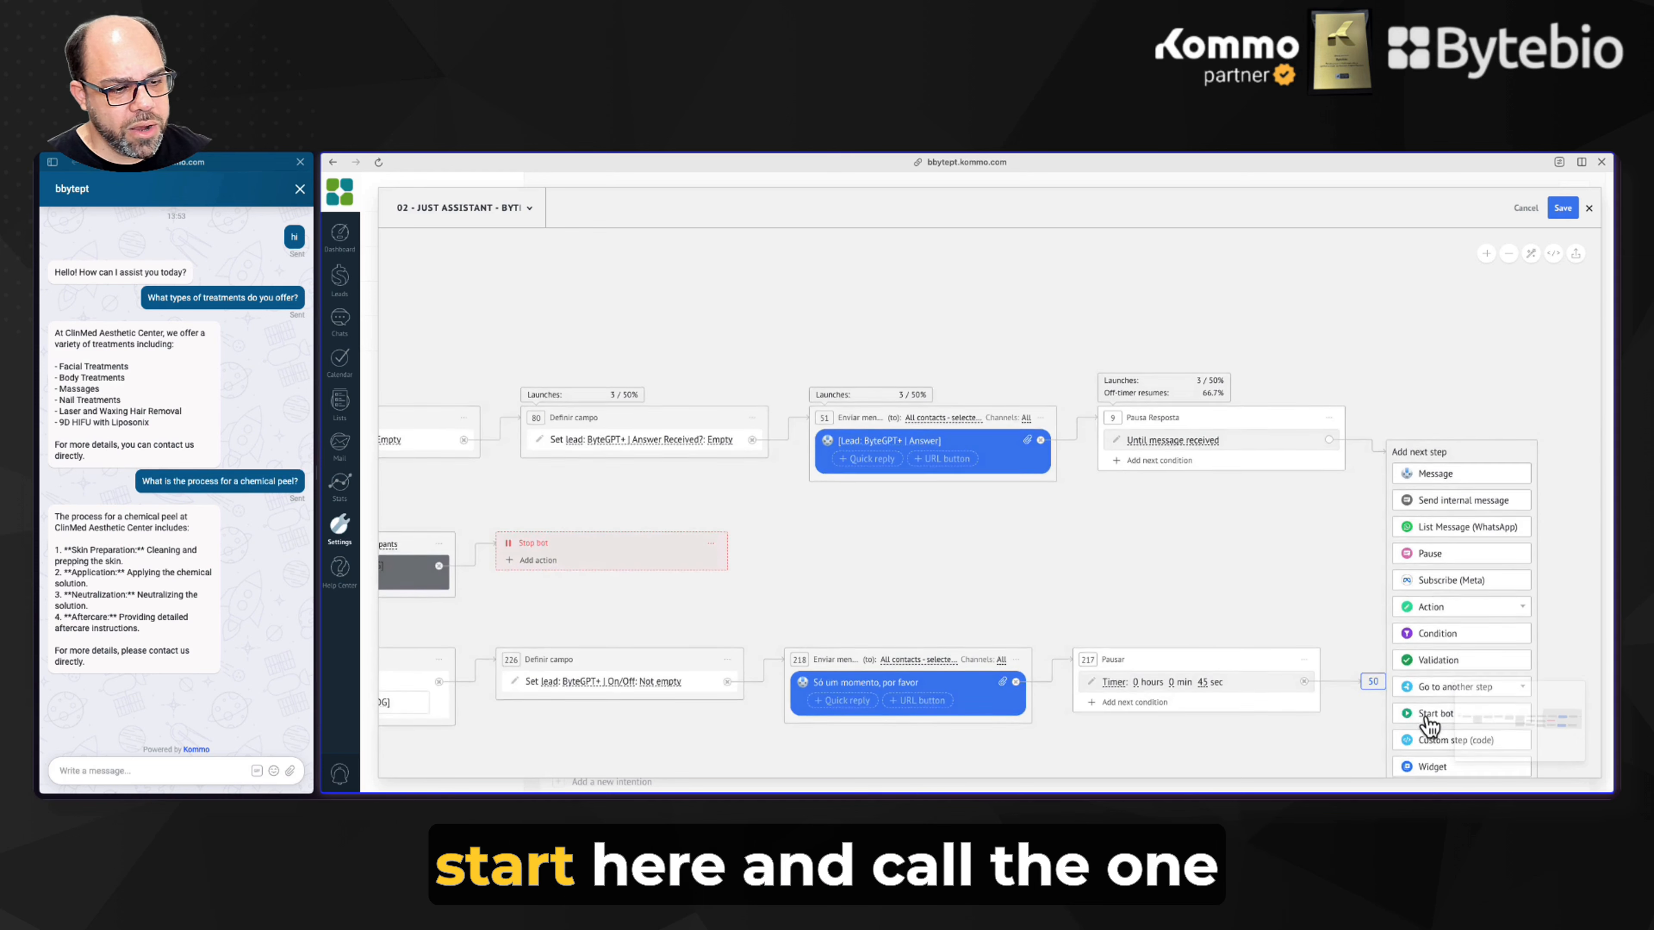
pyautogui.click(1433, 700)
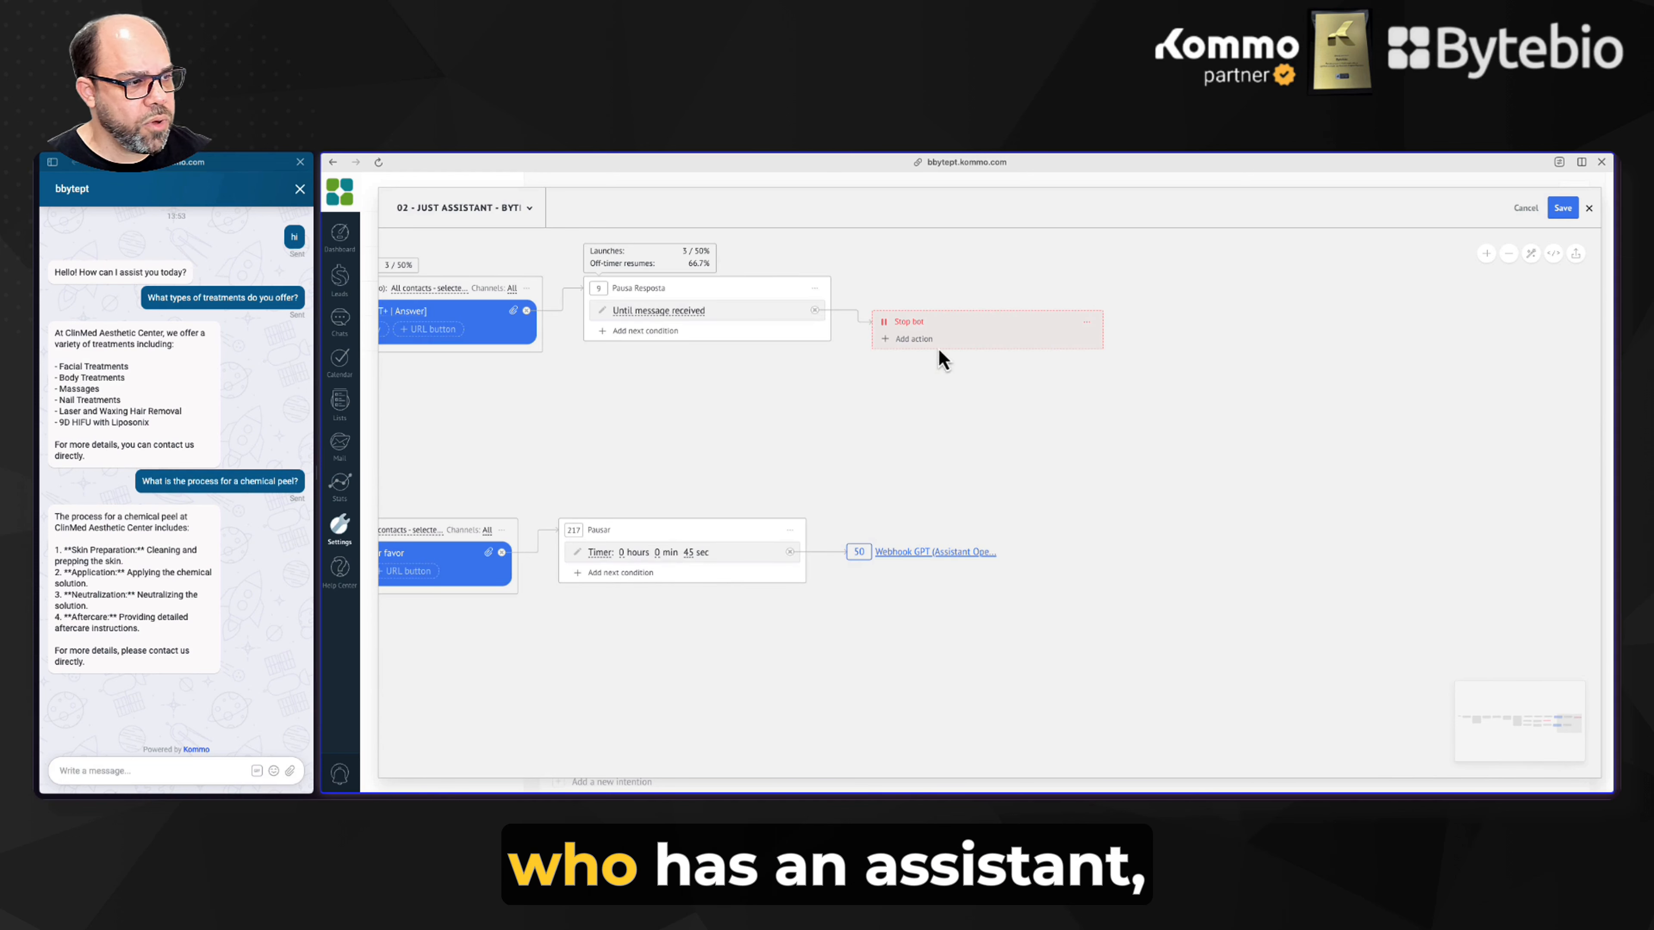
# Step: Add a Start bot action launching 01 - ChatGPT and Assistant to the Stop bot step, and look at the other selectable bots
pyautogui.click(906, 360)
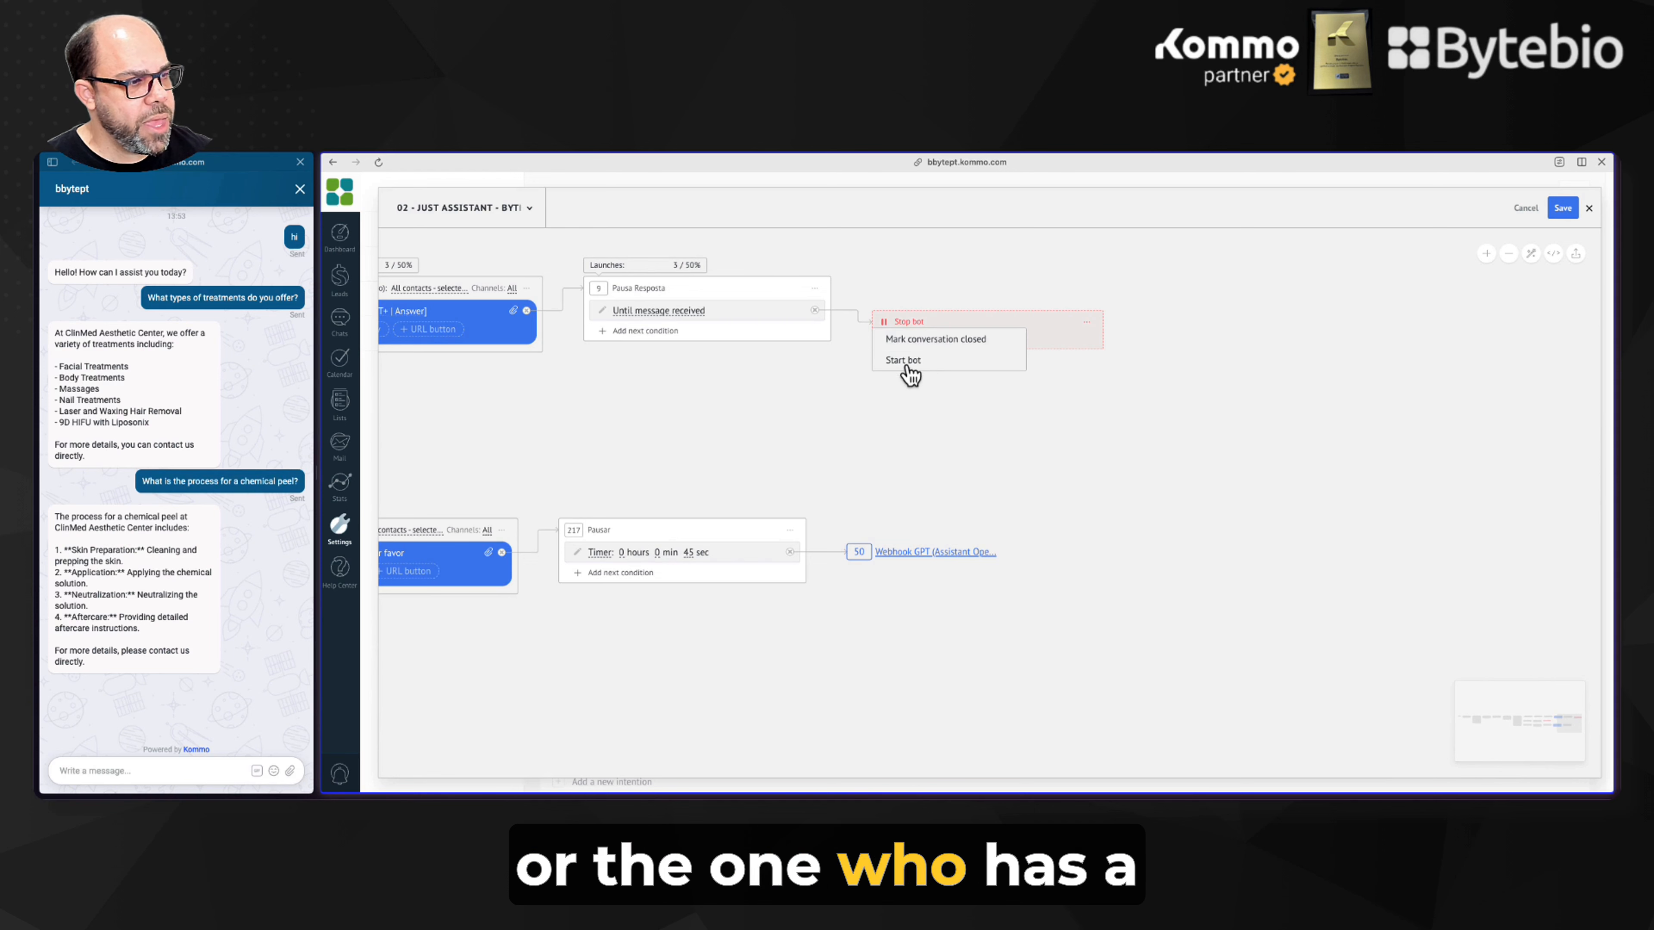
pyautogui.click(910, 373)
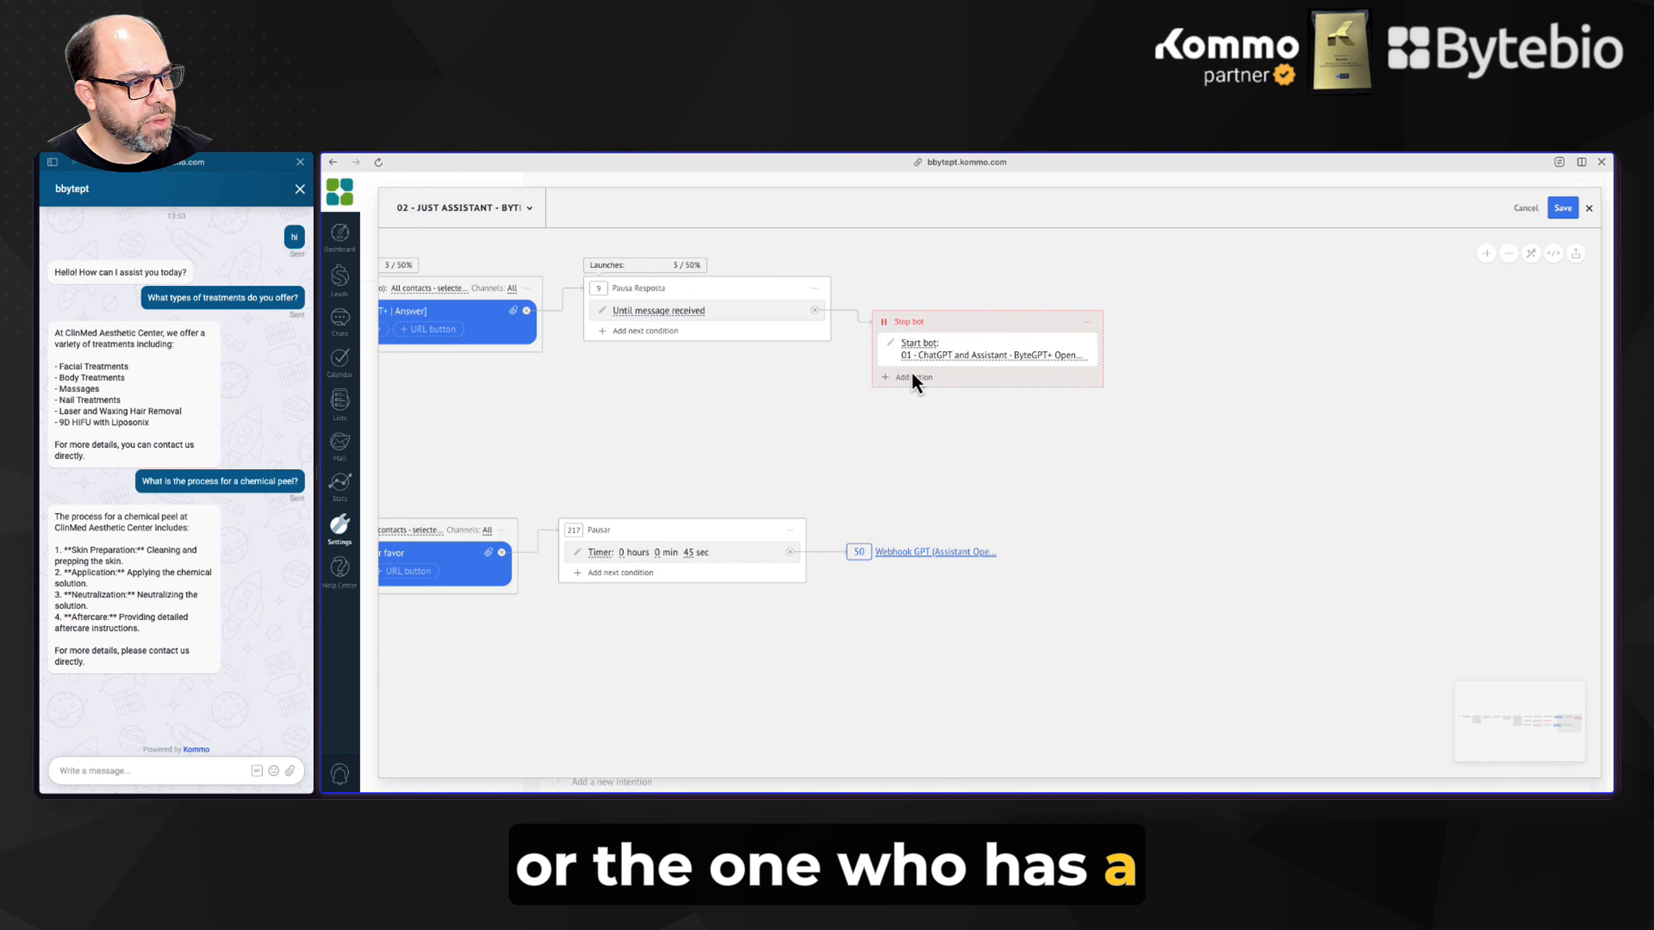
pyautogui.click(955, 360)
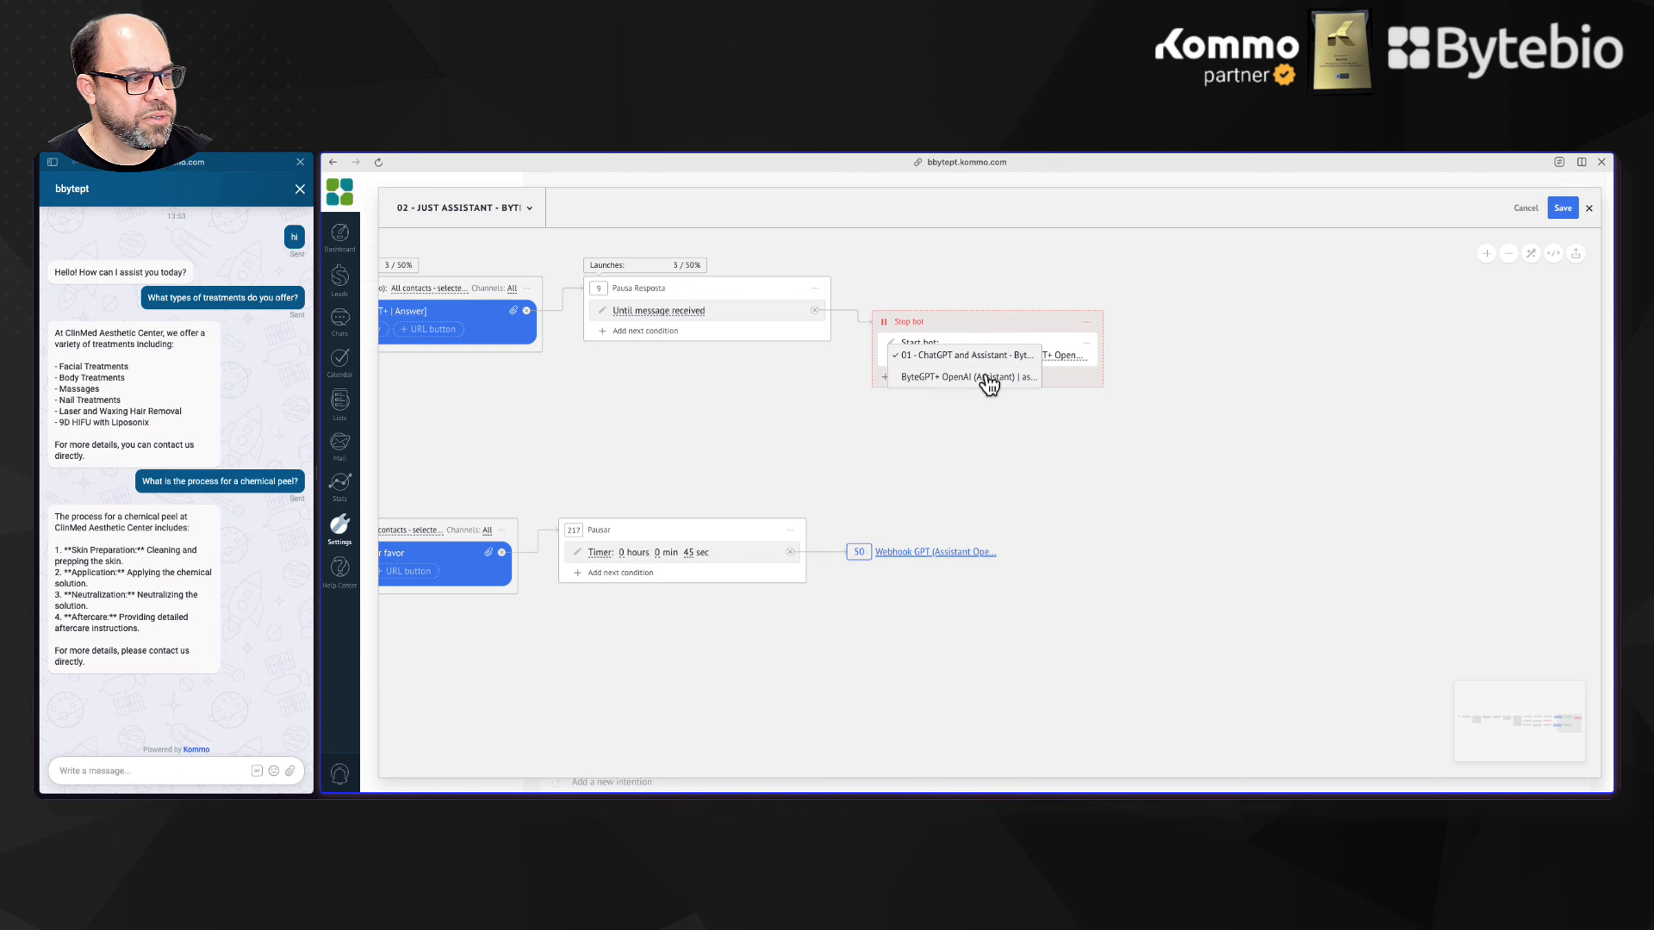
pyautogui.click(1089, 462)
pyautogui.moveTo(1115, 313); pyautogui.dragTo(1264, 375)
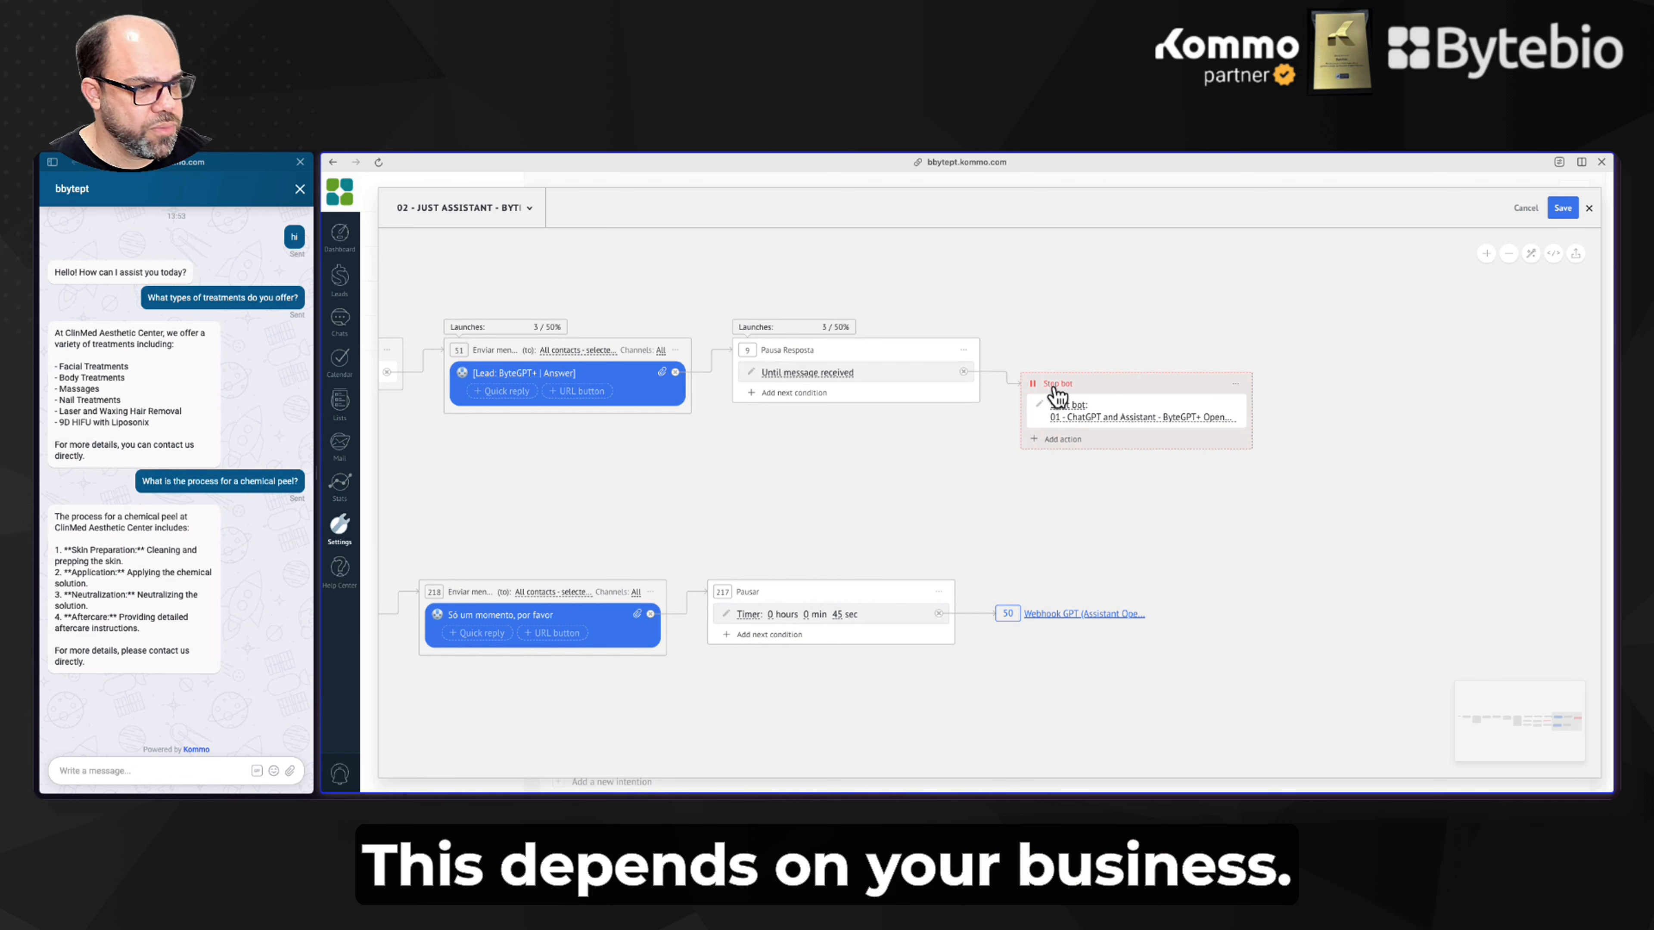
# Step: Remove the Stop bot step, connect Pausa Resposta 9 back to 144: Definir campo, and save the bot
pyautogui.click(963, 374)
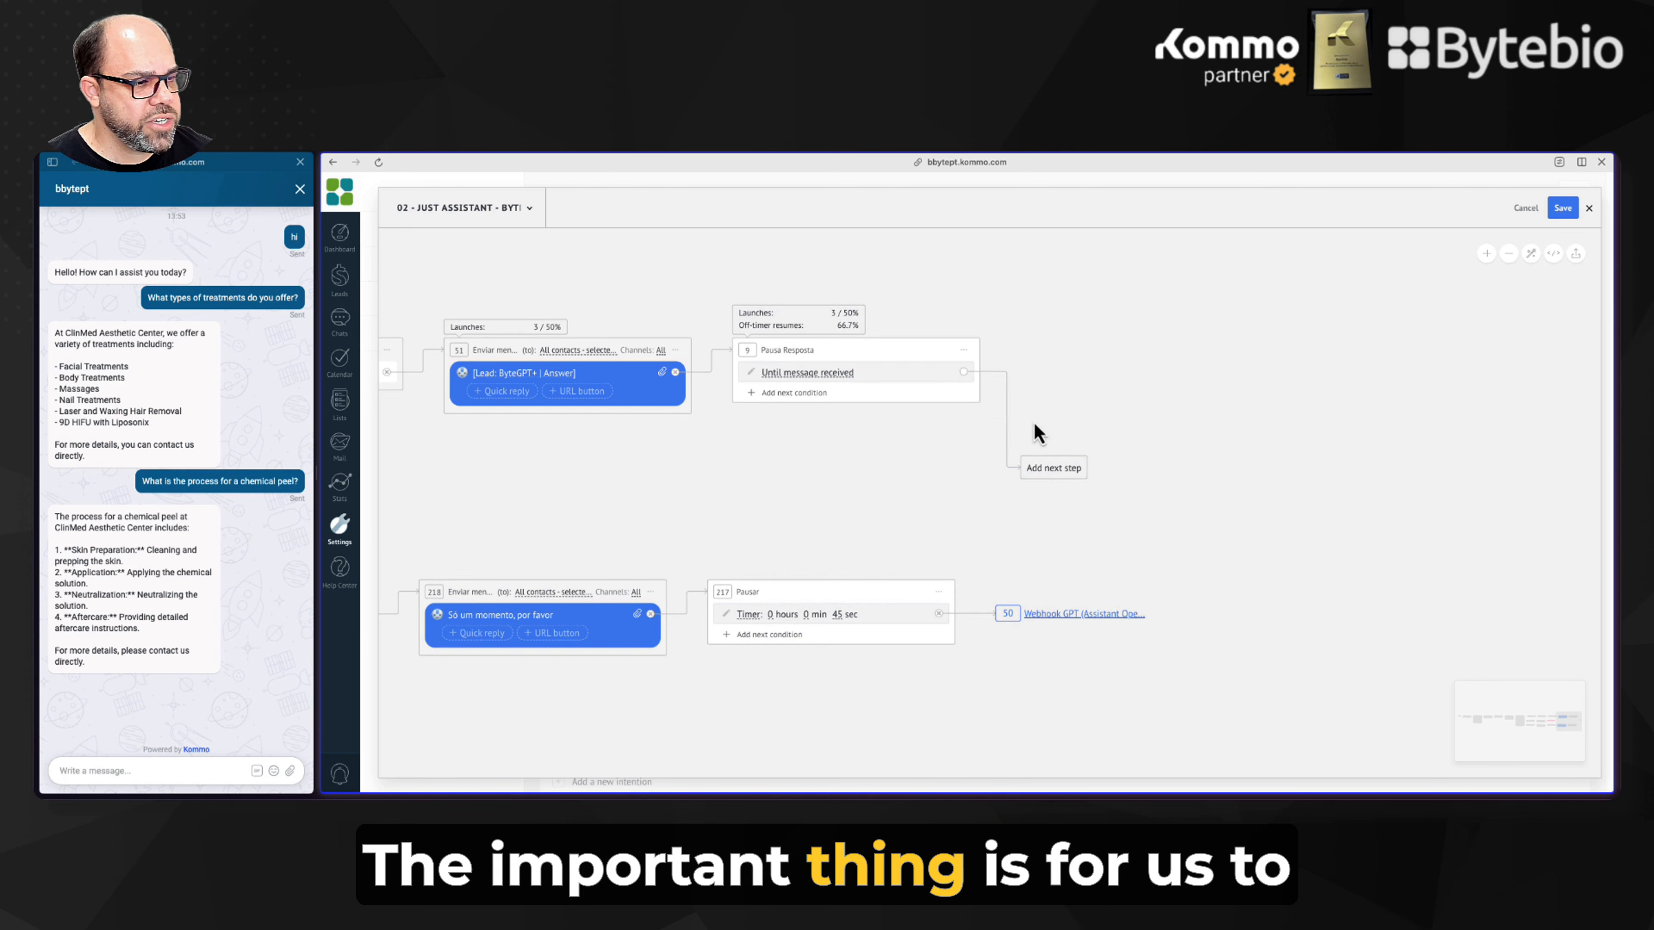
pyautogui.click(1055, 481)
pyautogui.click(1096, 556)
pyautogui.scroll(-3, 1100, 587)
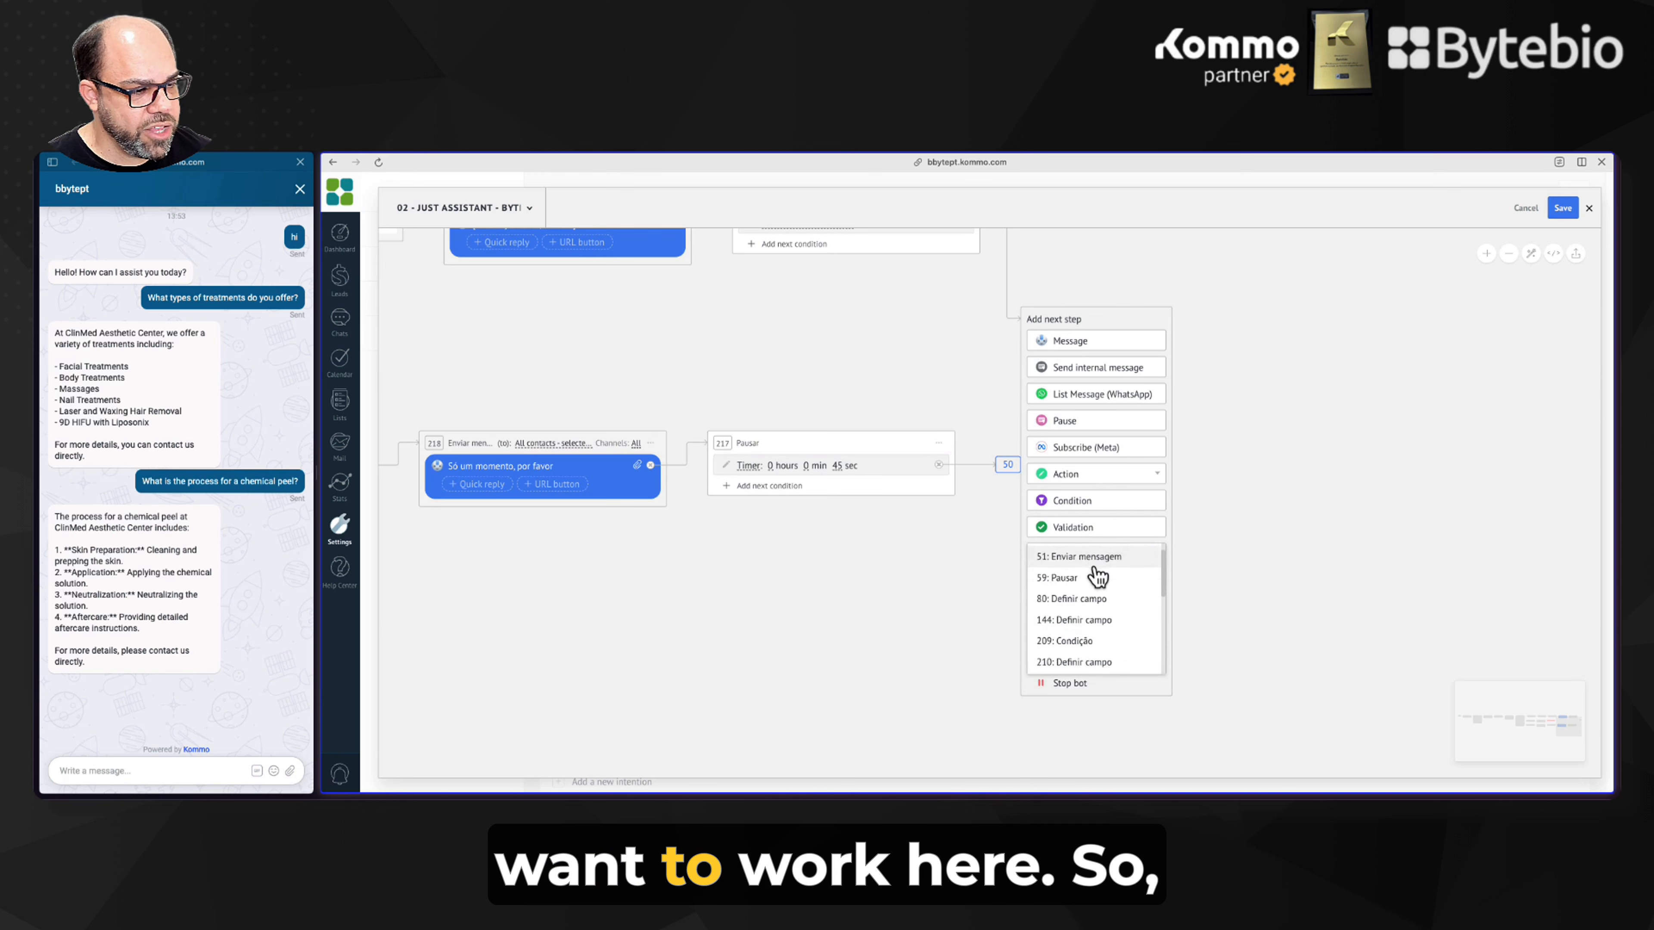
pyautogui.scroll(2, 1100, 596)
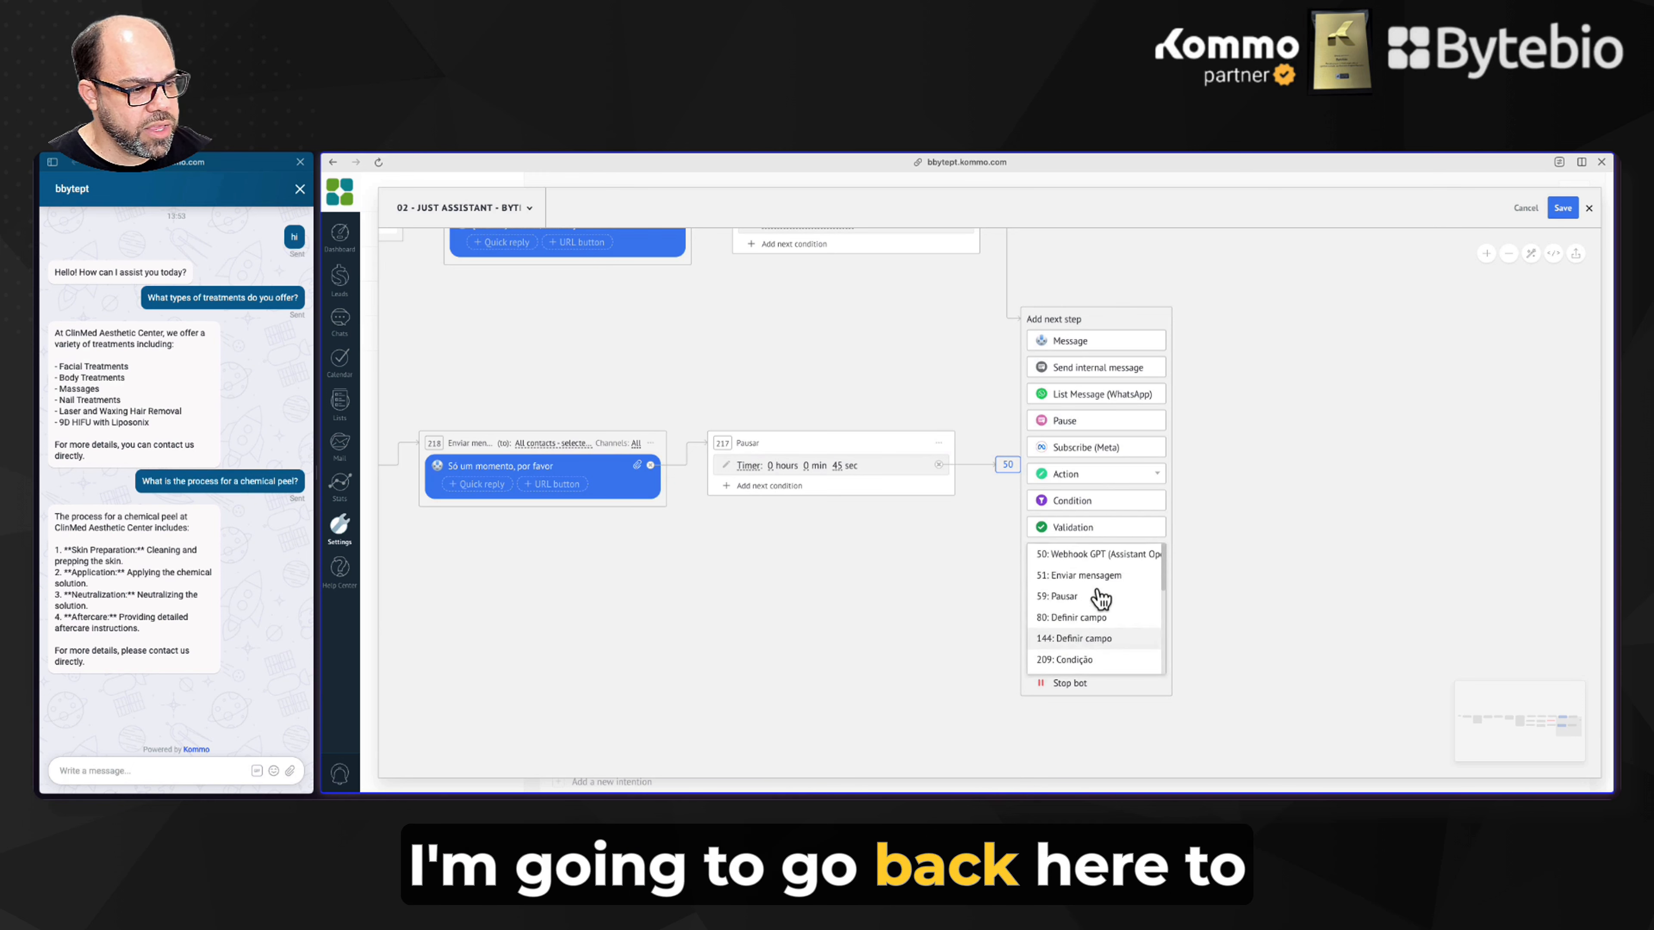
pyautogui.click(1098, 598)
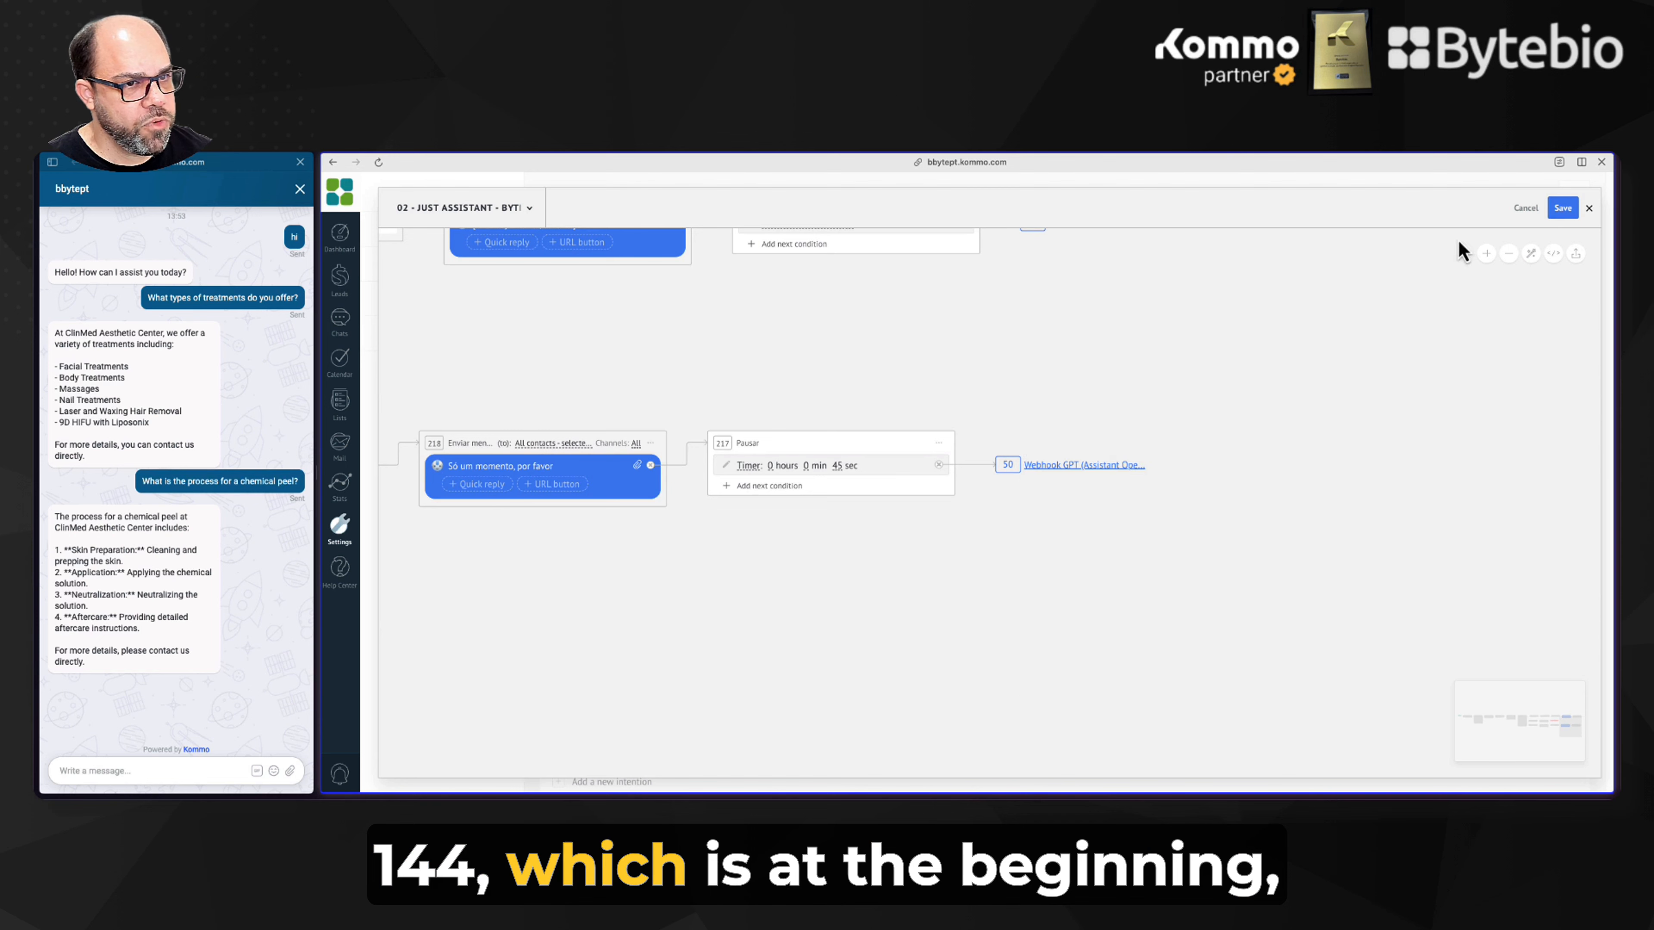
pyautogui.moveTo(800, 343); pyautogui.dragTo(1082, 356)
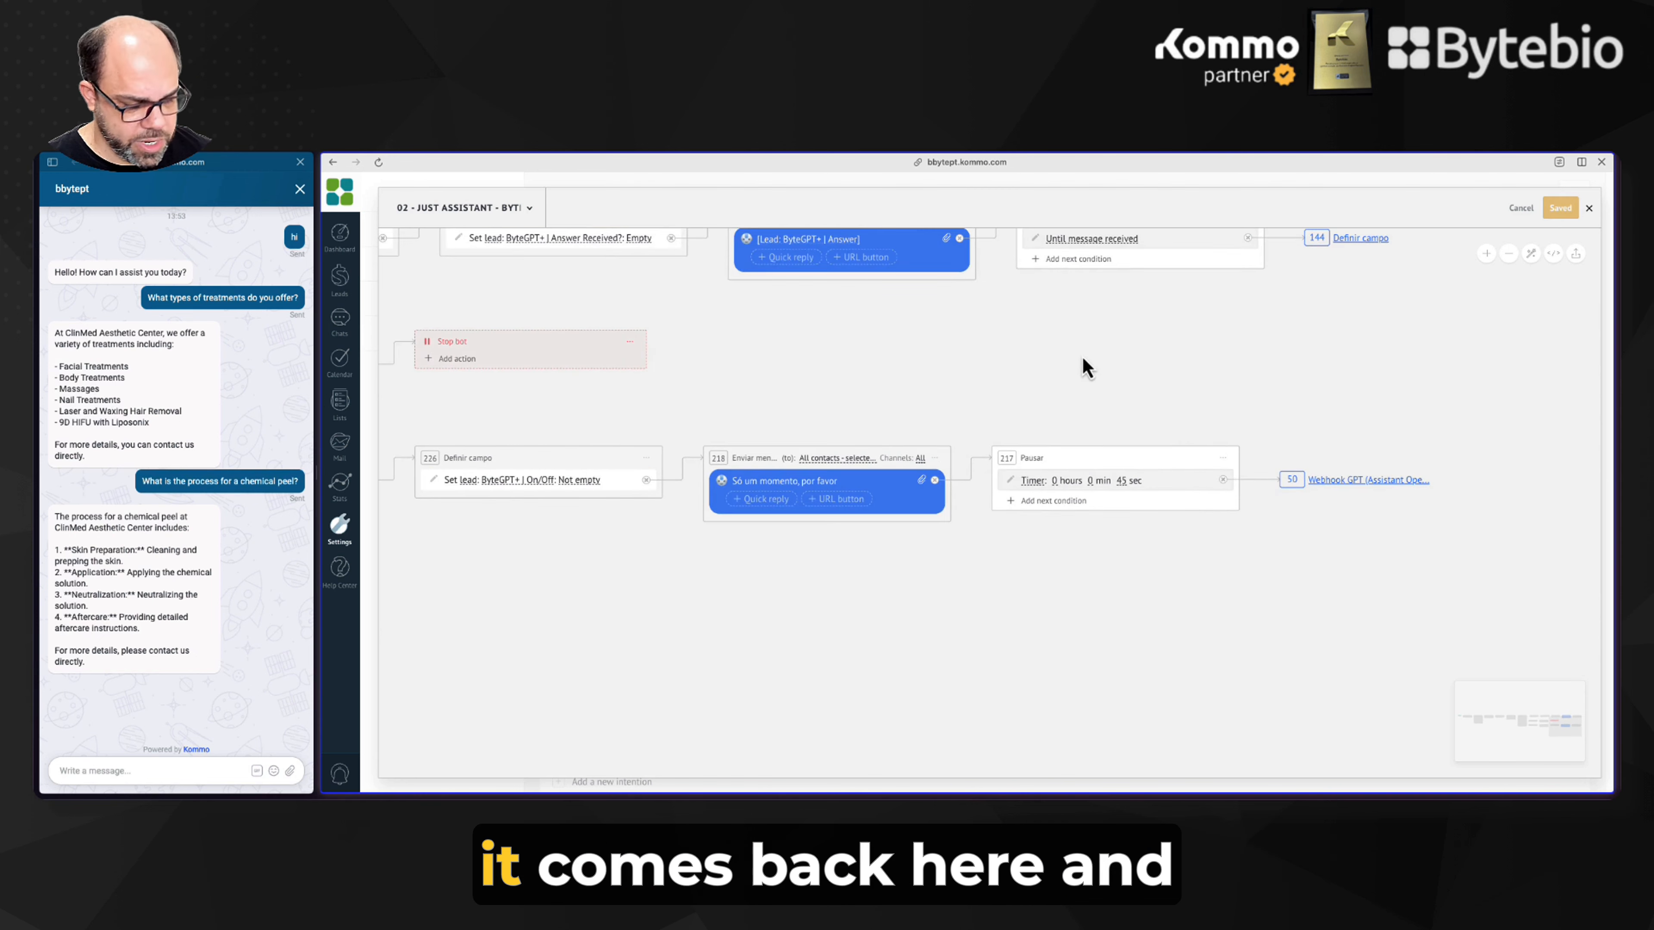
# Step: Review the prompt in Definir campo 210 at the start of the flow and go to the leads pipeline
pyautogui.scroll(-10, 1065, 369)
pyautogui.scroll(10, 686, 400)
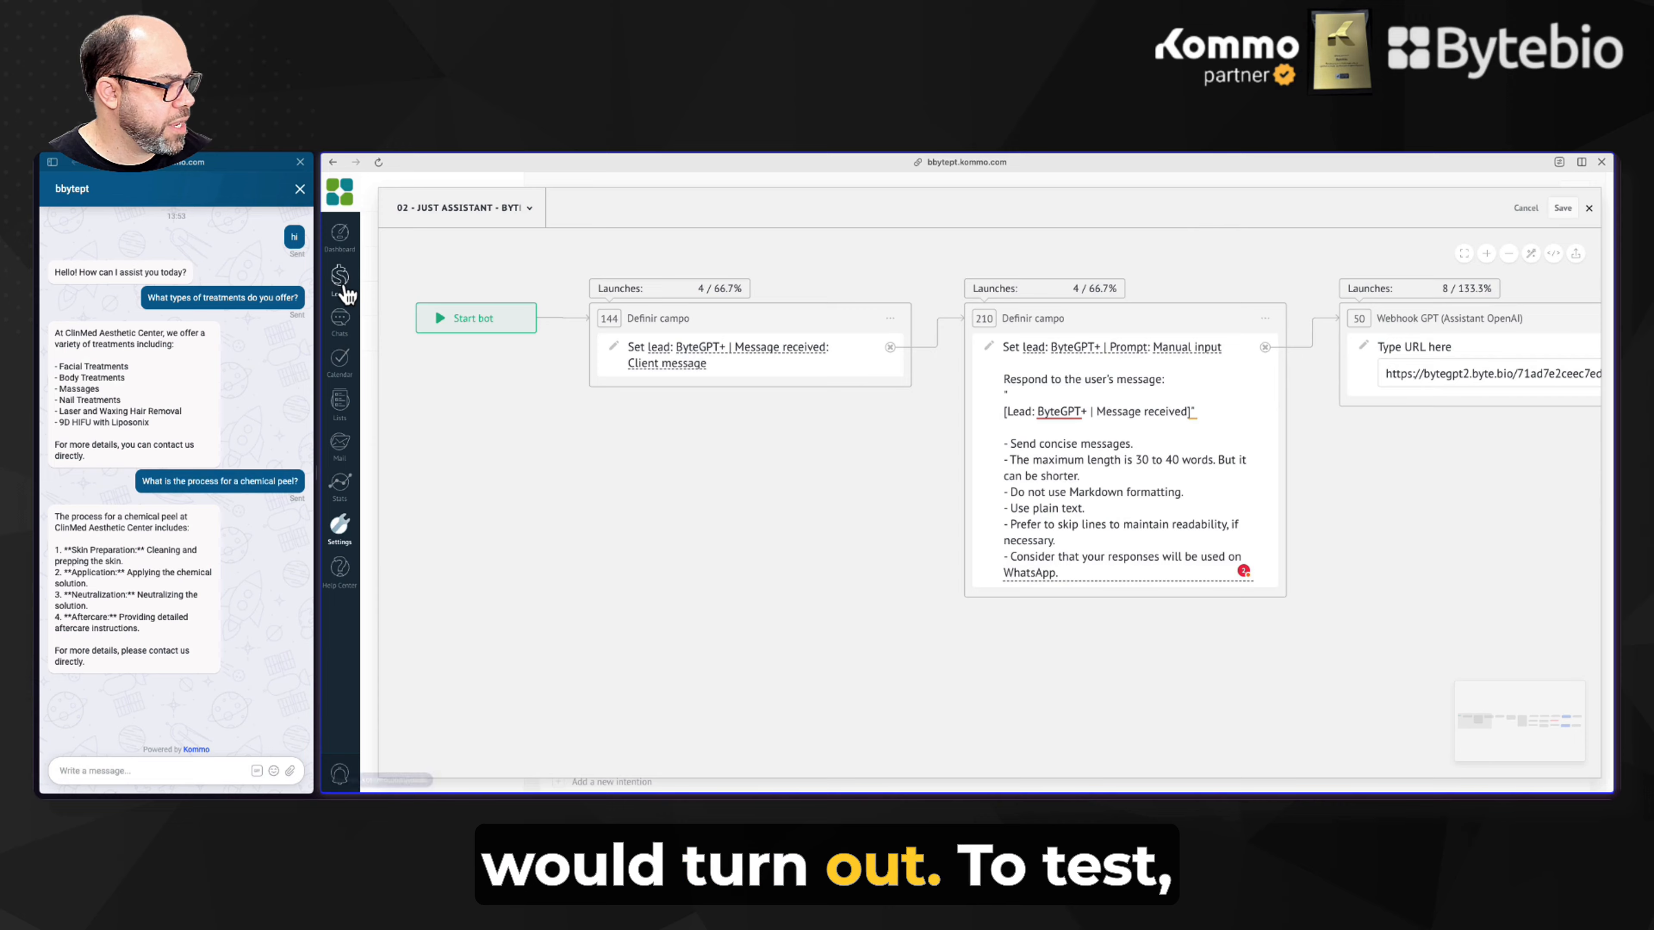
pyautogui.click(339, 276)
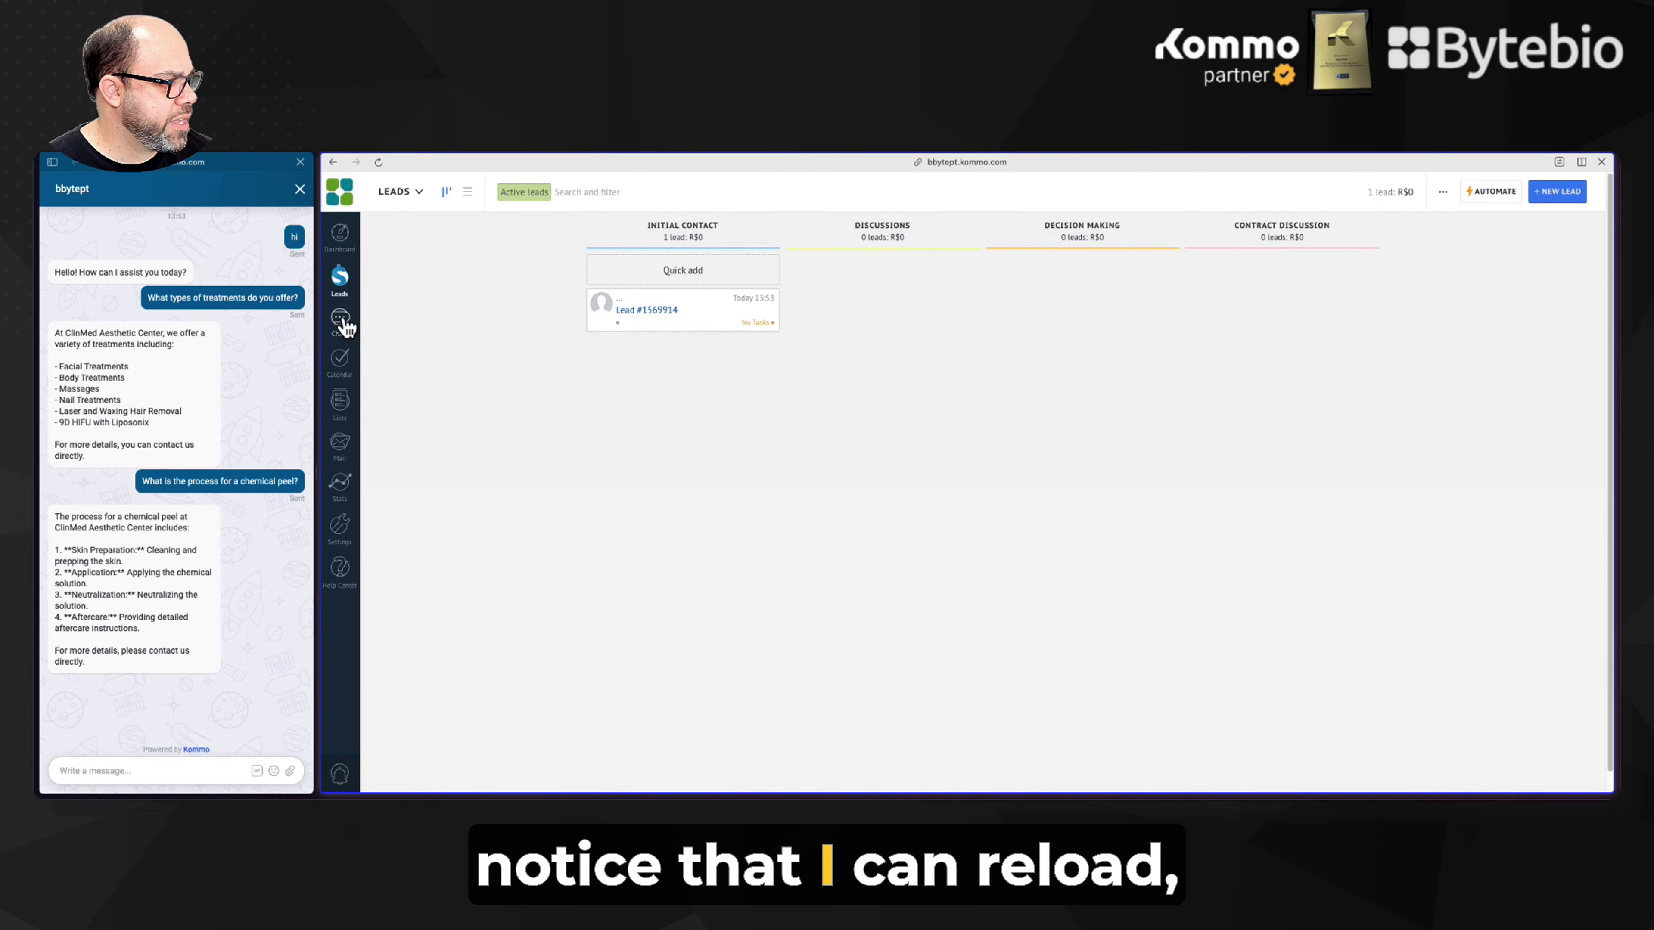
# Step: Open the lead's conversation in the chat inbox and stop its active 02 - Just Assistant bot
pyautogui.click(339, 319)
pyautogui.click(500, 292)
pyautogui.moveTo(1585, 721)
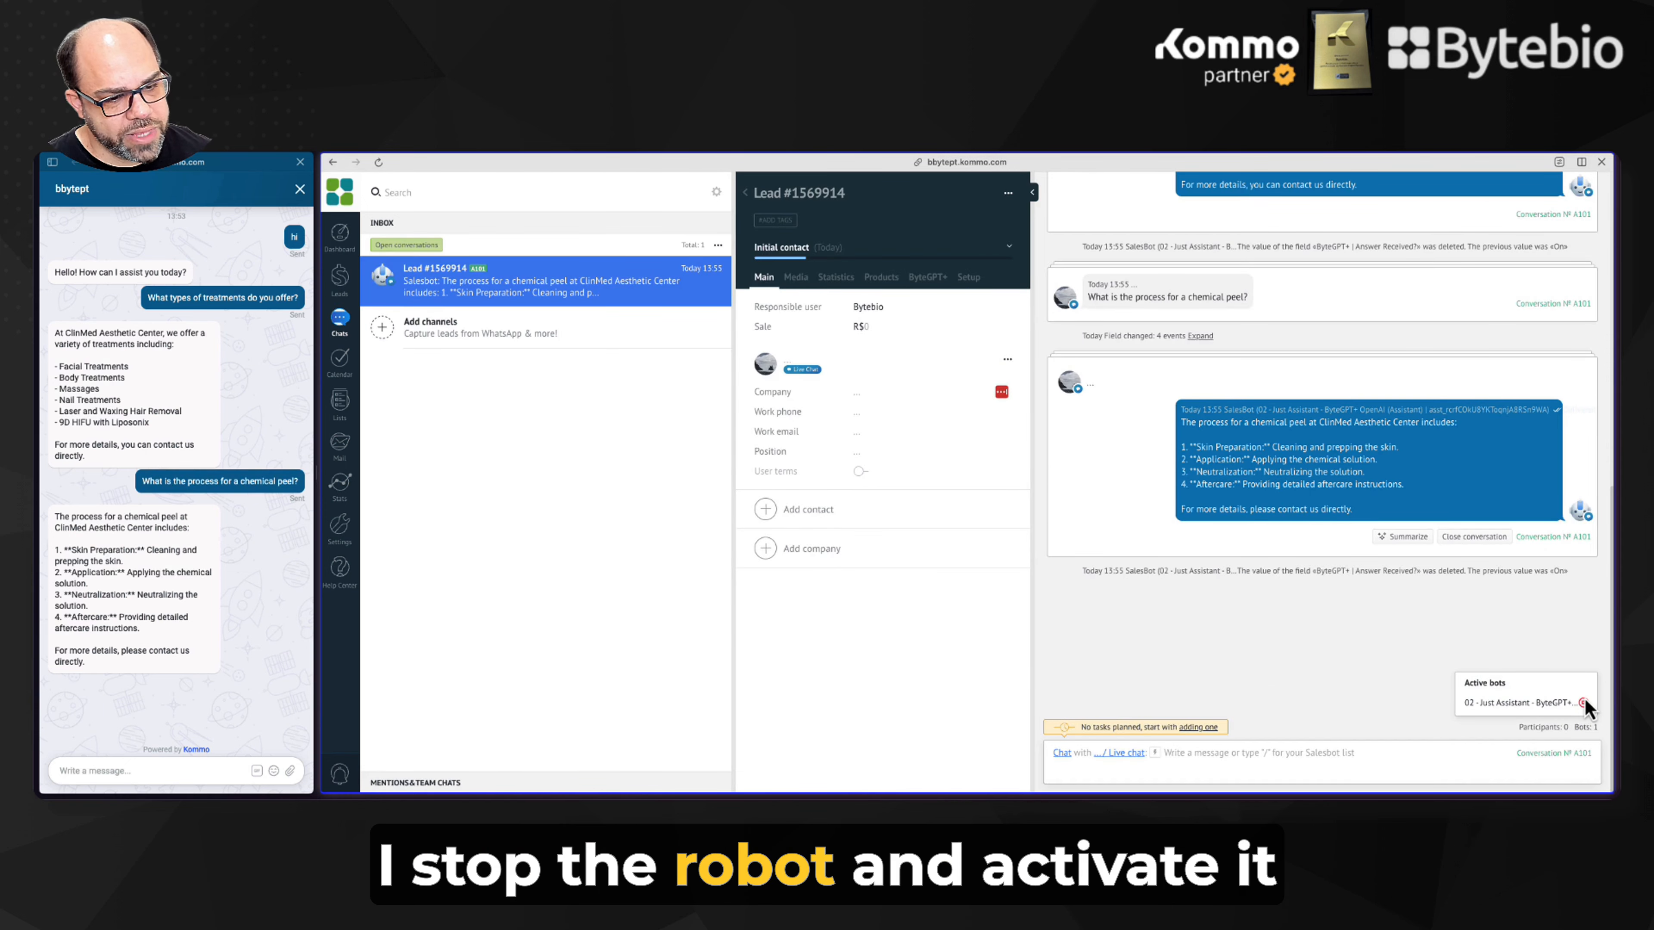
pyautogui.click(1583, 703)
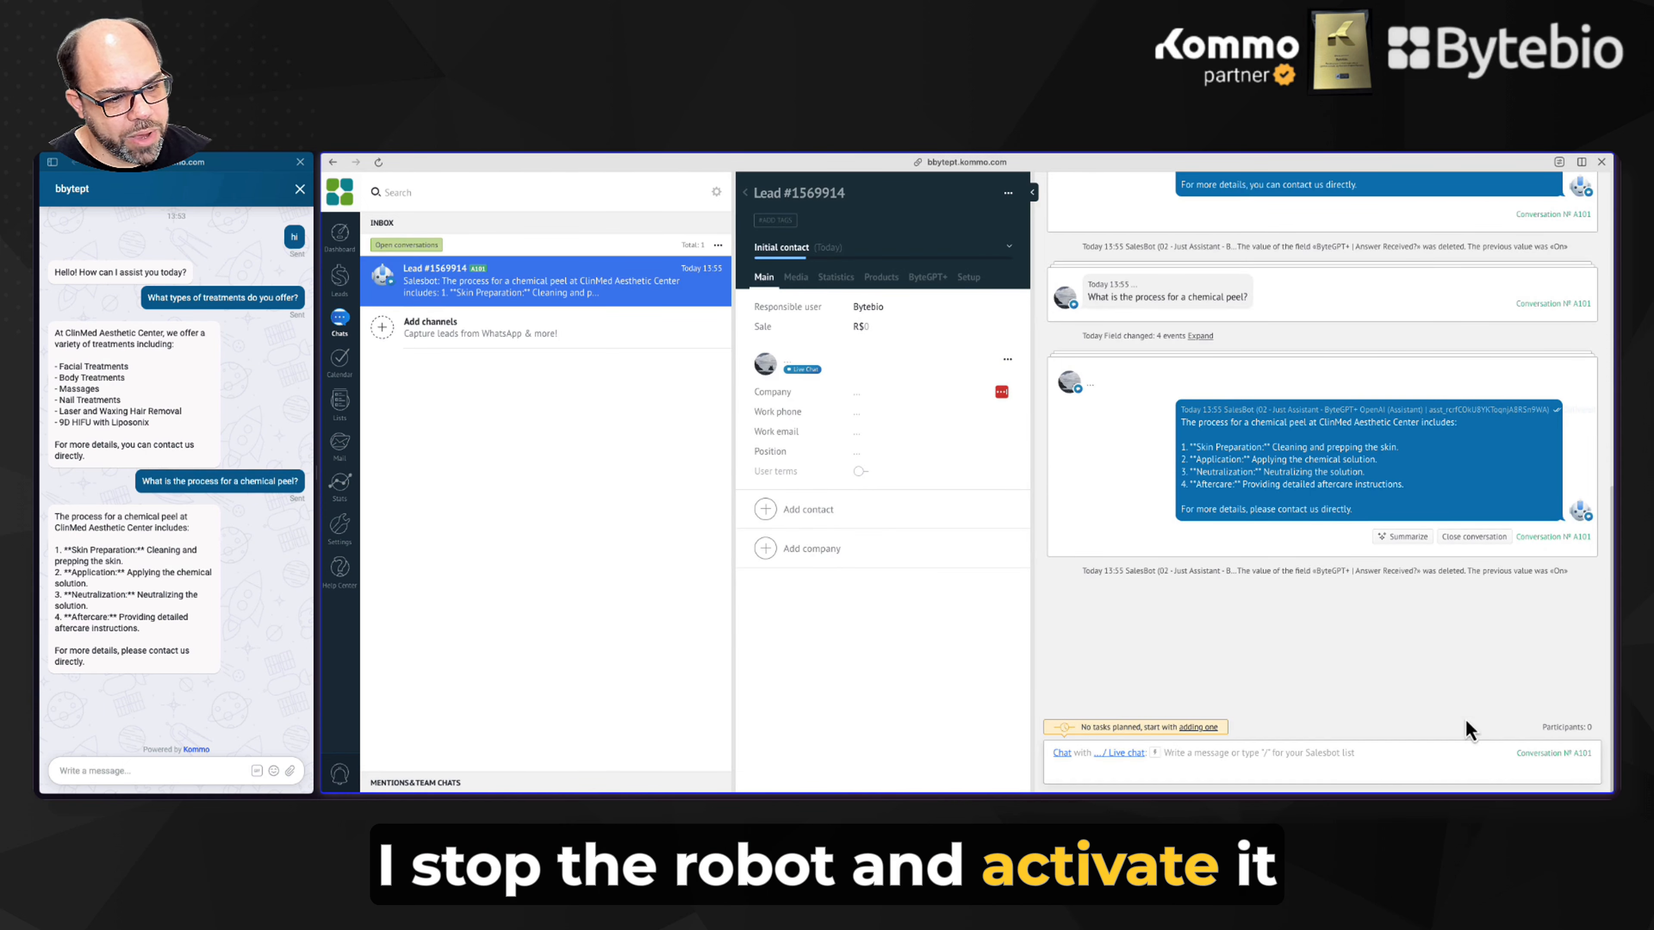
# Step: Run the bot 02 - Just Assistant - ByteGPT+ OpenAI (Assistant) in the lead's chat and display the lead's ByteGPT+ fields
pyautogui.click(1155, 752)
pyautogui.click(1230, 742)
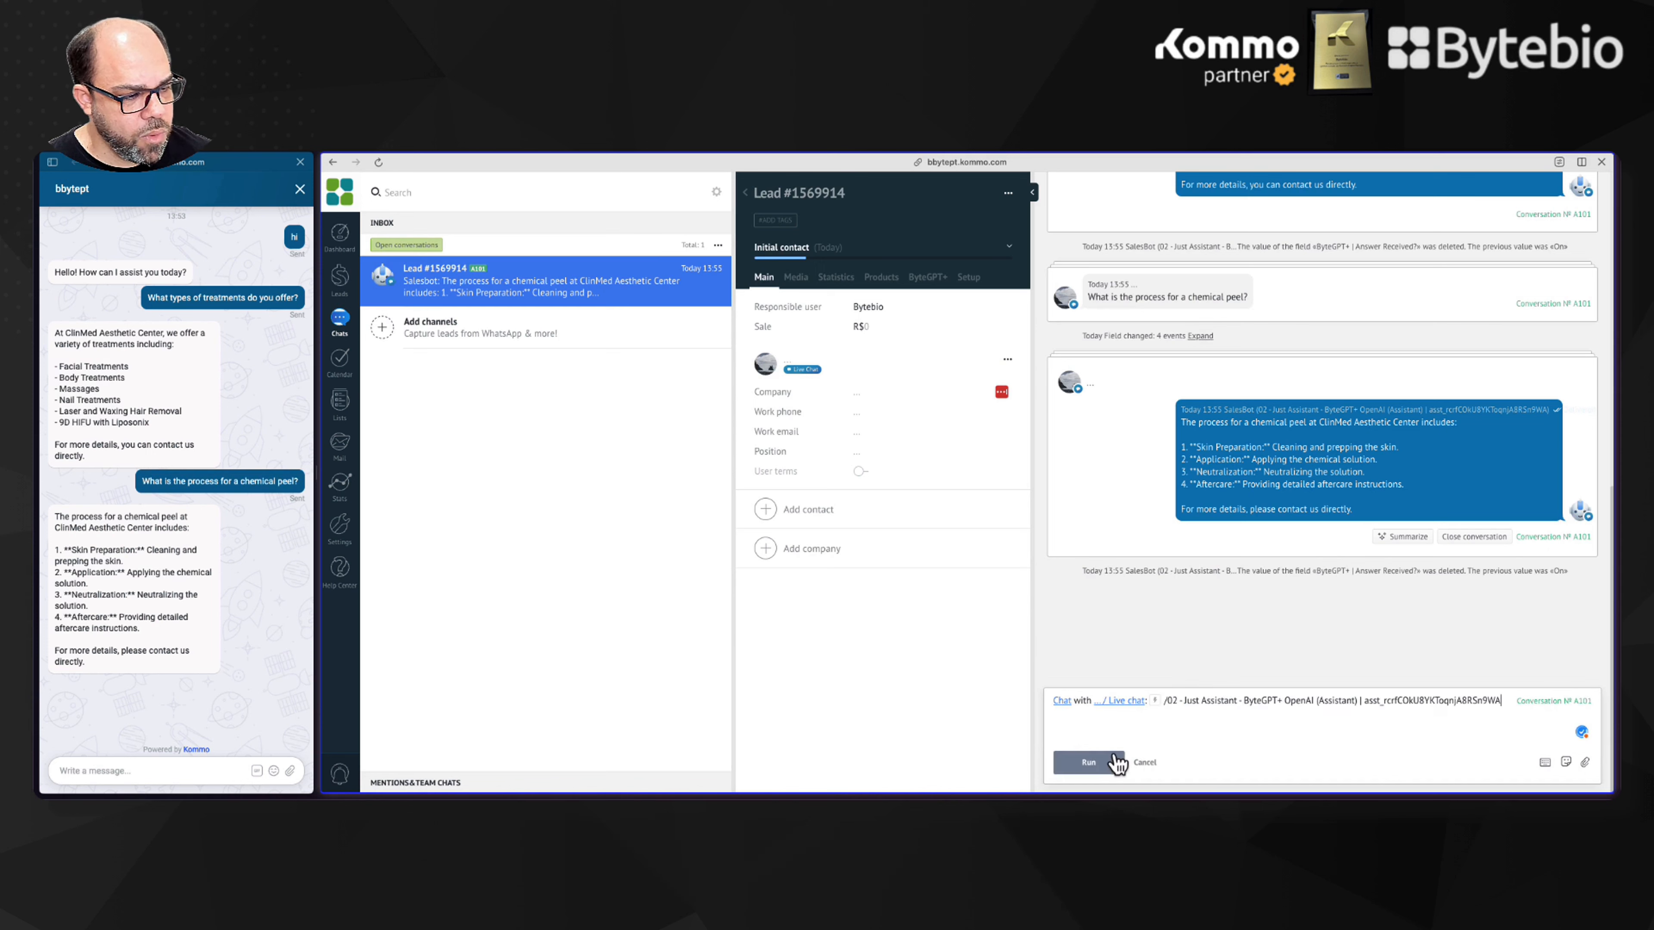
pyautogui.click(1110, 769)
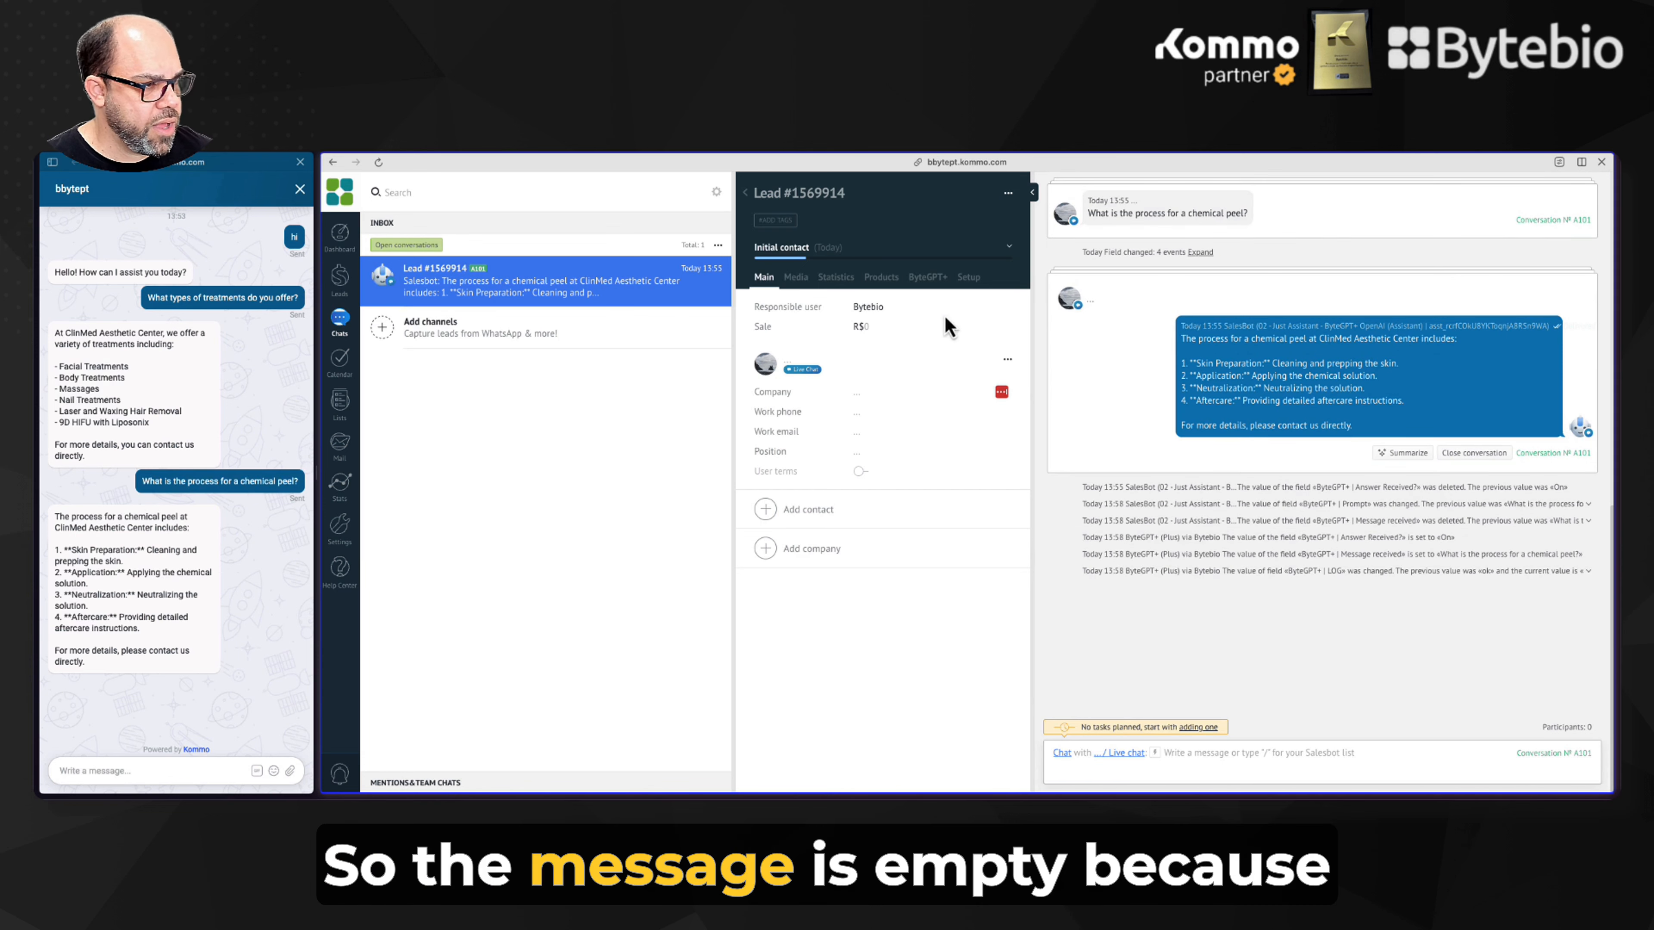
pyautogui.click(925, 278)
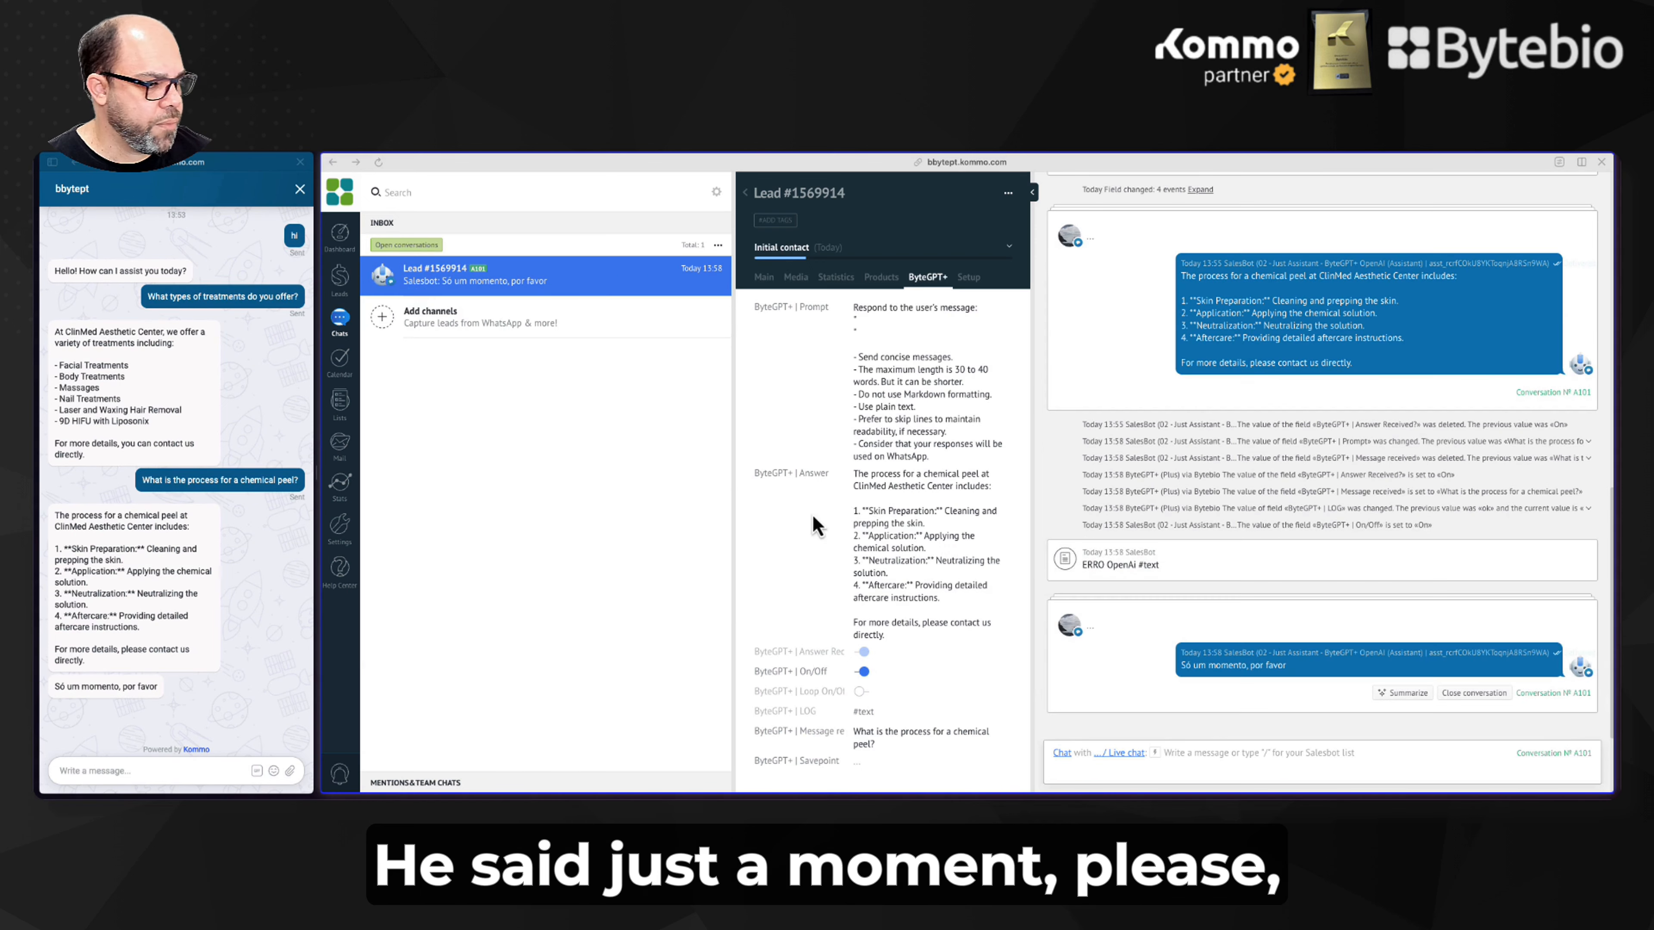
pyautogui.click(183, 771)
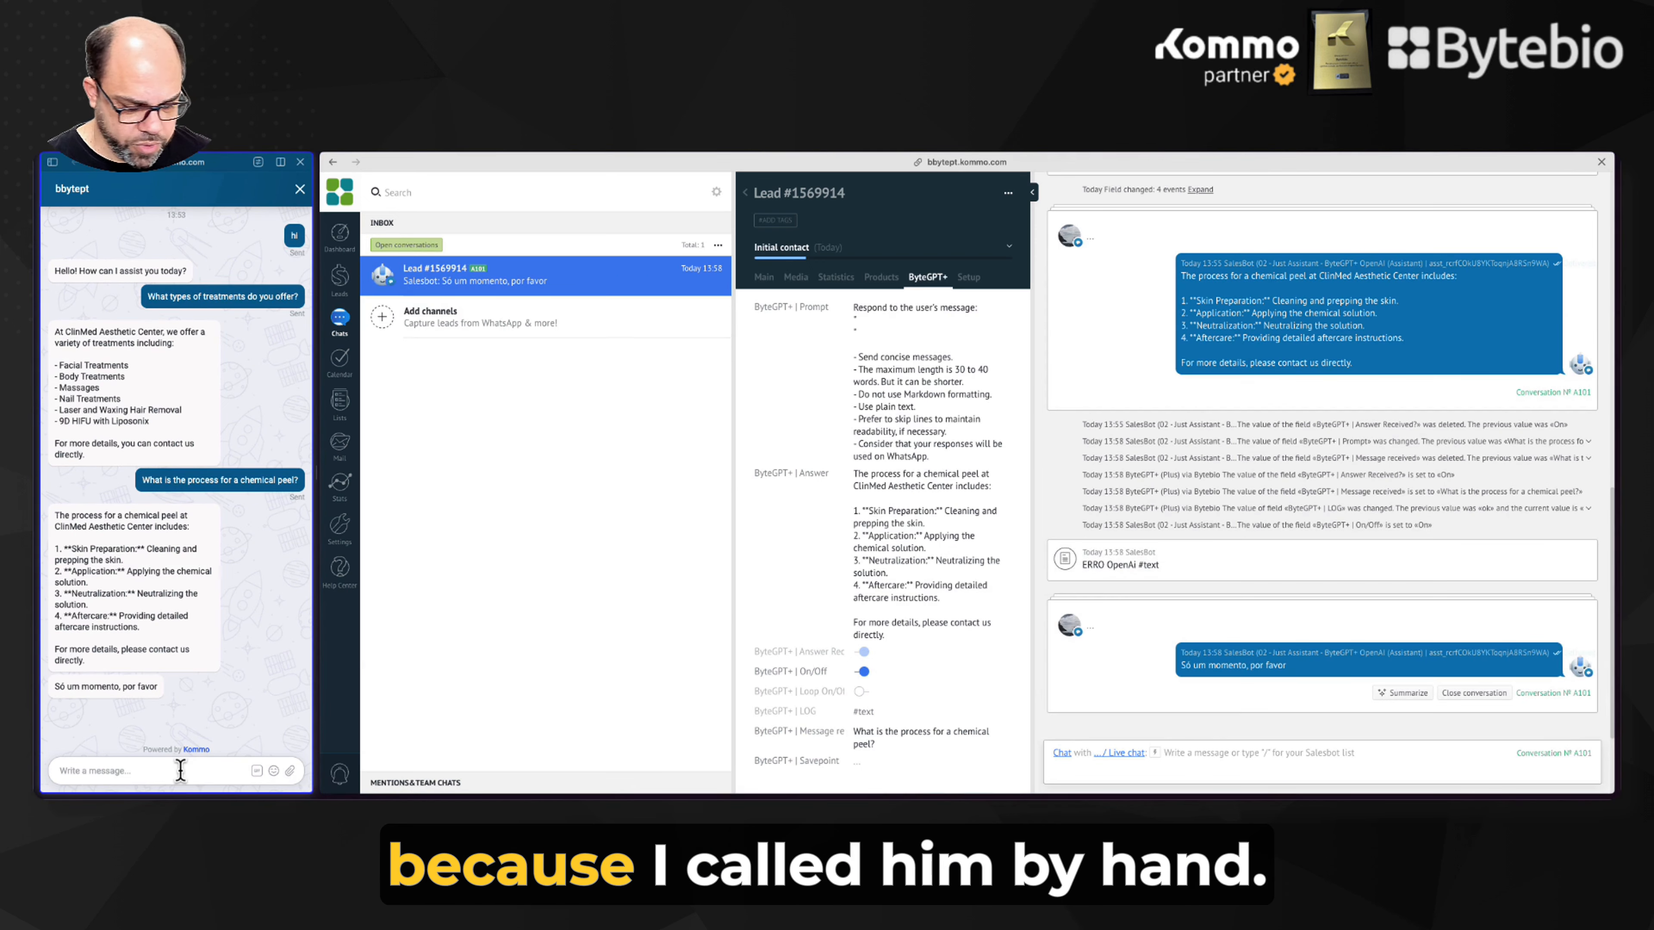
pyautogui.write('- Send concise messages. - The maximum length is 30 to 40 words. But it can be shorter. - Do not use Markdown formatting. - Use plain text. - Prefer to skip lines to maintain readability, if necessary. - Consider that your responses will be used on WhatsApp.')
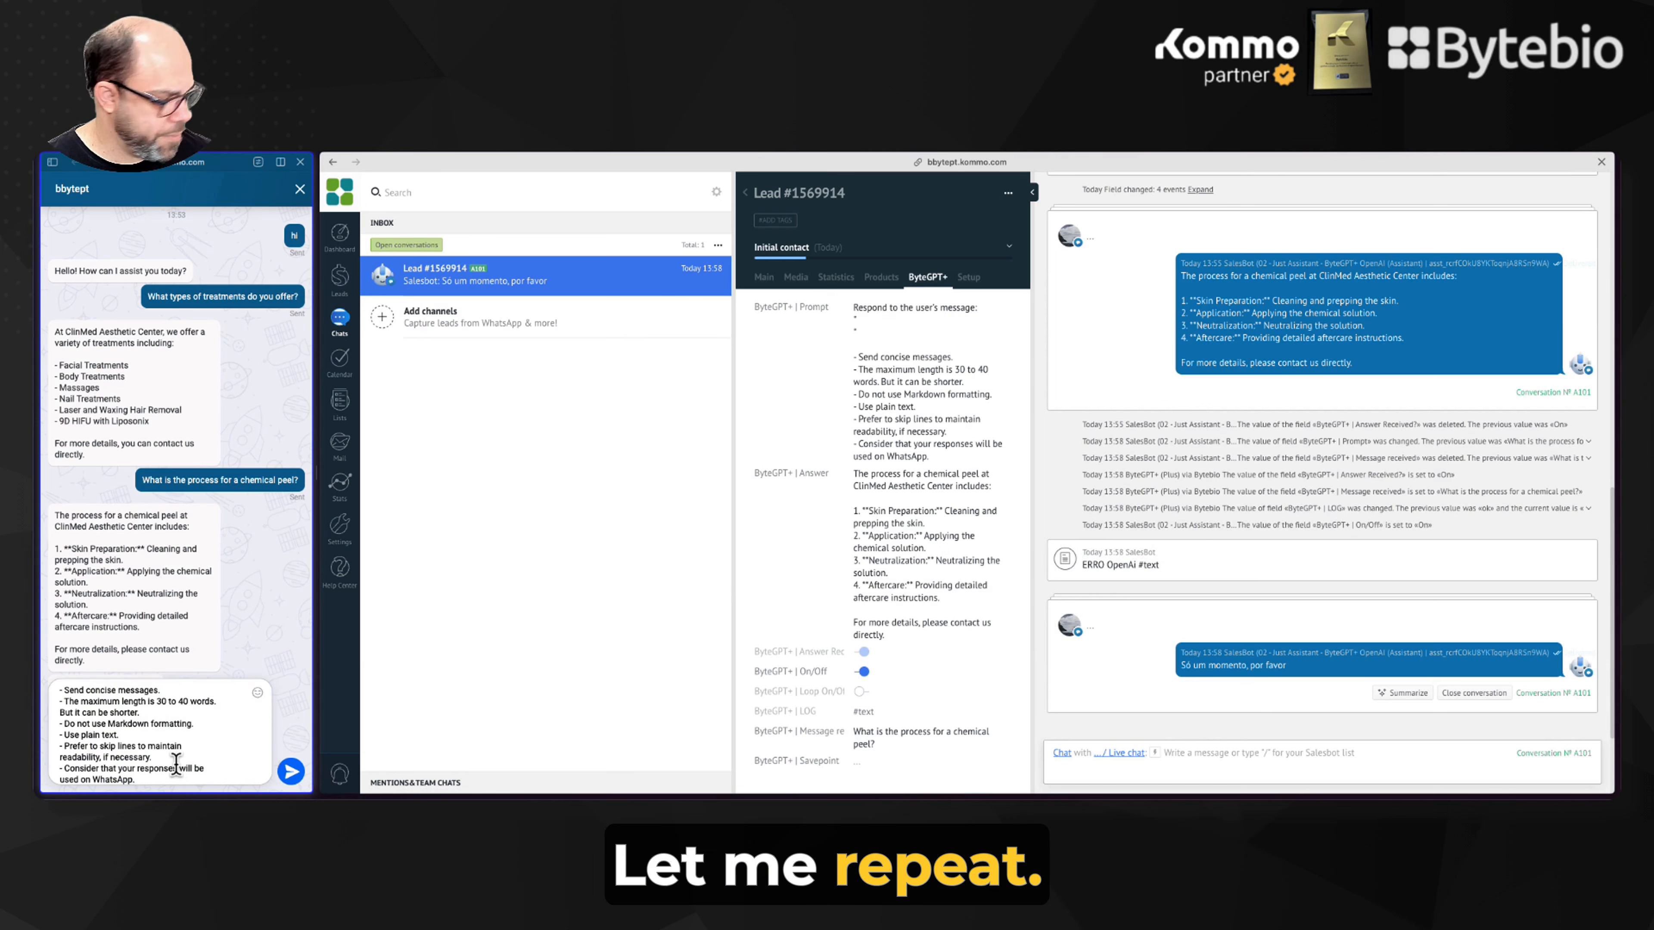
pyautogui.hotkey('ctrl', 'a')
pyautogui.press('BackSpace')
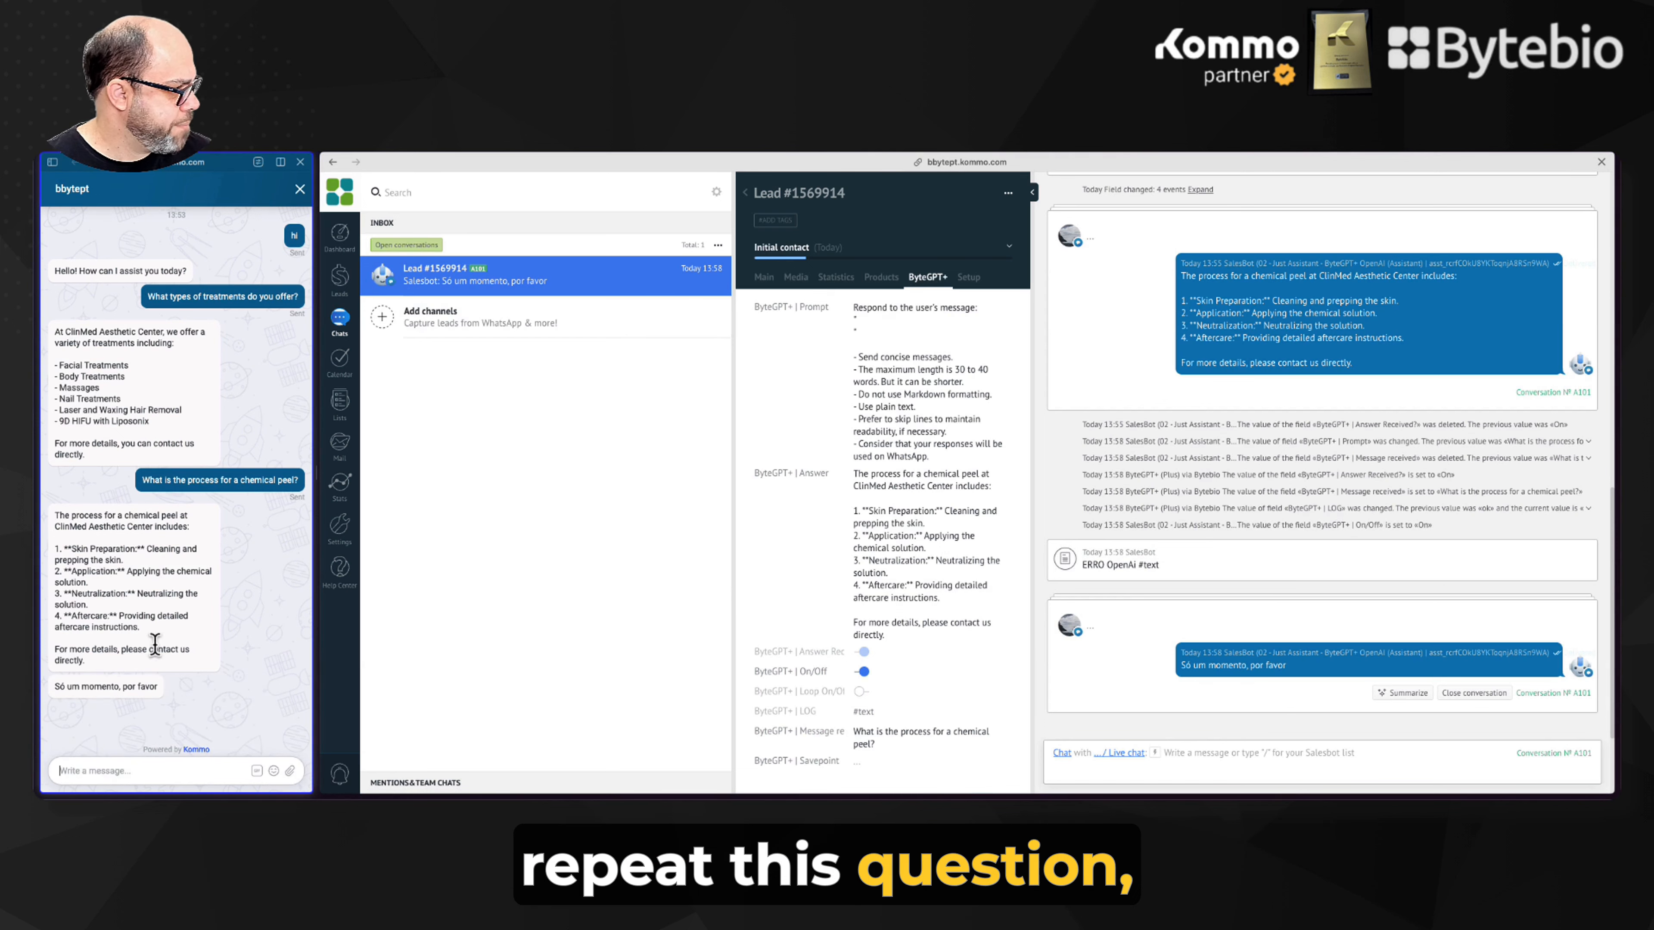
# Step: Copy the earlier question "What is the process for a chemical peel?" and send it again in the live chat
pyautogui.tripleClick(178, 480)
pyautogui.hotkey('ctrl', 'c')
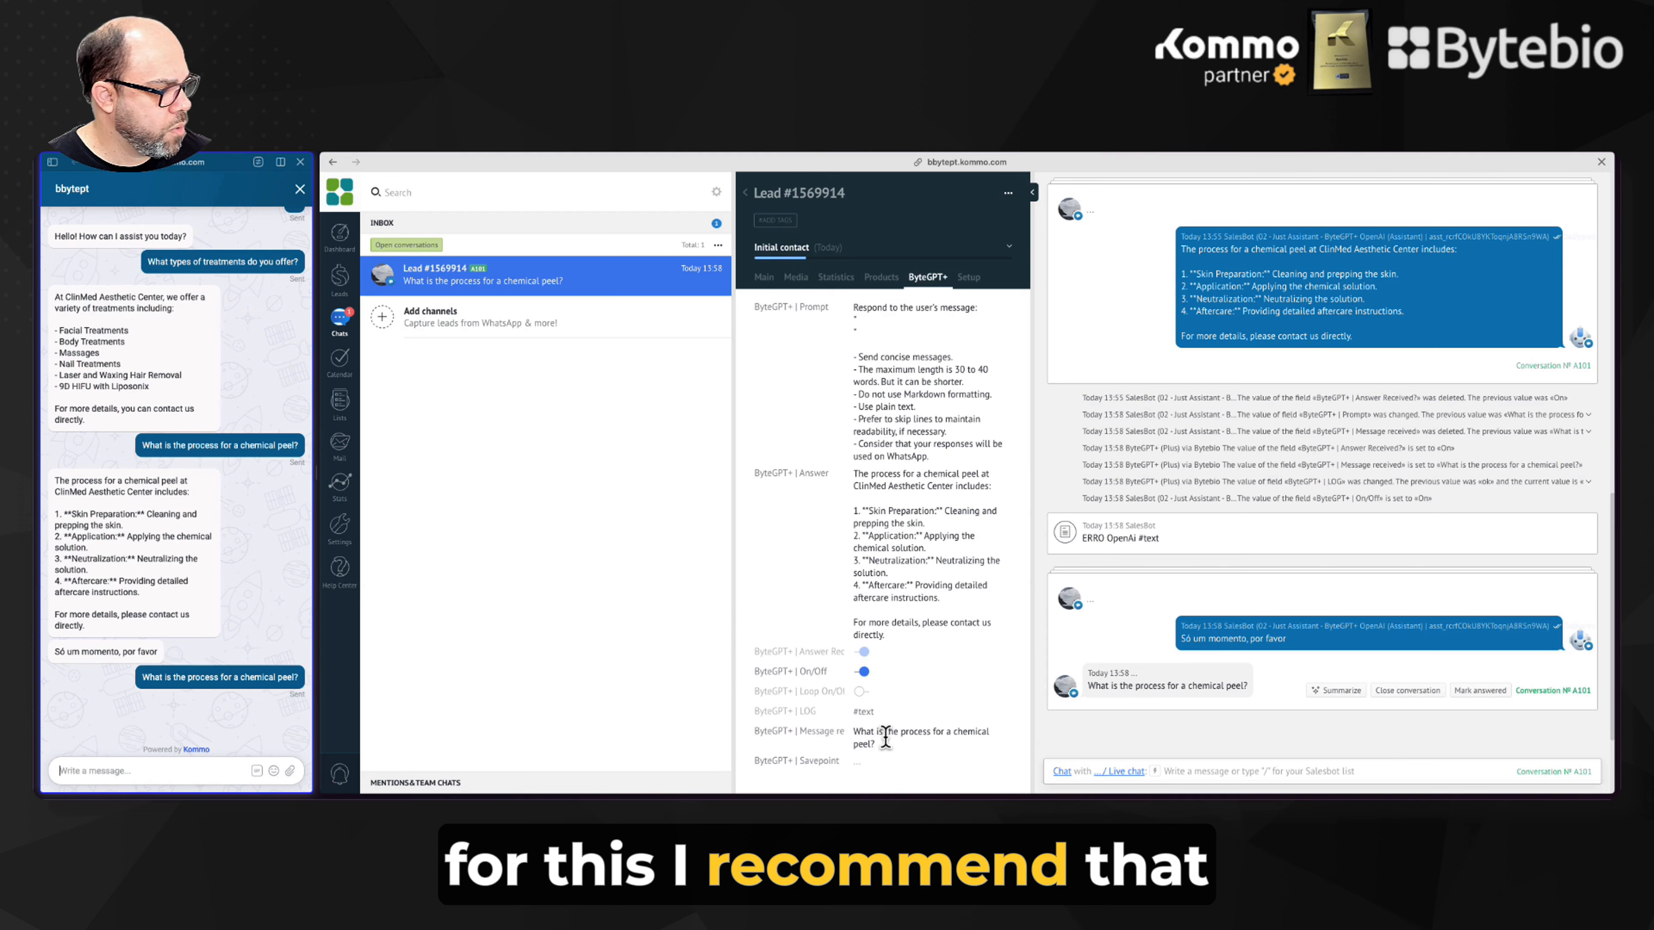
# Step: Delete the test lead from its open lead card and confirm the deletion
pyautogui.click(1008, 193)
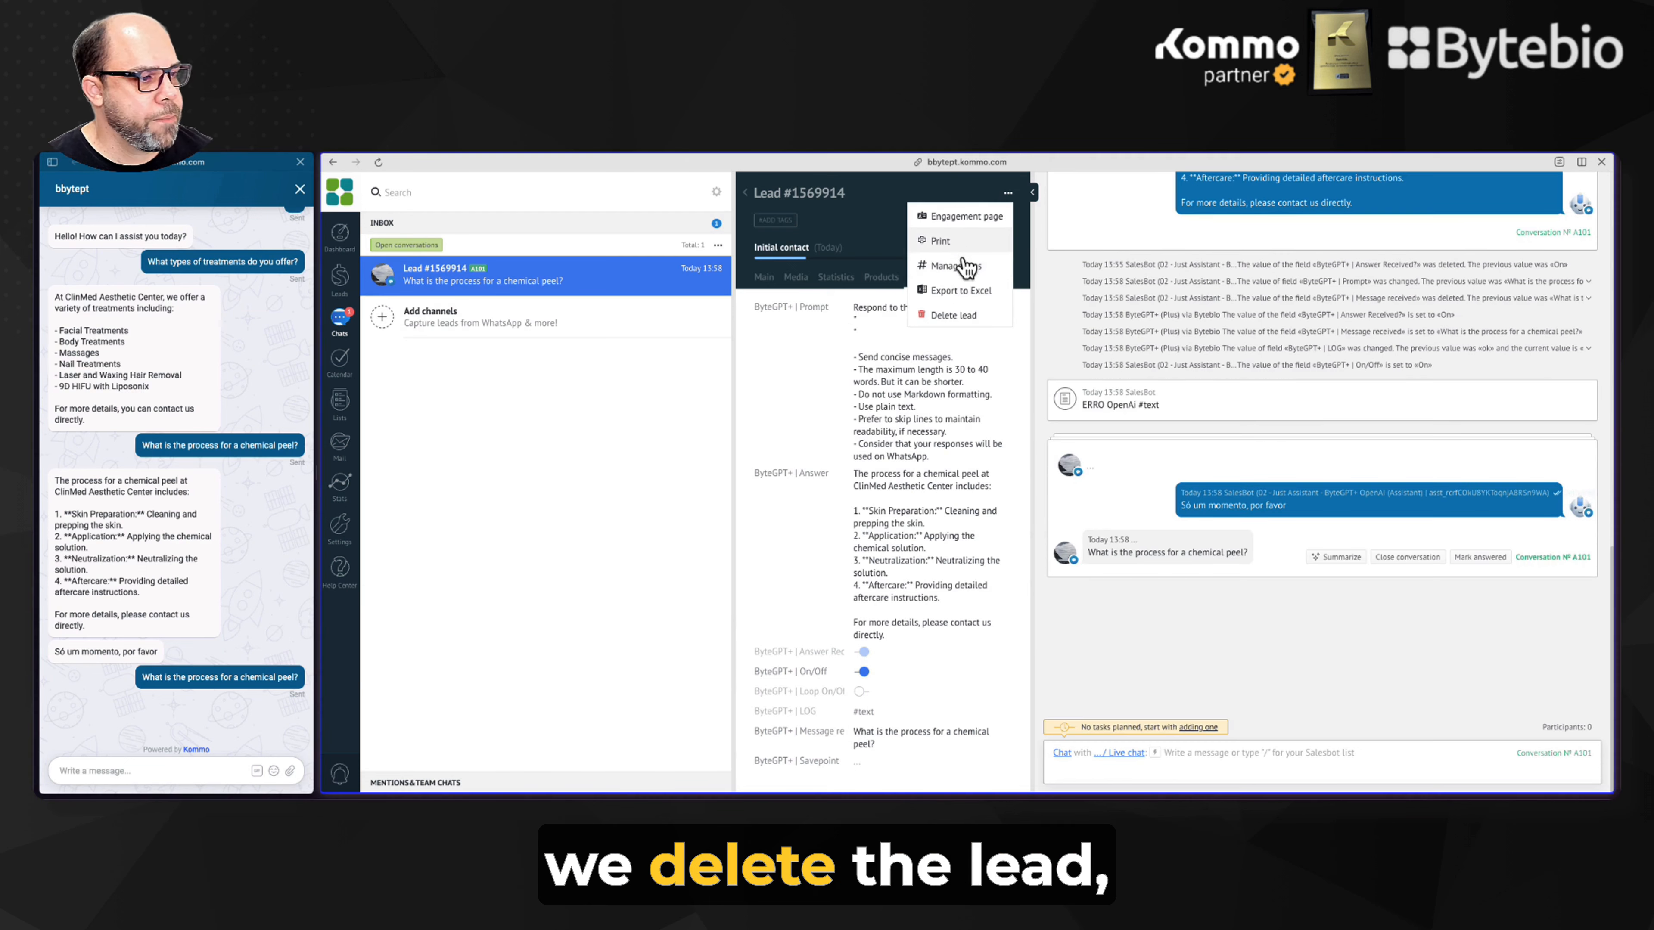
pyautogui.click(972, 319)
pyautogui.click(890, 531)
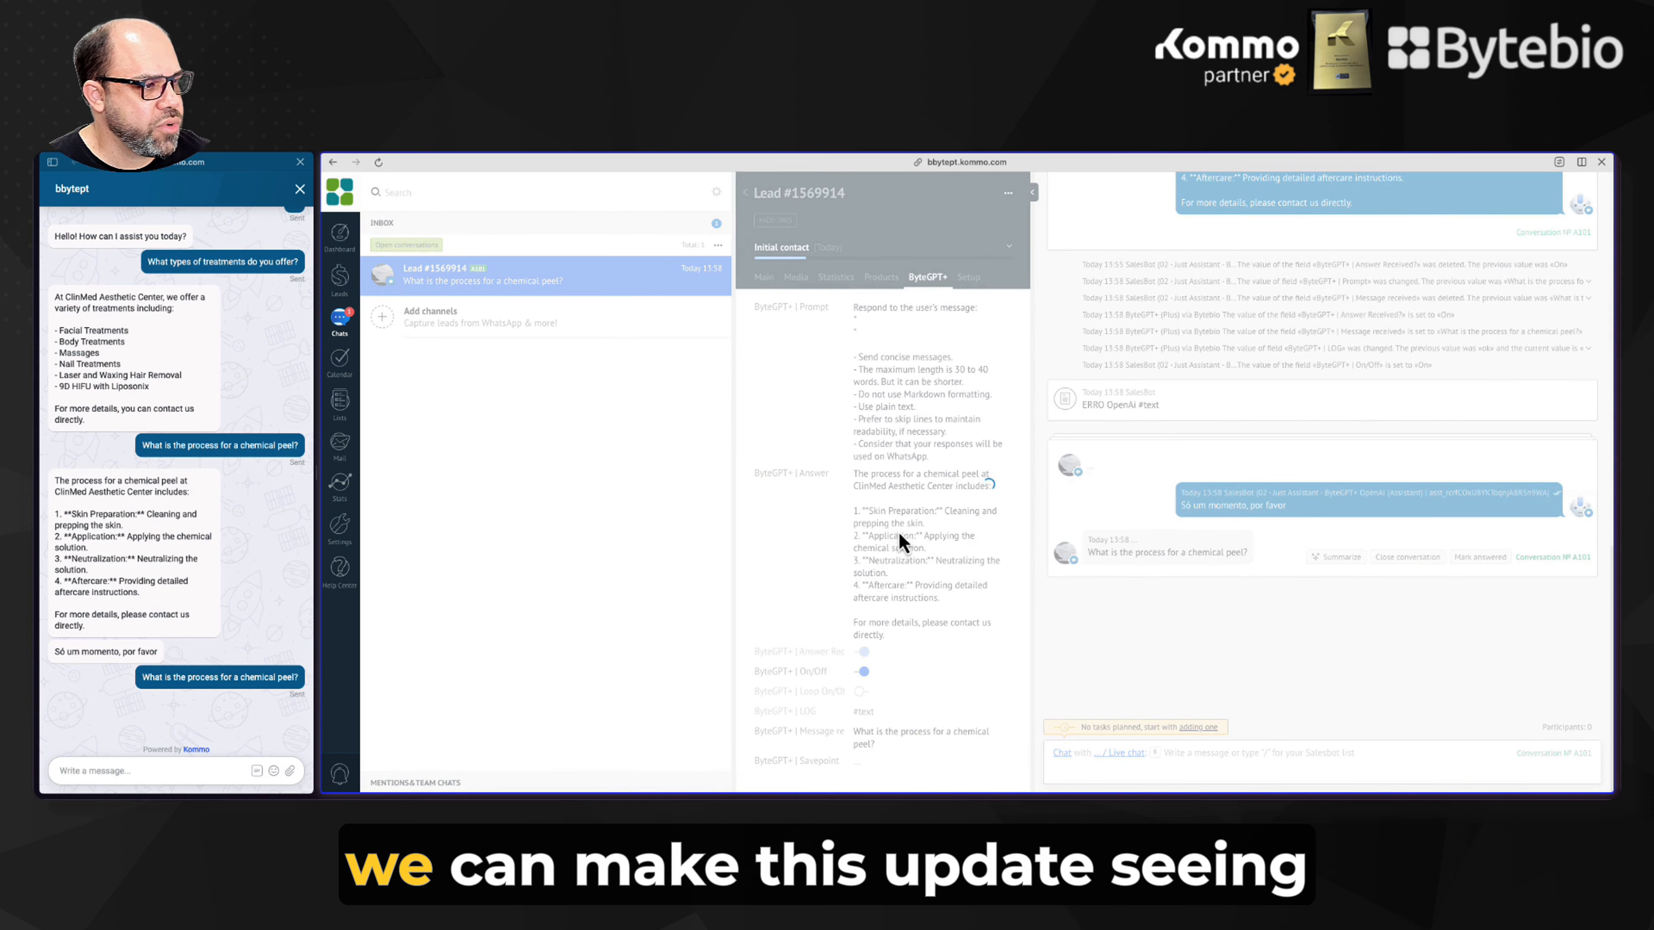
# Step: Send "What is the process for a chemical peel?" from the customer live chat to start a fresh lead
pyautogui.click(130, 770)
pyautogui.hotkey('ctrl', 'v')
pyautogui.press('Return')
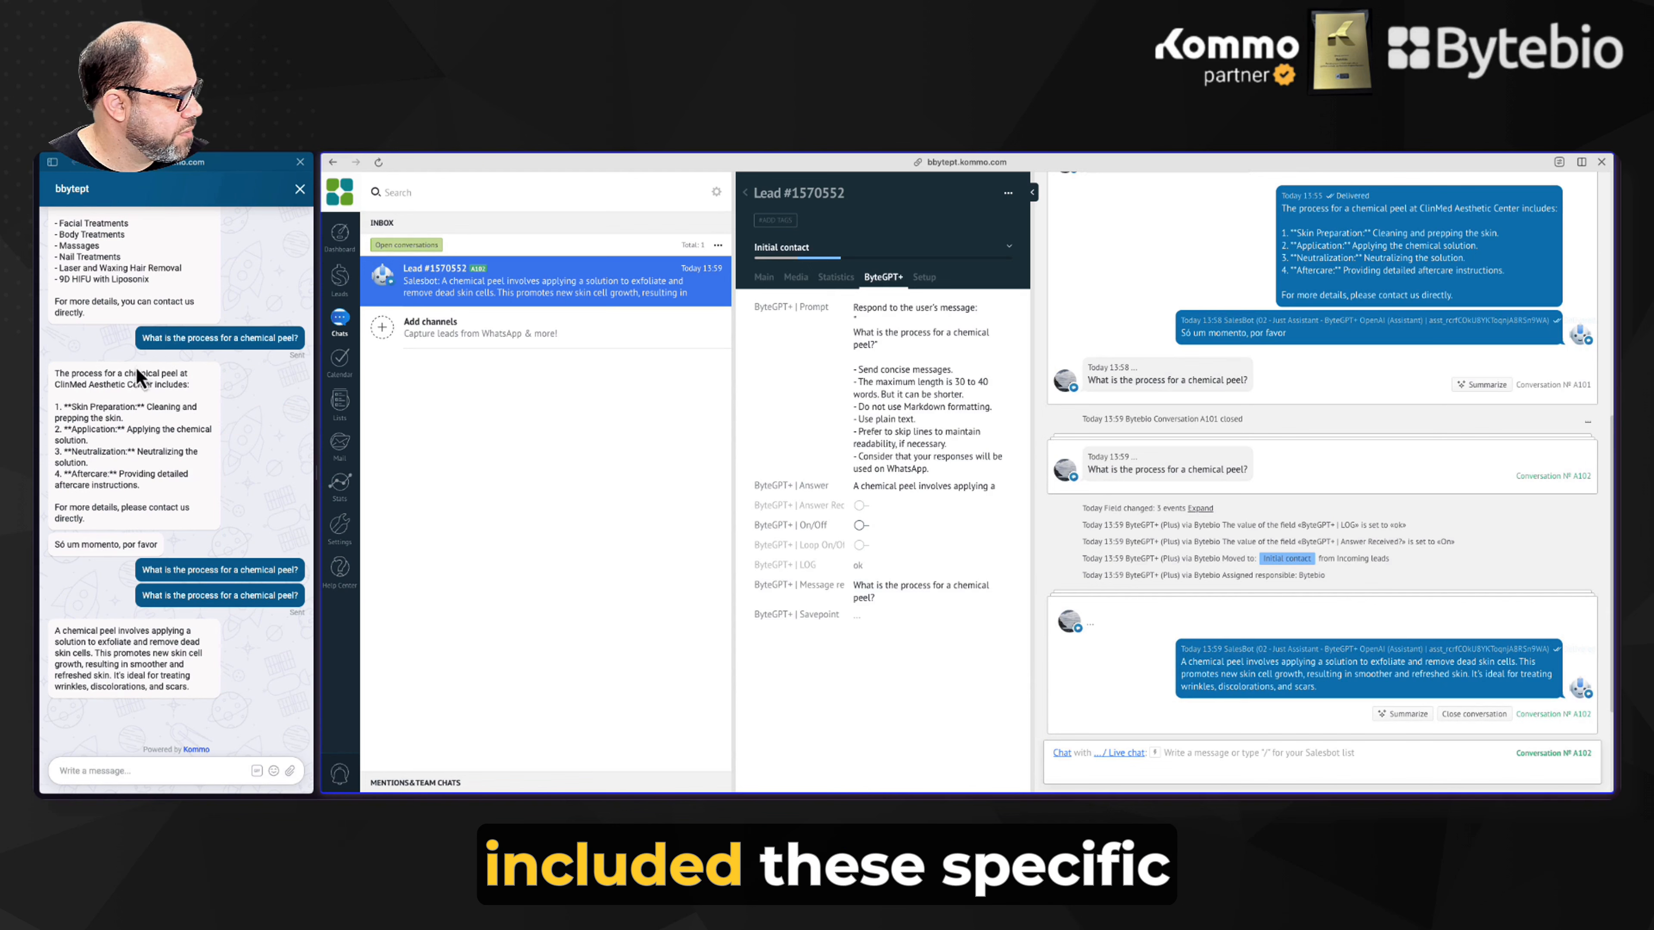
# Step: Compare the bot's latest live chat reply with the formatting instructions in the new lead's ByteGPT+ Prompt field
pyautogui.moveTo(121, 653); pyautogui.dragTo(125, 720)
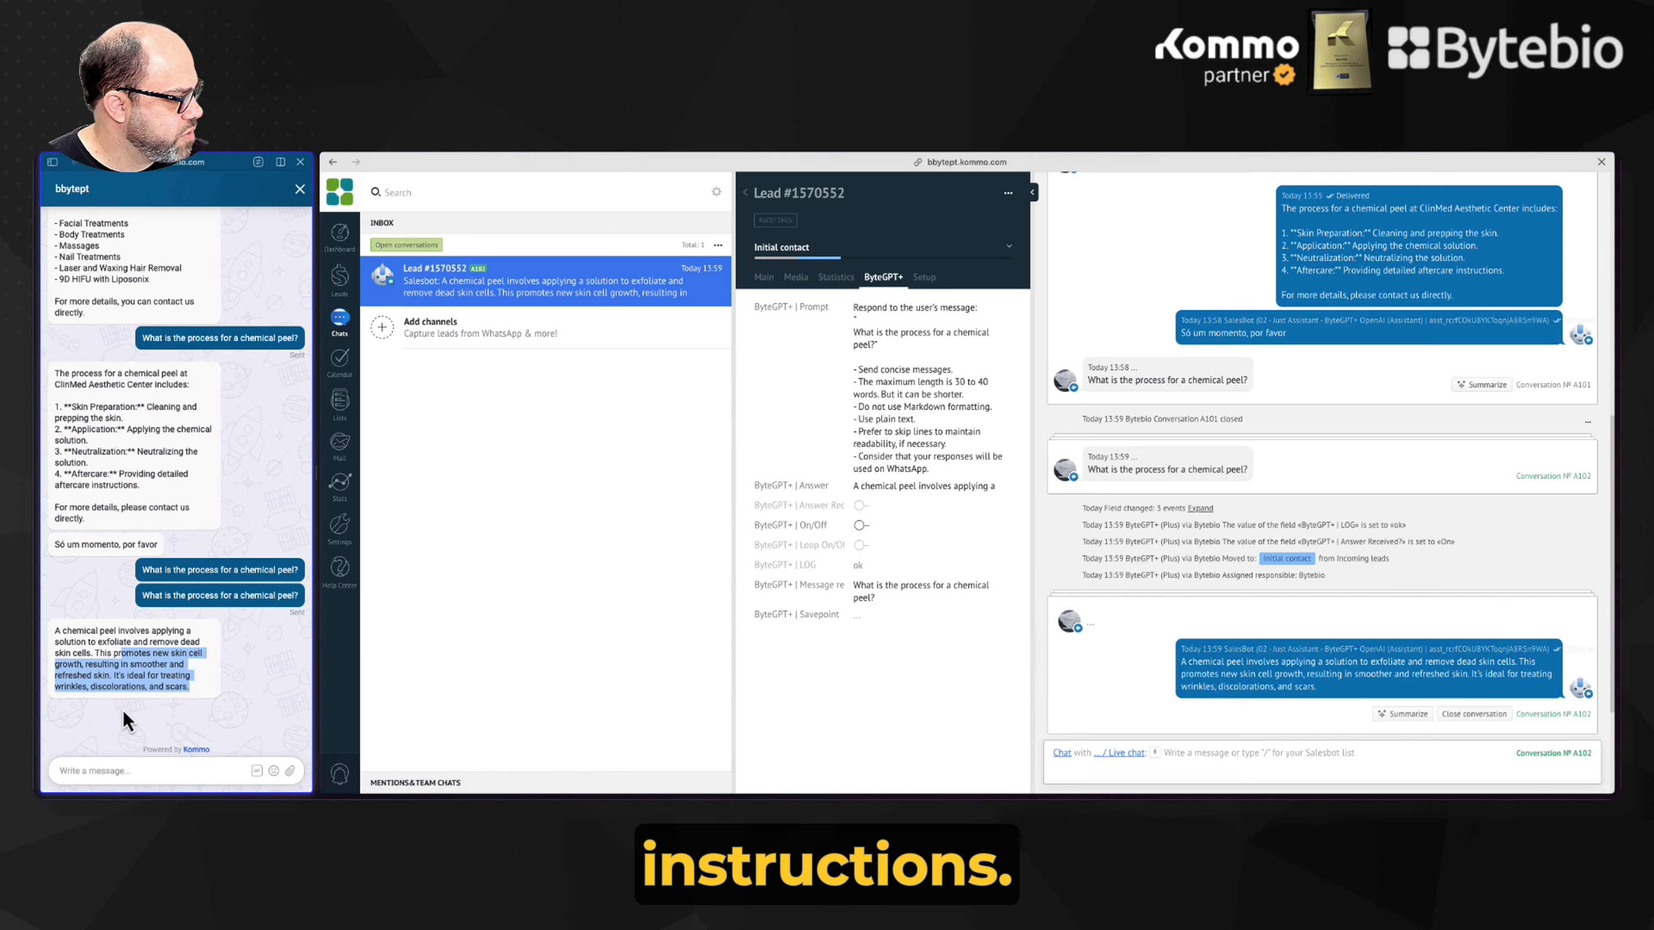
pyautogui.click(949, 394)
pyautogui.moveTo(969, 469); pyautogui.dragTo(863, 371)
pyautogui.click(952, 352)
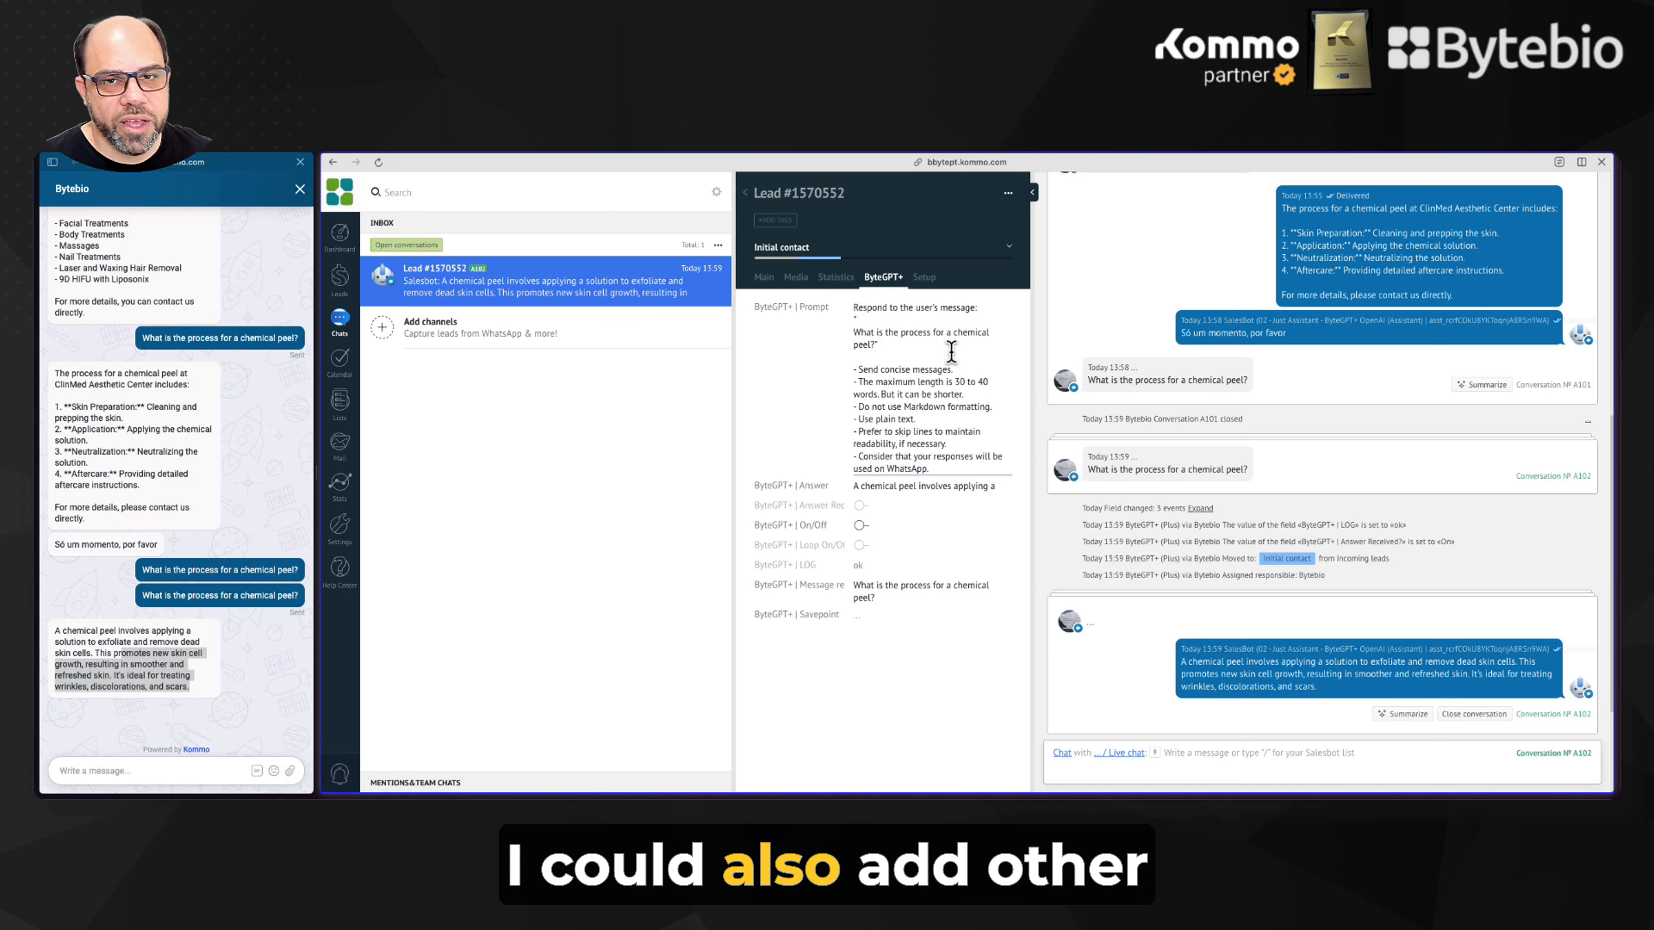